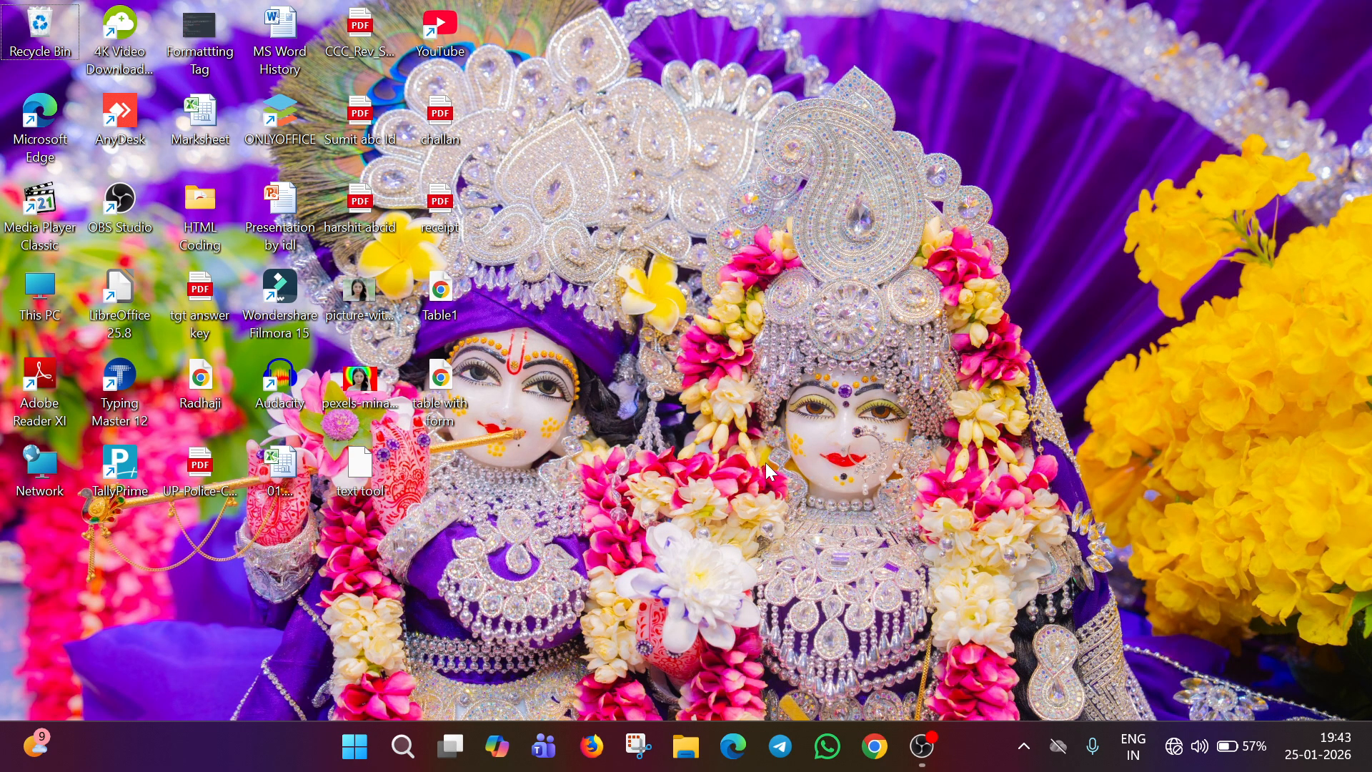
Launch Microsoft Word with the run command winword and close the activation wizard.
key("XF86MonBrightnessDown")
key("super+r")
key("BackSpace")
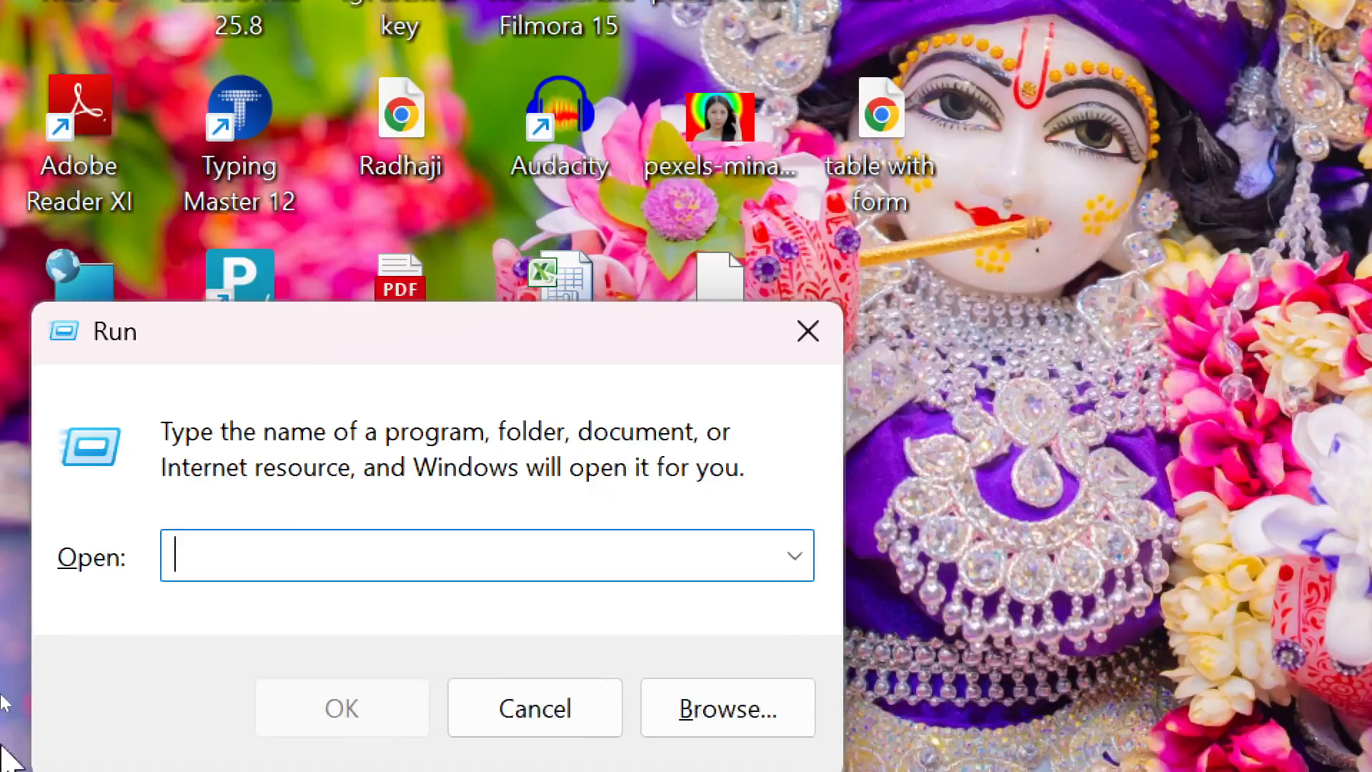
type("winwo")
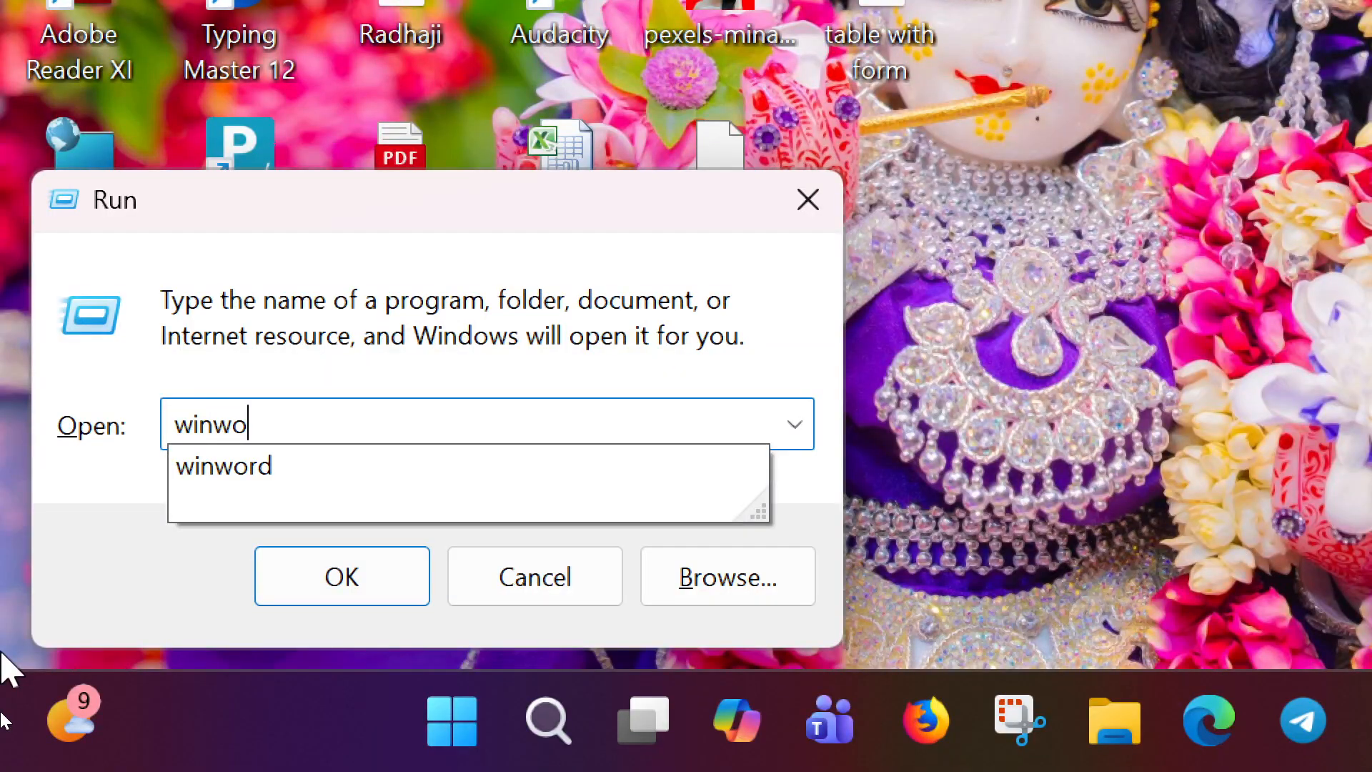
type("rd")
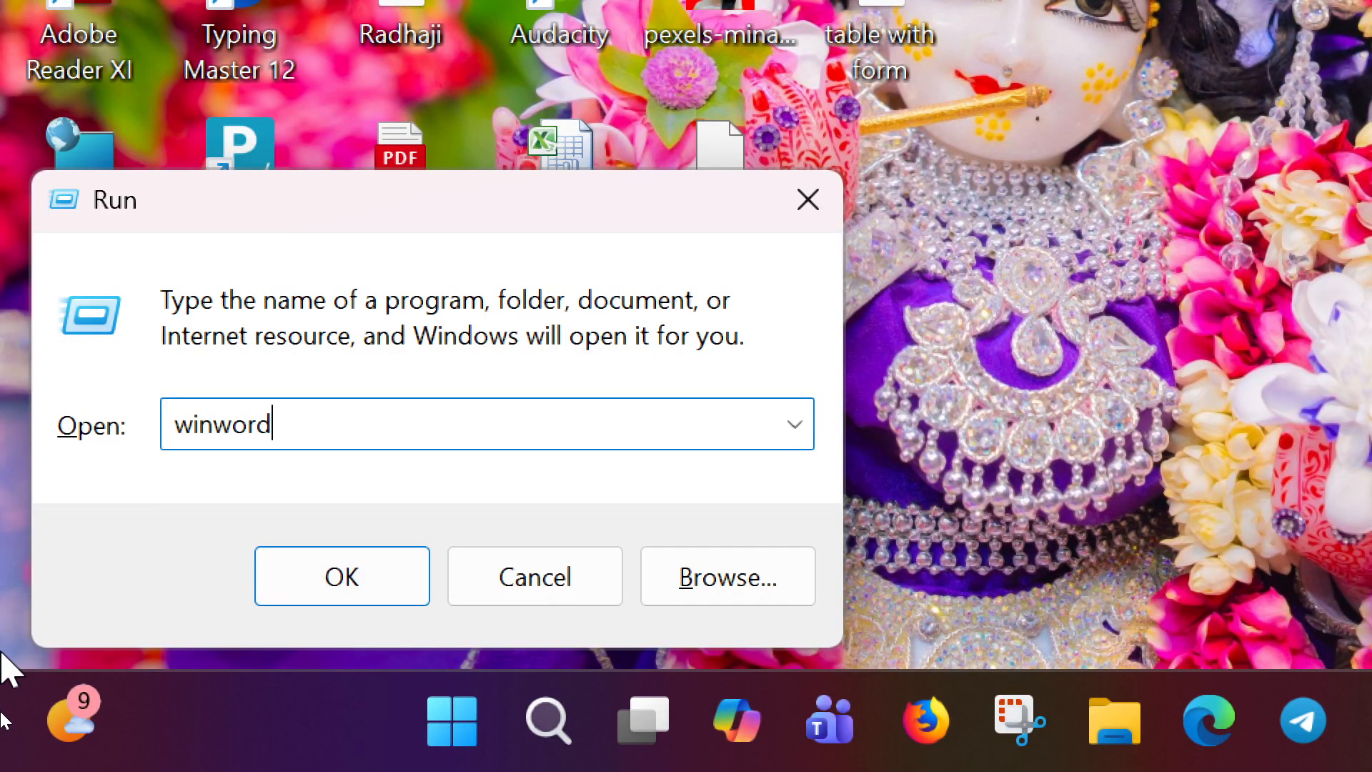
key("Return")
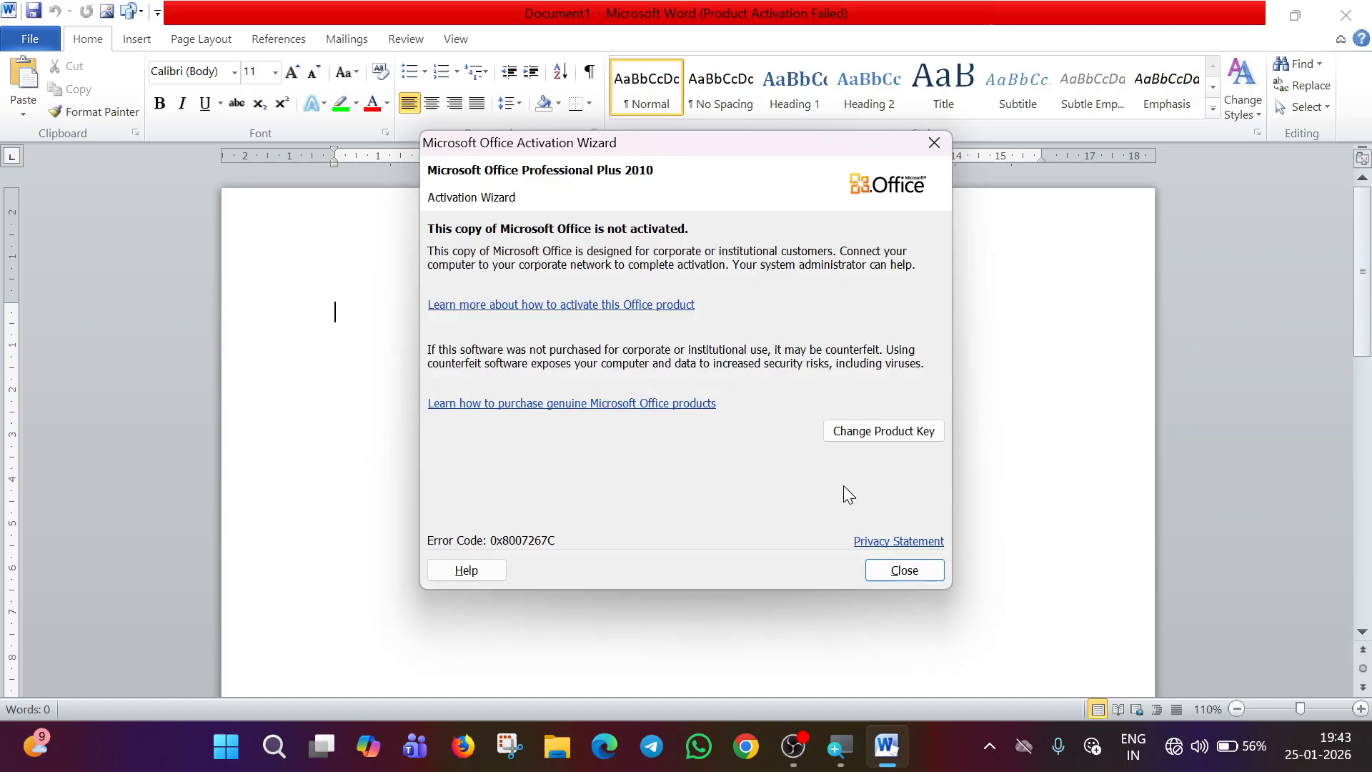
left_click(904, 569)
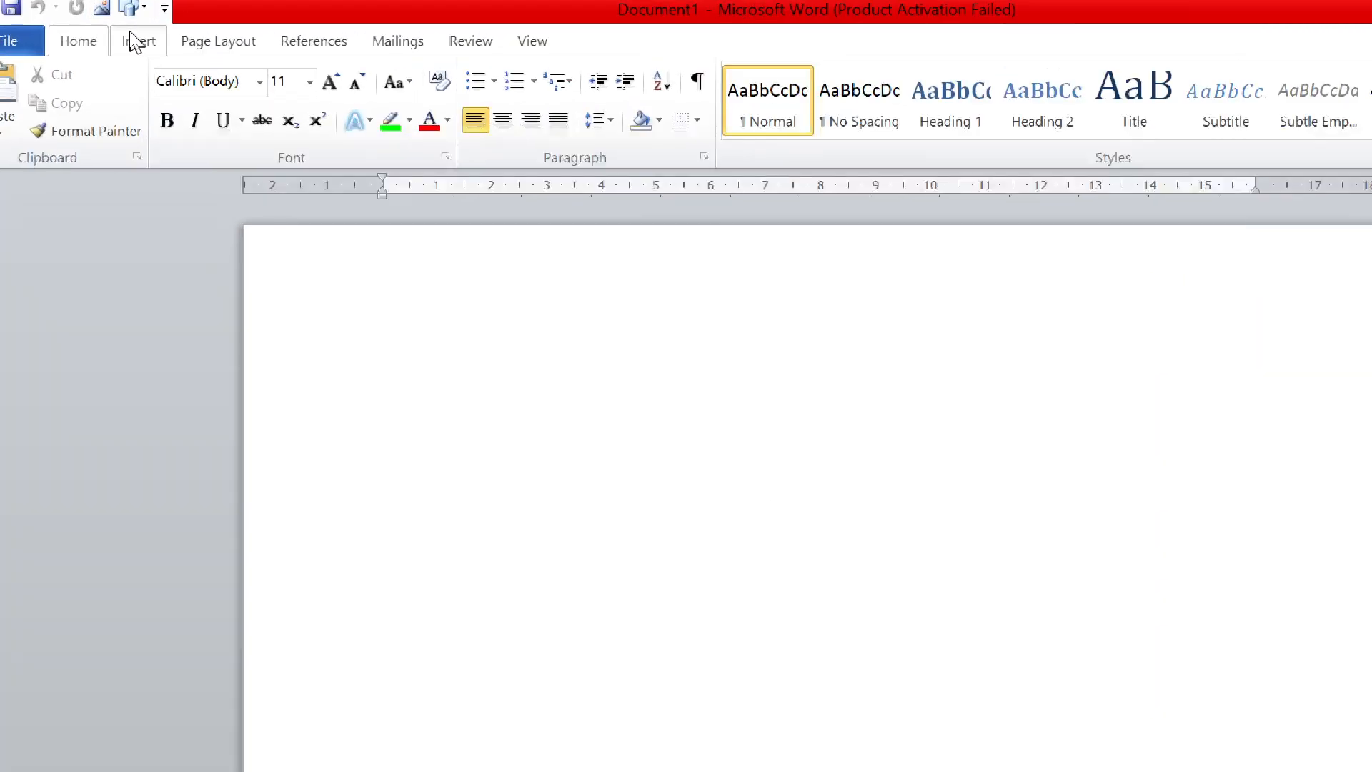
Insert a table with four columns and three rows using the table size grid.
left_click(133, 39)
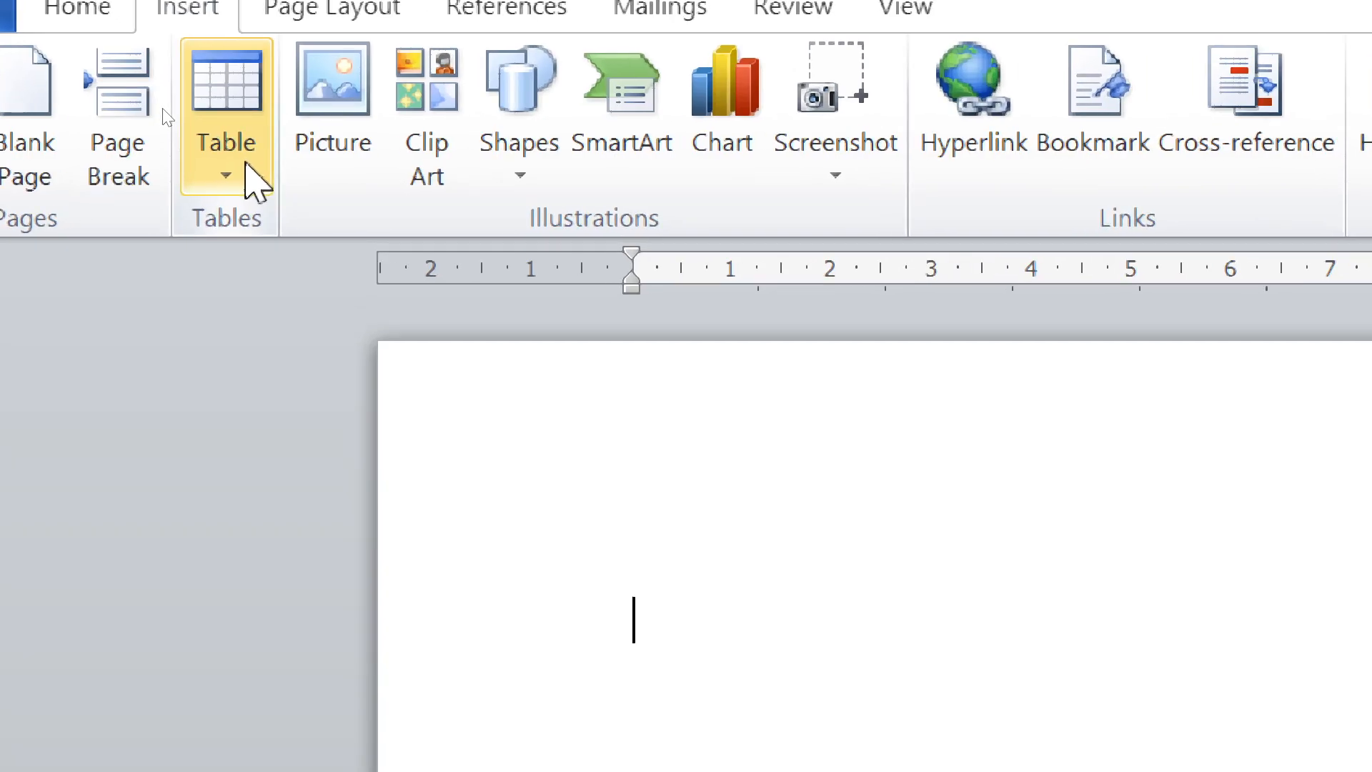
left_click(207, 183)
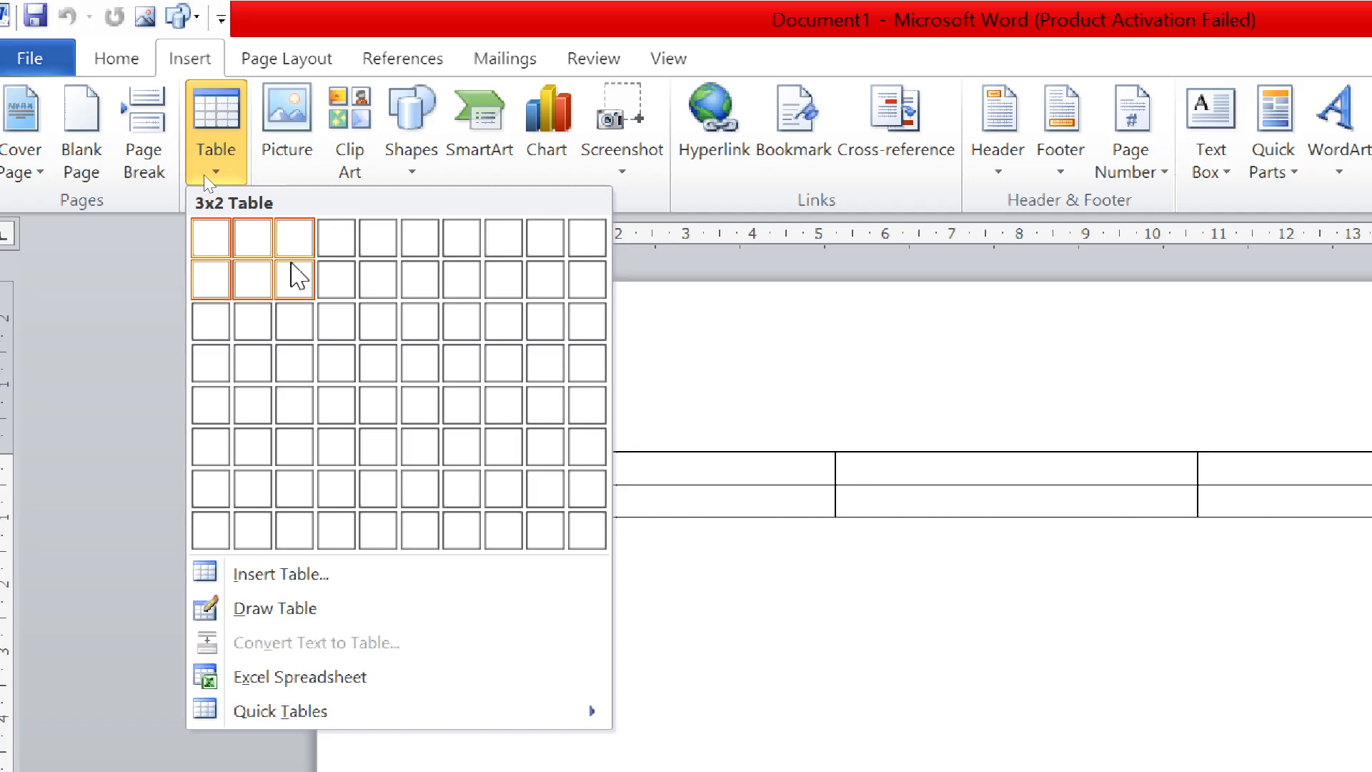
left_click(346, 315)
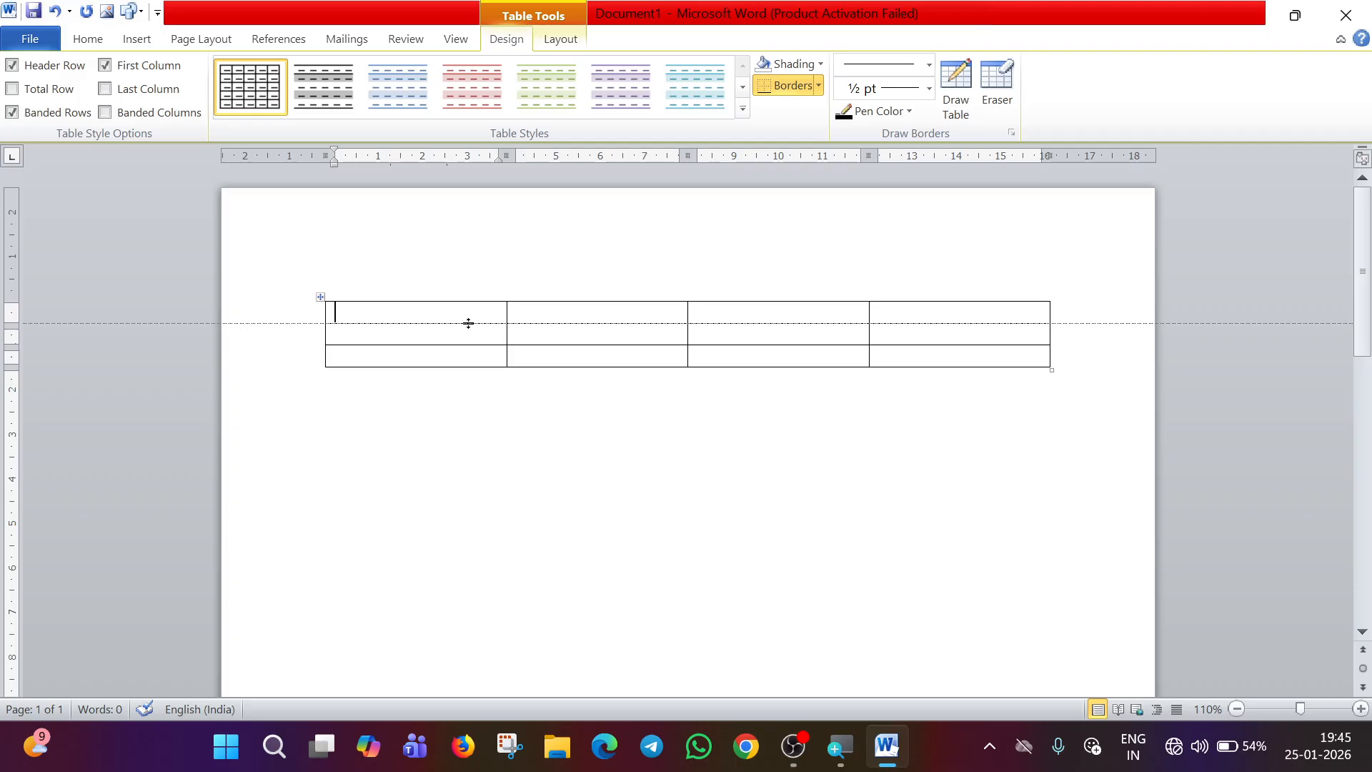
Fill the table's header row with SN, name, Hindi and englis, replacing the first entry Name with SN.
type("Name")
key("Tab")
key("Left")
key("BackSpace")
key("BackSpace")
key("BackSpace")
key("BackSpace")
type("SN")
type("nam")
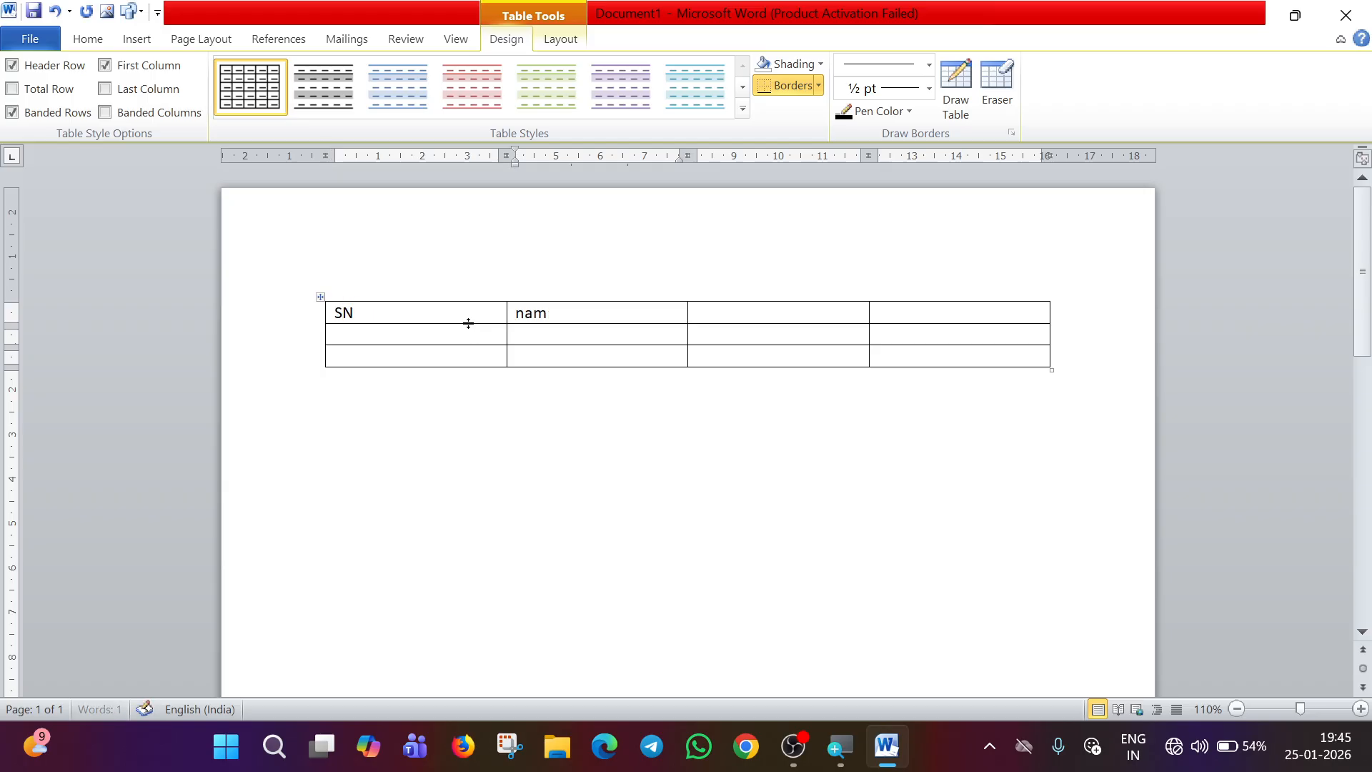
key("Tab")
type("Hin")
key("Tab")
type("englis")
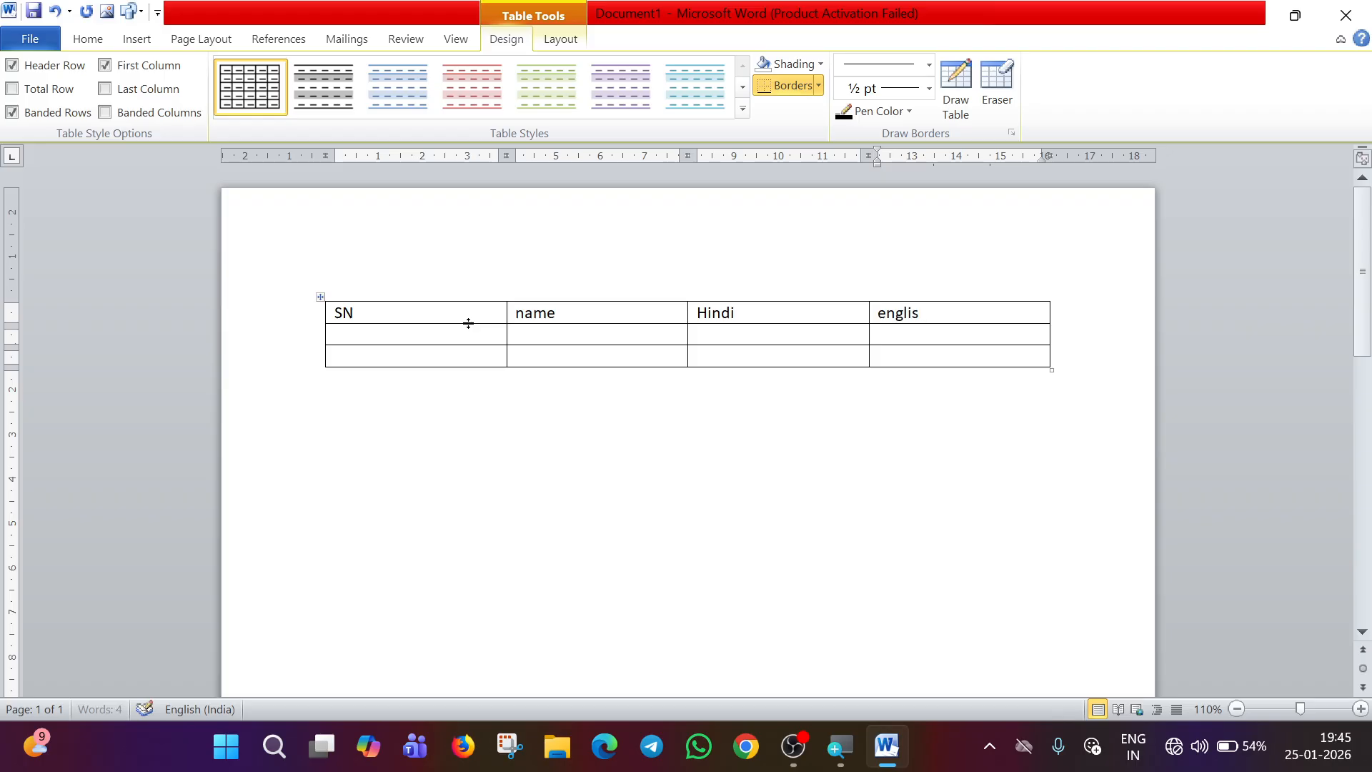
Clear the header text and delete the entire four-column table.
key("BackSpace")
key("BackSpace")
key("BackSpace")
key("BackSpace")
key("BackSpace")
key("BackSpace")
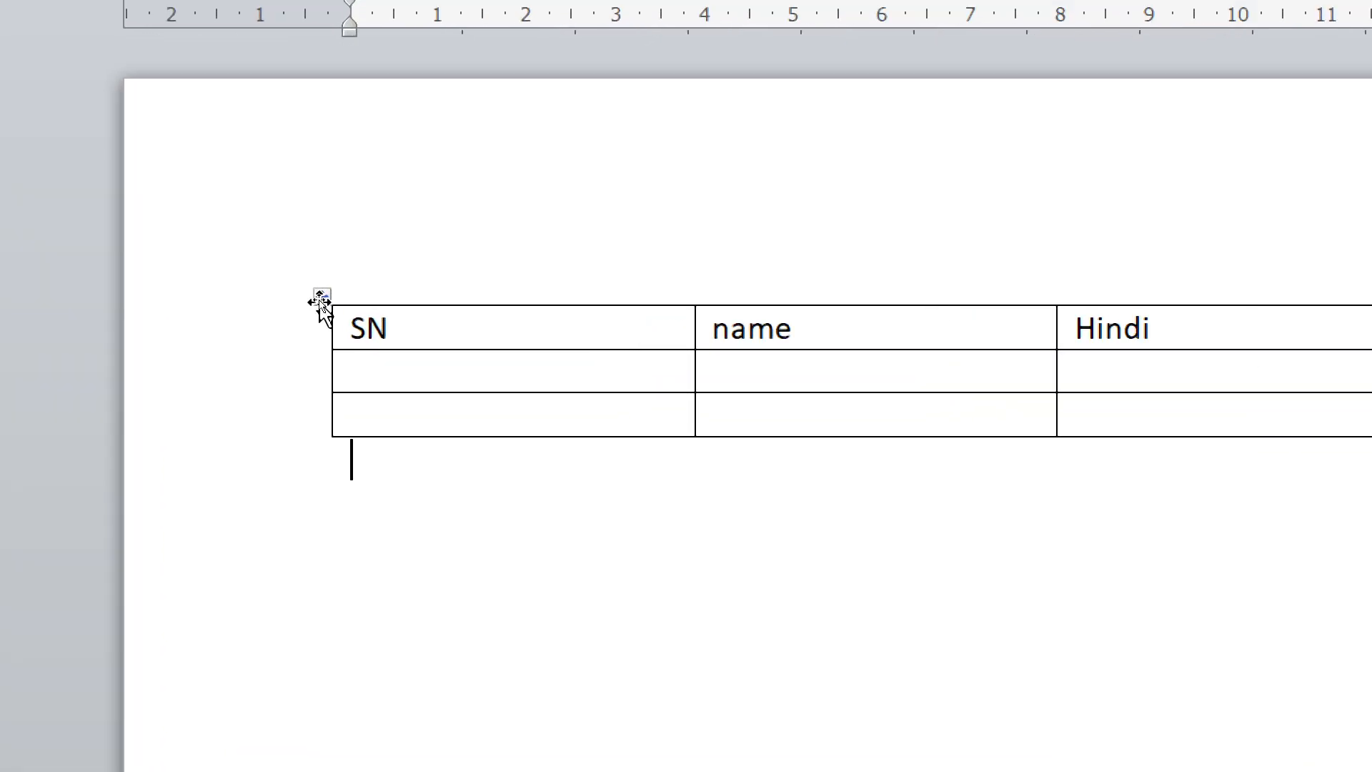
left_click(320, 299)
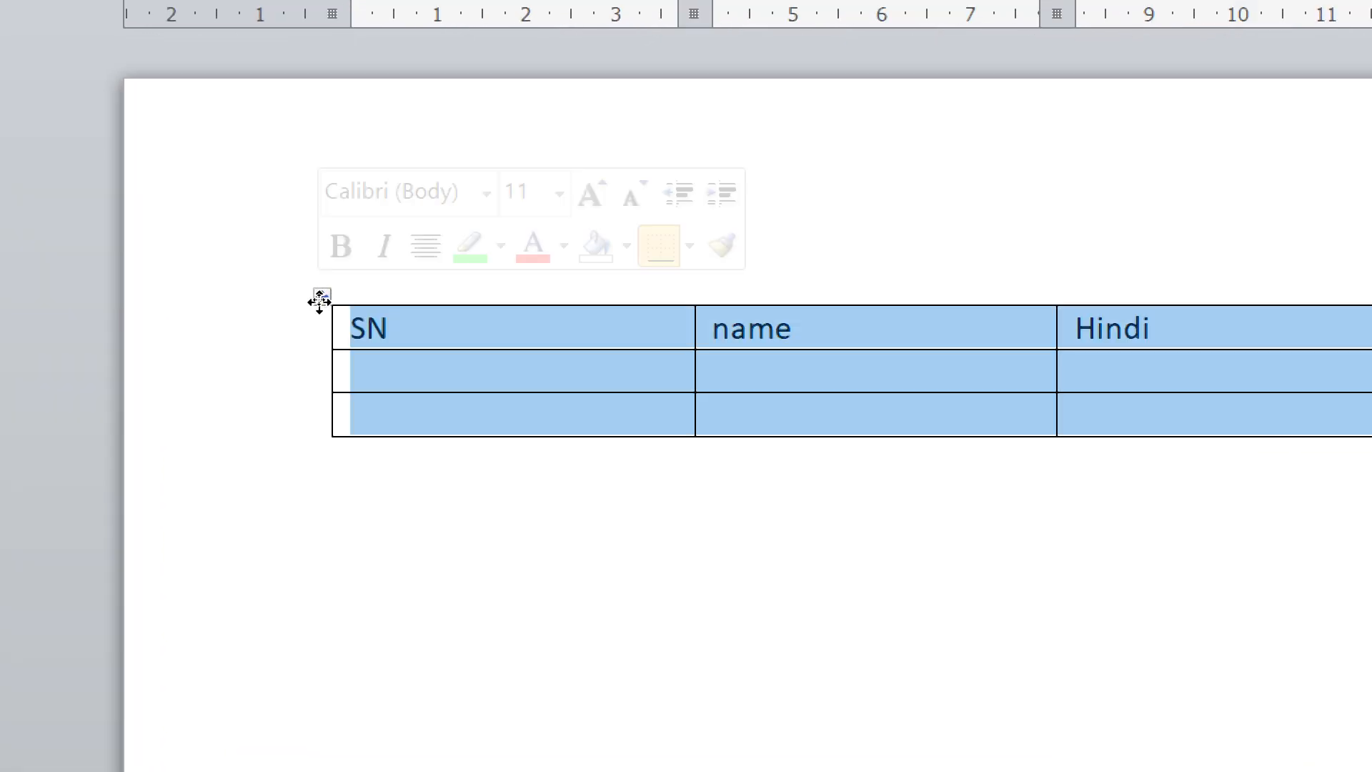
key("Delete")
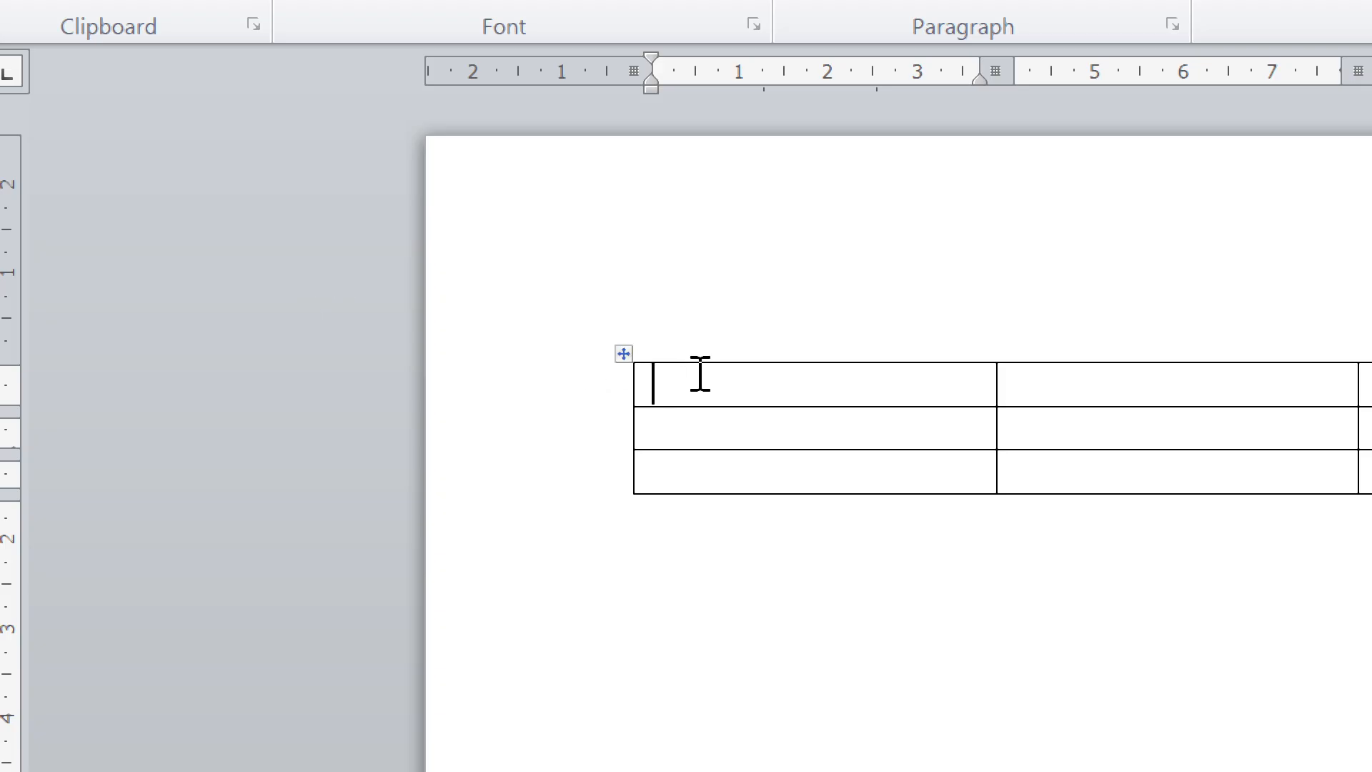
left_click(623, 353)
key("BackSpace")
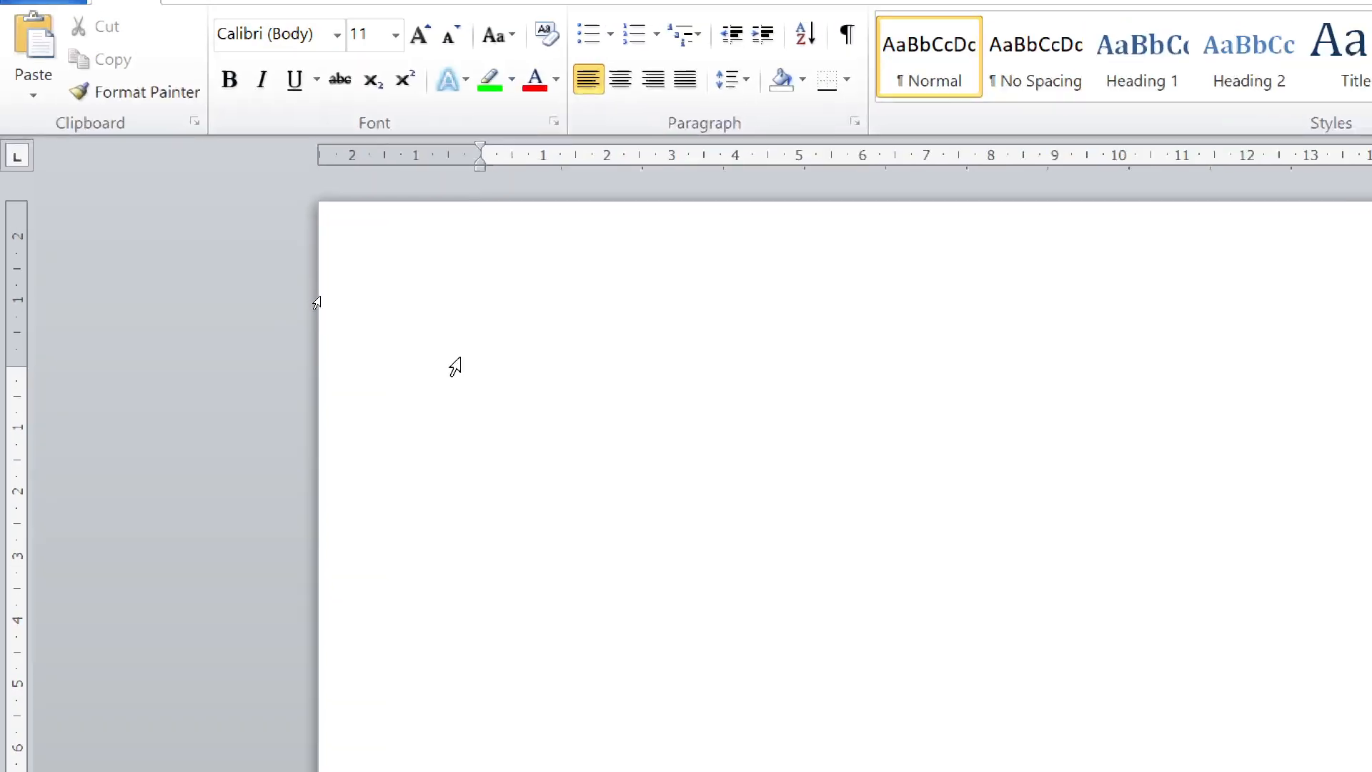
Insert a table with 5 columns and 10 rows by specifying its dimensions, keeping the fixed column width on Auto.
left_click(171, 34)
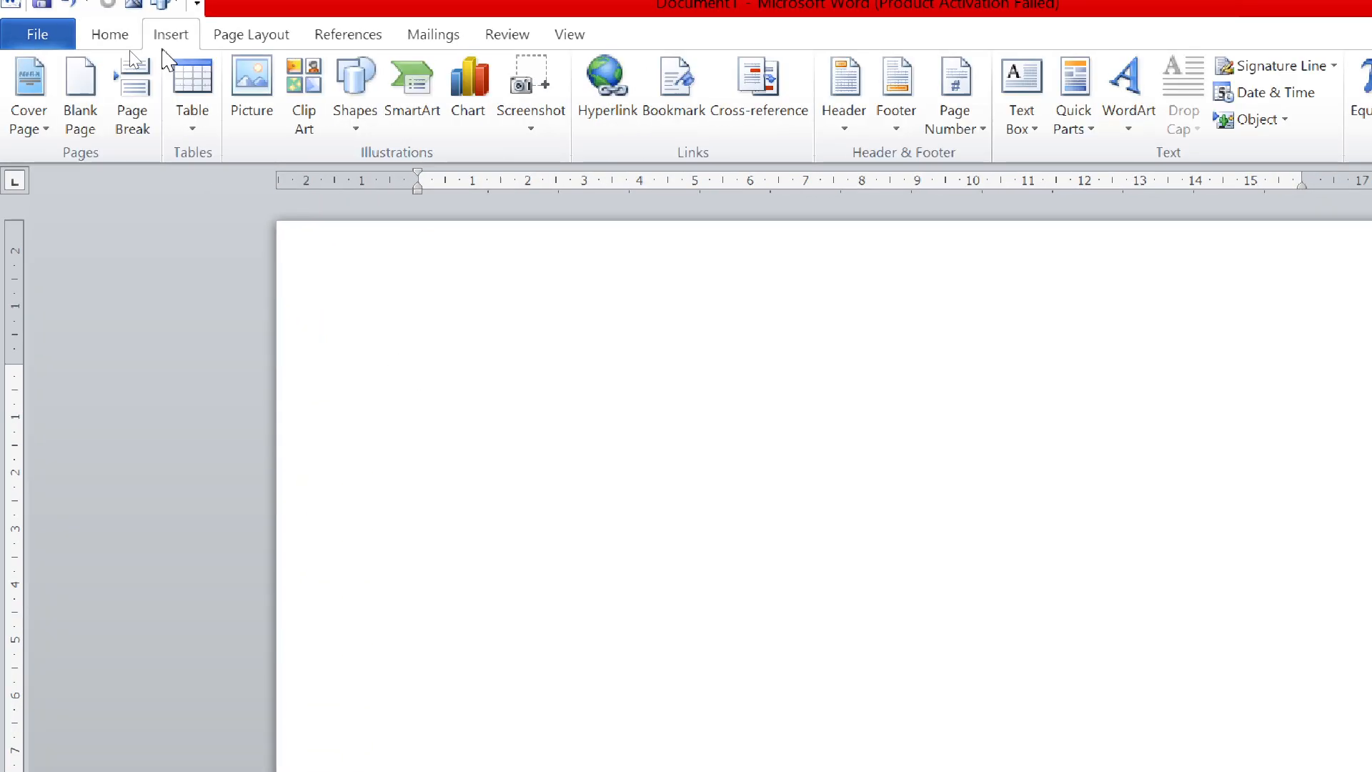
left_click(198, 129)
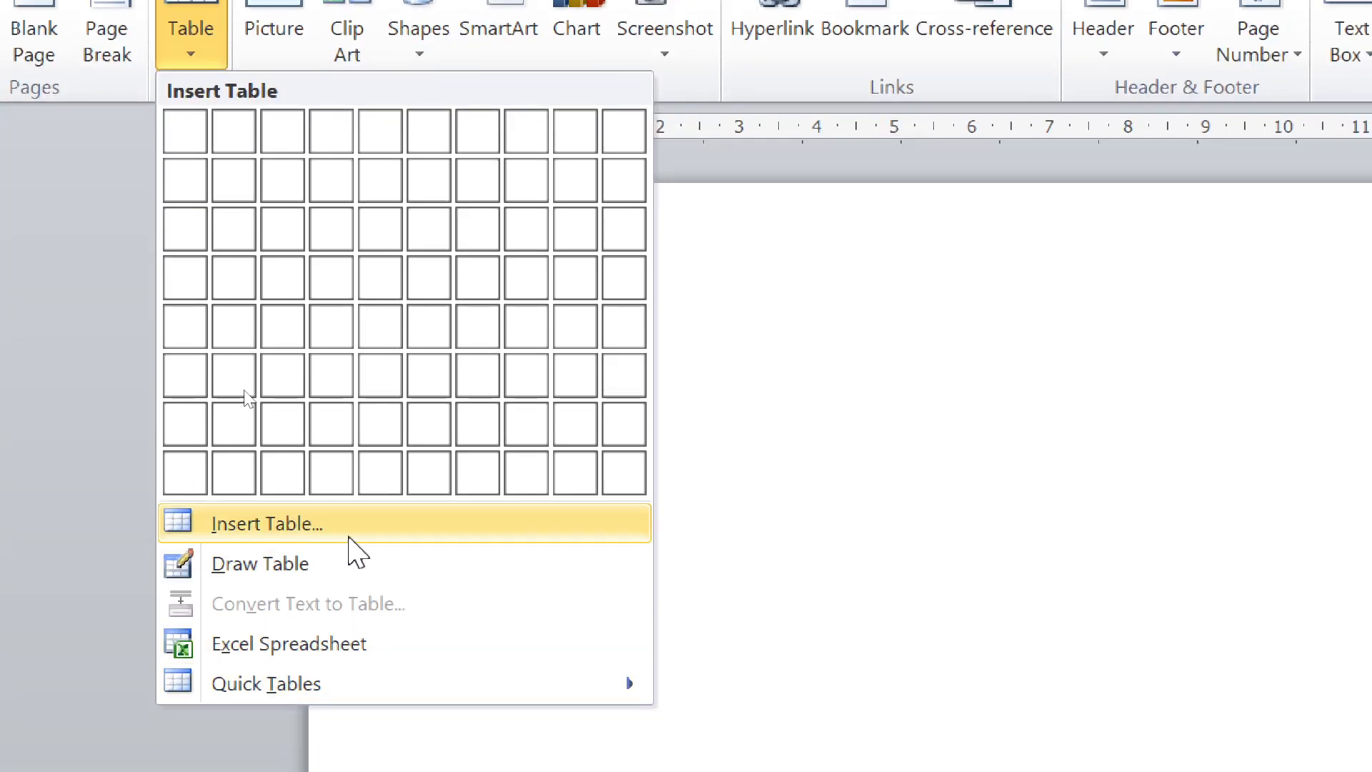
left_click(349, 537)
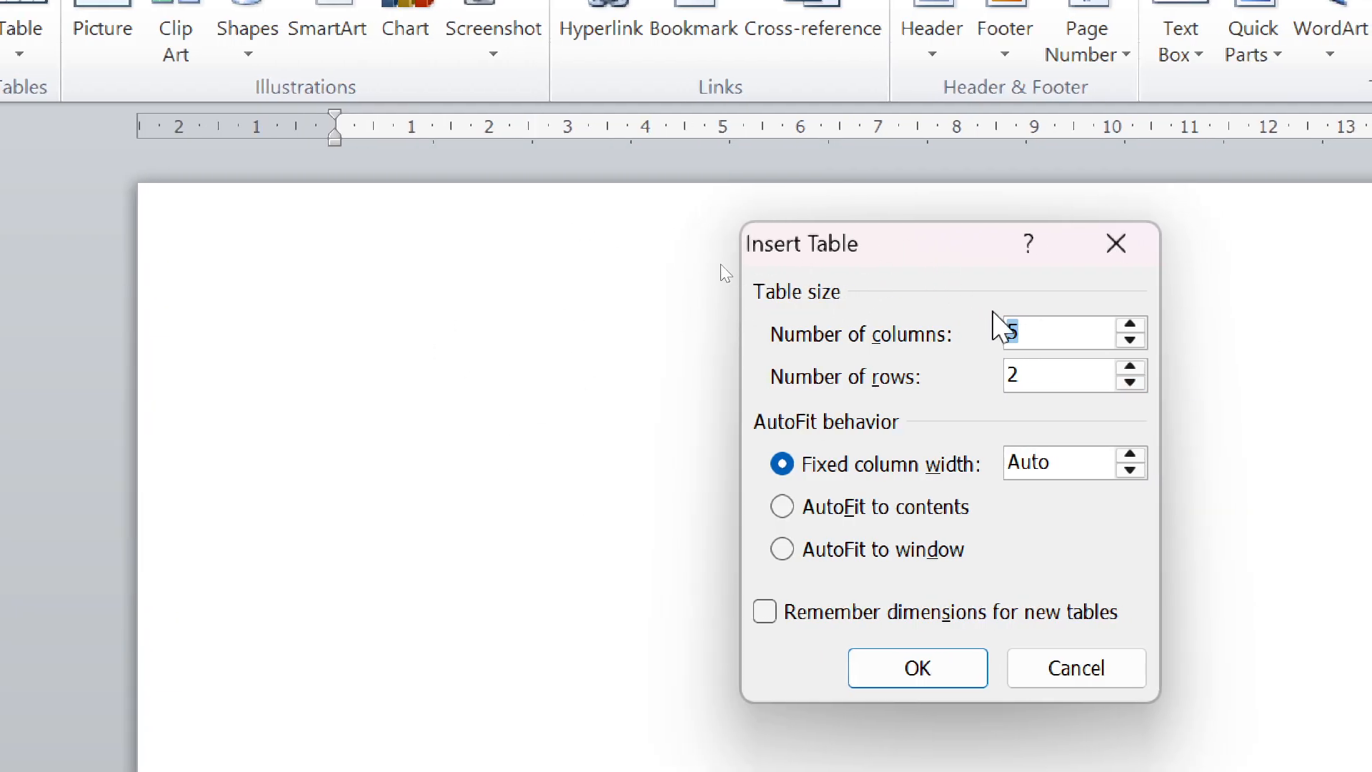
key("BackSpace")
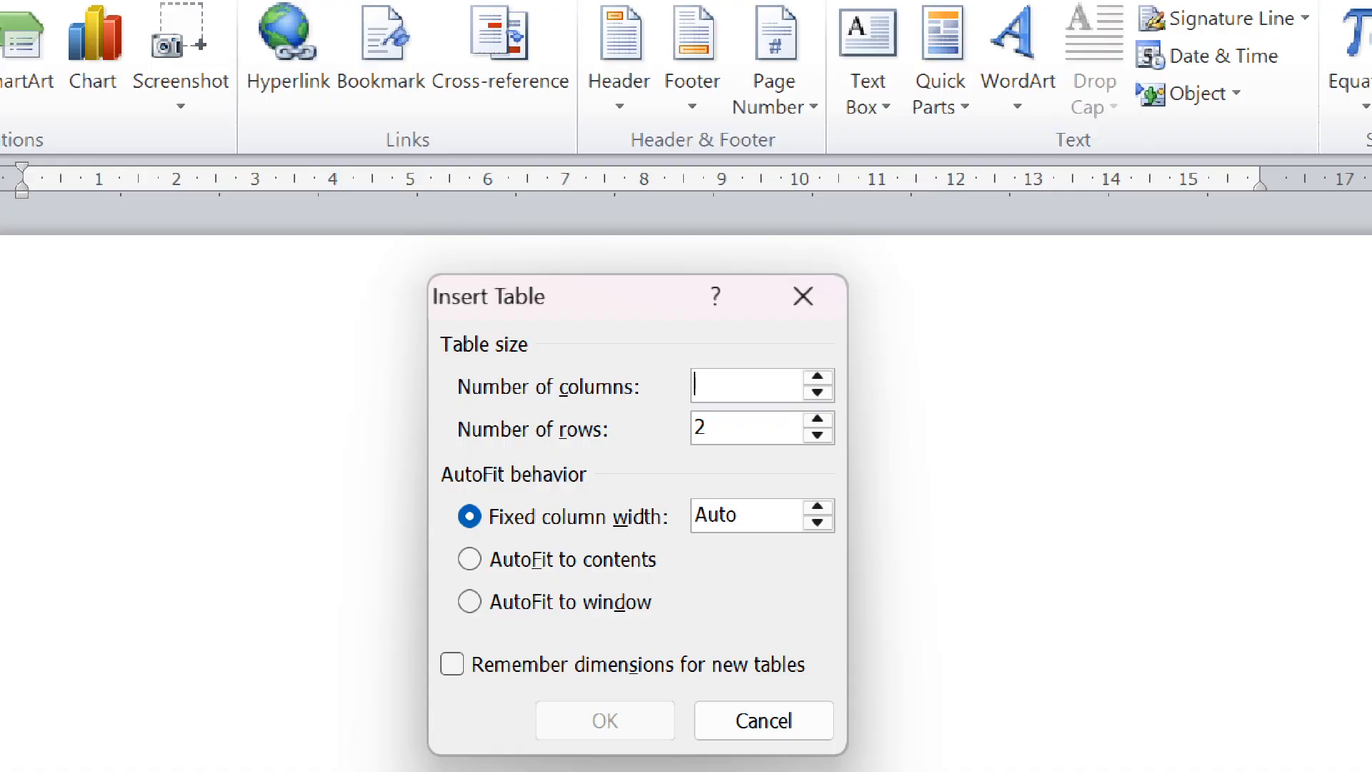
type("5")
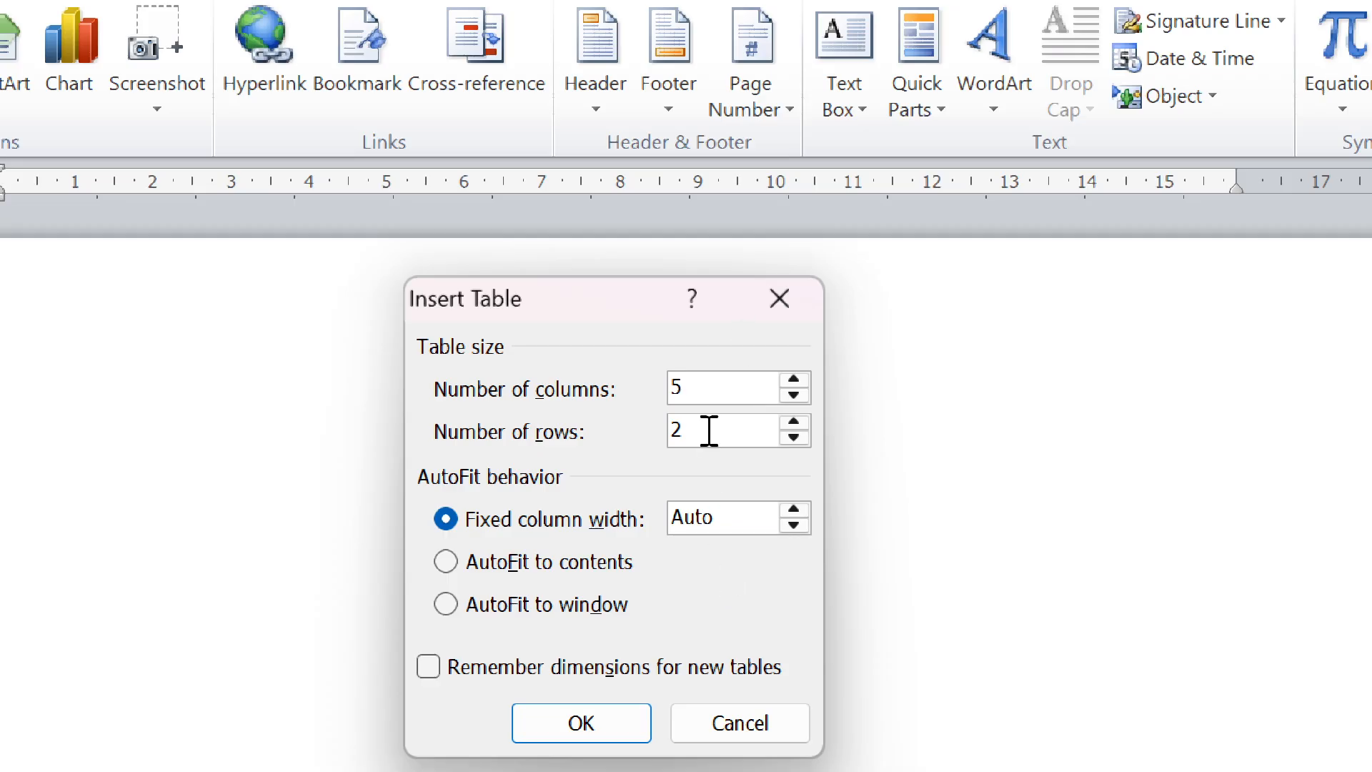
key("BackSpace")
type("10")
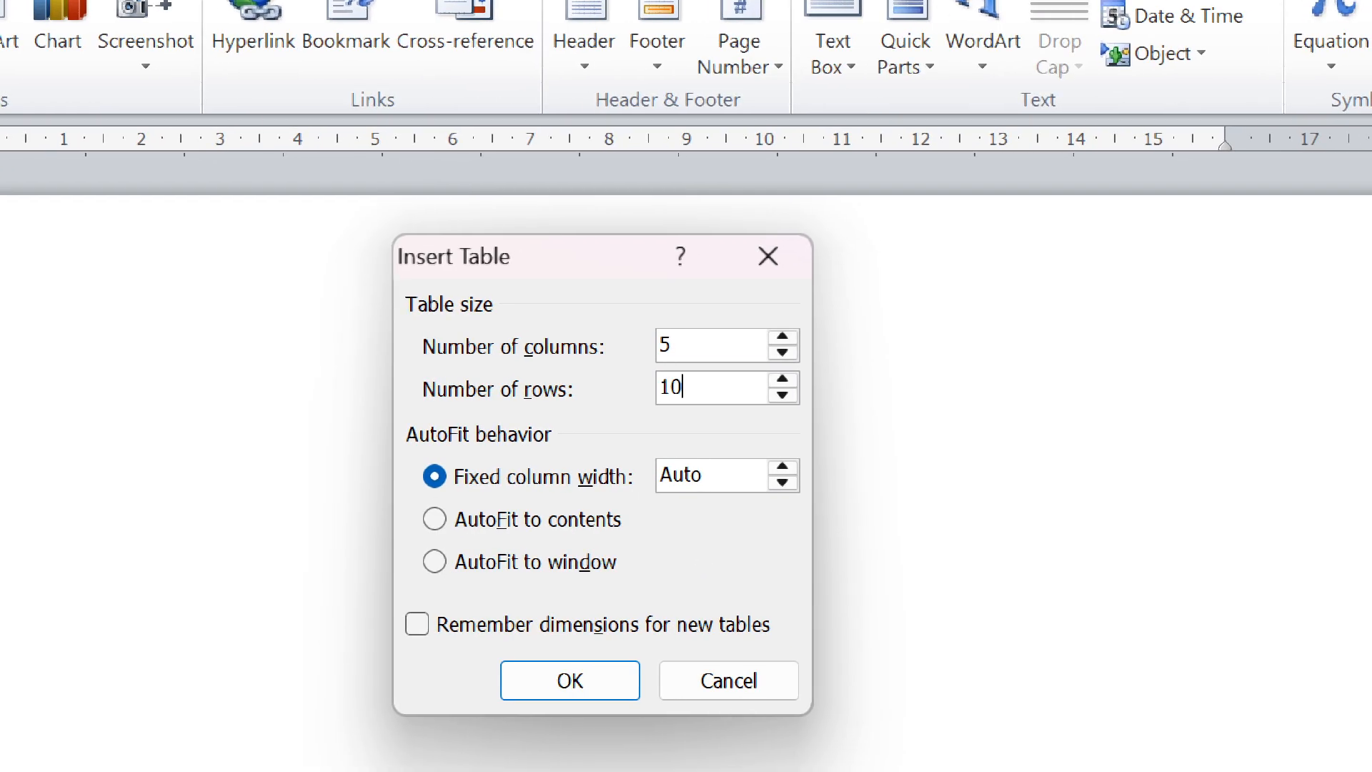
key("Return")
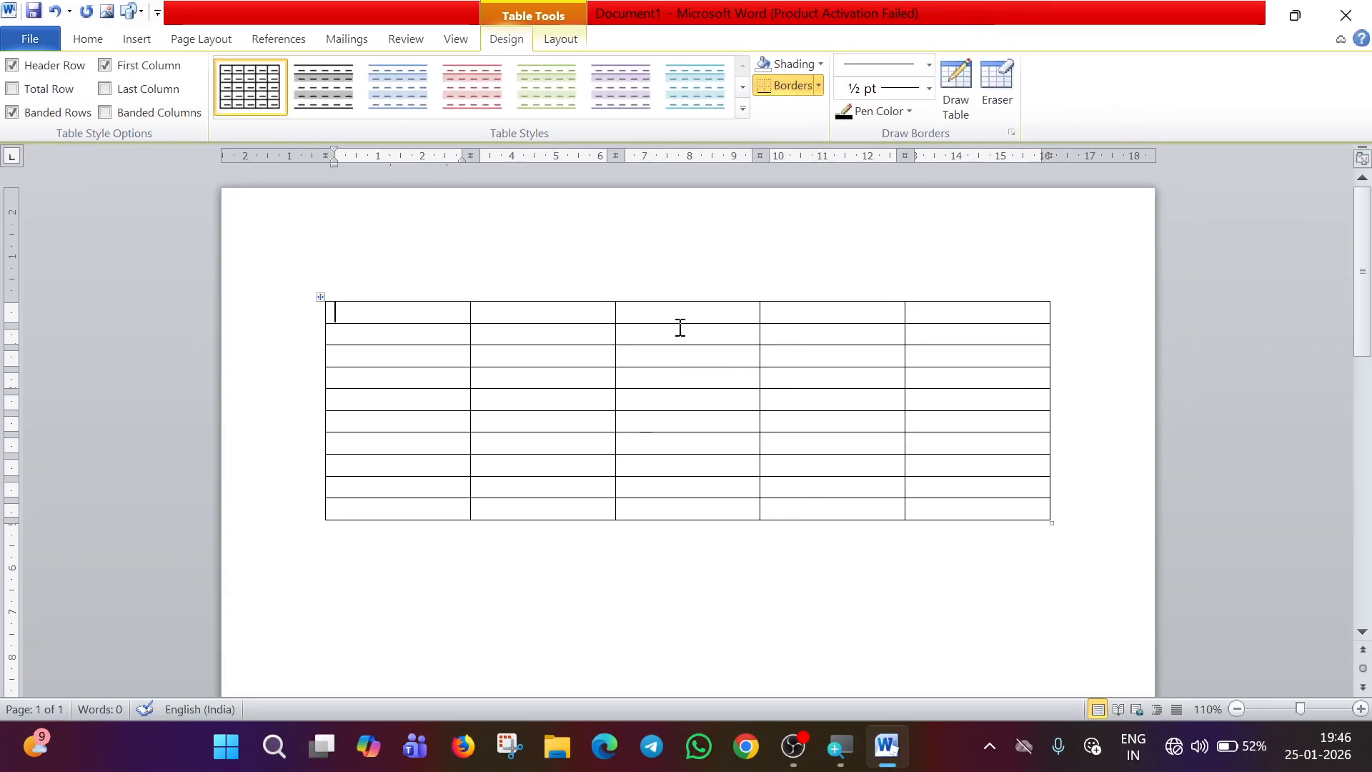
Select the first-column cells in rows two to five, and select the remaining columns one at a time.
left_click_drag(431, 331, 438, 398)
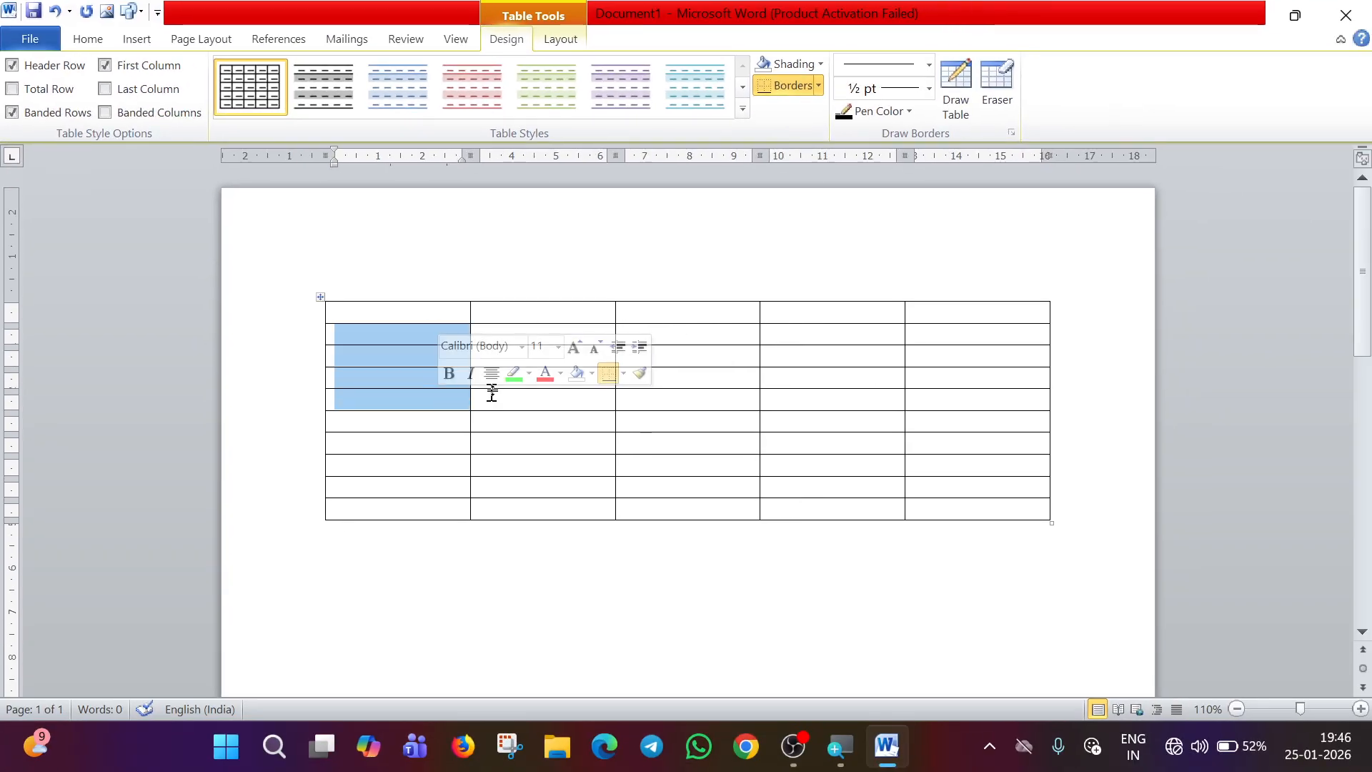
mouse_move(524, 410)
left_mouse_down()
mouse_move(560, 506)
mouse_move(527, 413)
left_mouse_up()
left_click(522, 296)
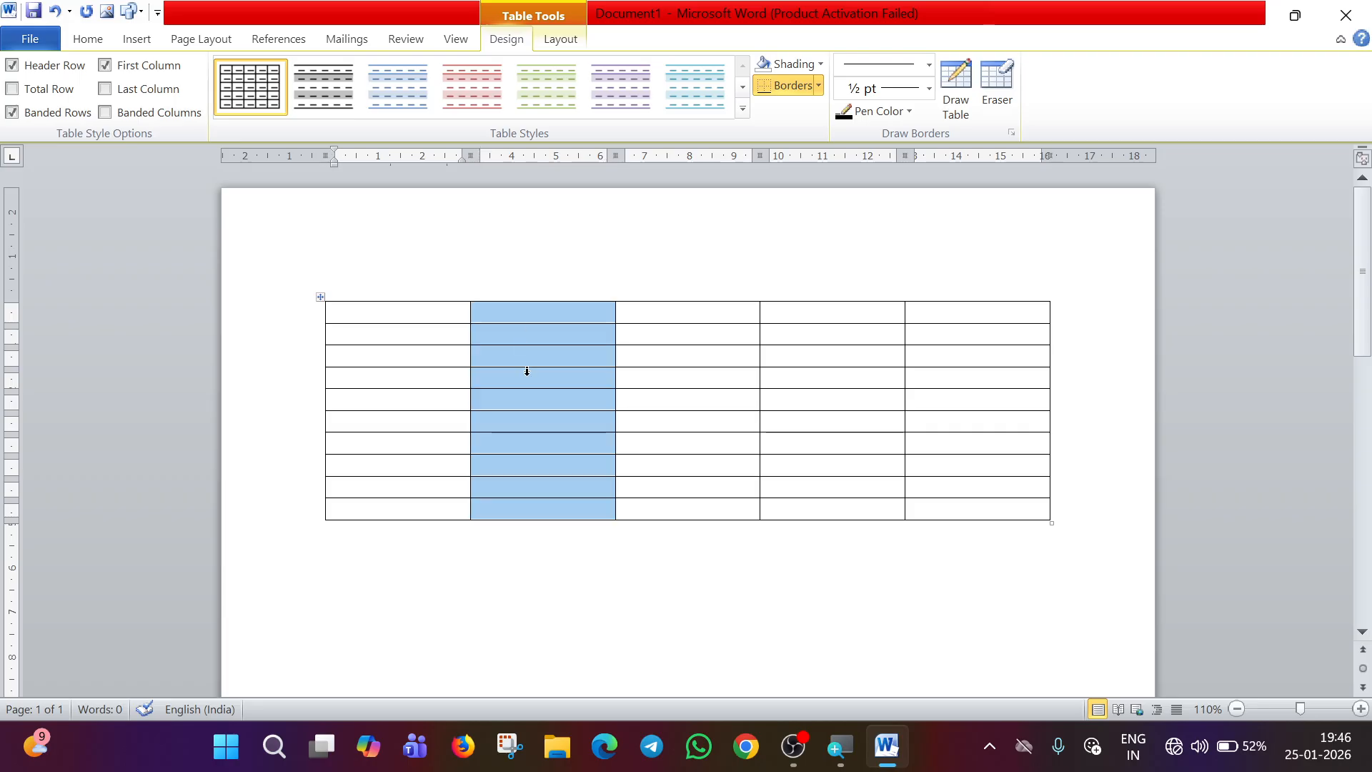
left_click(686, 280)
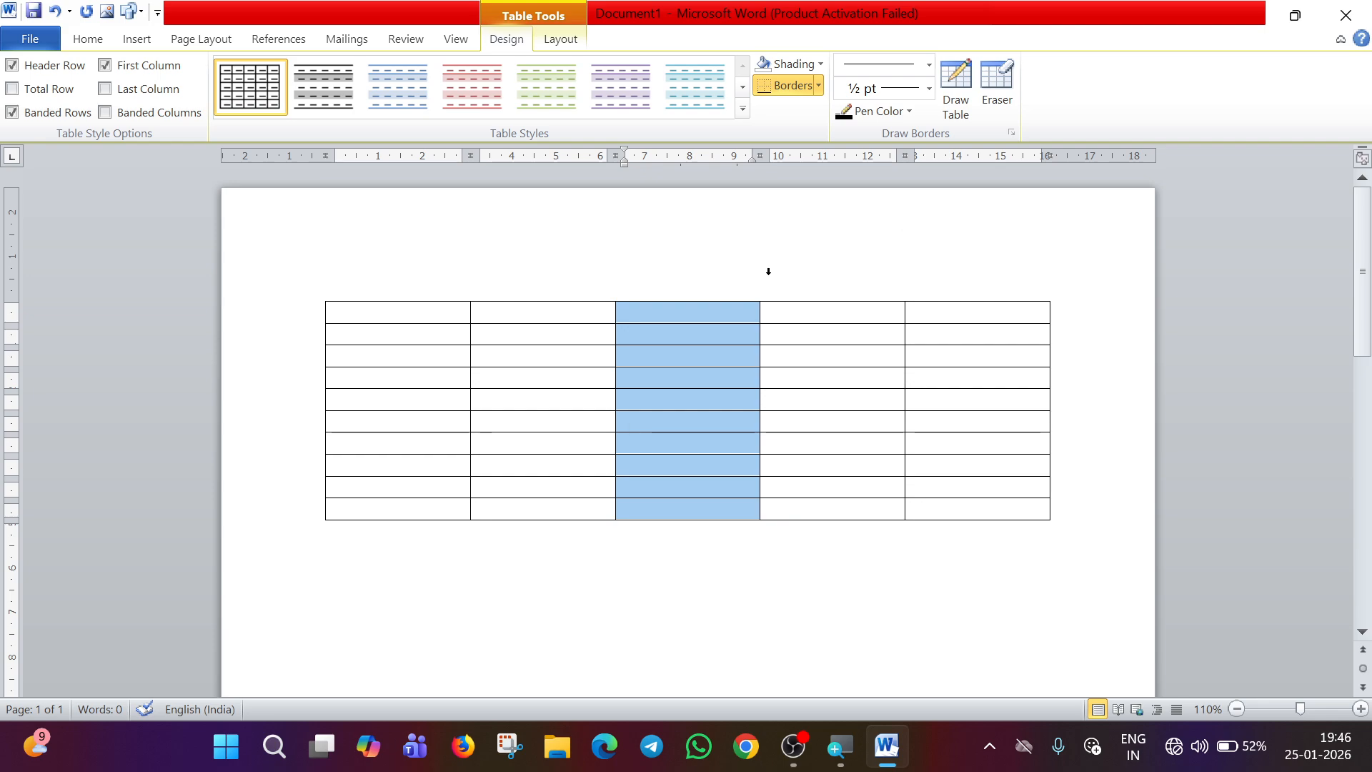
left_click(868, 280)
left_click(923, 280)
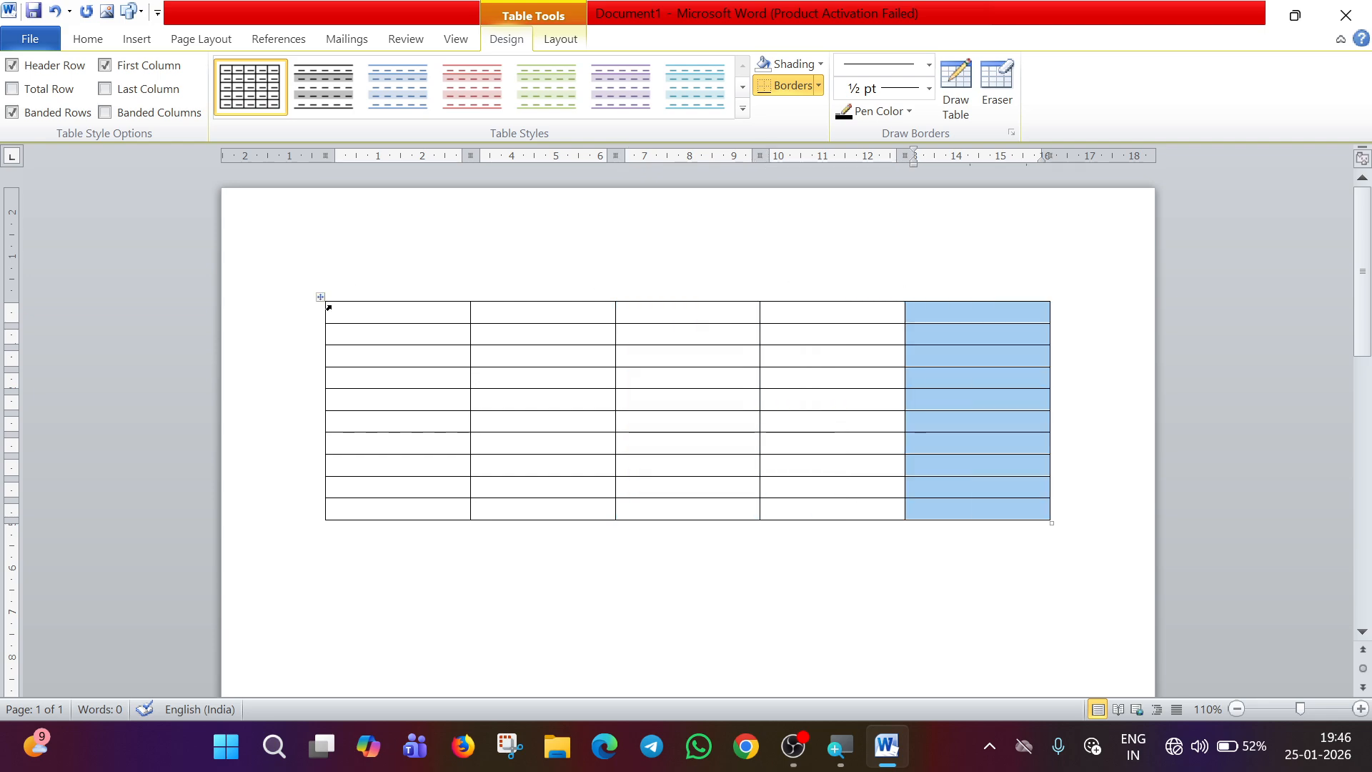
Select the table's first, second and third rows one after another.
left_click(312, 317)
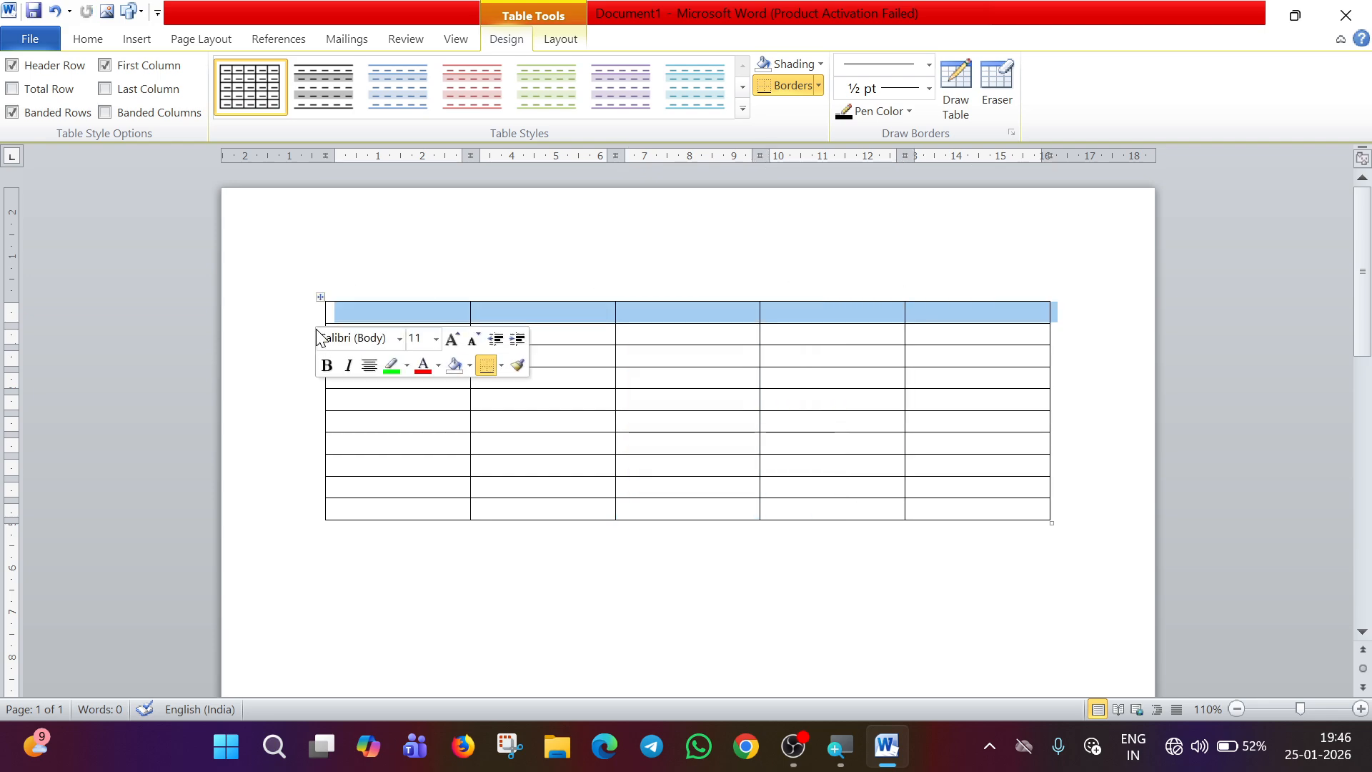
left_click(305, 335)
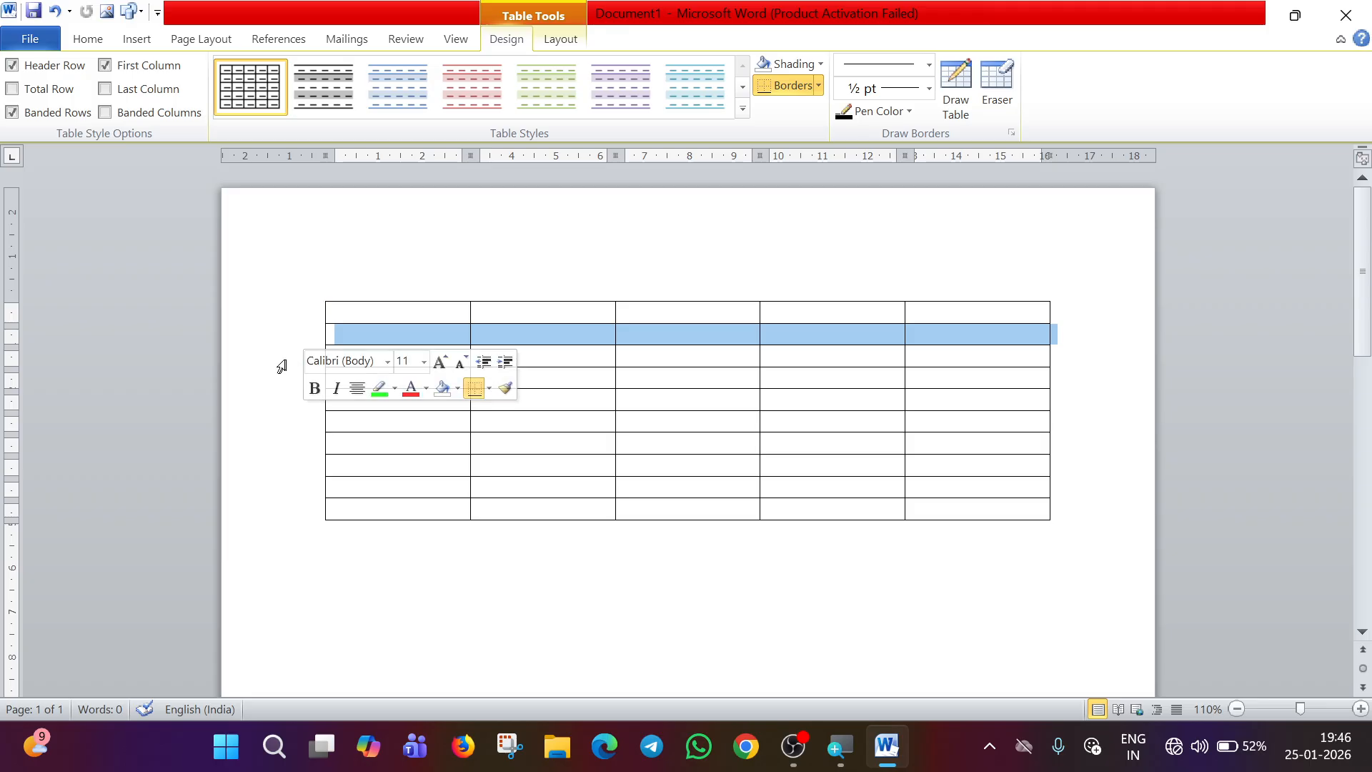
left_click(281, 364)
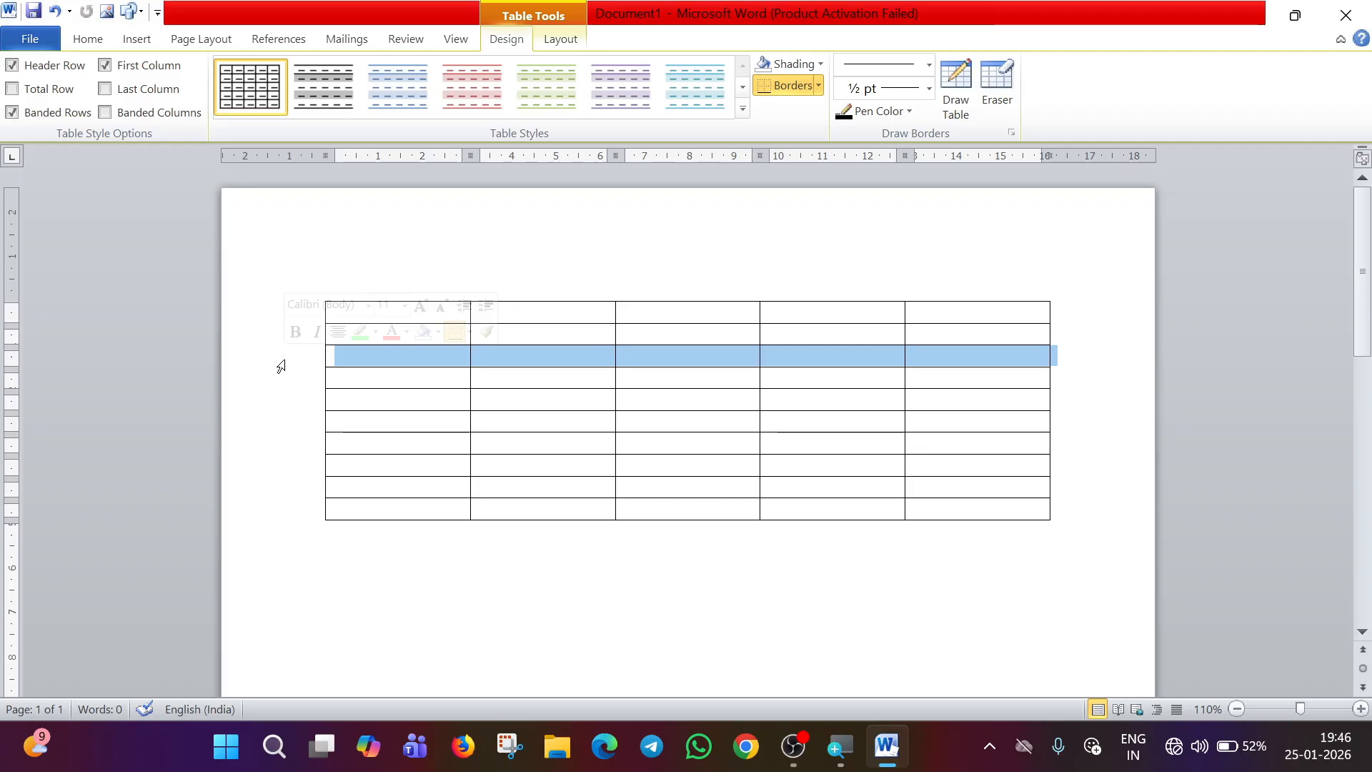
Select the entire five-column table and delete it.
left_click(287, 242)
left_click(337, 354)
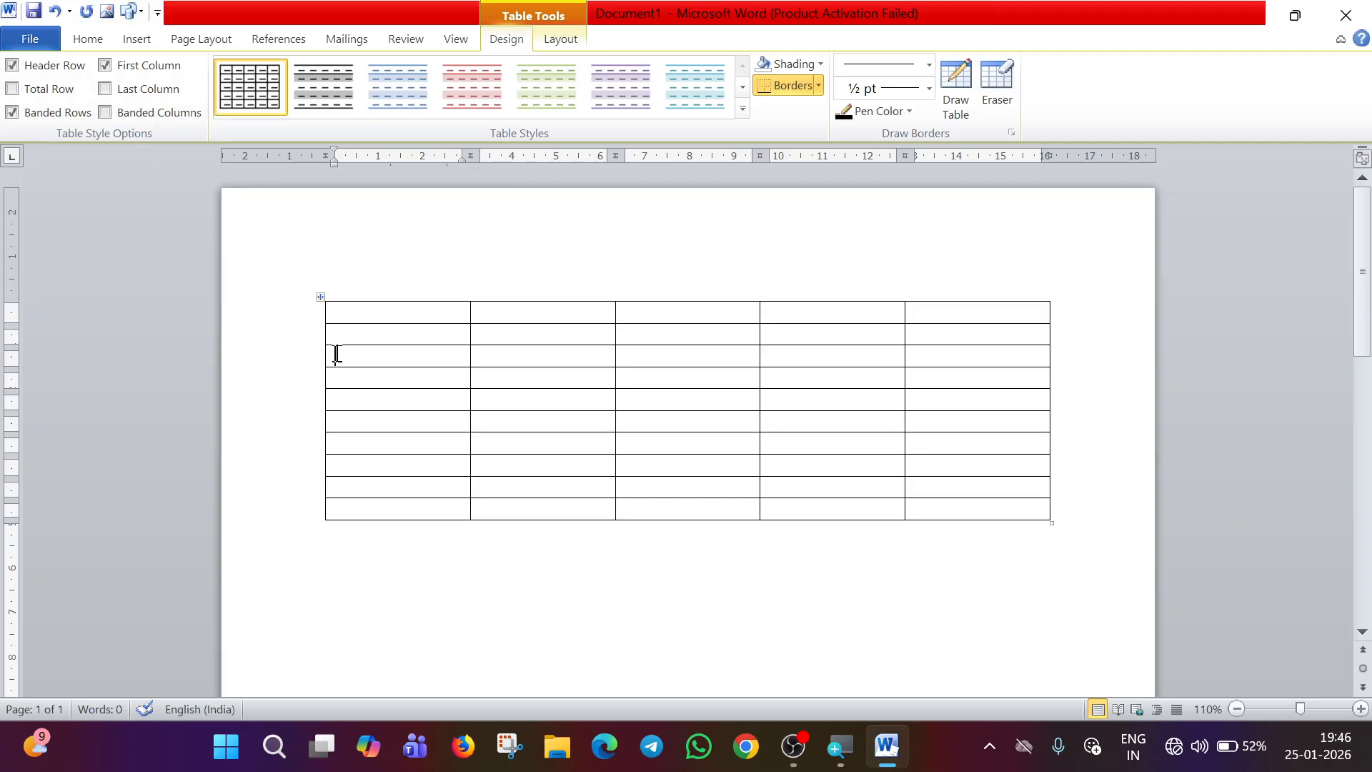
left_click(317, 296)
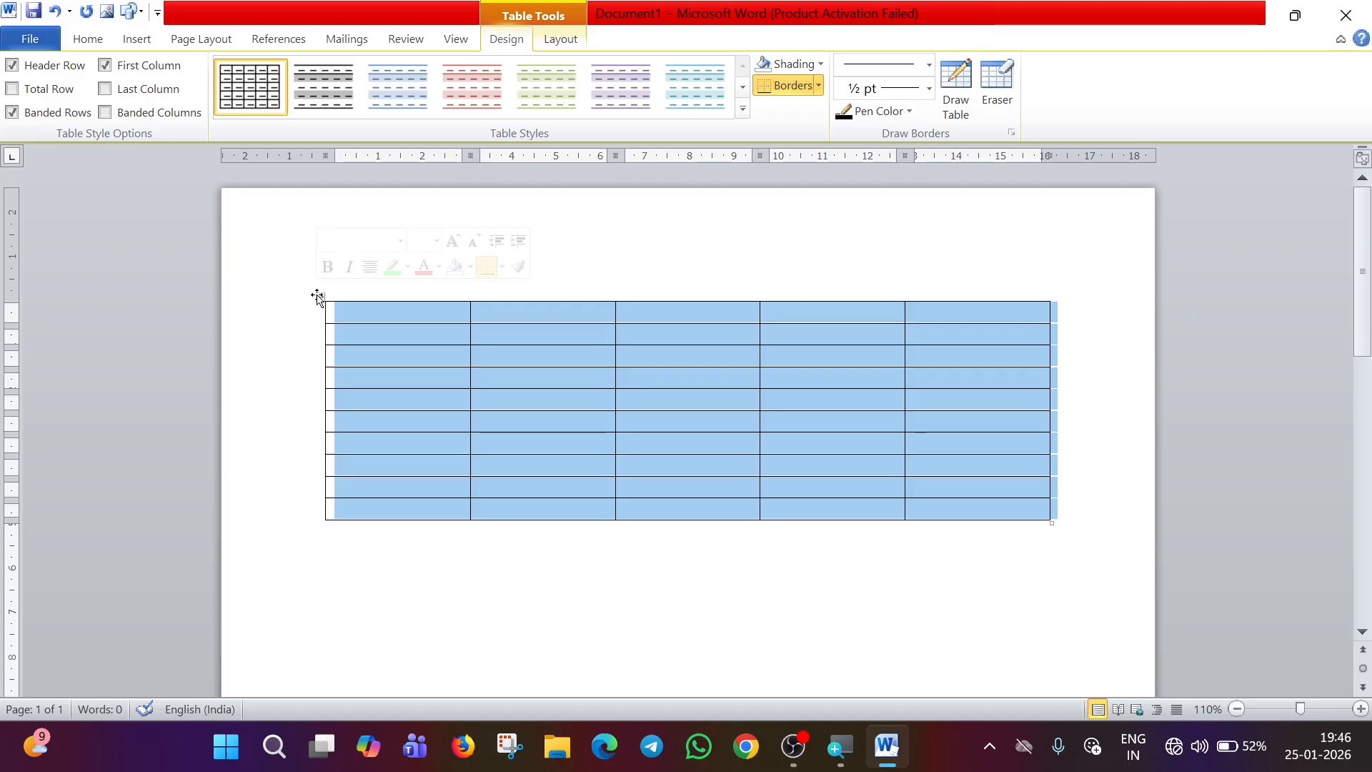
key("BackSpace")
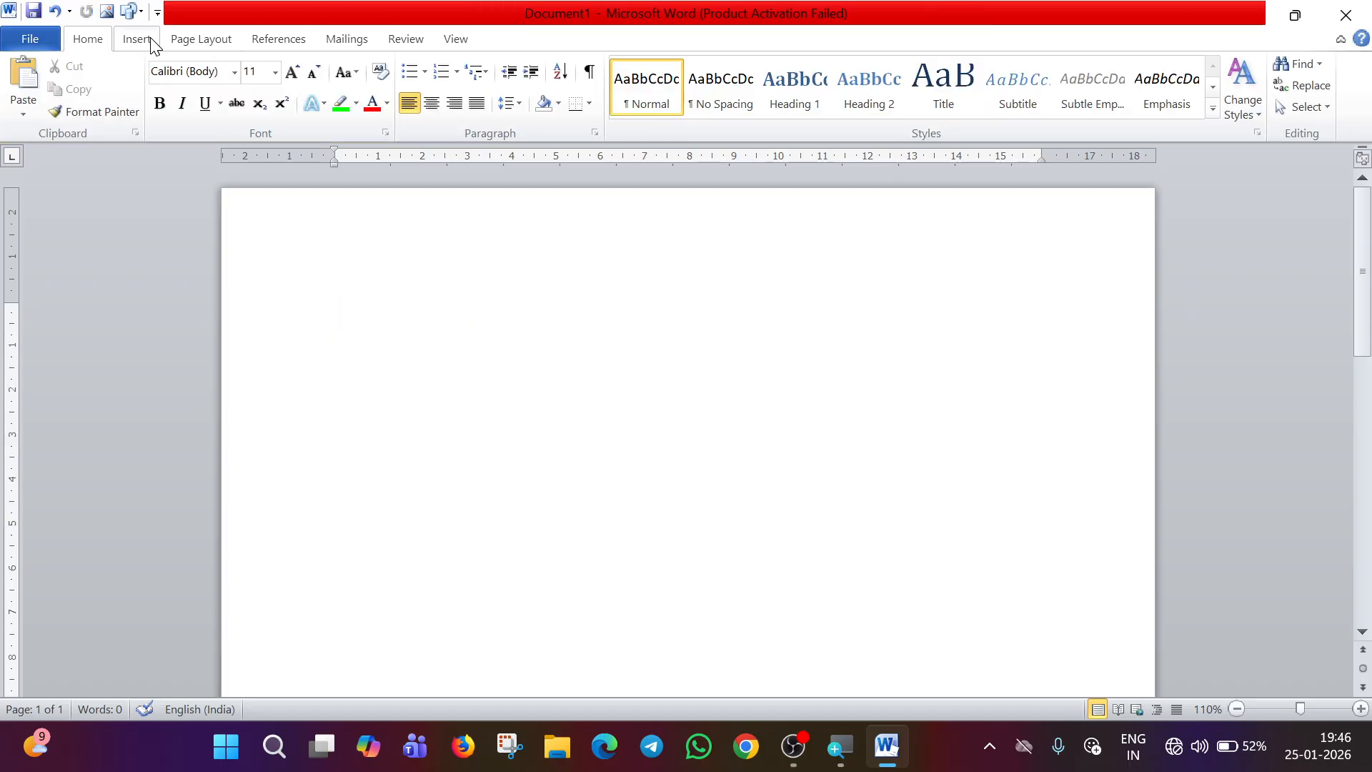
Draw a table freehand with the Draw Table tool, forming a single column of three equal rows.
left_click(150, 43)
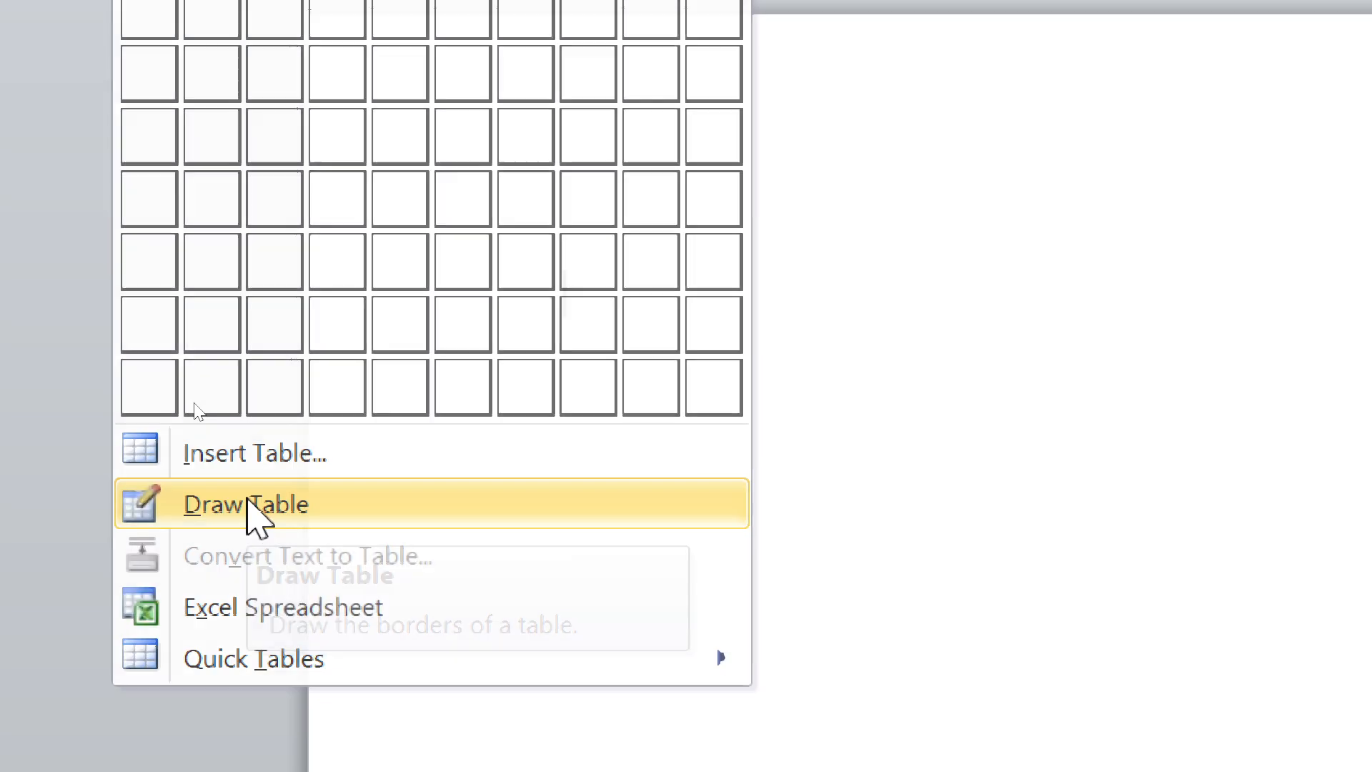
left_click(247, 503)
mouse_move(480, 137)
left_mouse_down()
mouse_move(802, 285)
mouse_move(1217, 220)
left_mouse_up()
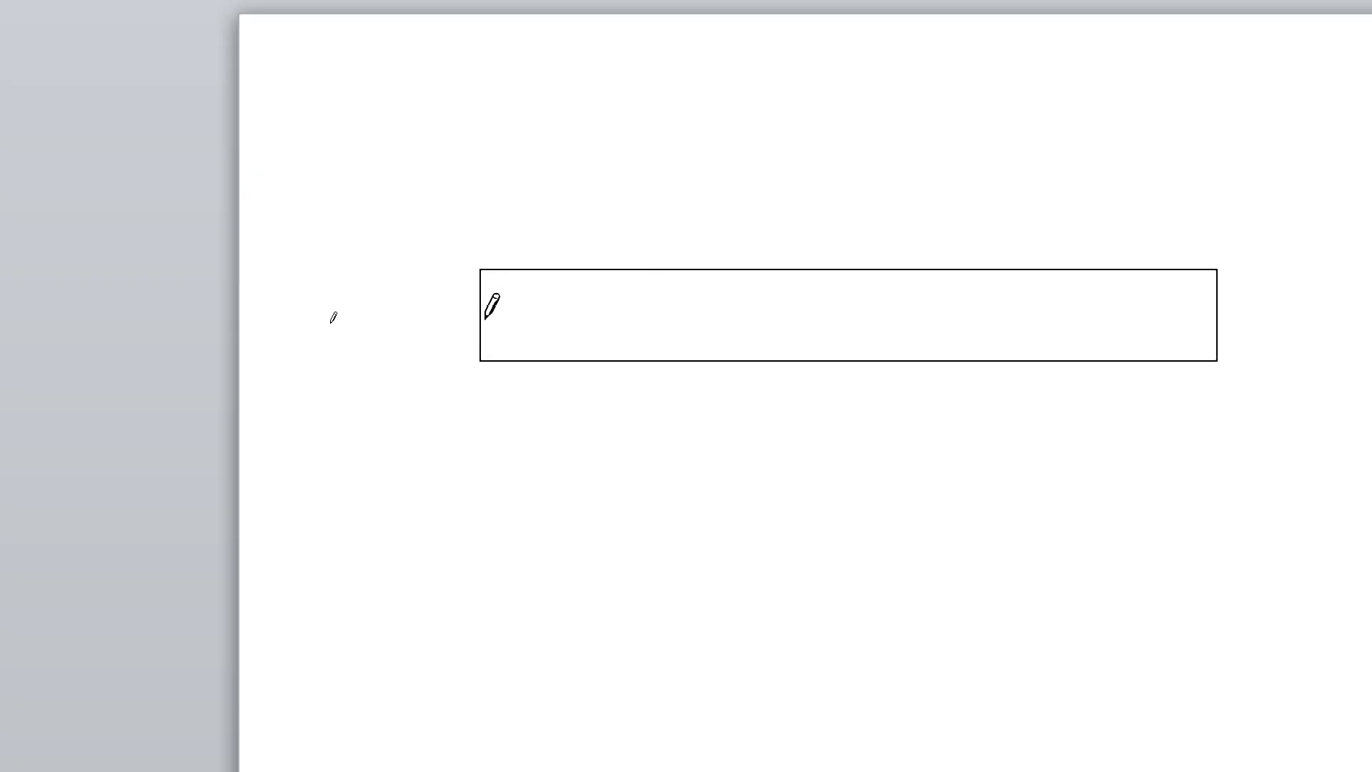
left_click_drag(907, 308, 1209, 291)
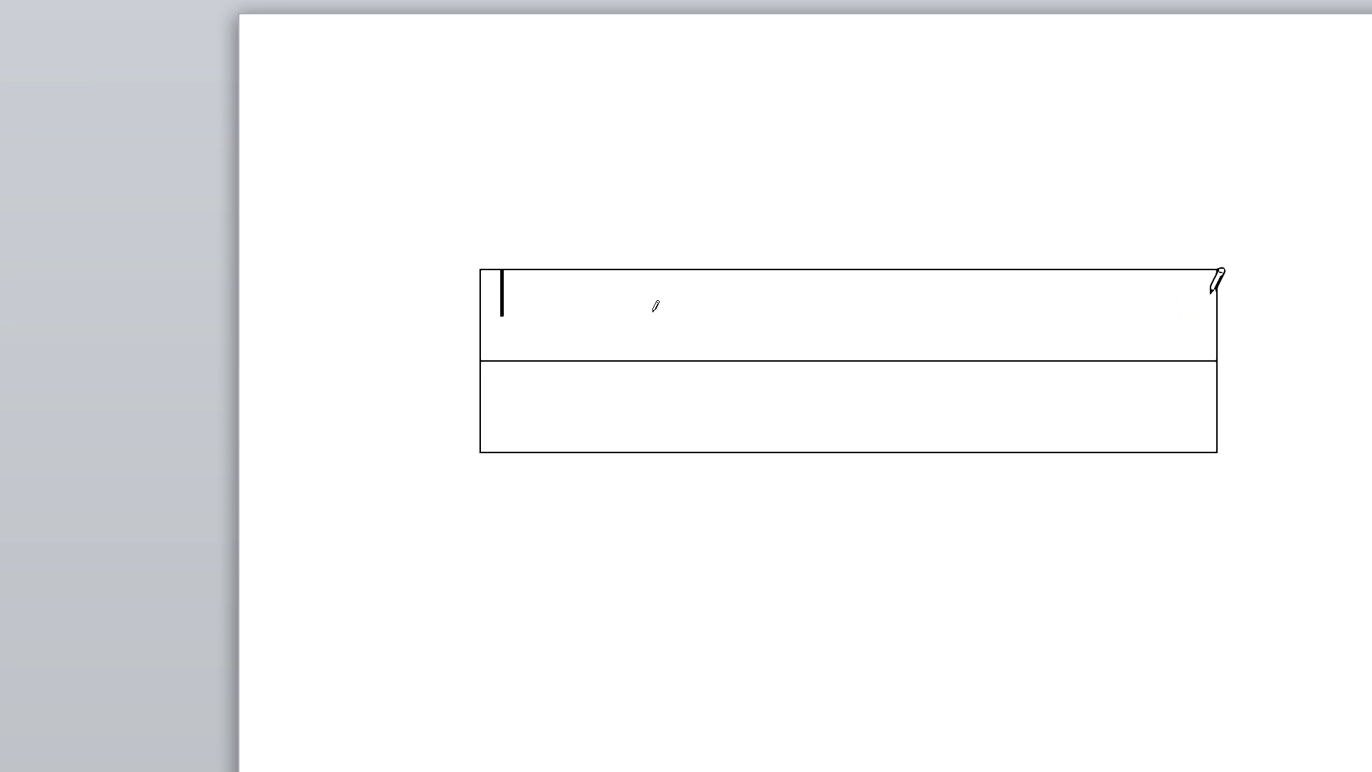
mouse_move(490, 306)
left_mouse_down()
mouse_move(948, 295)
mouse_move(1125, 258)
left_mouse_up()
left_click_drag(486, 335, 1212, 305)
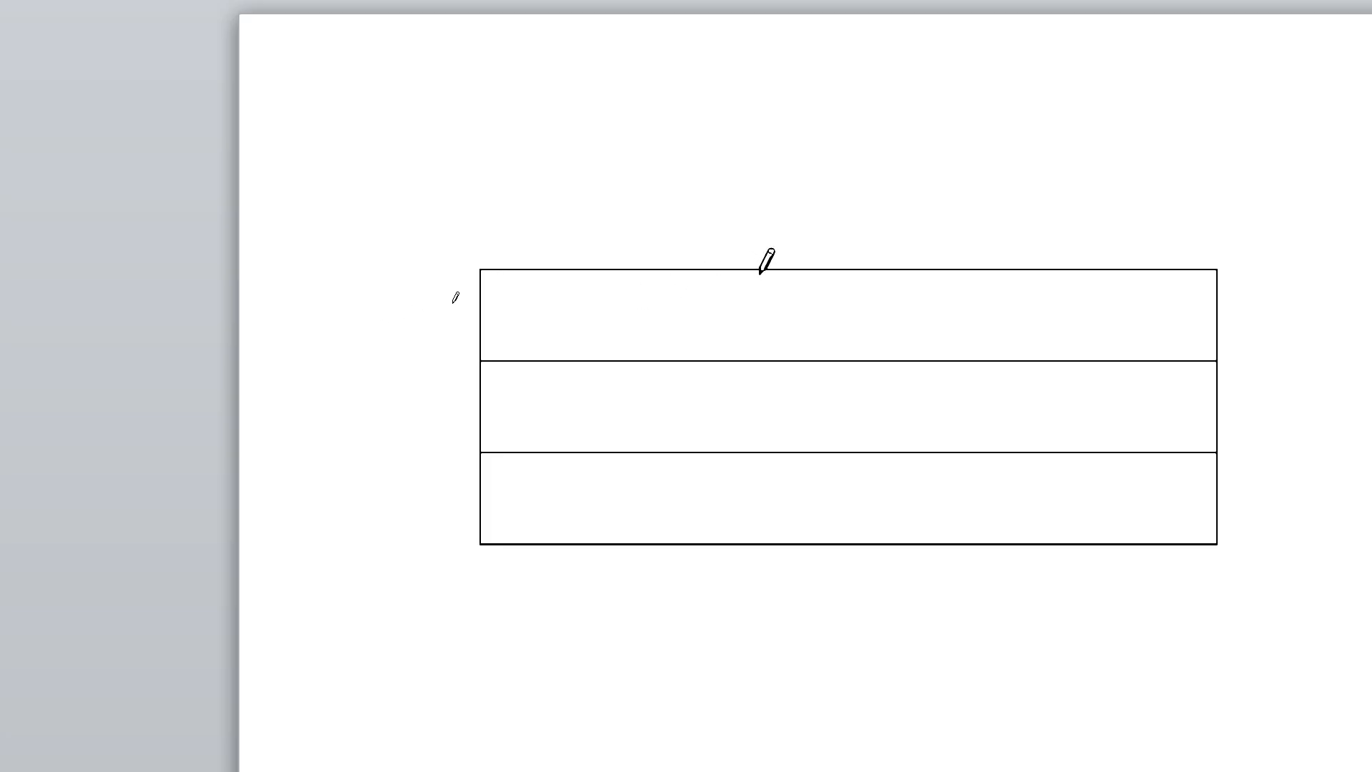
Draw two vertical lines through all three rows to divide the table into three columns, and exit the drawing tool.
mouse_move(760, 273)
left_mouse_down()
mouse_move(804, 532)
mouse_move(779, 532)
mouse_move(786, 522)
left_mouse_up()
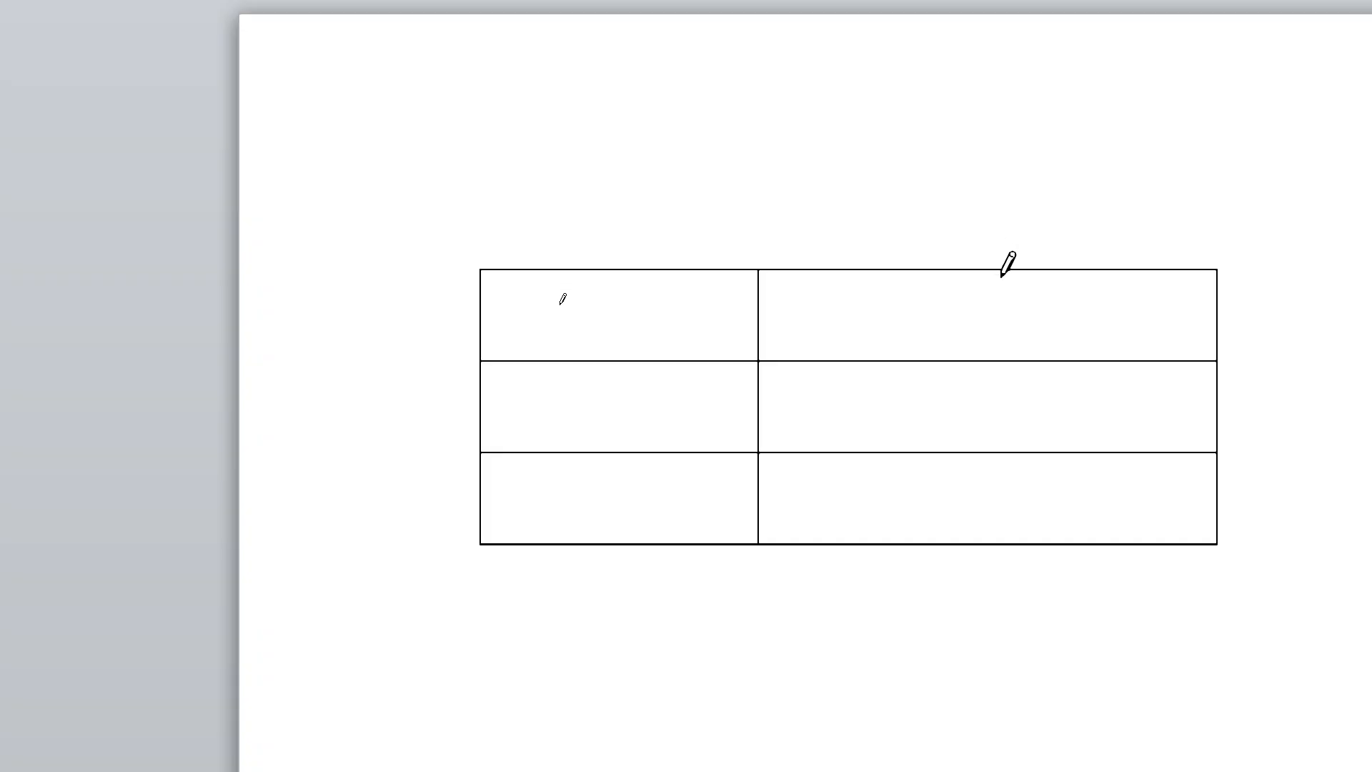
mouse_move(1001, 271)
left_mouse_down()
mouse_move(1024, 513)
mouse_move(1026, 500)
left_mouse_up()
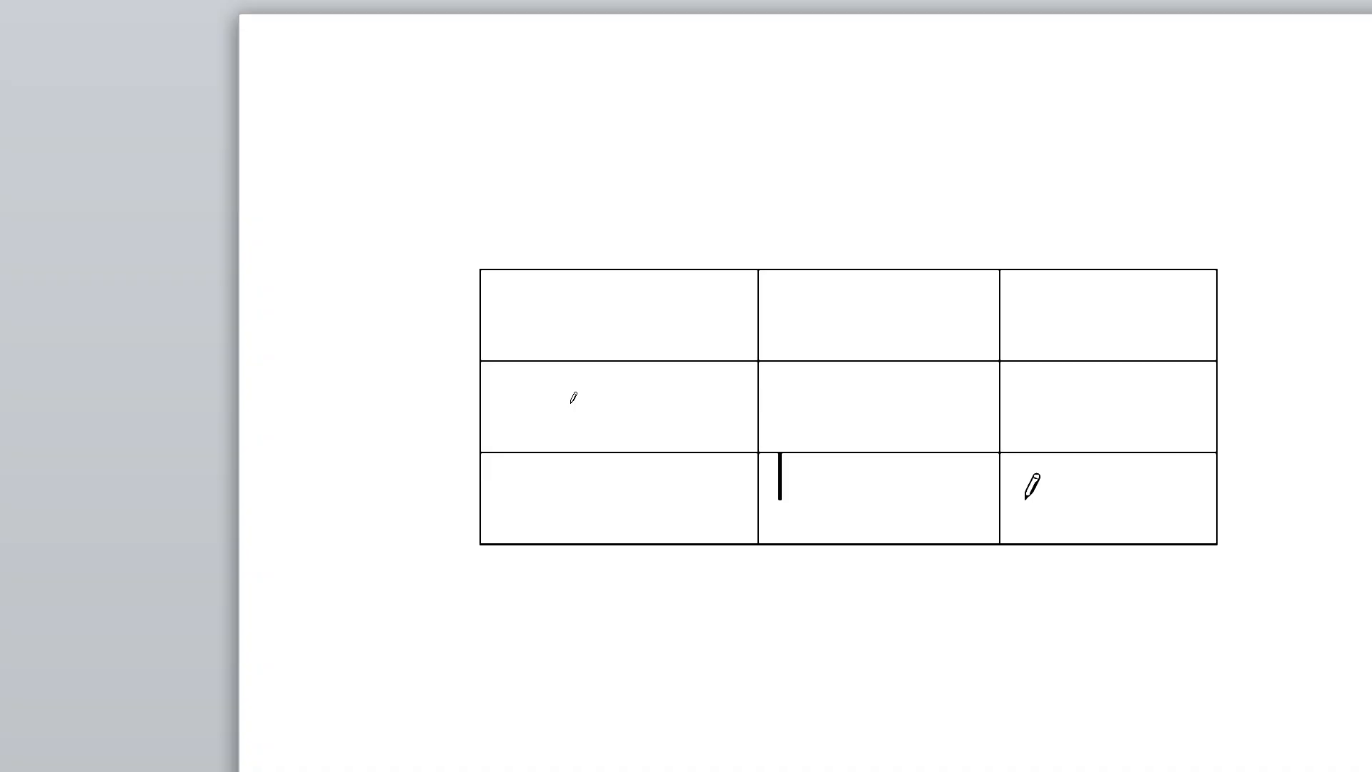
key("Escape")
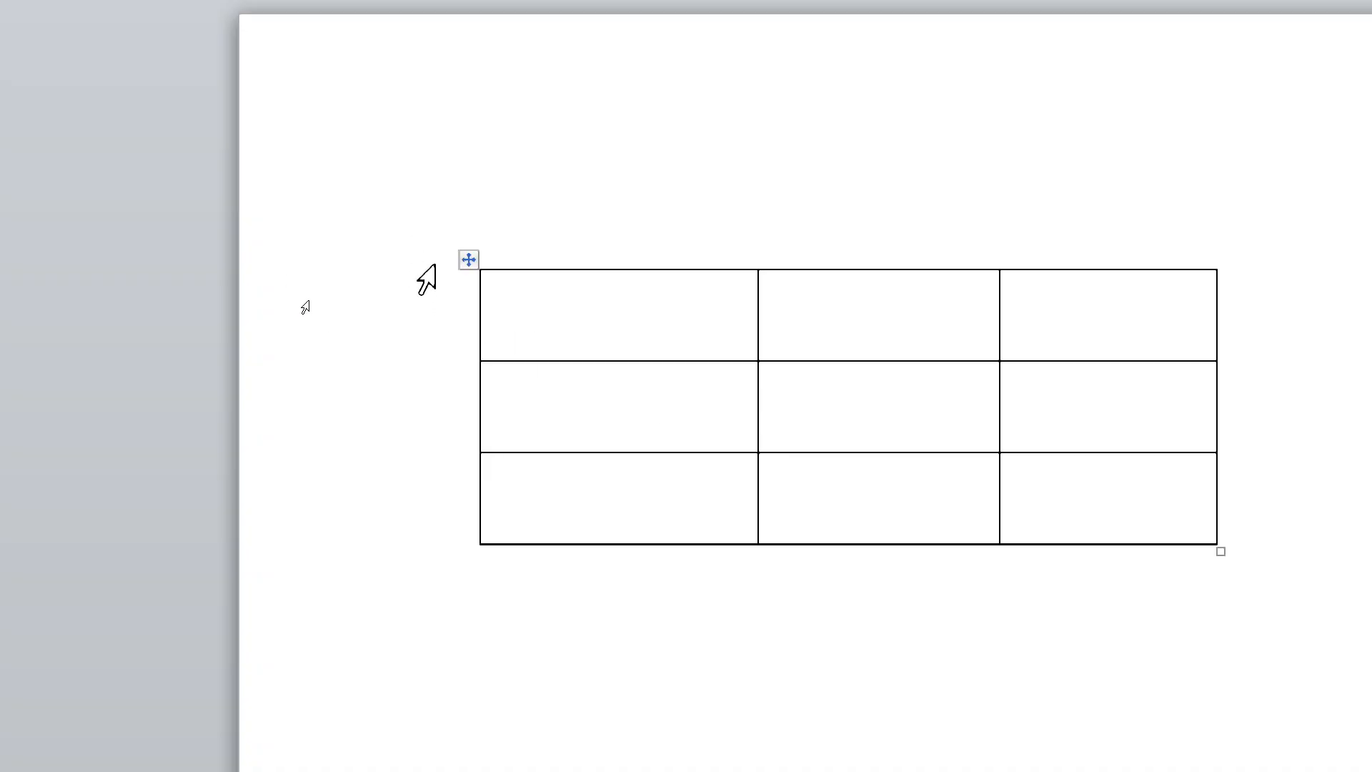
Select the first column and the entire three-column table in turn, and delete the table.
left_click(655, 231)
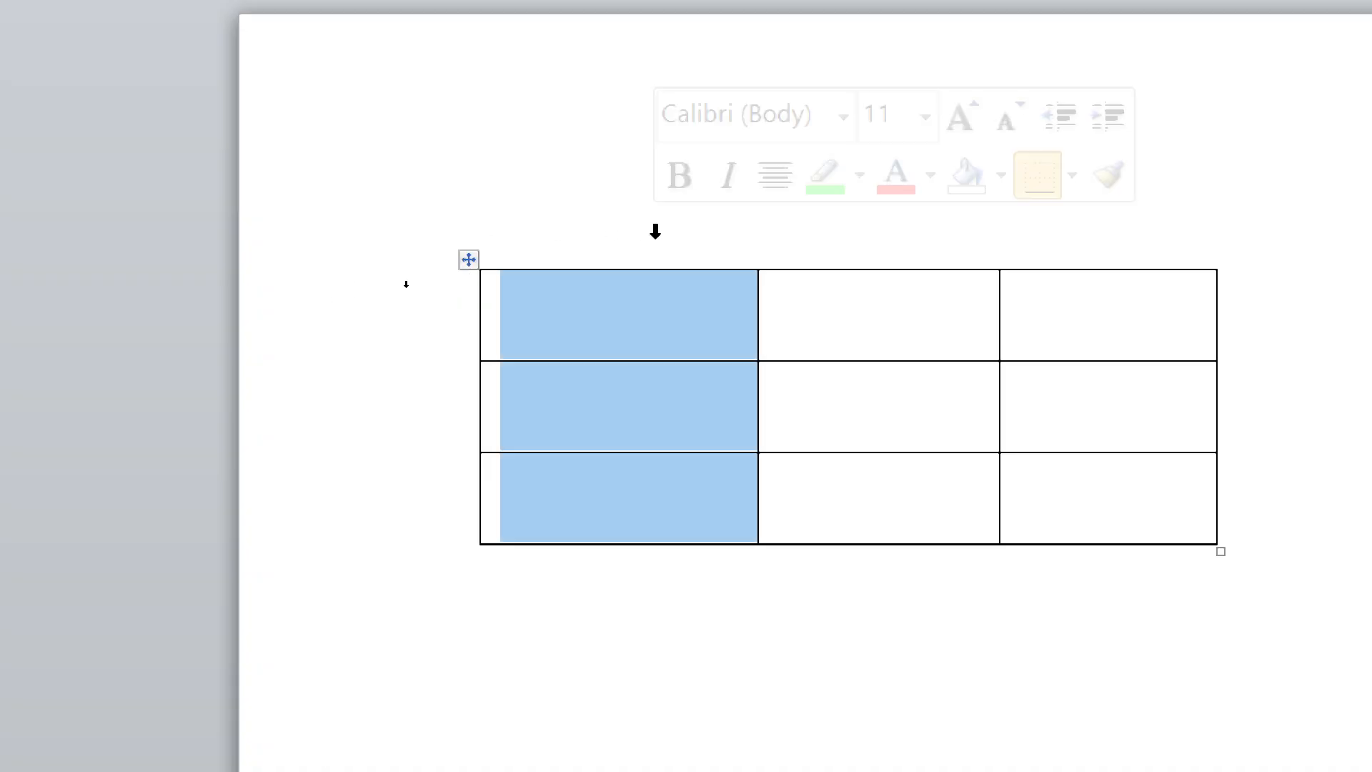
left_click(470, 261)
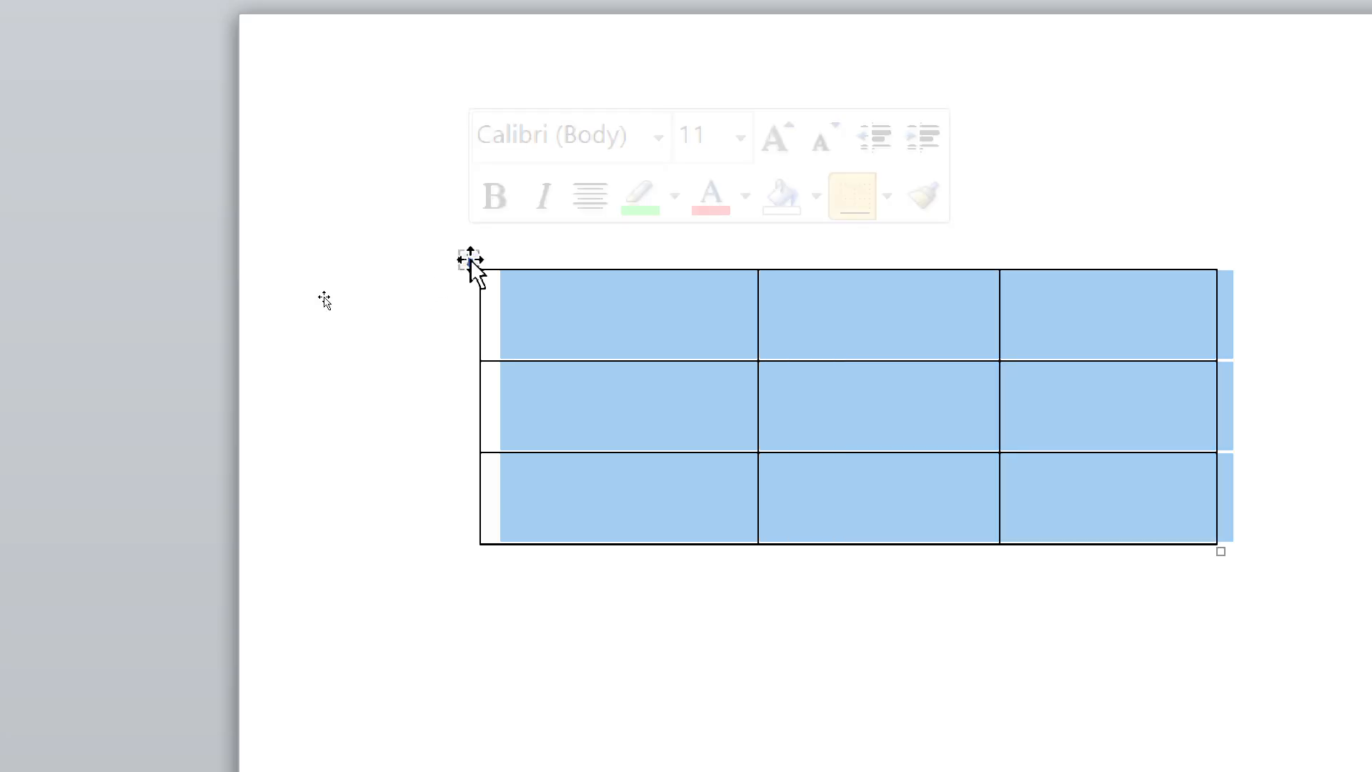
key("BackSpace")
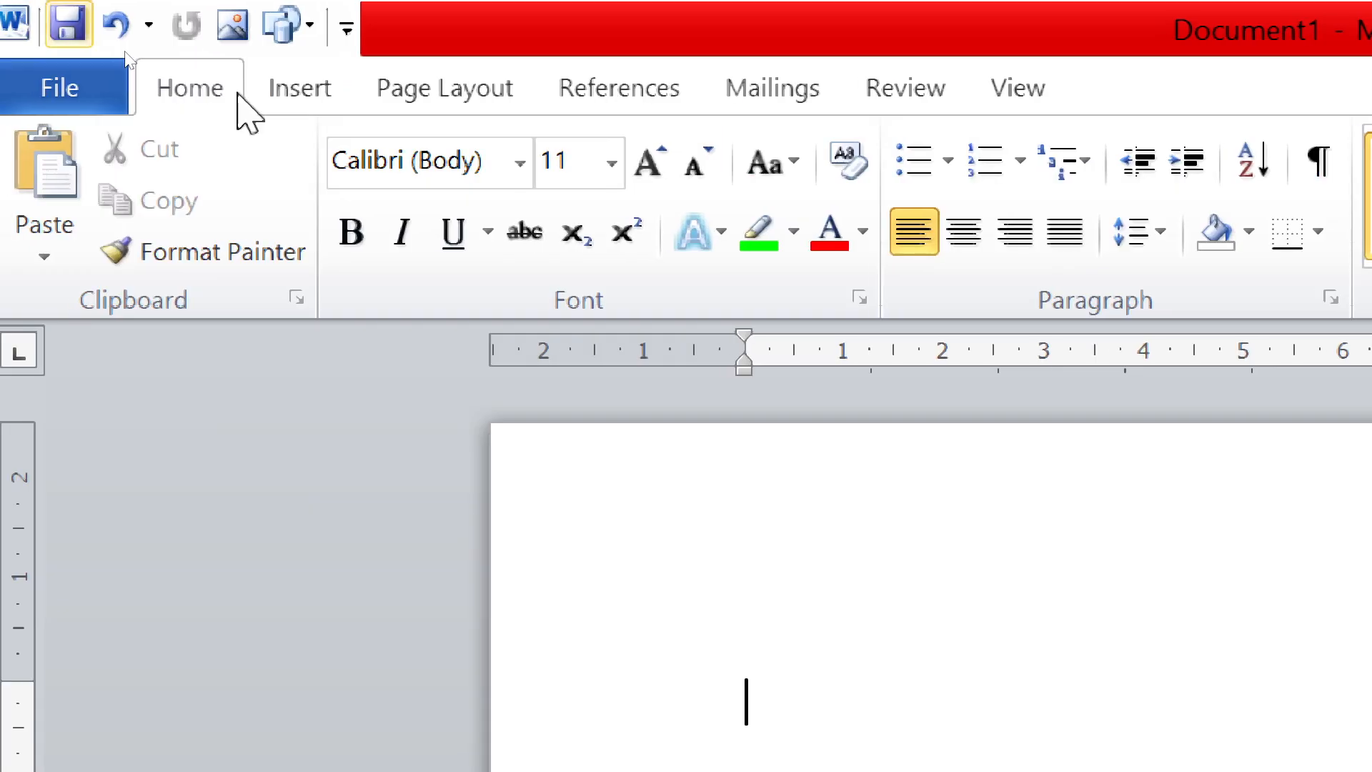
Insert a table with 4 columns and 5 rows through the Insert Table dialog.
left_click(289, 91)
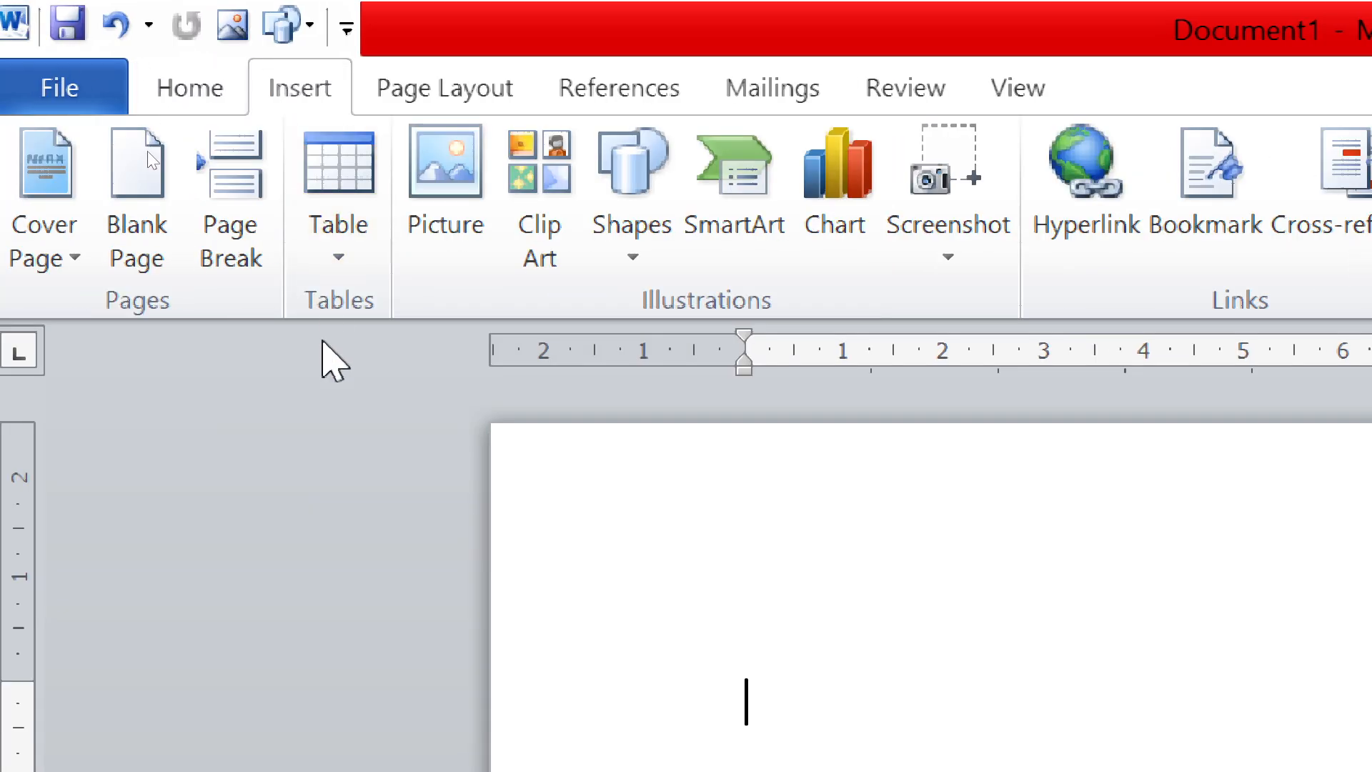
left_click(339, 268)
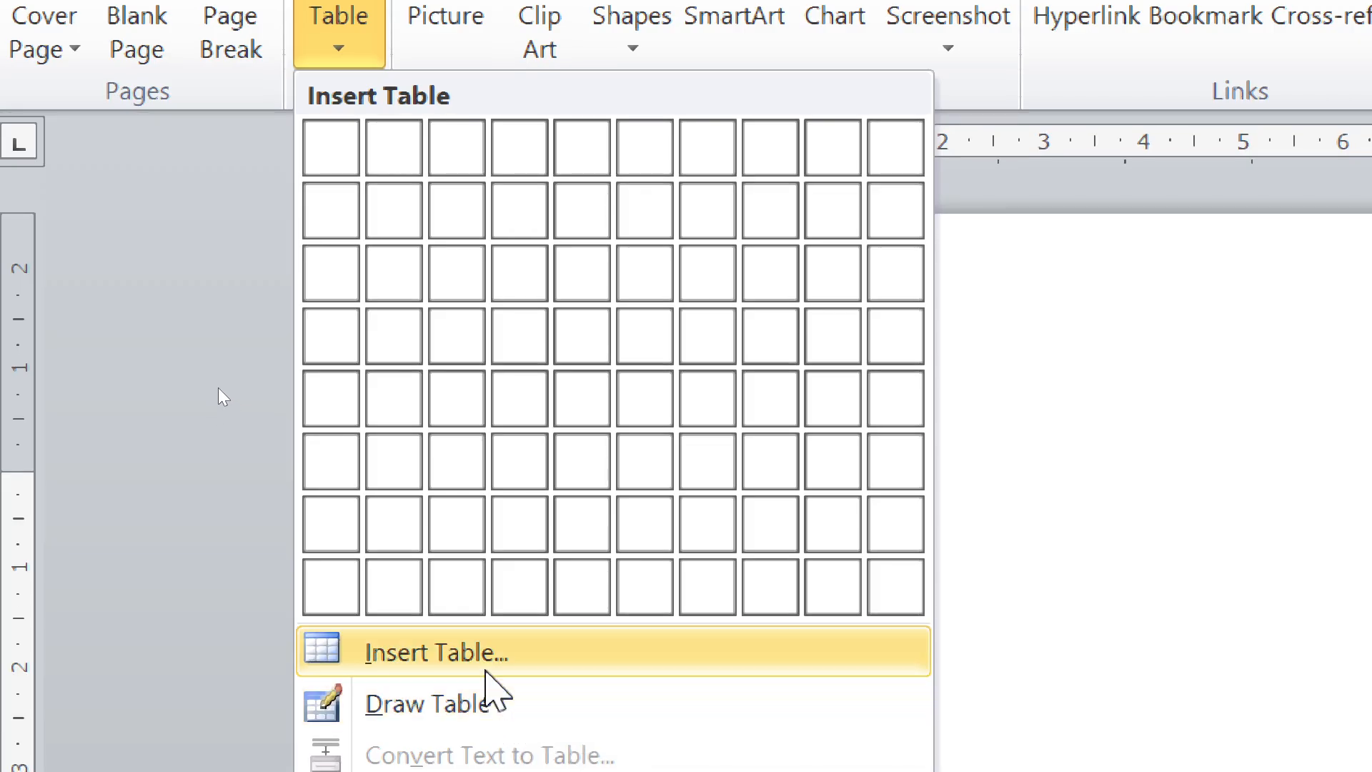
left_click(474, 647)
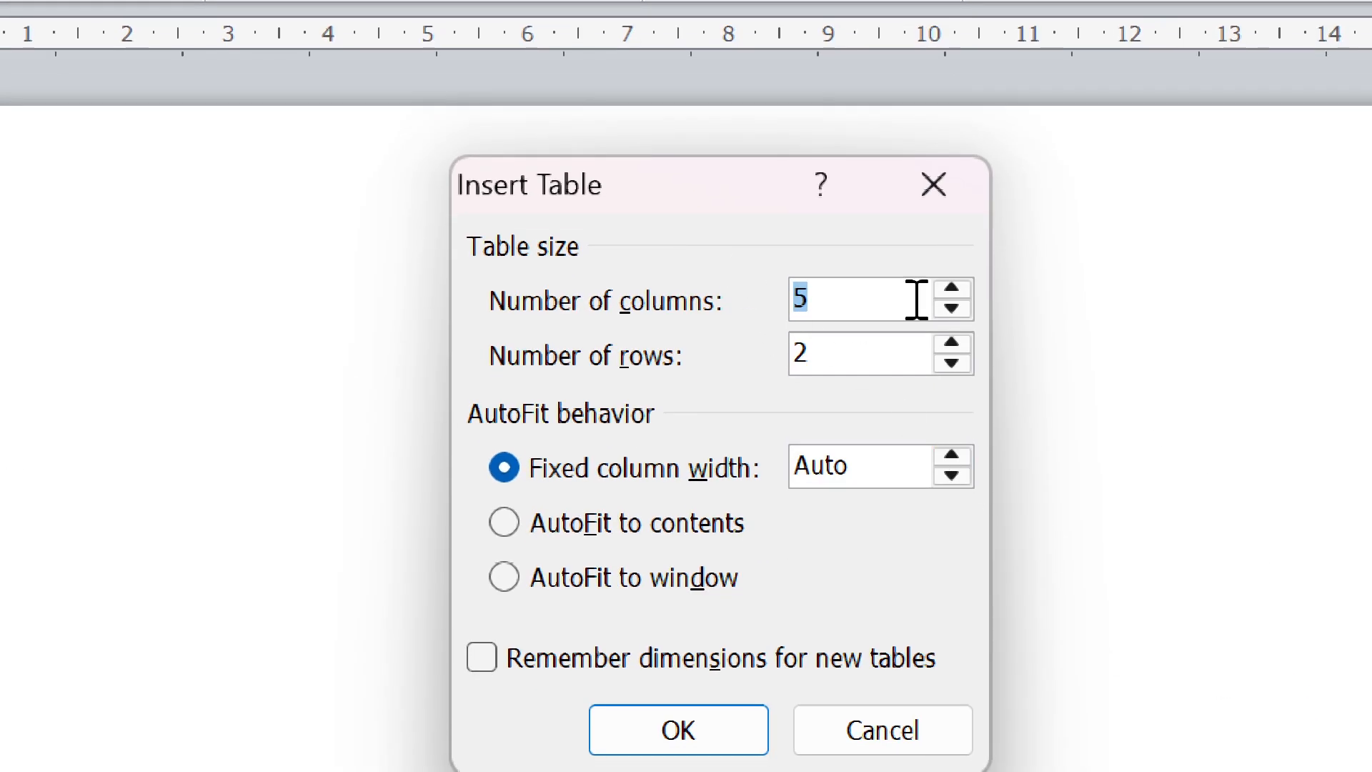
key("BackSpace")
type("5")
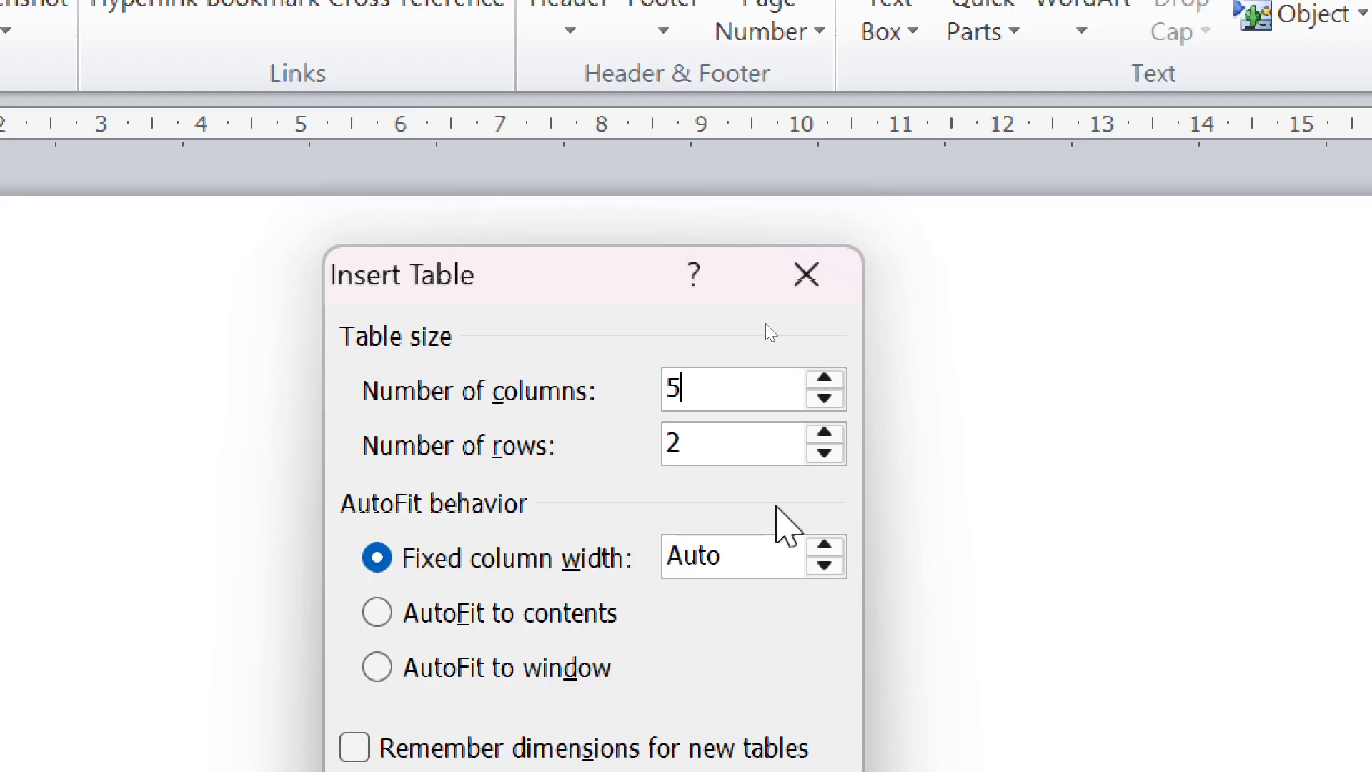
left_click(731, 440)
left_click(695, 391)
key("BackSpace")
type("4")
left_click(741, 441)
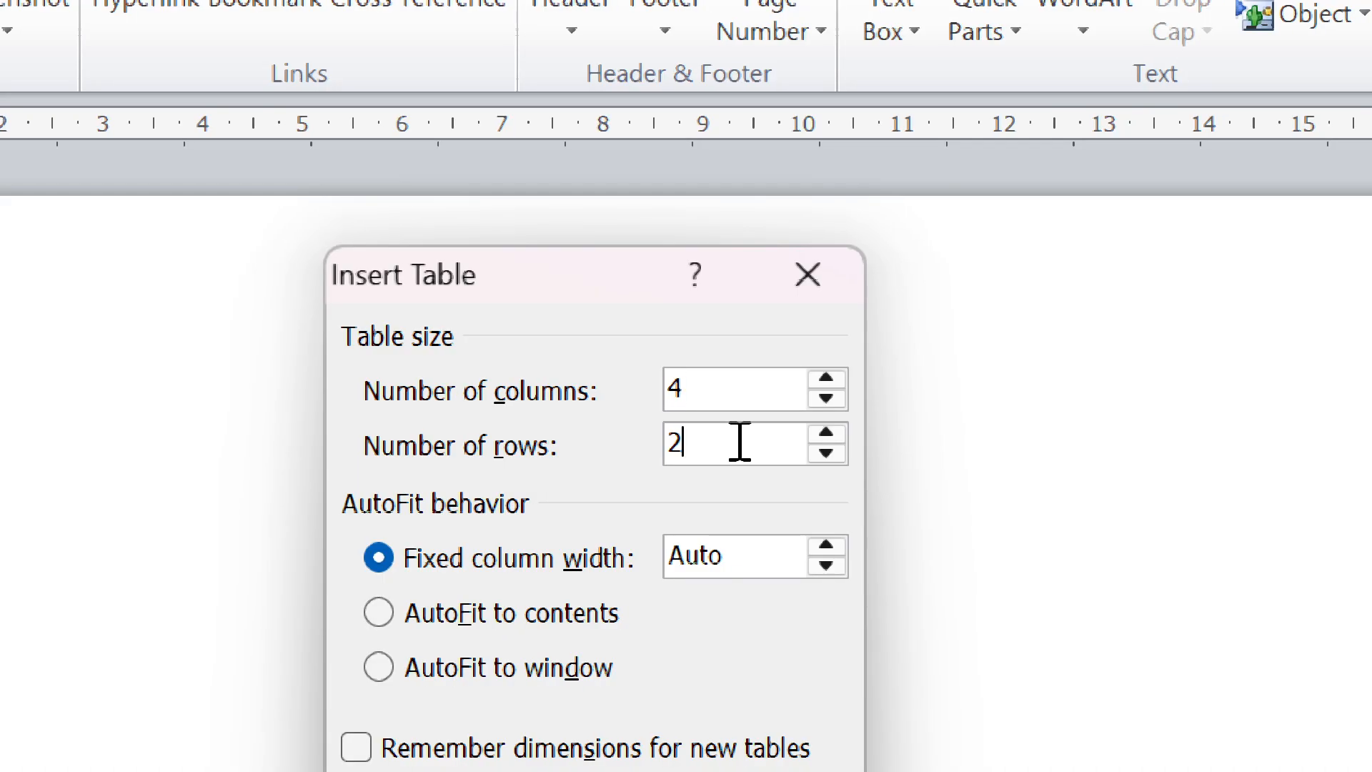
key("BackSpace")
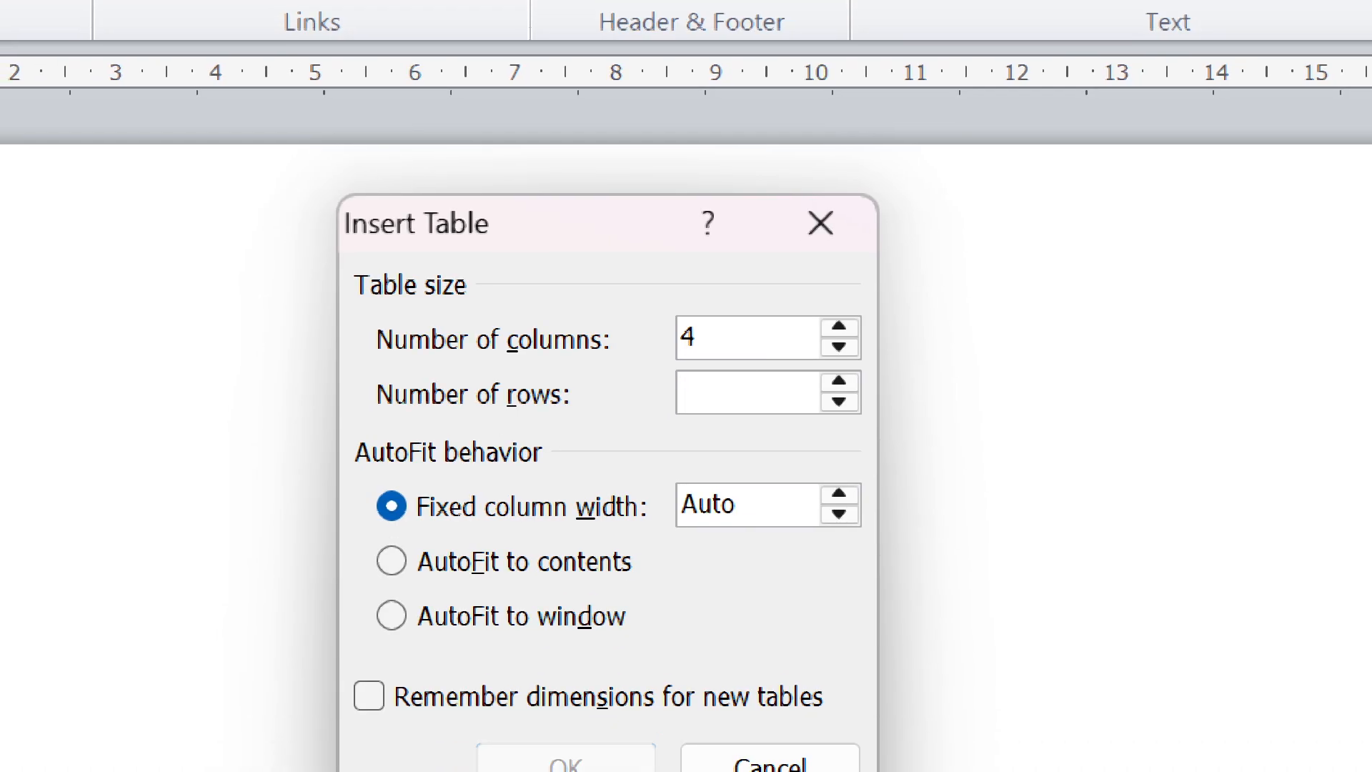
type("5")
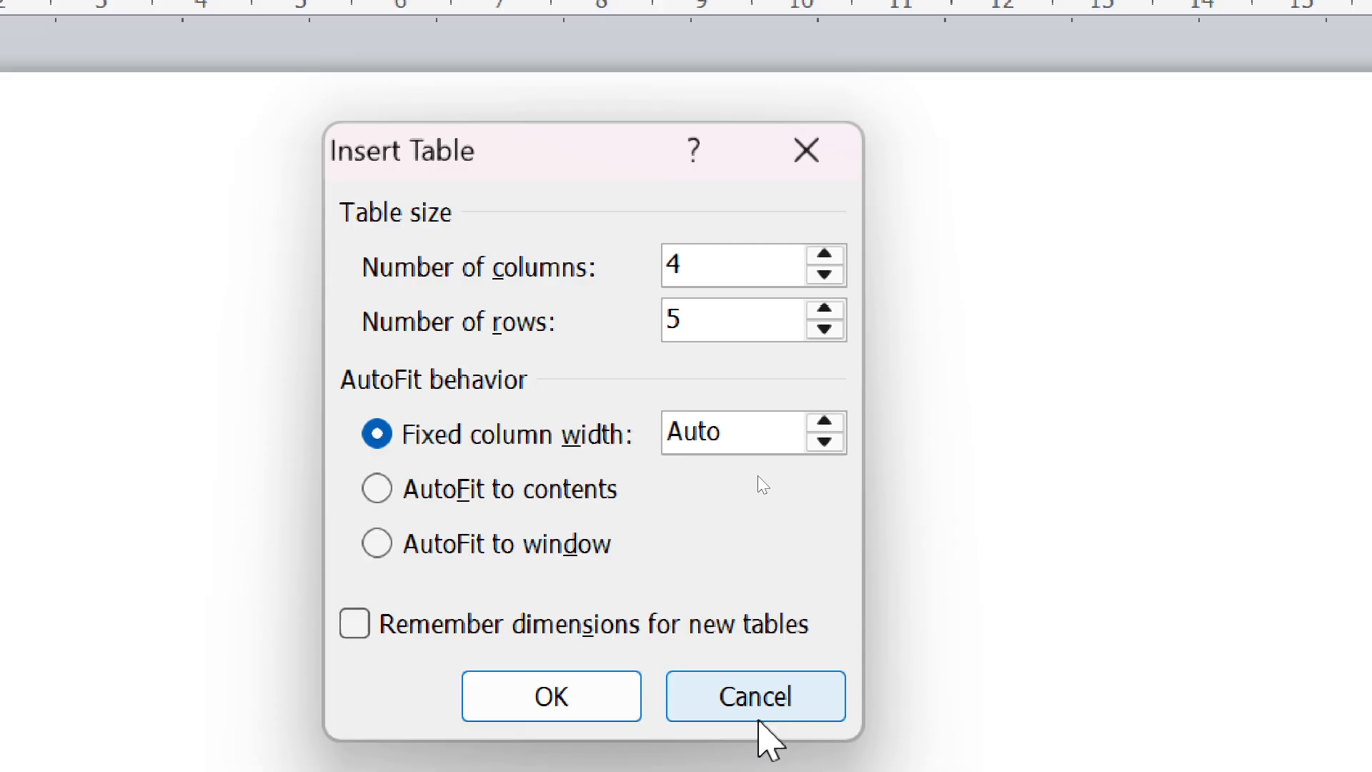
left_click(566, 580)
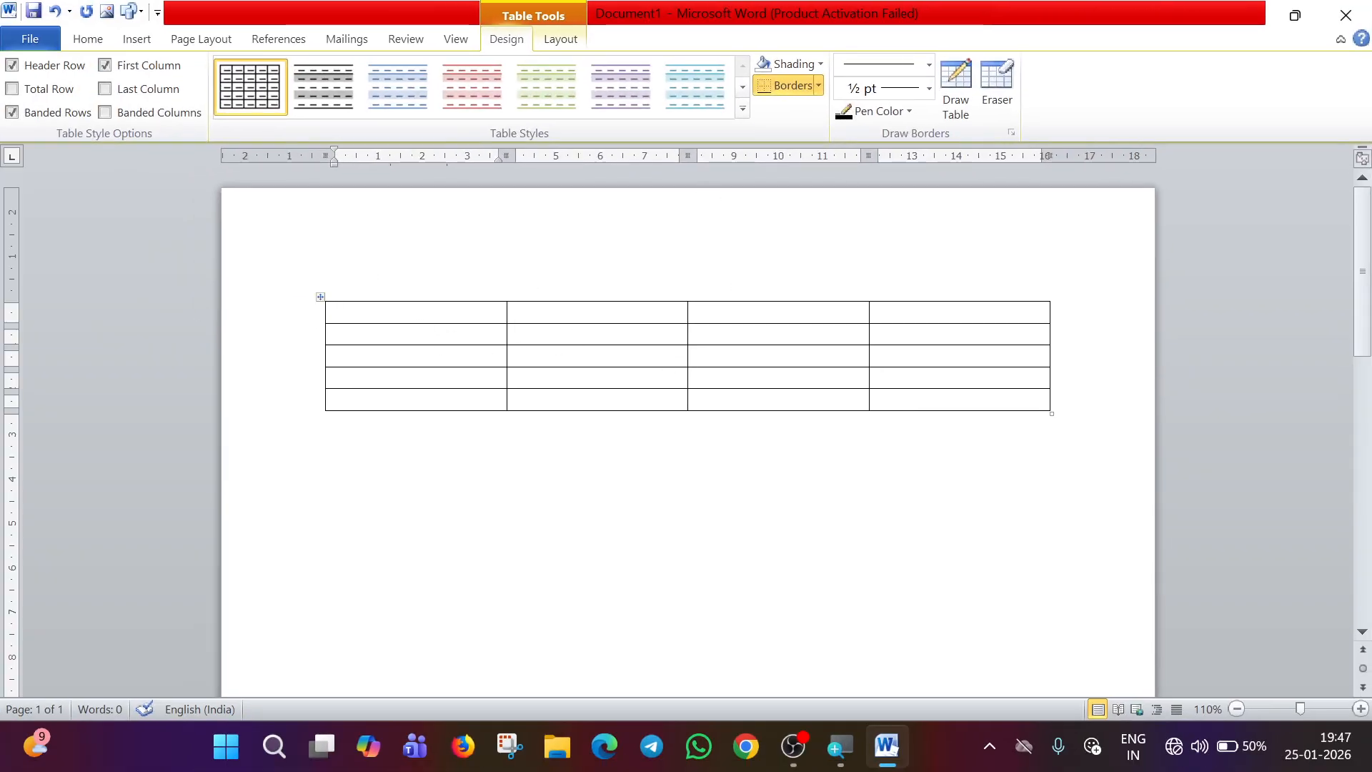
Fill the table's header row with Name, Hindi, English and Math.
type("Name")
key("Tab")
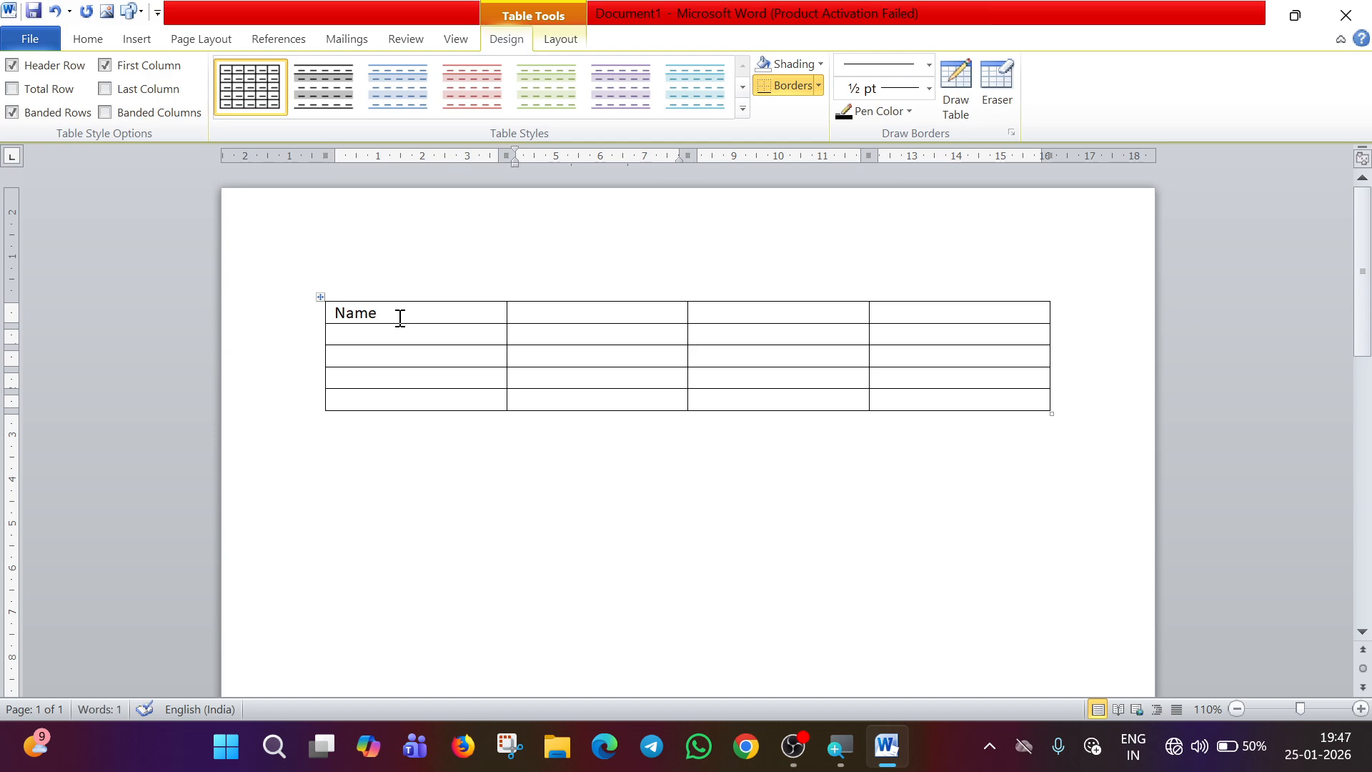
type("Hindi")
key("Tab")
type("enl")
key("BackSpace")
key("BackSpace")
key("BackSpace")
type("English")
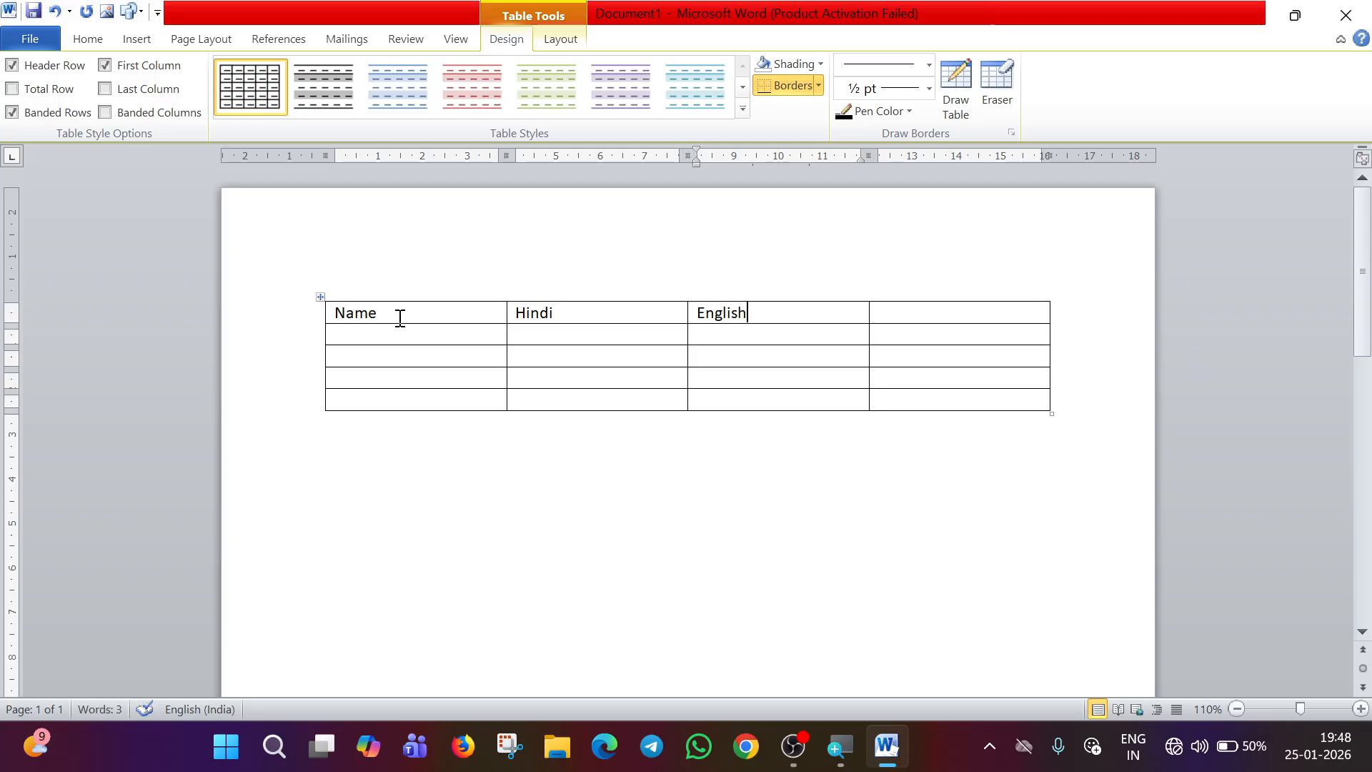
key("Tab")
type("Math")
key("Right")
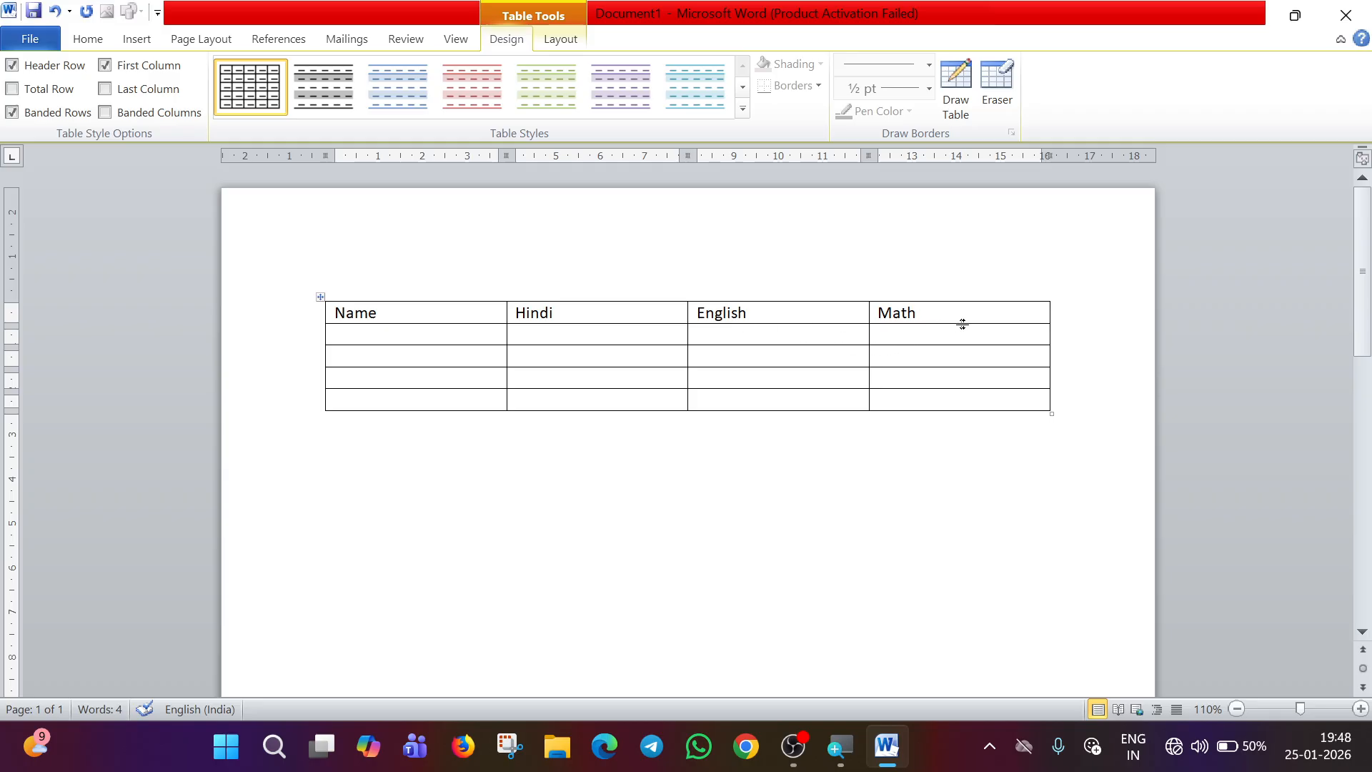
left_click(986, 315)
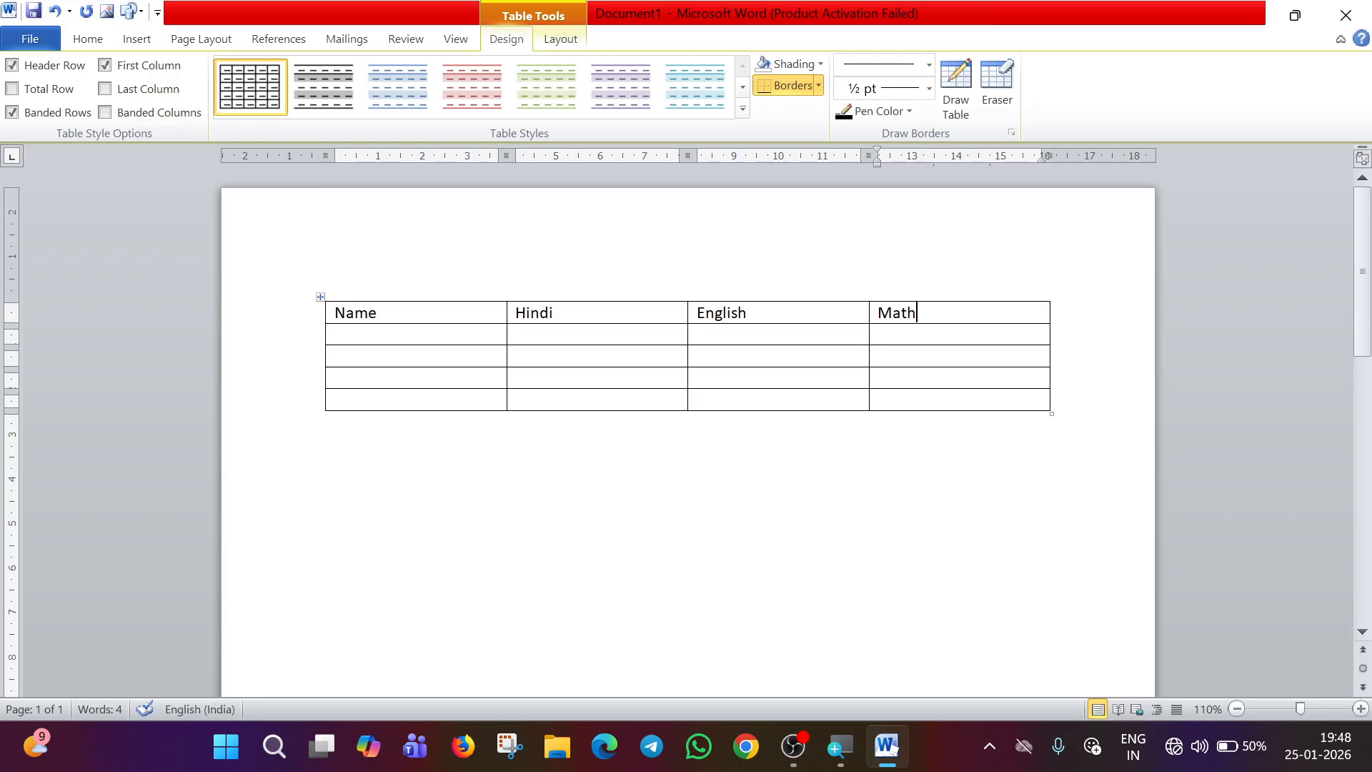
Fill the second row with a student's name and the marks 78, 65 and 85.
key("Tab")
type("Ram")
key("Return")
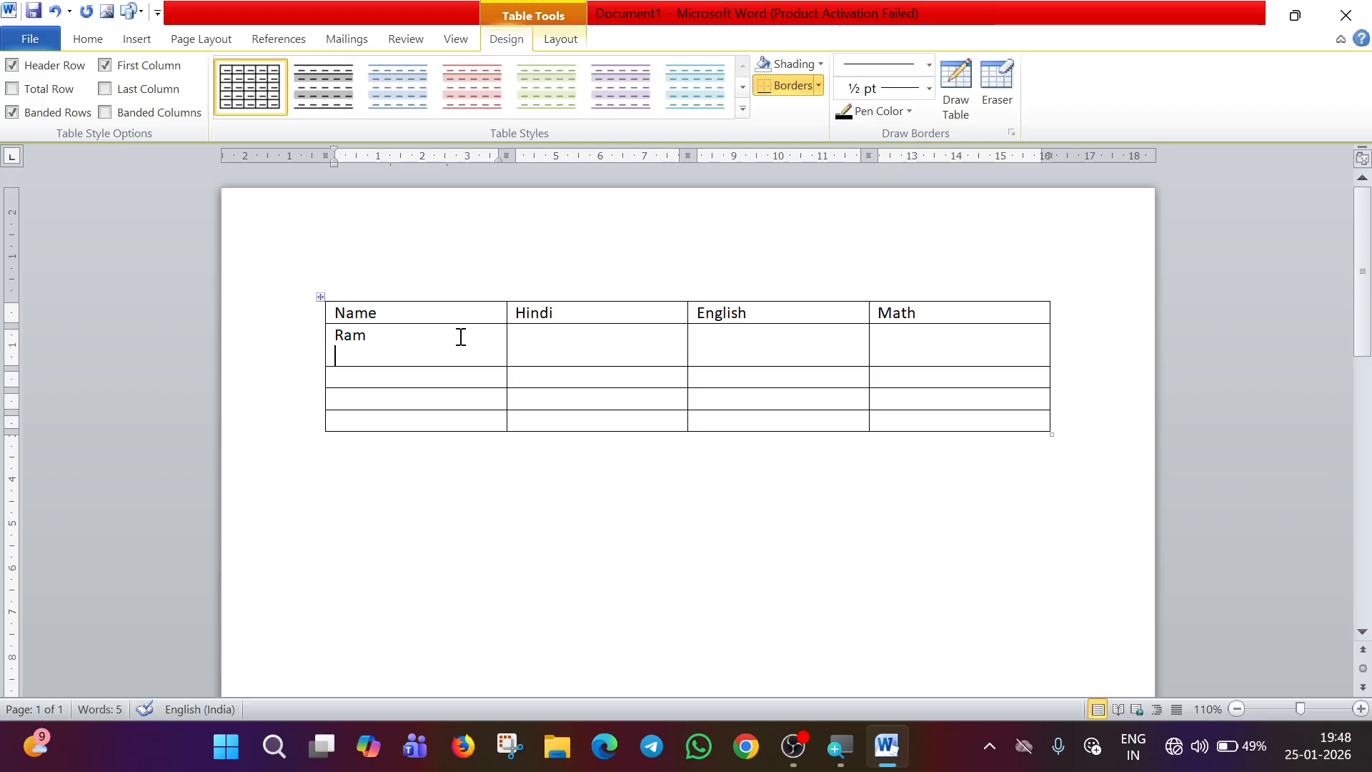
key("BackSpace")
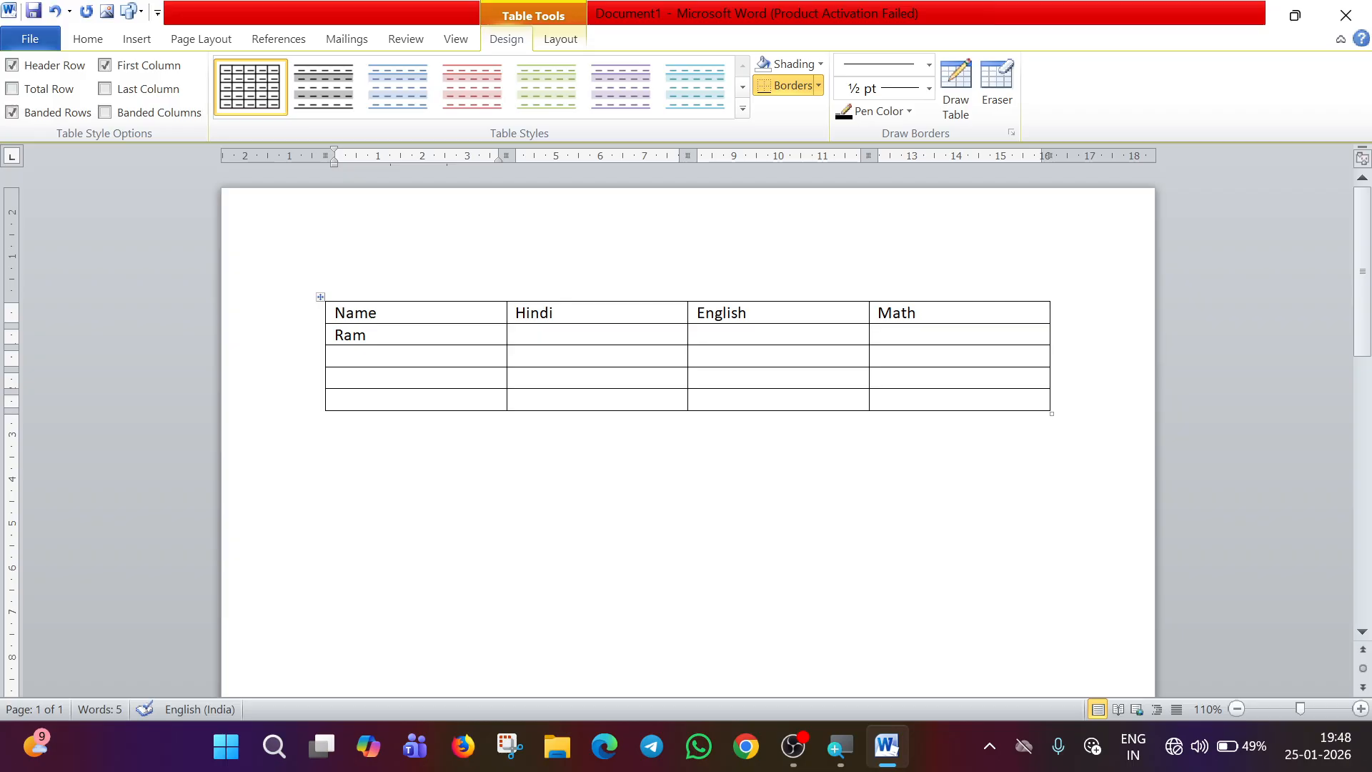
key("Tab")
key("Tab")
key("Tab")
type("78")
key("Tab")
type("65")
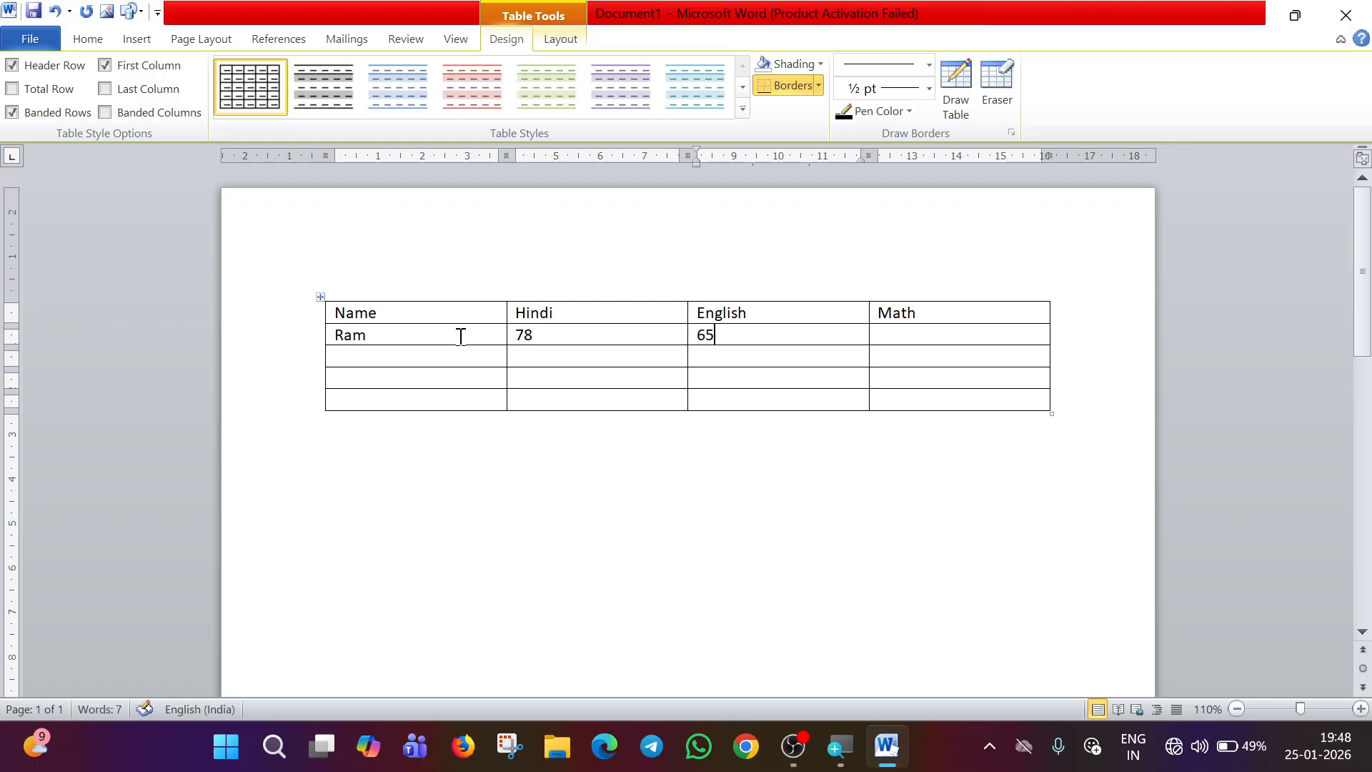
type("85")
Fill the third row with another student's name and the marks 78, 65 and 82.
type("Mohan")
key("Return")
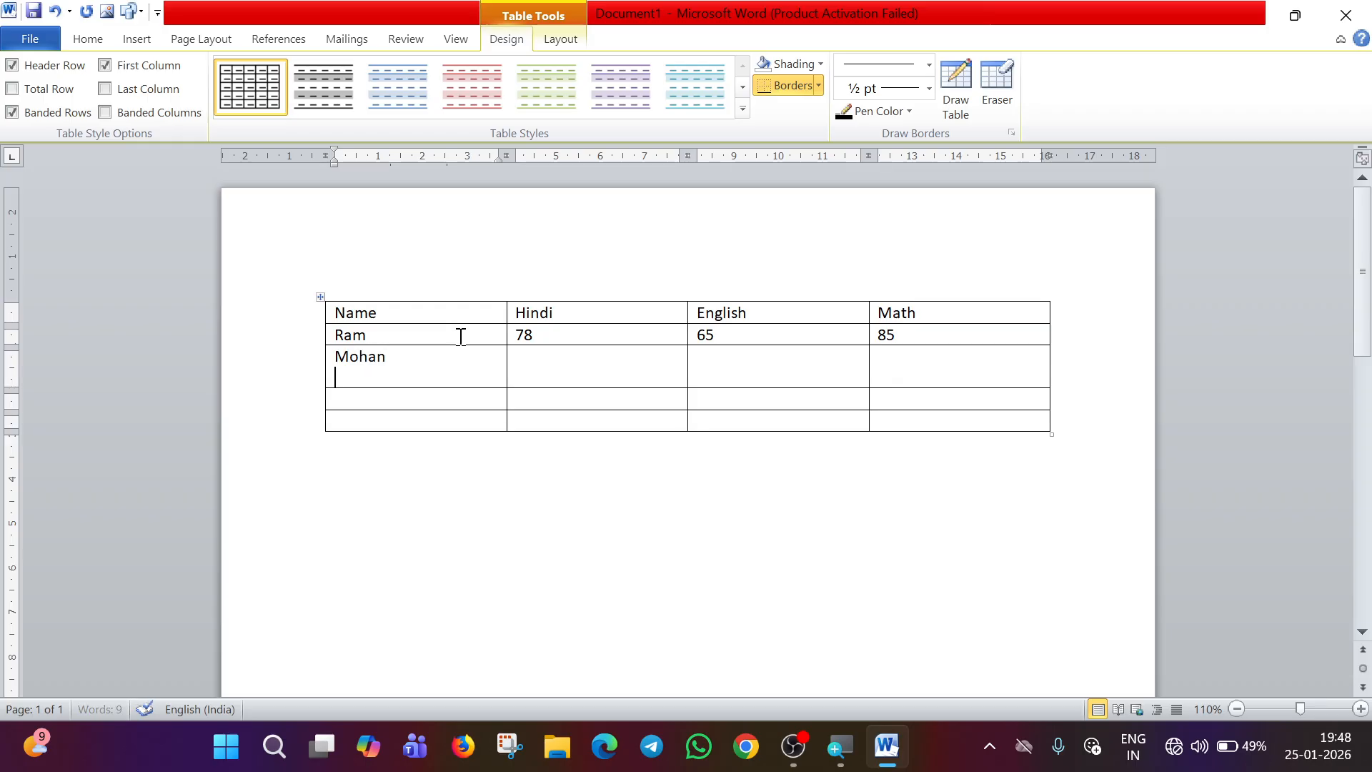
key("BackSpace")
type("78")
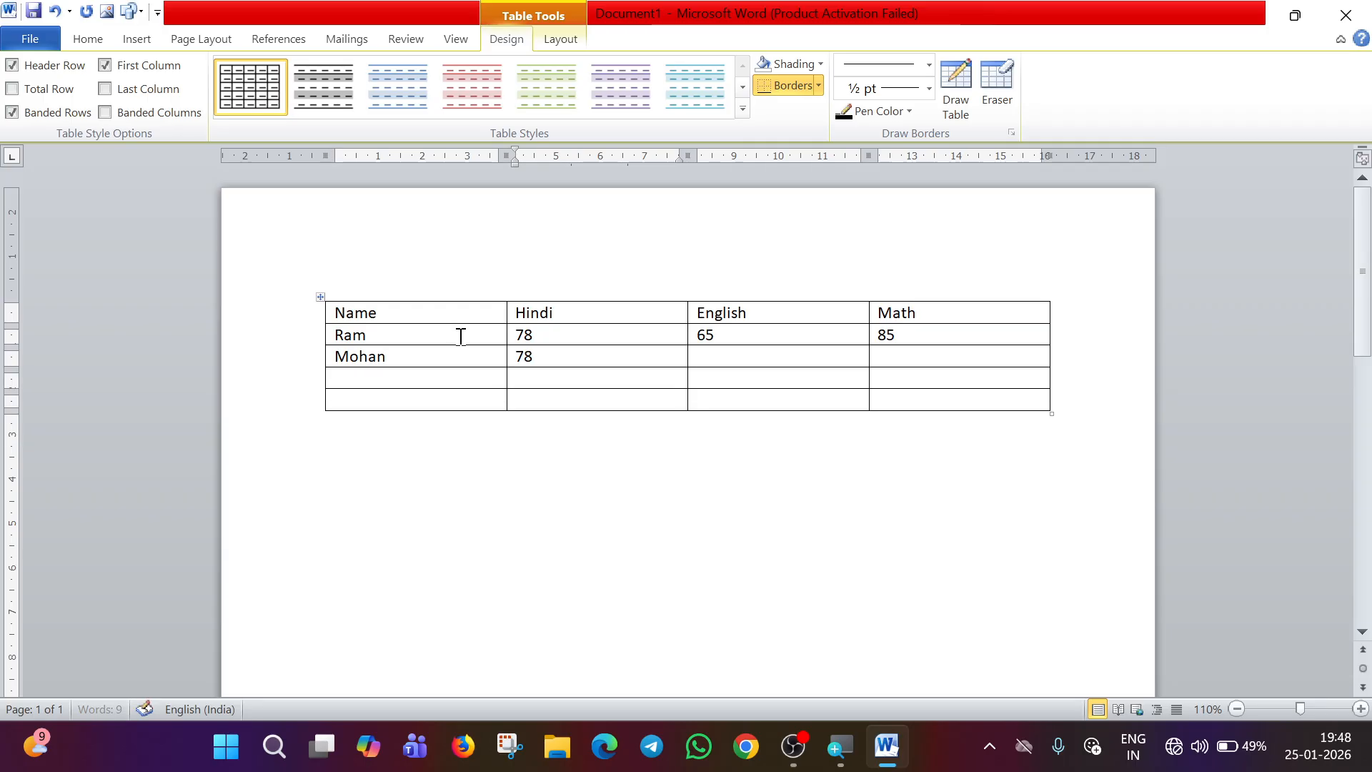
key("Tab")
type("65")
key("Tab")
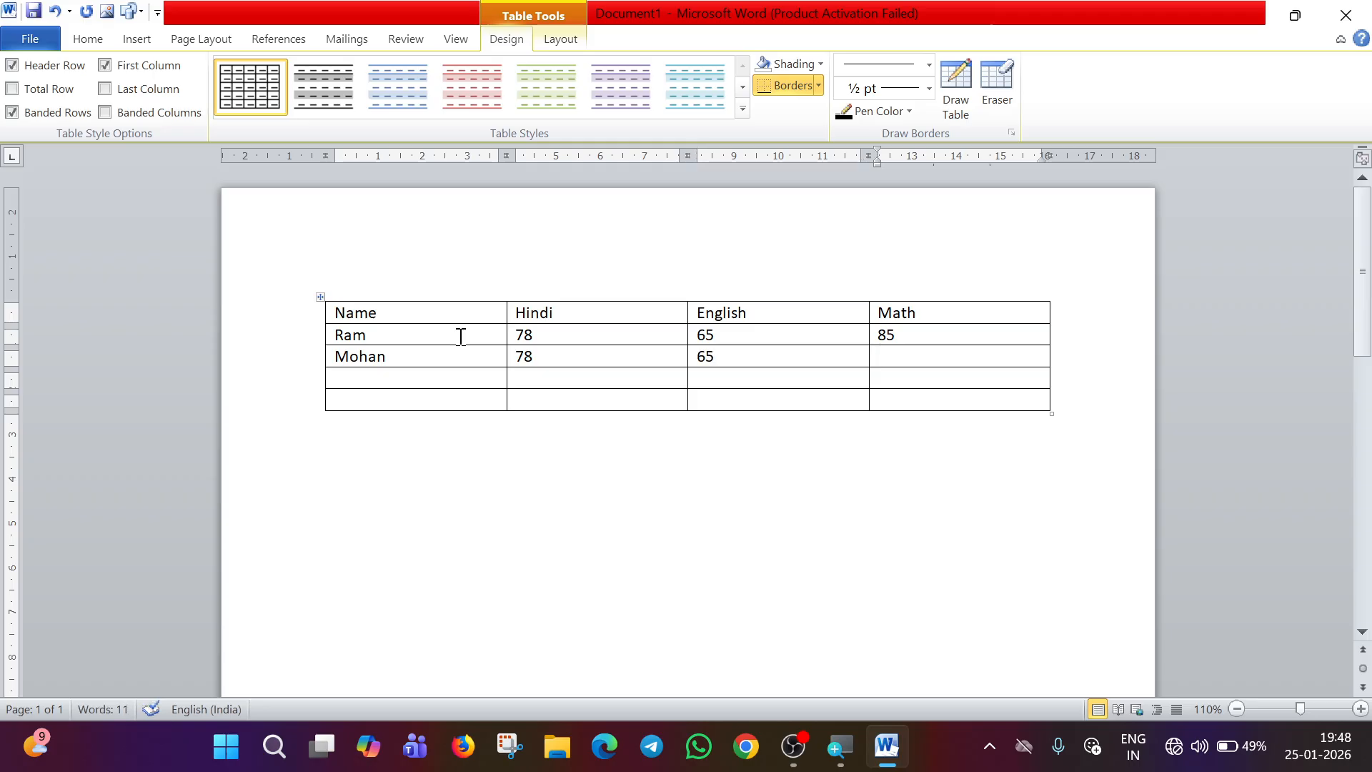
type("82")
Fill the fourth row with a student's name and the marks 74, 83 and 41.
key("Tab")
type("s")
key("BackSpace")
type("Sohan")
key("Left")
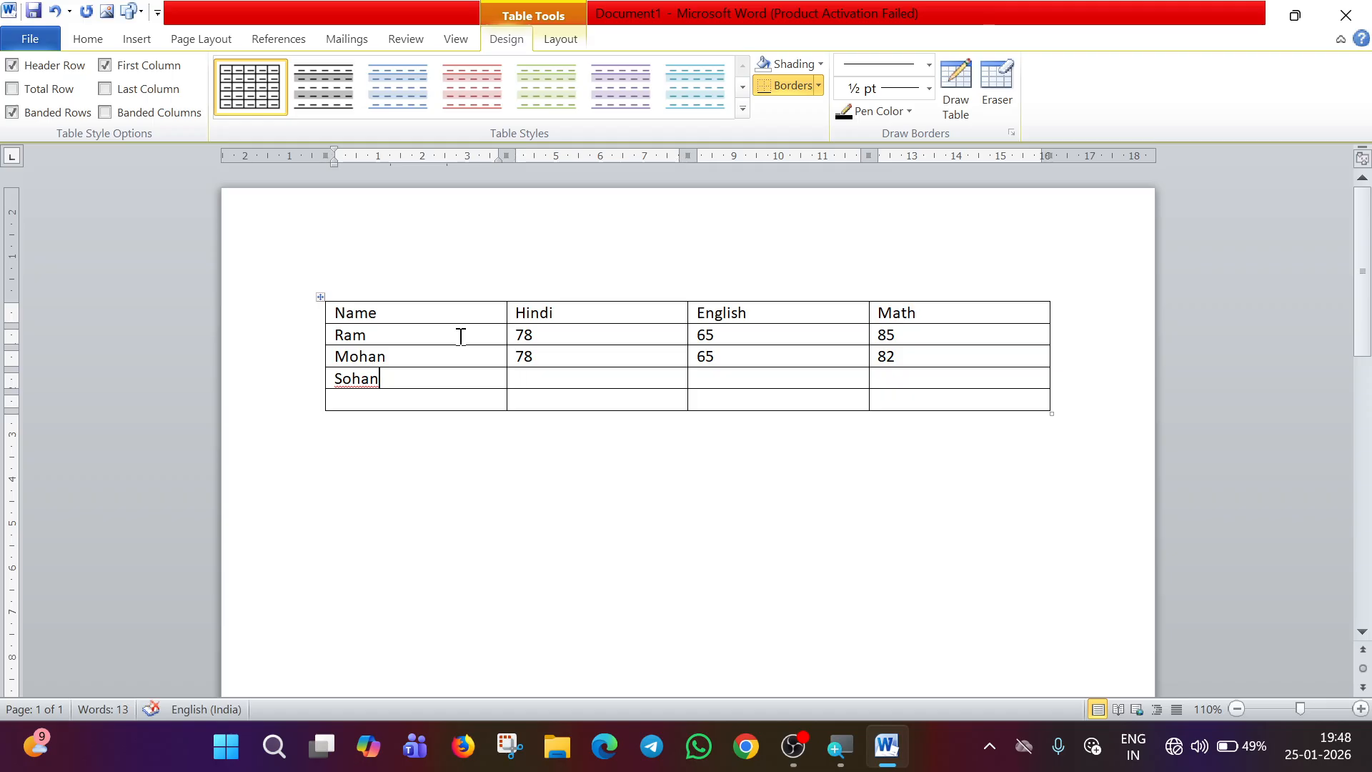
key("Right")
type("74")
key("Right")
key("Right")
left_click(736, 378)
type("65")
key("BackSpace")
key("BackSpace")
type("8")
key("Tab")
type("41")
Fill the last row with a student's name and the marks 32, 52 and 96, and leave the table.
key("Tab")
type("Rajesh")
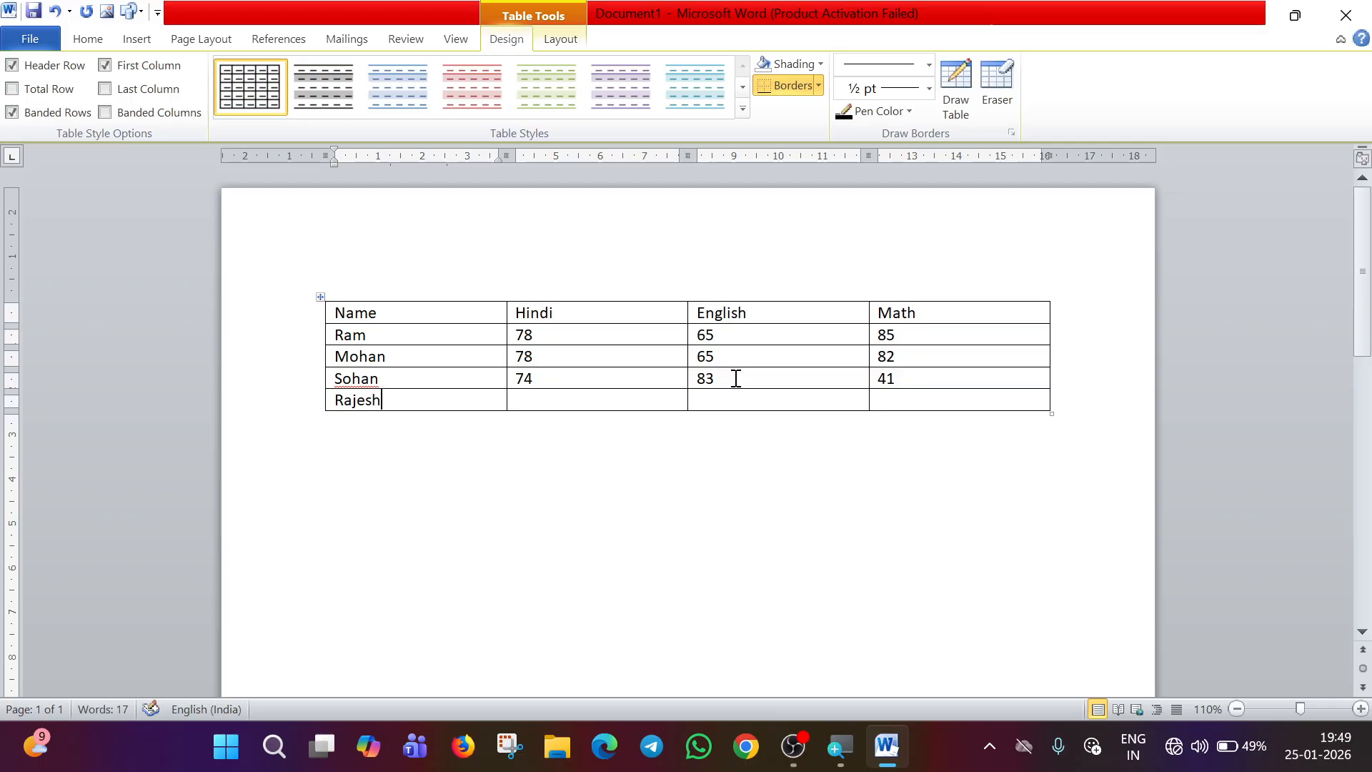
key("Tab")
type("32")
key("Tab")
type("52")
key("Tab")
type("96")
left_click(808, 554)
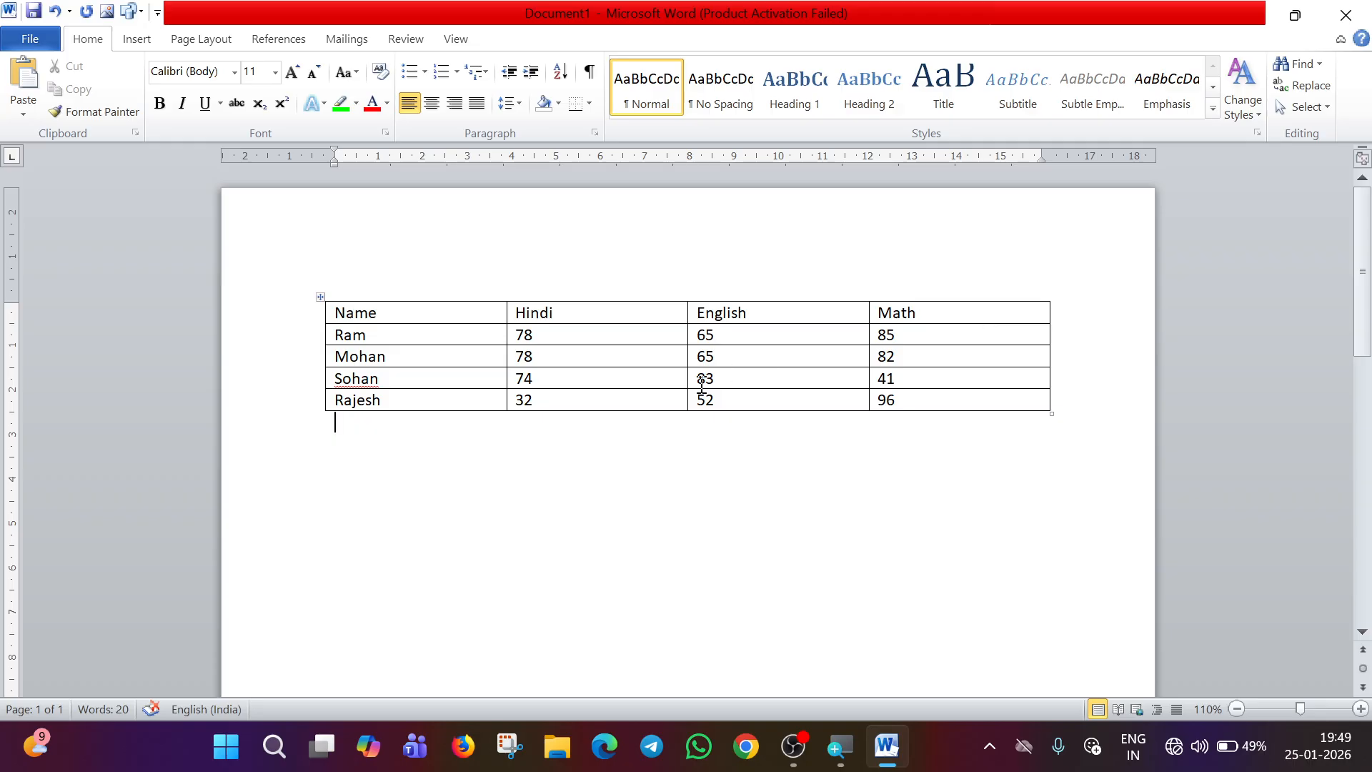
Examine the table design and layout tools, placing the cursor inside and outside the marks table.
left_click(931, 314)
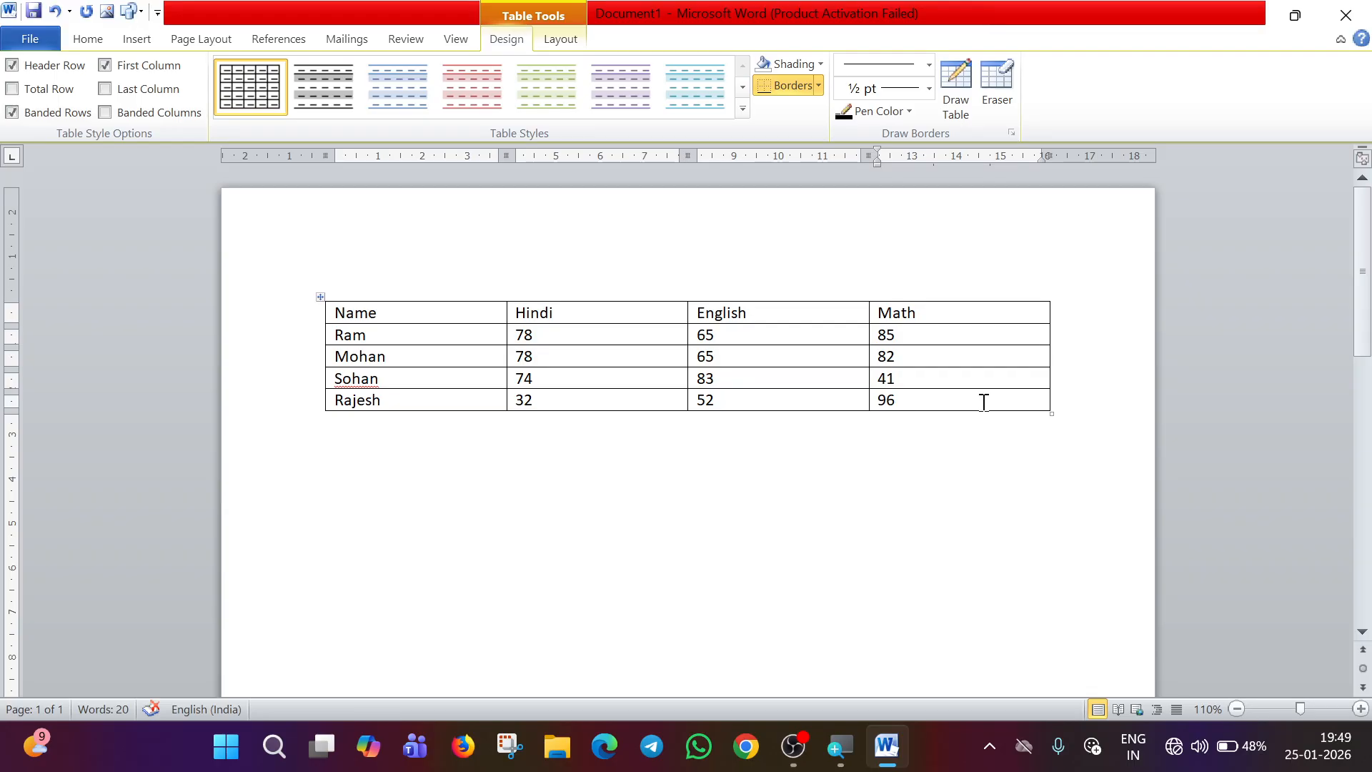
left_click(863, 431)
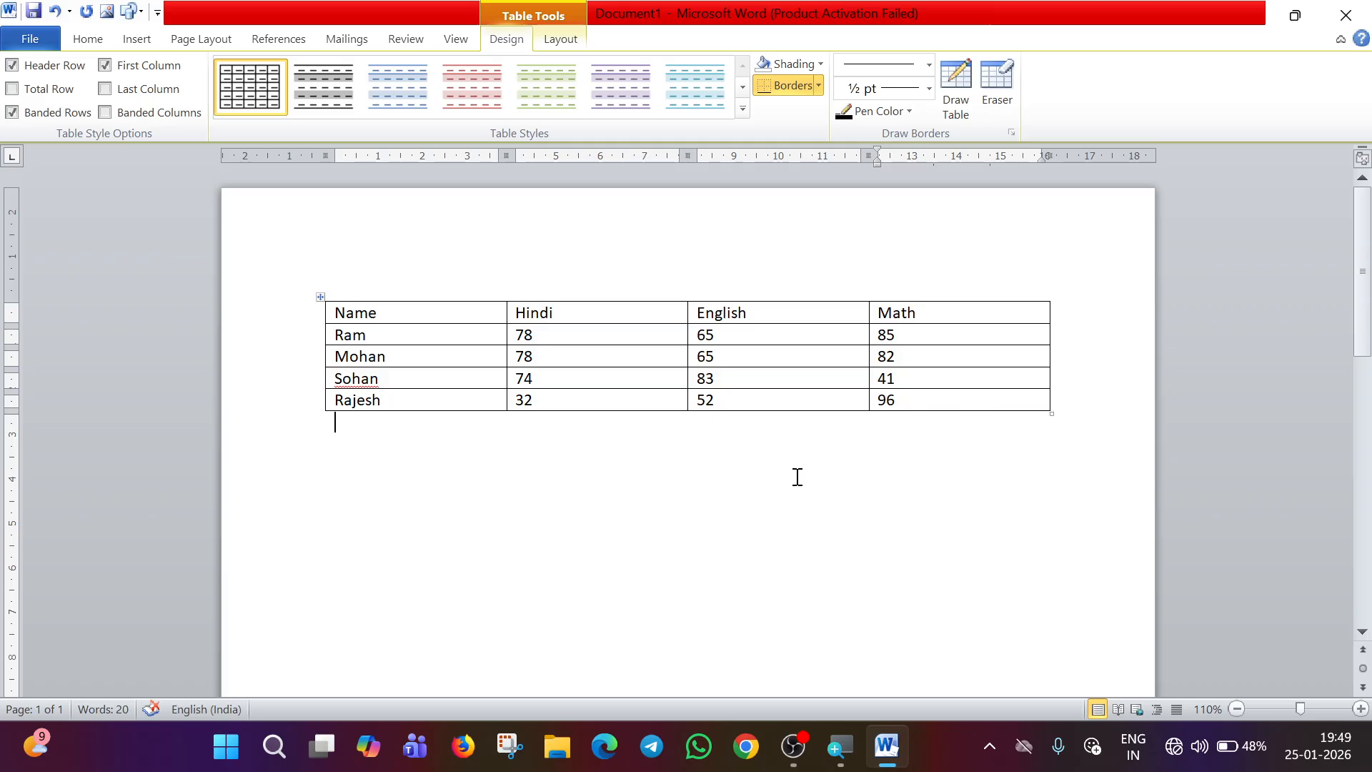
left_click(545, 365)
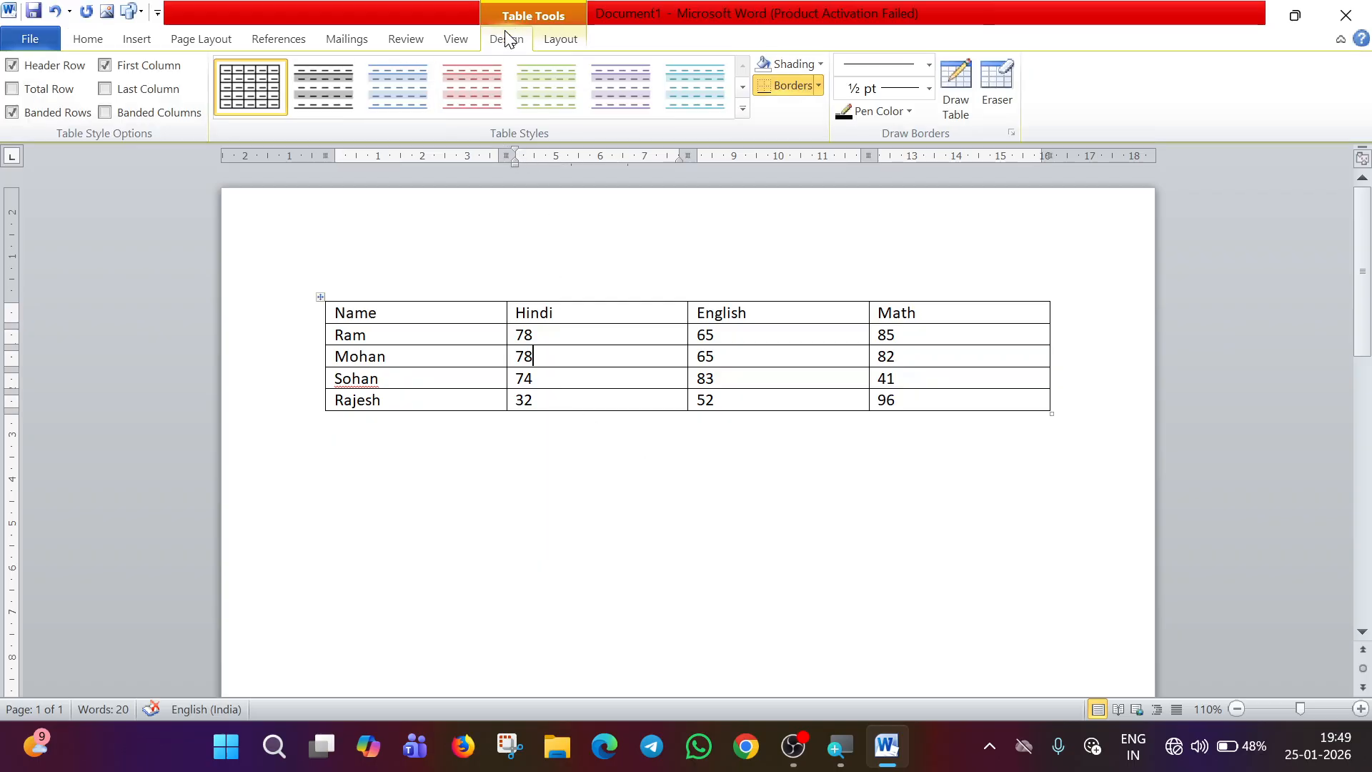
left_click(560, 39)
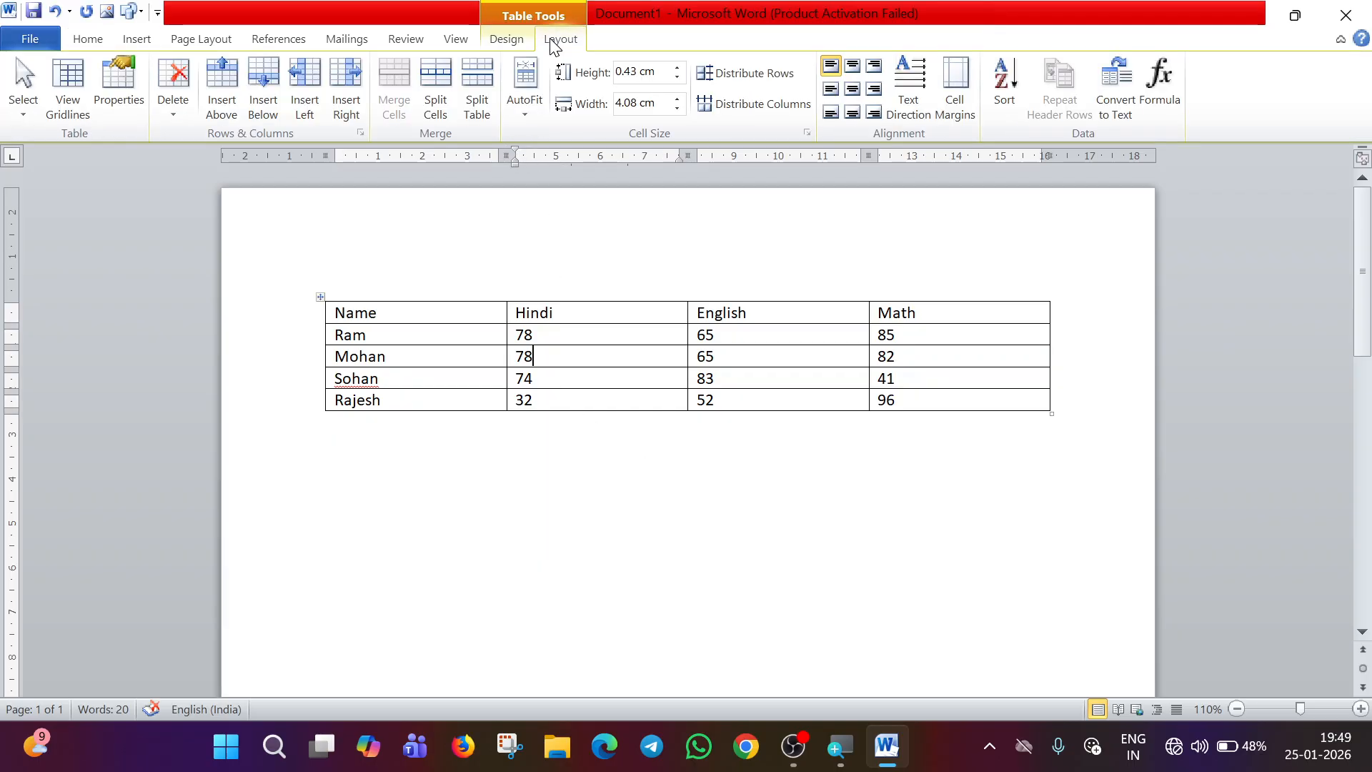
left_click(504, 40)
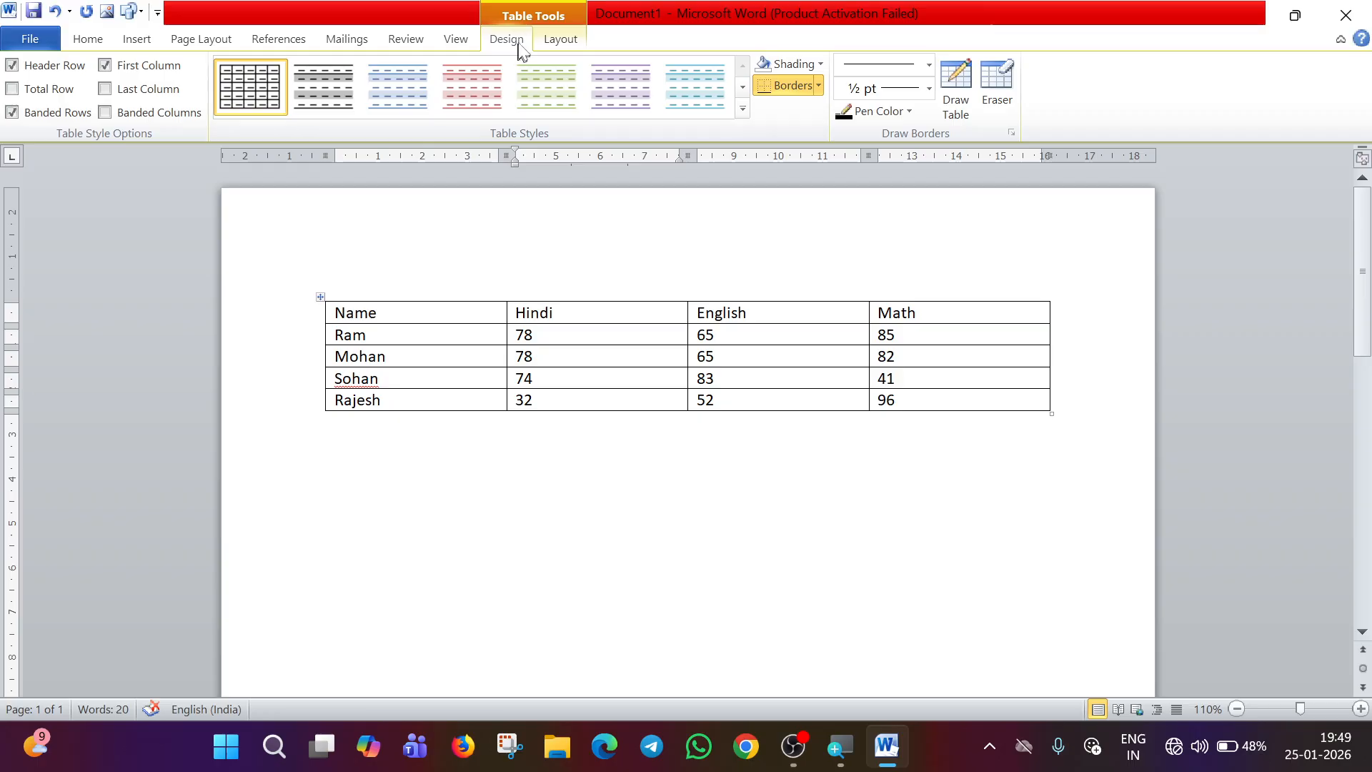
Insert a column to the right of the Math column and head it Total.
left_click(556, 41)
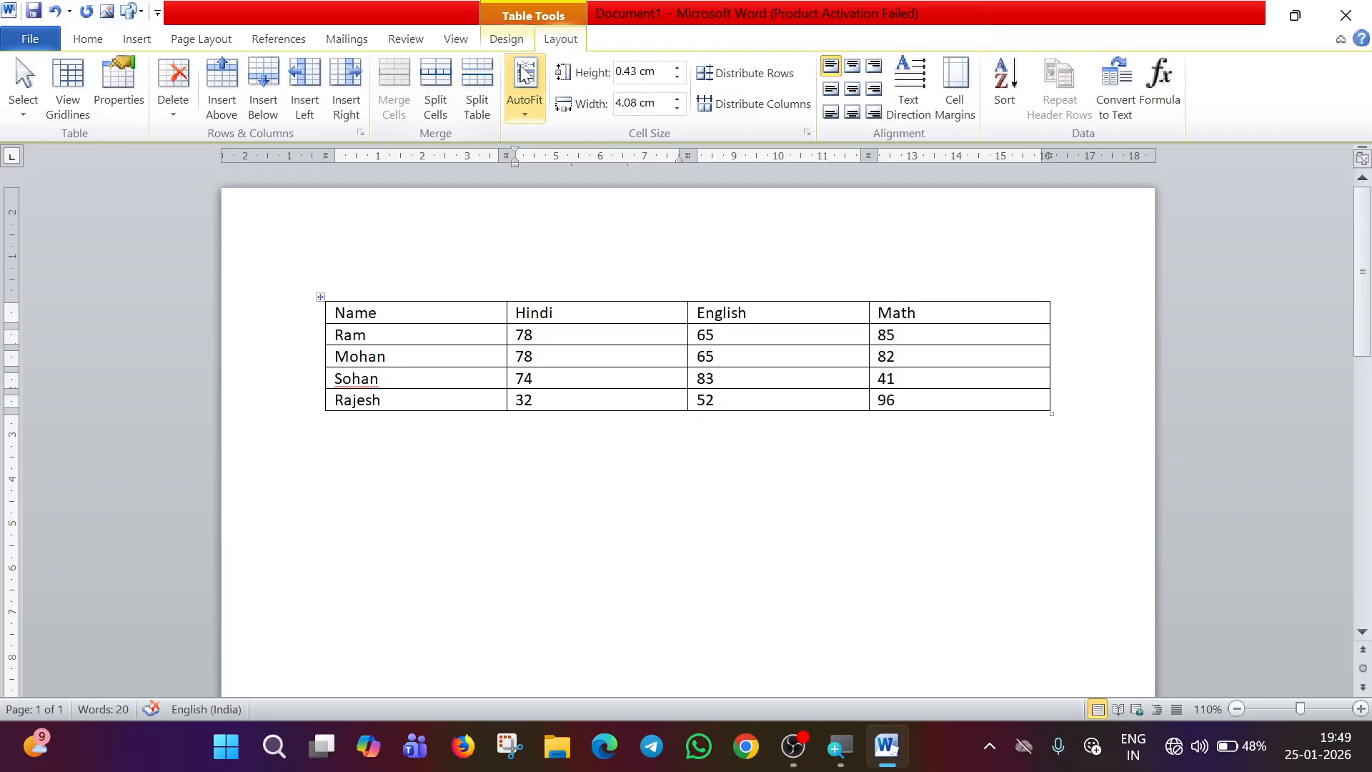
left_click(952, 328)
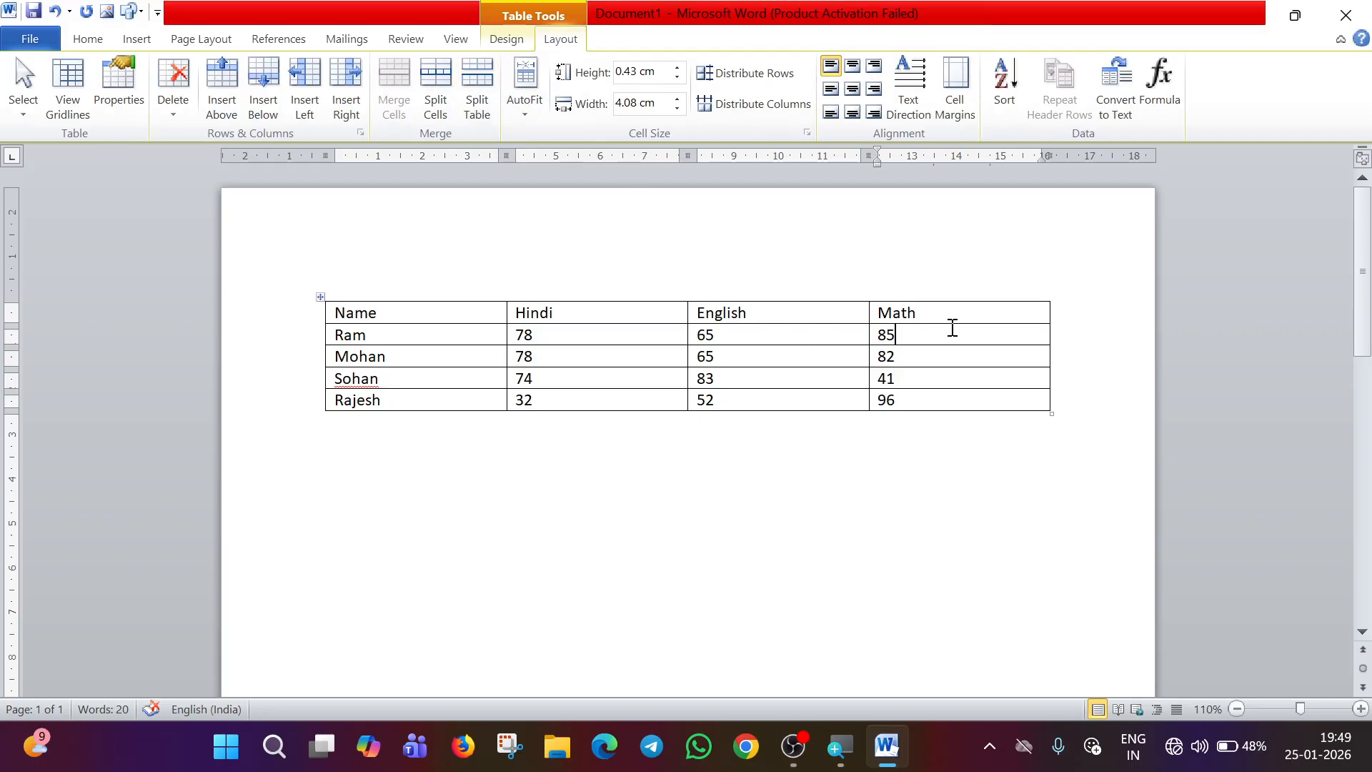
left_click(973, 308)
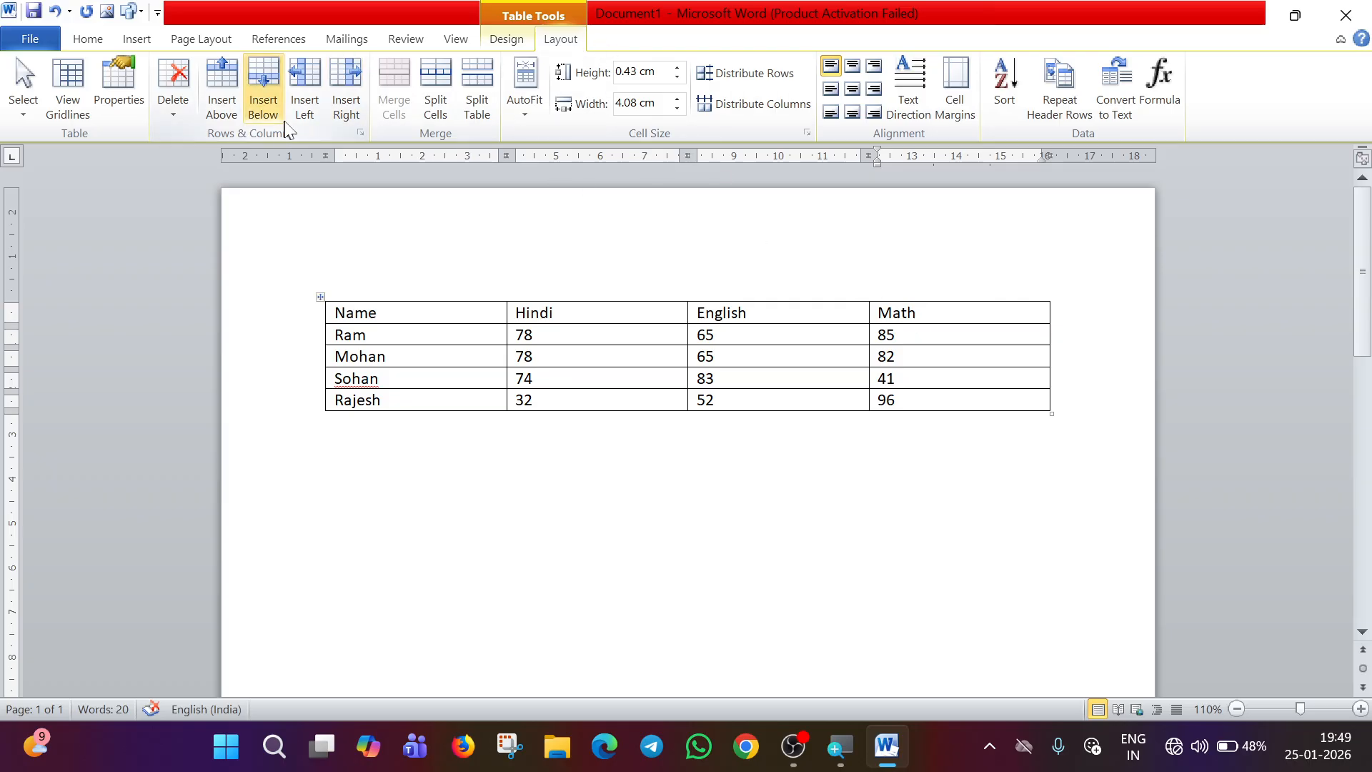
left_click(348, 109)
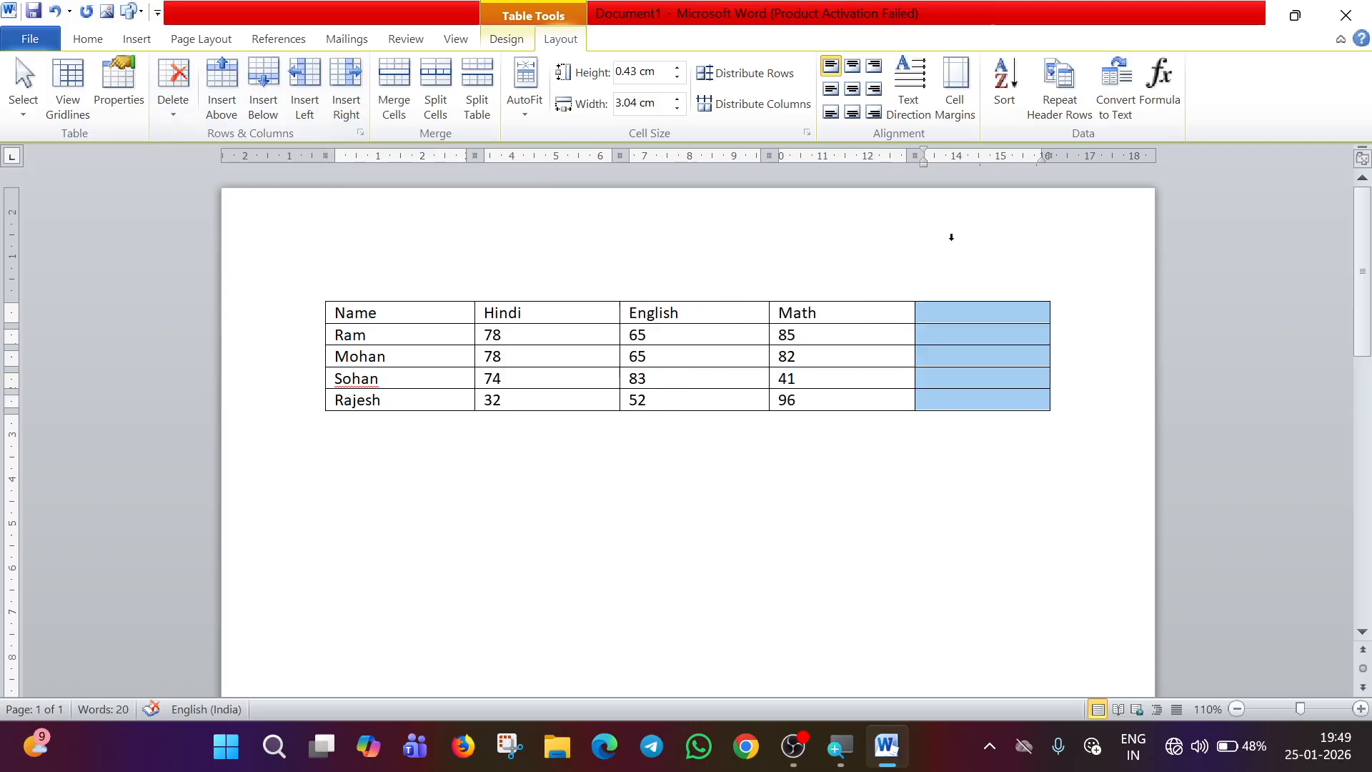
key("Left")
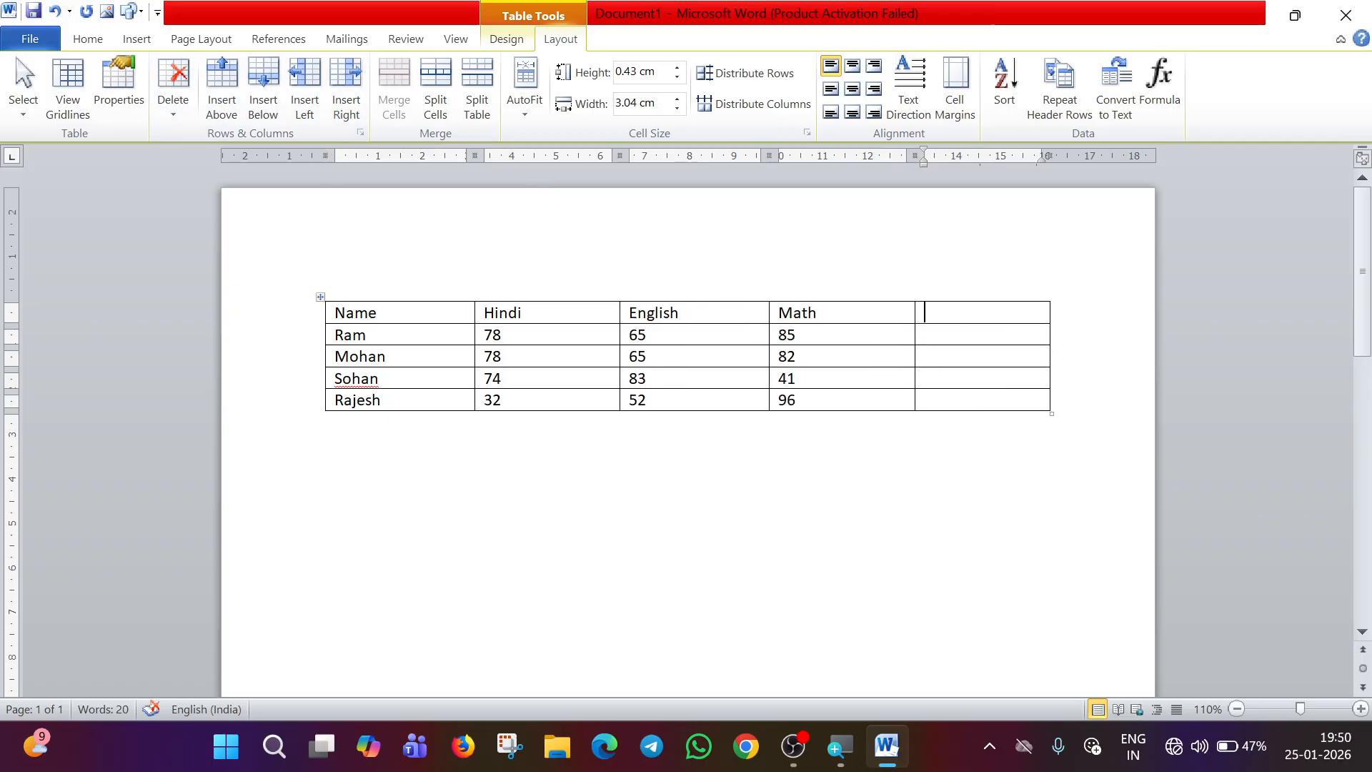
type("Tota")
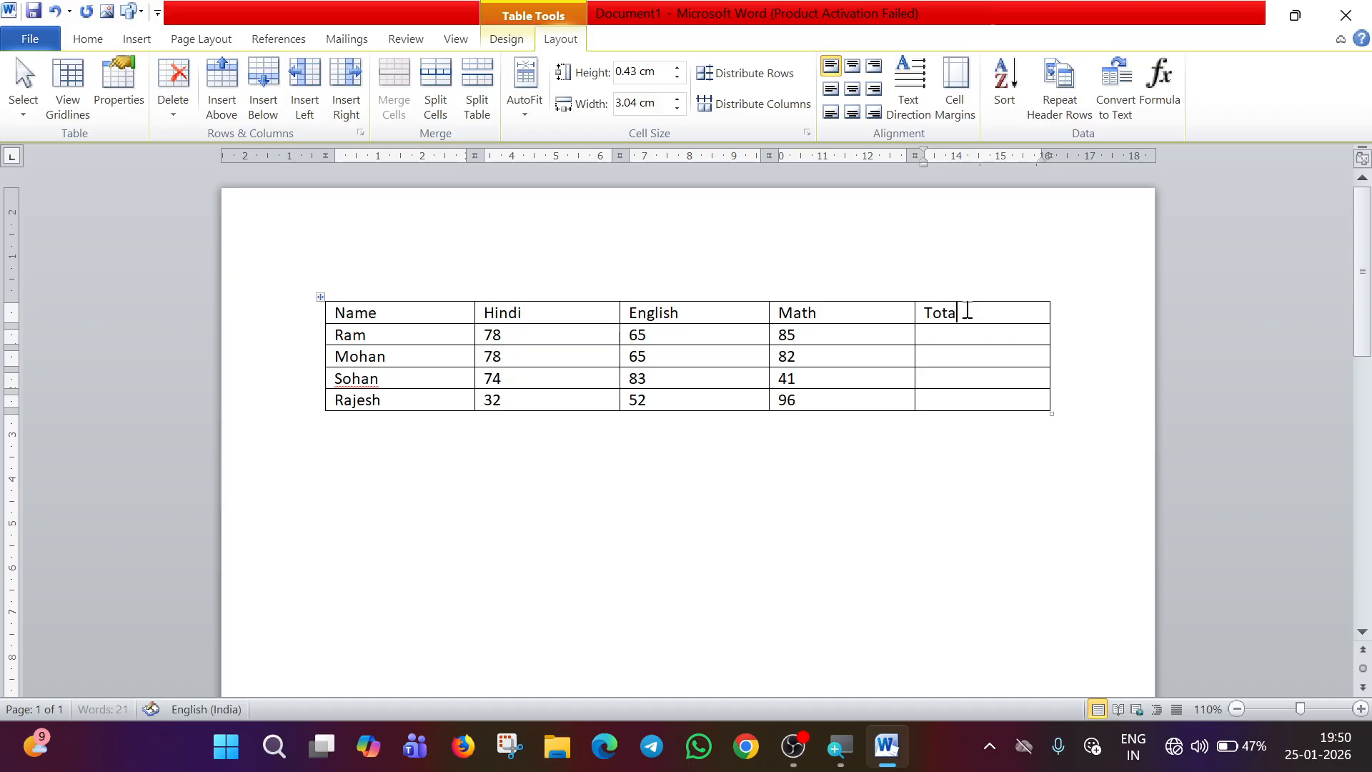
type("l")
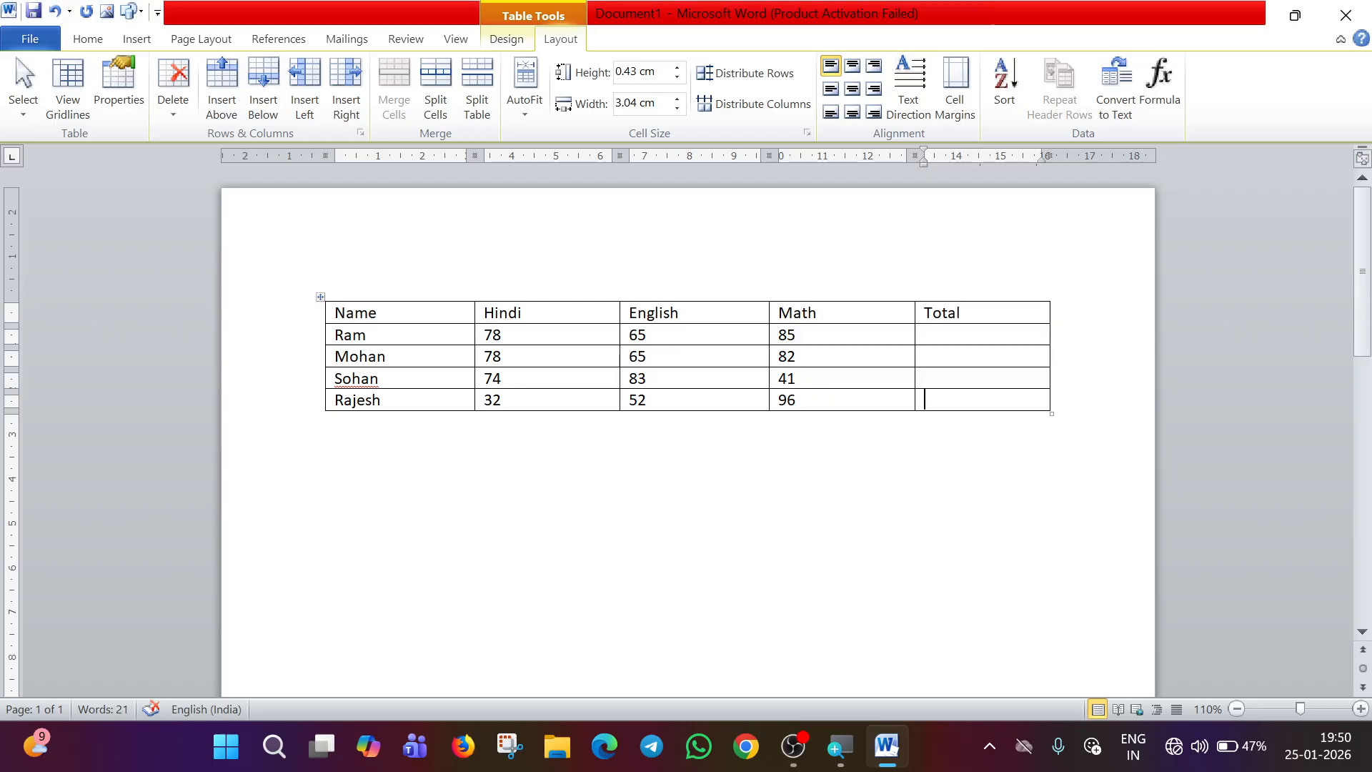
Add five empty rows at the end of the marks table by advancing past its last cell.
key("Tab")
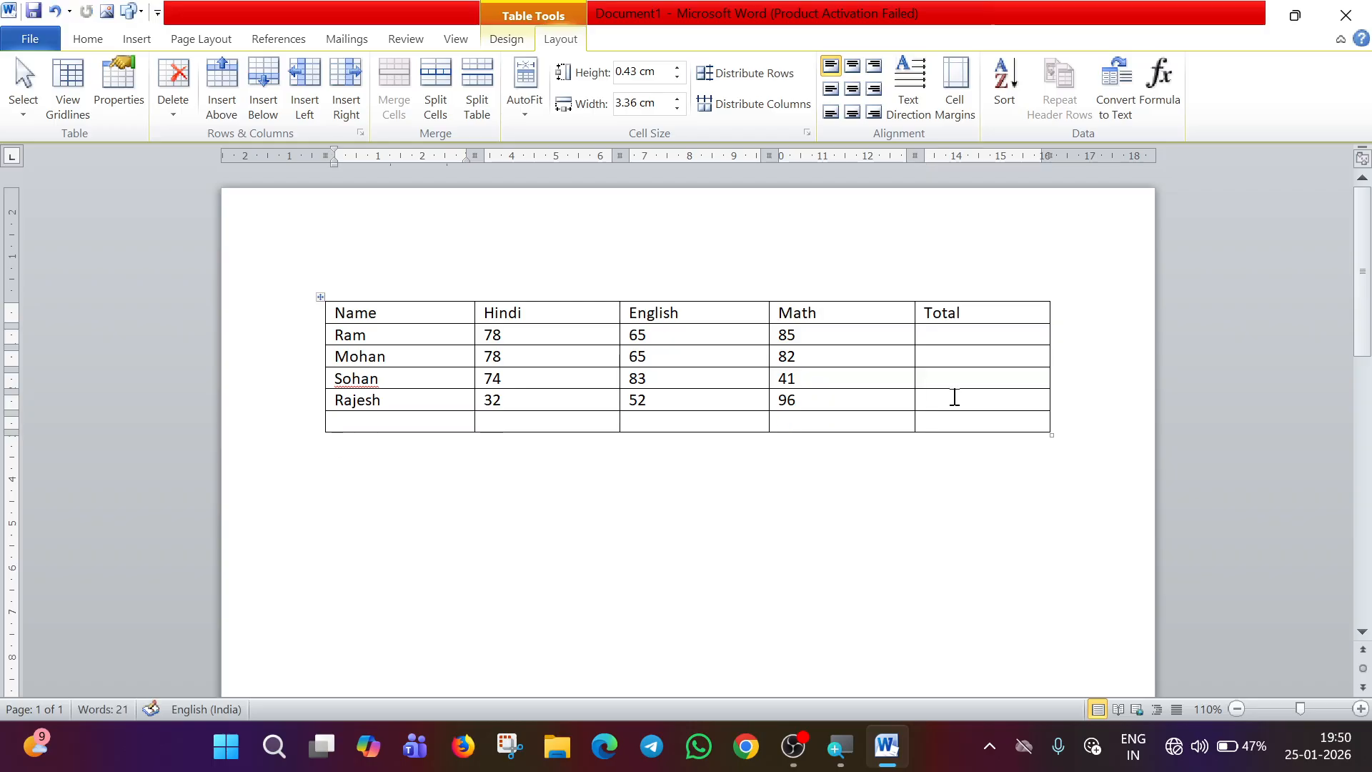
key("ctrl+z")
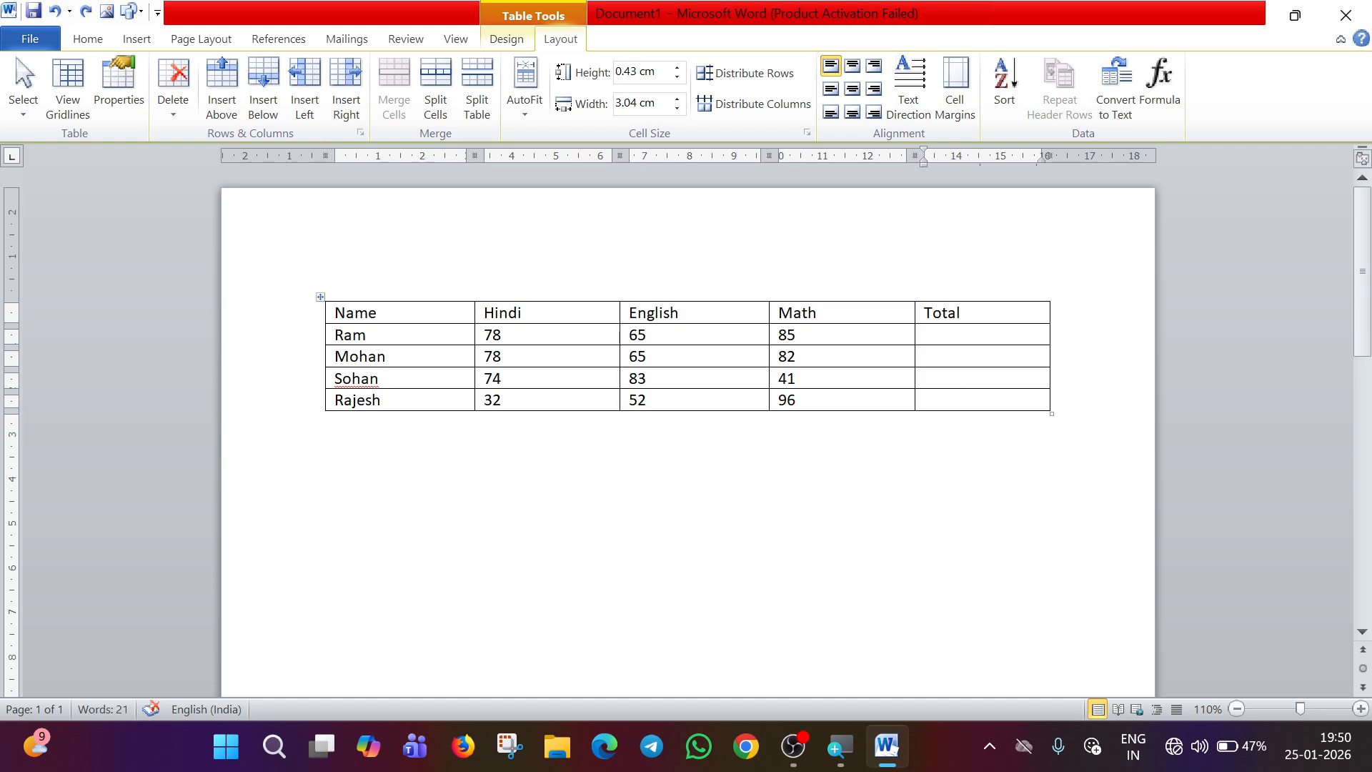
key("Tab")
key("Tab")
key("Tab")
key("Tab")
key("Tab")
key("Tab")
key("Tab")
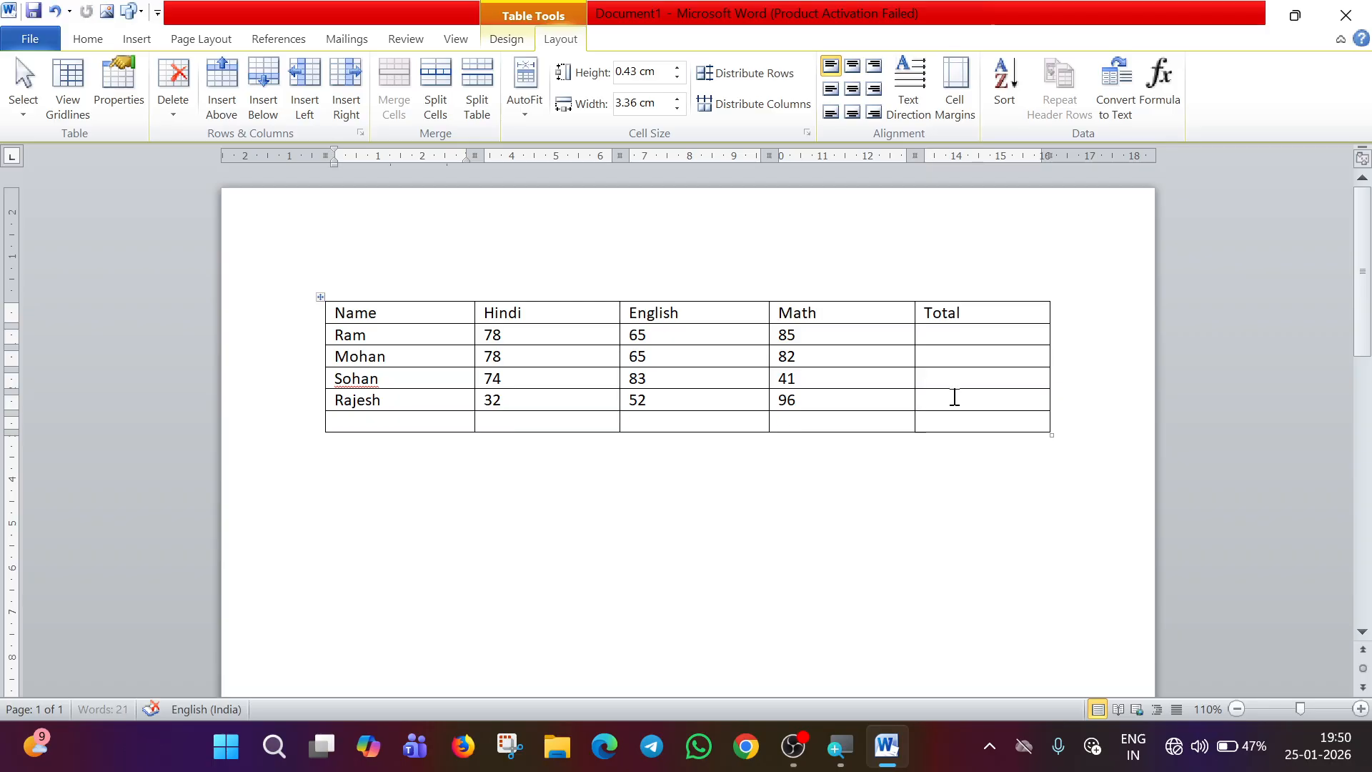
key("Tab")
key("Tab")
key("Tab")
key("Tab")
key("Tab")
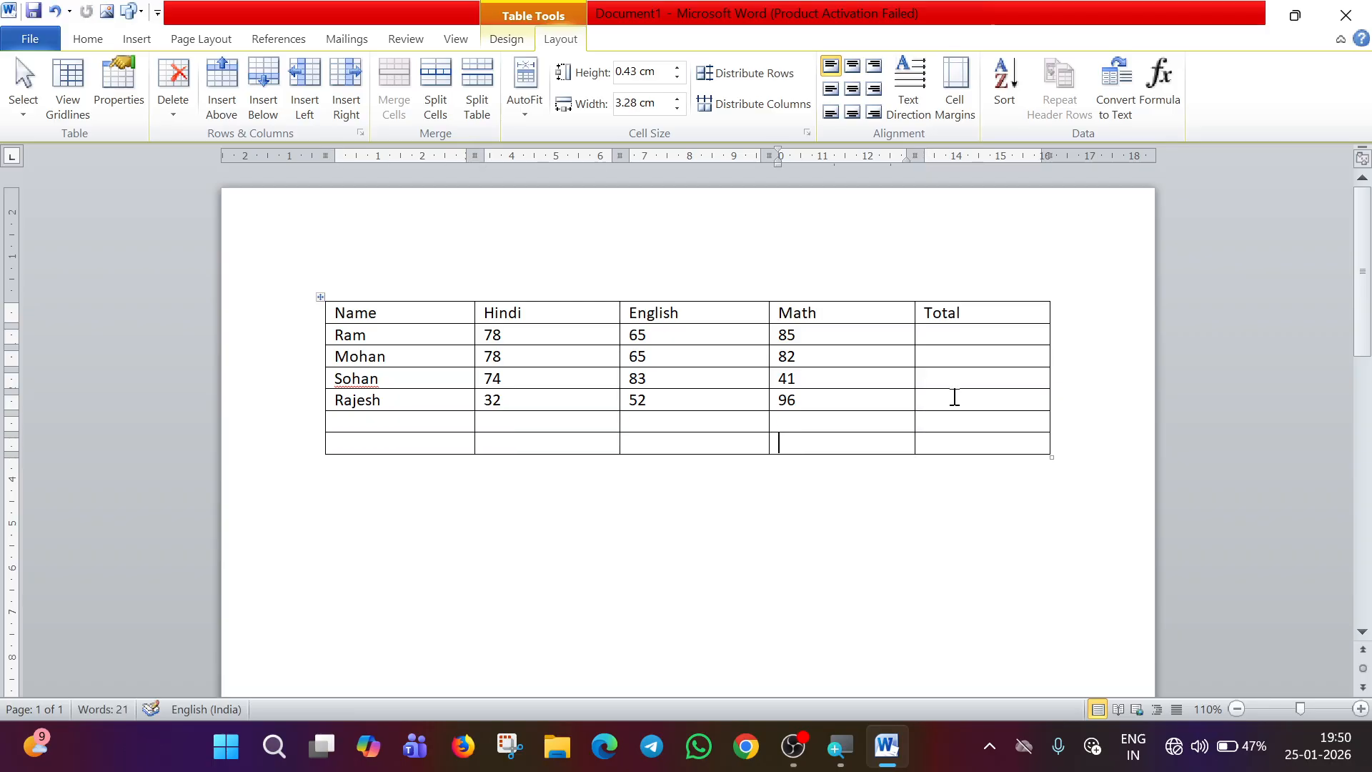
key("Tab")
key("Tab")
key("Tab")
key("Tab")
key("Tab")
key("Tab")
key("Tab")
key("Tab")
key("Tab")
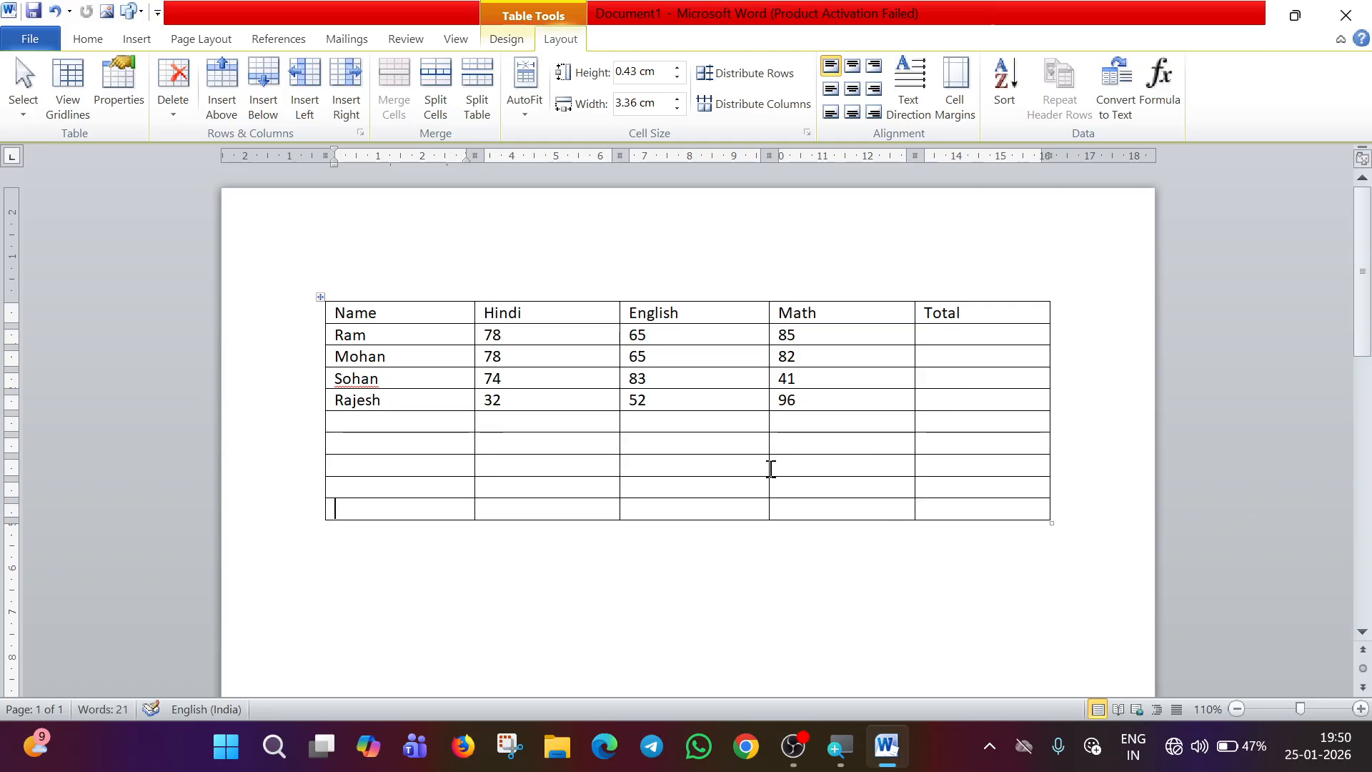
Add two more empty rows, one with Insert Below and one by advancing past the table's last cell.
left_click(533, 510)
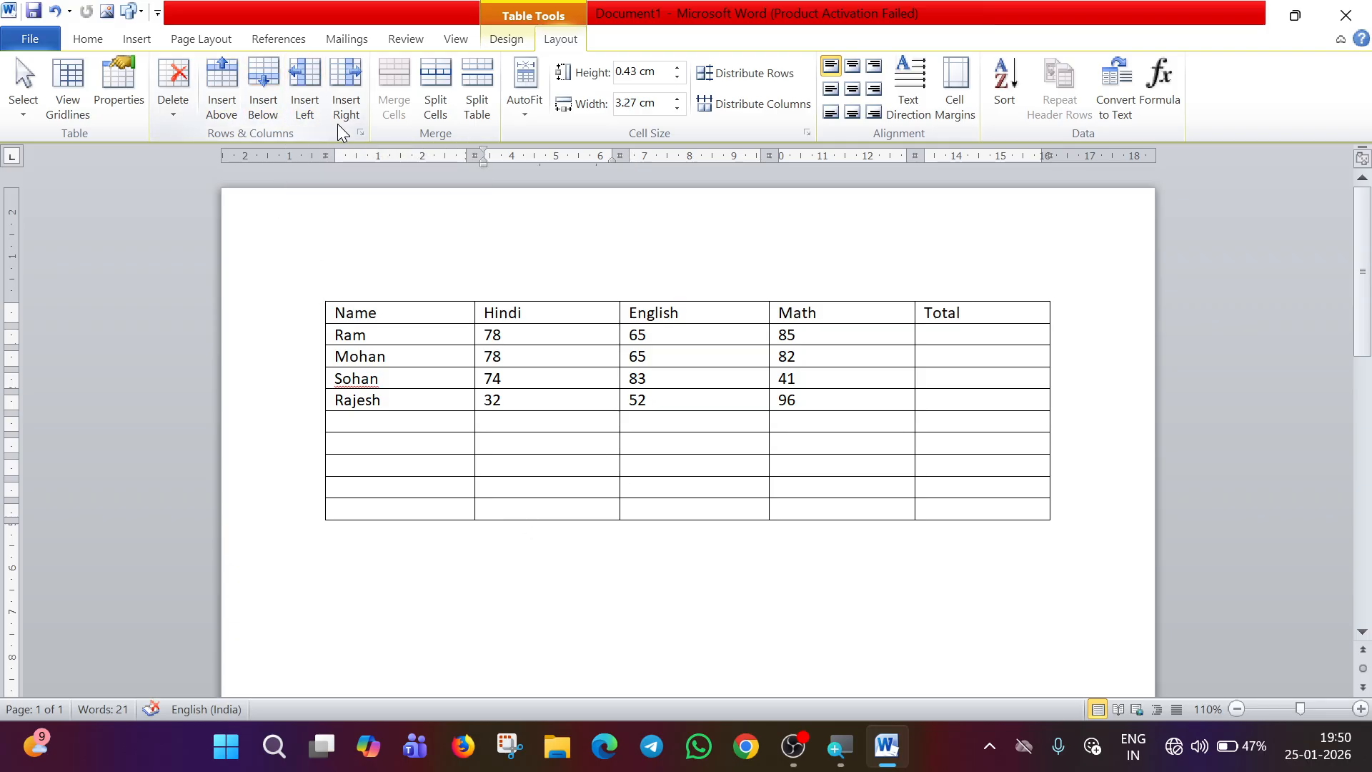
left_click(268, 111)
left_click(581, 488)
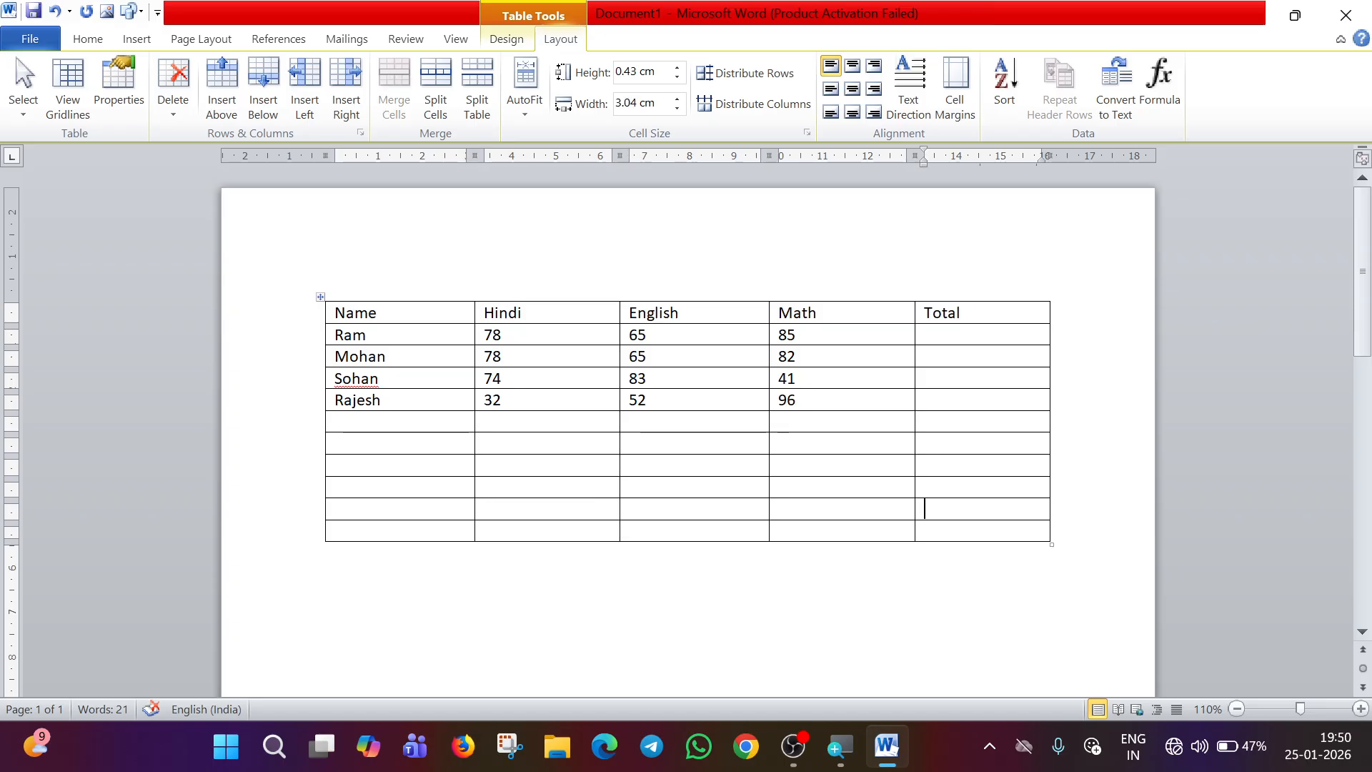
key("Tab")
key("Tab")
key("Tab")
key("Tab")
key("Tab")
key("Tab")
key("Tab")
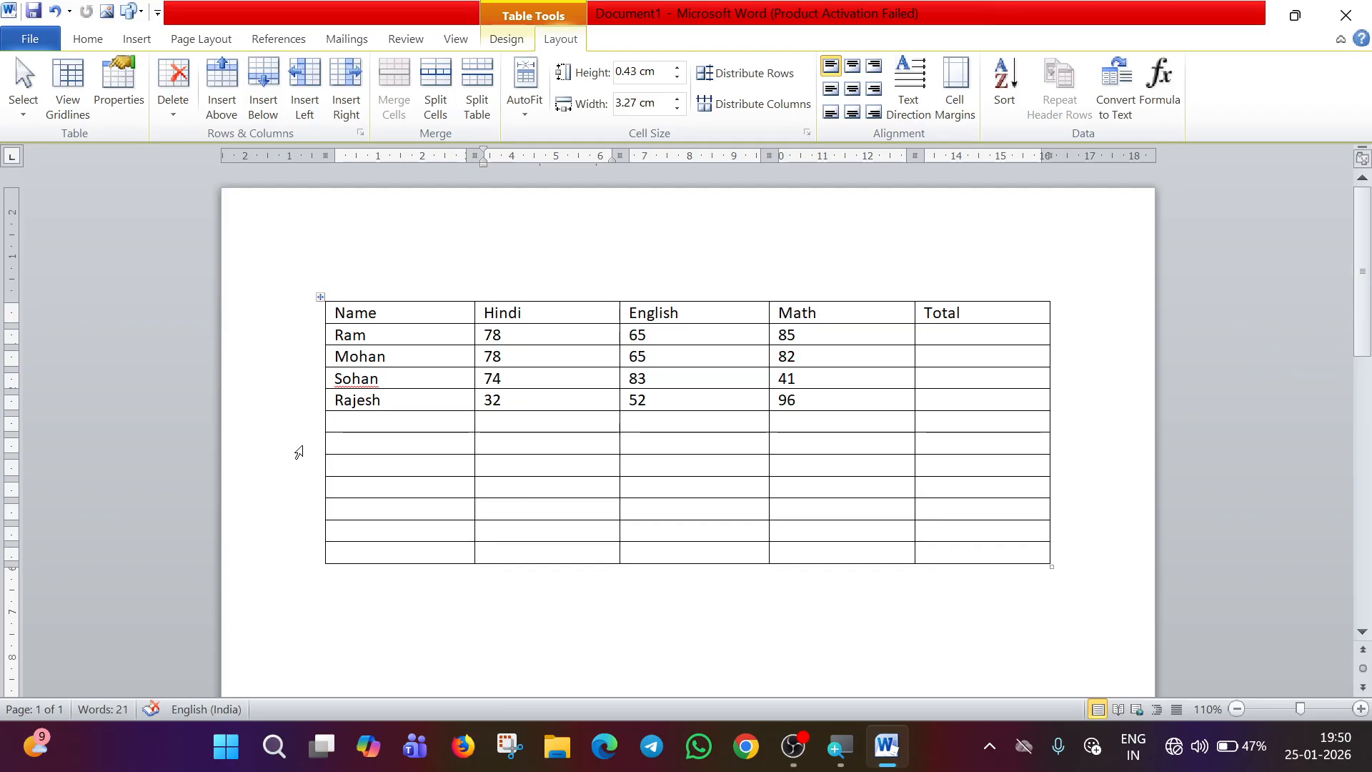
Delete all seven empty rows below the last student's row.
left_click_drag(298, 451, 1029, 578)
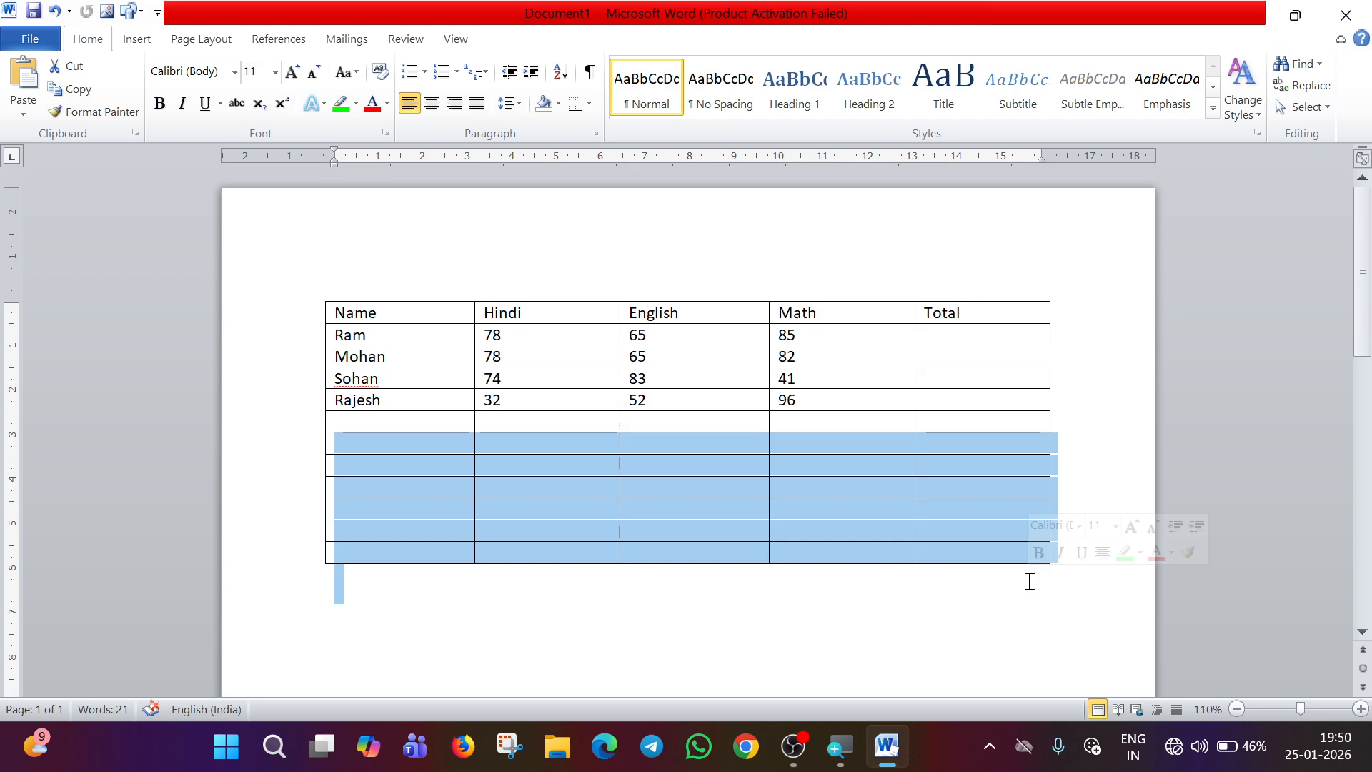
key("BackSpace")
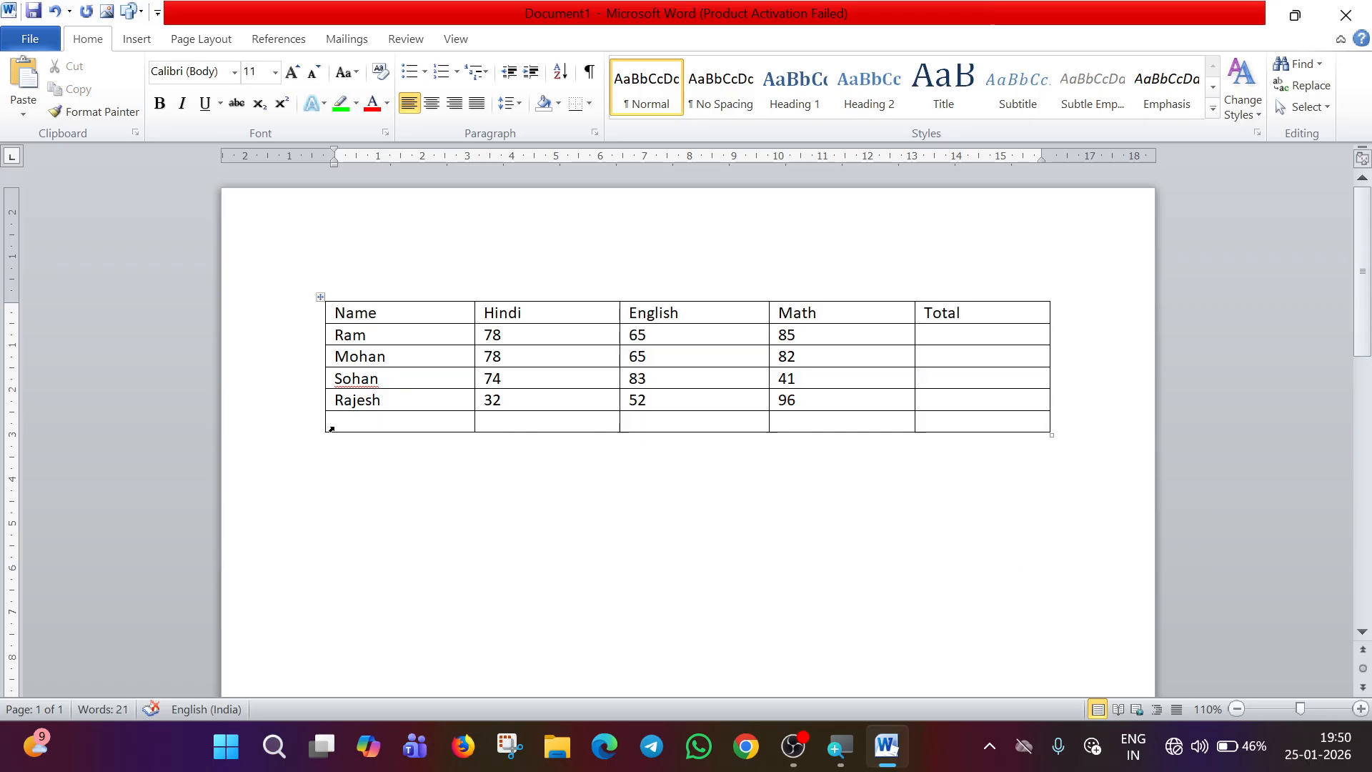
left_click(309, 429)
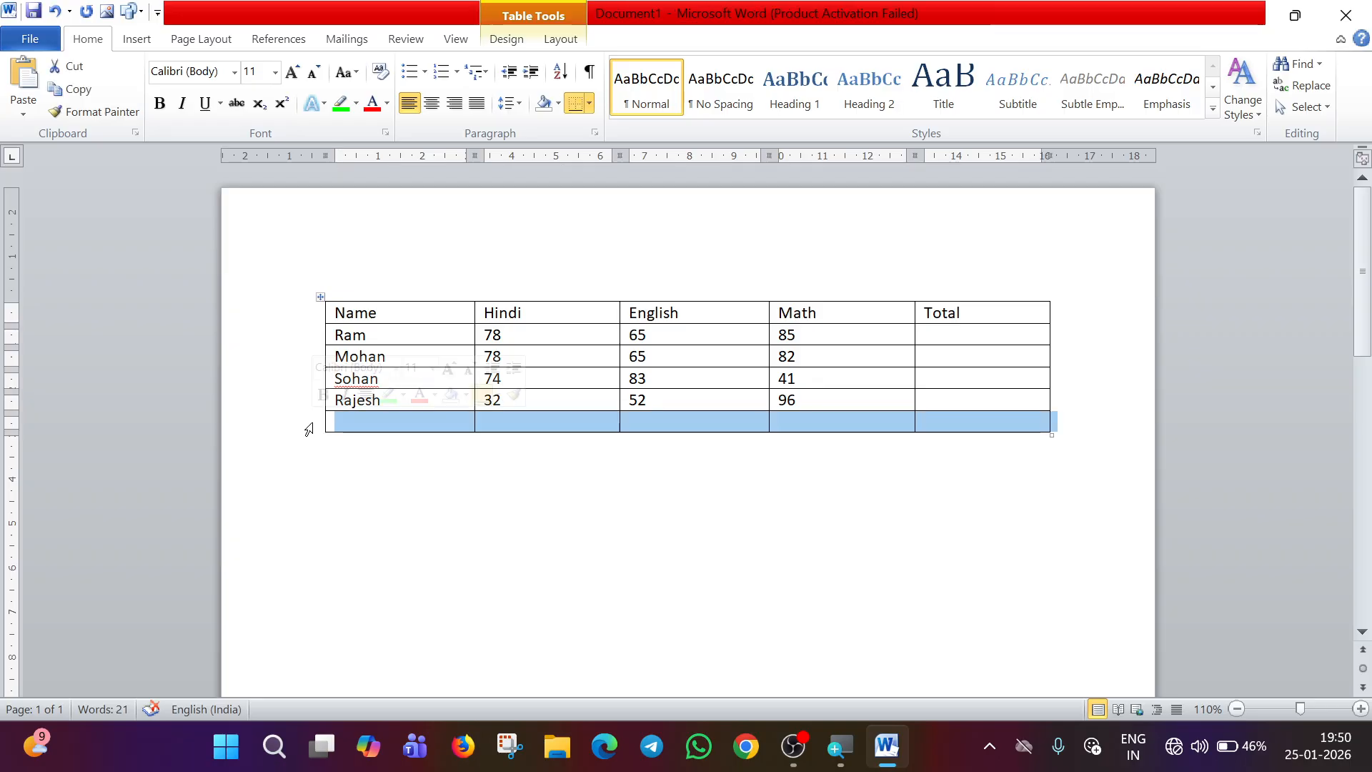
key("Left")
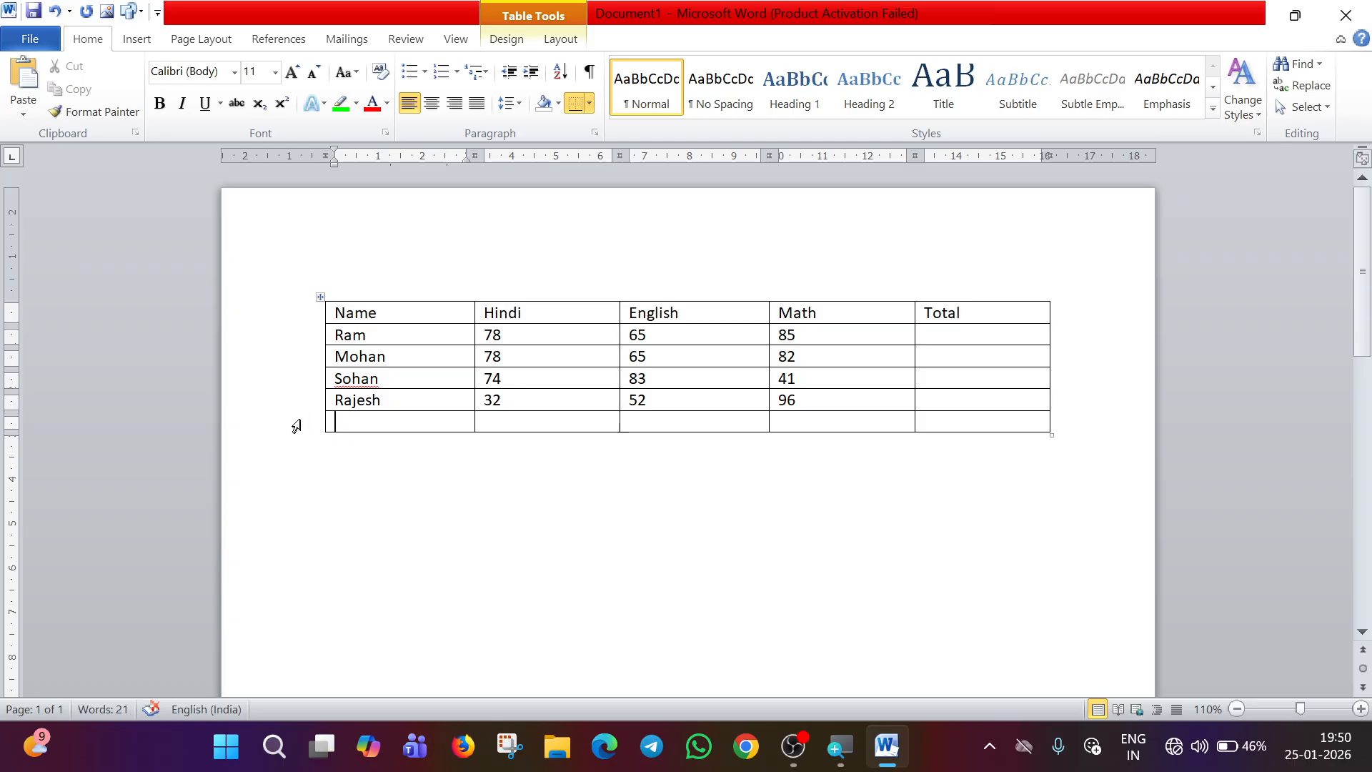
left_click(296, 427)
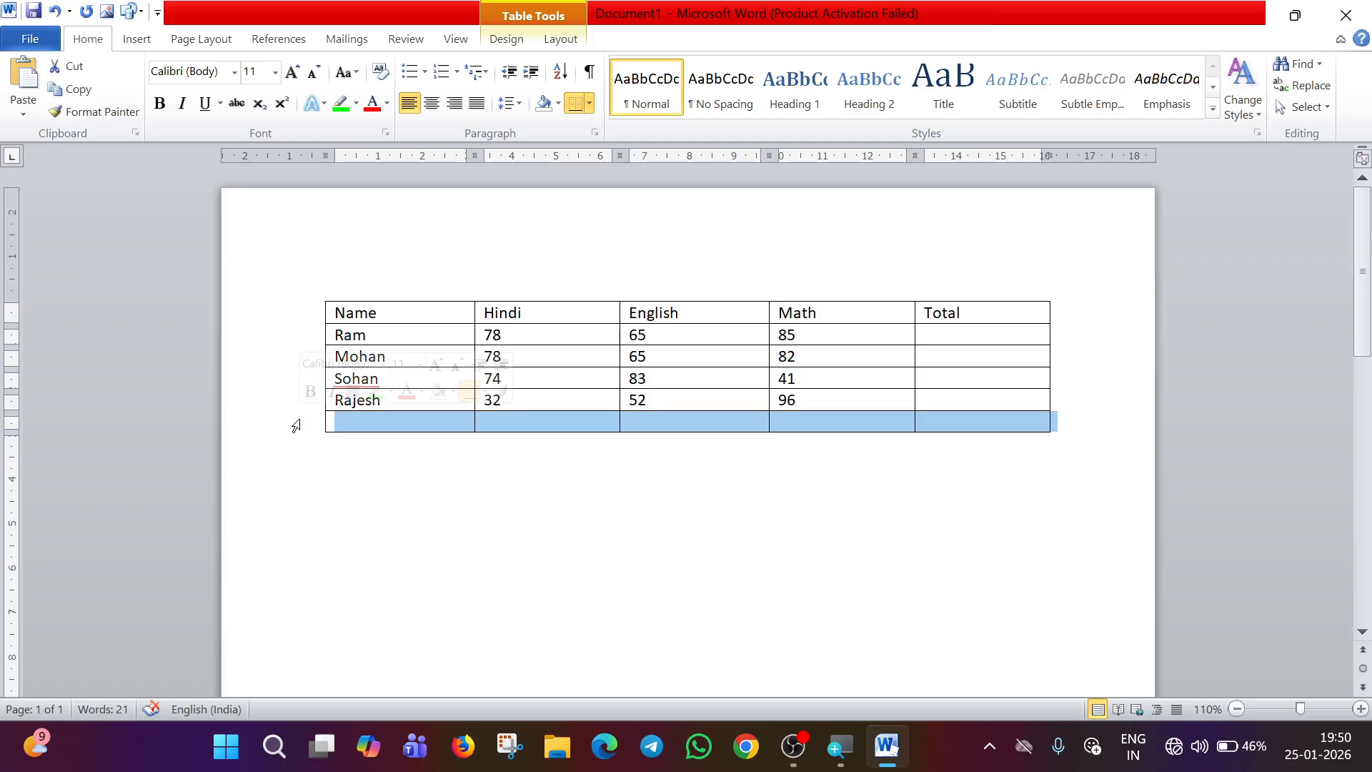
key("Left")
left_click_drag(300, 438, 463, 493)
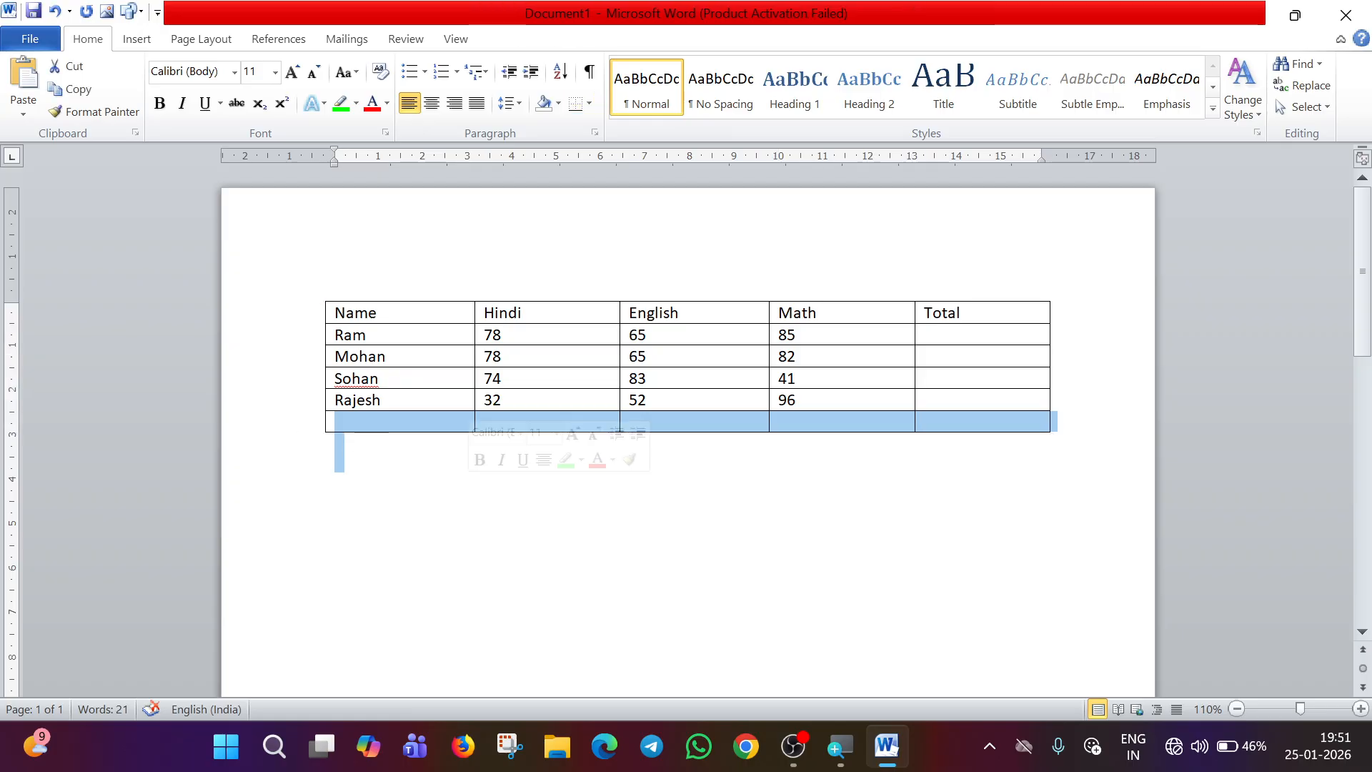
key("Delete")
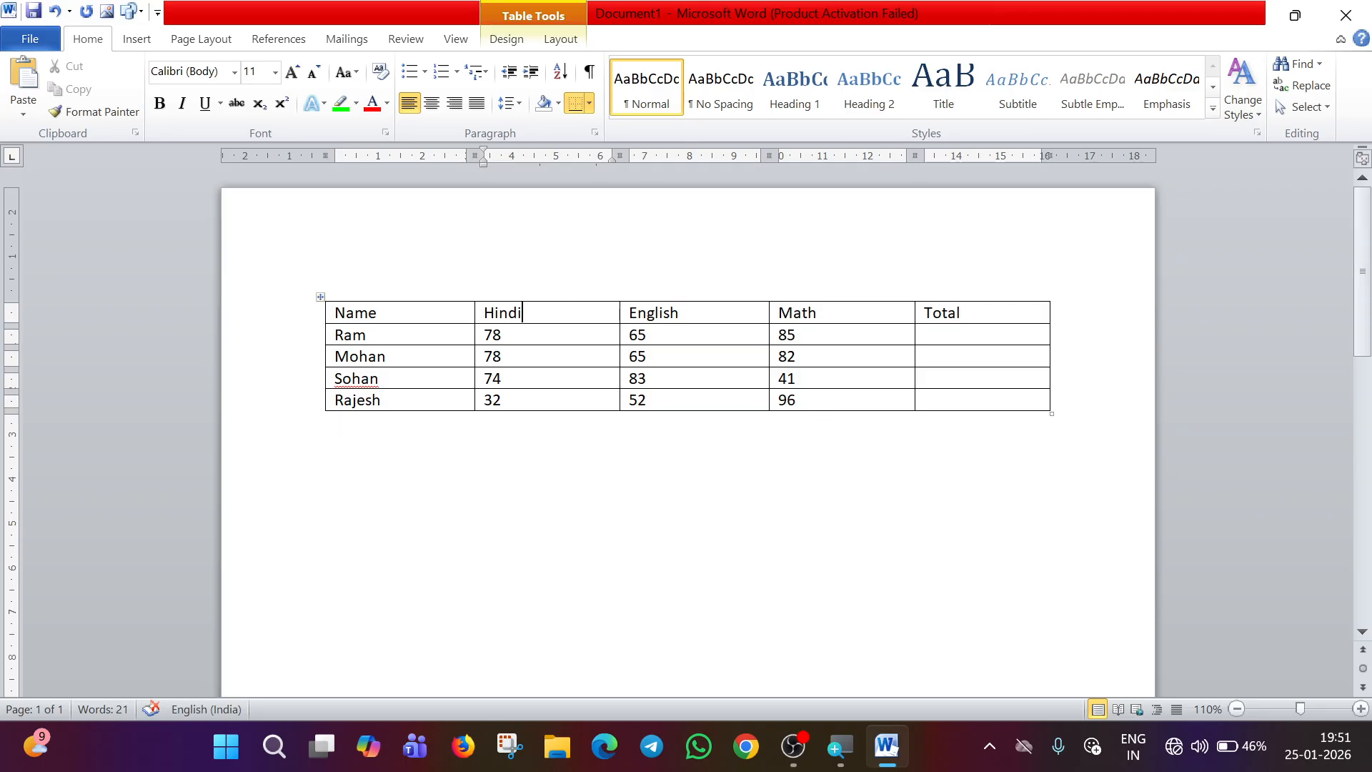
Apply the aqua grid table style with shaded banded rows to the whole marks table, and deselect it.
left_click(320, 296)
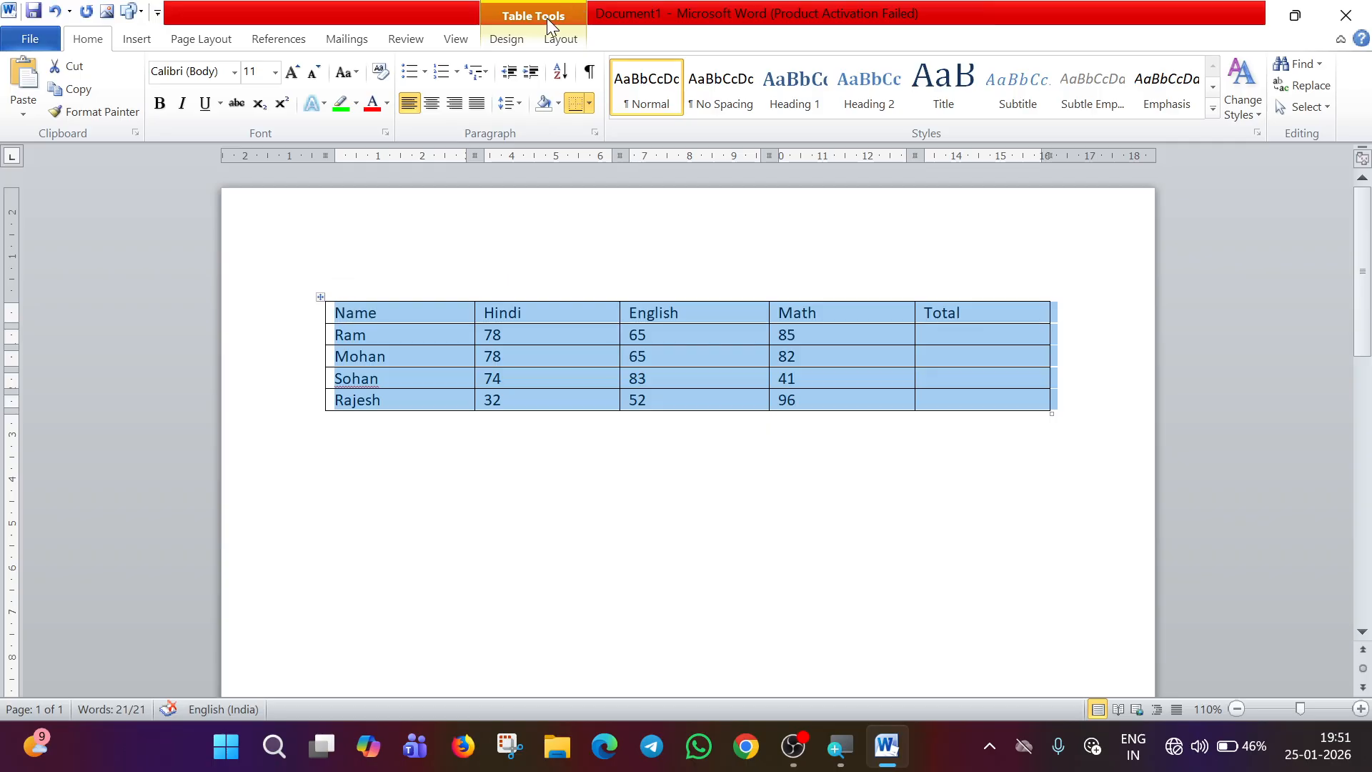
left_click(509, 41)
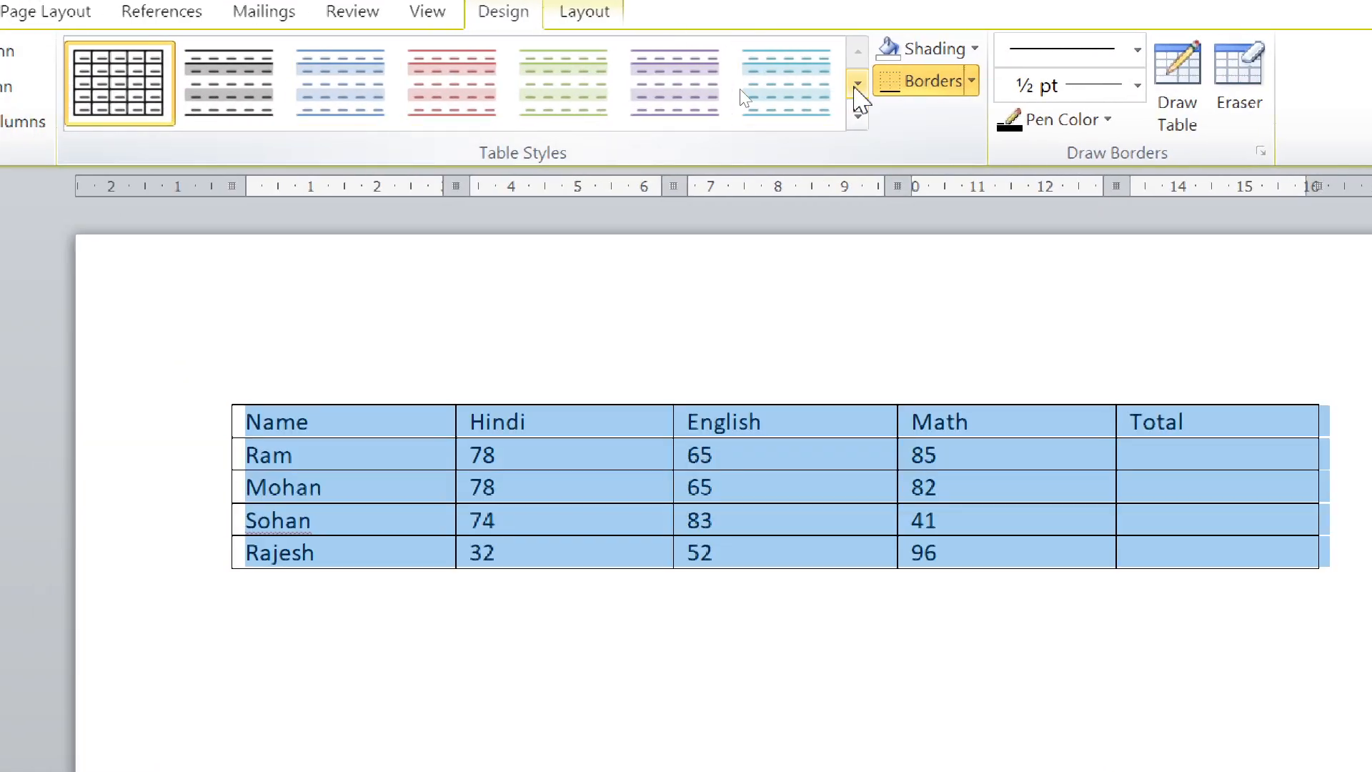
left_click(858, 84)
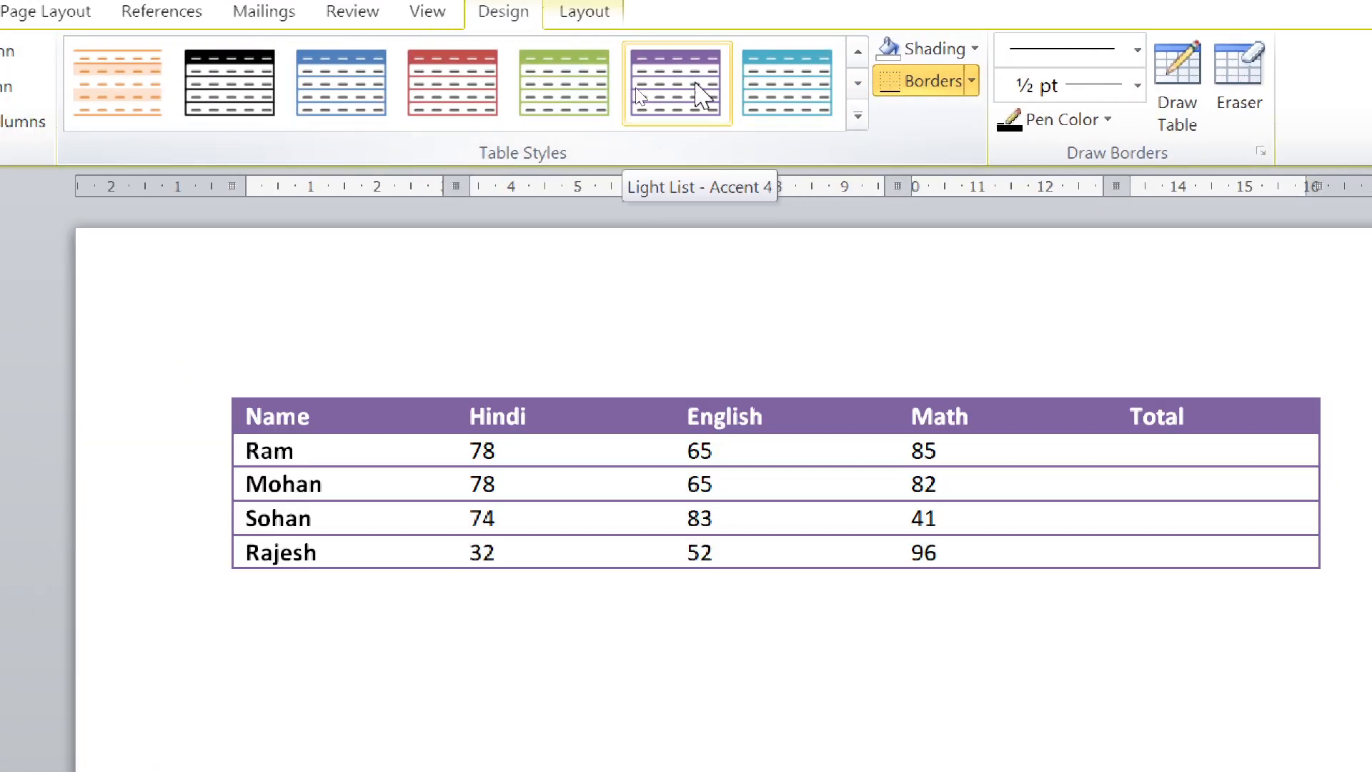
left_click(857, 83)
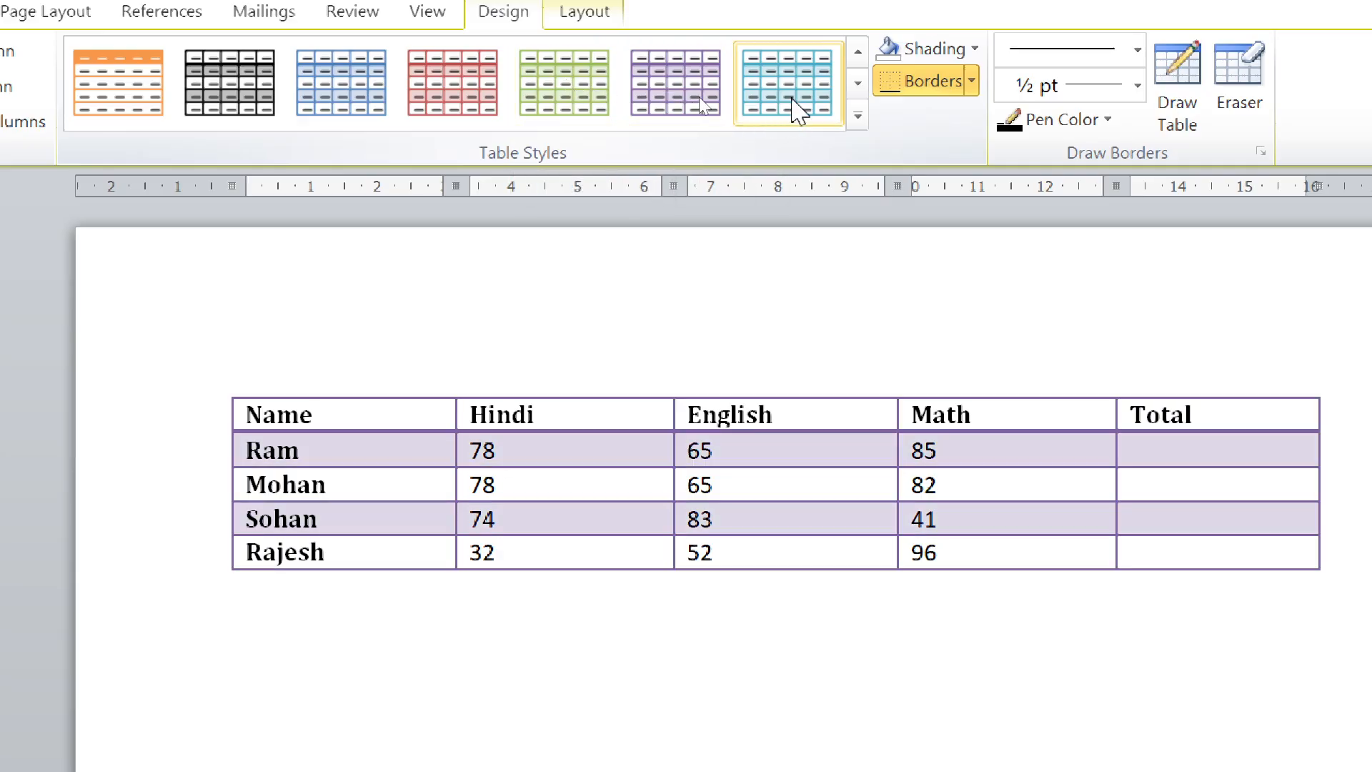
left_click(793, 99)
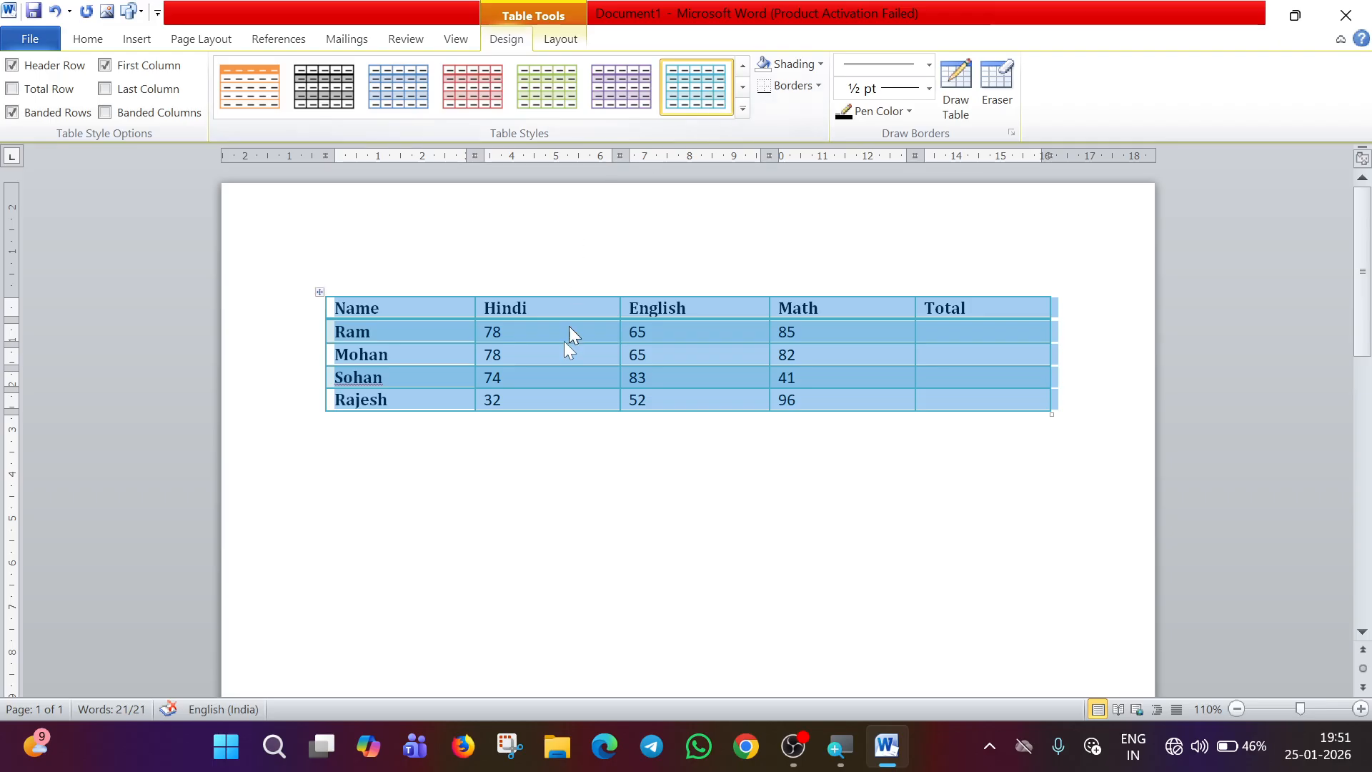
left_click(574, 580)
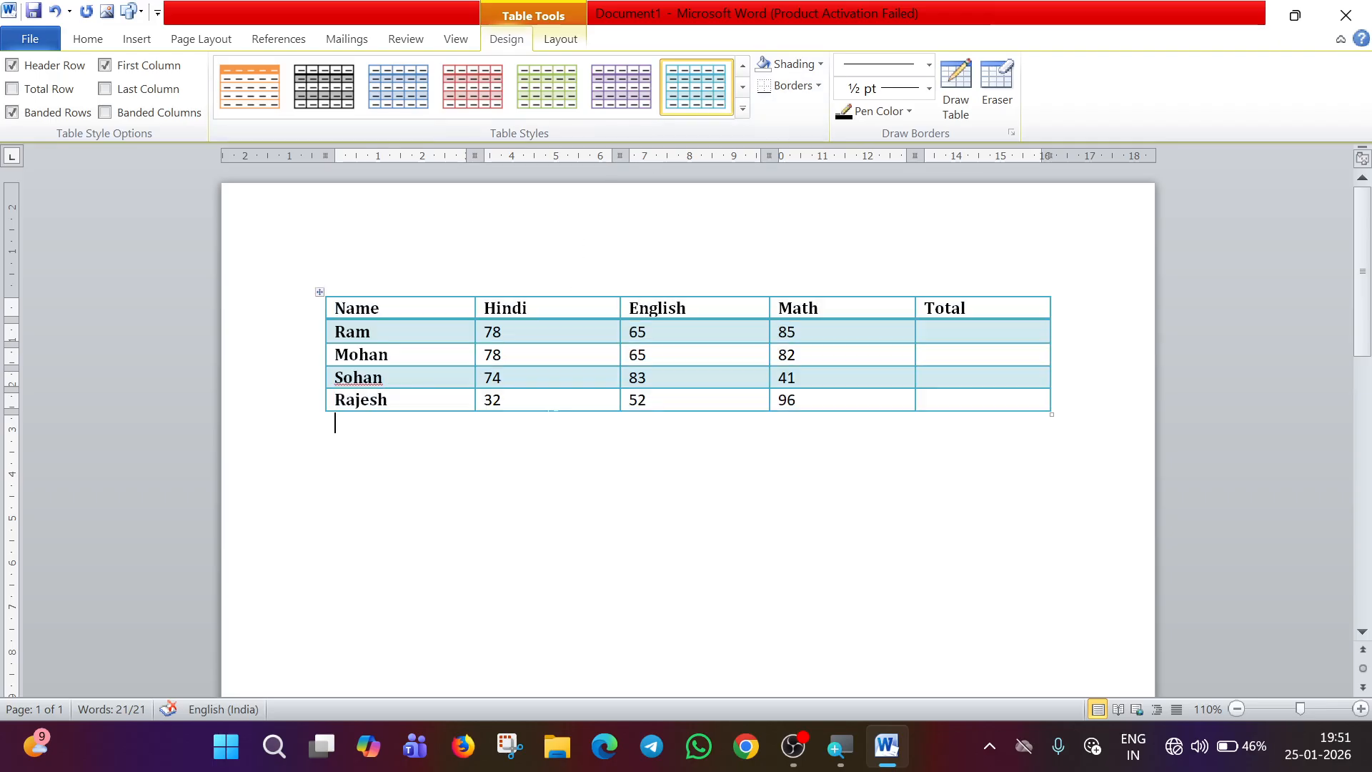
Preview yellow shading on the whole marks table without applying a colour.
left_click(317, 296)
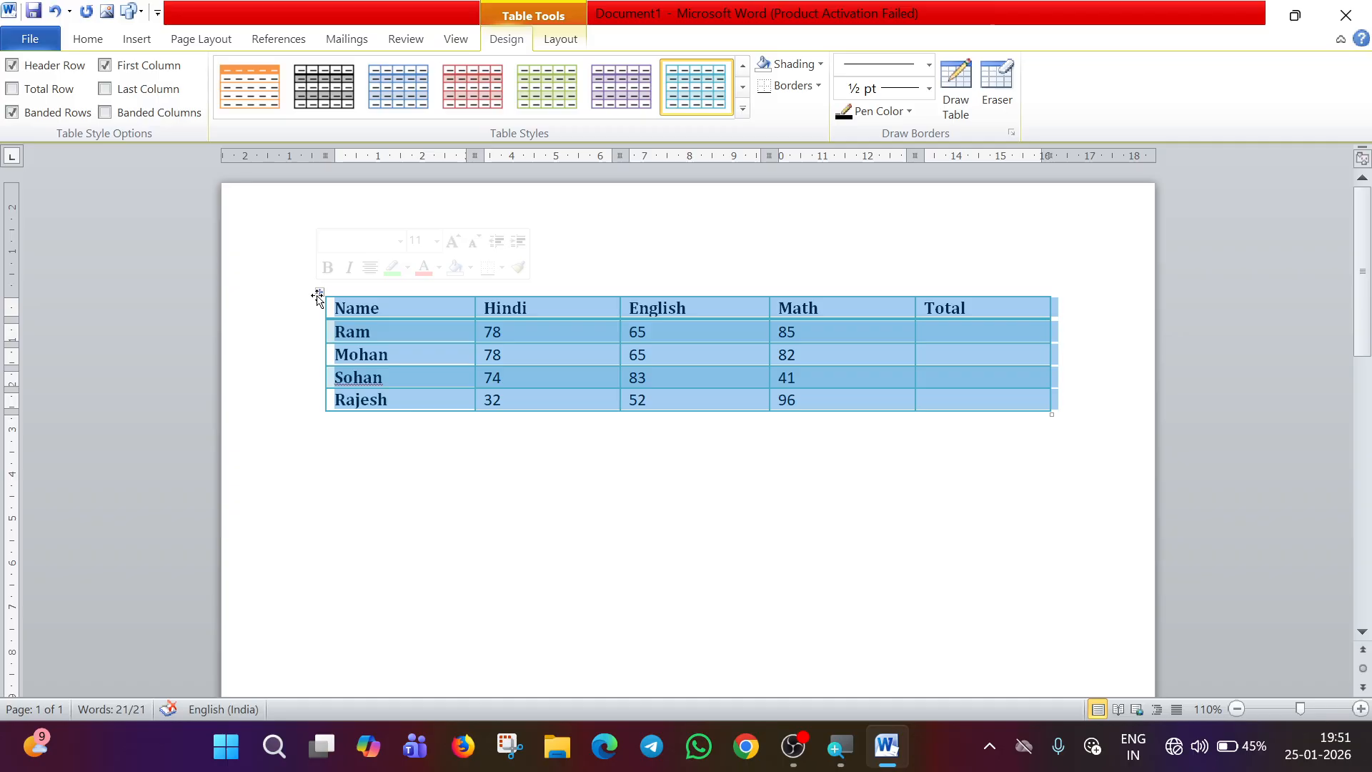
left_click(809, 64)
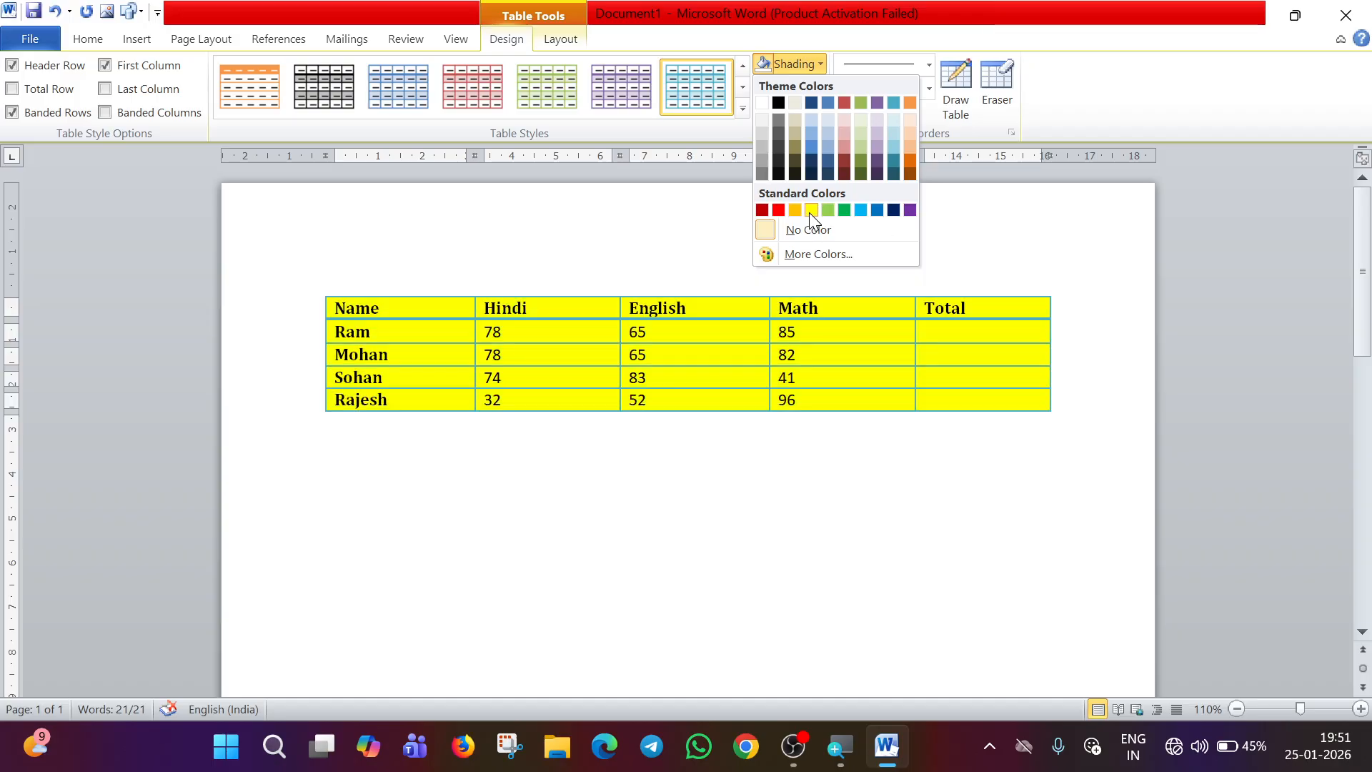
left_click(636, 227)
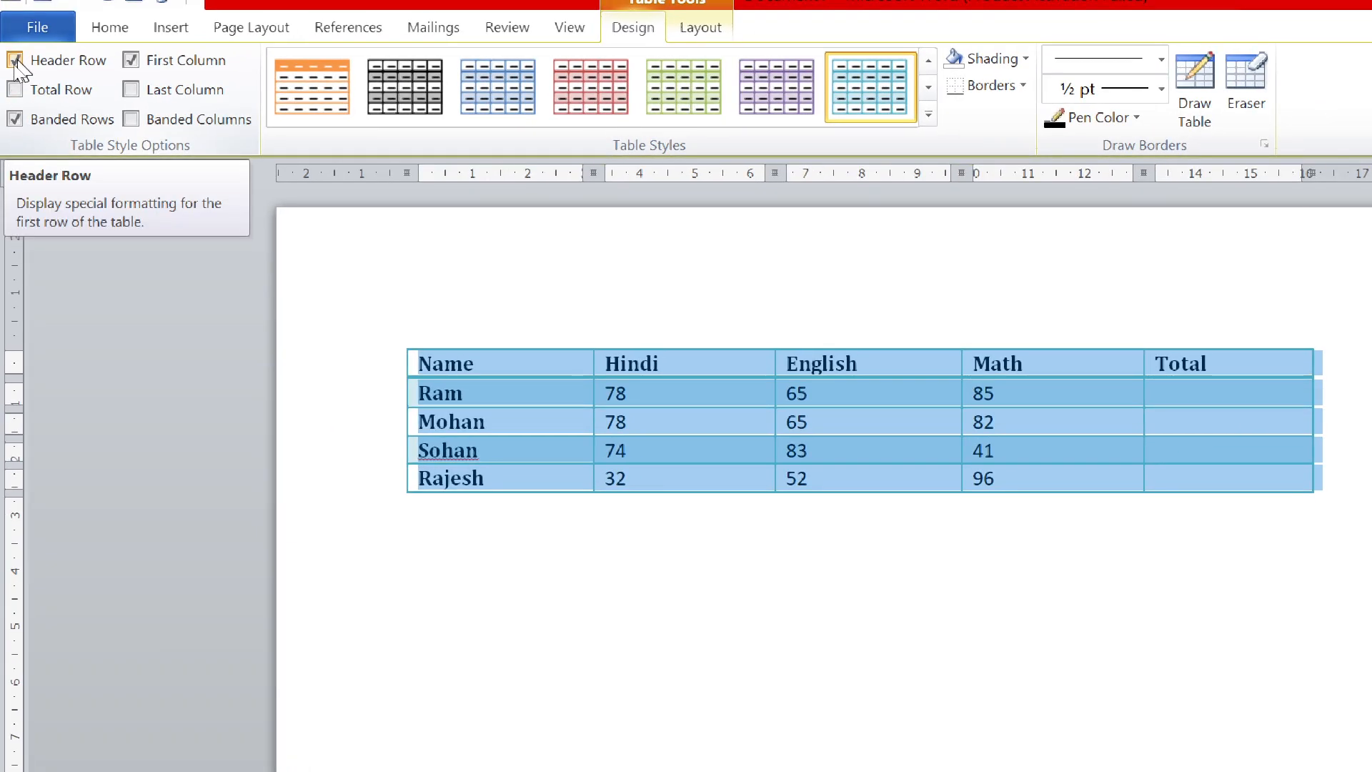
Turn the Header Row style option off for the marks table and back on to compare the first row's formatting.
left_click(15, 60)
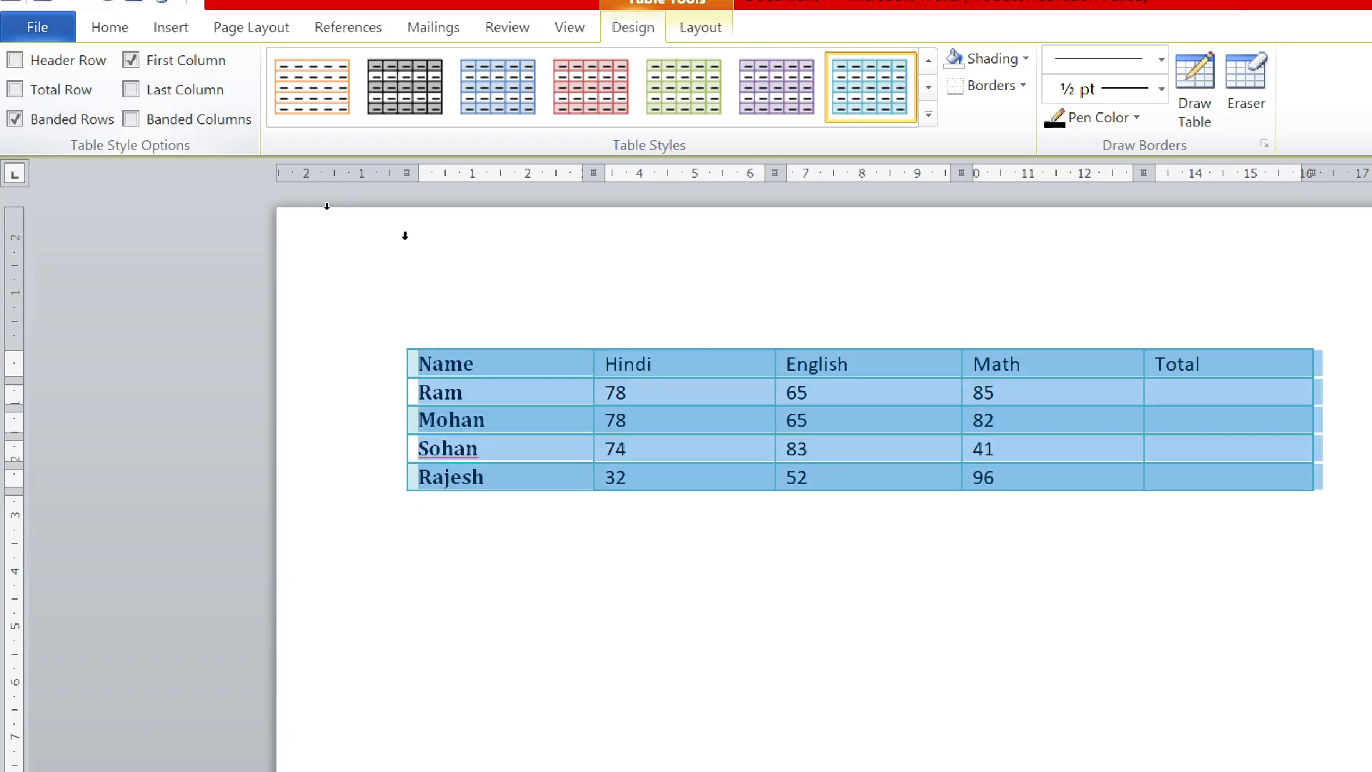
left_click(469, 260)
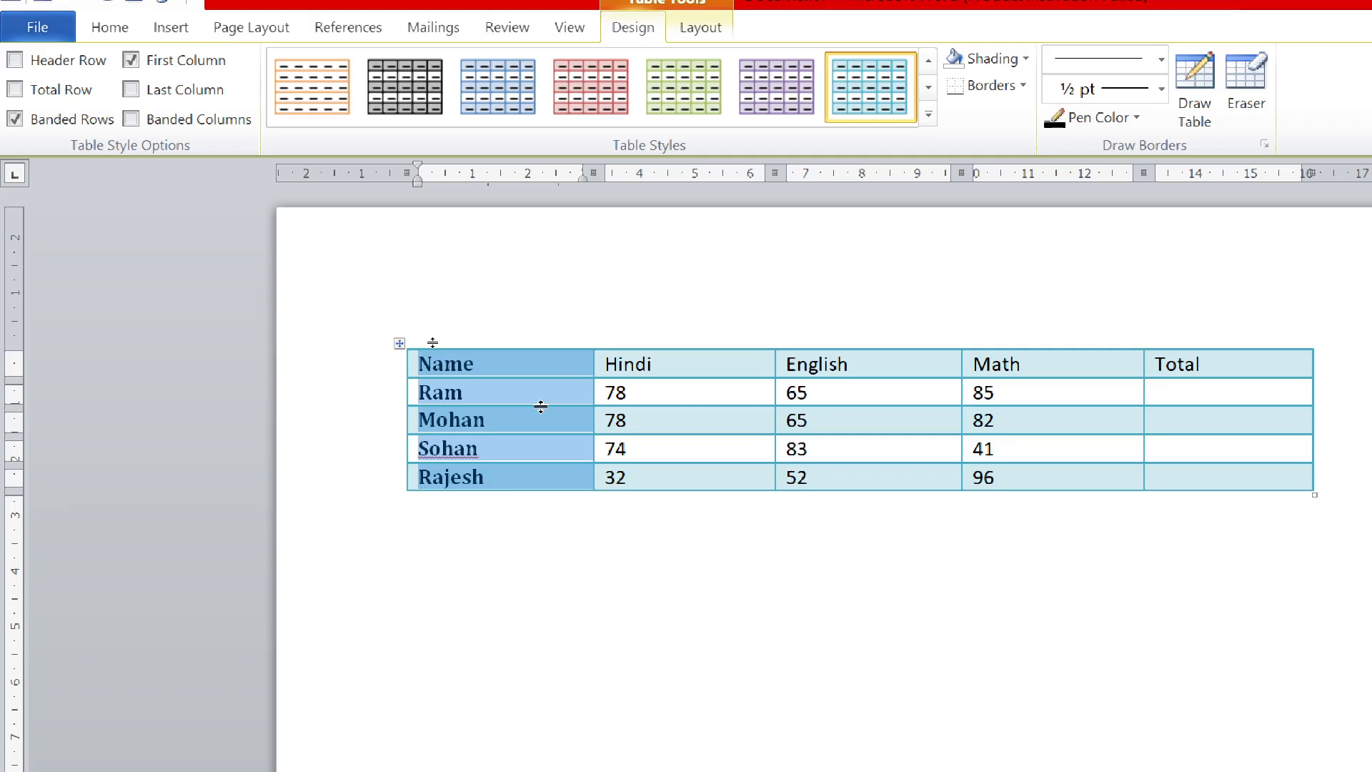
left_click(581, 494)
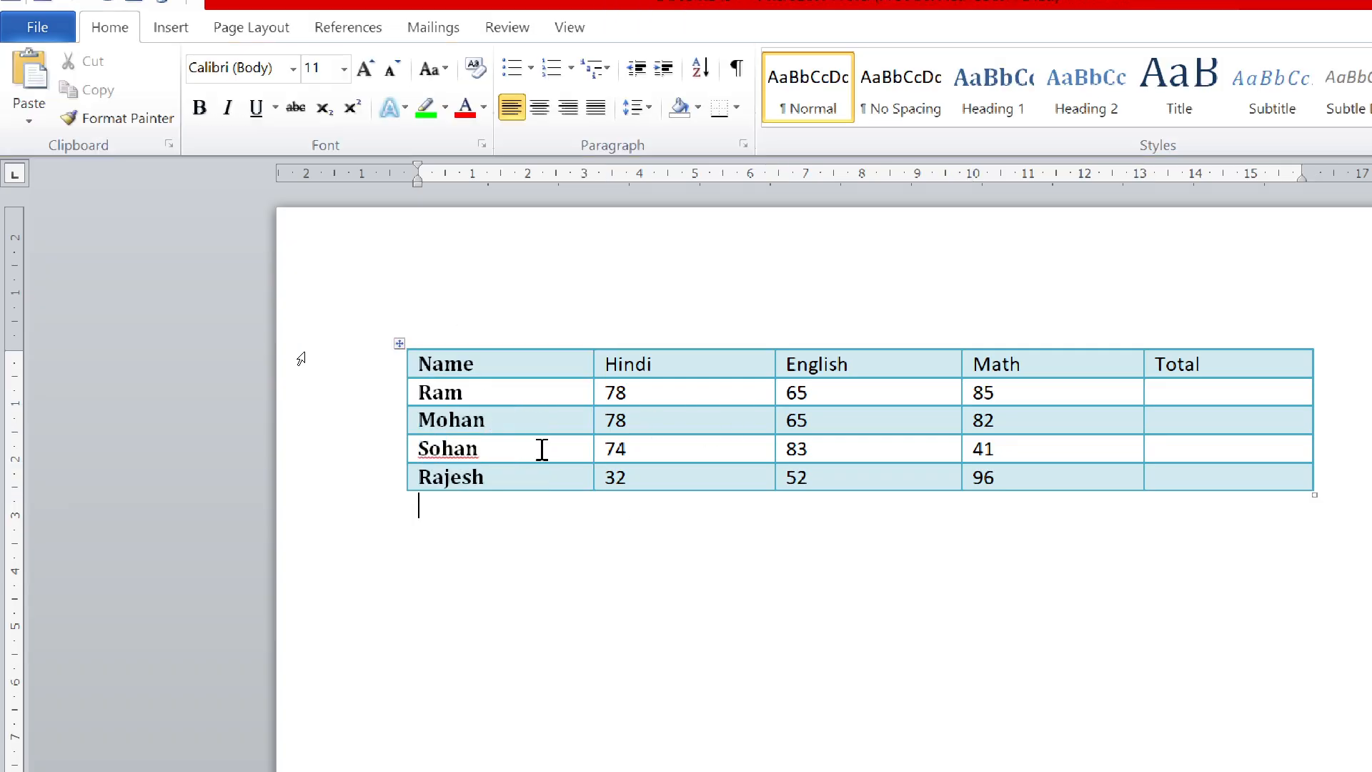
left_click(480, 367)
left_click(16, 60)
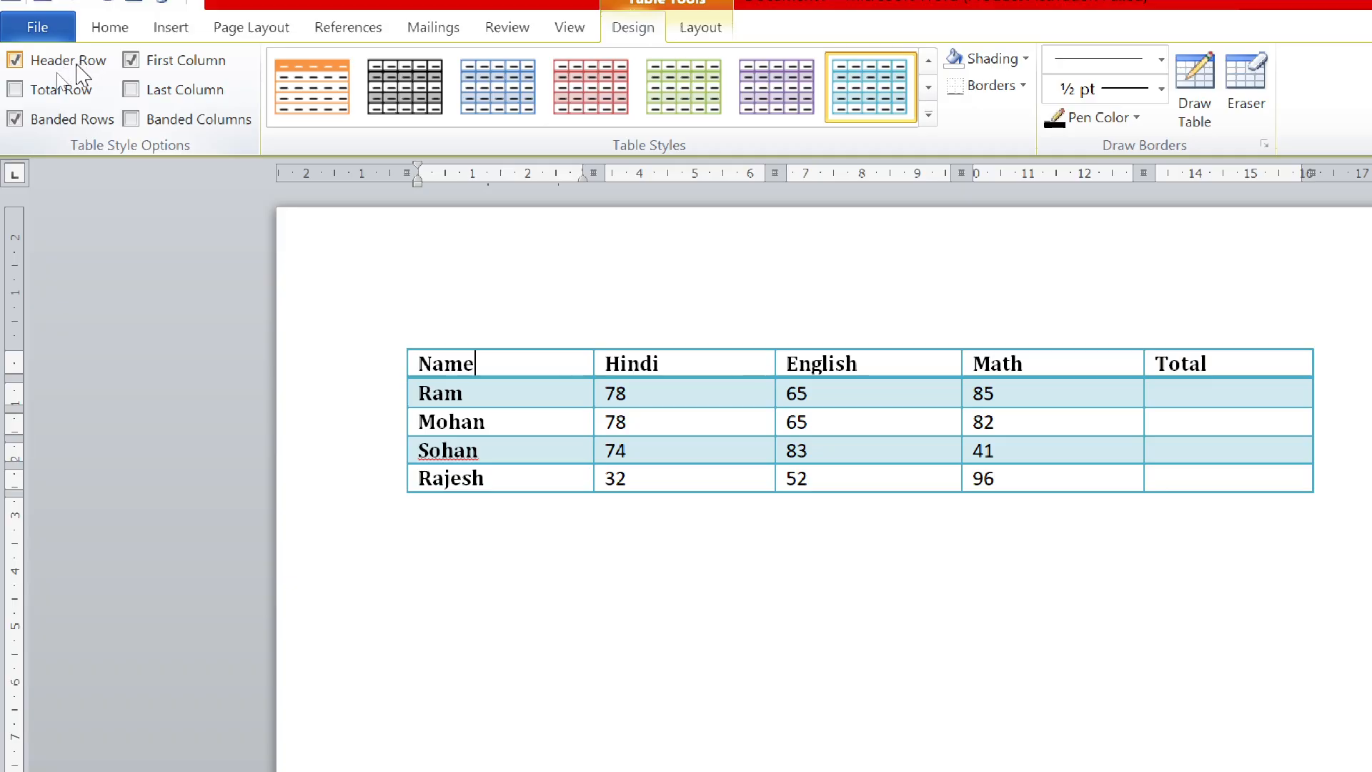
Turn the Banded Rows style option off and back on twice, comparing the shading on the first student's row.
left_click(50, 126)
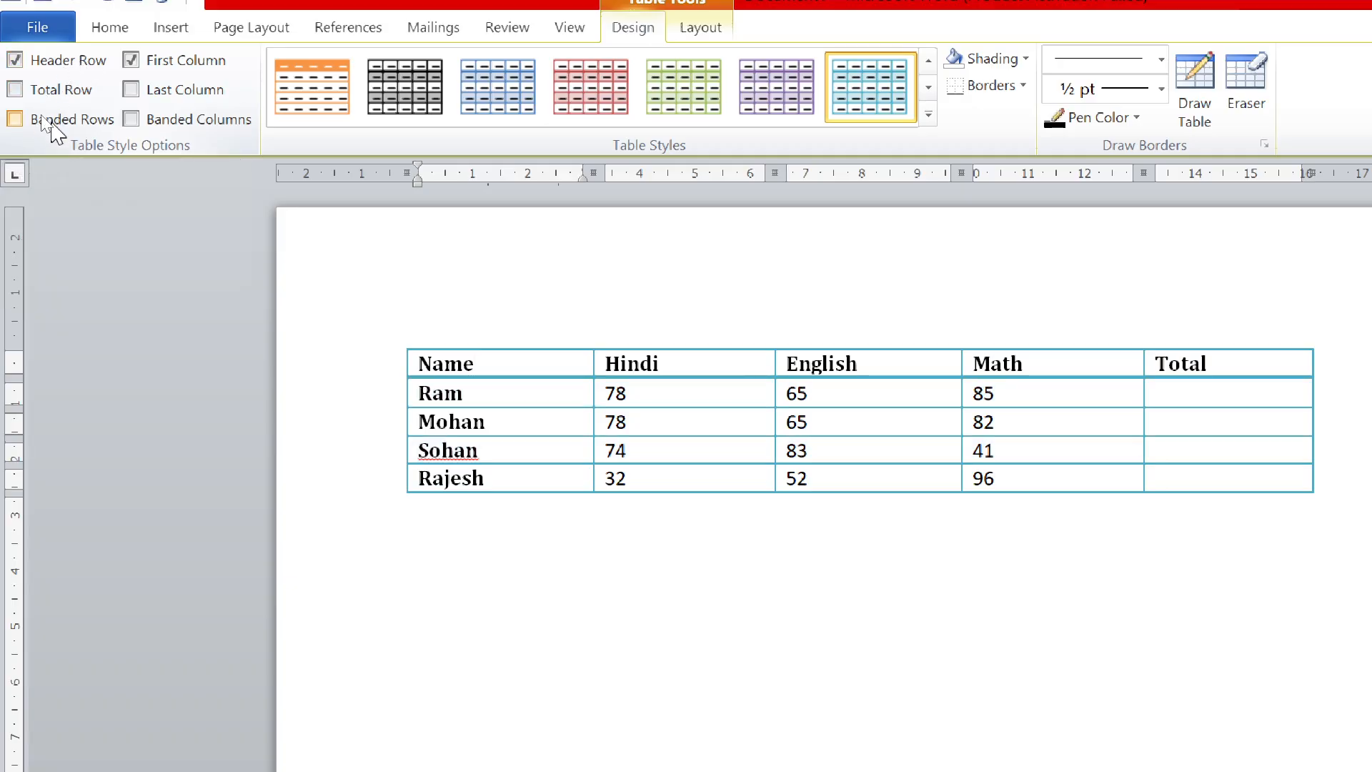
left_click(50, 126)
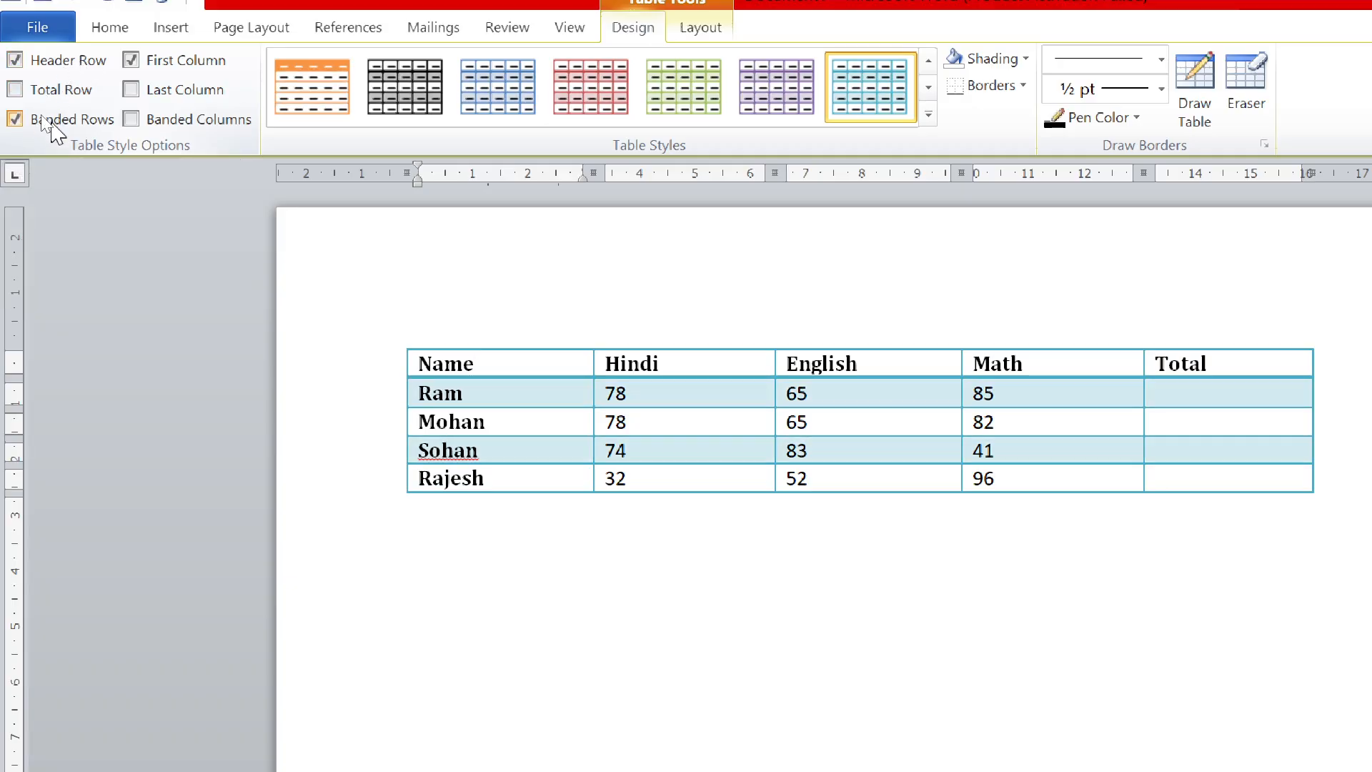
left_click(52, 127)
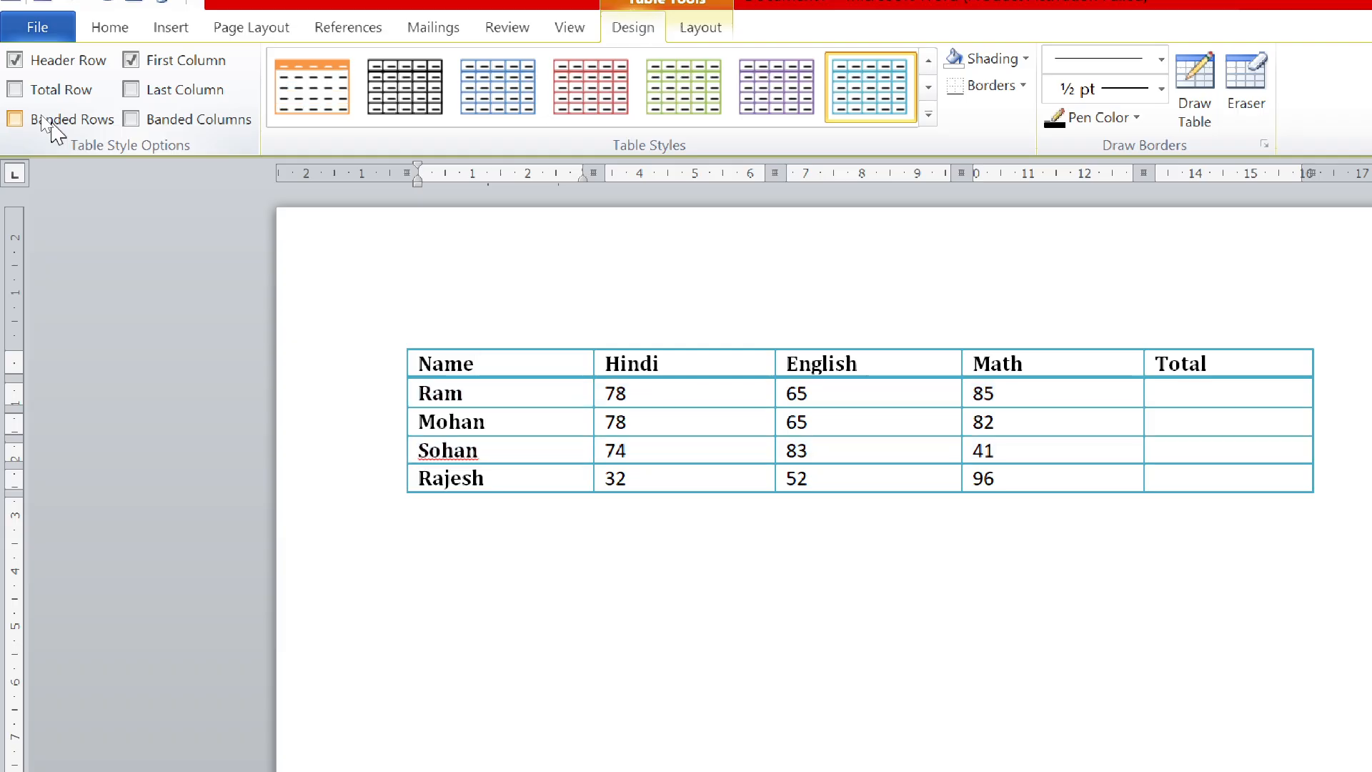
left_click(51, 127)
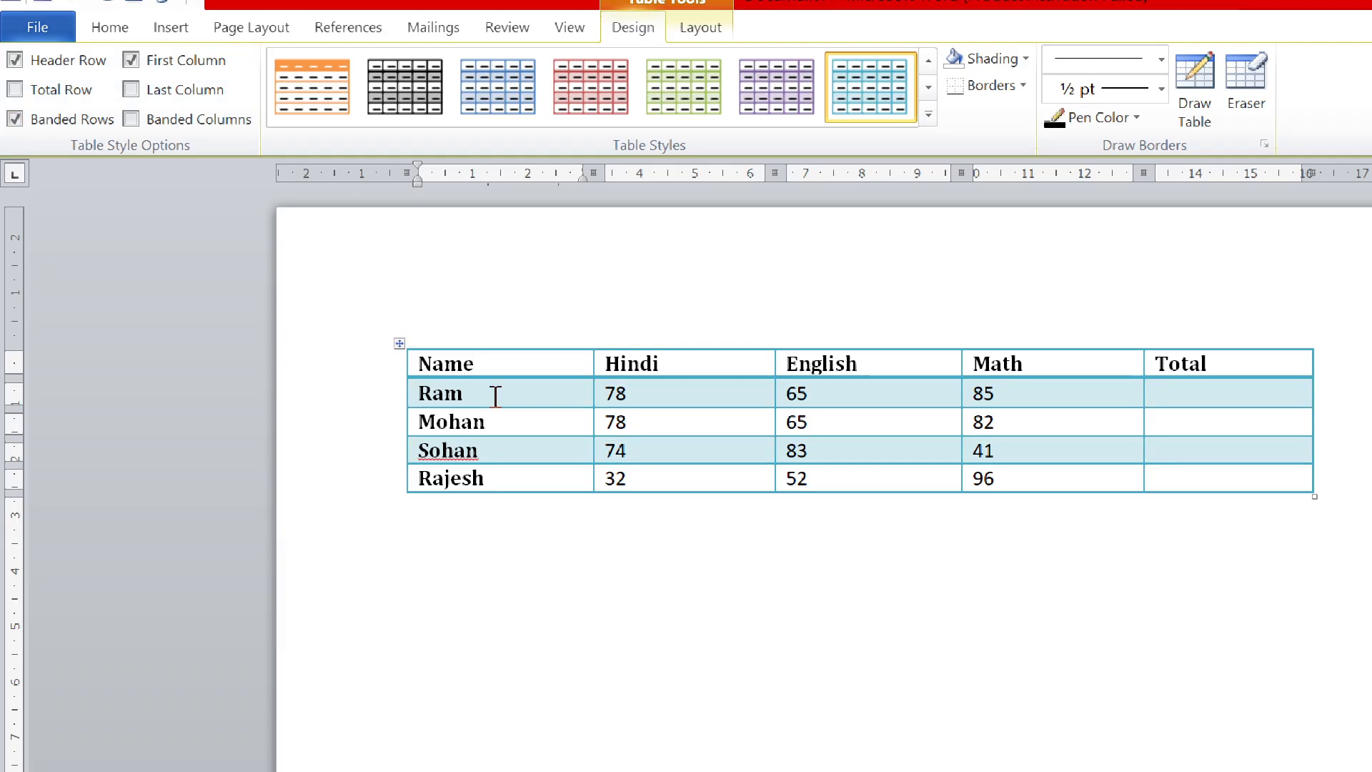
left_click_drag(484, 395, 1194, 395)
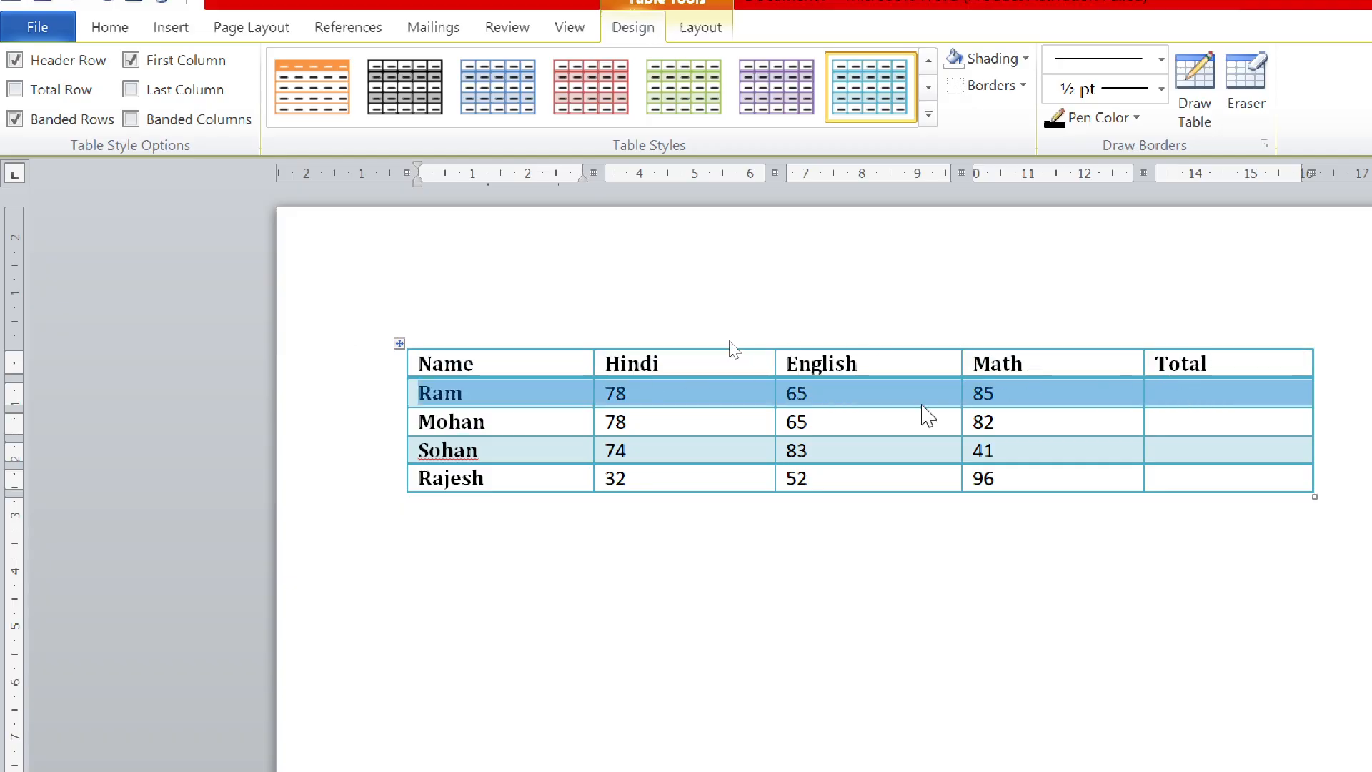
left_click(734, 402)
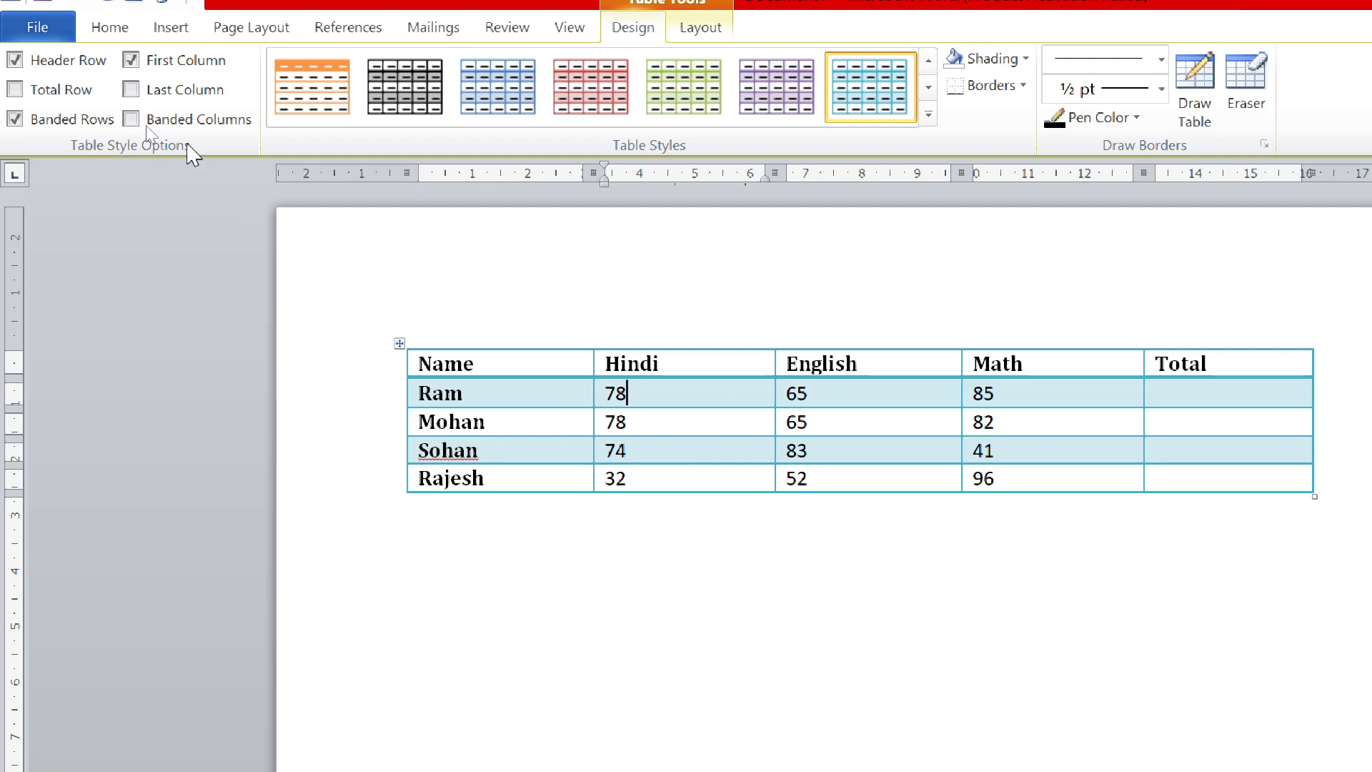
Try the Banded Columns, Total Row and Last Column style options on the marks table, turning each back off.
left_click(171, 127)
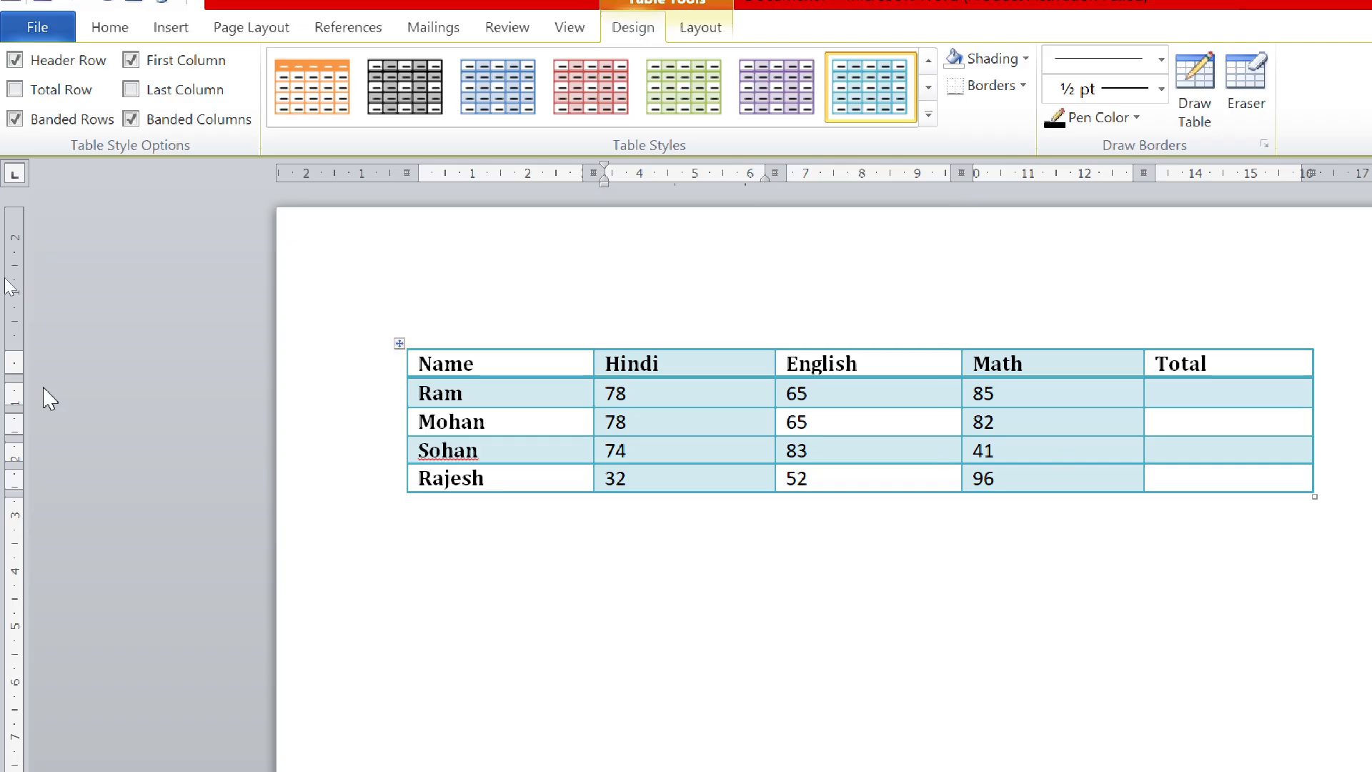
left_click(140, 123)
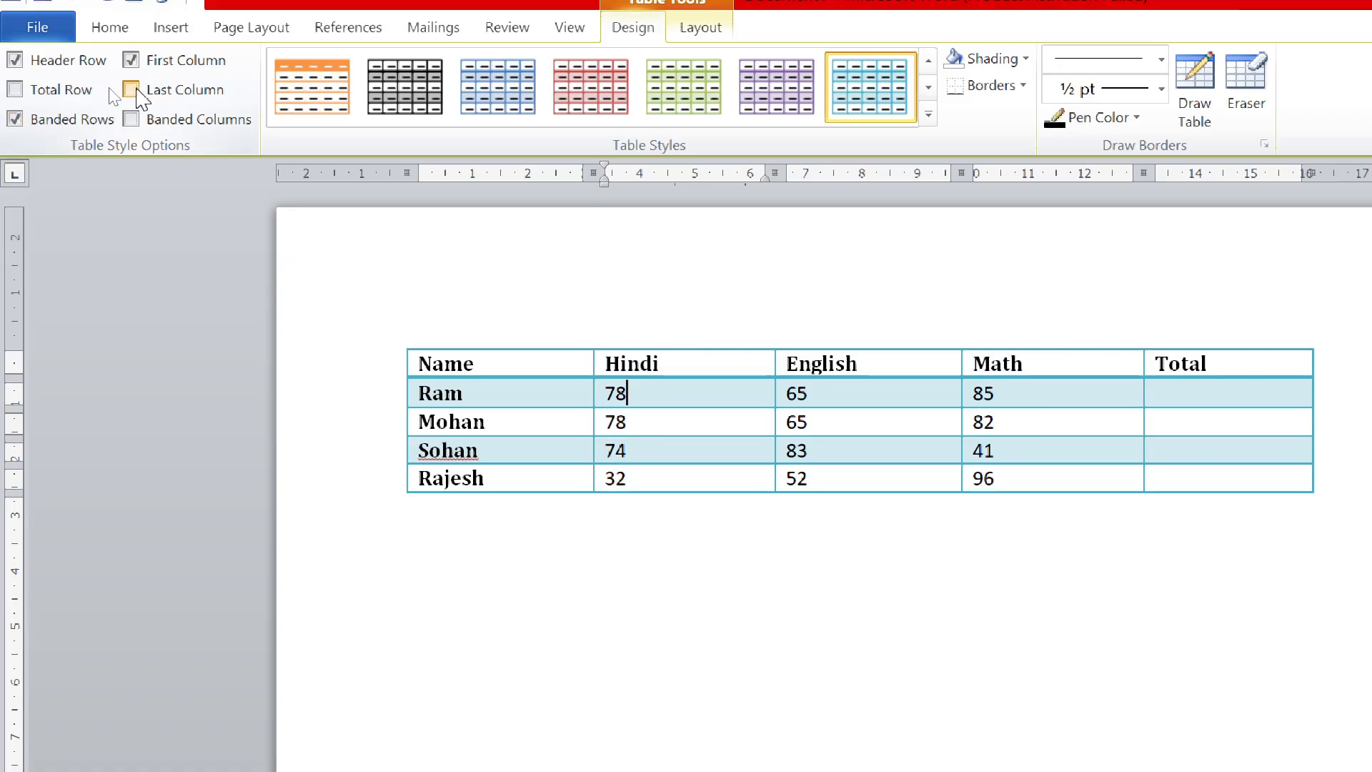
left_click(22, 95)
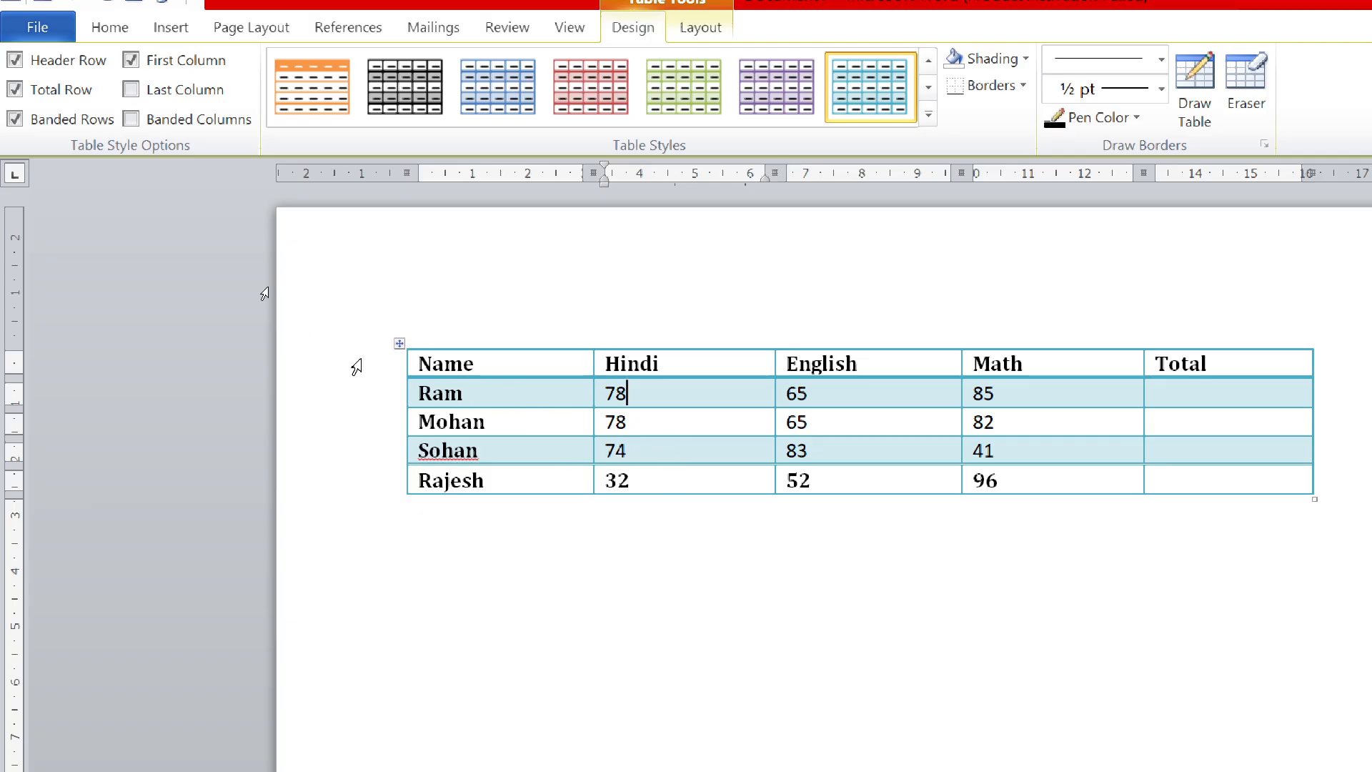
left_click(14, 90)
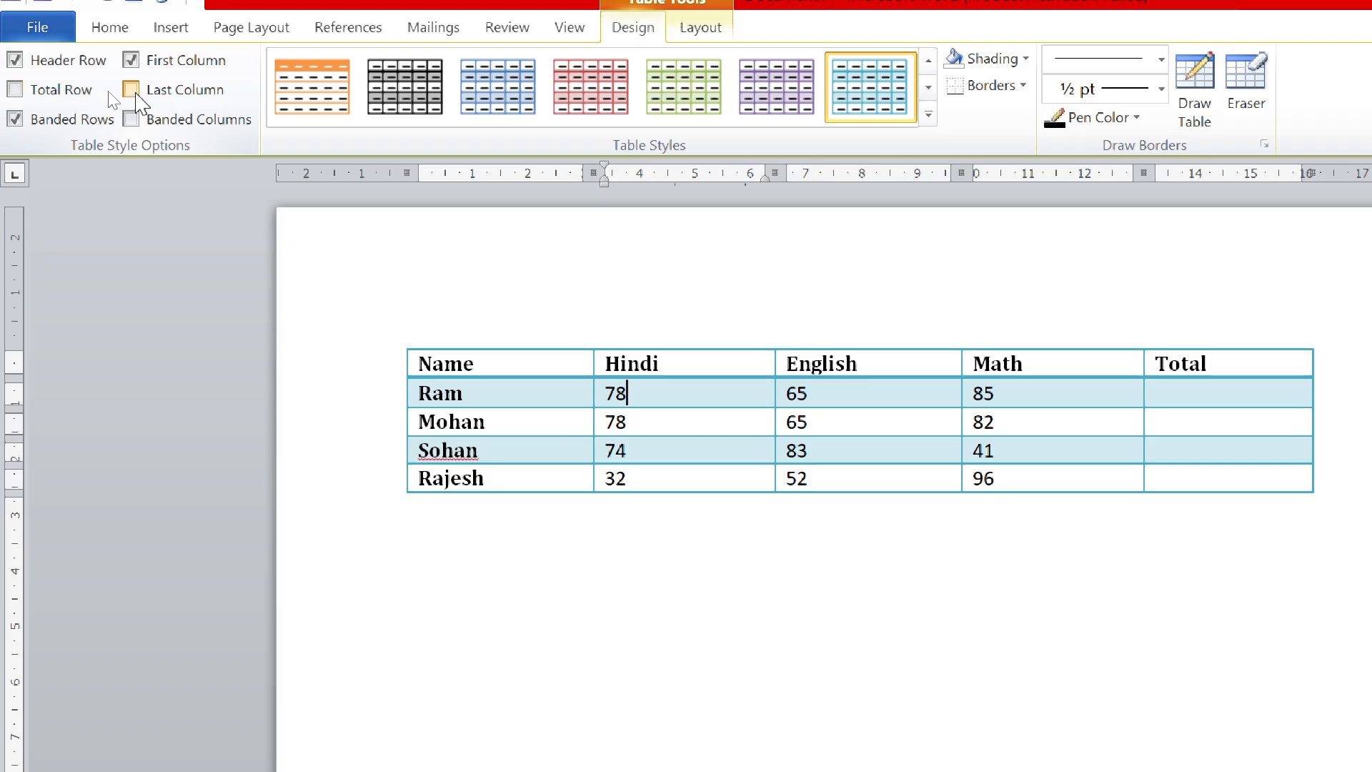
left_click(133, 91)
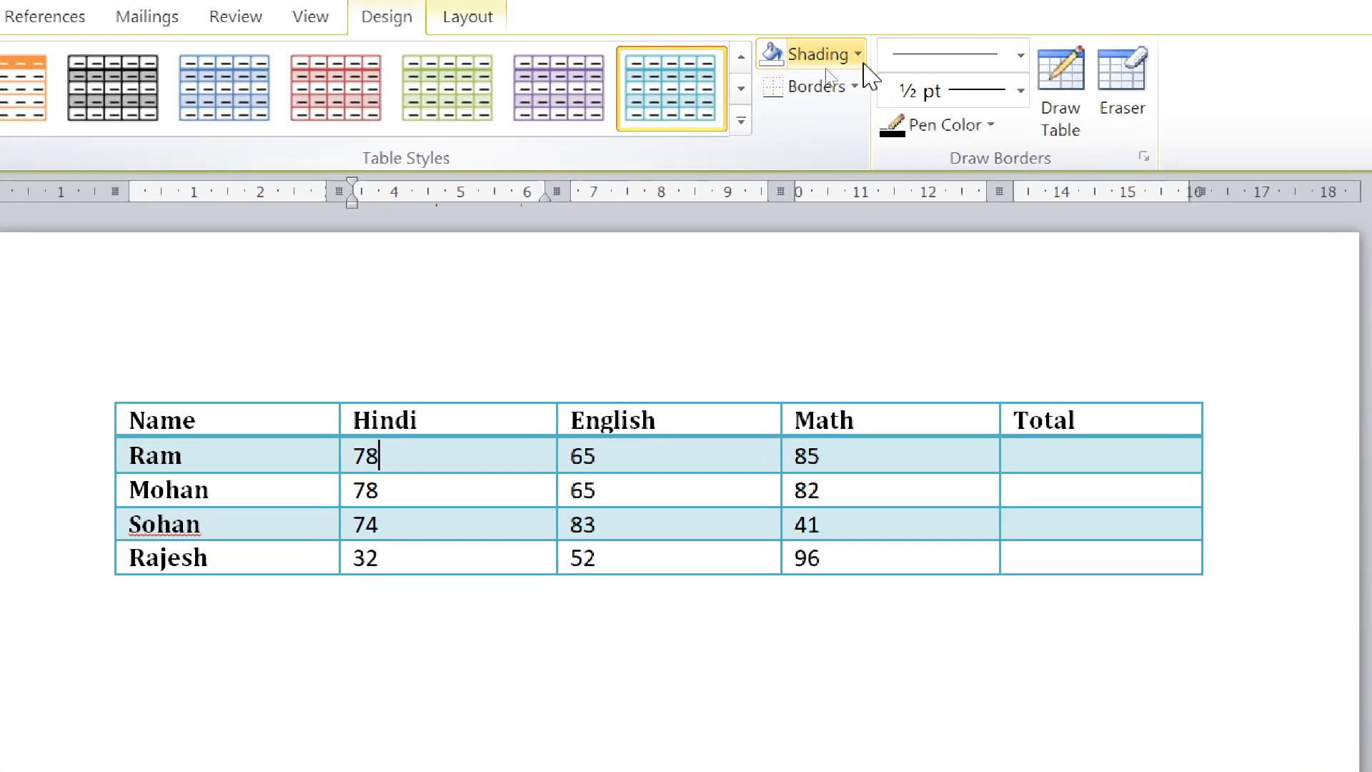
left_click(857, 63)
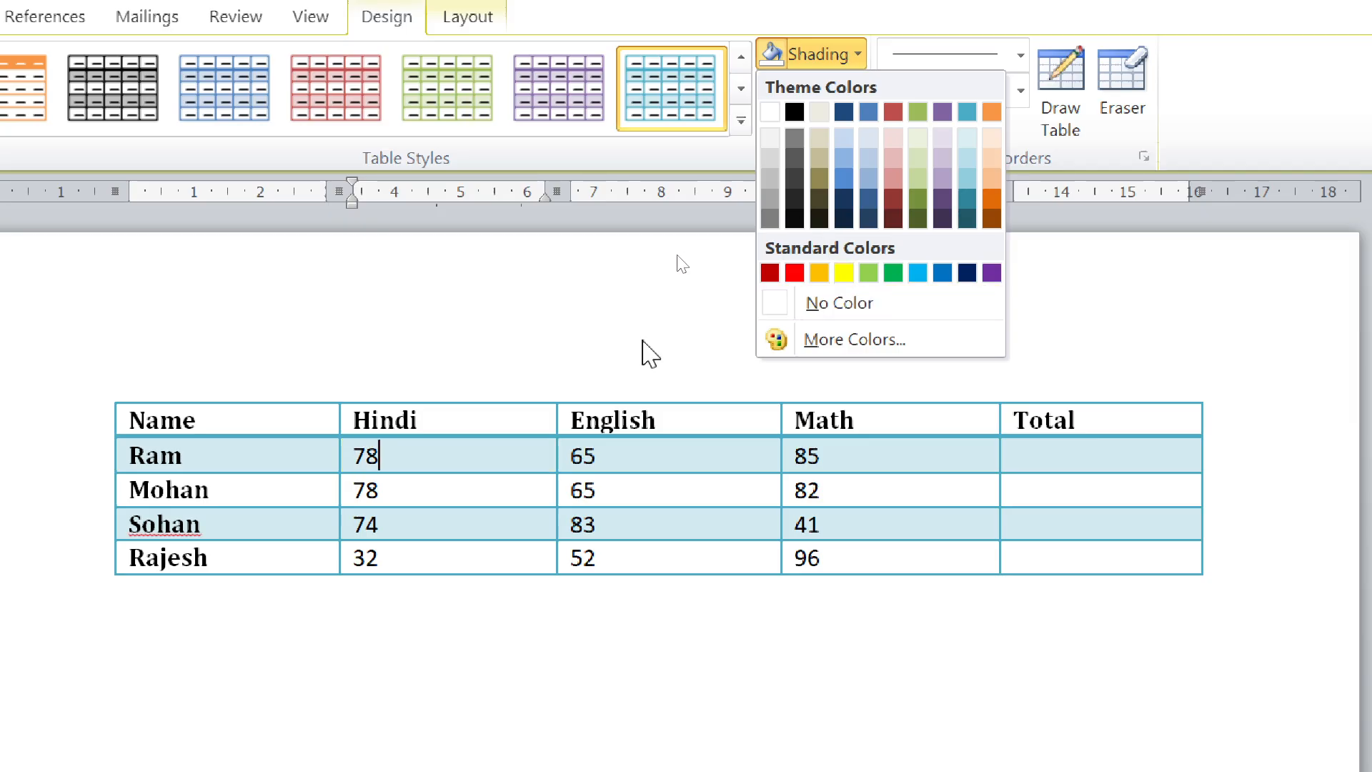
left_click(645, 337)
left_click_drag(465, 459, 820, 54)
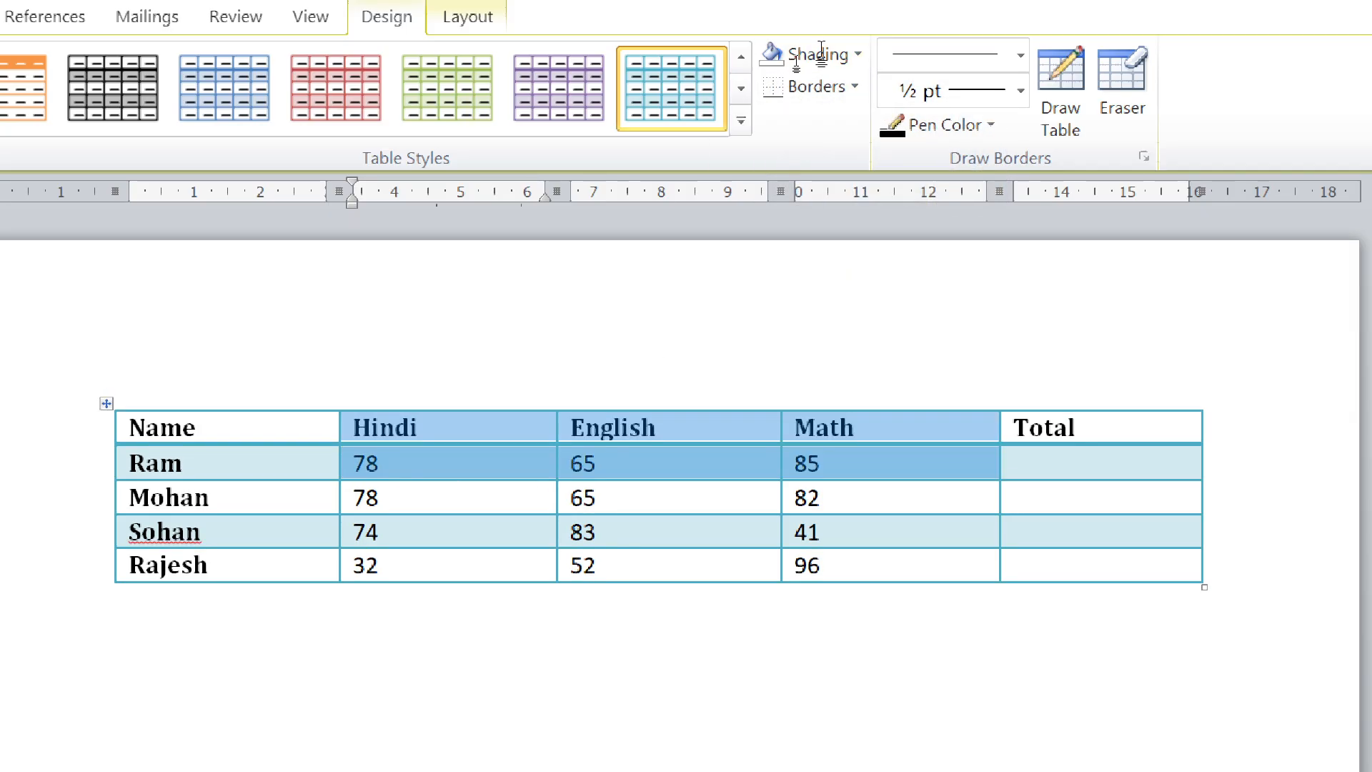
left_click(482, 486)
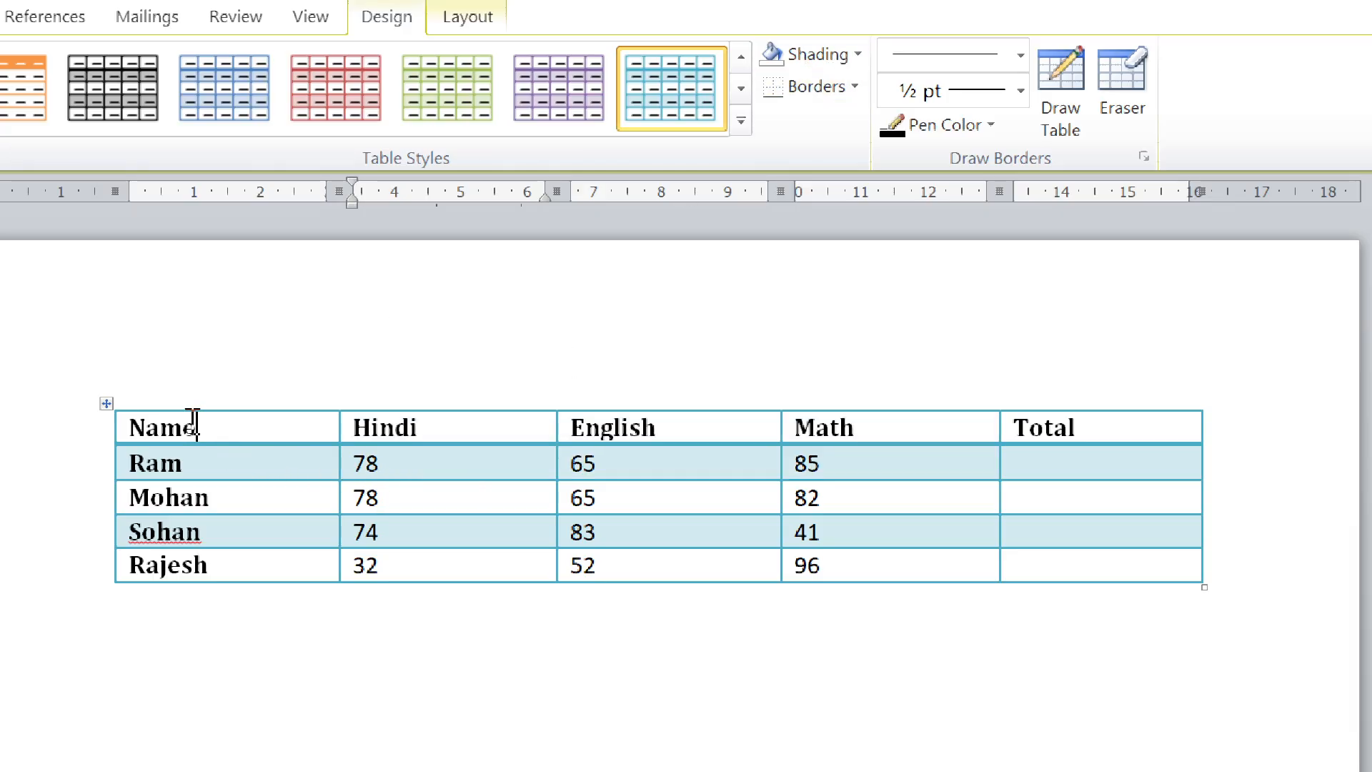
Shade the entire header row of the marks table with standard red, and deselect the table.
mouse_move(195, 425)
left_mouse_down()
mouse_move(964, 360)
mouse_move(1117, 378)
left_mouse_up()
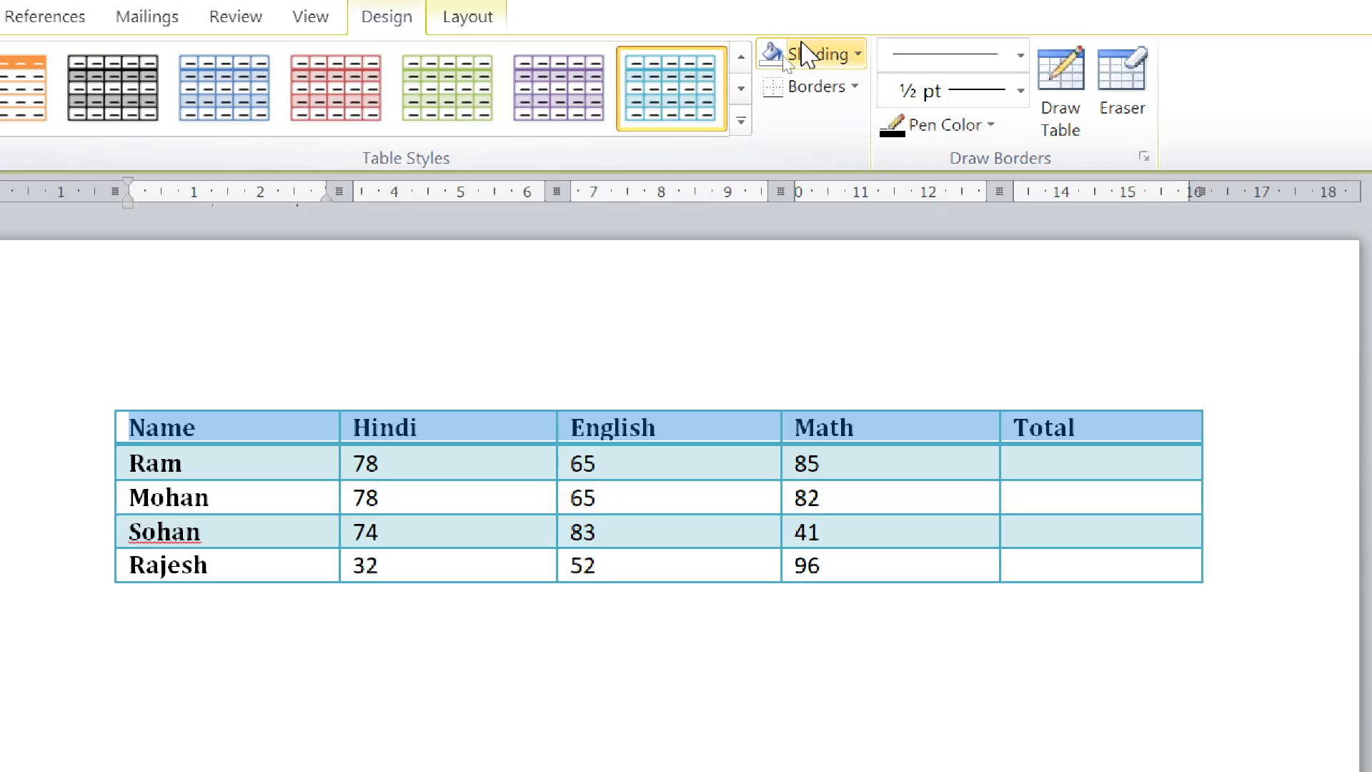
left_click(818, 55)
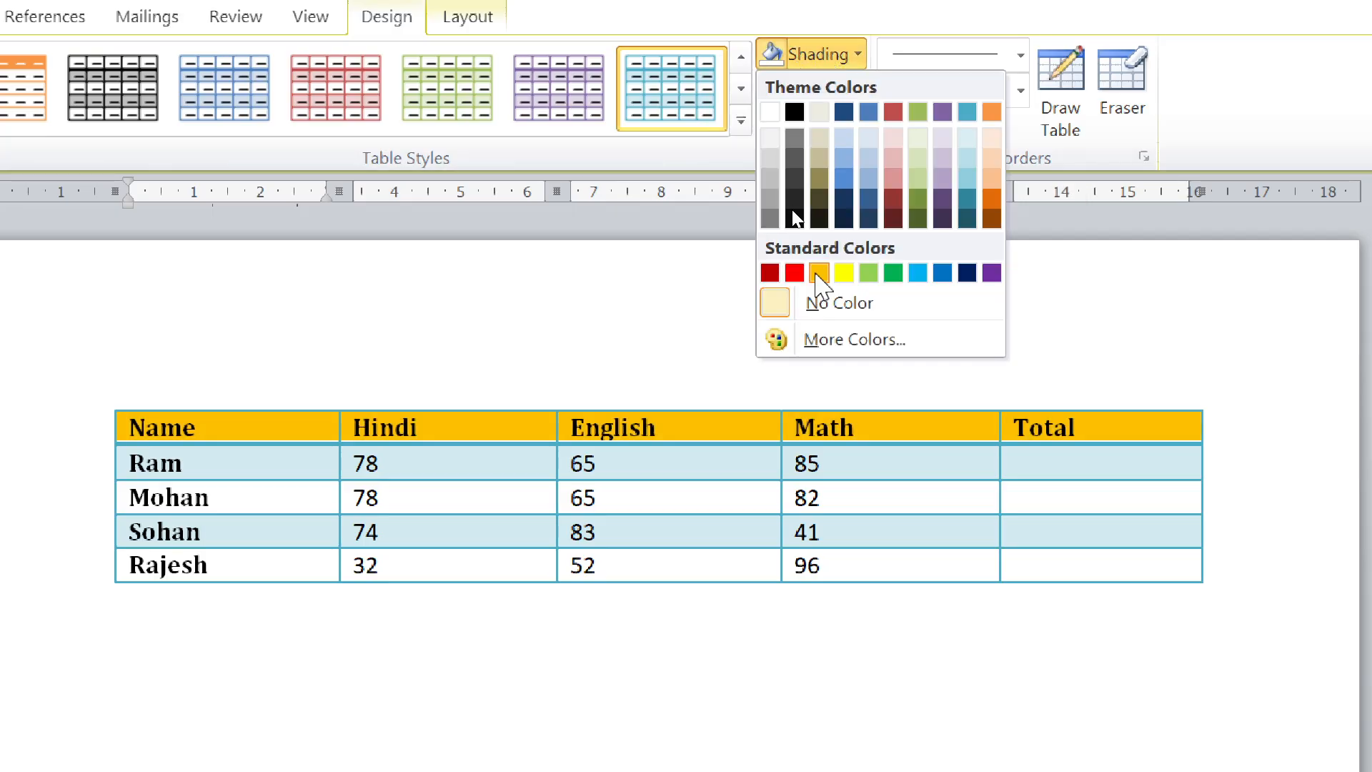
left_click(795, 273)
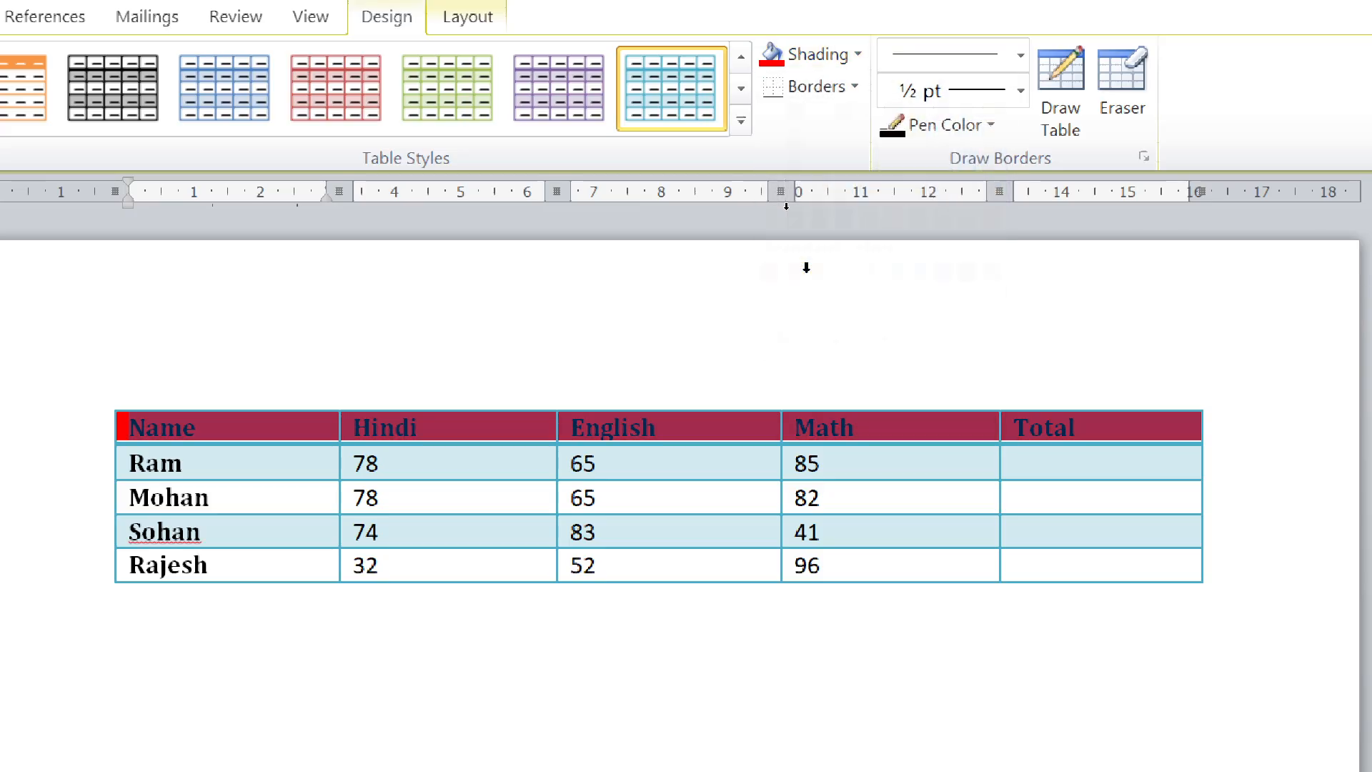
left_click(631, 324)
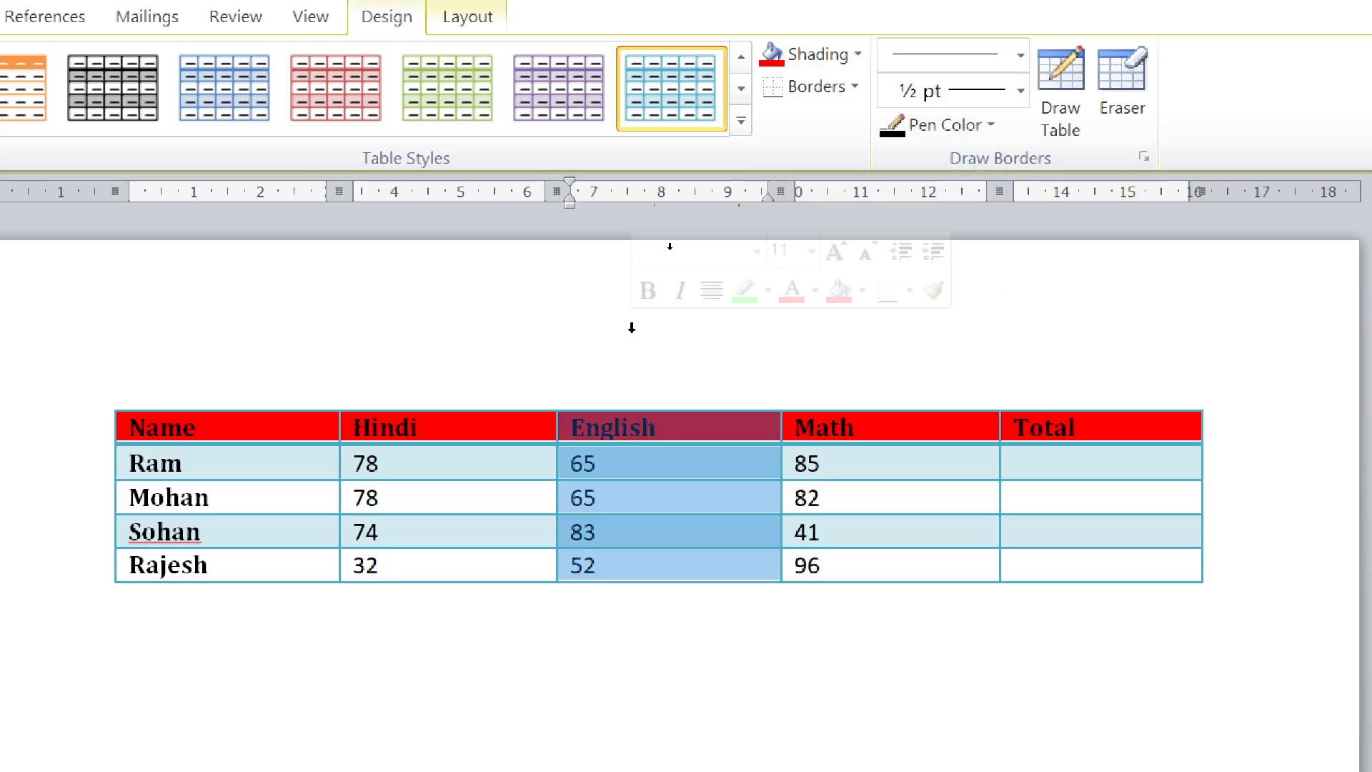
left_click(619, 652)
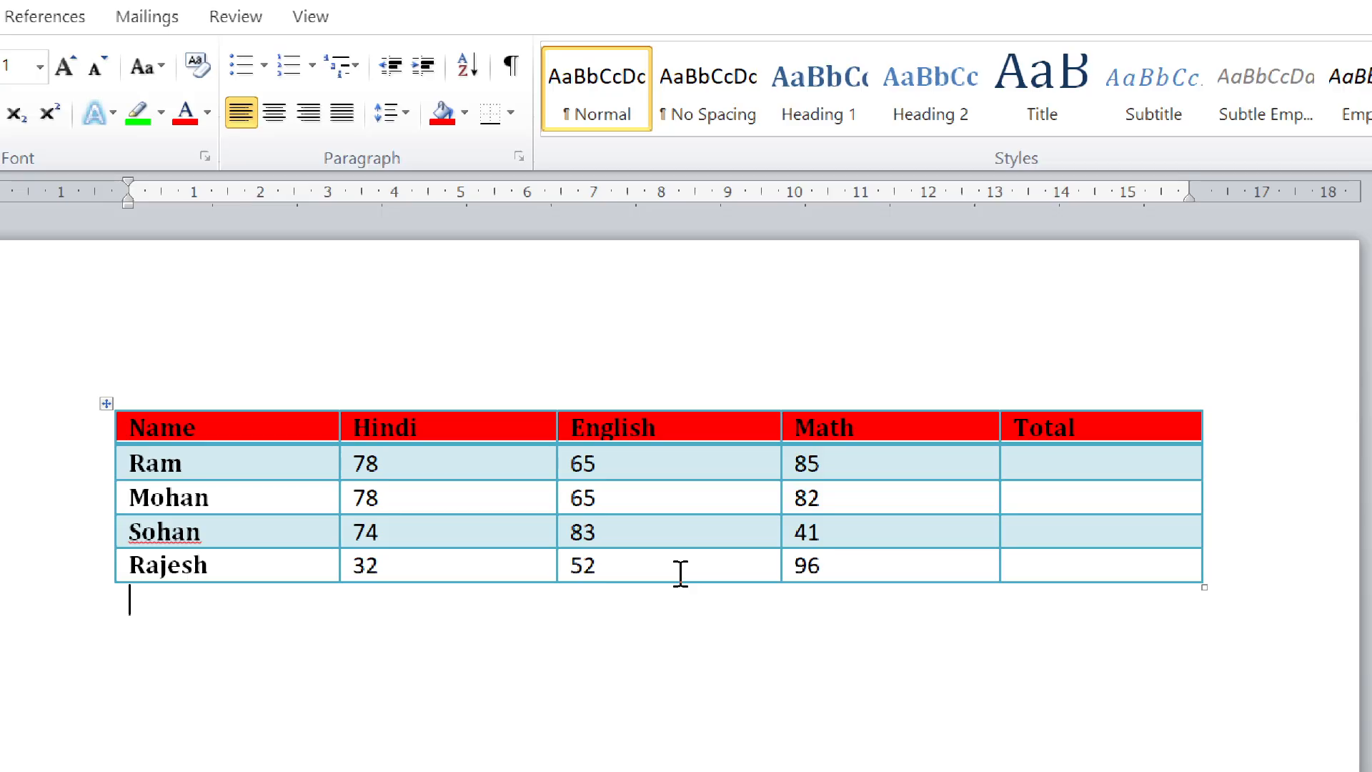
Apply a bottom border and then All Borders to the Hindi mark cell in the first student's row.
left_click(433, 478)
left_click(810, 89)
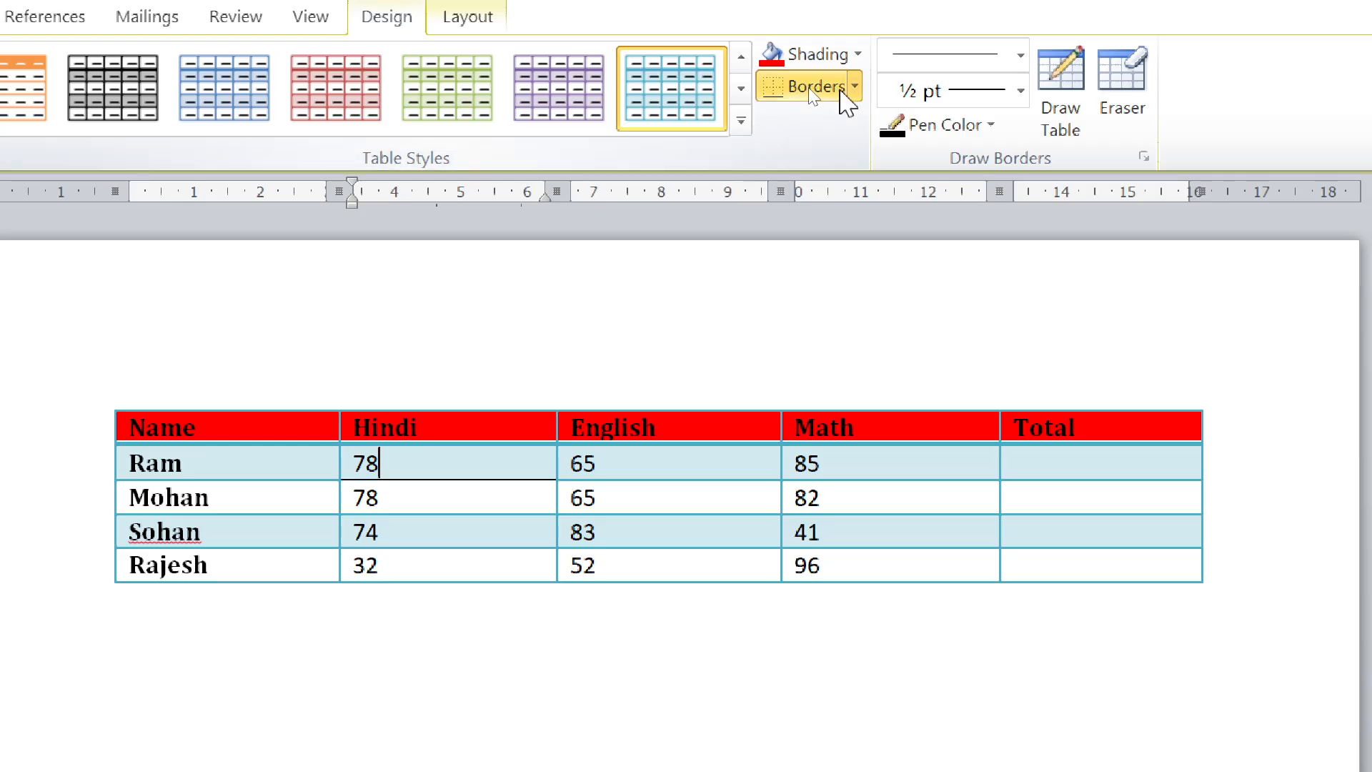
left_click(853, 88)
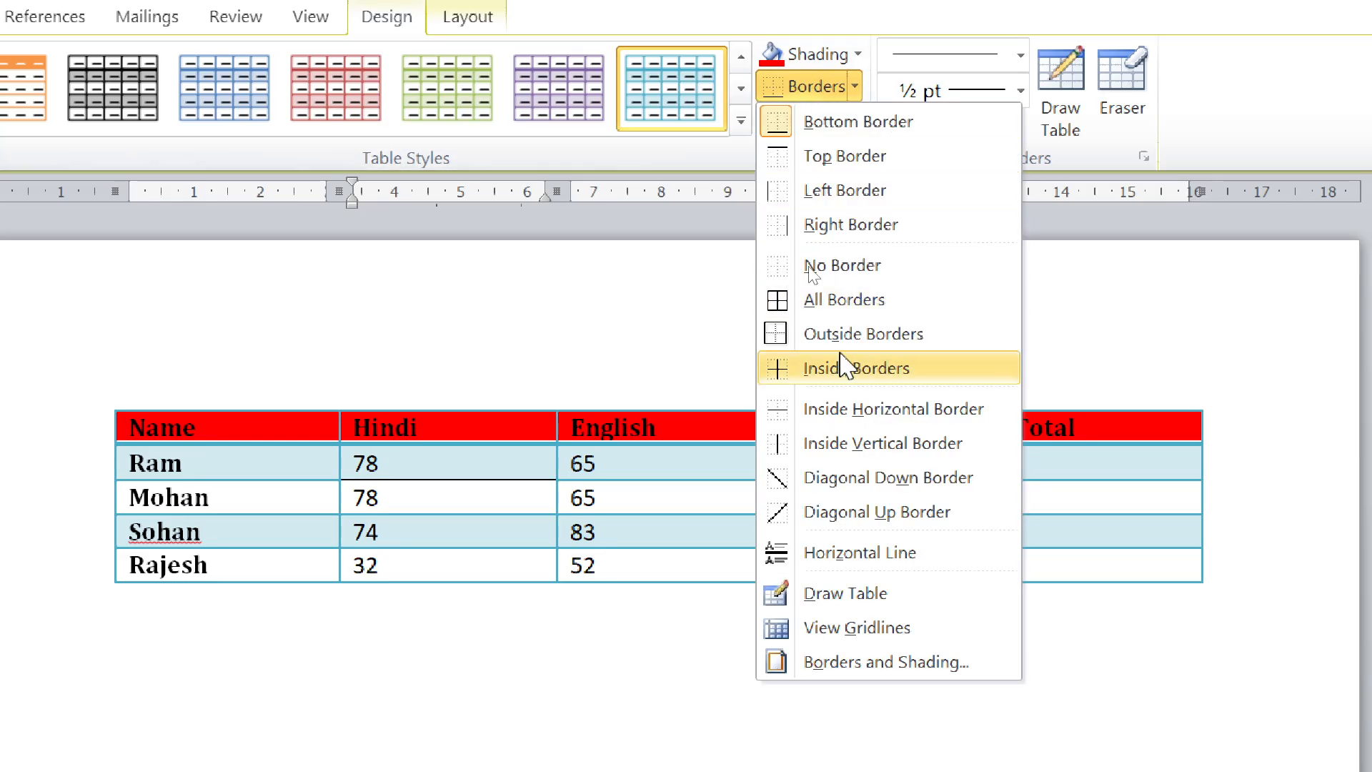
left_click(831, 301)
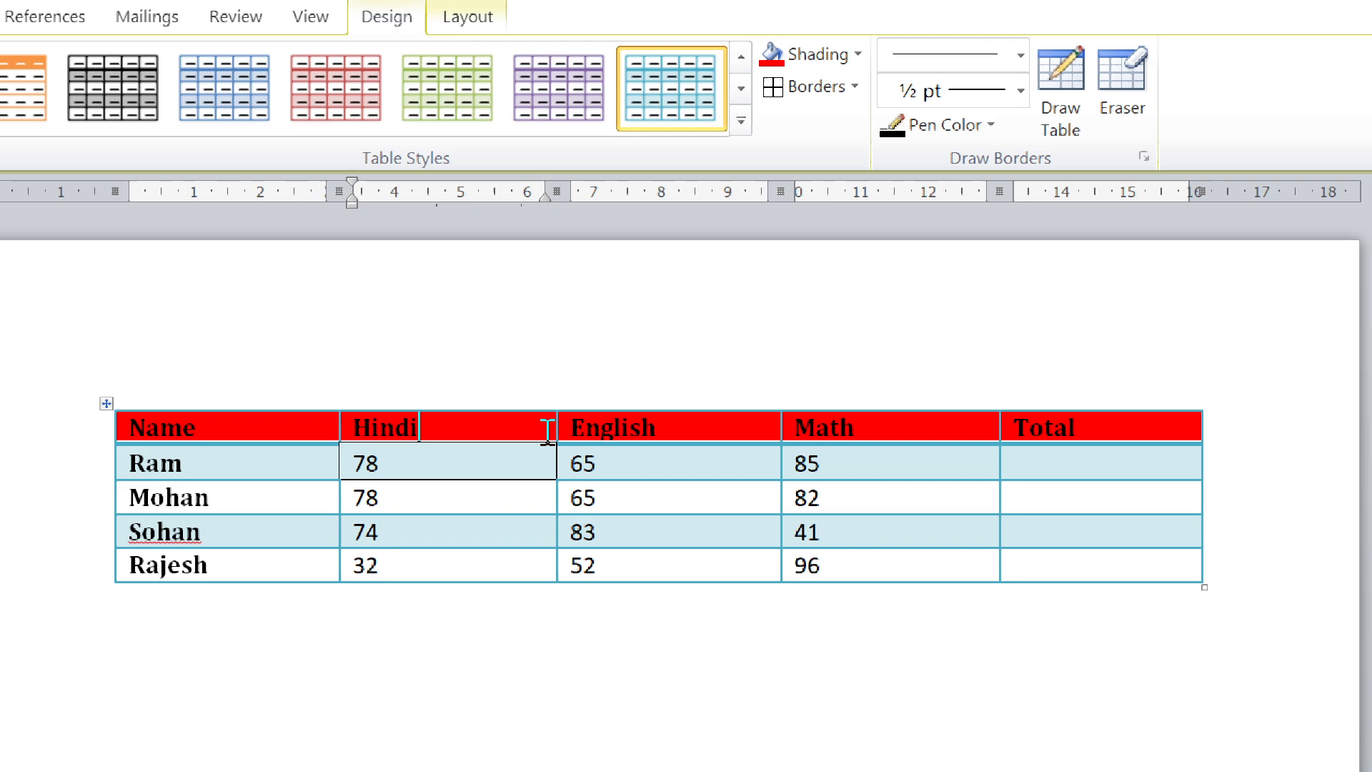
Select the whole marks table, apply All Borders to it, and clear the selection.
left_click(106, 405)
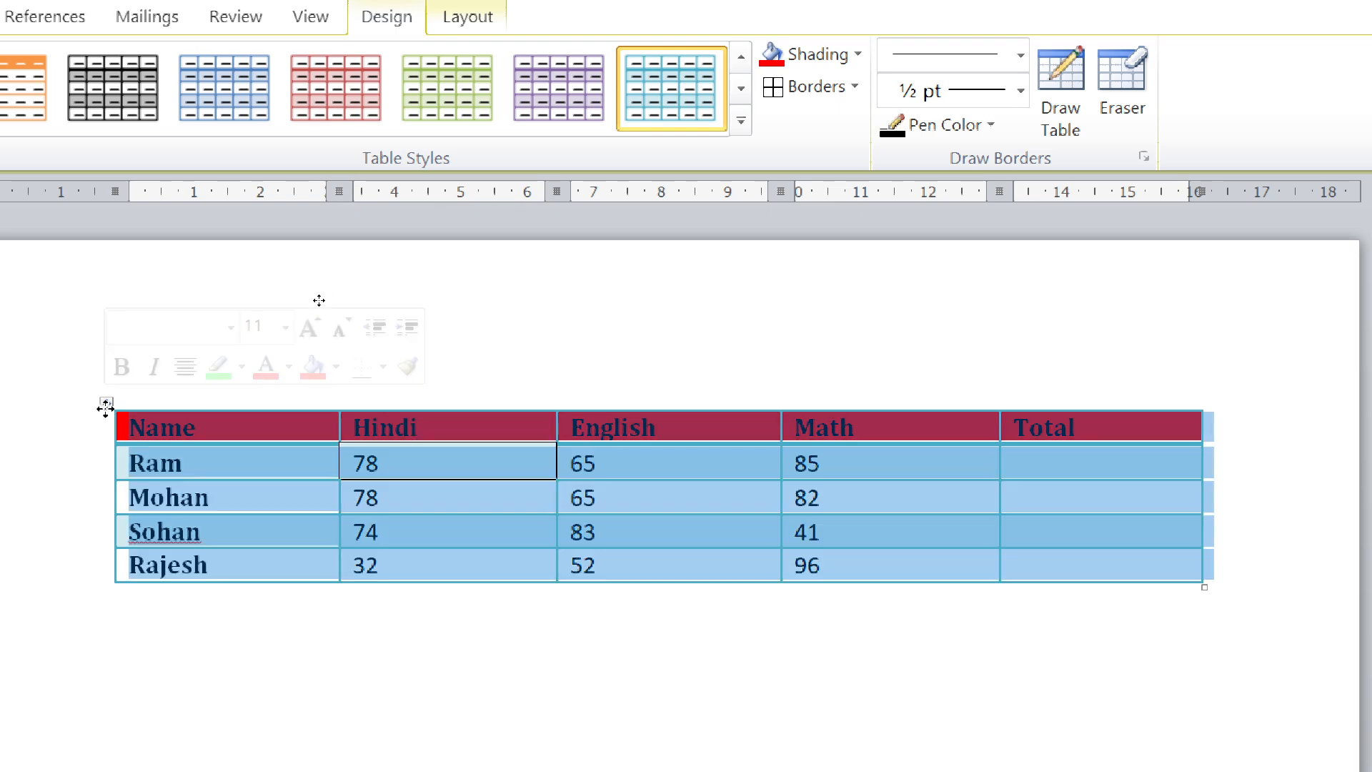
left_click(854, 87)
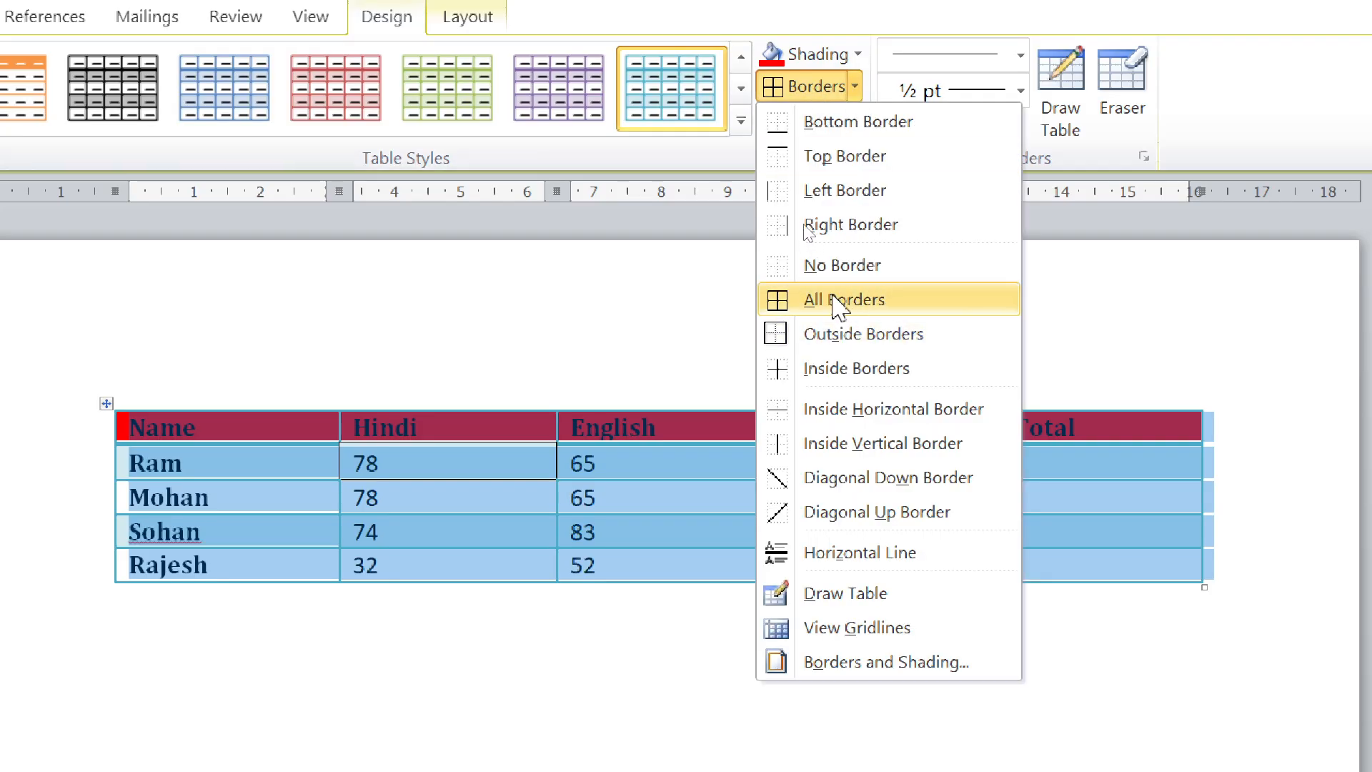
left_click(831, 299)
left_click(788, 316)
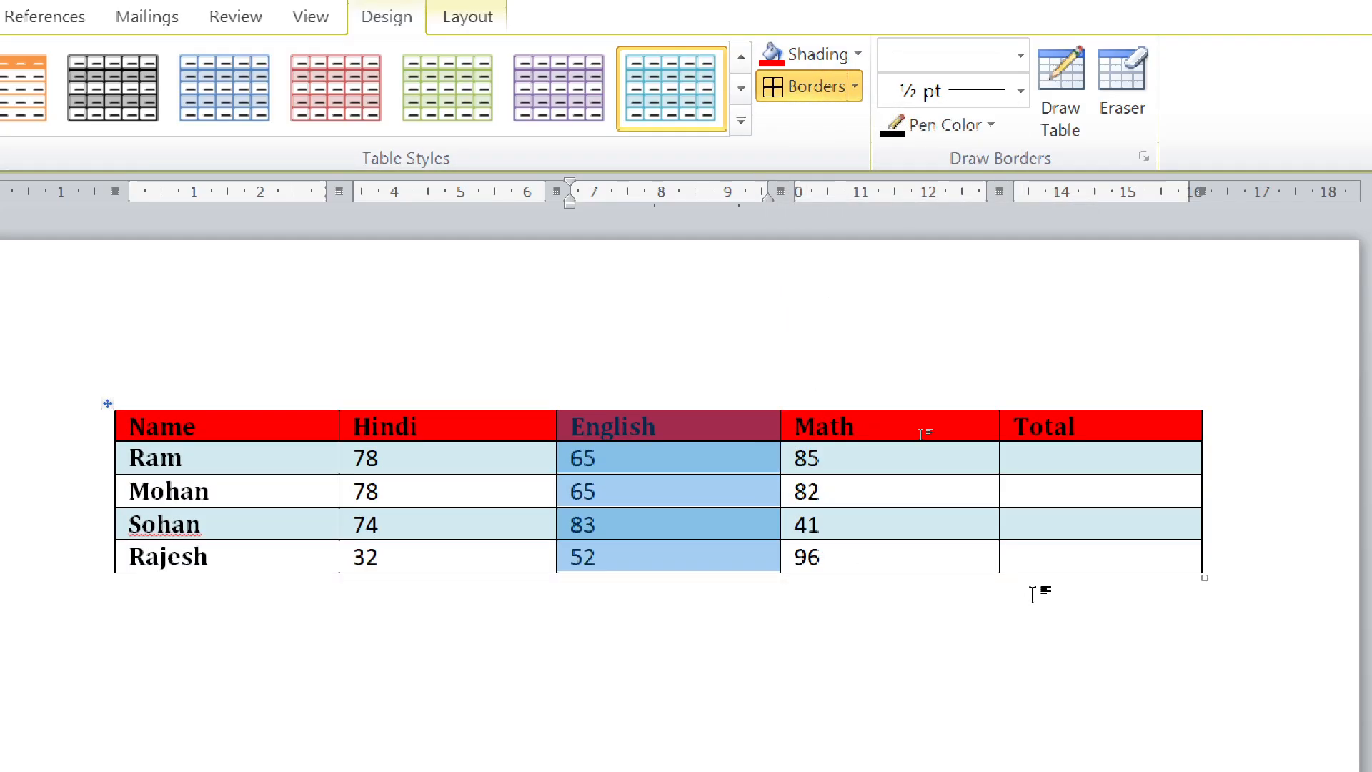
left_click(677, 437)
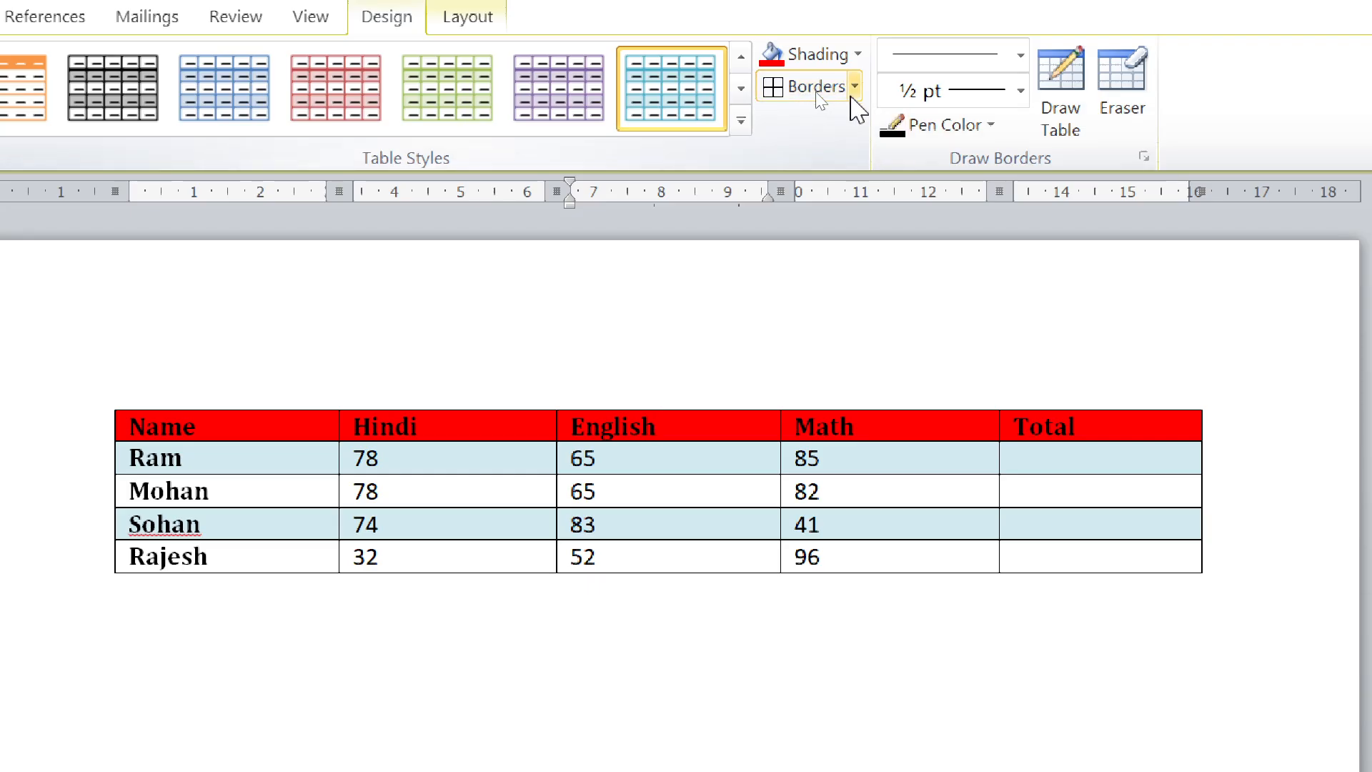
Set No Border on the English header cell only.
left_click(854, 89)
left_click(846, 264)
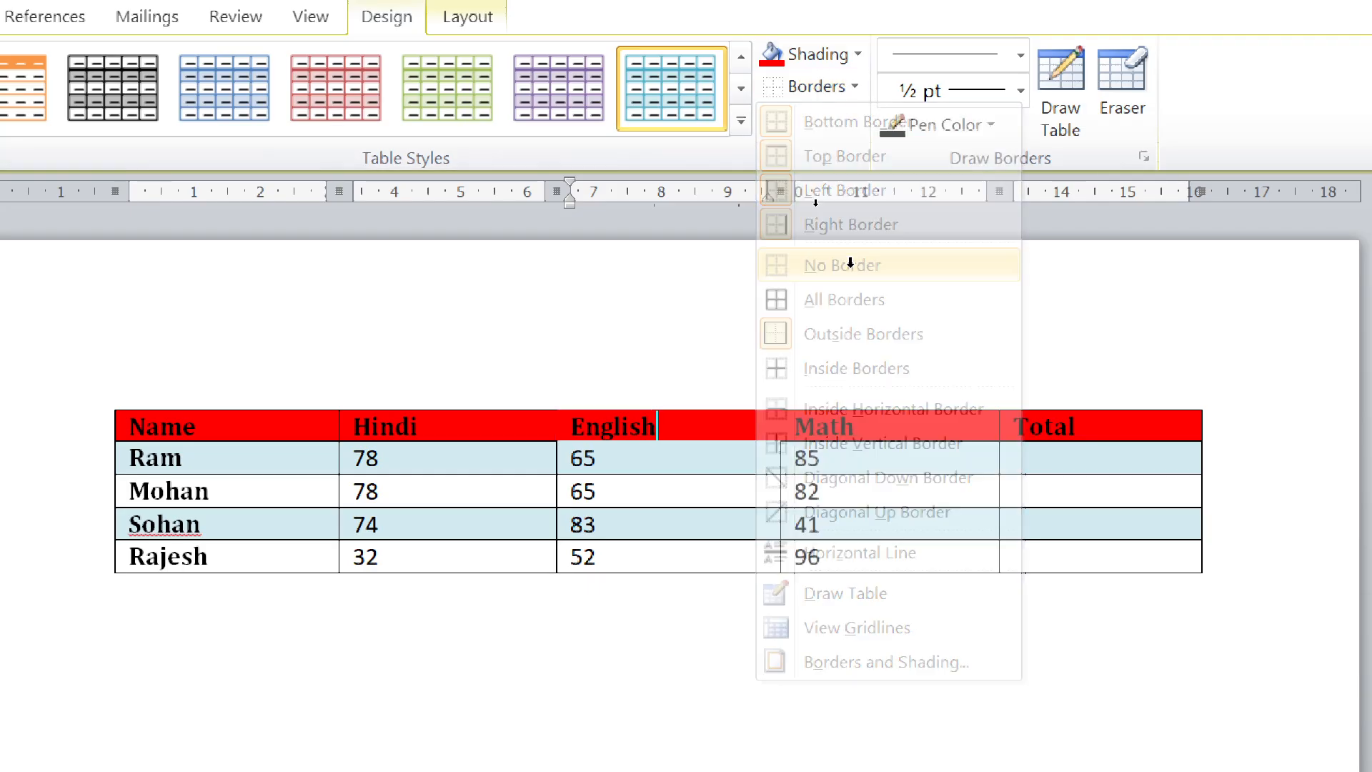
left_click(790, 305)
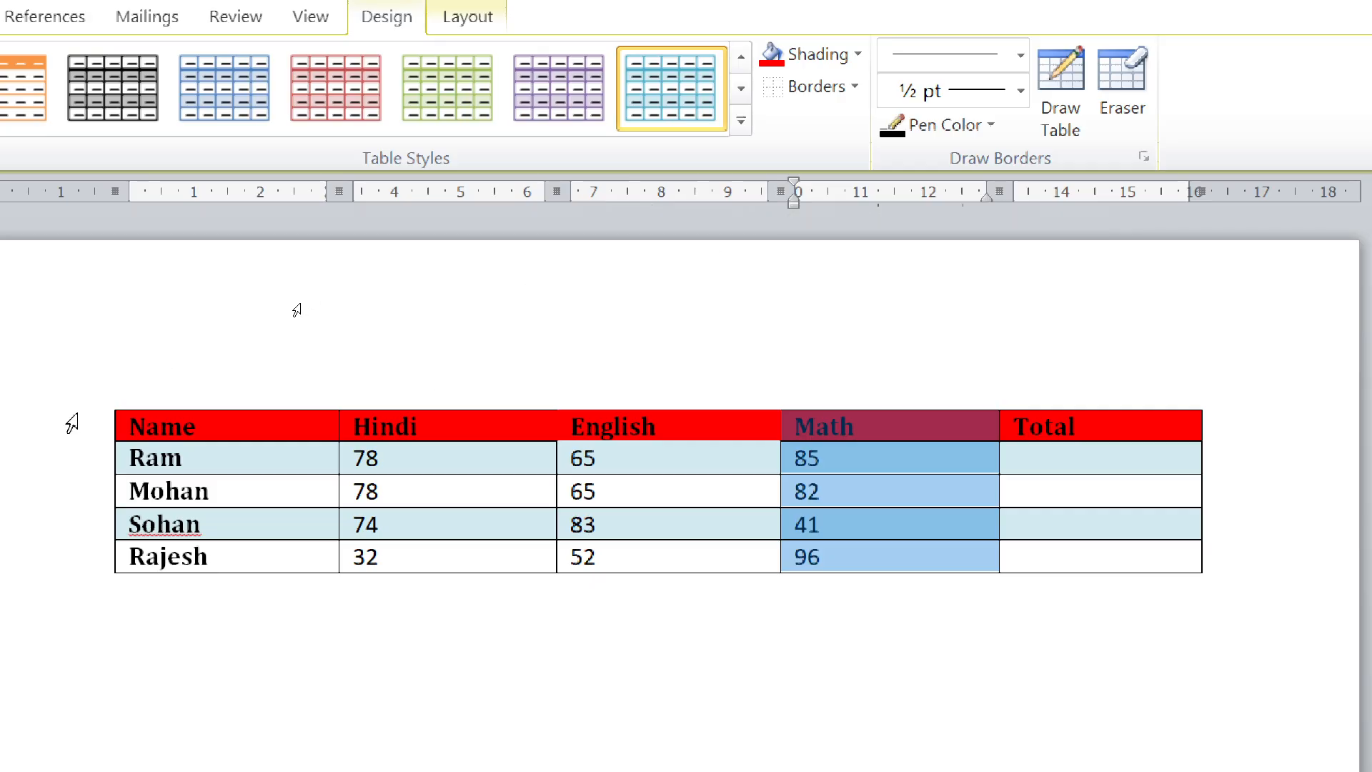
Select the whole marks table, set it to No Border, and reapply All Borders to every cell.
left_click(118, 400)
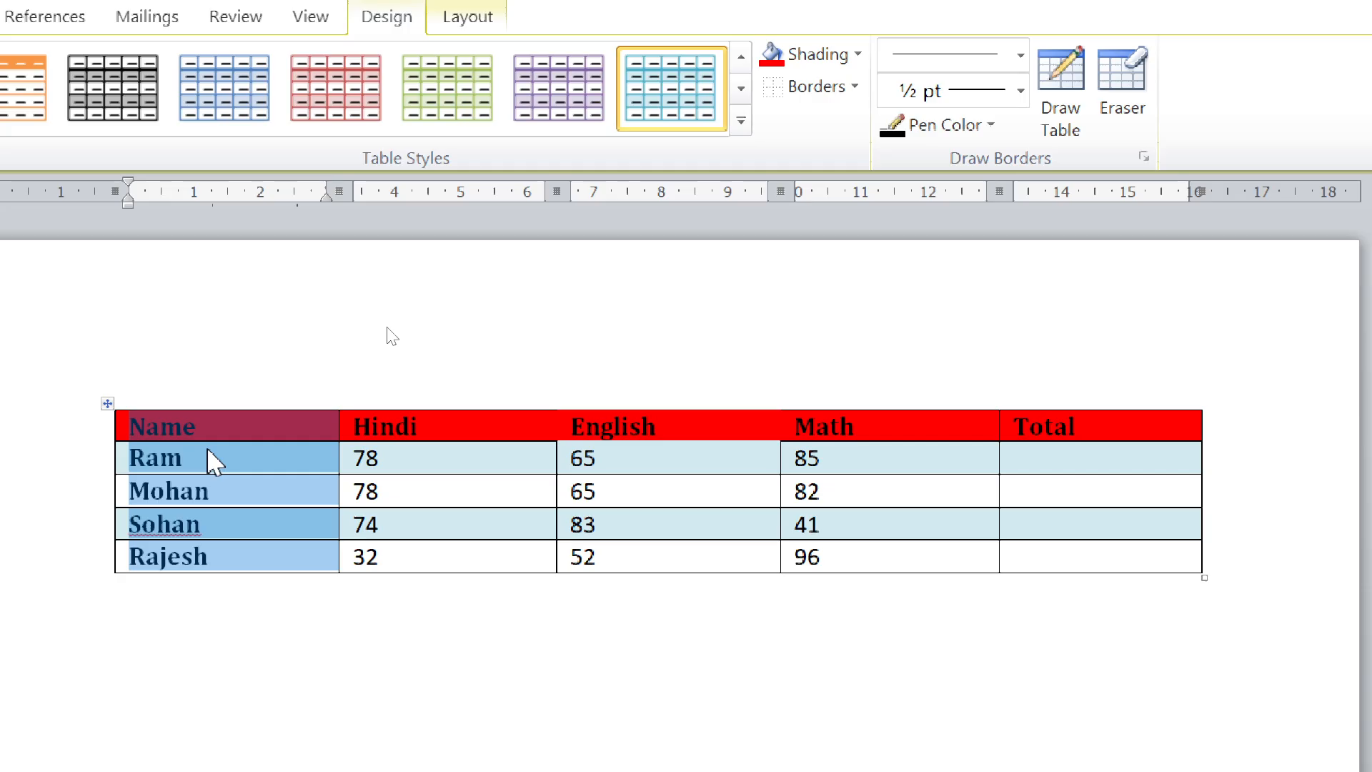
left_click(208, 454)
left_click(125, 405)
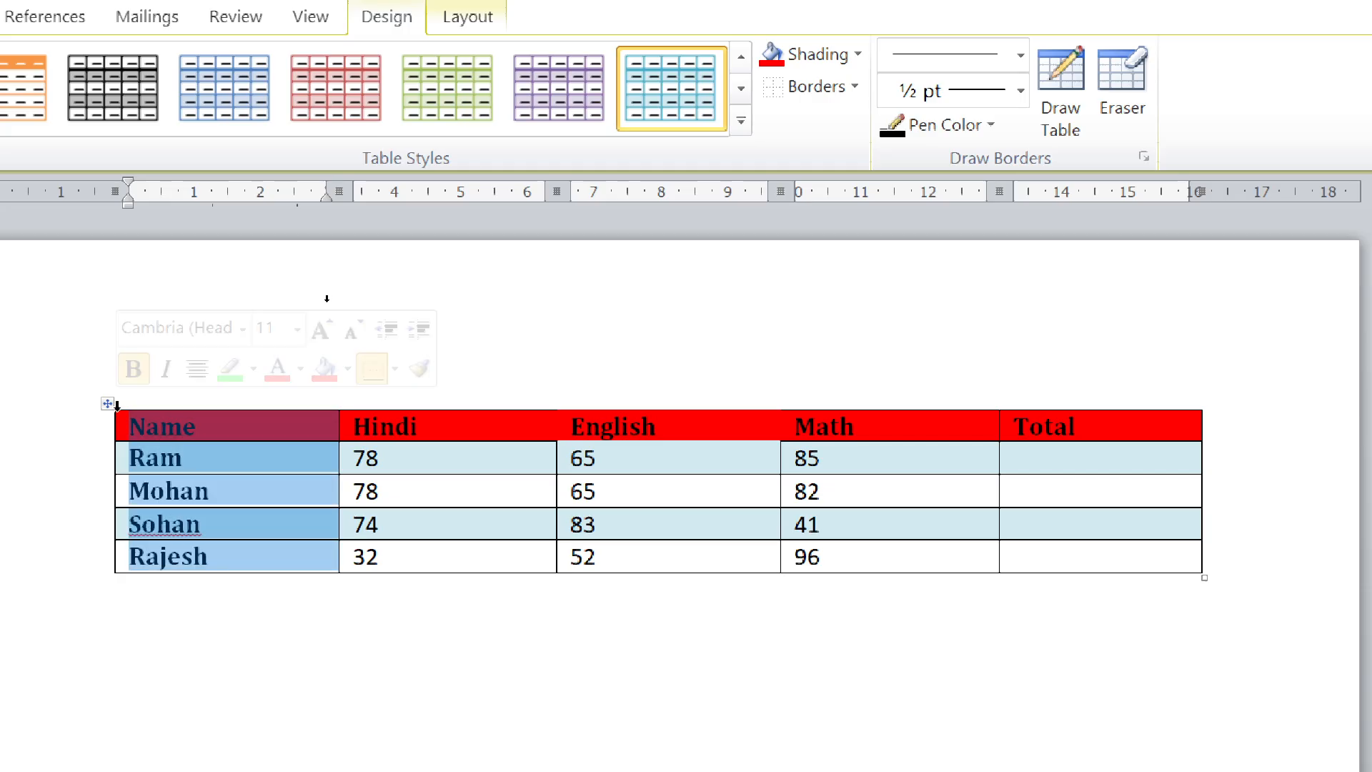
left_click(101, 406)
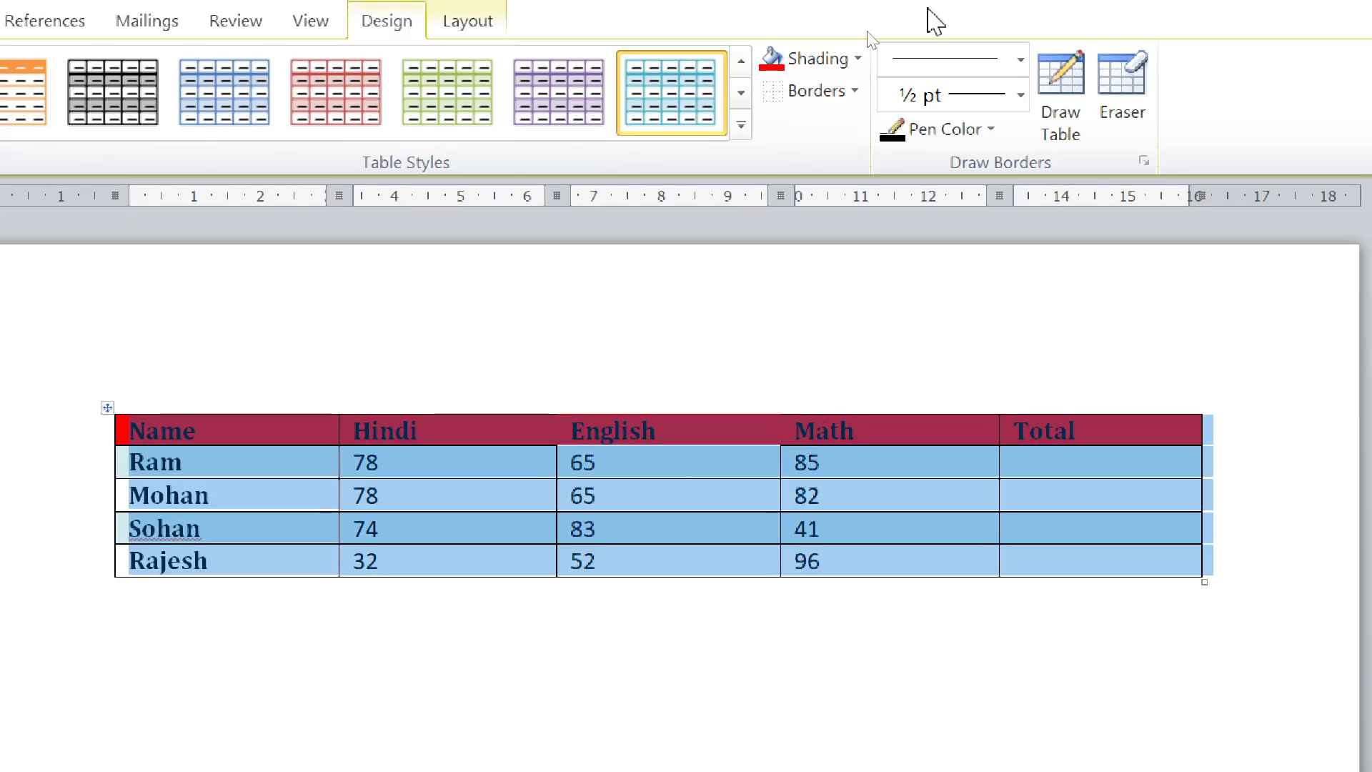
left_click(855, 91)
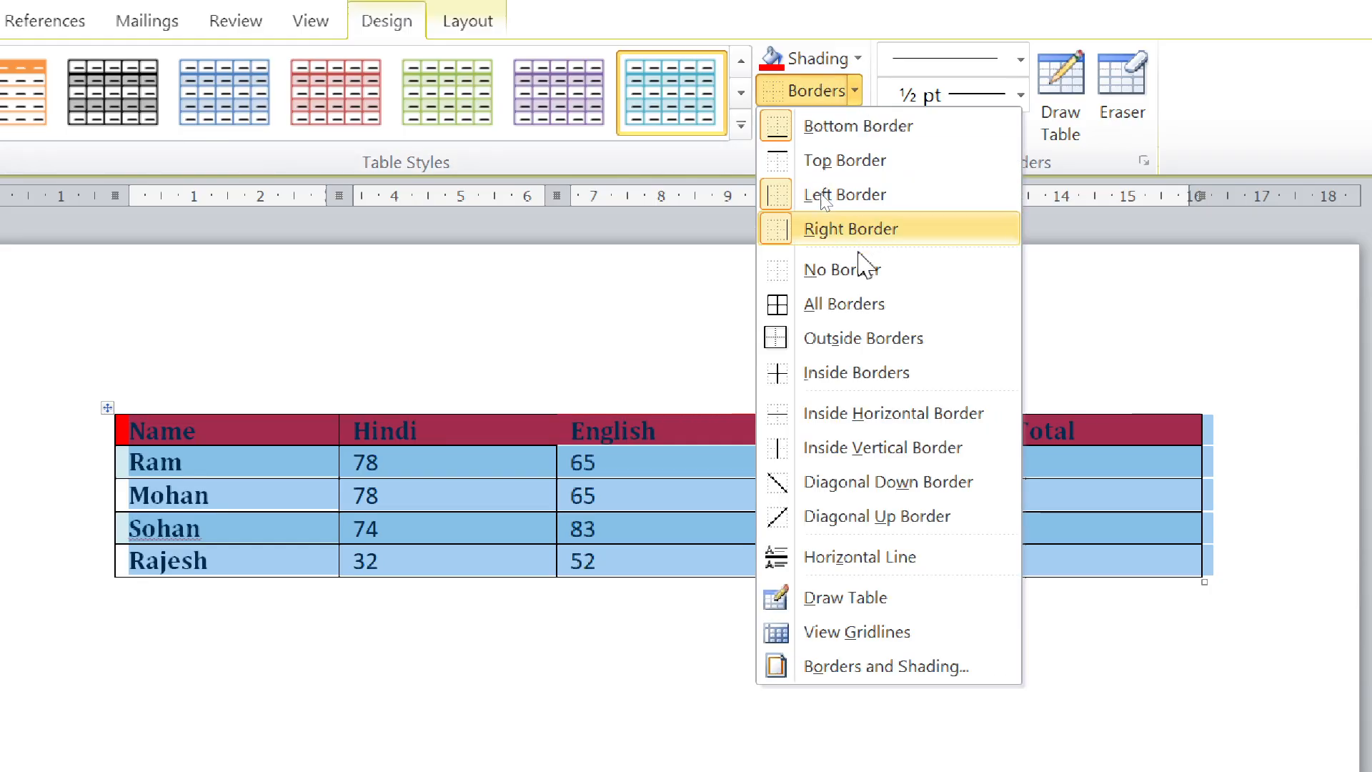
left_click(801, 263)
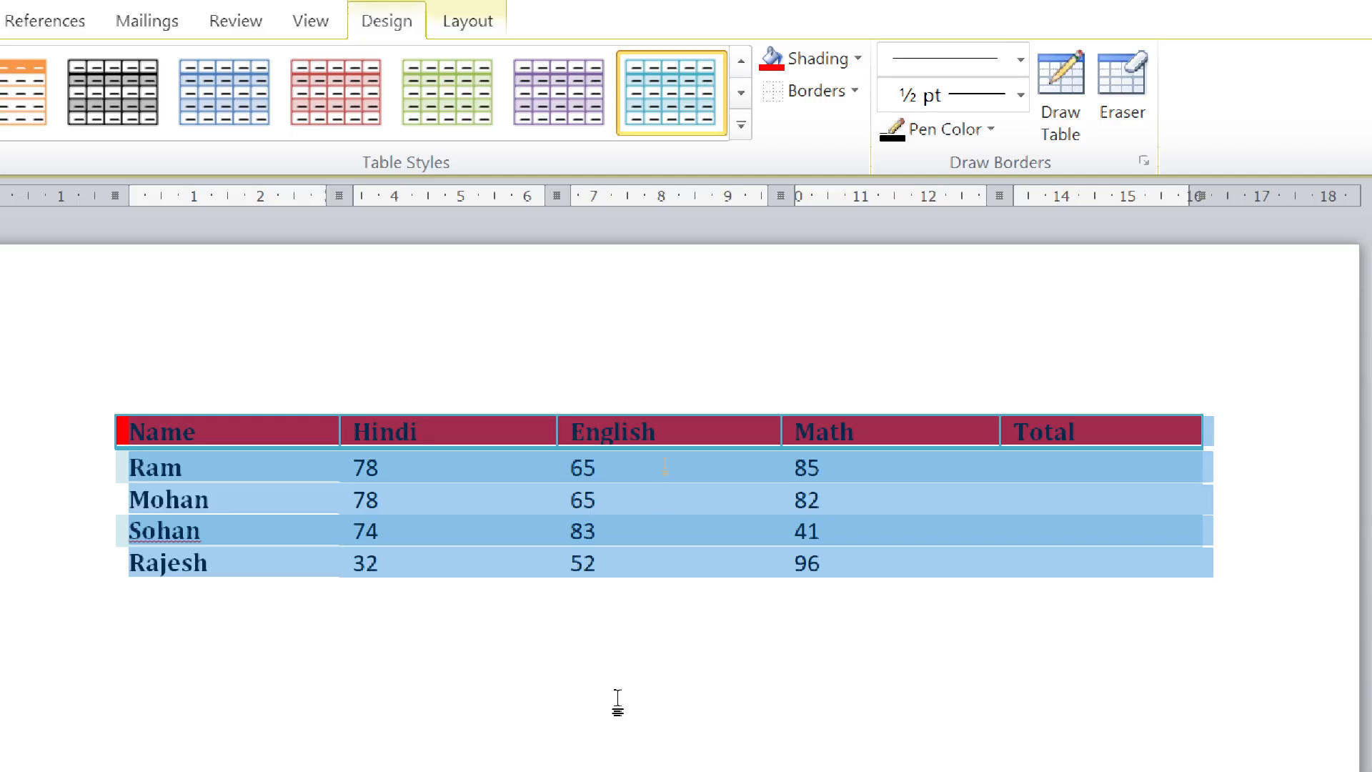
left_click(855, 90)
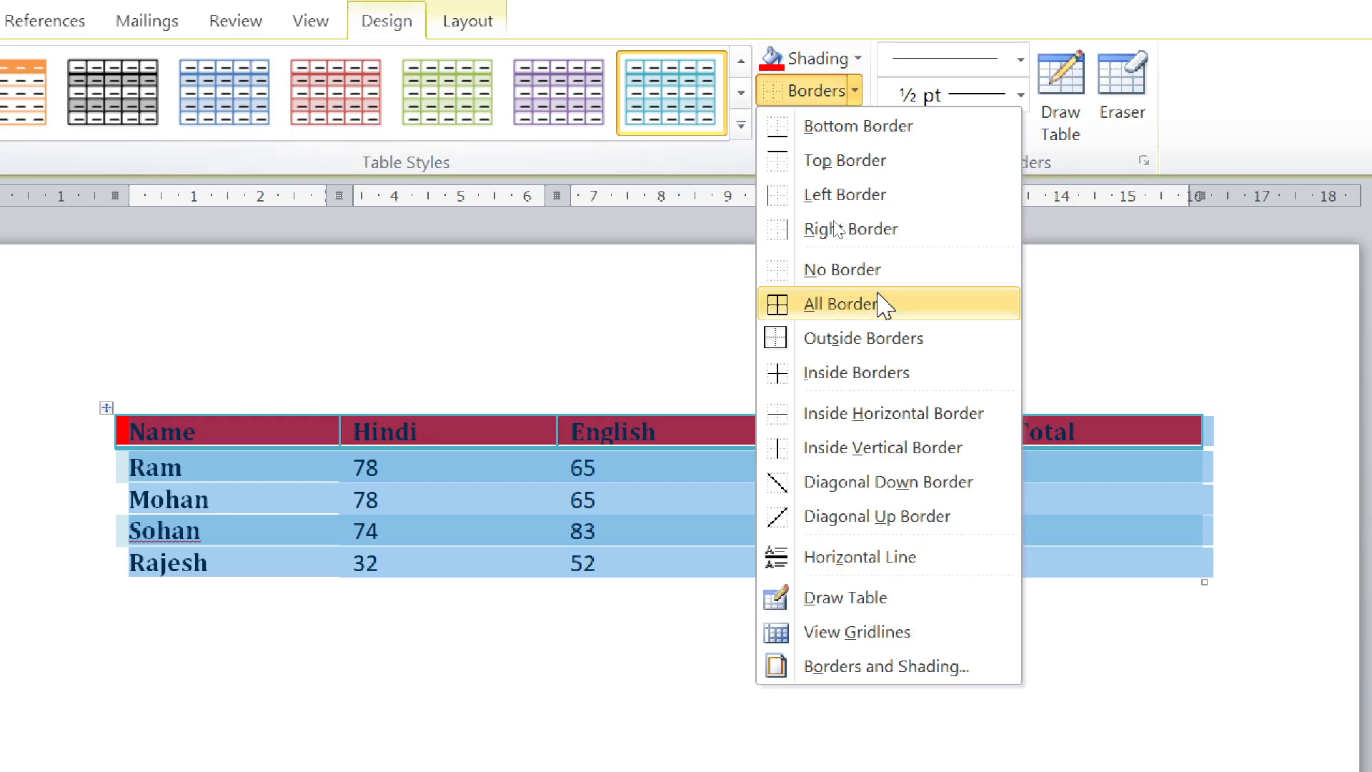
left_click(864, 297)
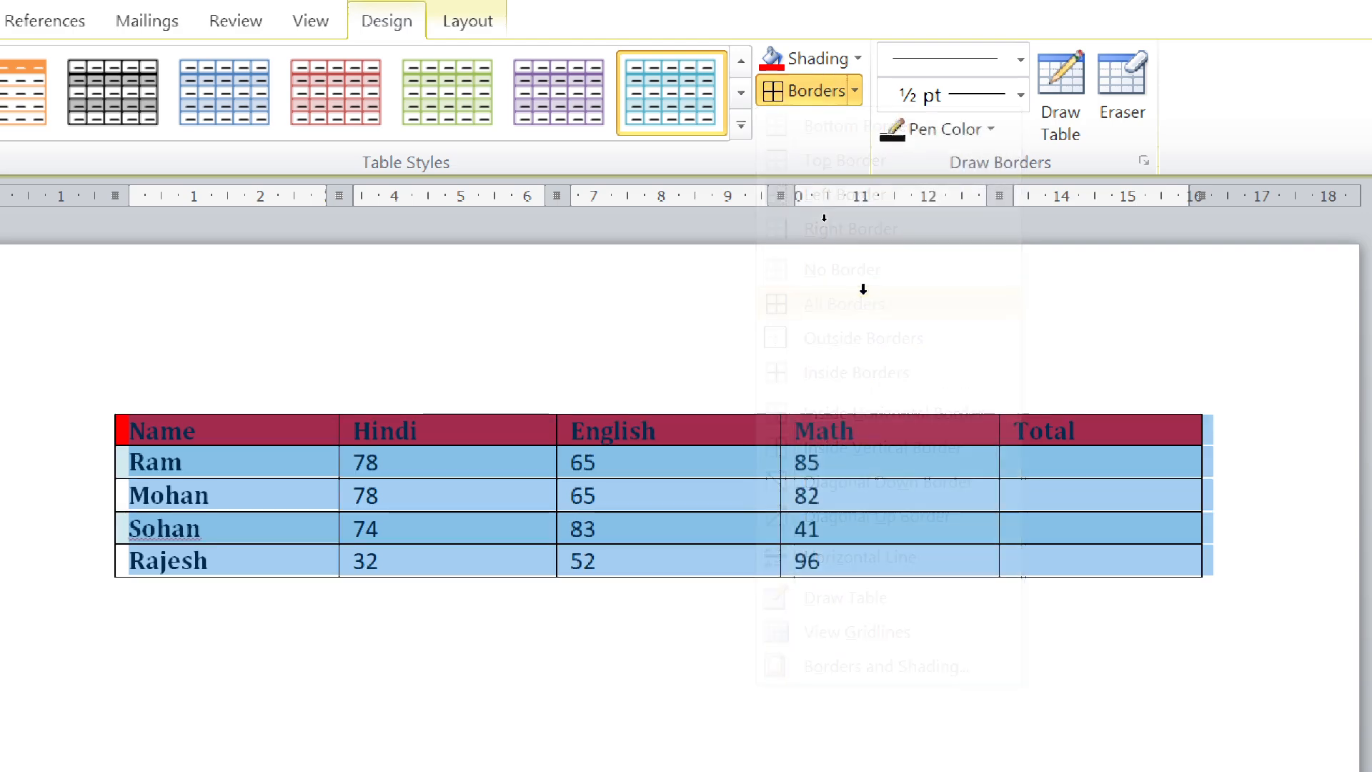
Set the border pen to a triple line style at ½ pt in green.
left_click(775, 330)
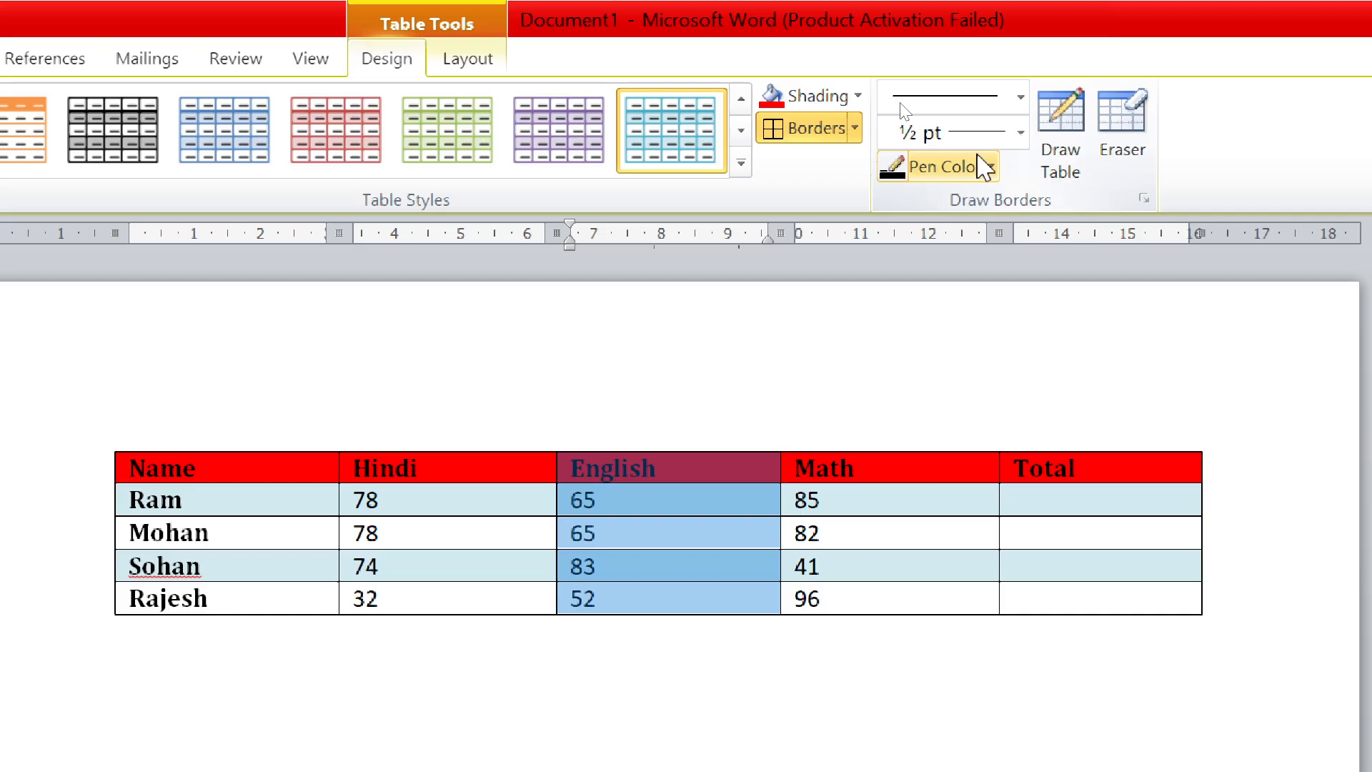
left_click(993, 171)
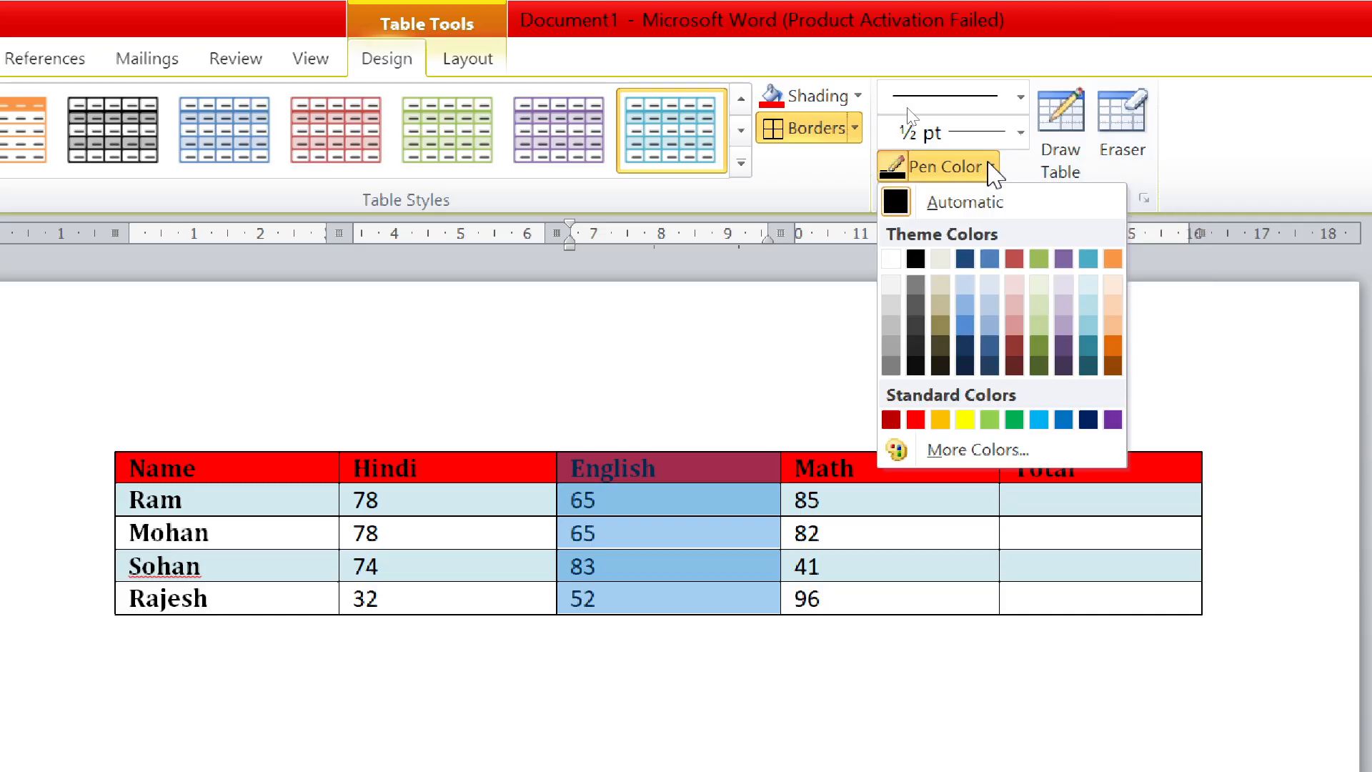
left_click(821, 346)
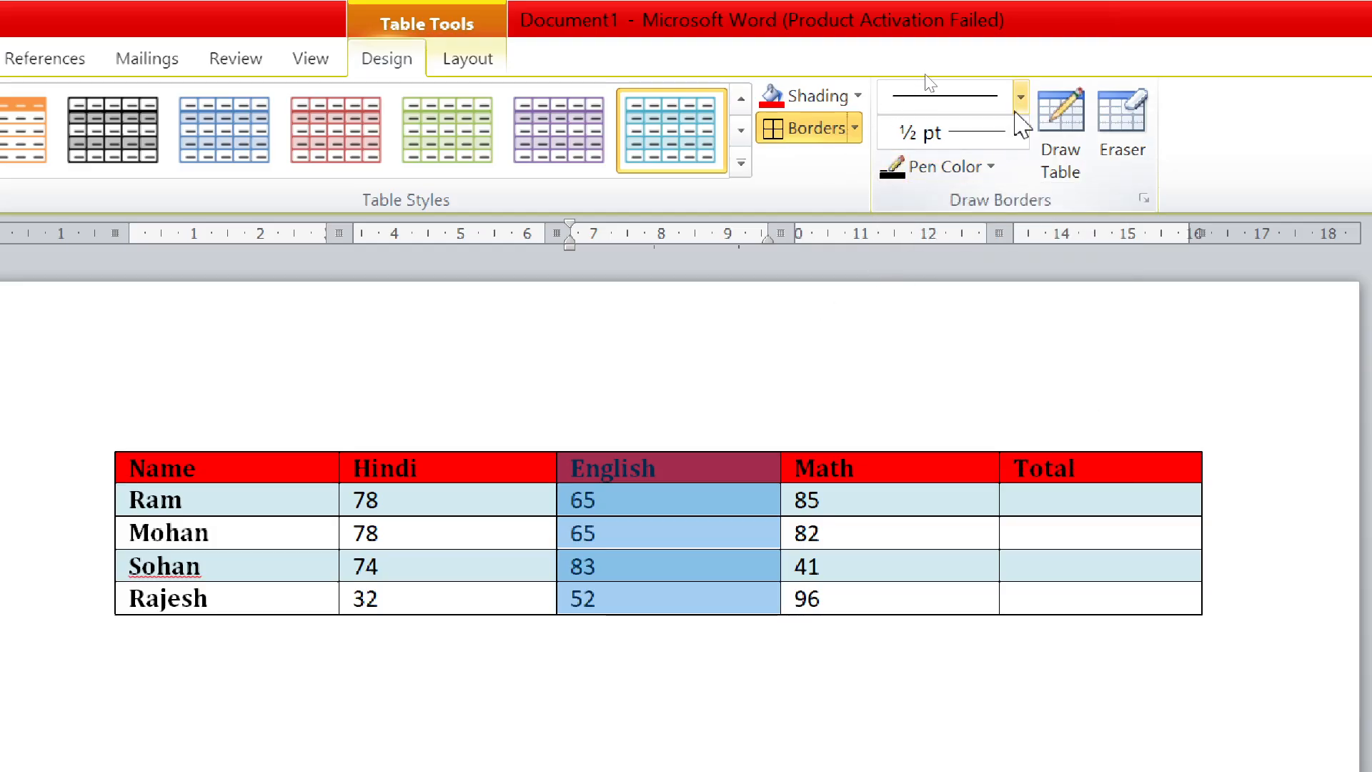
left_click(1019, 99)
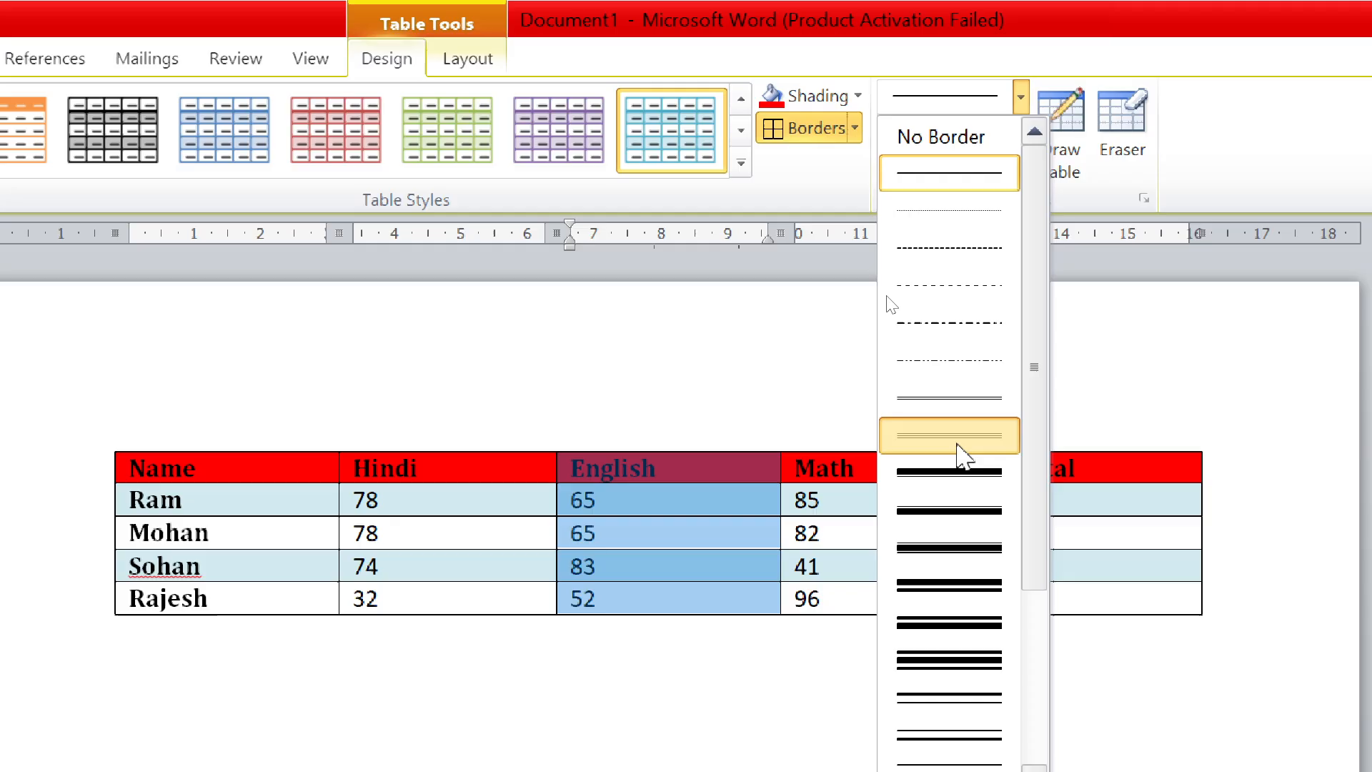
left_click(961, 453)
left_click(993, 170)
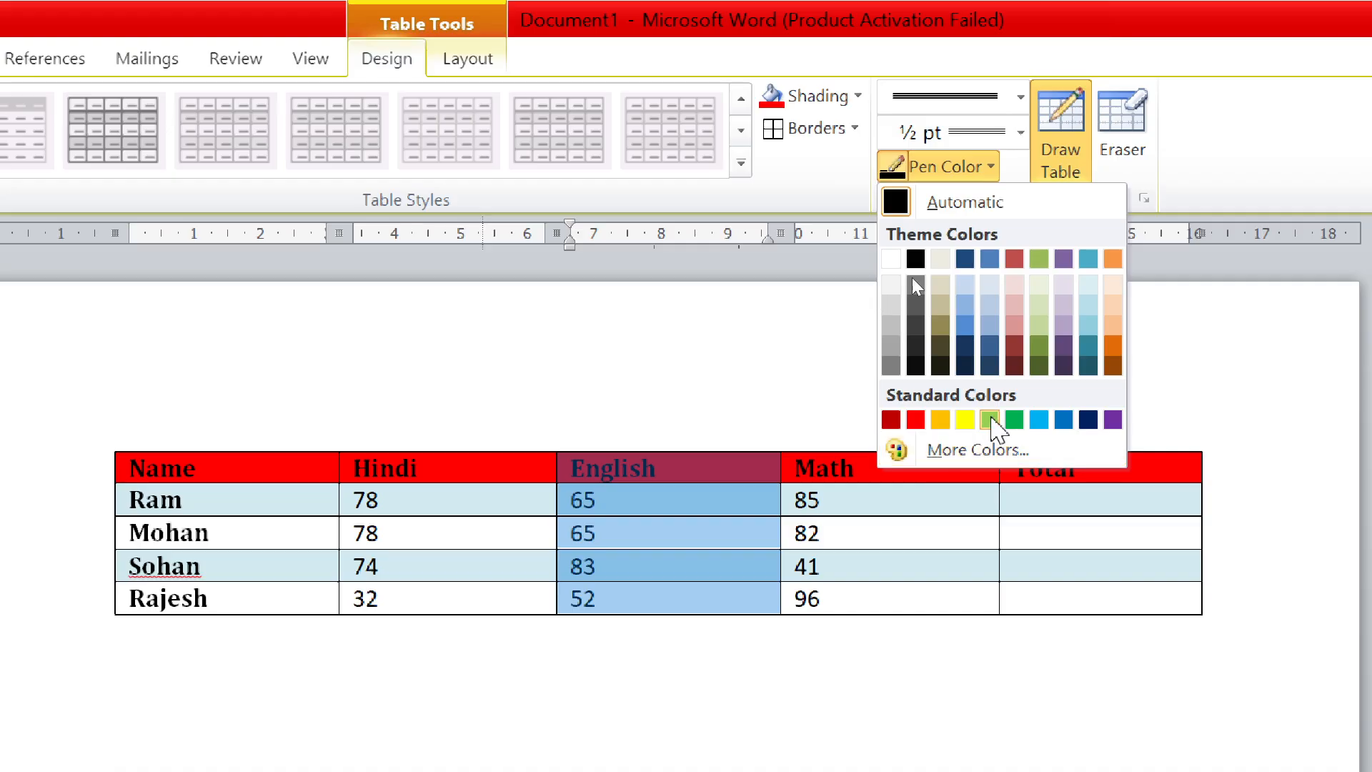
left_click(1014, 422)
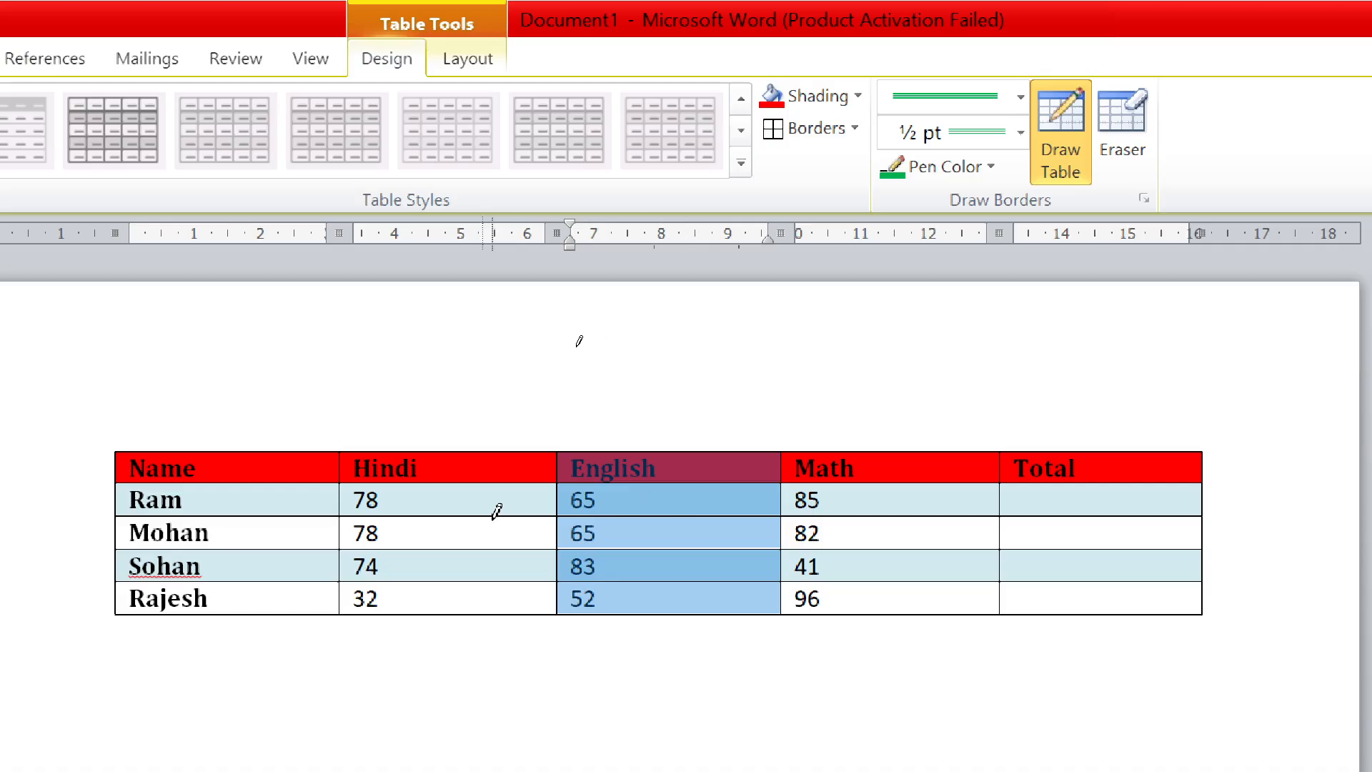
Draw the green triple line along the bottom border of the Name, Hindi, English and Math header cells.
left_click(285, 479)
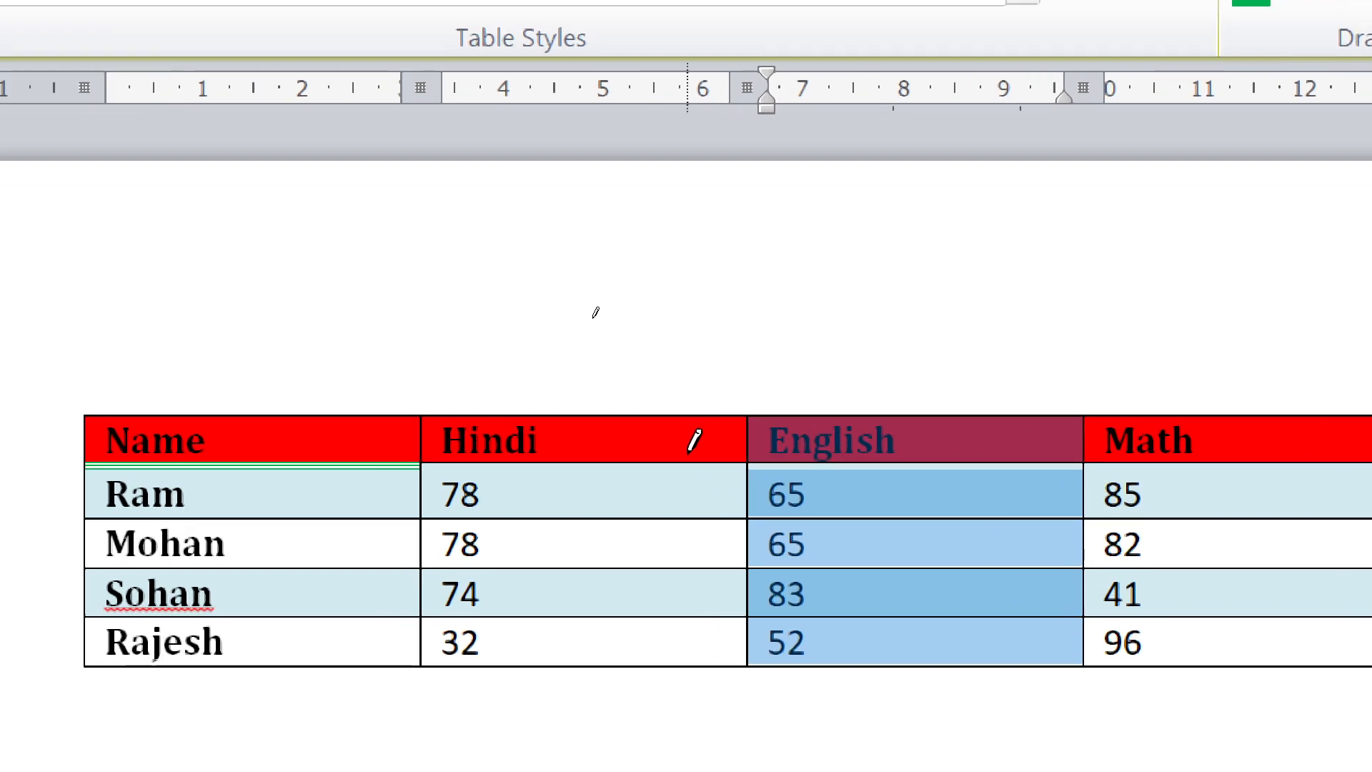
left_click(675, 465)
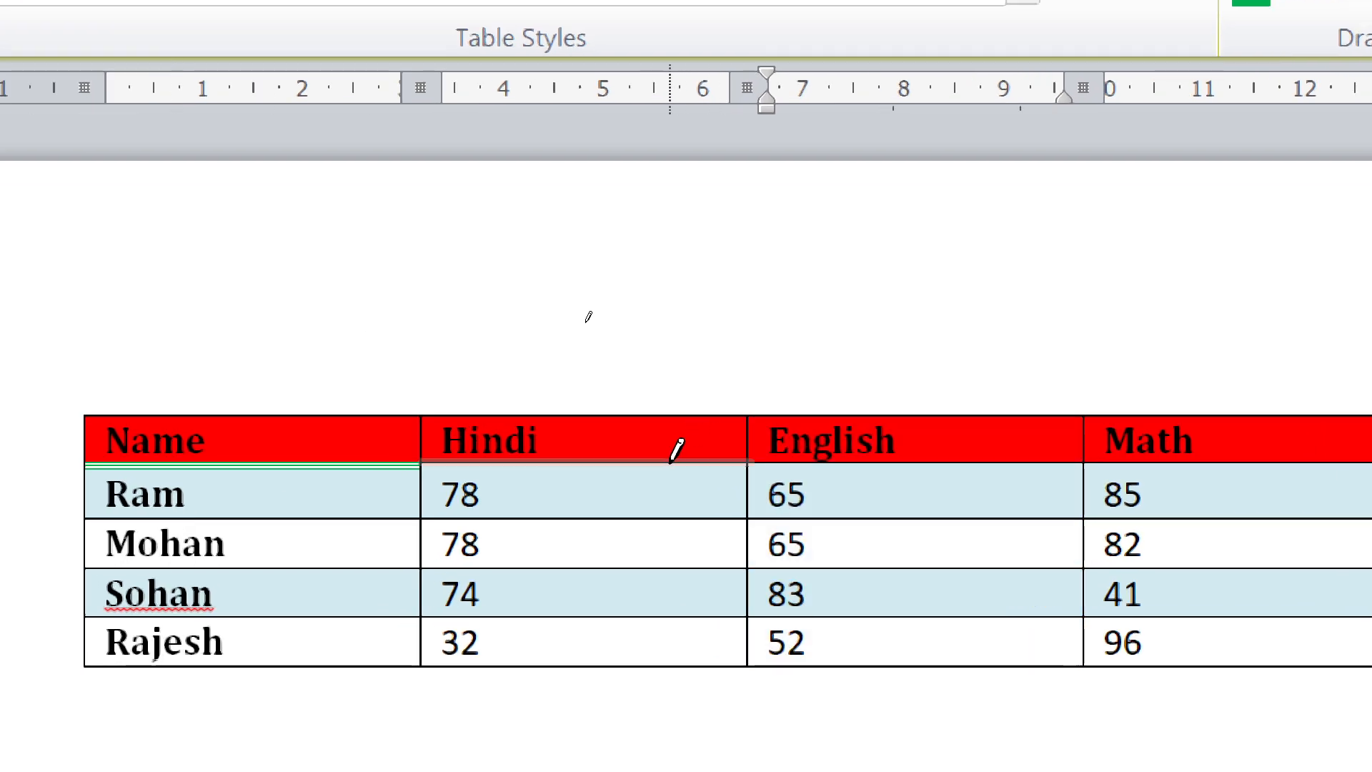
left_click(886, 462)
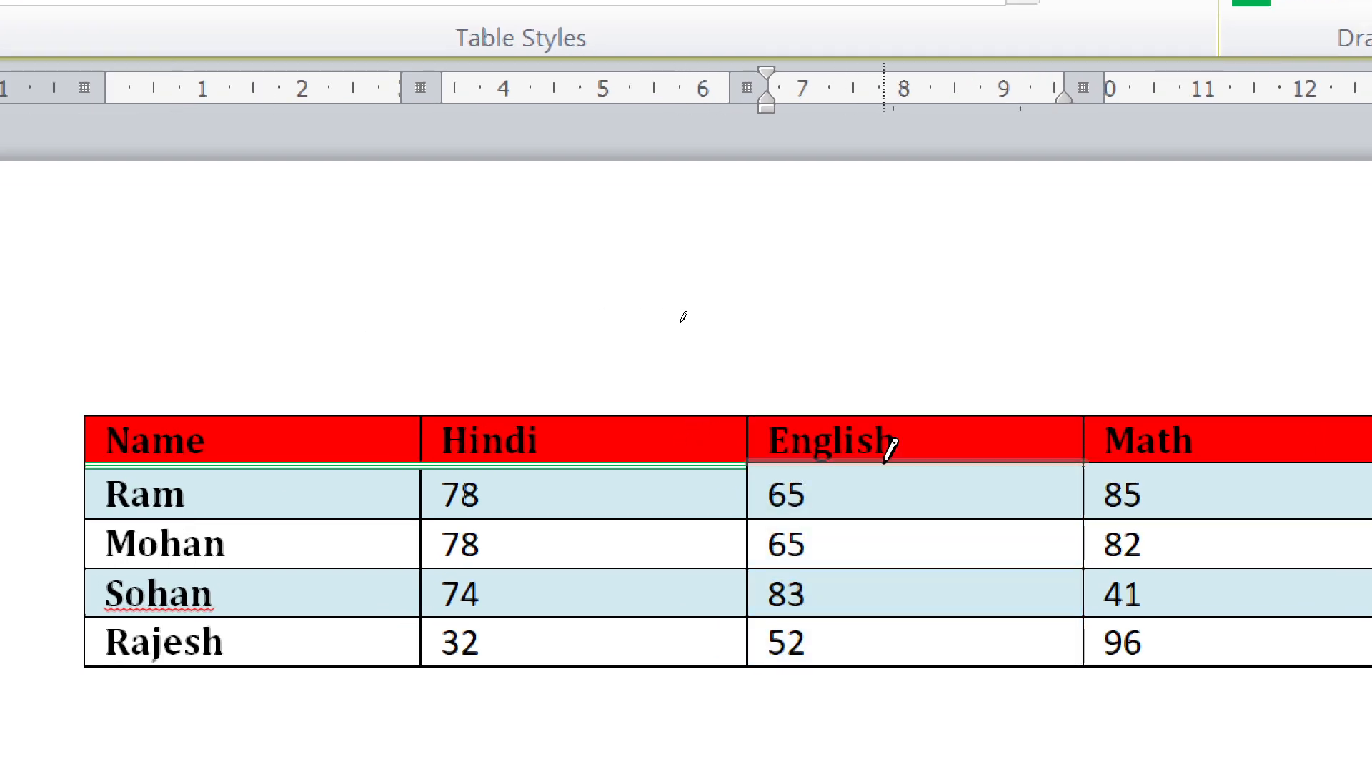
left_click(1237, 461)
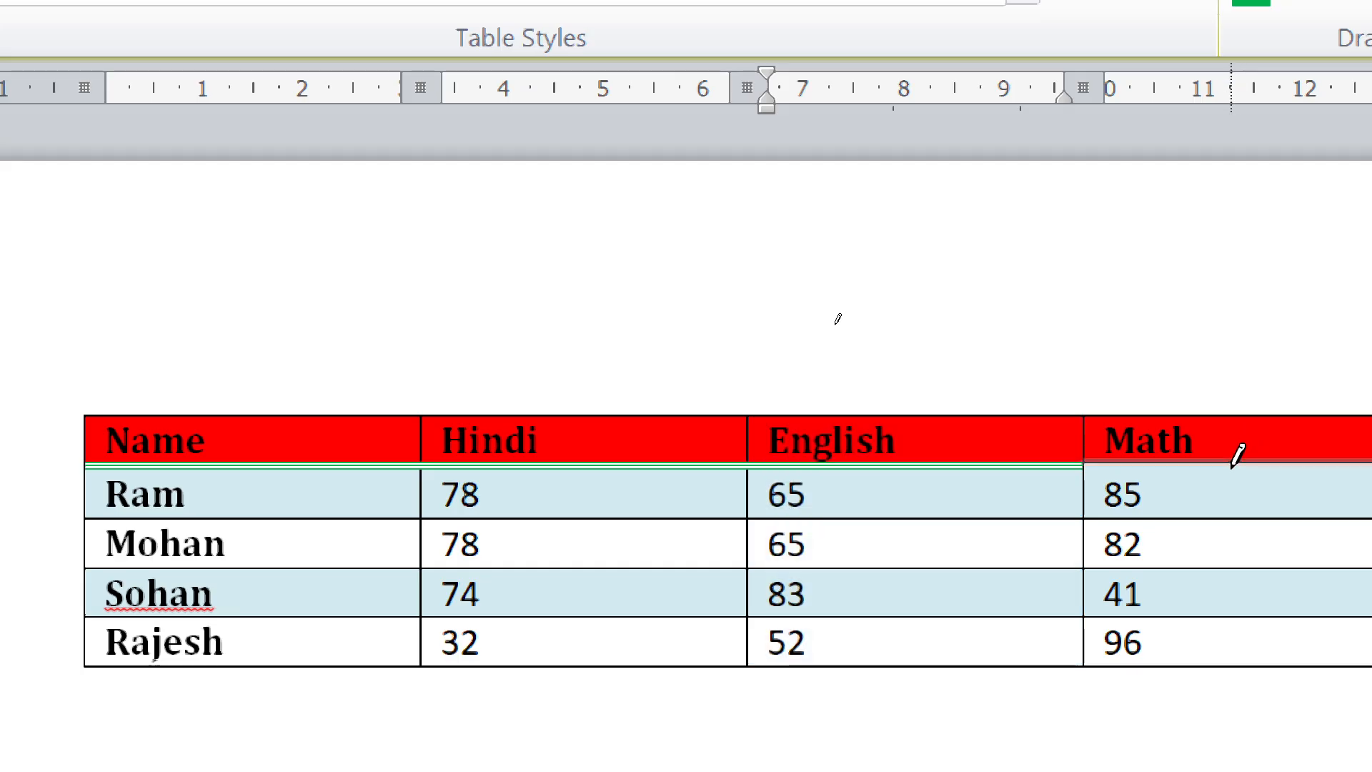
Draw the green triple line on the bottom, left and right borders of the Hindi mark cell in the first student's row.
left_click(574, 521)
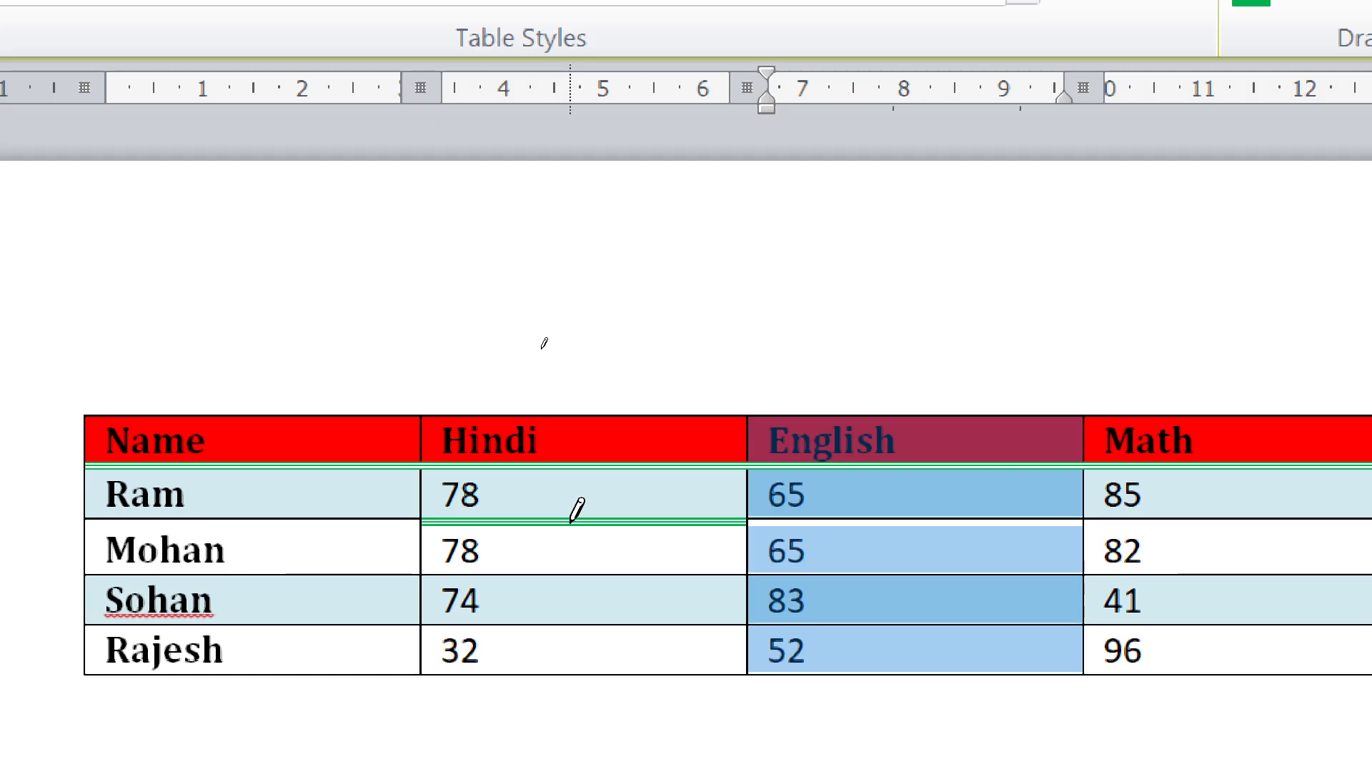
left_click(423, 496)
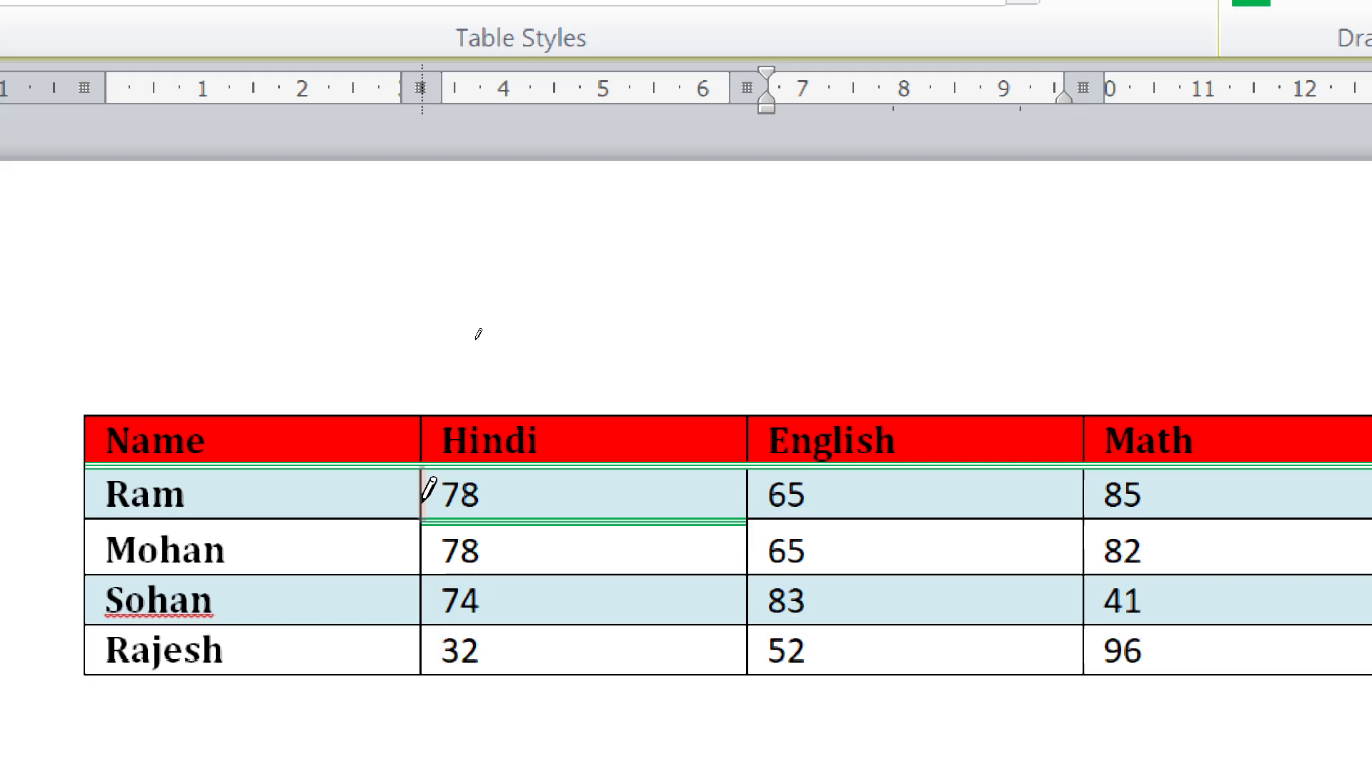
left_click(750, 492)
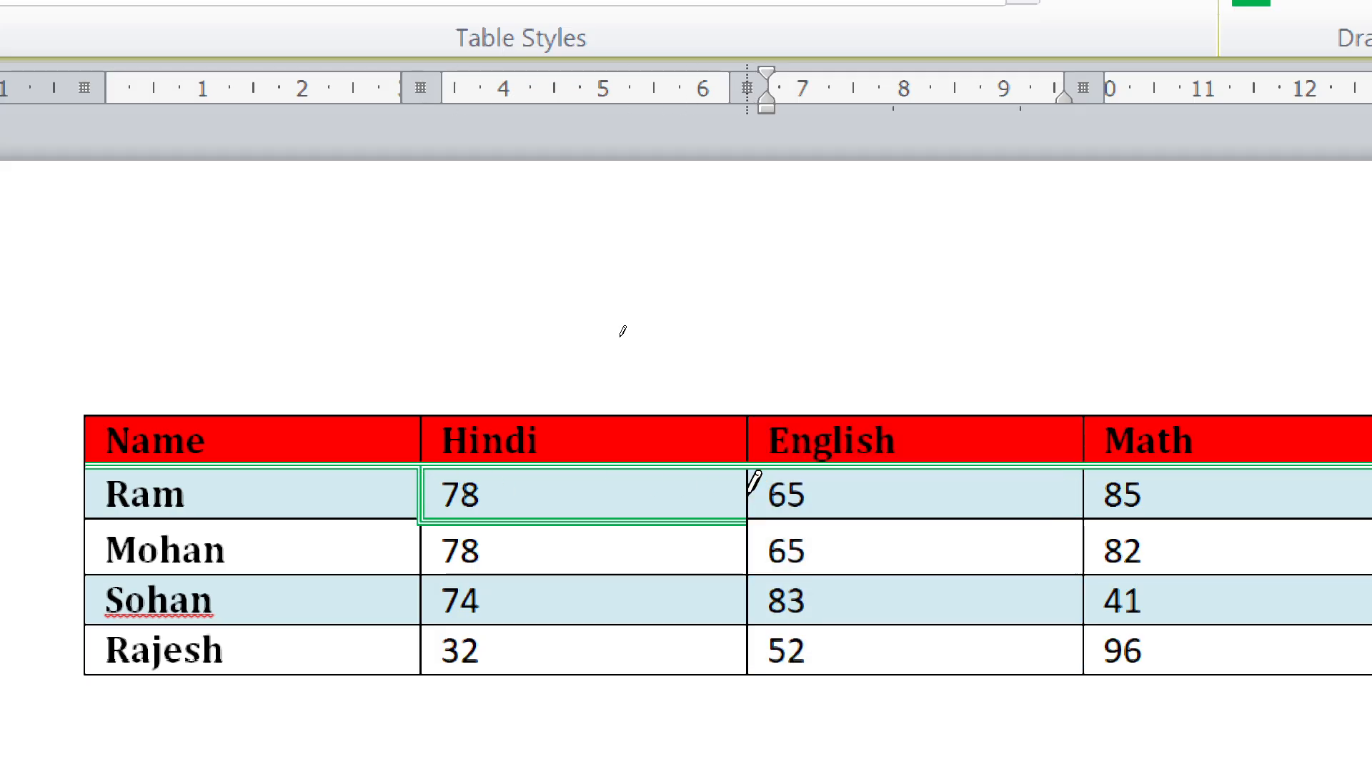
left_click(492, 428)
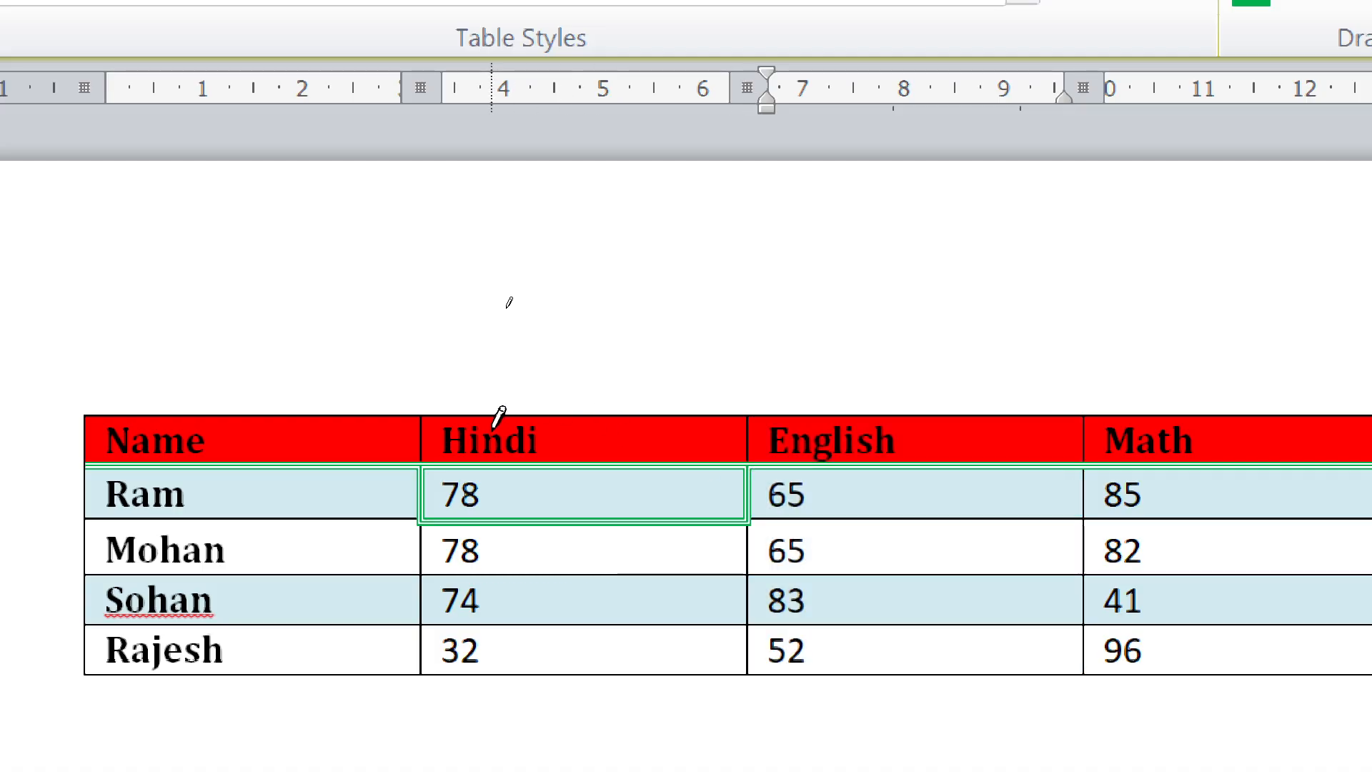
left_click(421, 427)
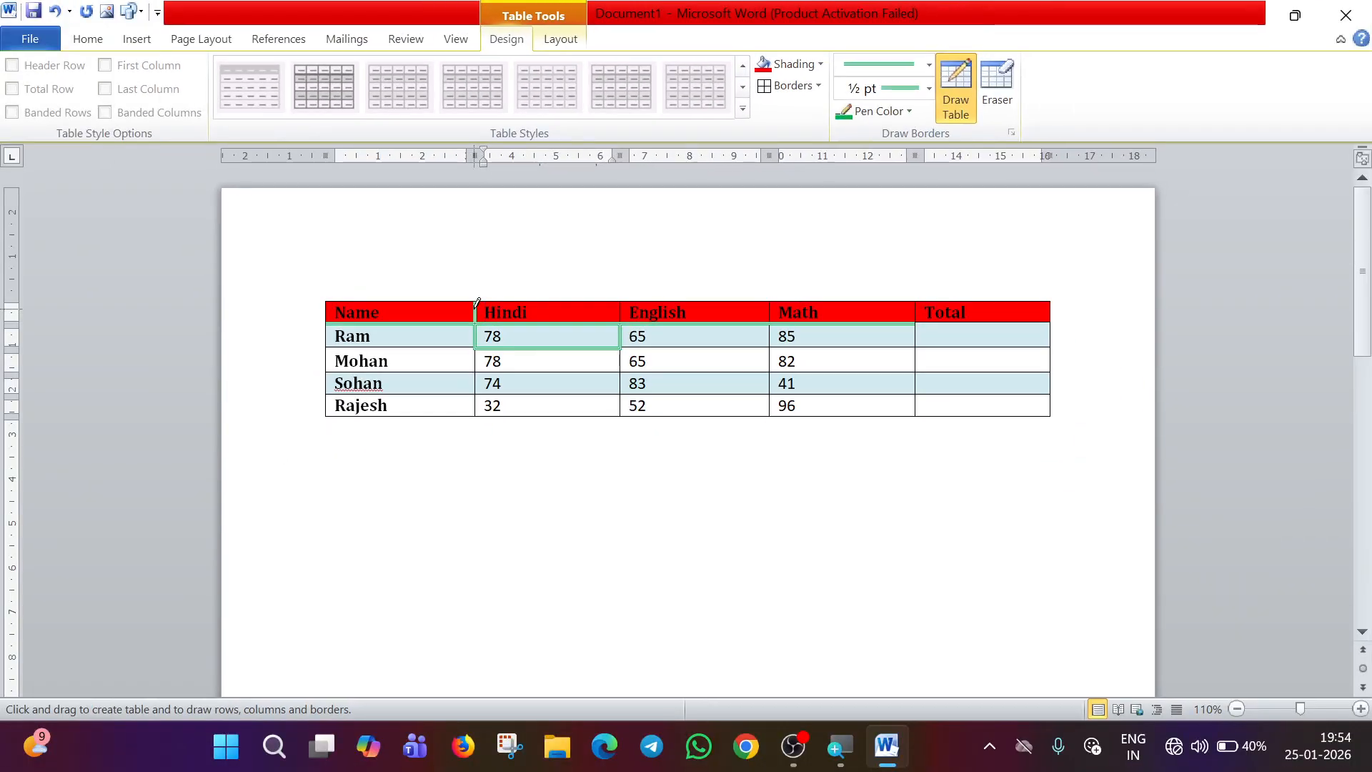
Stop drawing borders, undo the recent border strokes, and redo only those beneath the header row.
key("Escape")
key("ctrl+z")
key("ctrl+z")
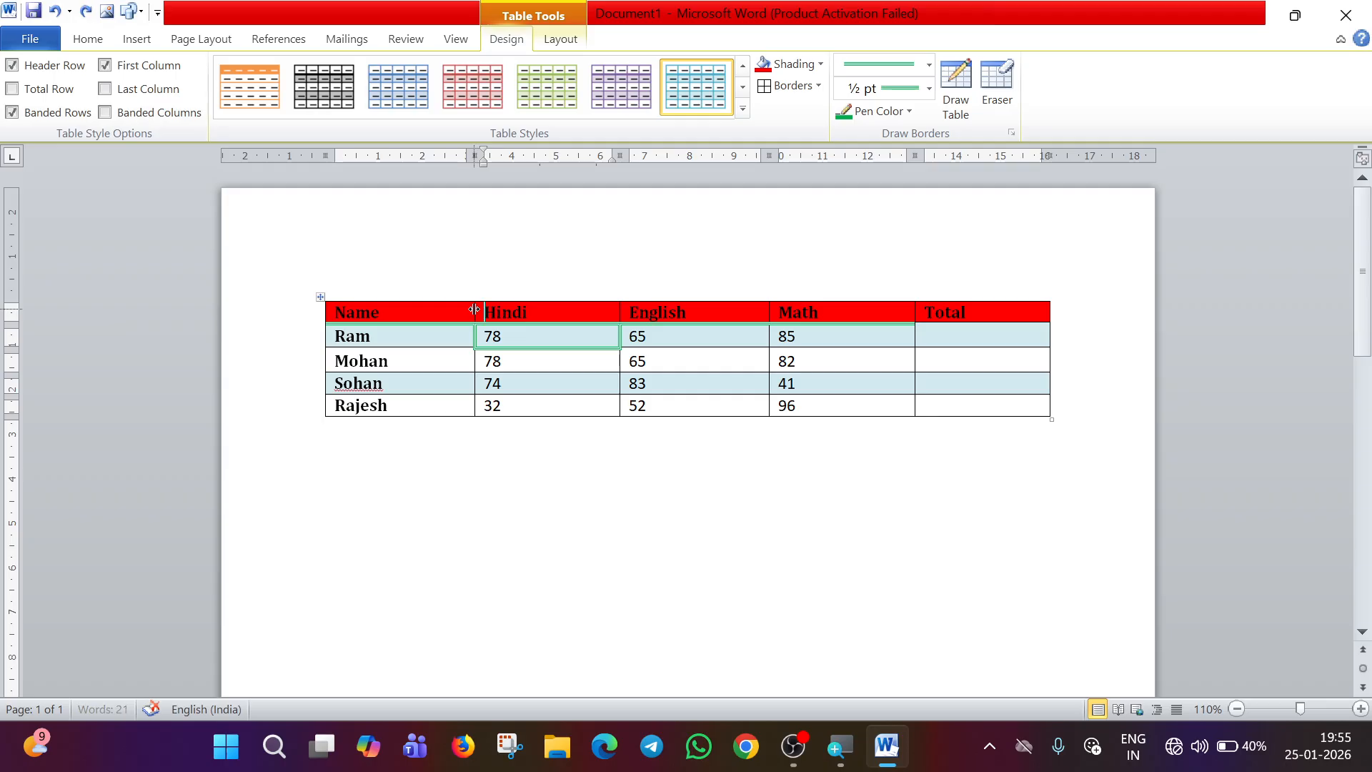
key("ctrl+z")
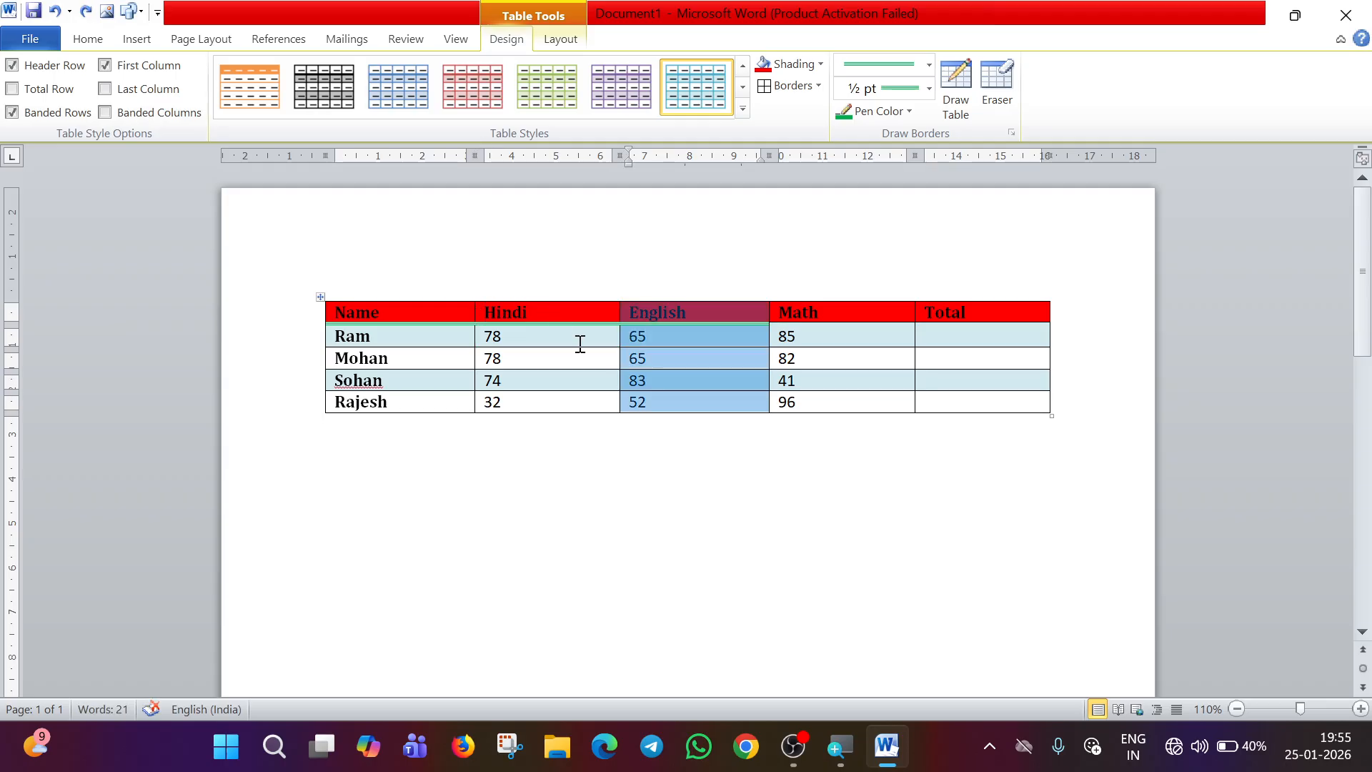
key("ctrl+z")
key("ctrl+z")
key("ctrl+z")
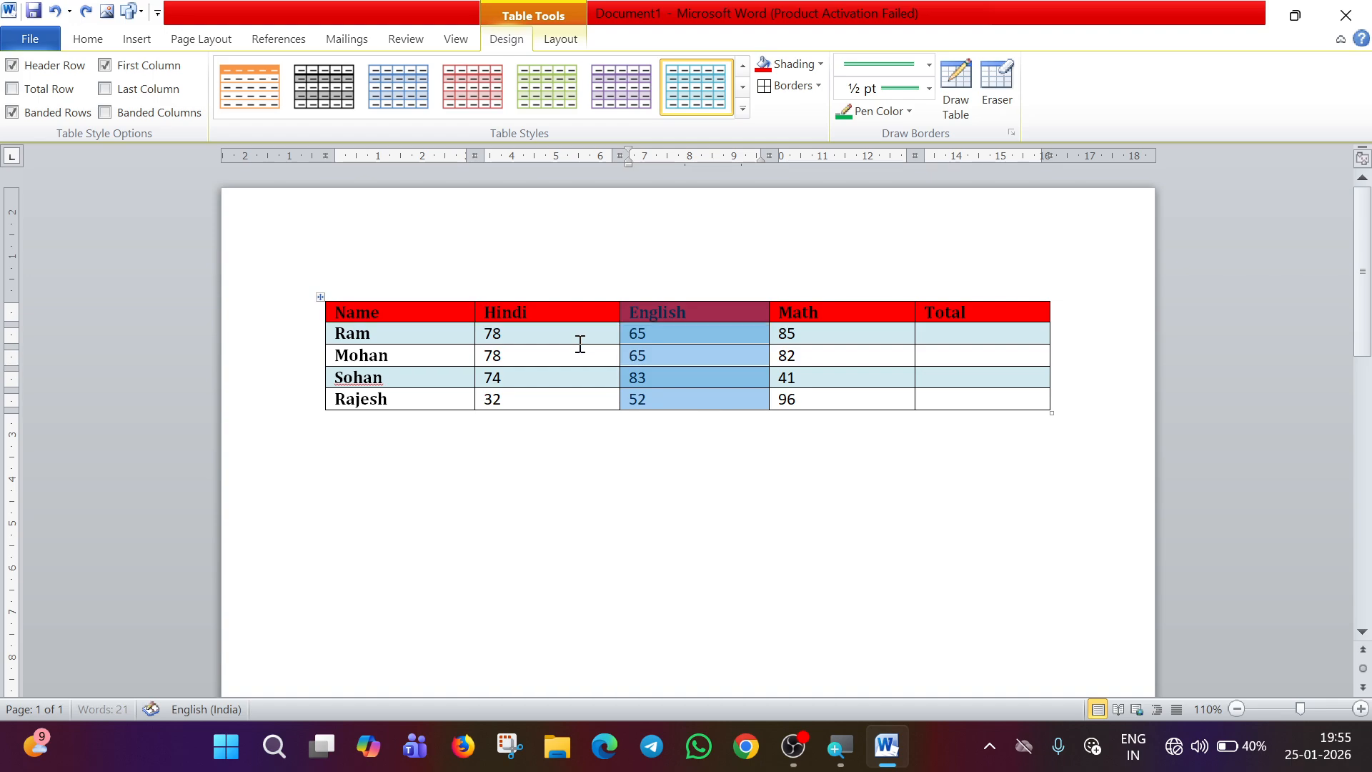
key("ctrl+y")
key("ctrl+y")
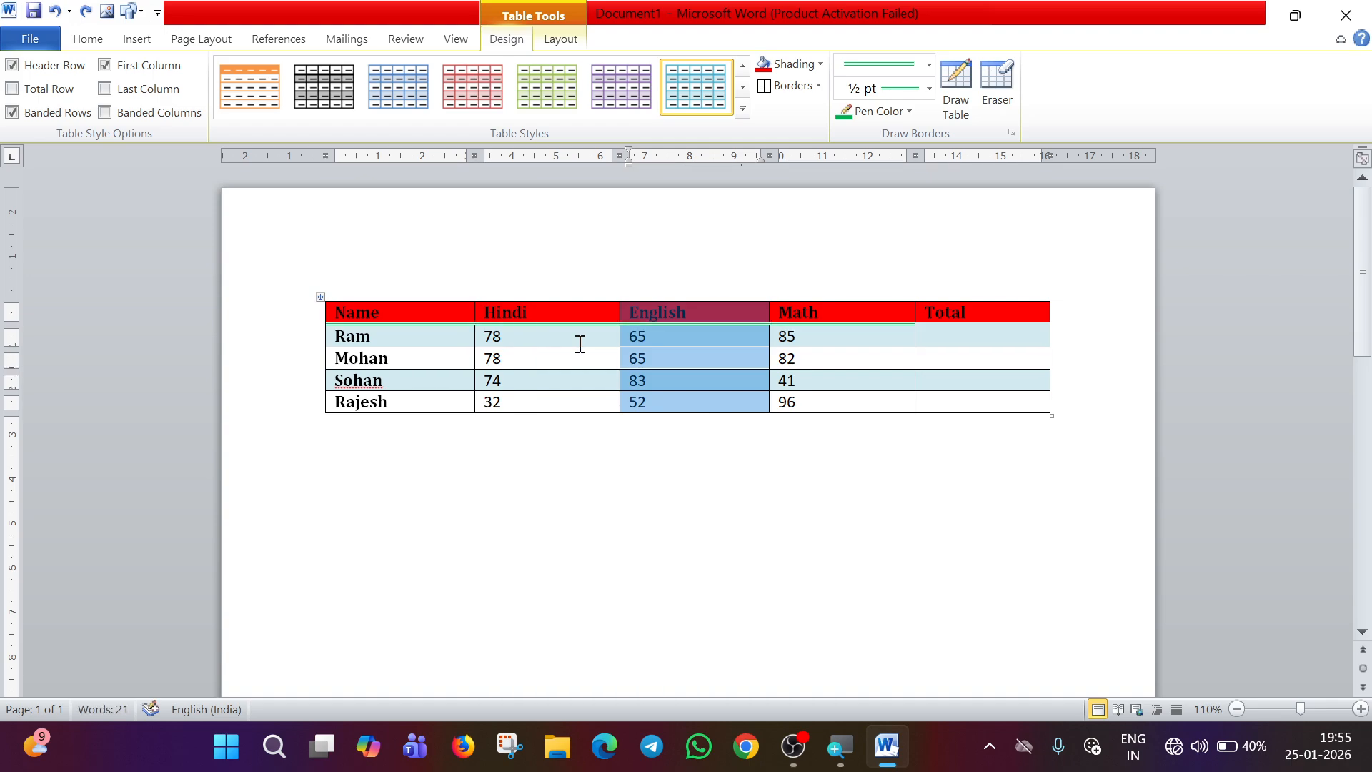
Erase the border between the English header and the first student's English mark, then undo the erasure.
left_click(737, 307)
left_click(791, 295)
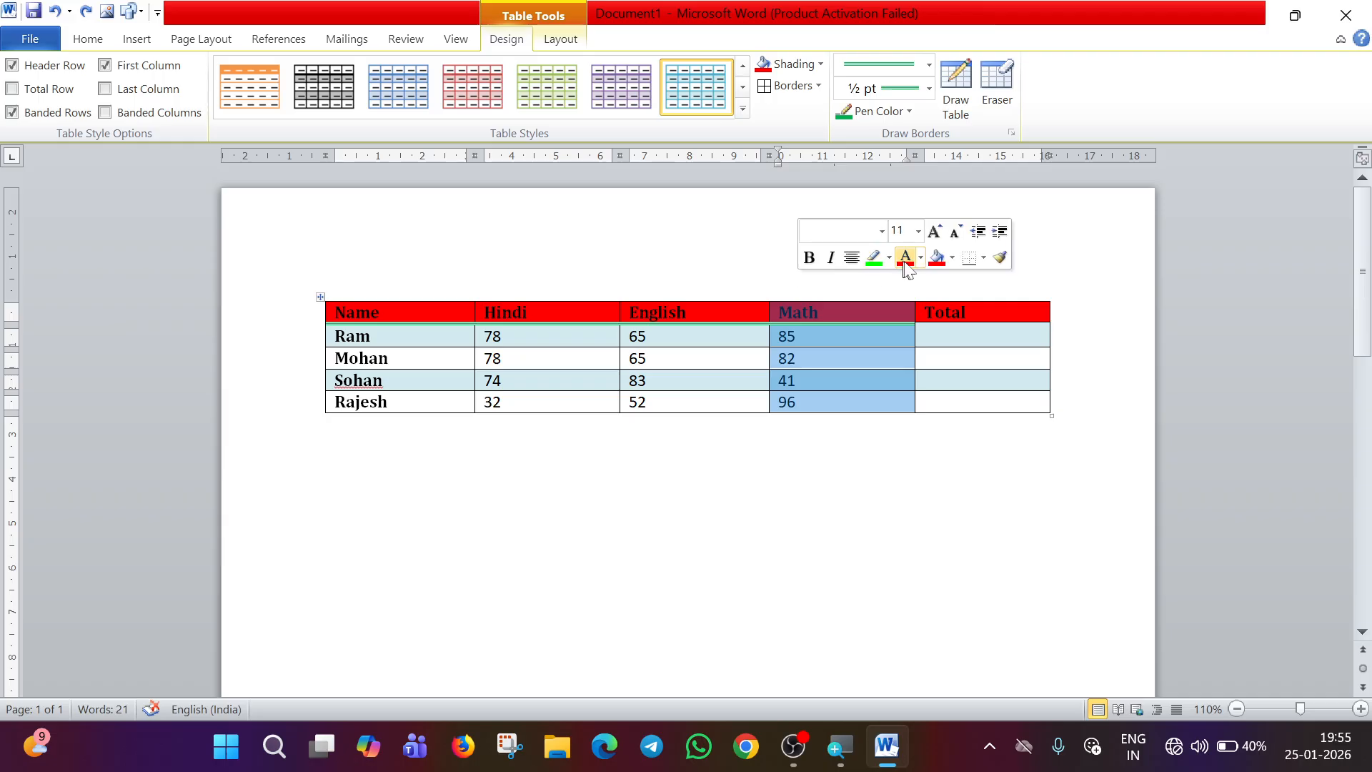
left_click(1023, 295)
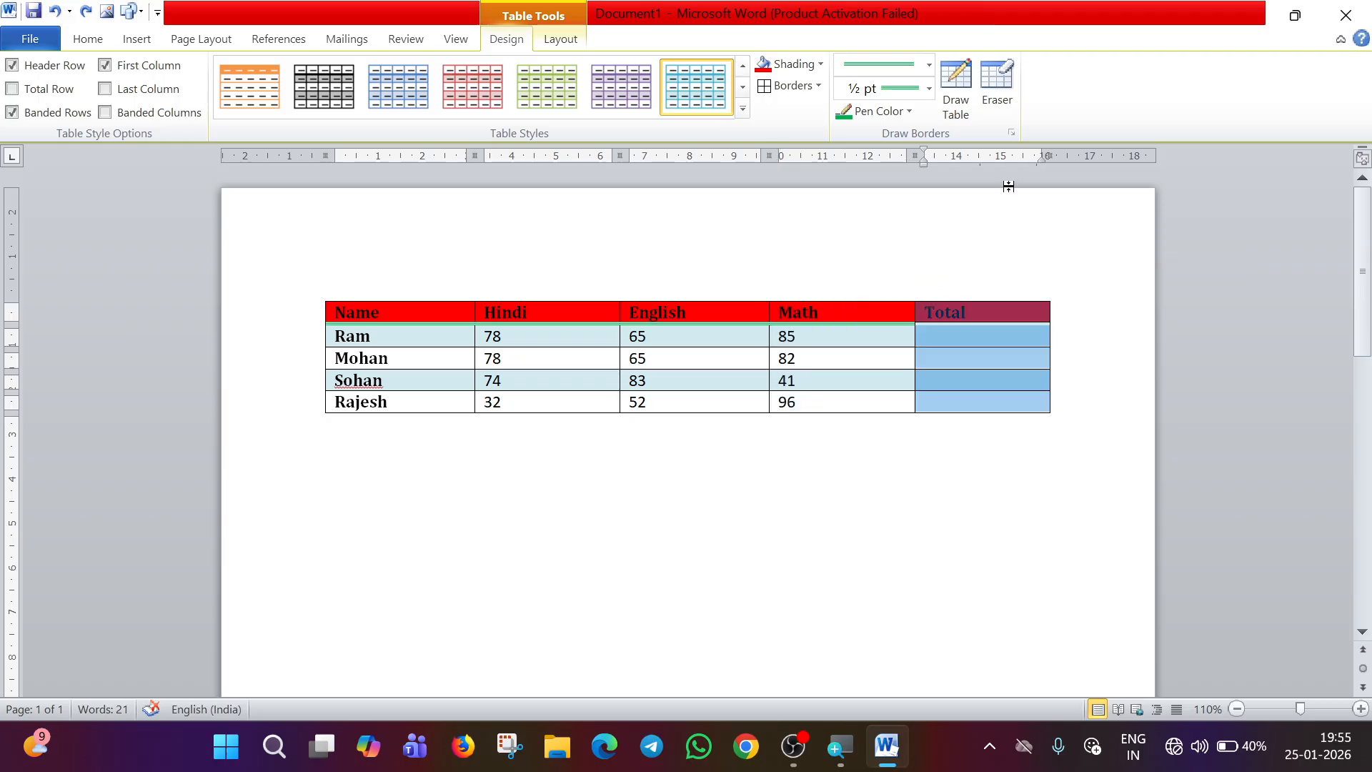
left_click(999, 92)
left_click(728, 323)
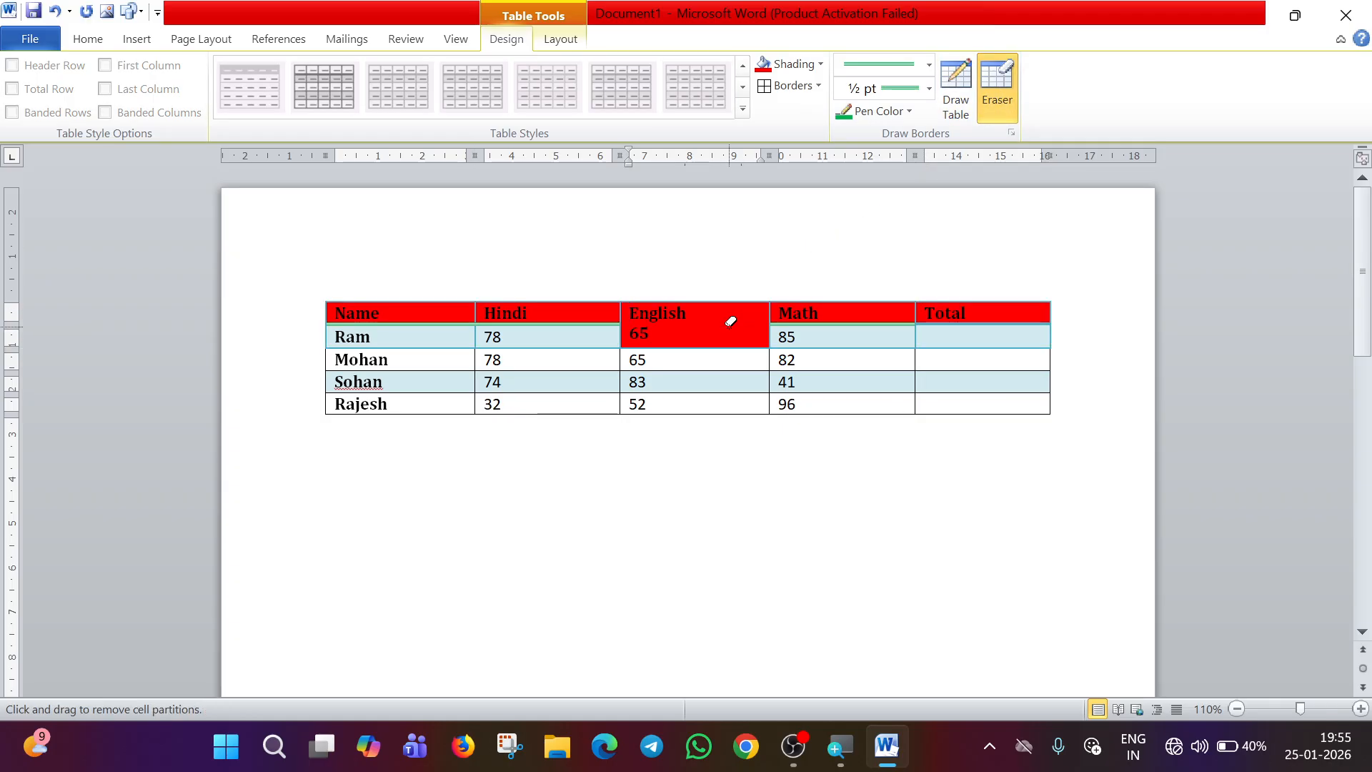
key("ctrl+z")
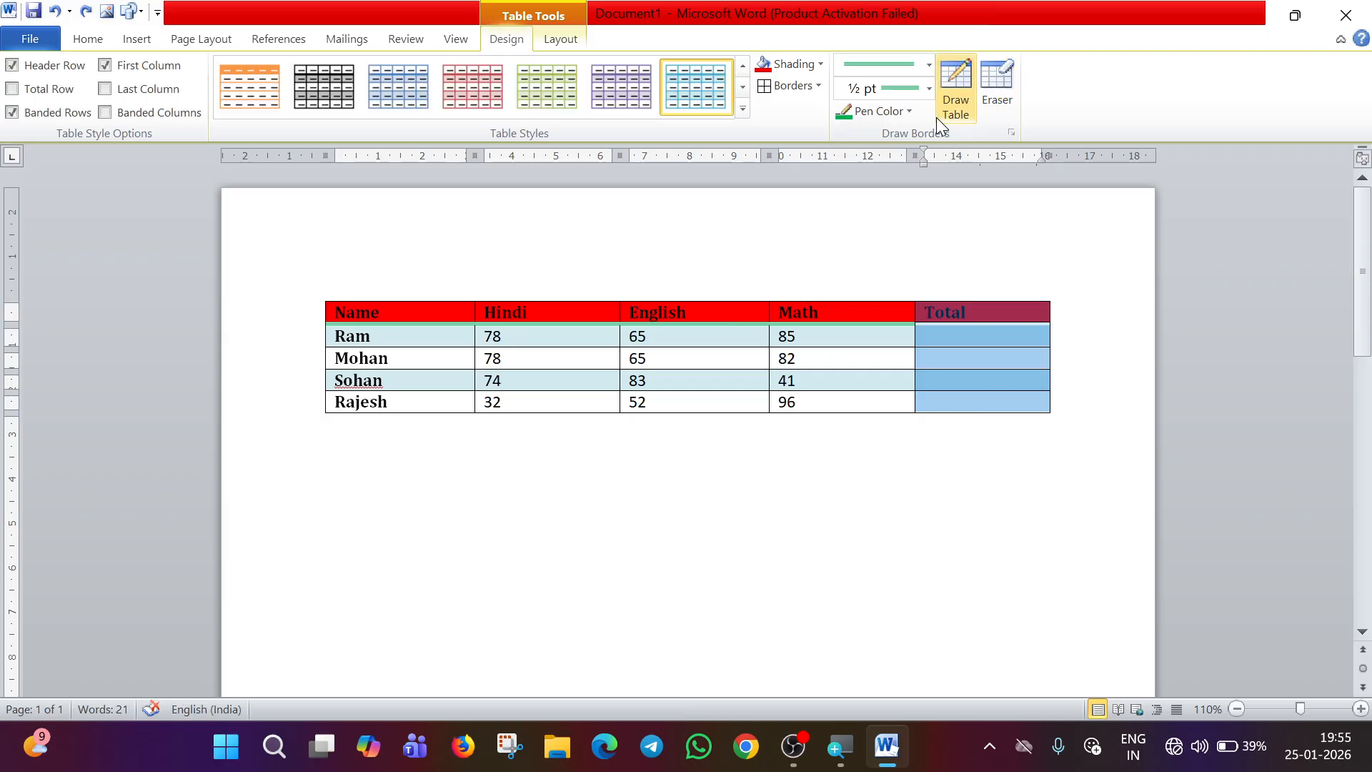
Draw a vertical green line splitting the Math column through all rows, then undo it.
left_click(938, 115)
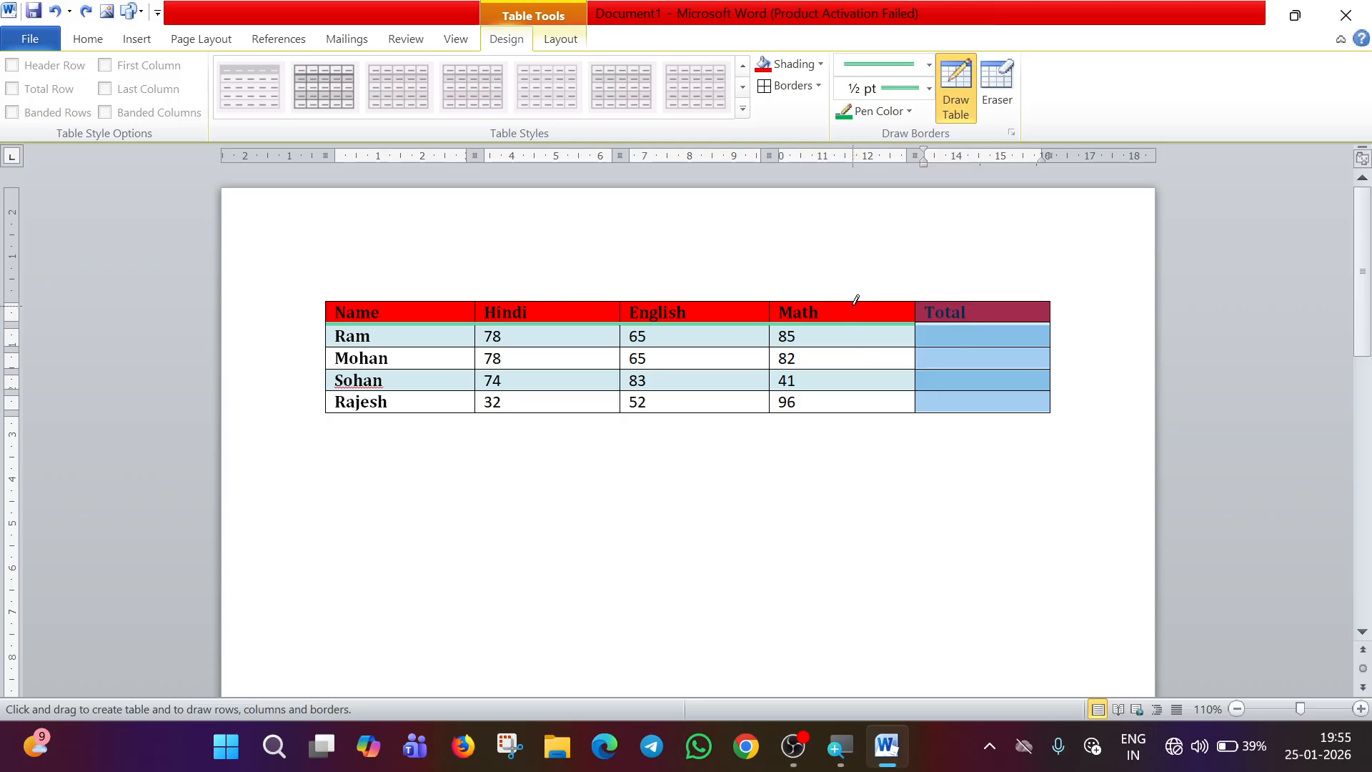
left_click_drag(856, 300, 866, 389)
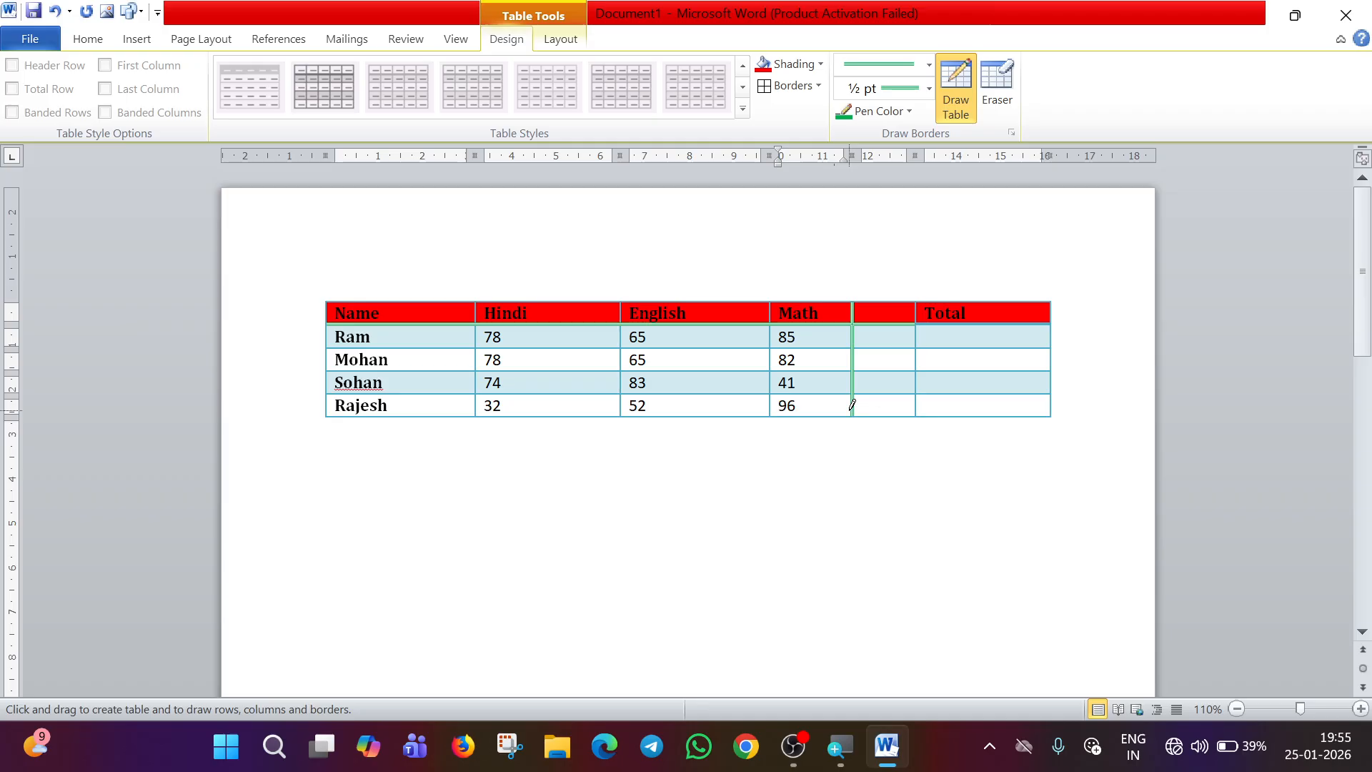
key("ctrl+z")
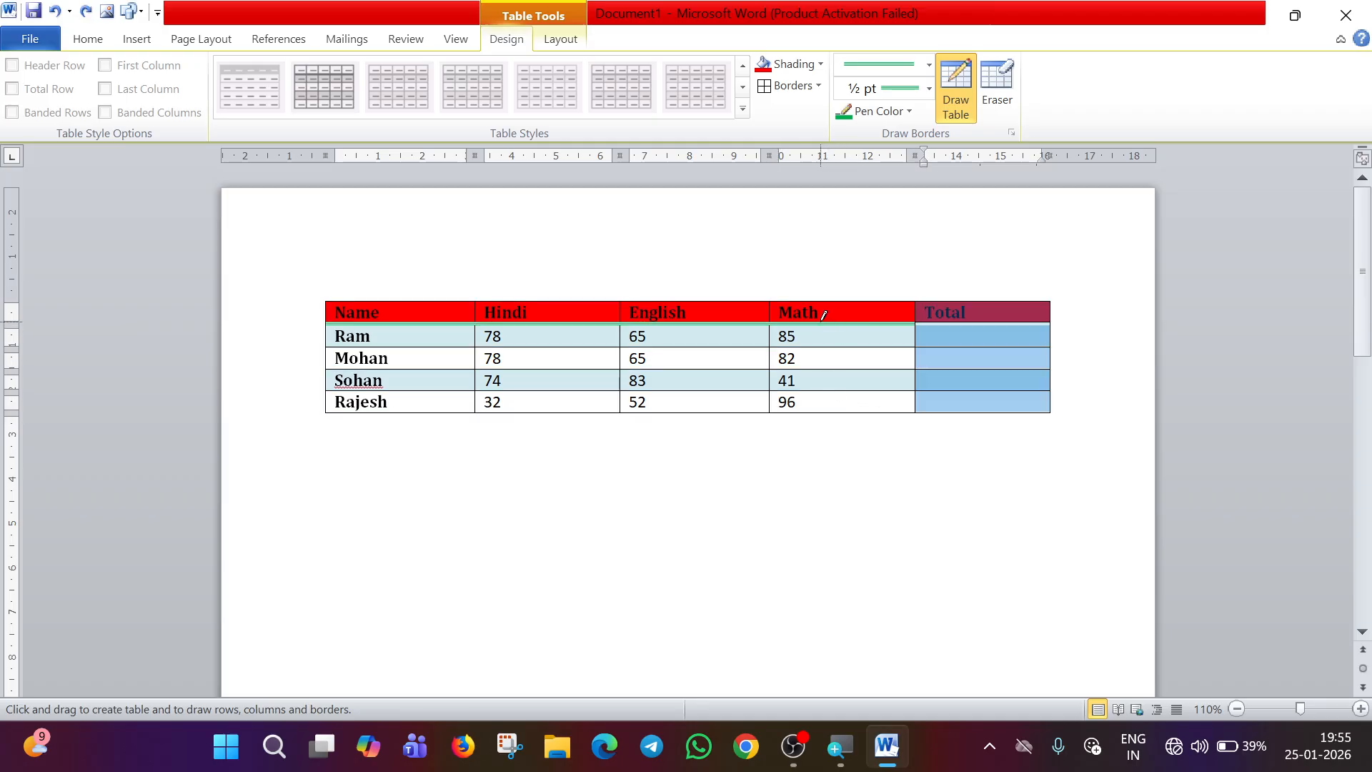
Split the Math header cell with a horizontal line, and divide its lower half and the mark cell beneath with a vertical line.
left_click(772, 308)
left_click_drag(907, 305, 907, 305)
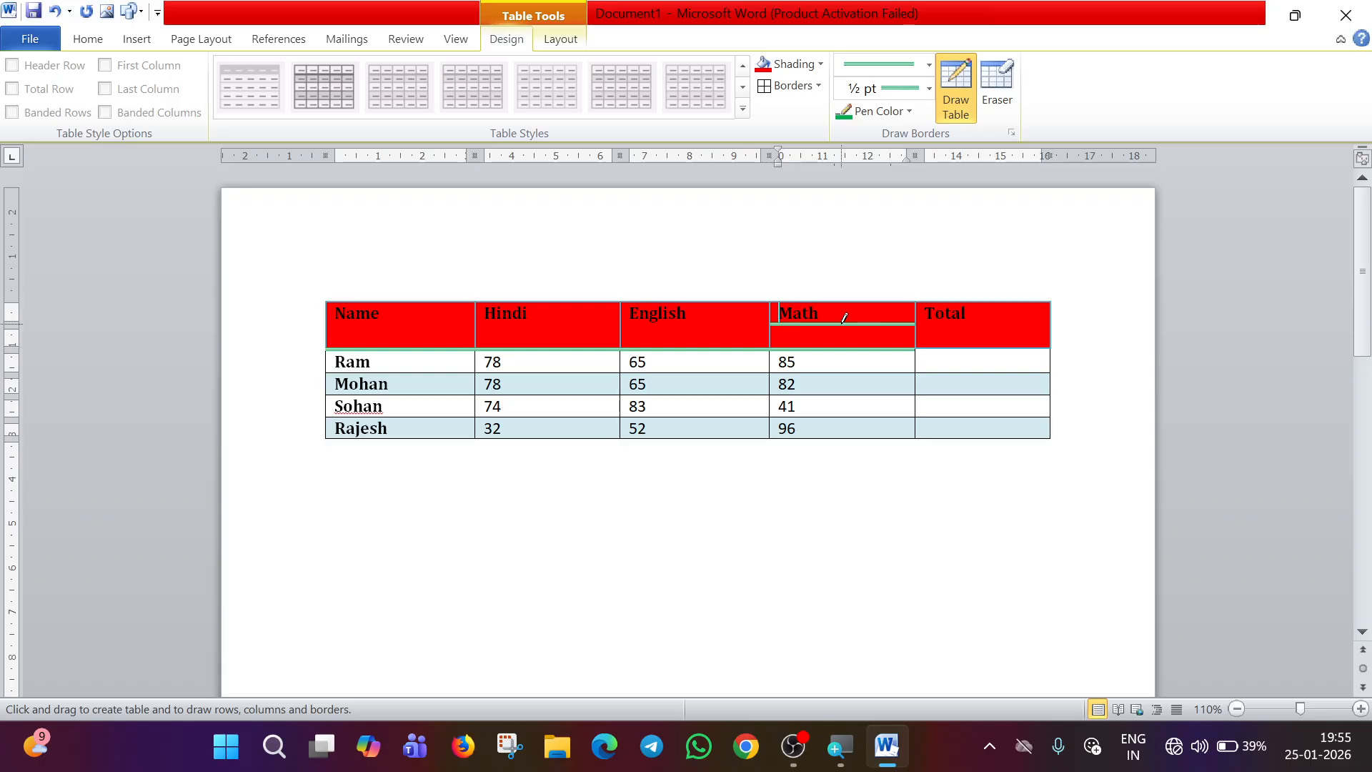
left_click_drag(843, 337, 847, 347)
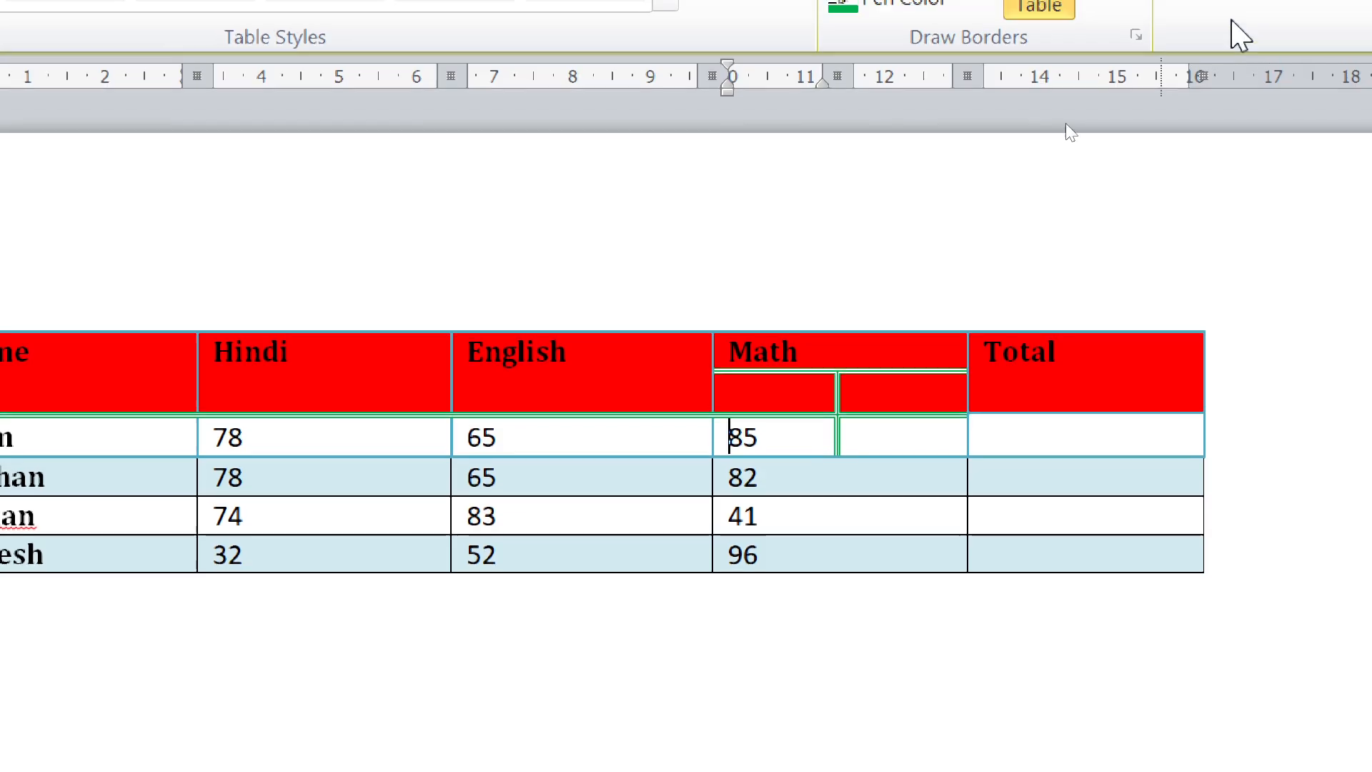
Erase the vertical line dividing the first student's Math mark cell, and exit the Eraser.
left_click(1097, 53)
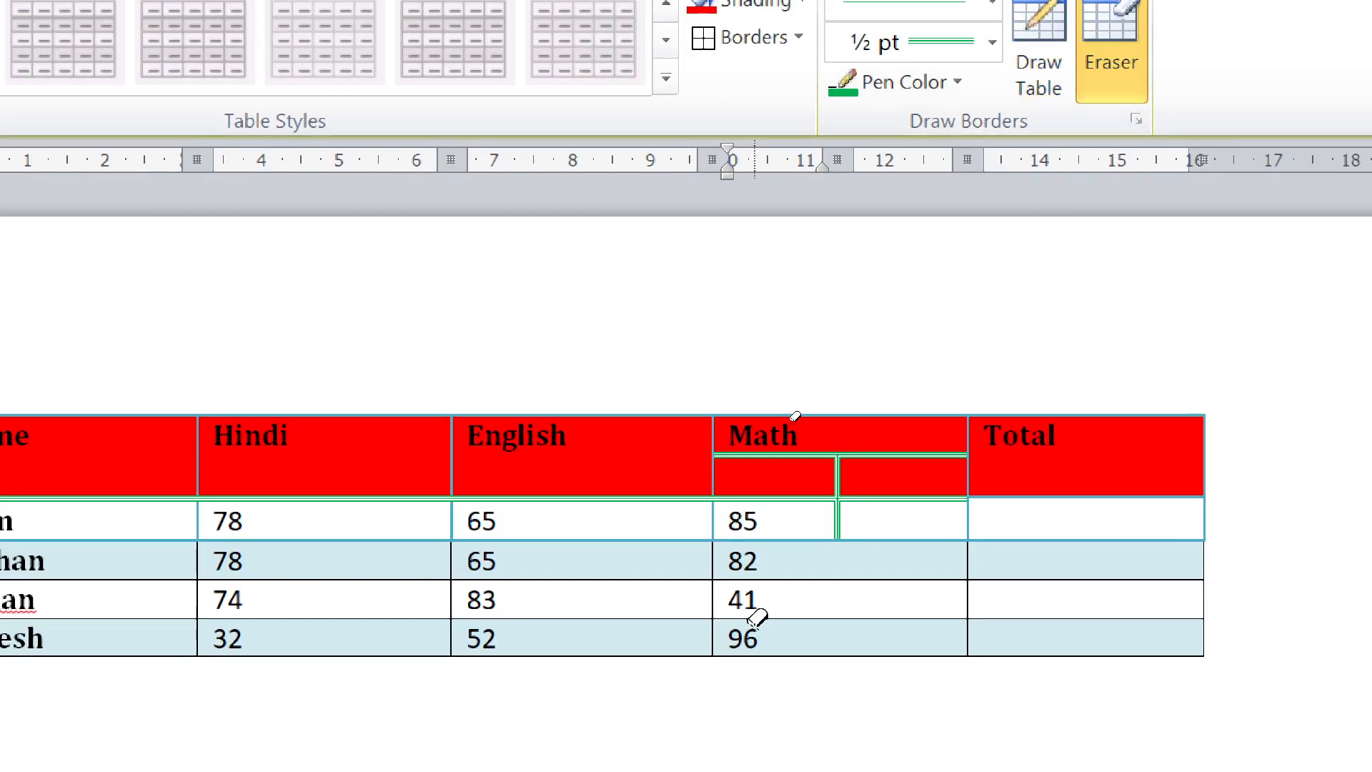
left_click(841, 514)
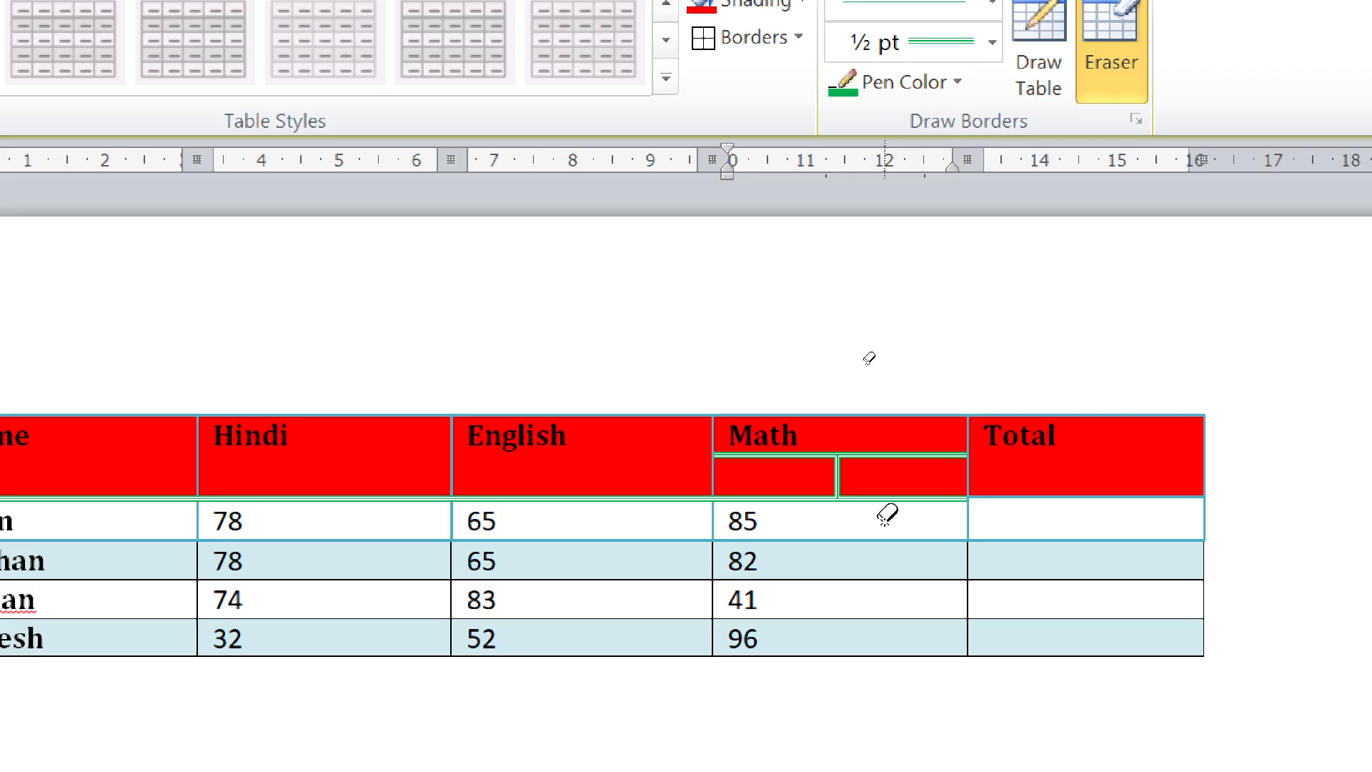
key("Escape")
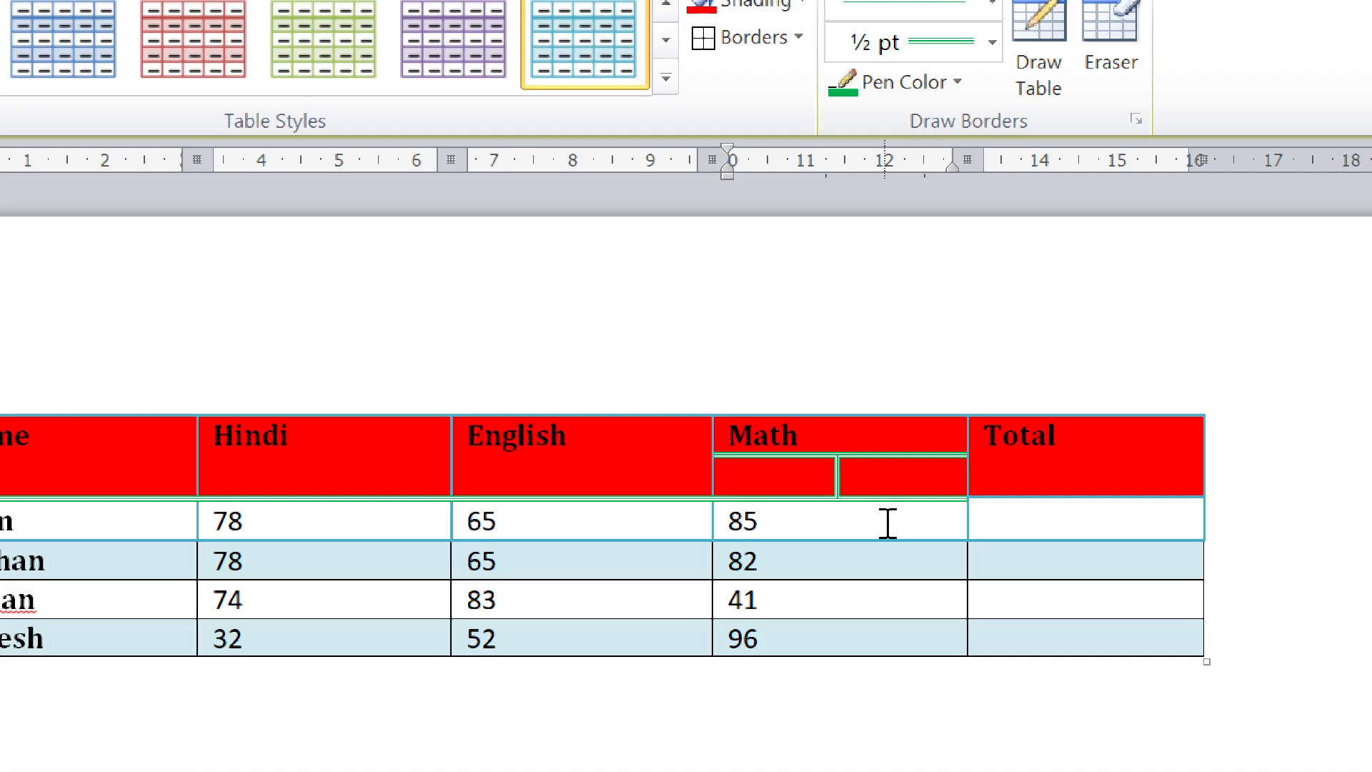
left_click(843, 309)
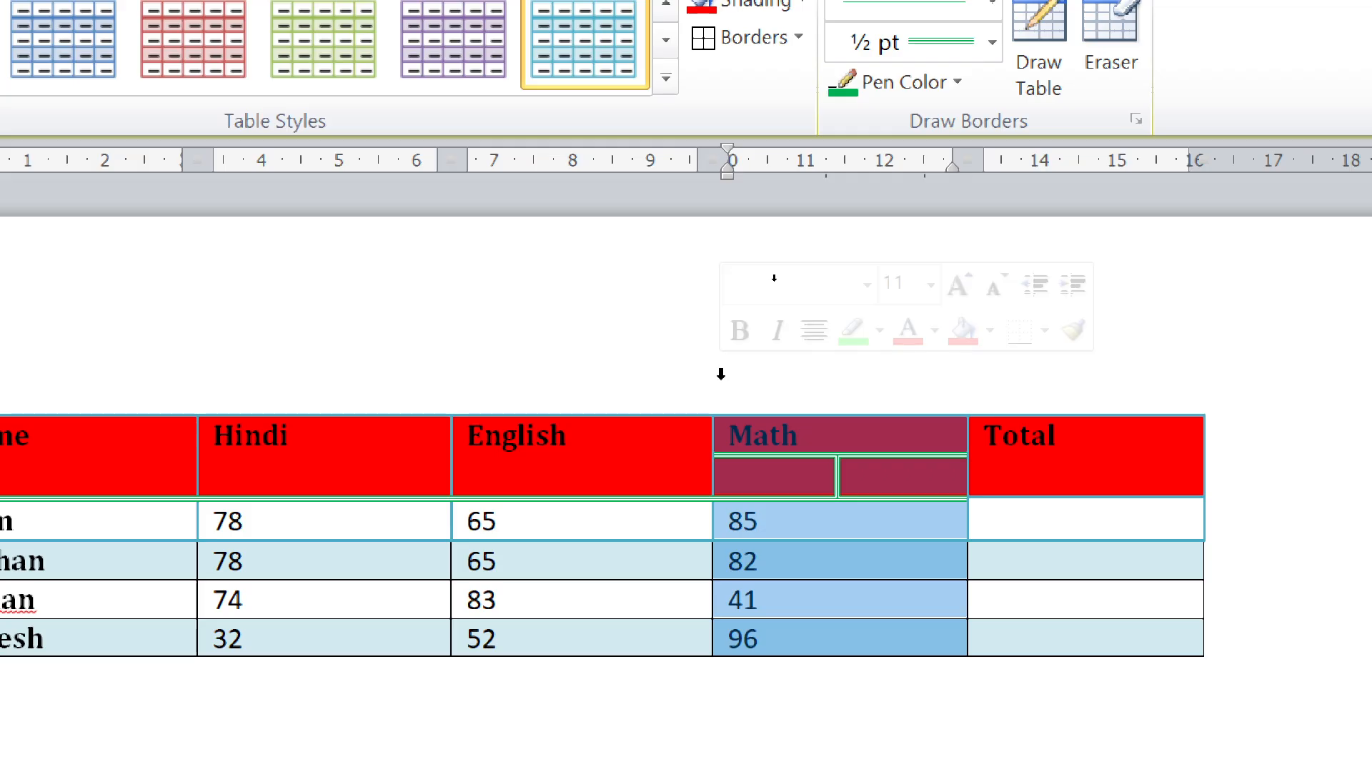
left_click(1106, 440)
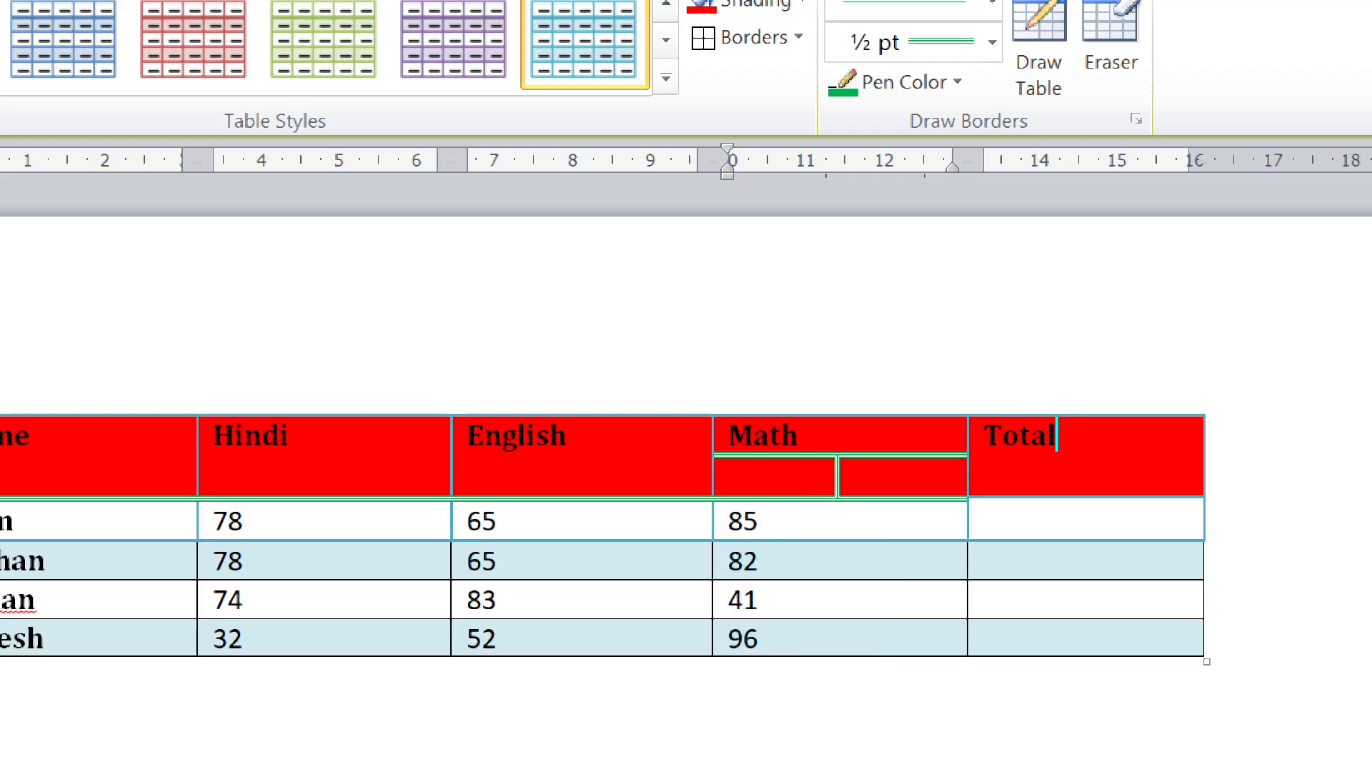
left_click(1110, 379)
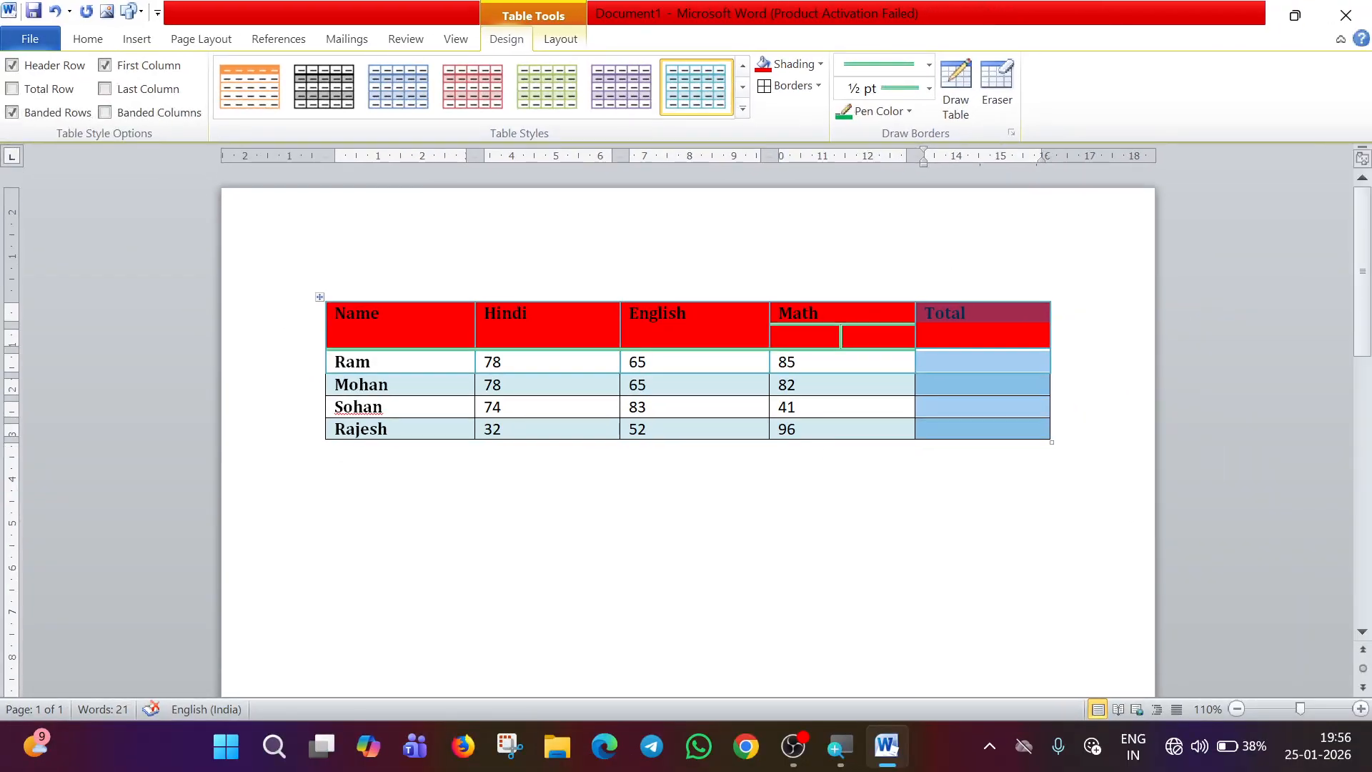
left_click(335, 450)
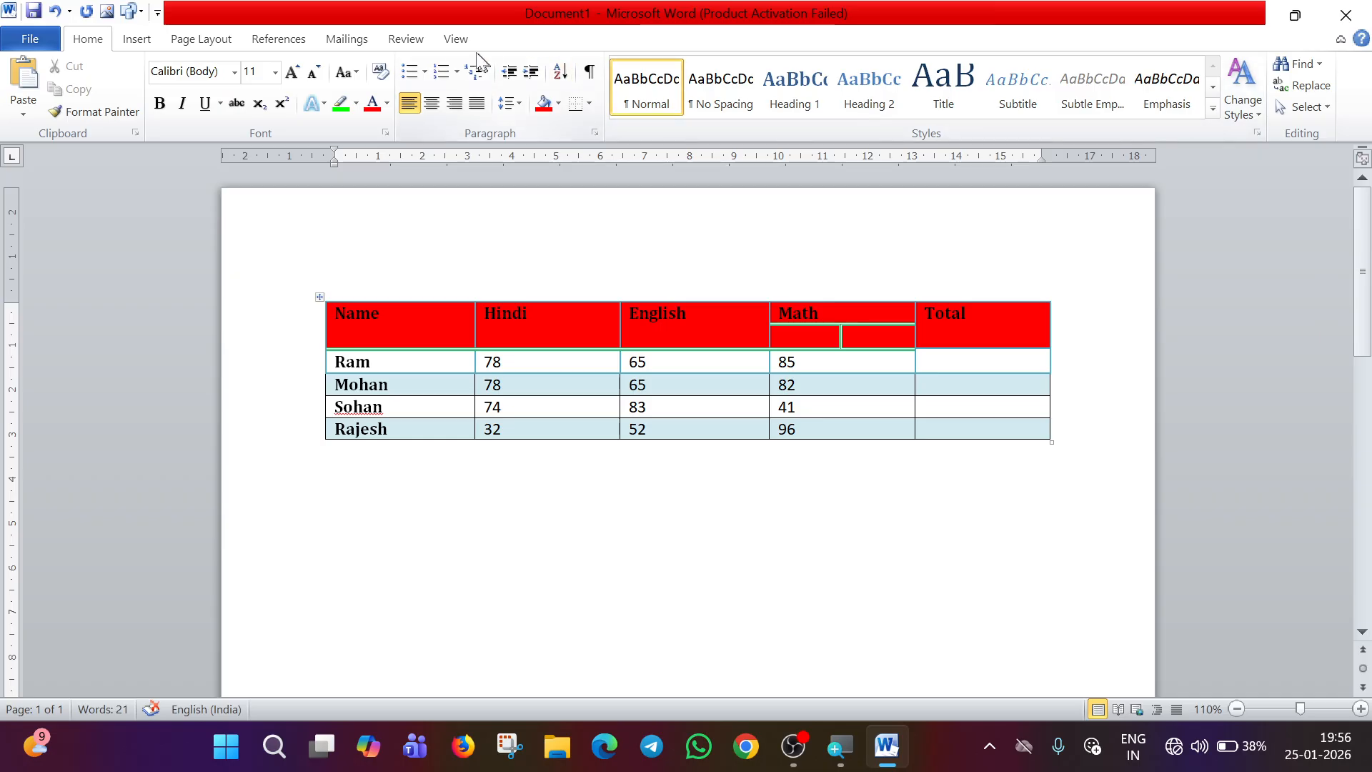
Erase the horizontal and vertical dividing lines inside the Math header cell, and exit the Eraser.
left_click(846, 373)
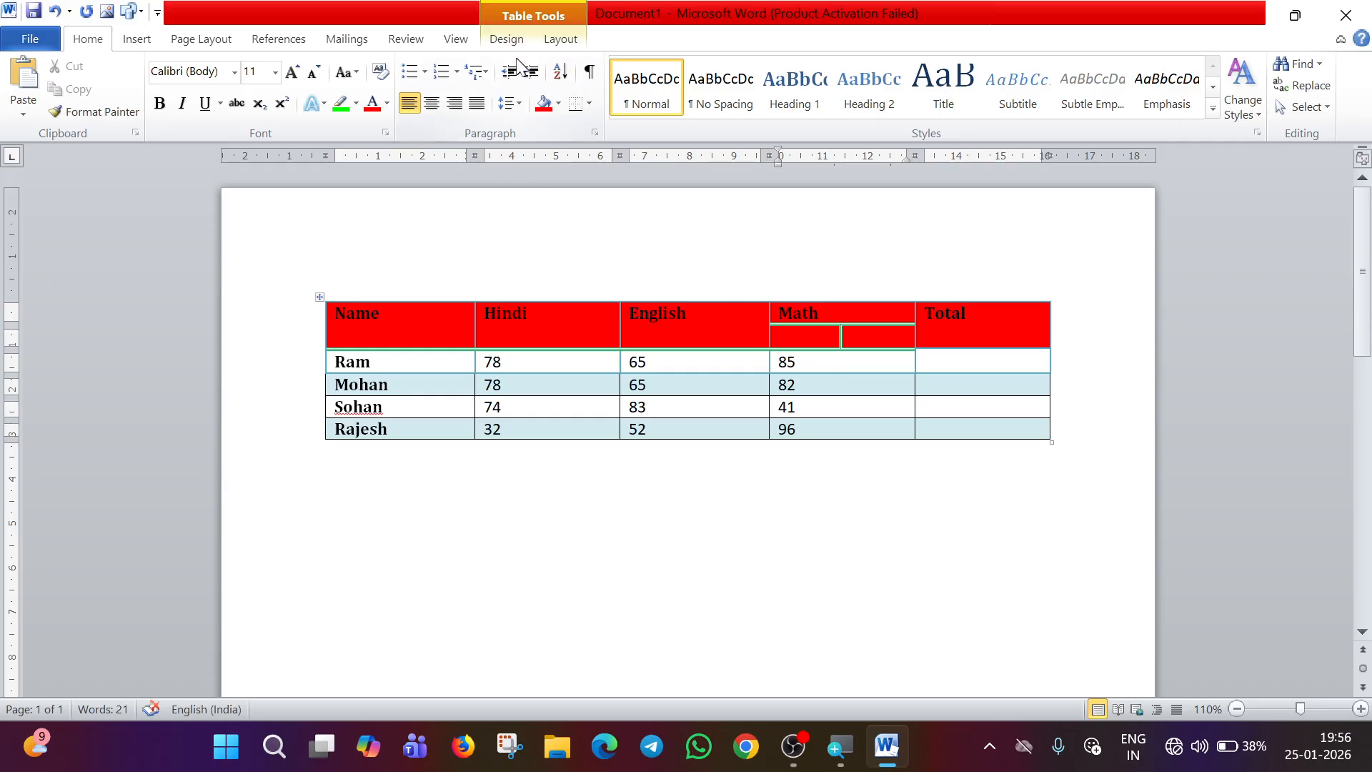
left_click(506, 38)
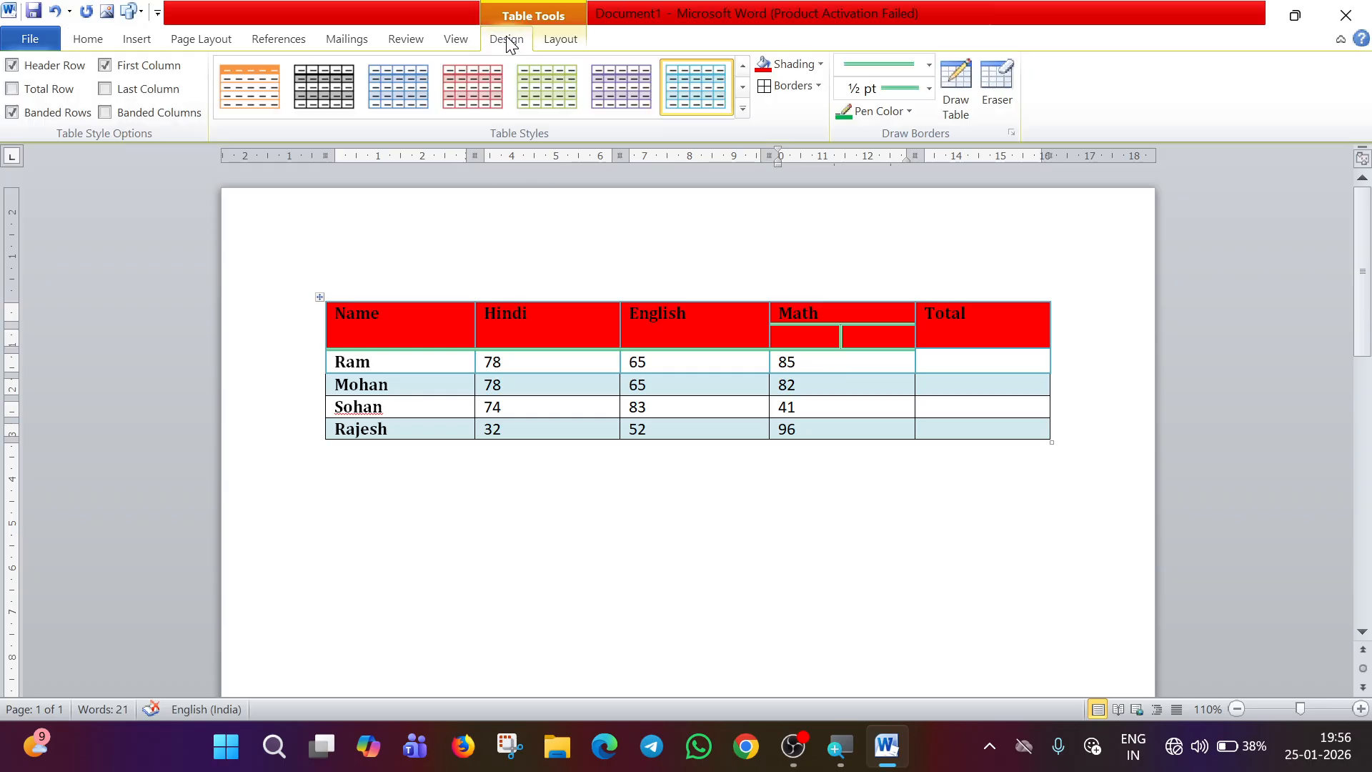
left_click(1004, 88)
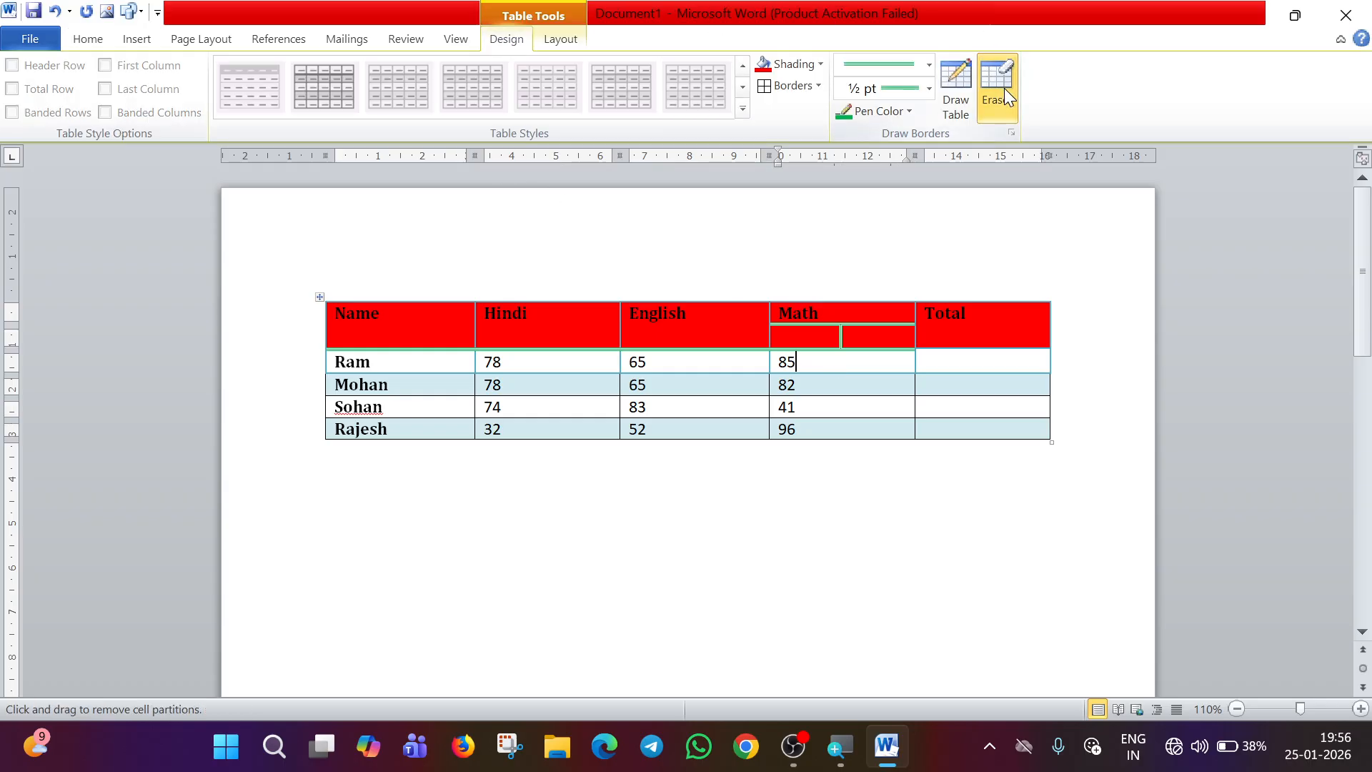
left_click(875, 324)
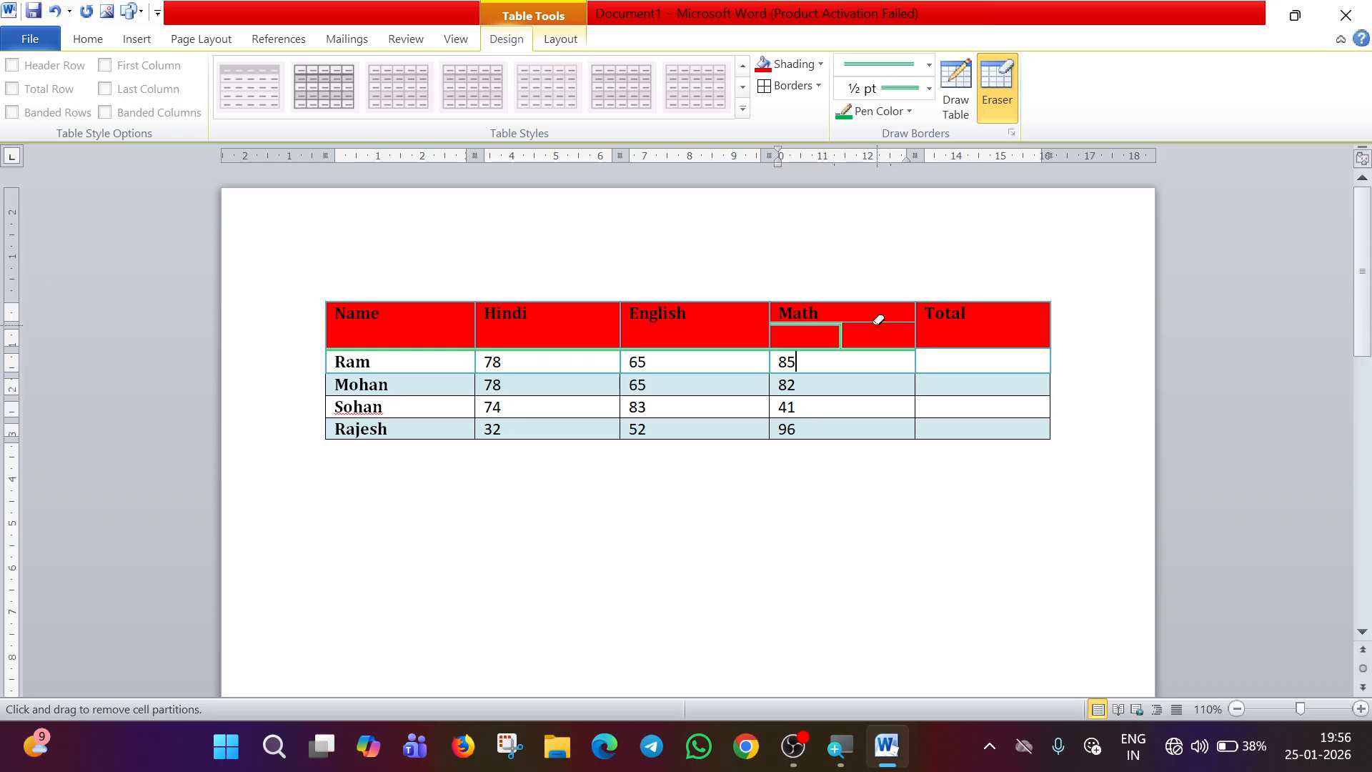
left_click(831, 319)
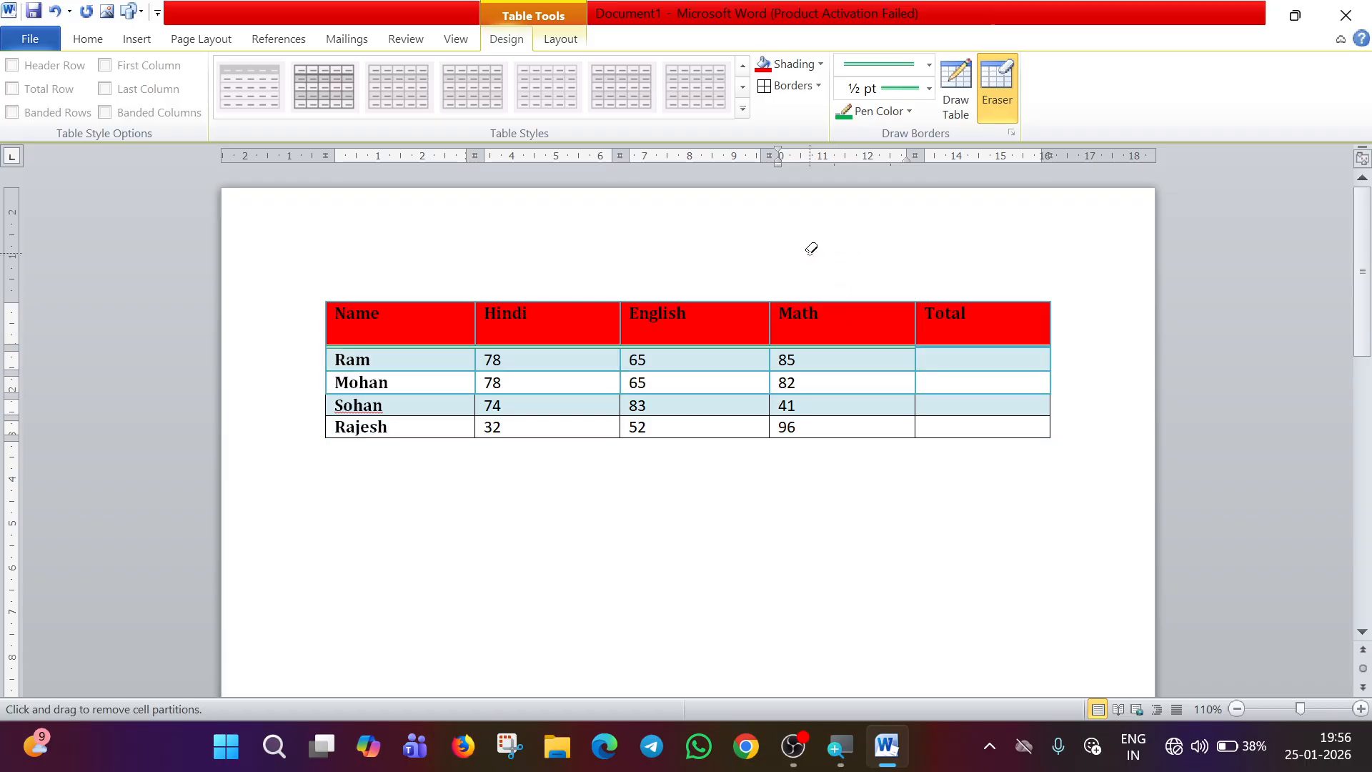
key("Escape")
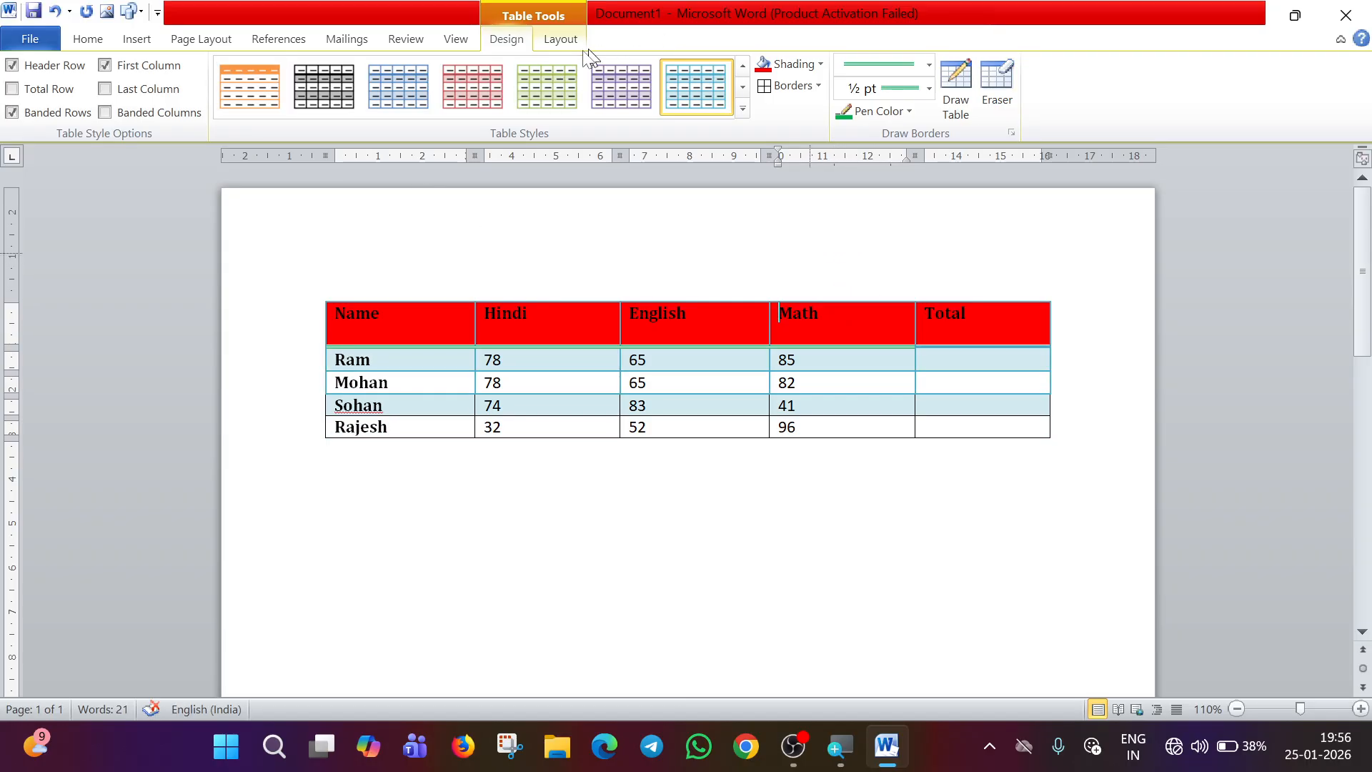
Select the Math header cell with the table's Select command, and clear the selection.
left_click(561, 40)
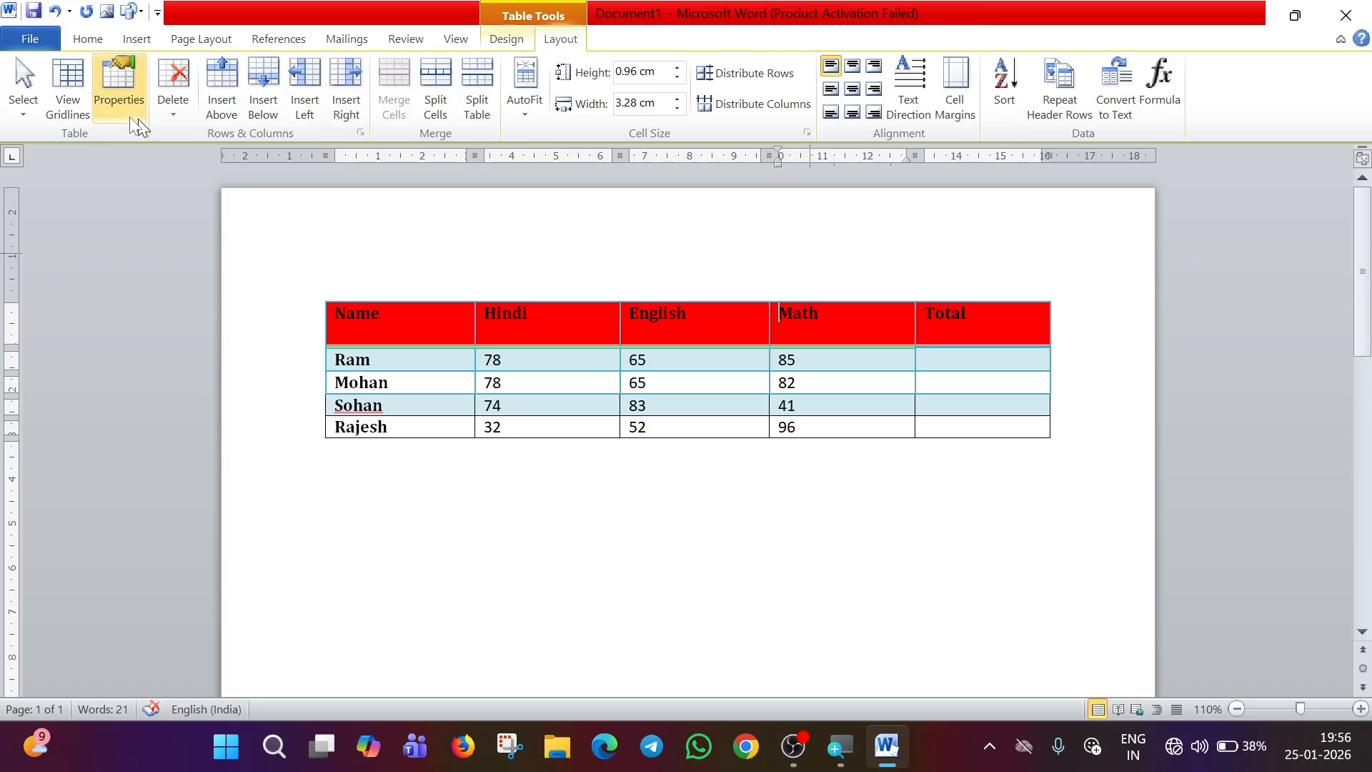
left_click(28, 115)
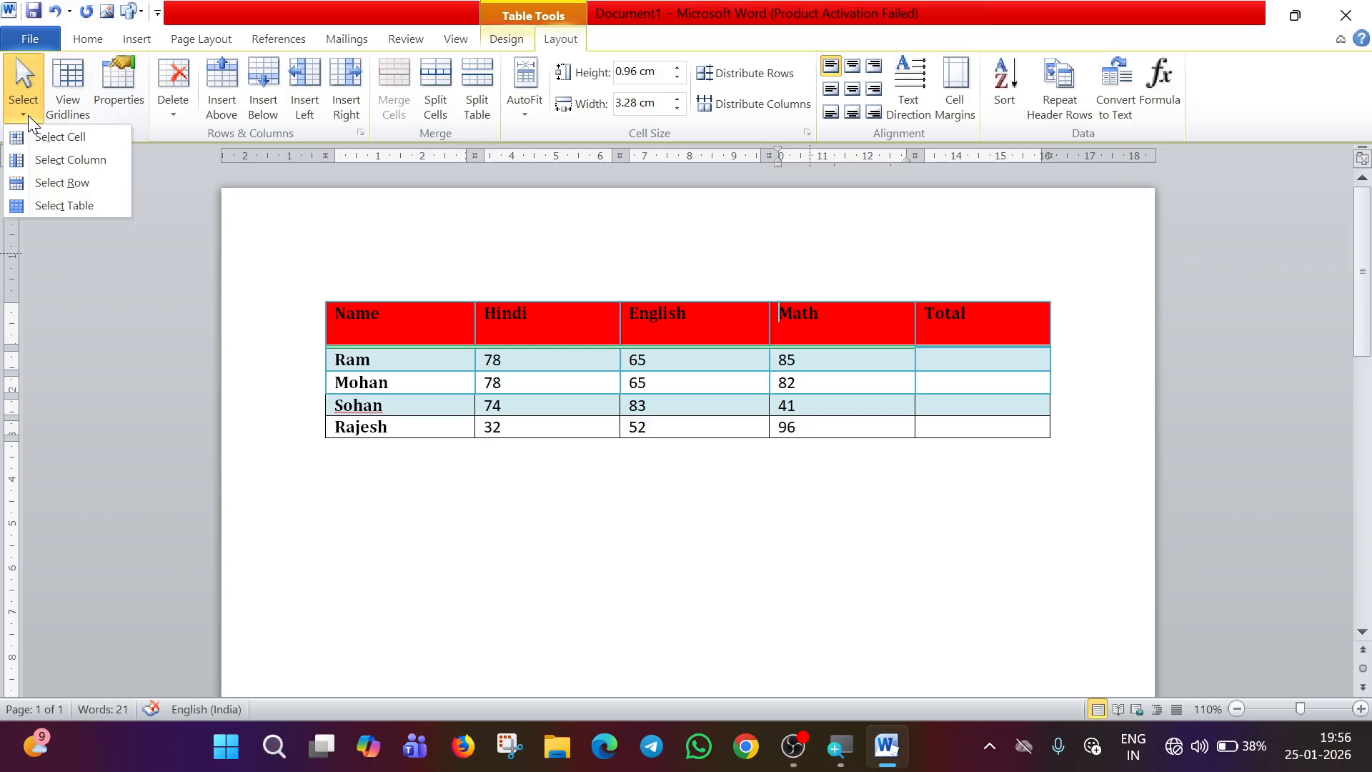
left_click(63, 136)
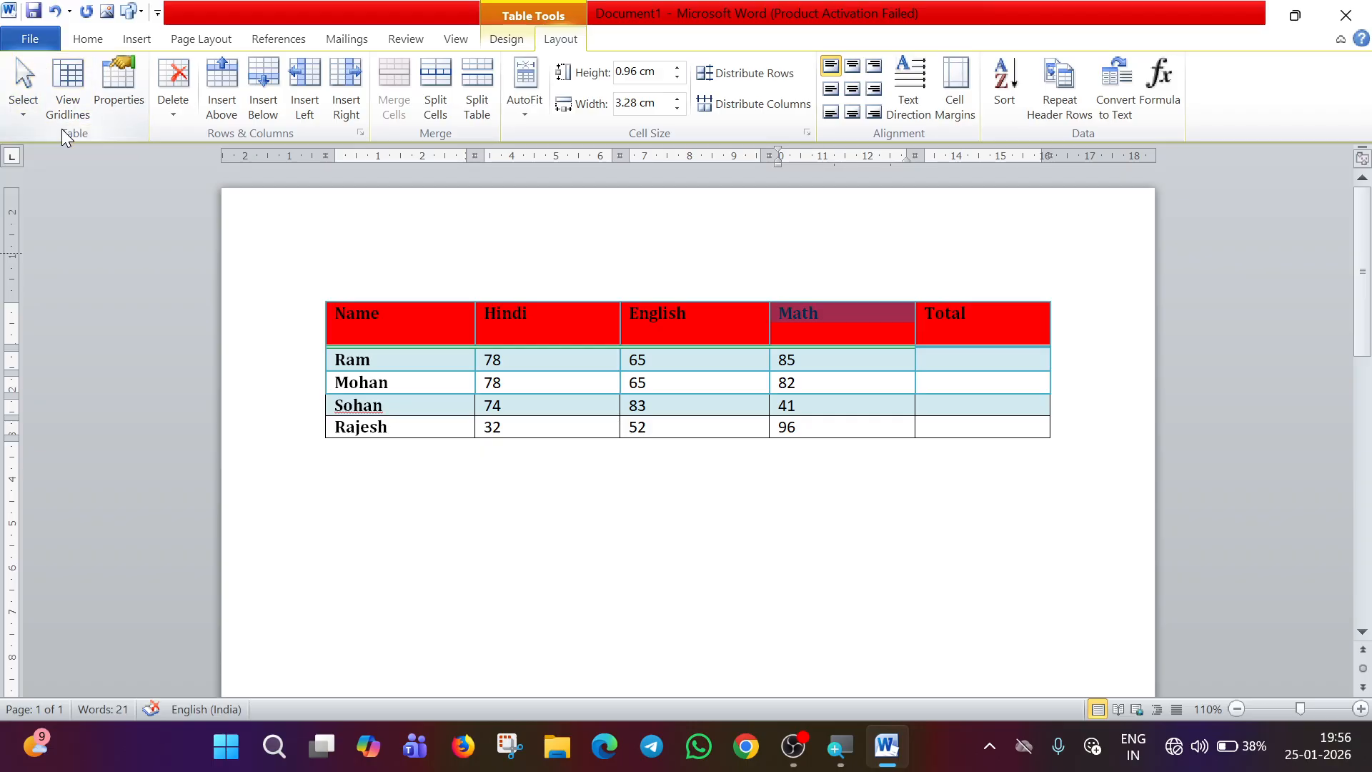
left_click(314, 325)
left_click(315, 357)
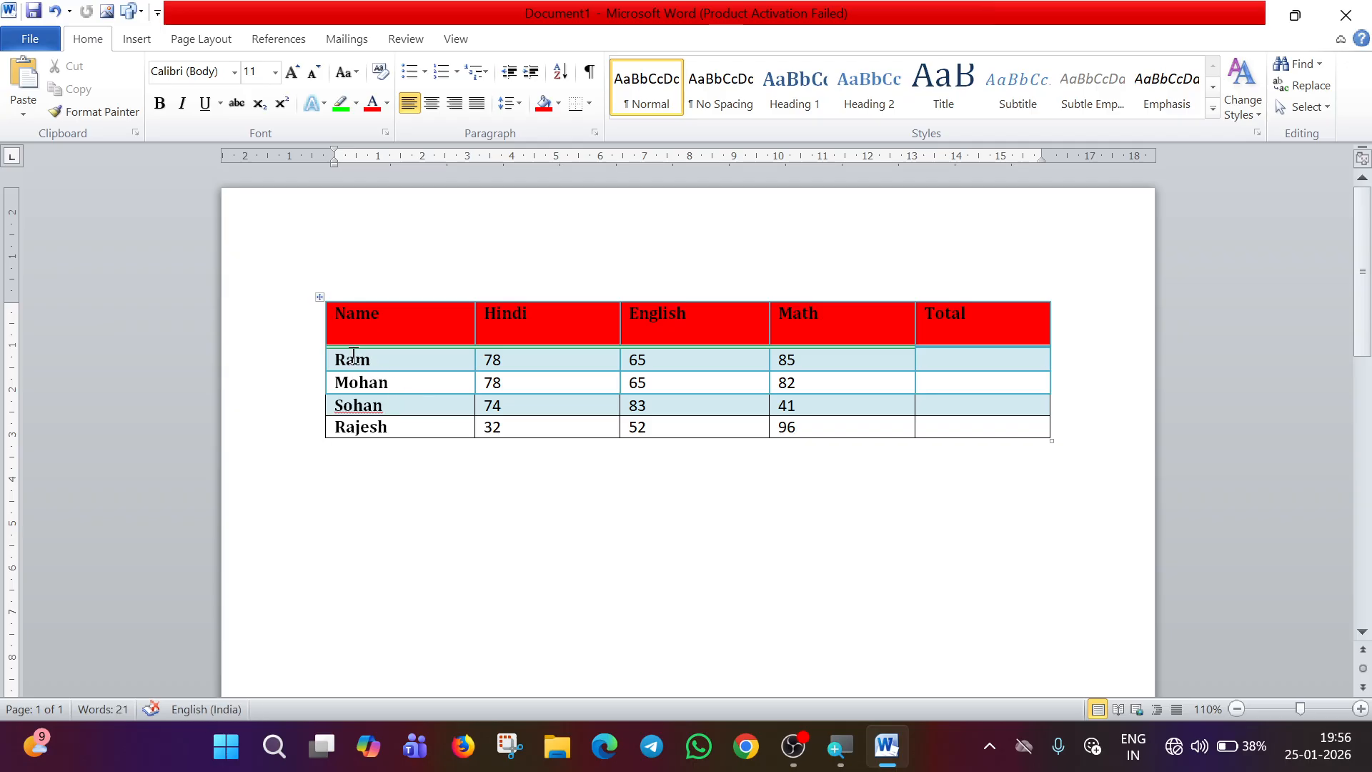
Select the whole table, and reduce the selection to just the Name column with Select Column.
left_click(318, 300)
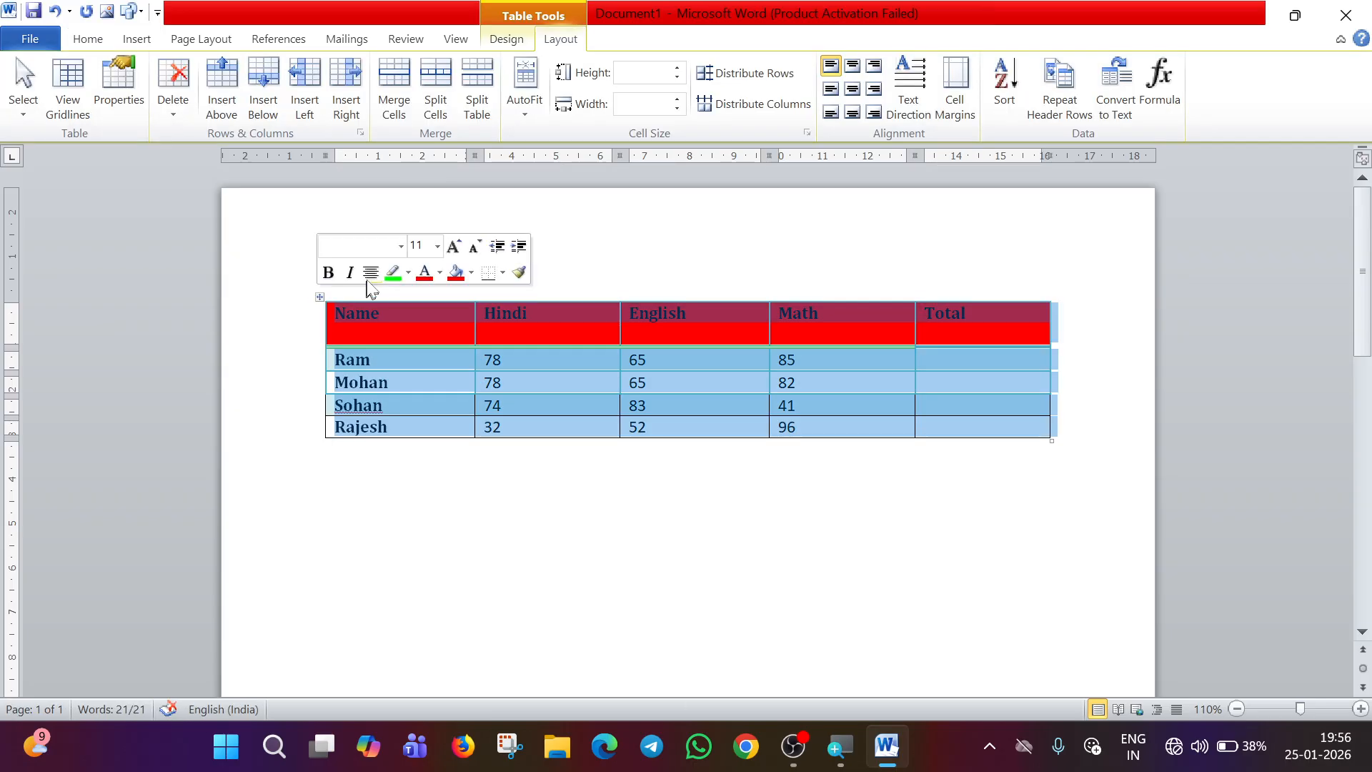
left_click(24, 109)
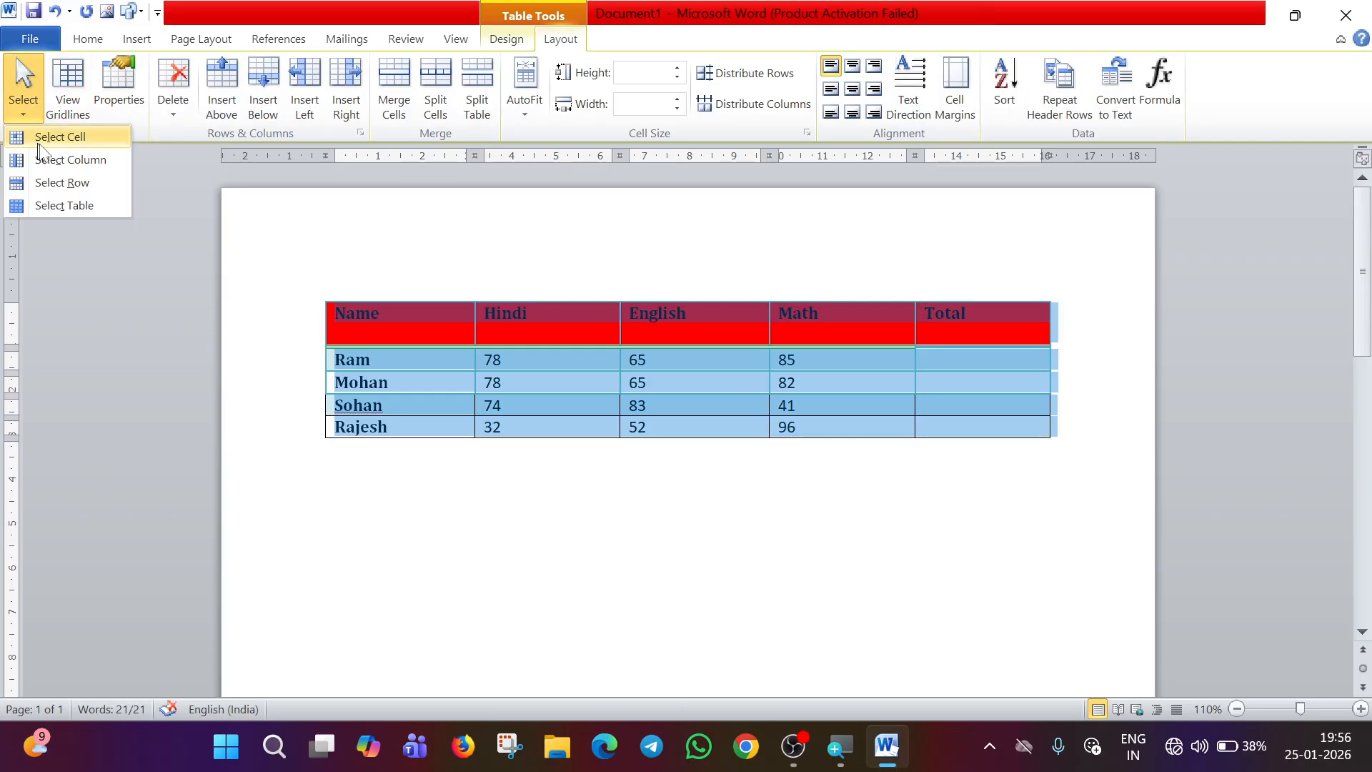
left_click(82, 155)
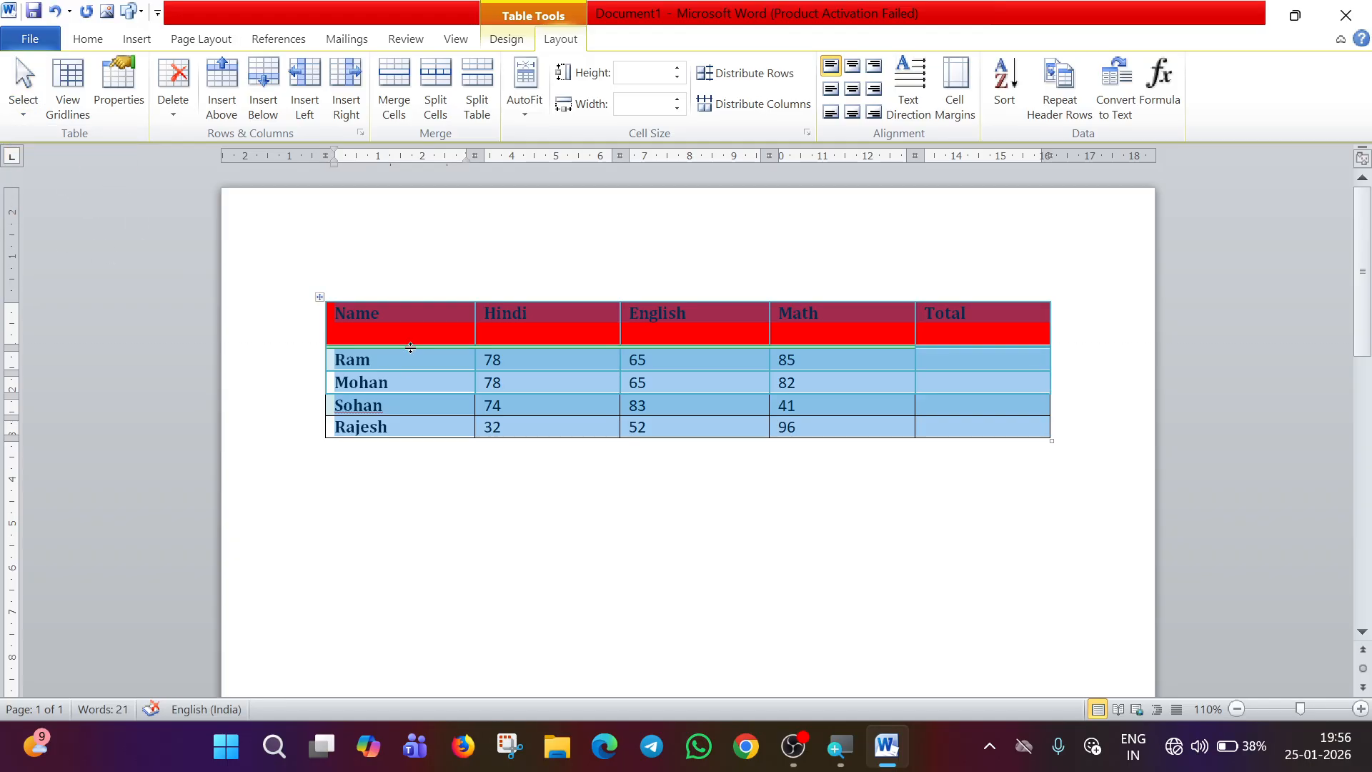
left_click(427, 361)
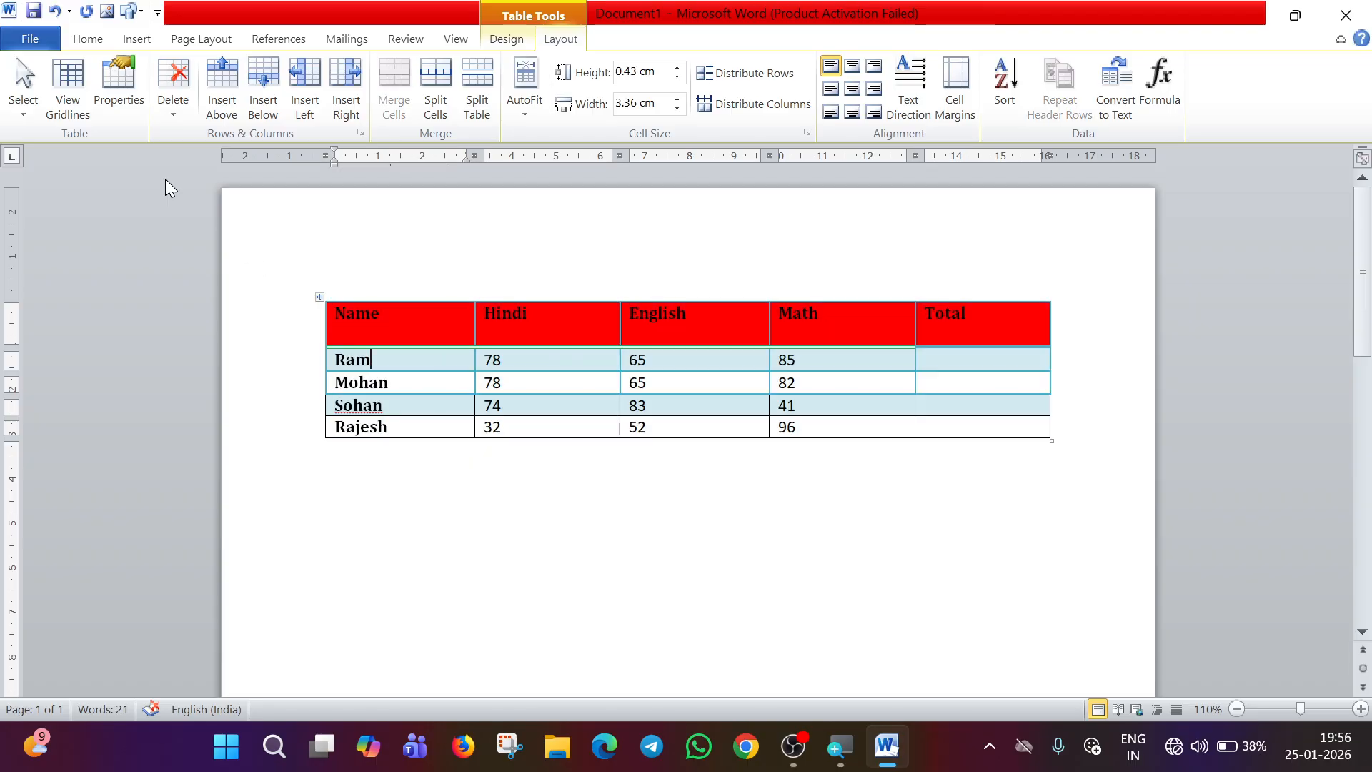
left_click(19, 123)
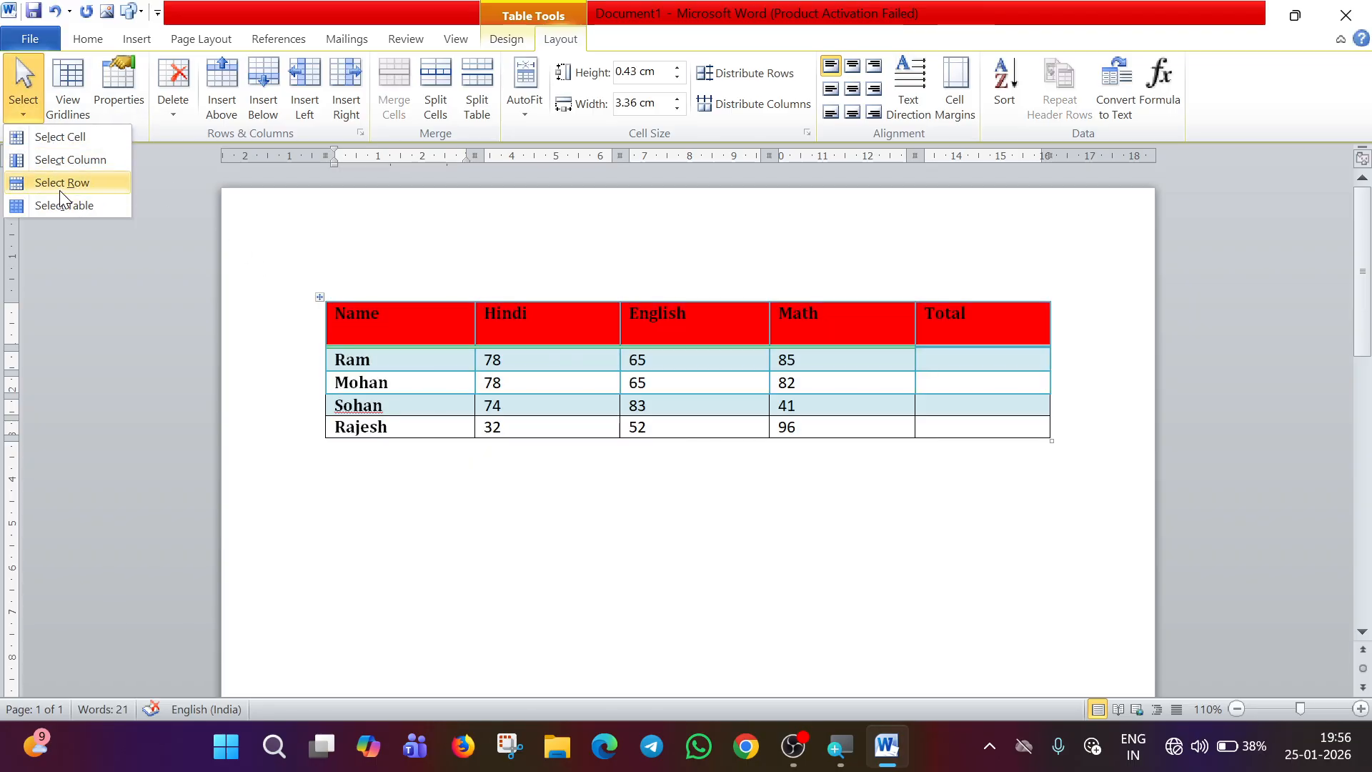
left_click(75, 160)
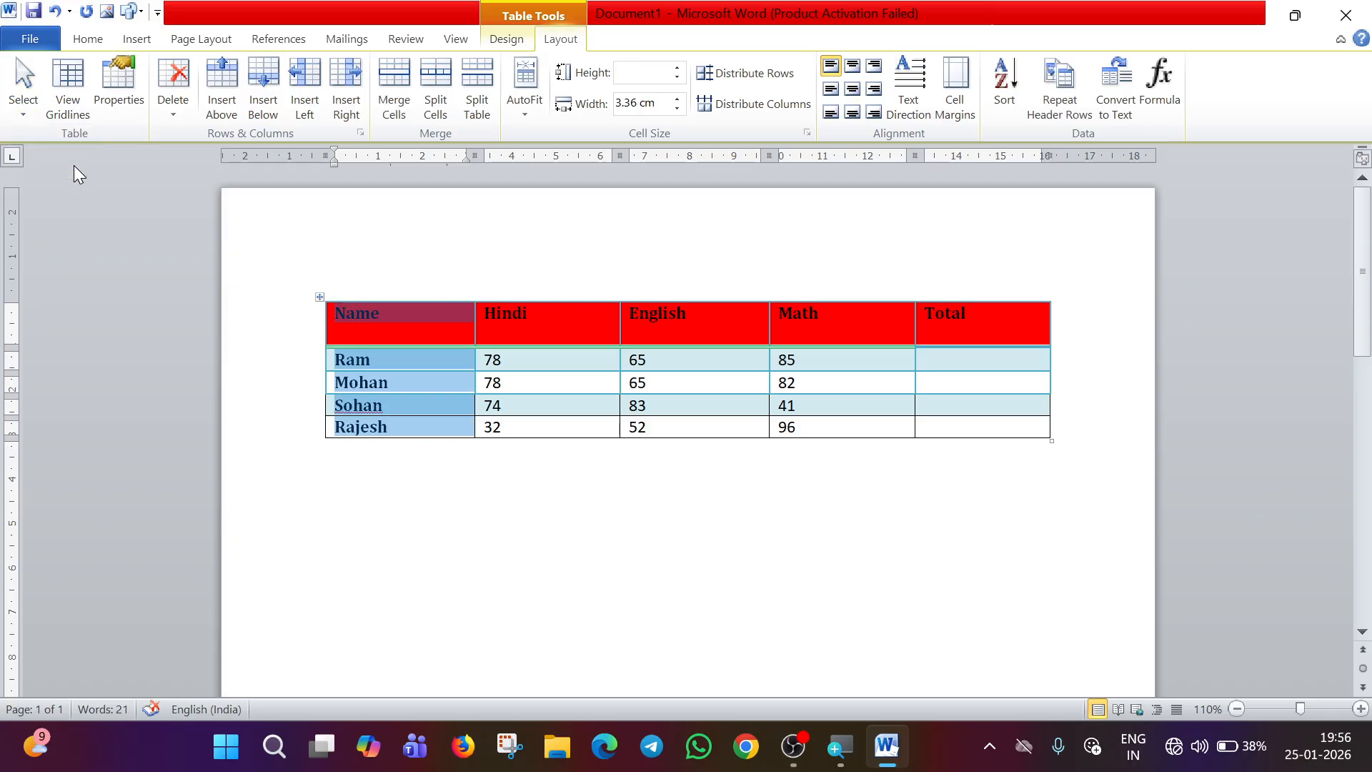
Select the first student's entire row, starting from the English mark cell, with Select Row.
left_click(698, 359)
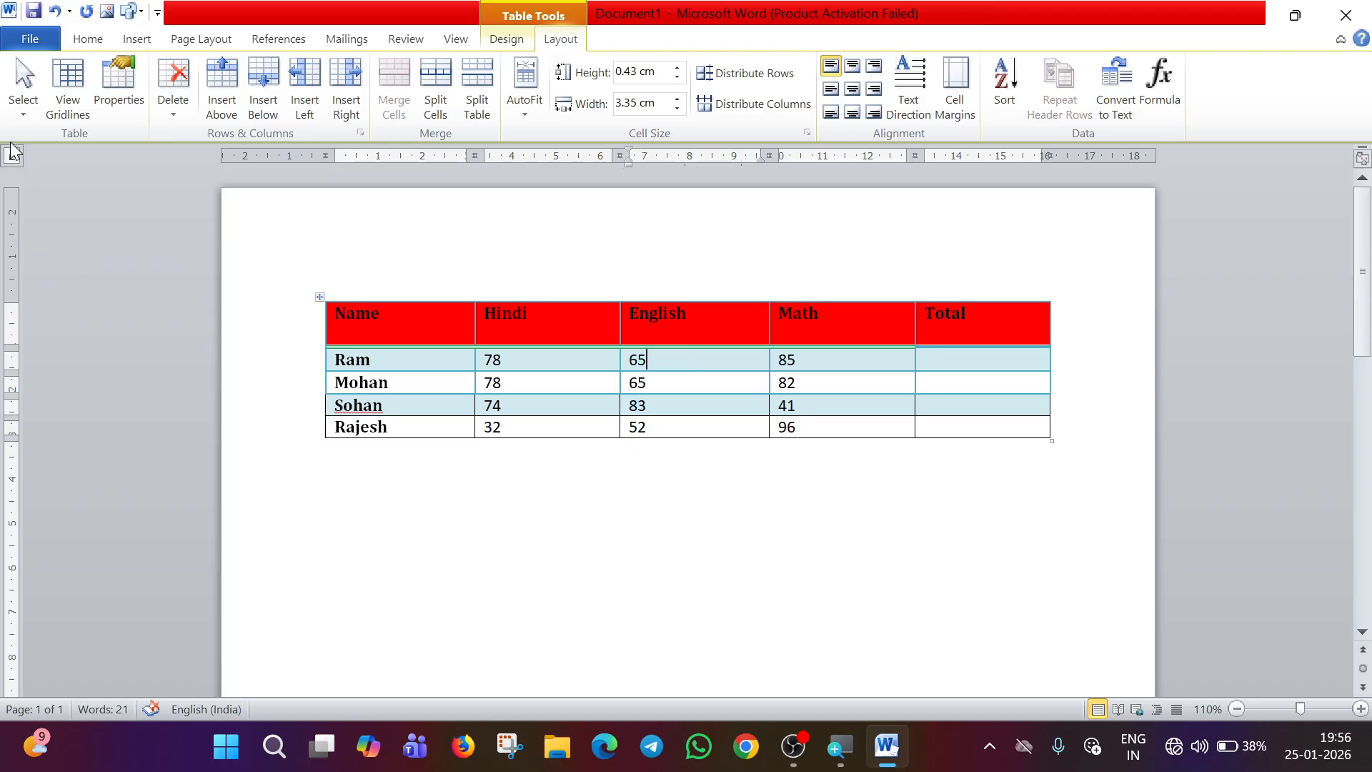
left_click(15, 116)
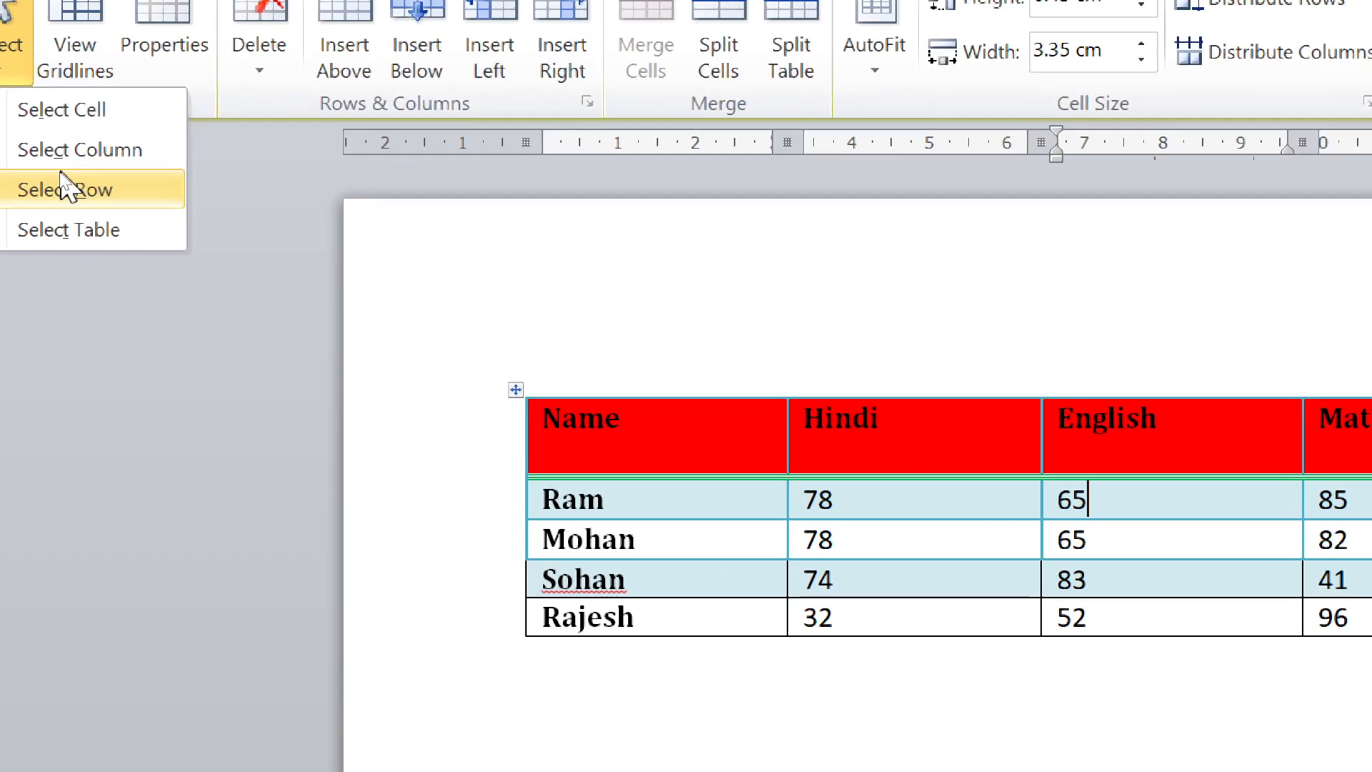
left_click(44, 187)
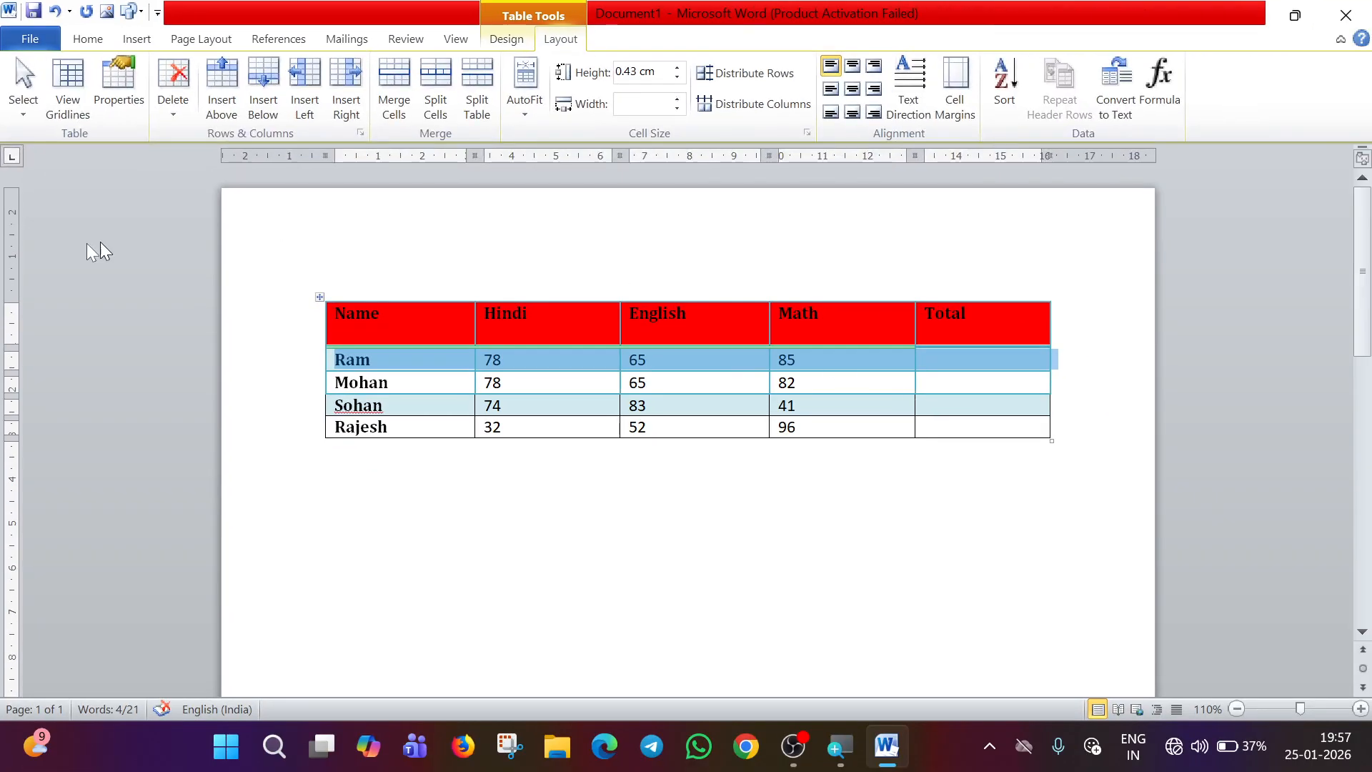
Turn on table gridlines and apply No Border to the entire marks table.
left_click(76, 112)
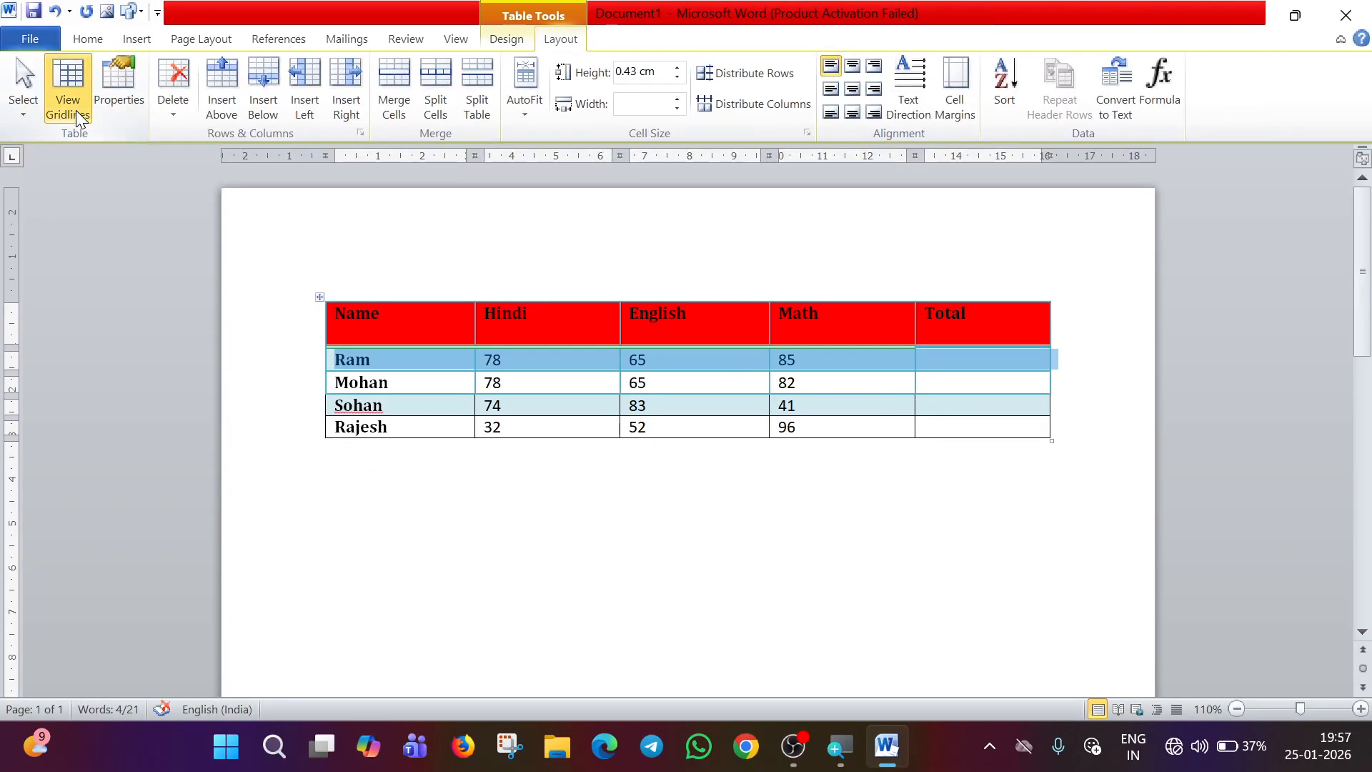
left_click(323, 297)
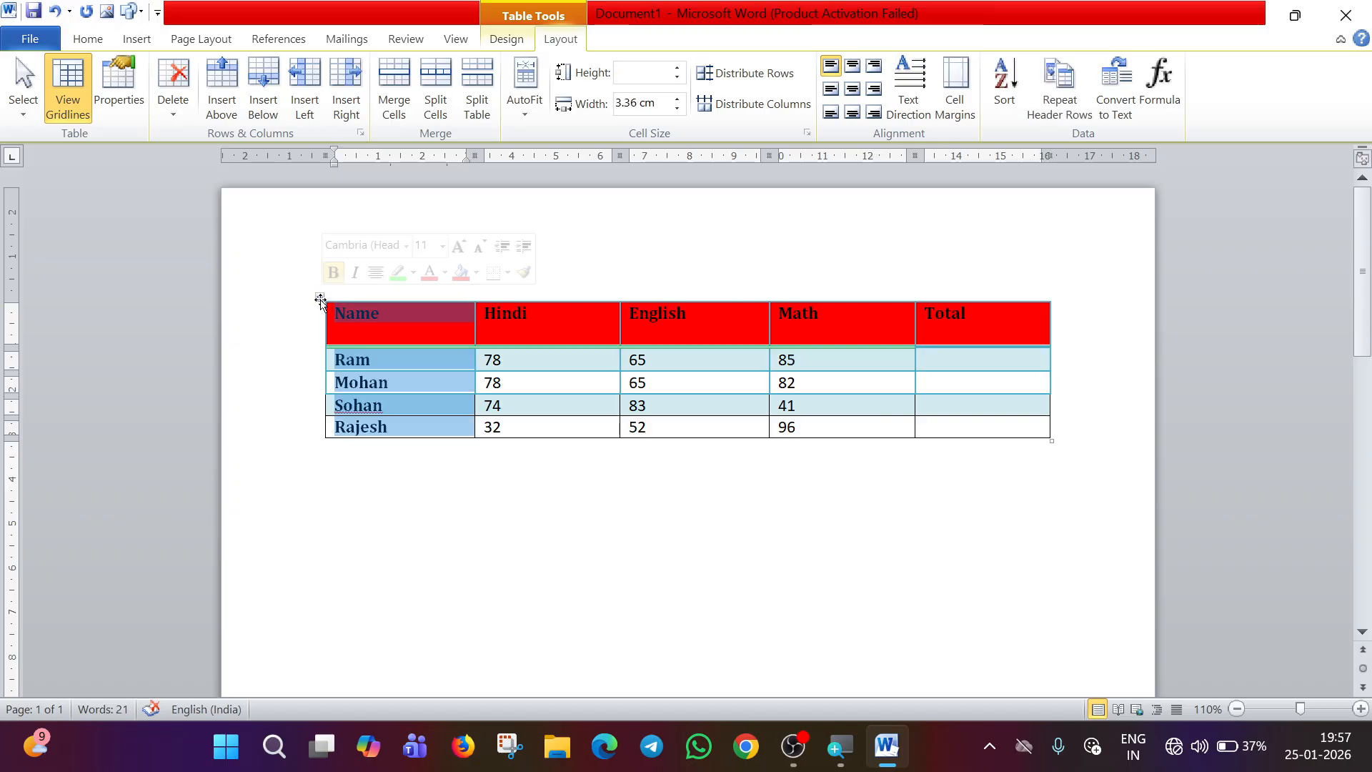
left_click(320, 301)
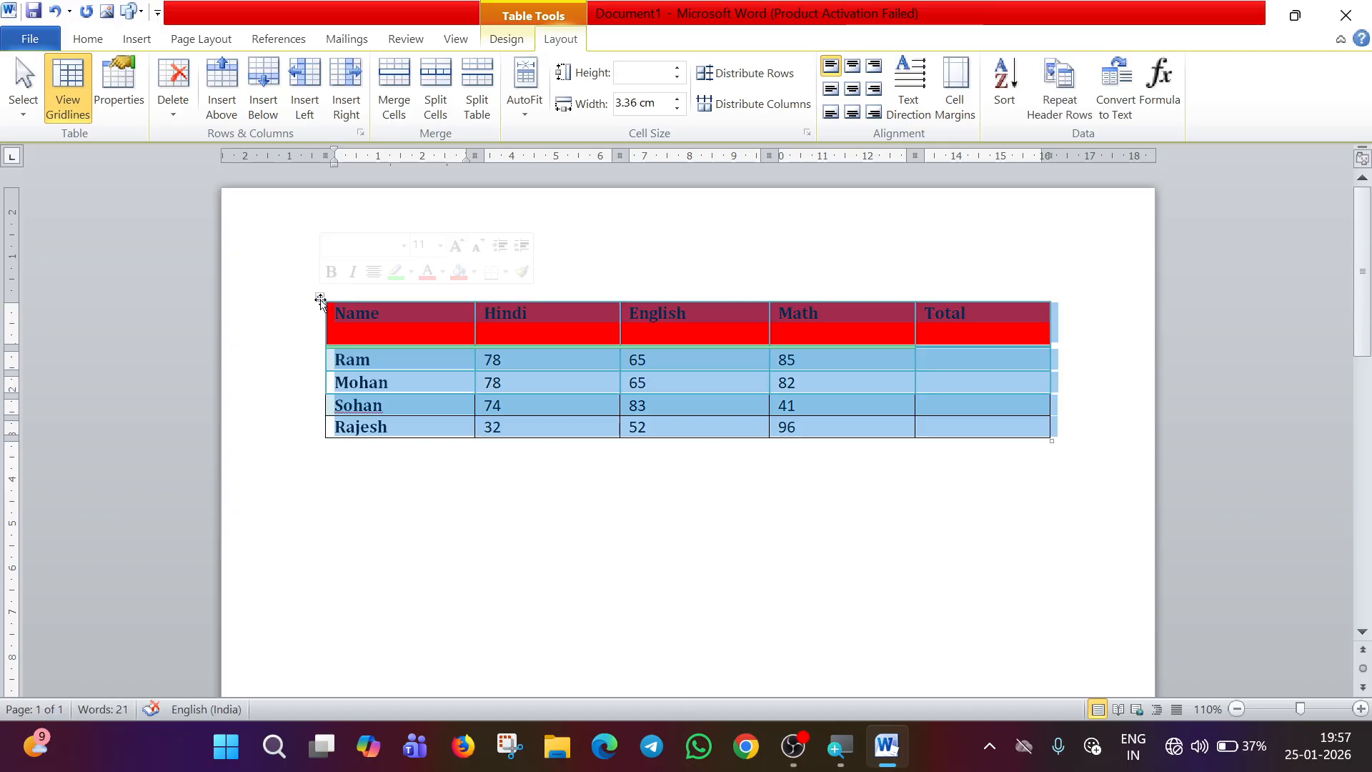
left_click(63, 106)
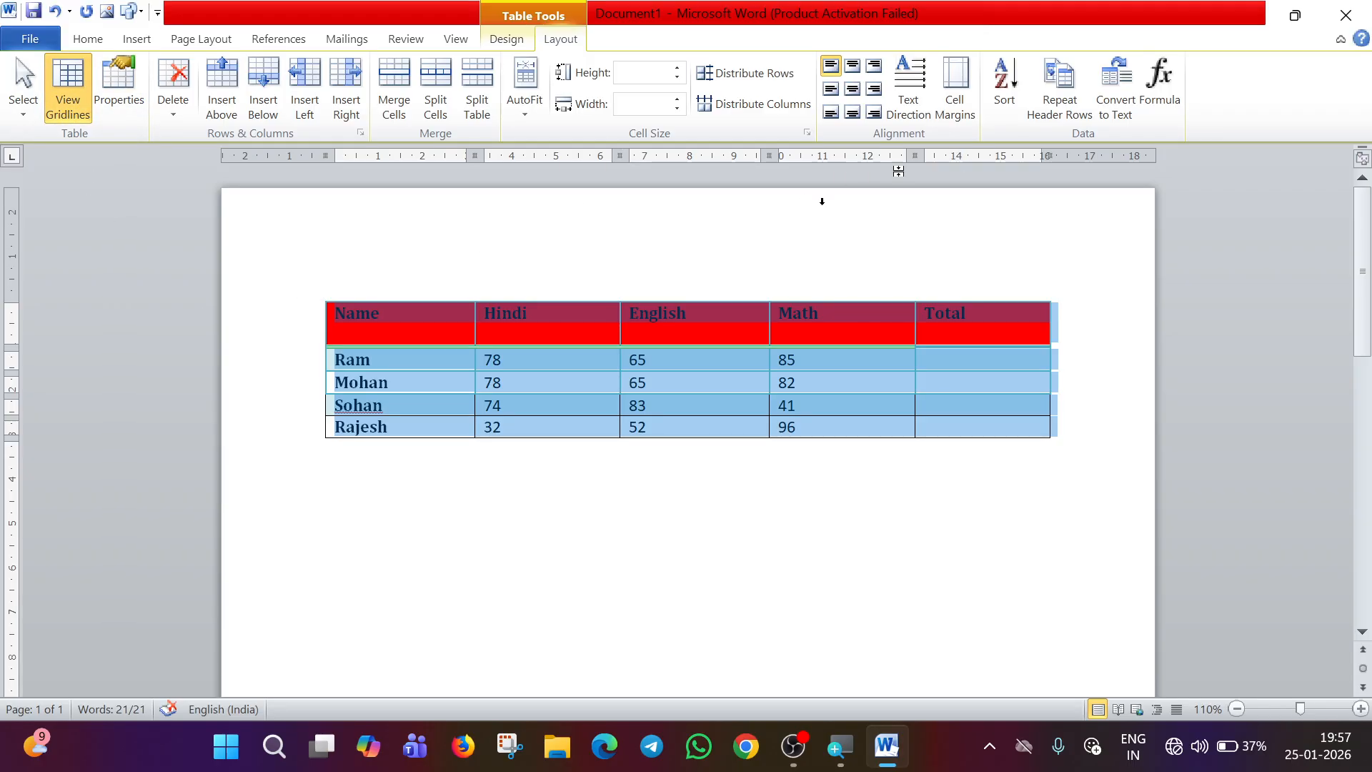
left_click(504, 40)
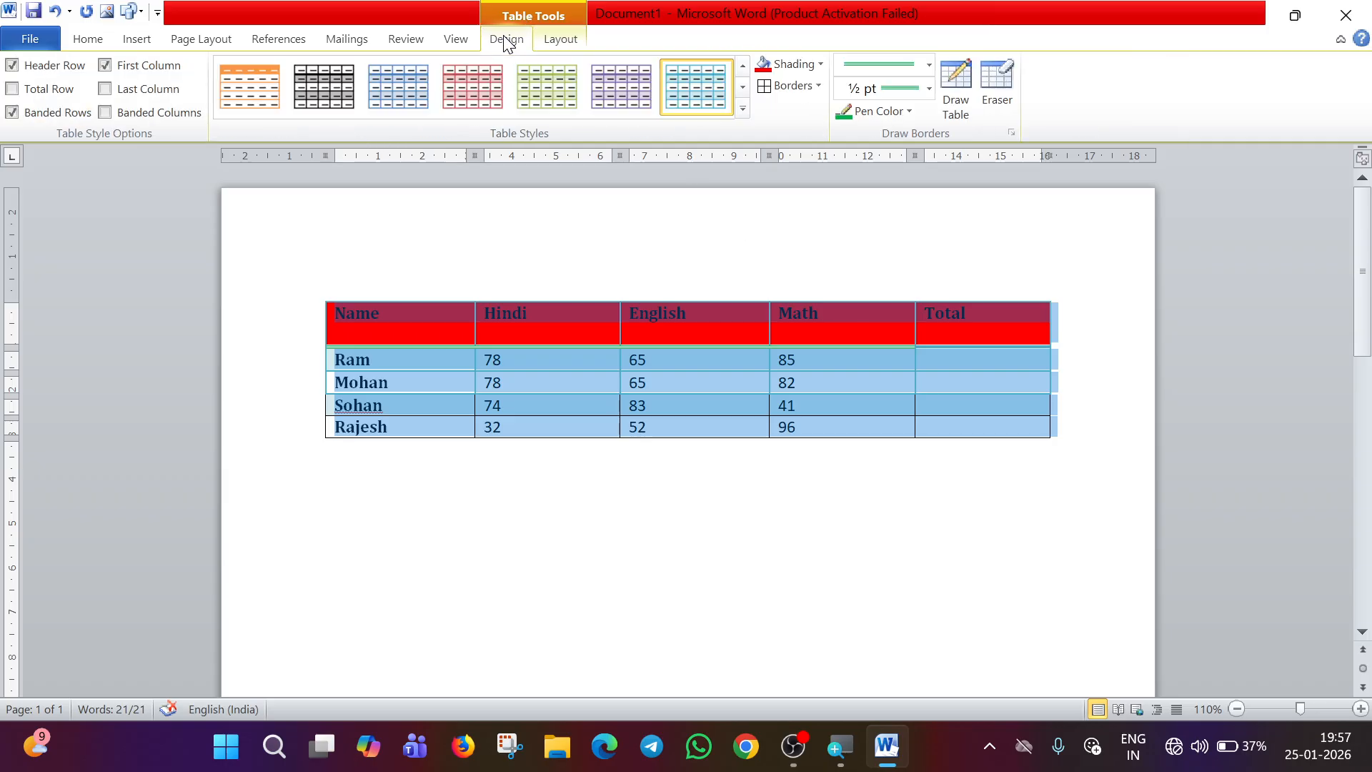
left_click(819, 86)
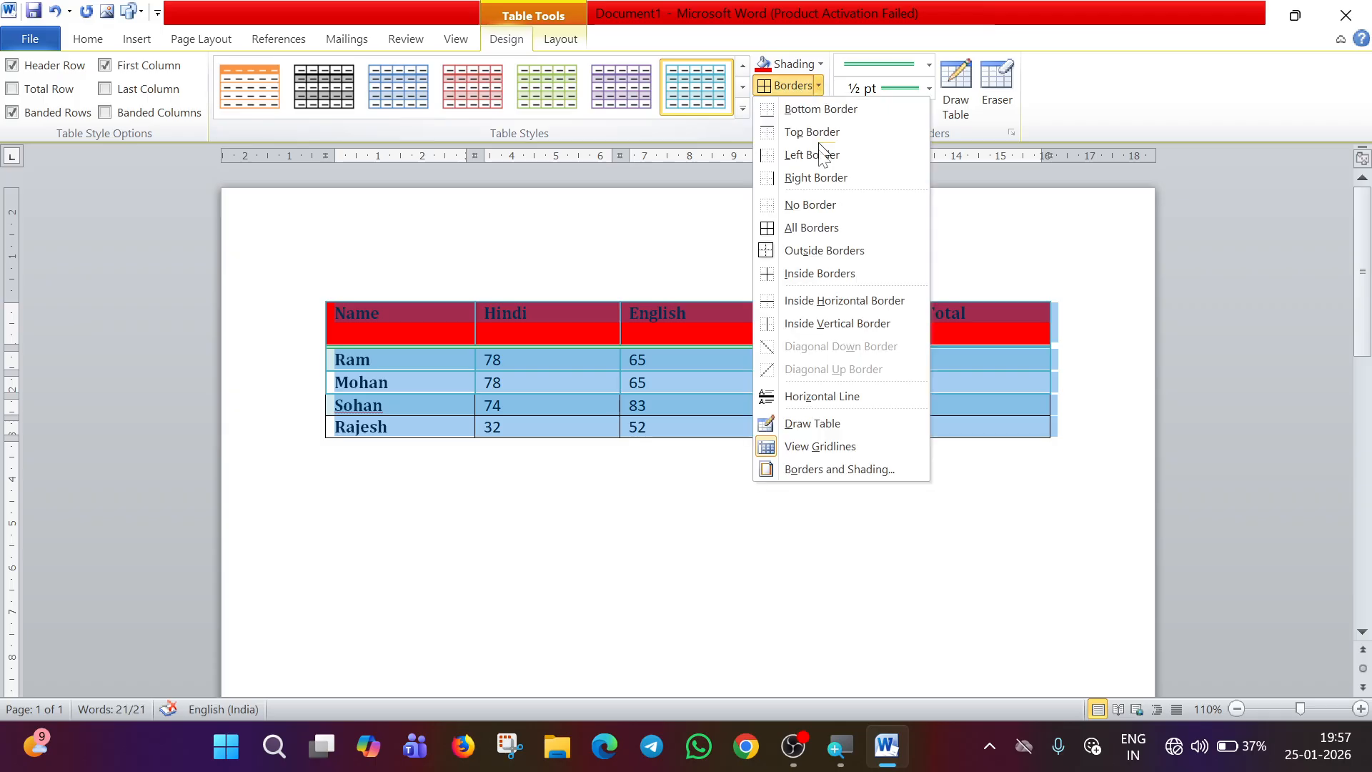
left_click(812, 203)
left_click(738, 437)
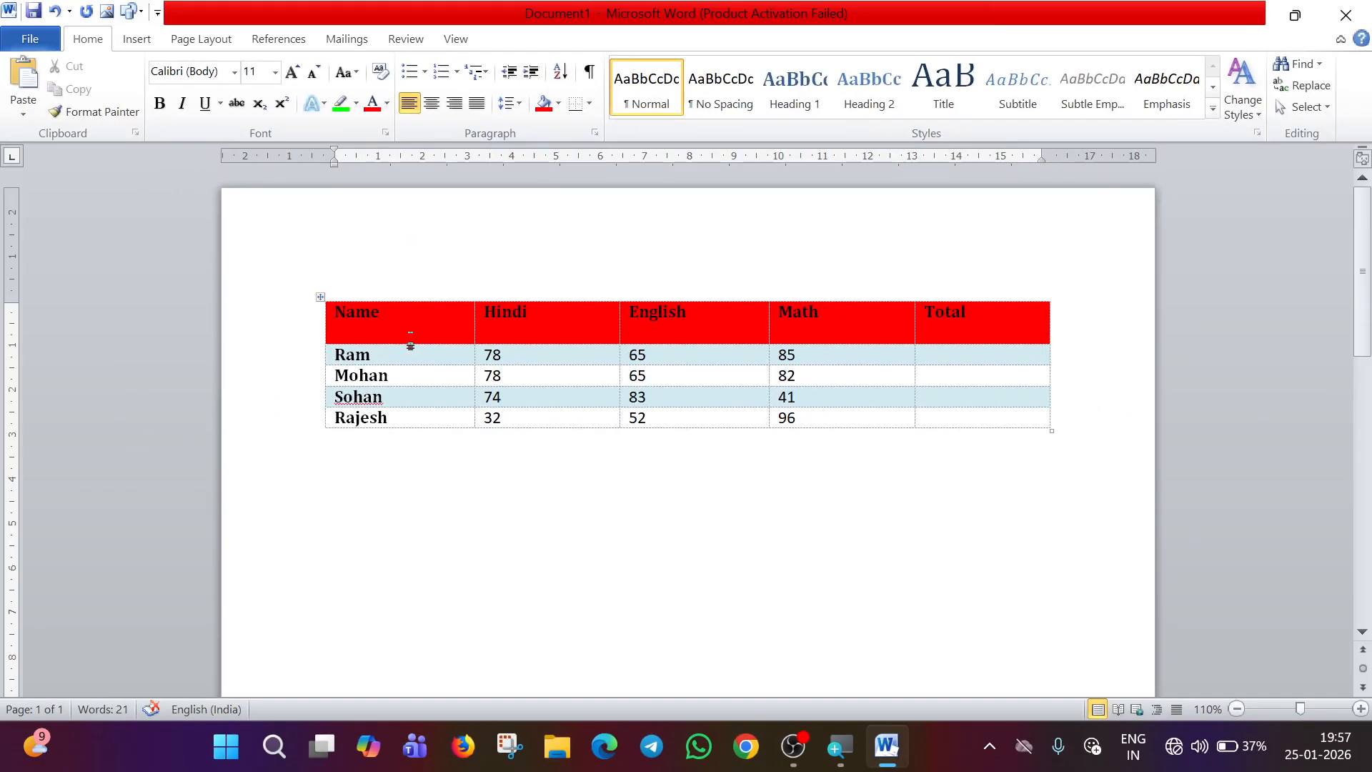
Turn off the gridlines display for the borderless marks table.
left_click(319, 297)
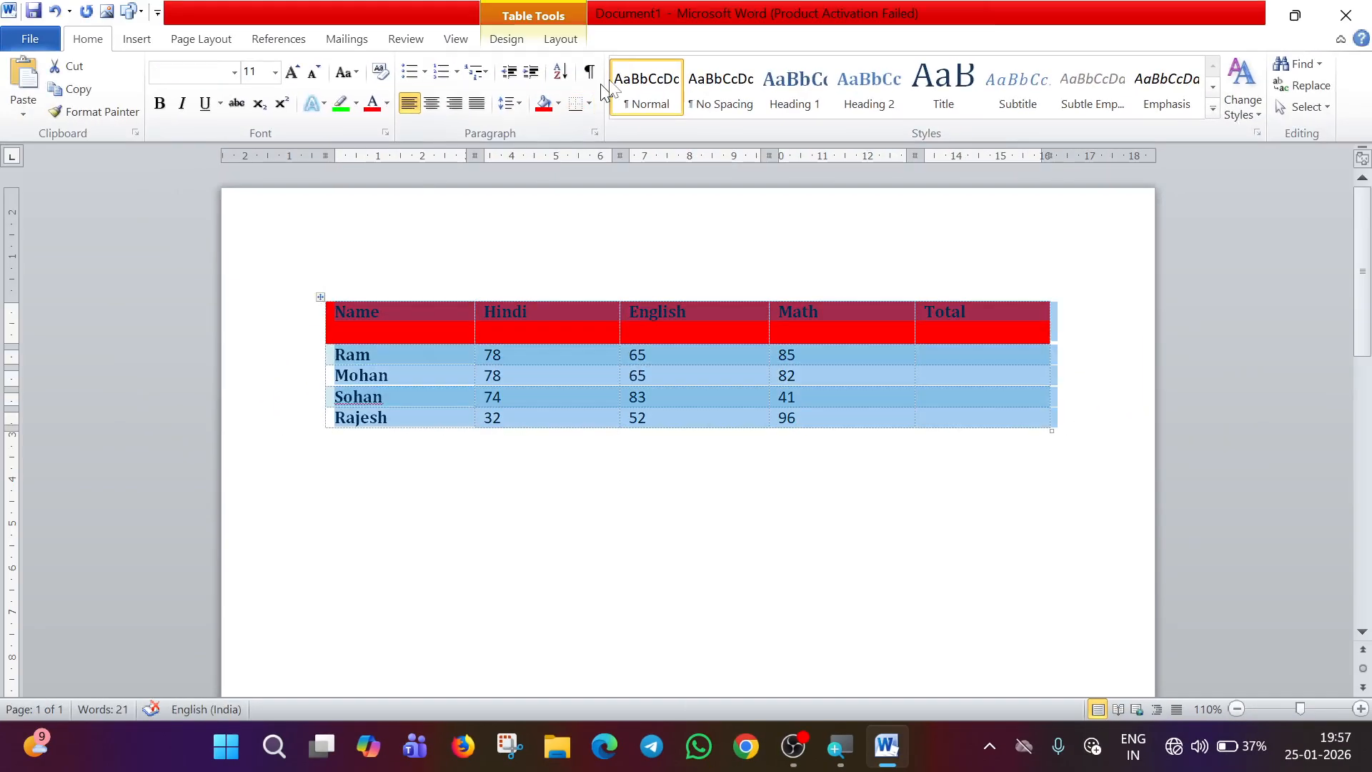
left_click(547, 44)
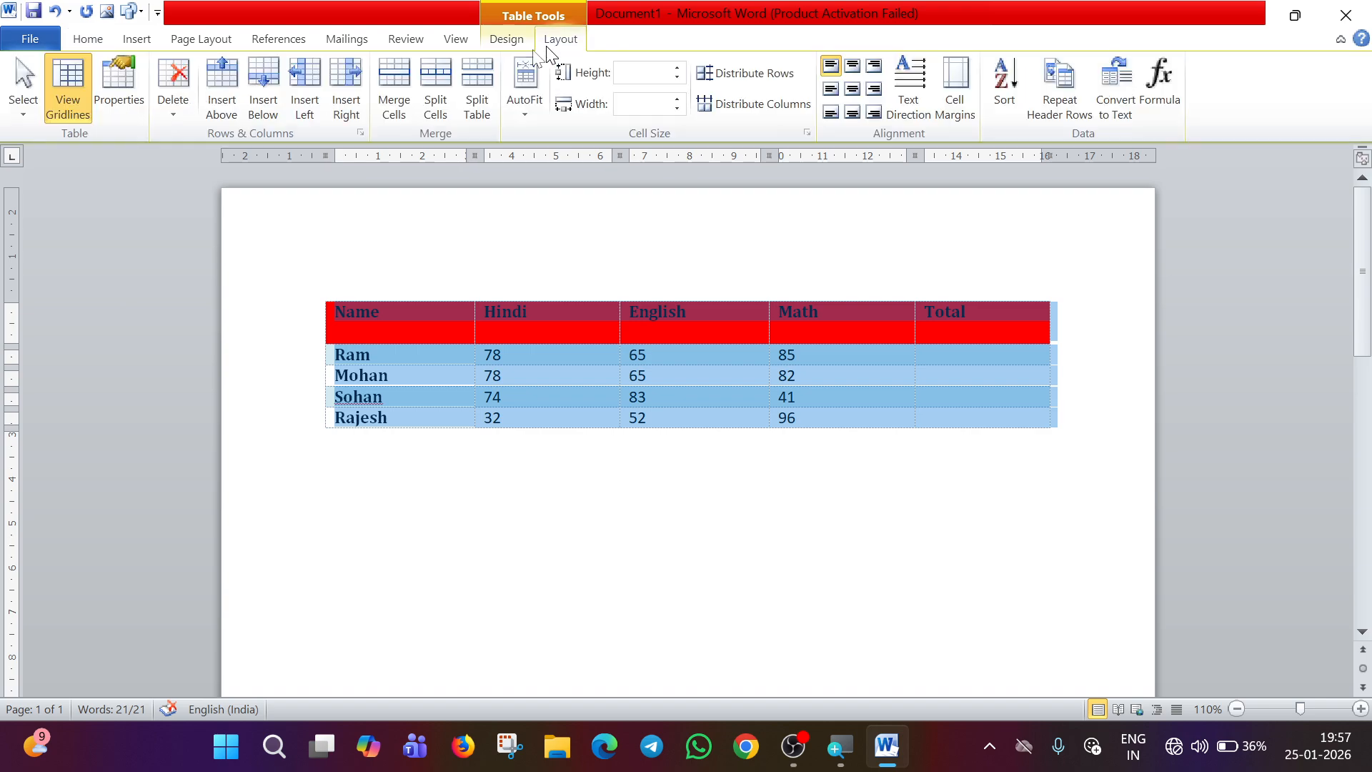
left_click(65, 84)
left_click(663, 493)
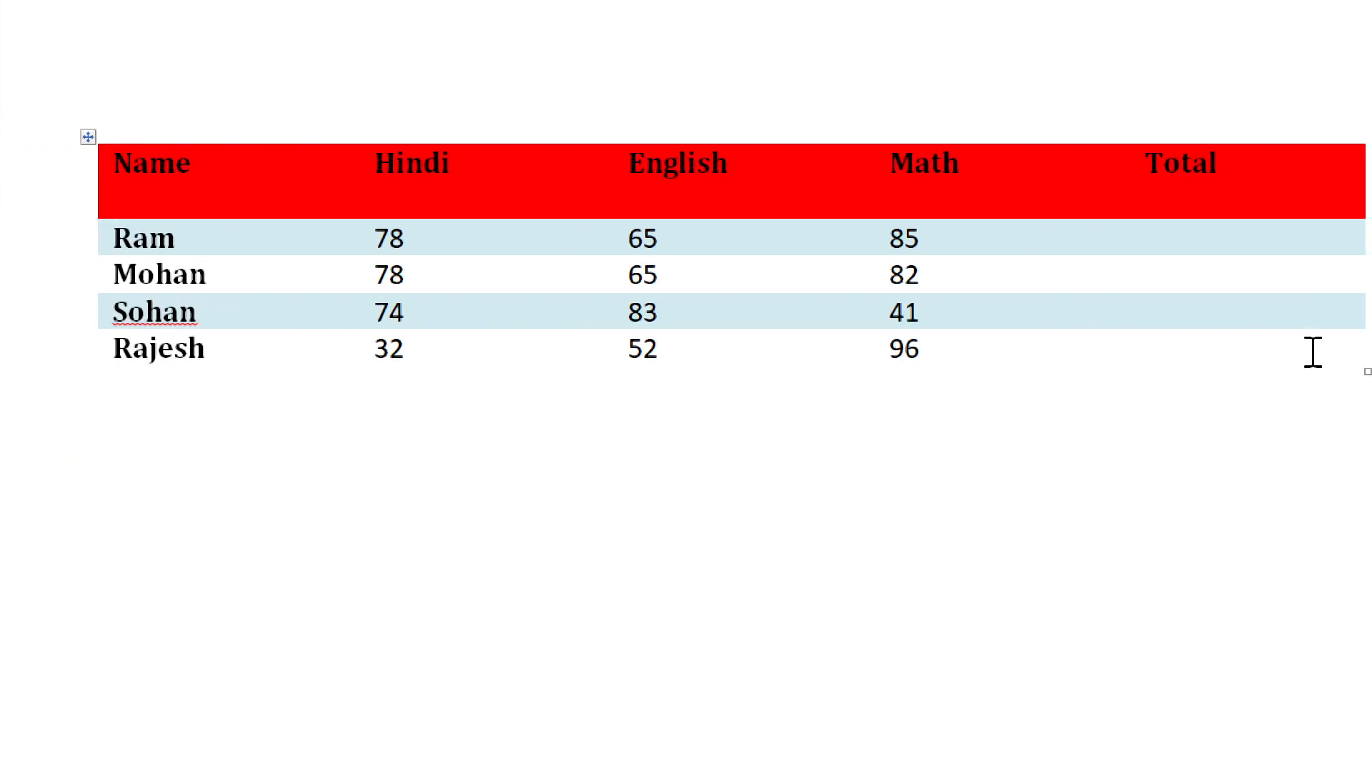
Add two empty rows at the end of the marks table, below the last student.
key("Tab")
key("Tab")
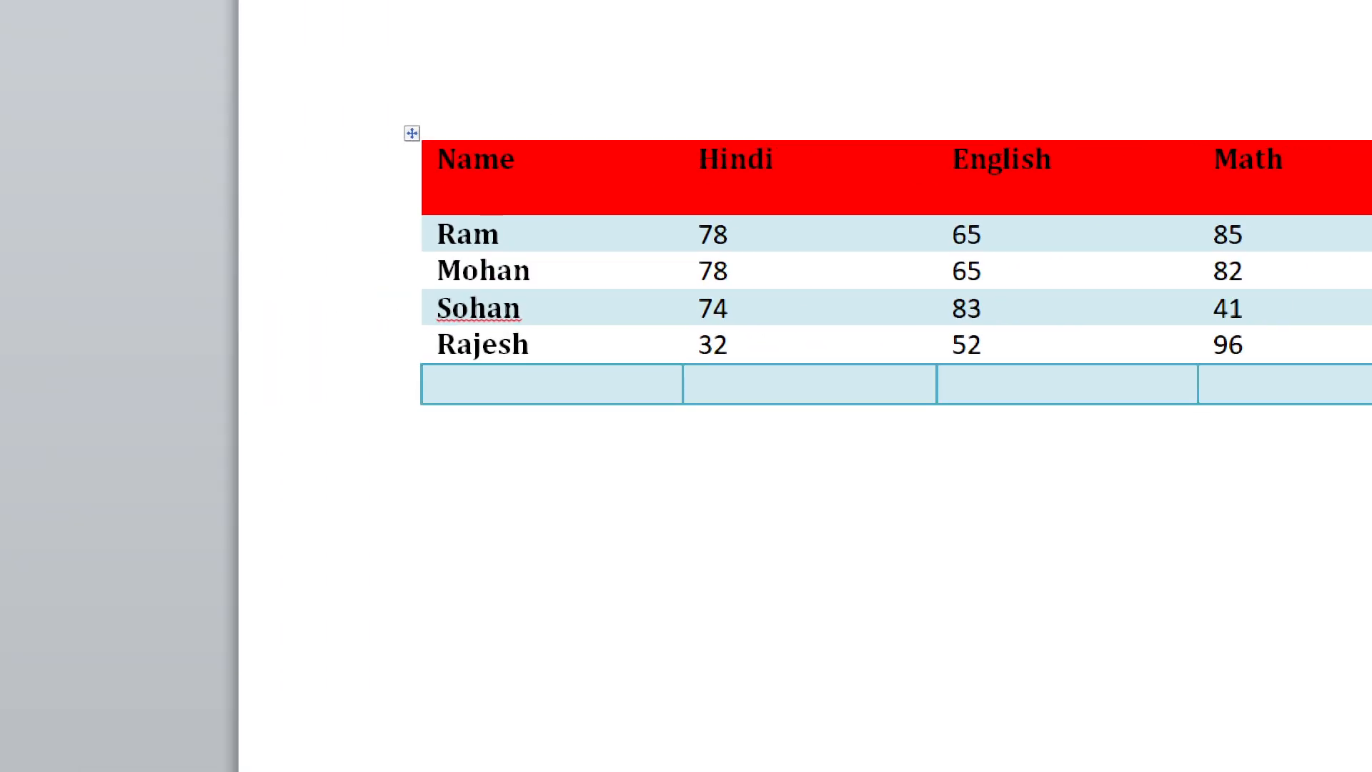
key("Tab")
key("Tab")
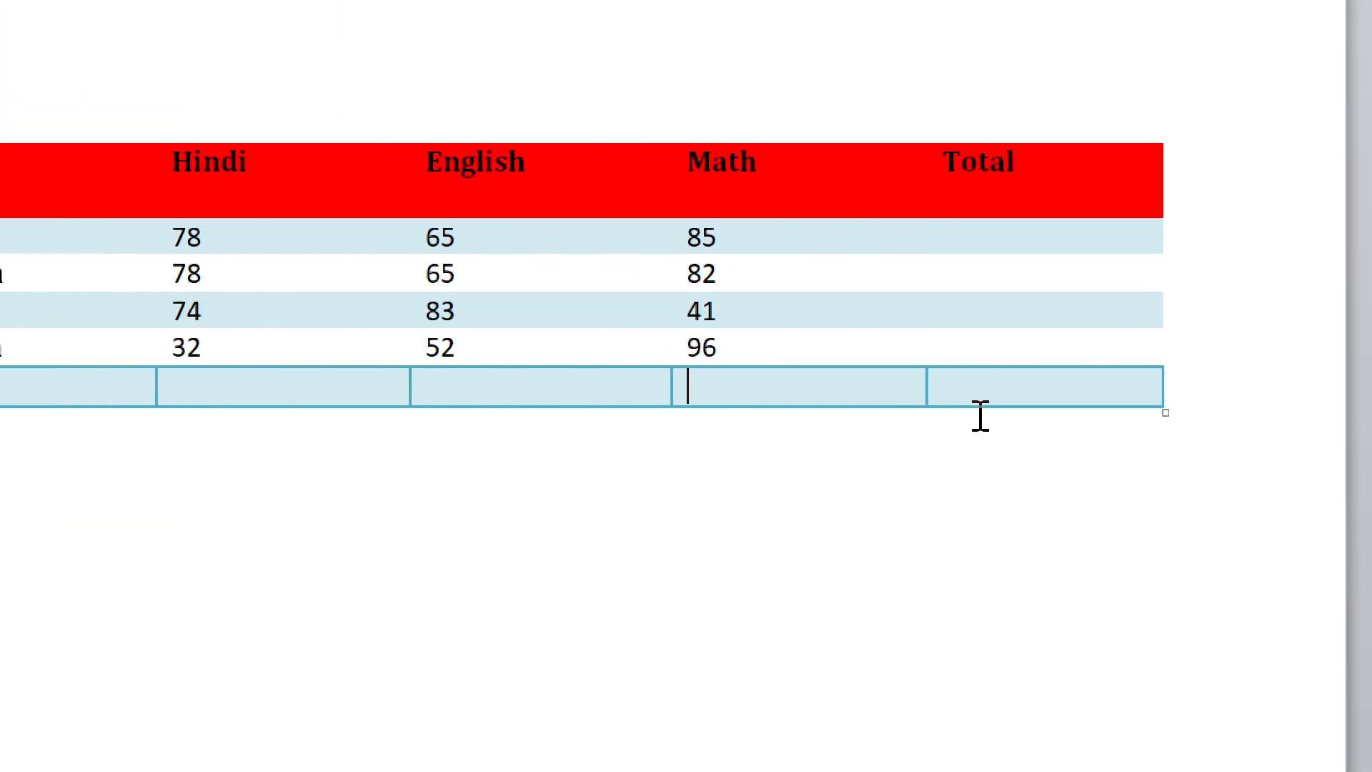
key("Tab")
key("Tab")
key("Tab")
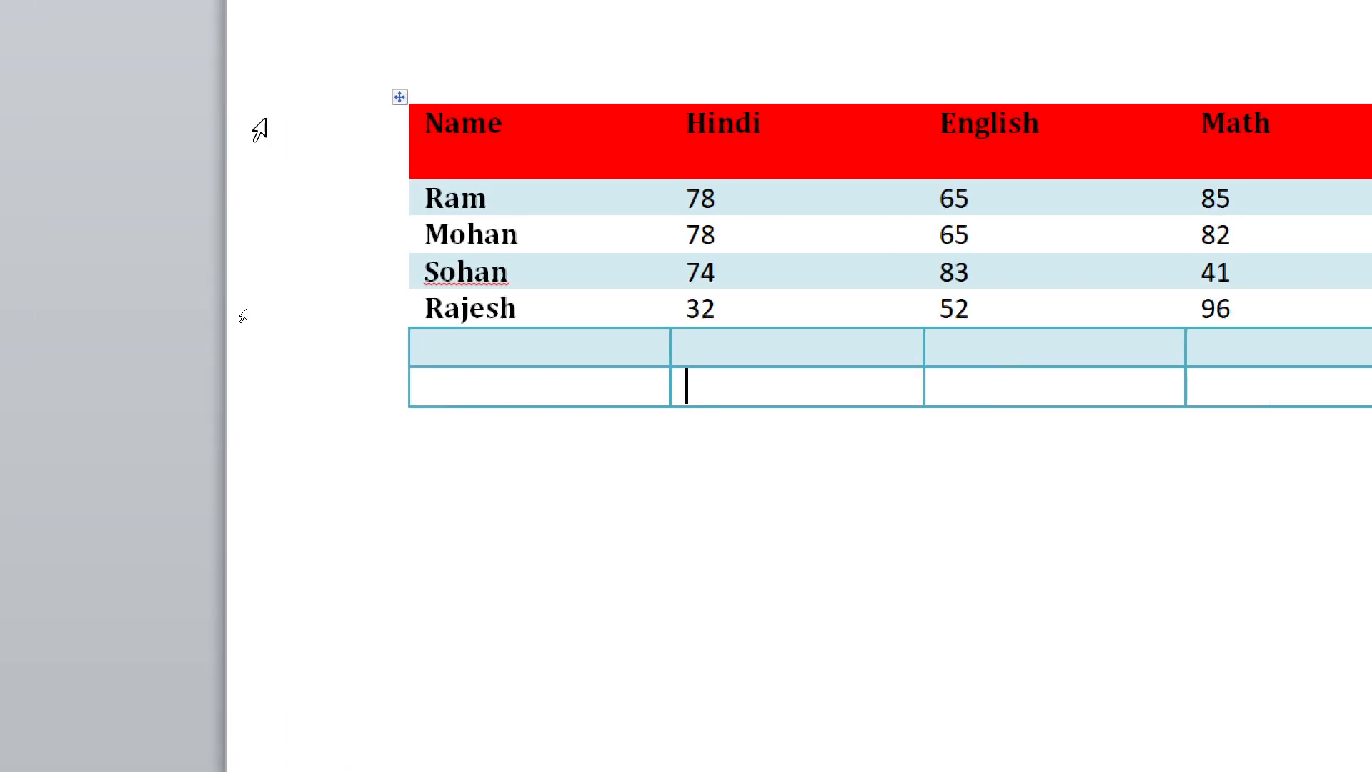
Apply No Border to the whole table, including the two new rows, and place the cursor in the first empty row.
left_click(399, 97)
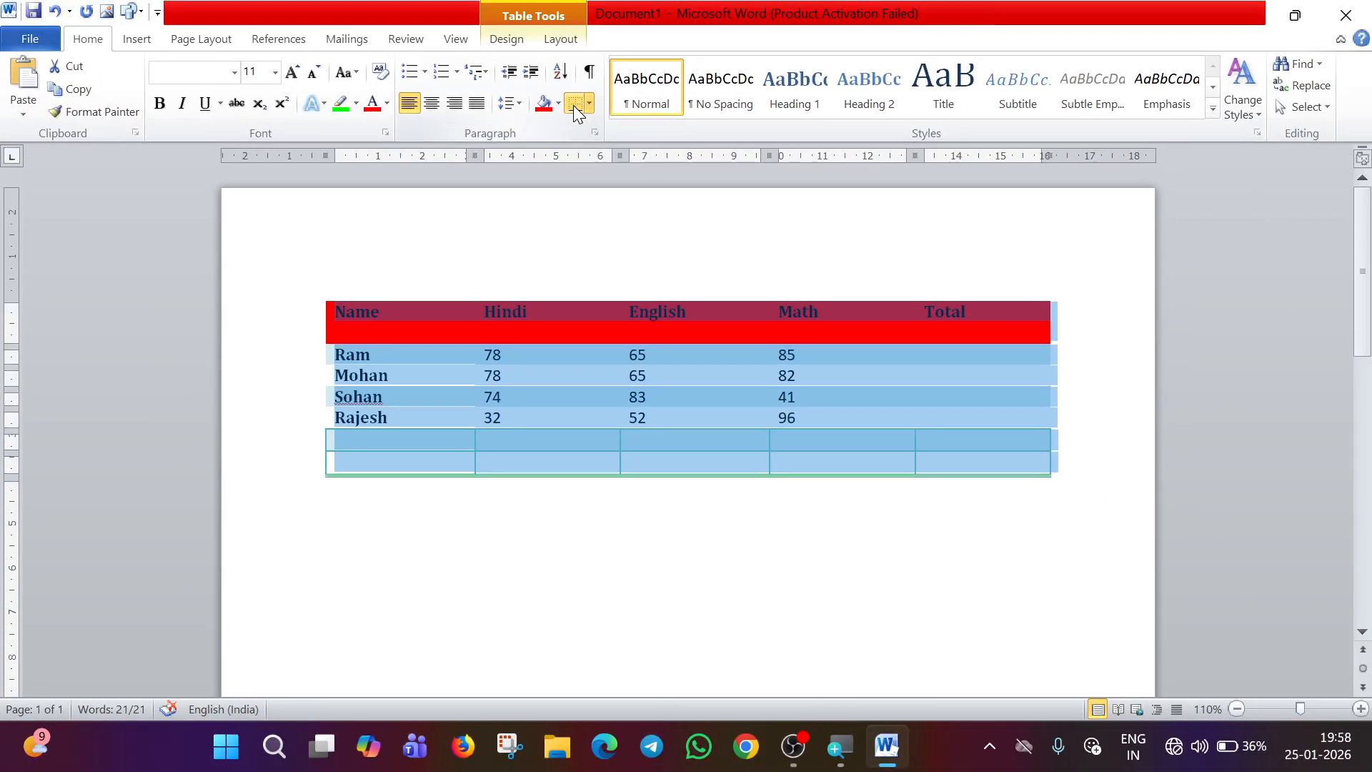
left_click(506, 38)
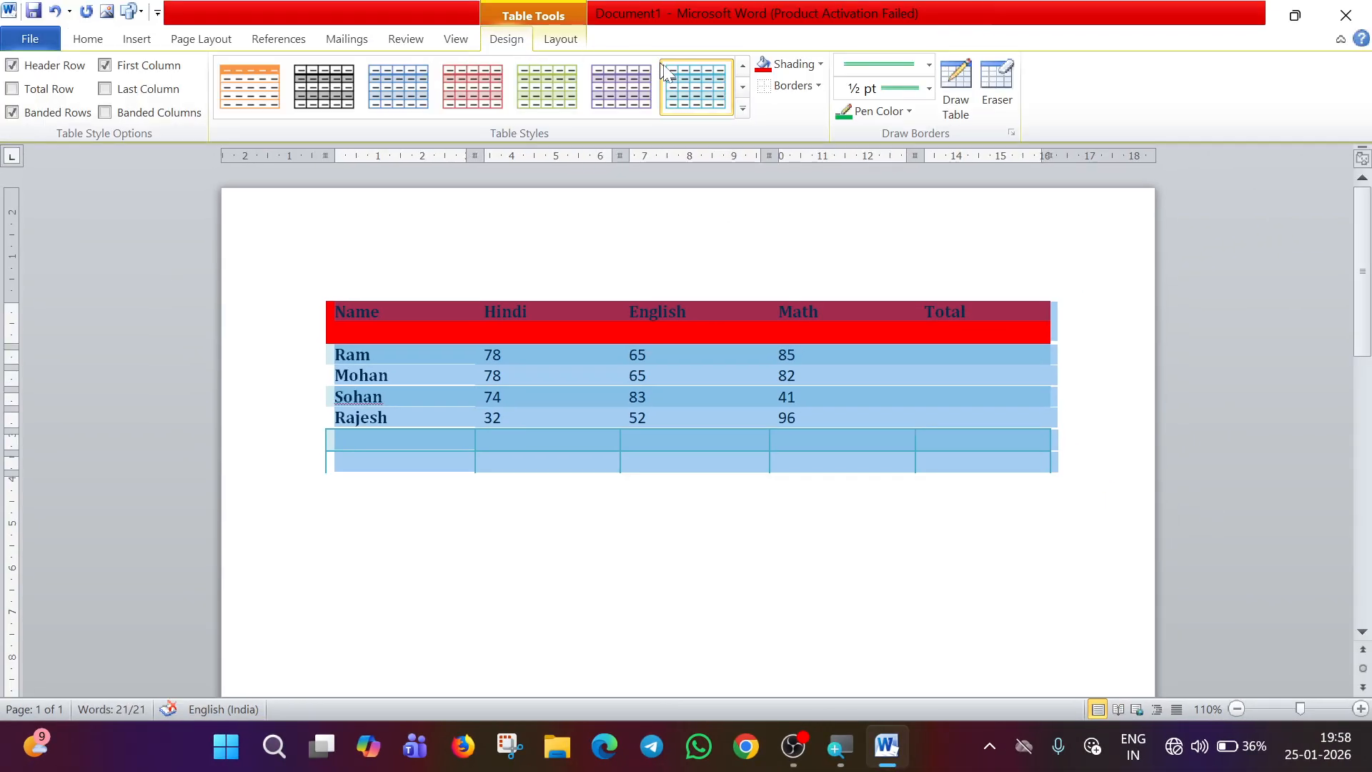
left_click(818, 86)
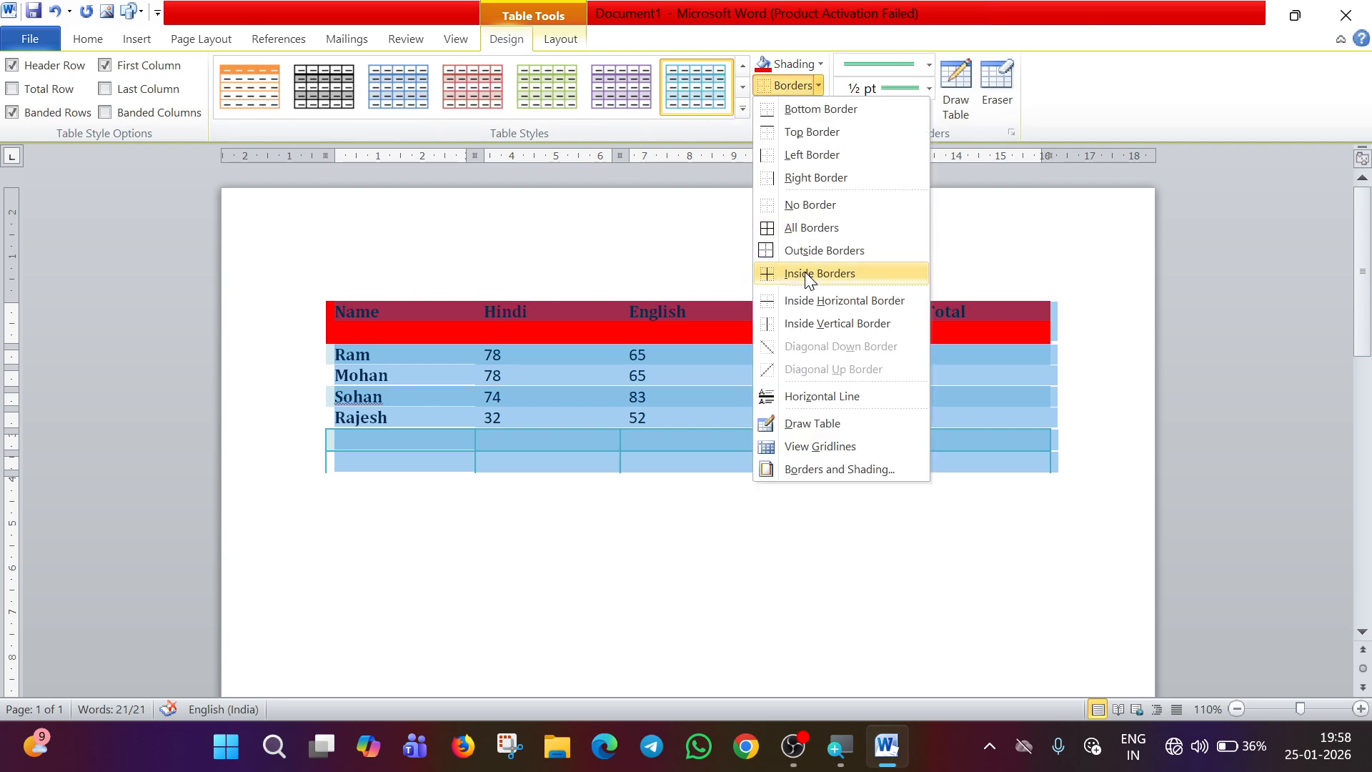
left_click(788, 204)
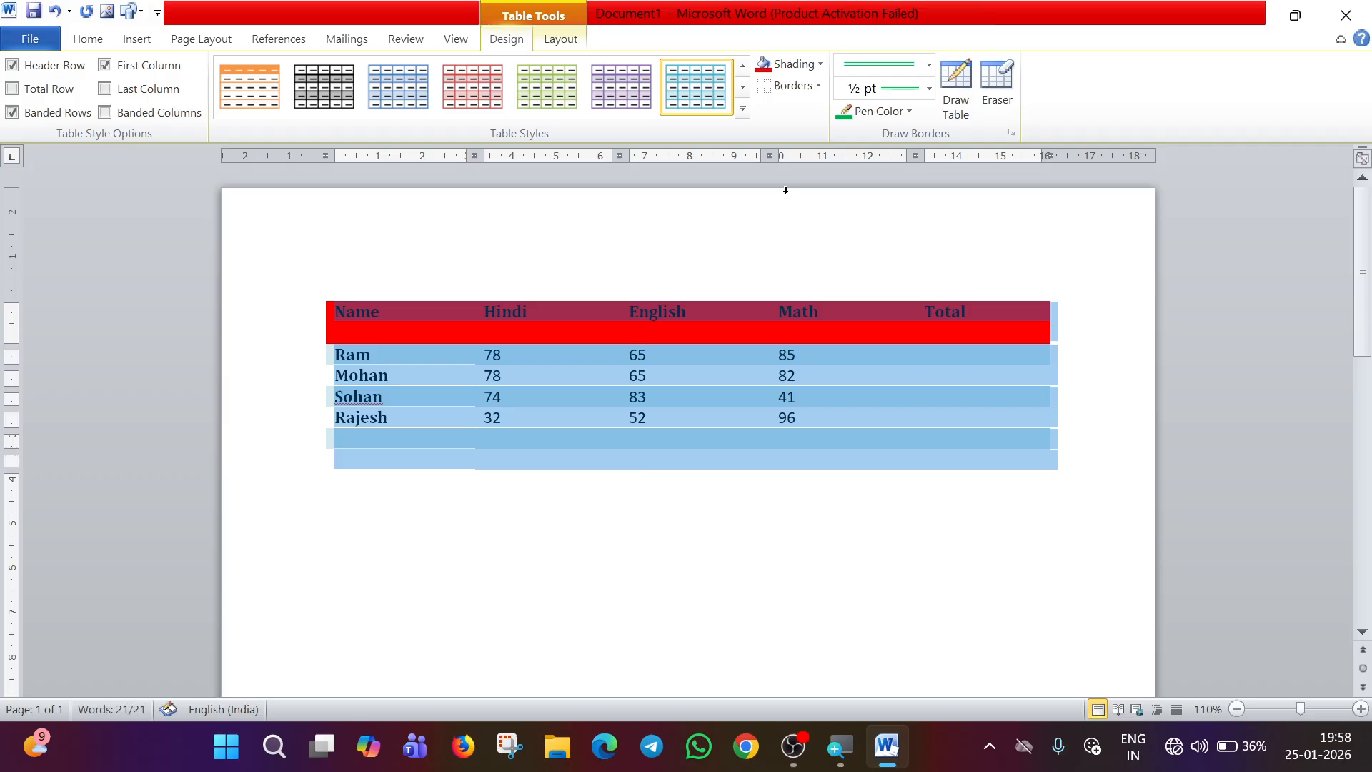
left_click(592, 485)
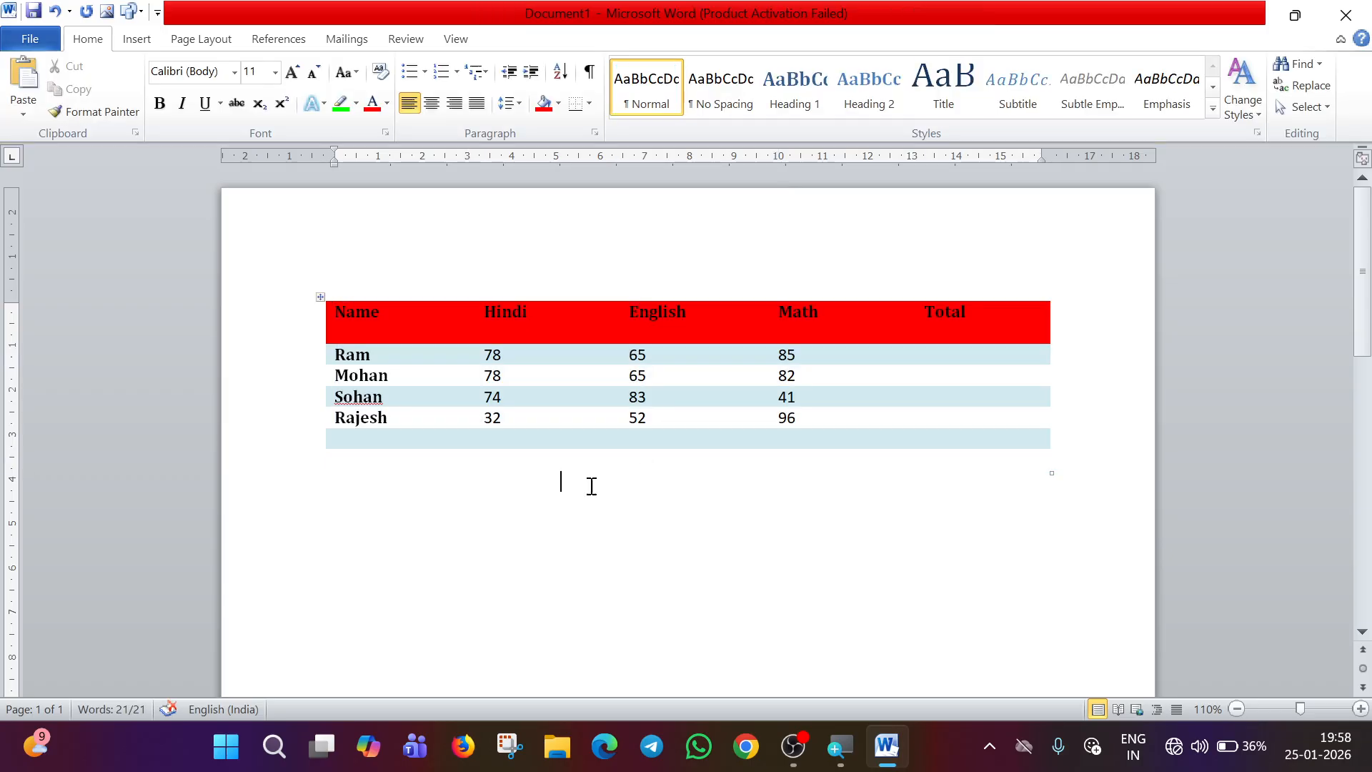
left_click(680, 444)
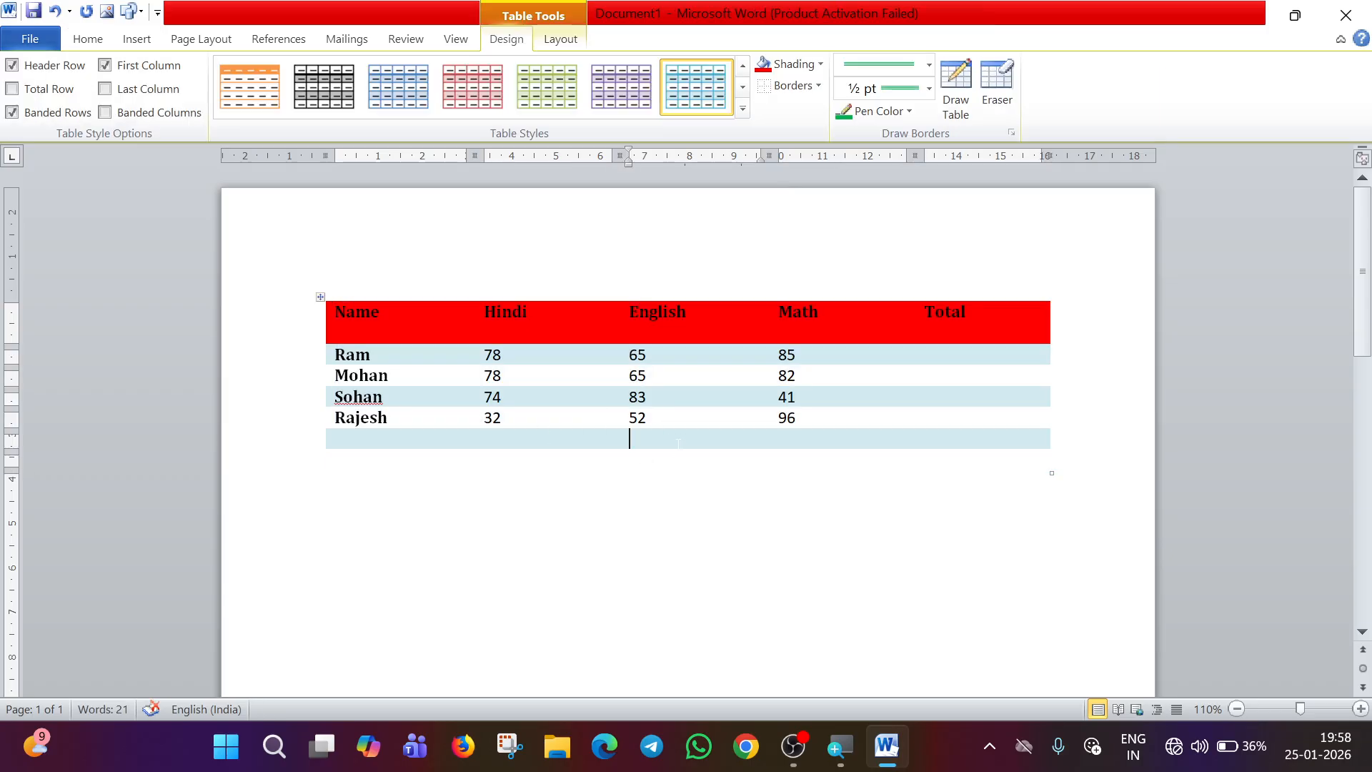
Turn on the display of gridlines for the whole marks table.
left_click(971, 528)
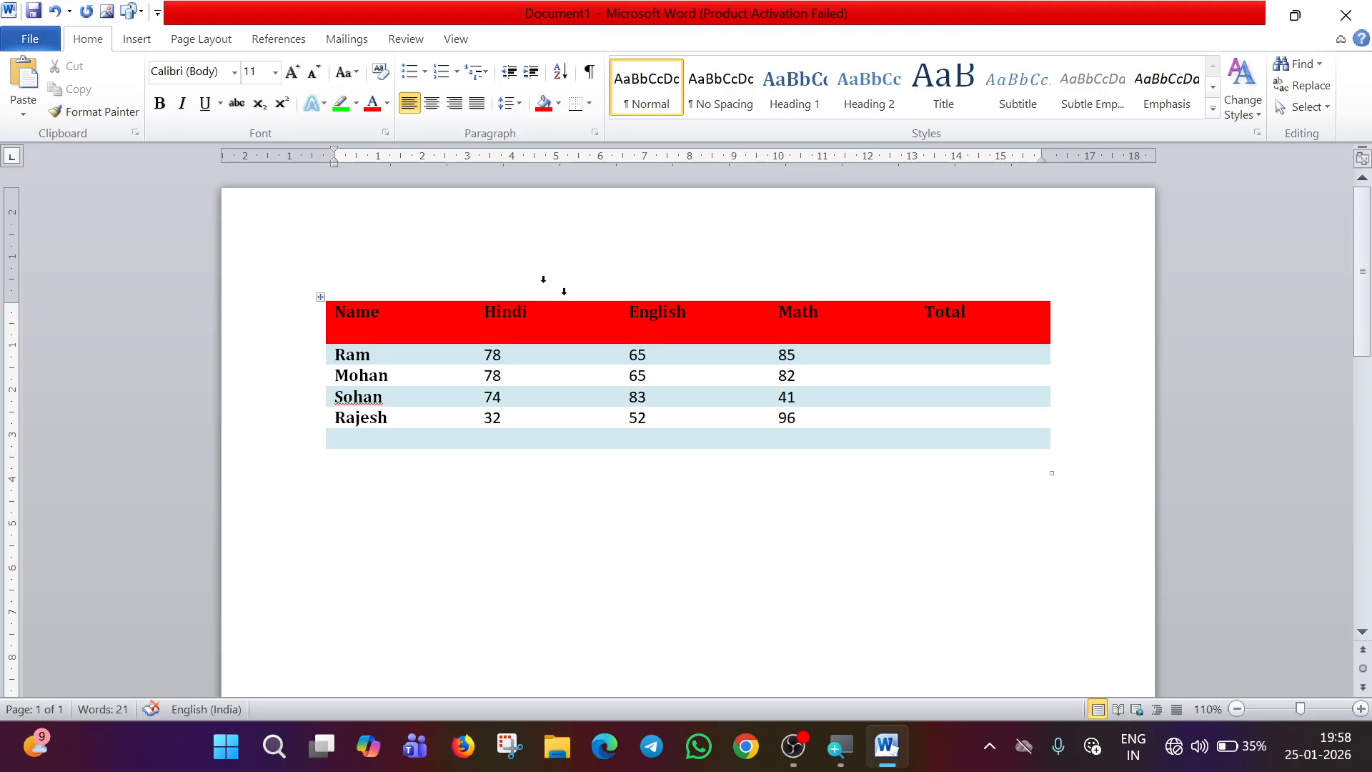
left_click(323, 301)
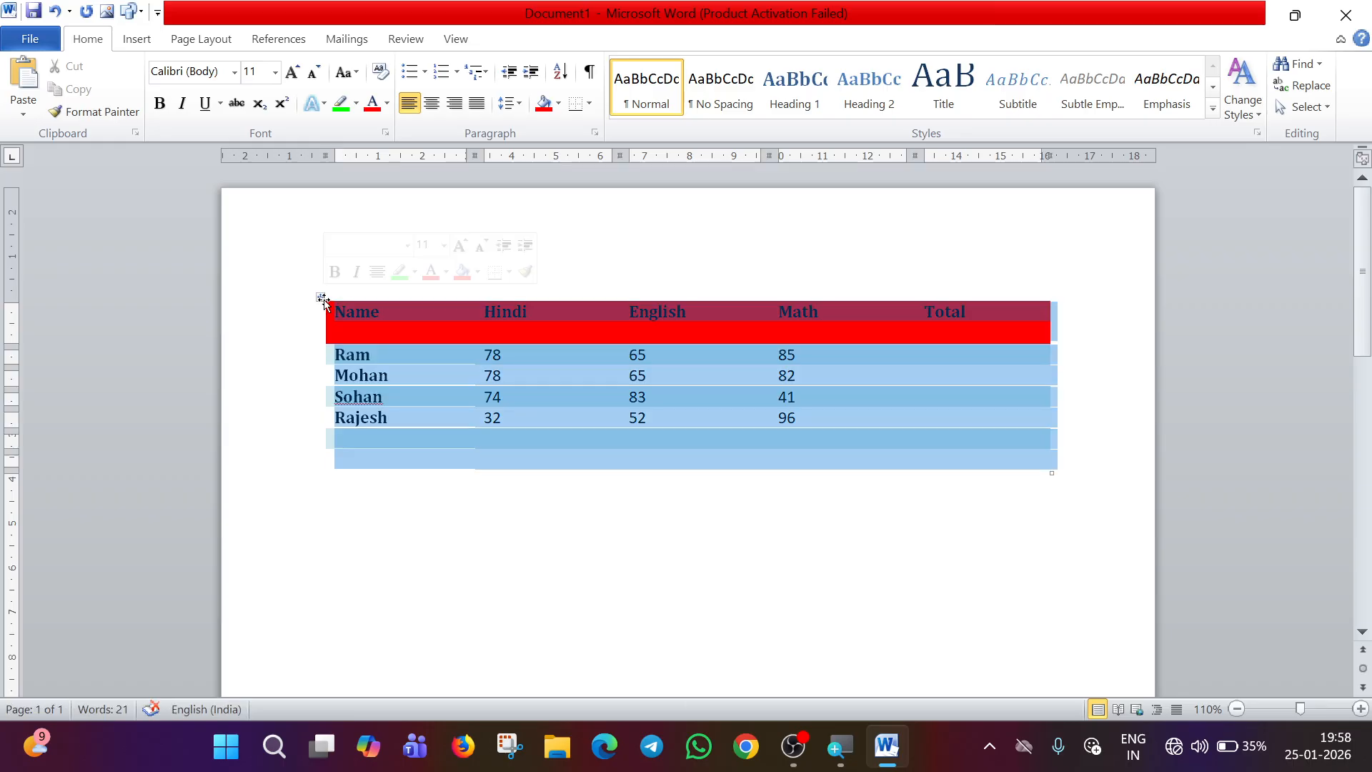
left_click(560, 39)
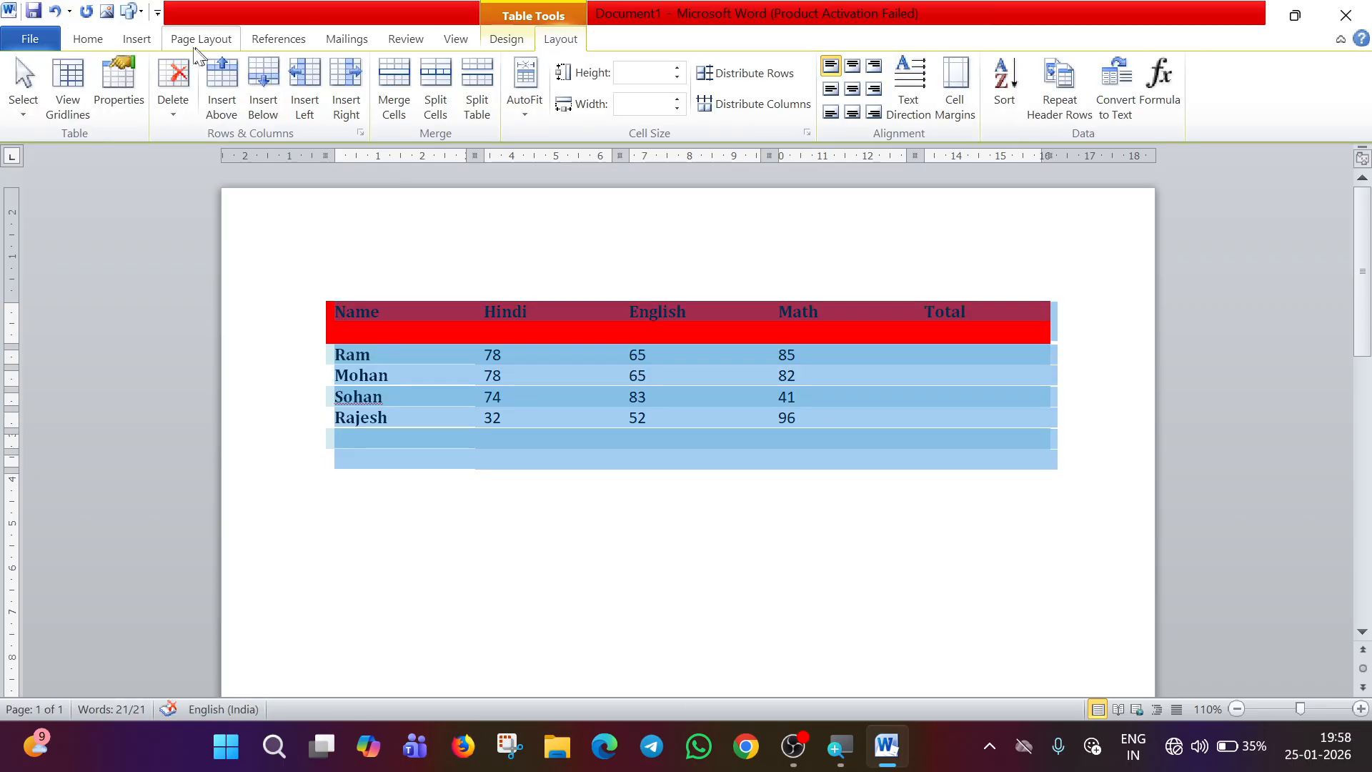
left_click(73, 112)
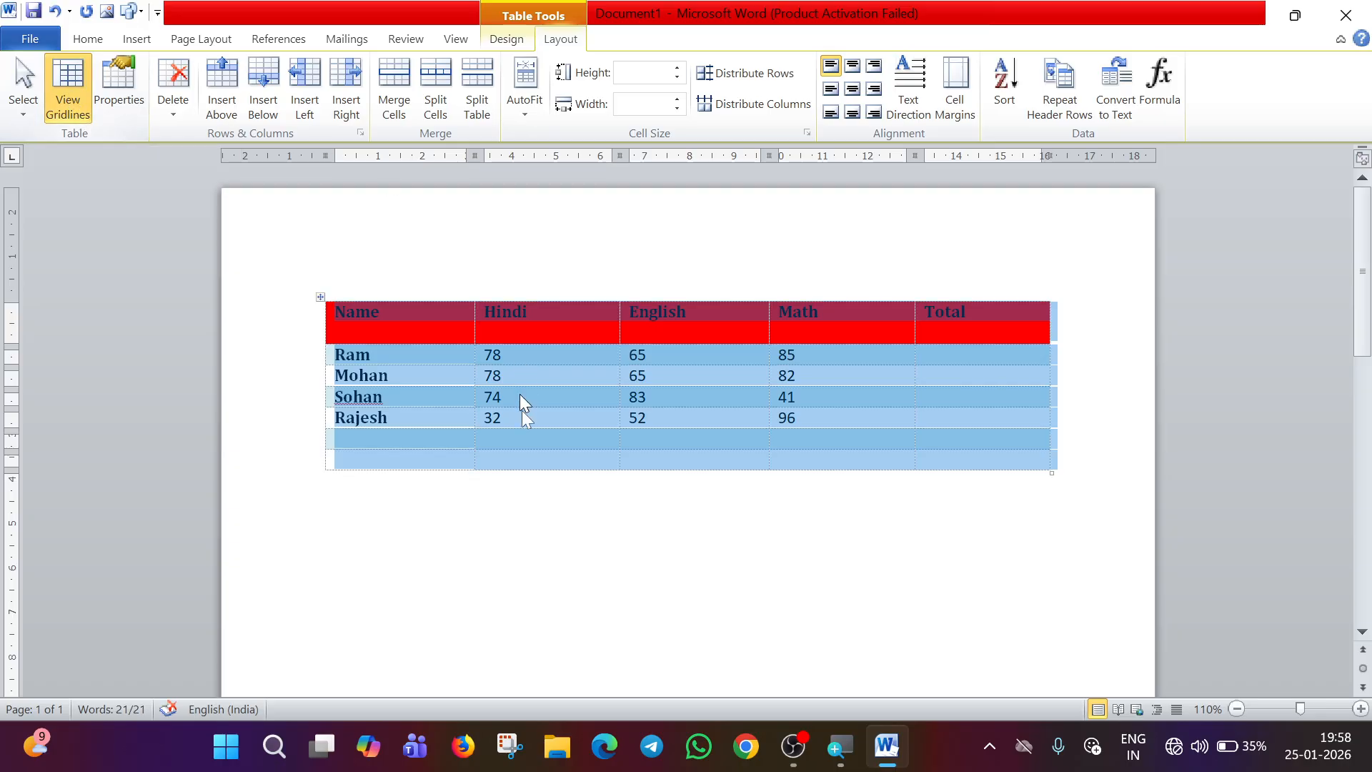
left_click(561, 481)
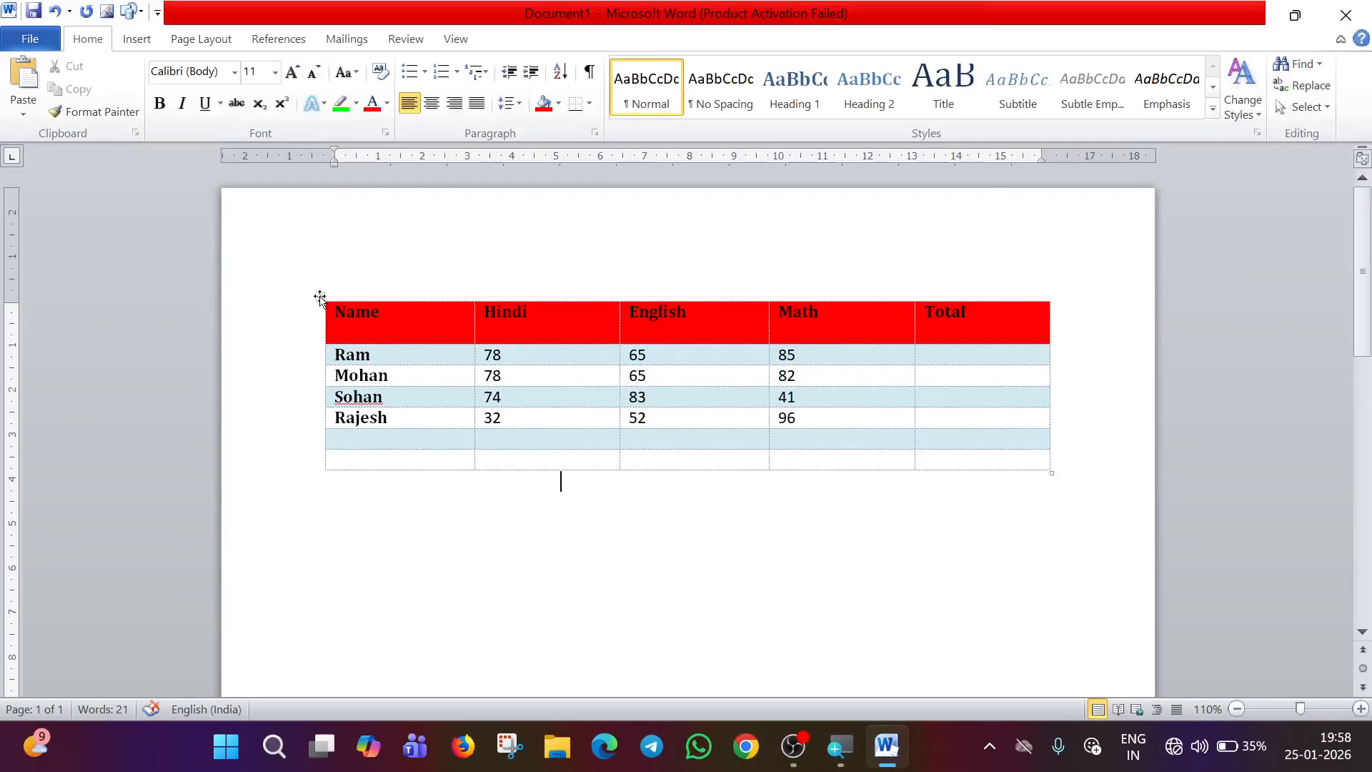
Apply All Borders to the entire marks table with the current green line style.
left_click(321, 298)
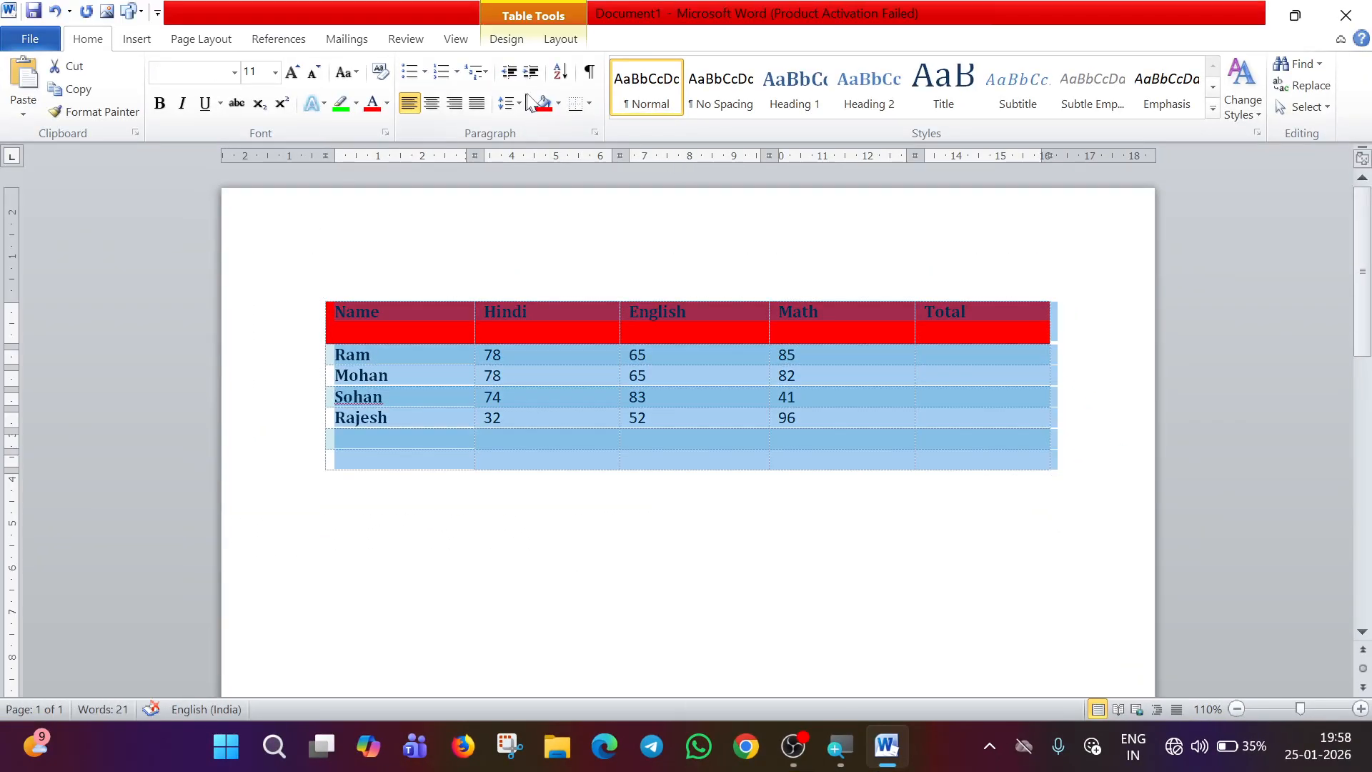
left_click(520, 45)
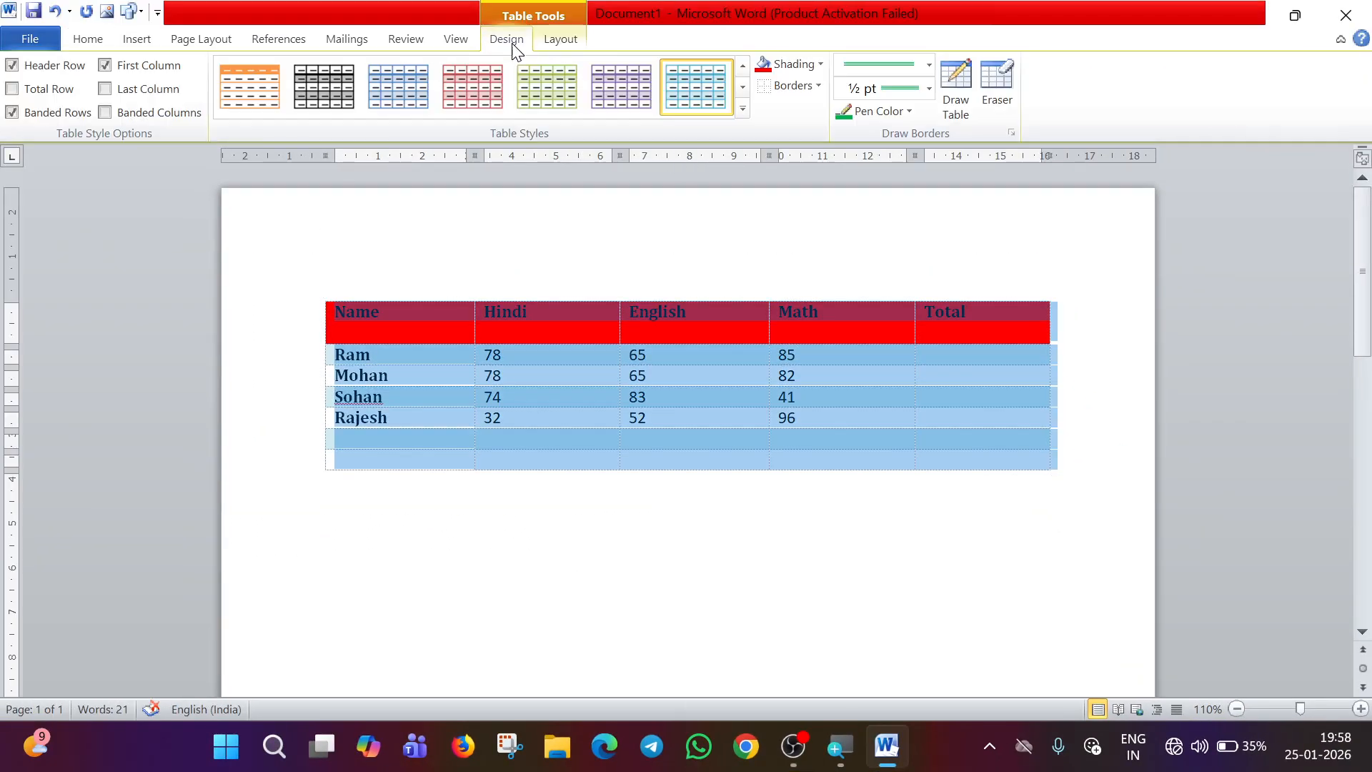
left_click(817, 86)
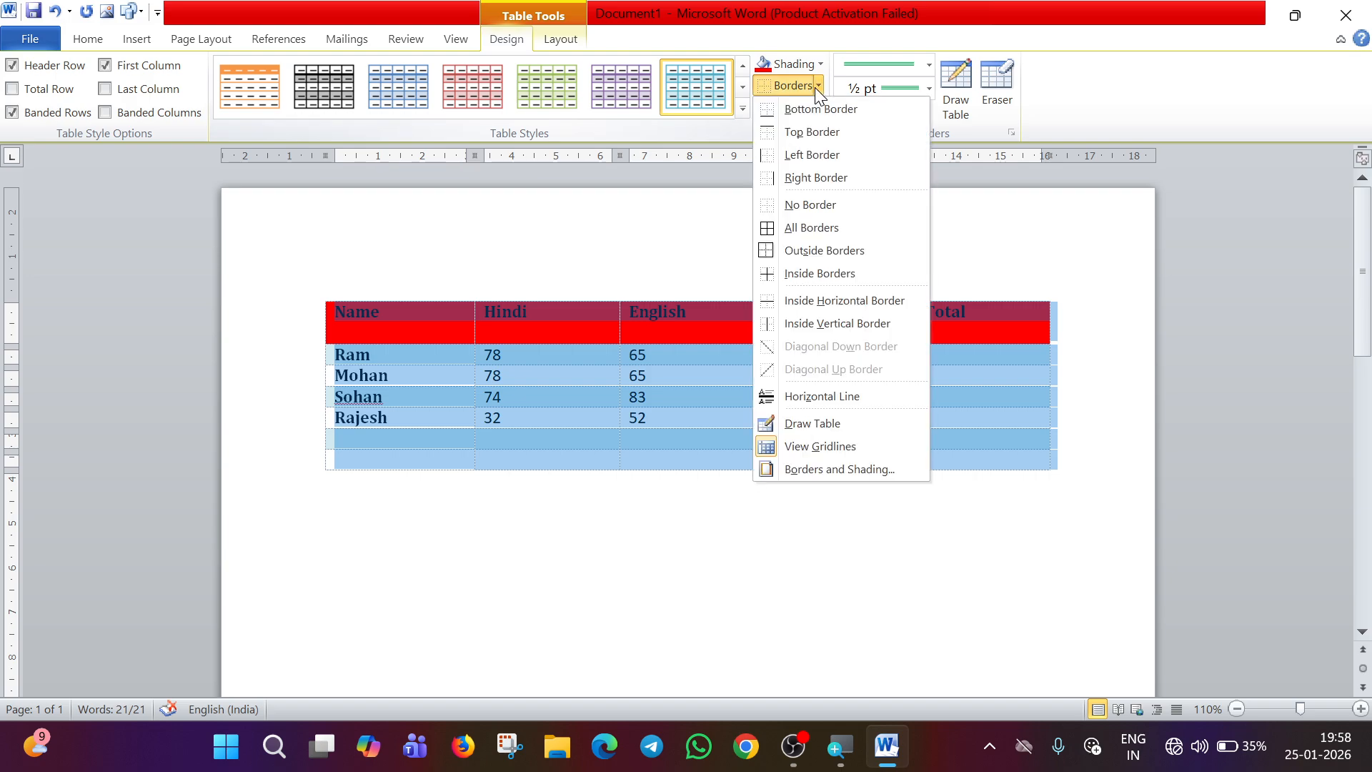
left_click(825, 228)
left_click(754, 247)
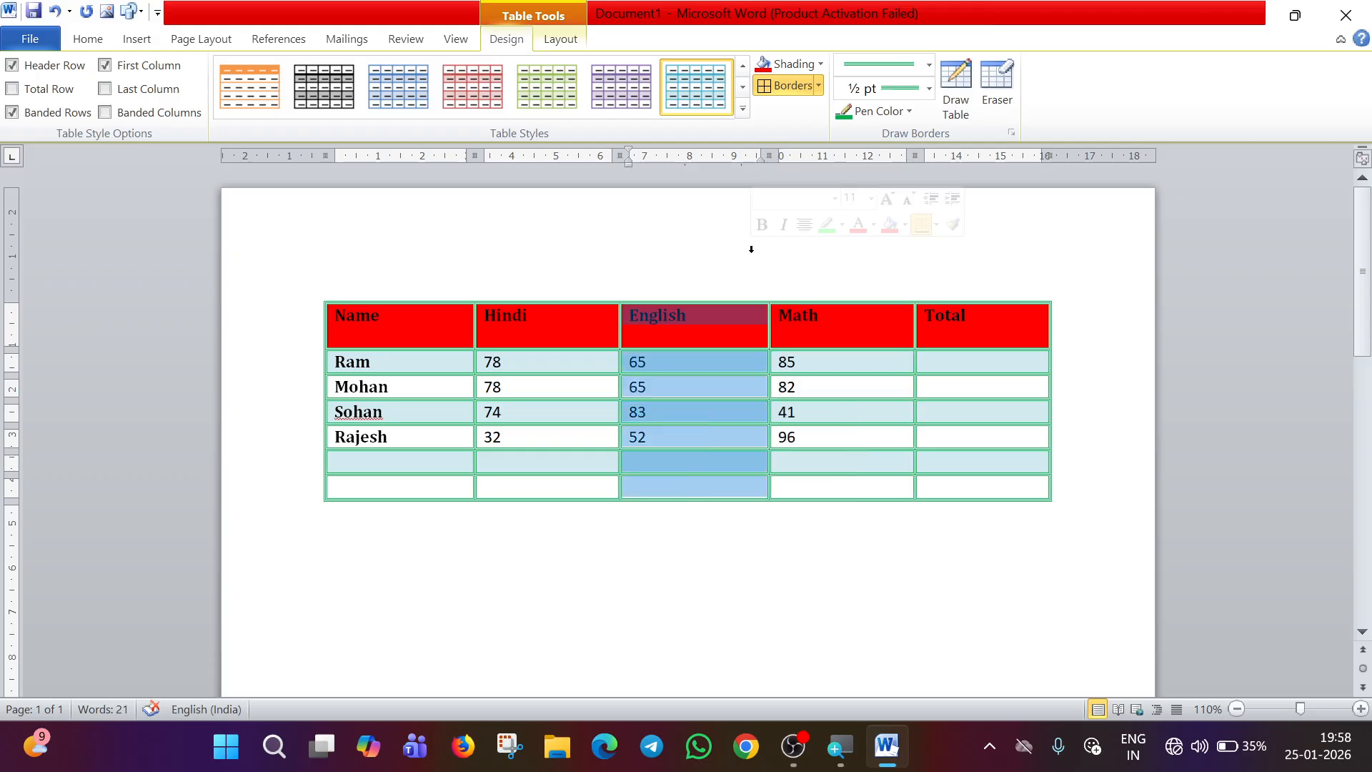
Set the border pen to a thin single solid line in Automatic black and leave table drawing mode.
left_click(775, 234)
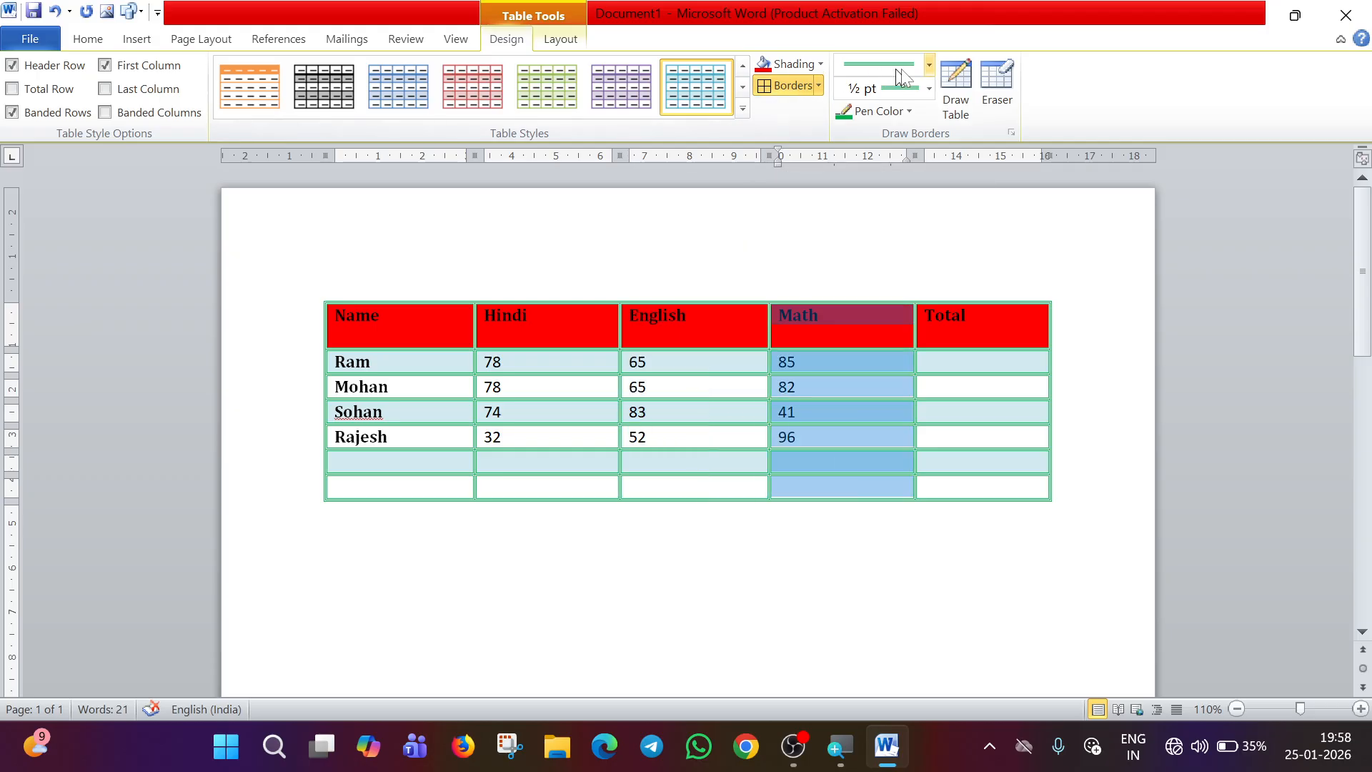
left_click(737, 192)
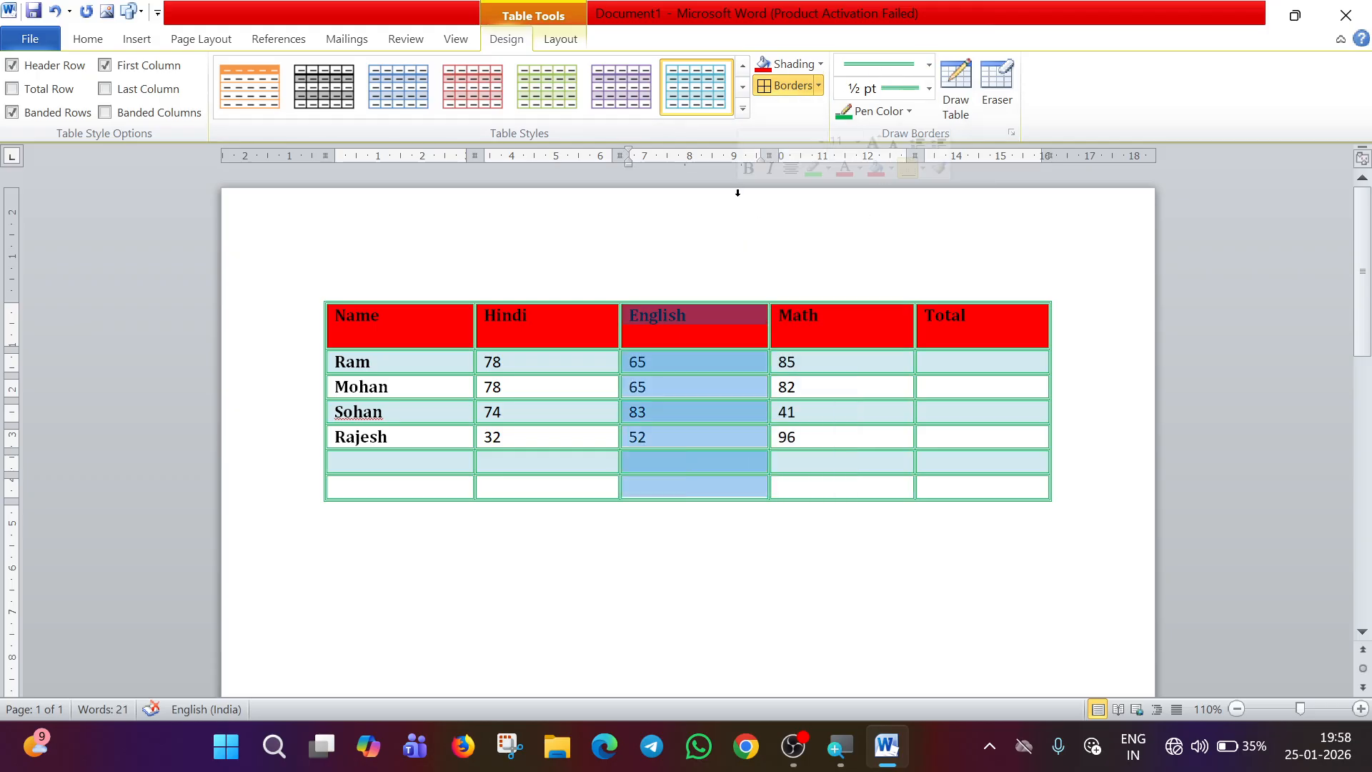
left_click(926, 67)
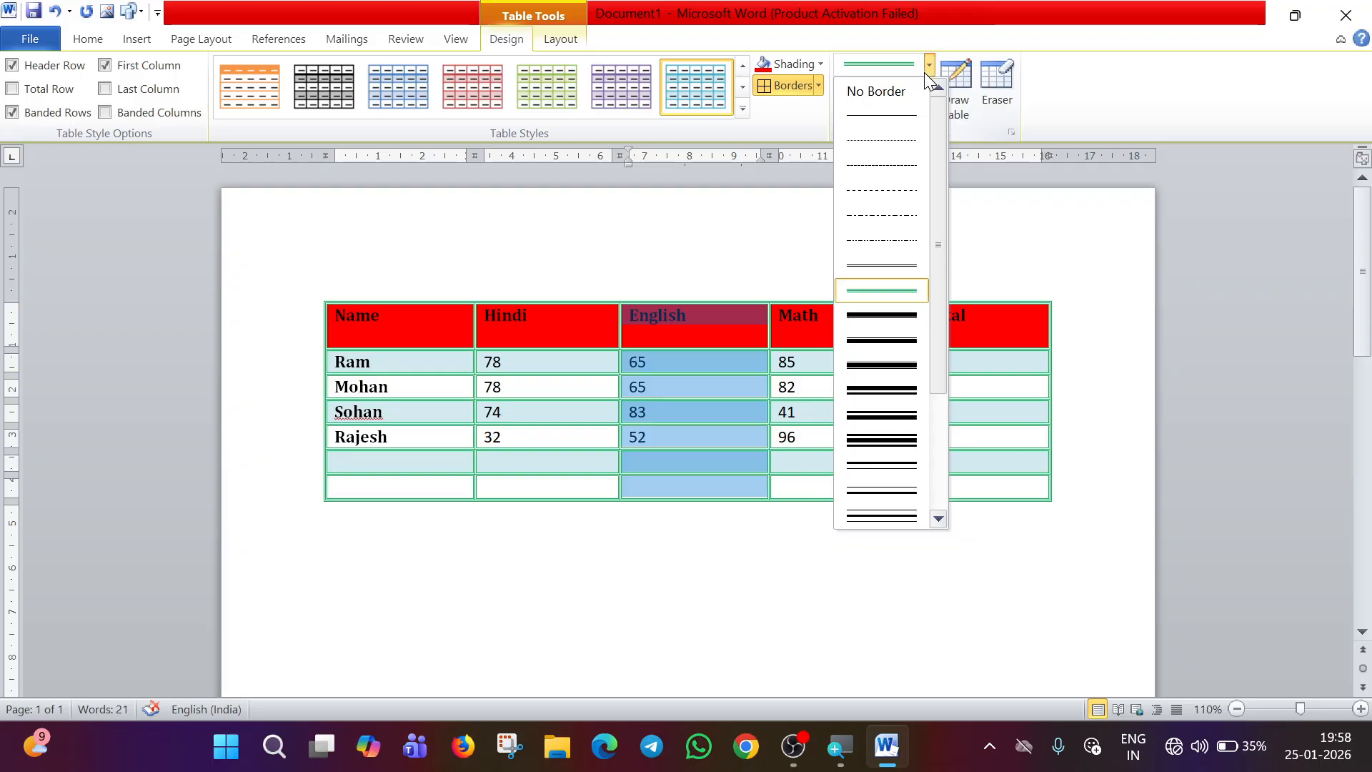
left_click(898, 117)
left_click(905, 109)
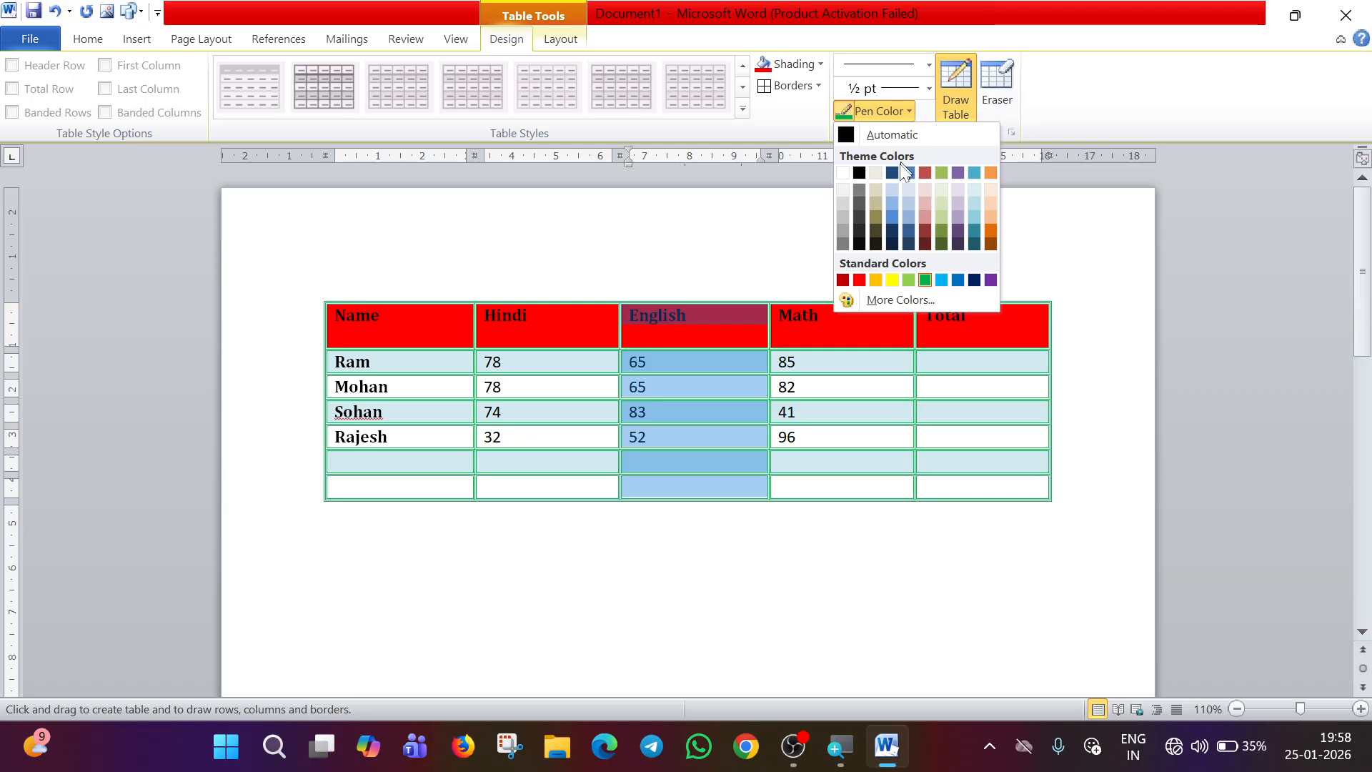
left_click(843, 134)
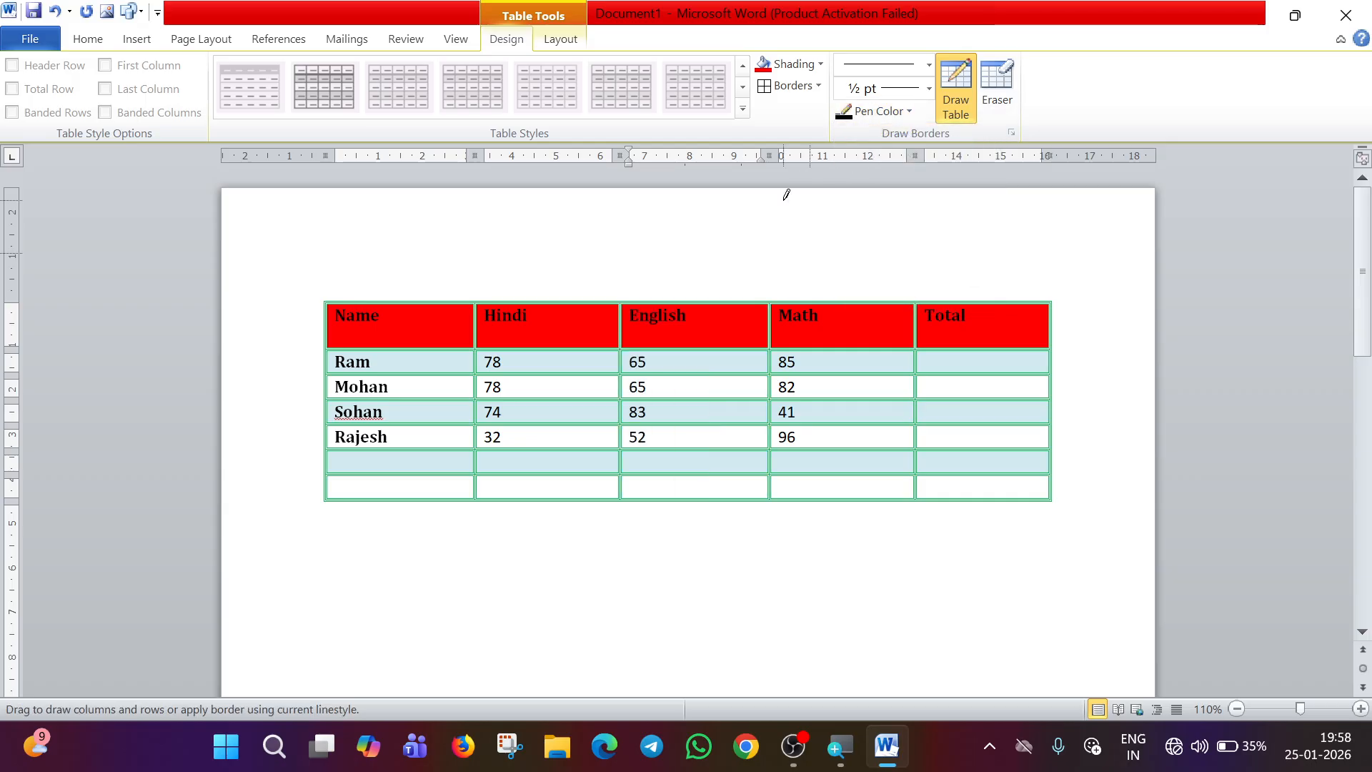
key("Escape")
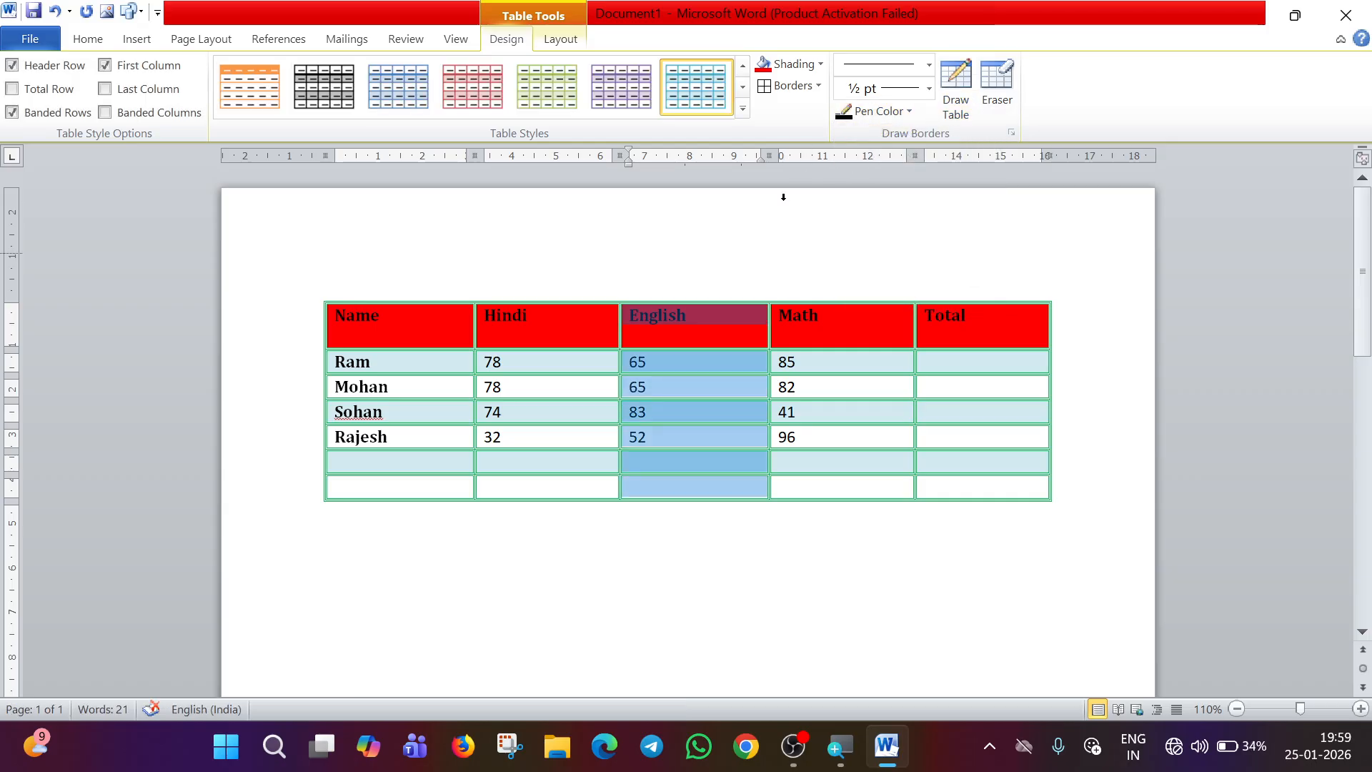
Set the whole table's alignment to Center in the Table Properties.
left_click(550, 363)
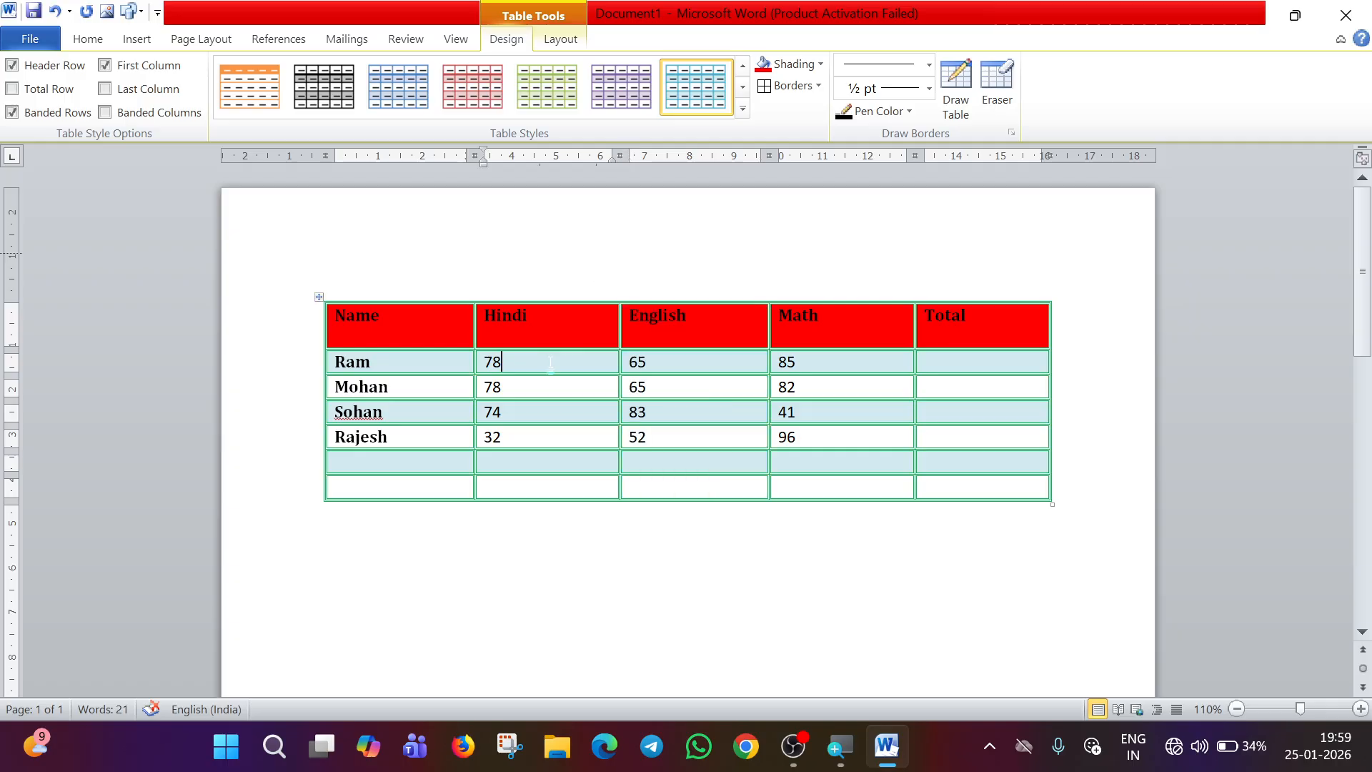
left_click(319, 296)
left_click(560, 39)
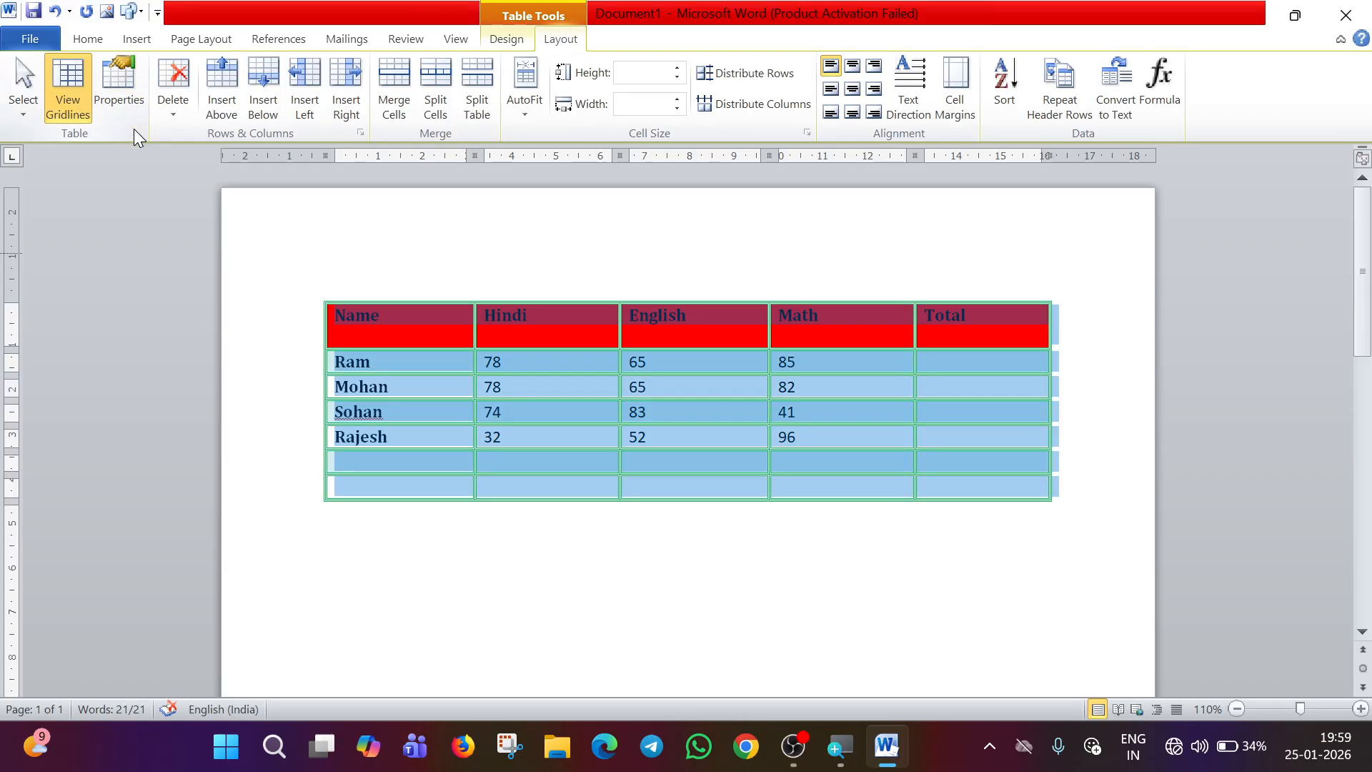
left_click(119, 93)
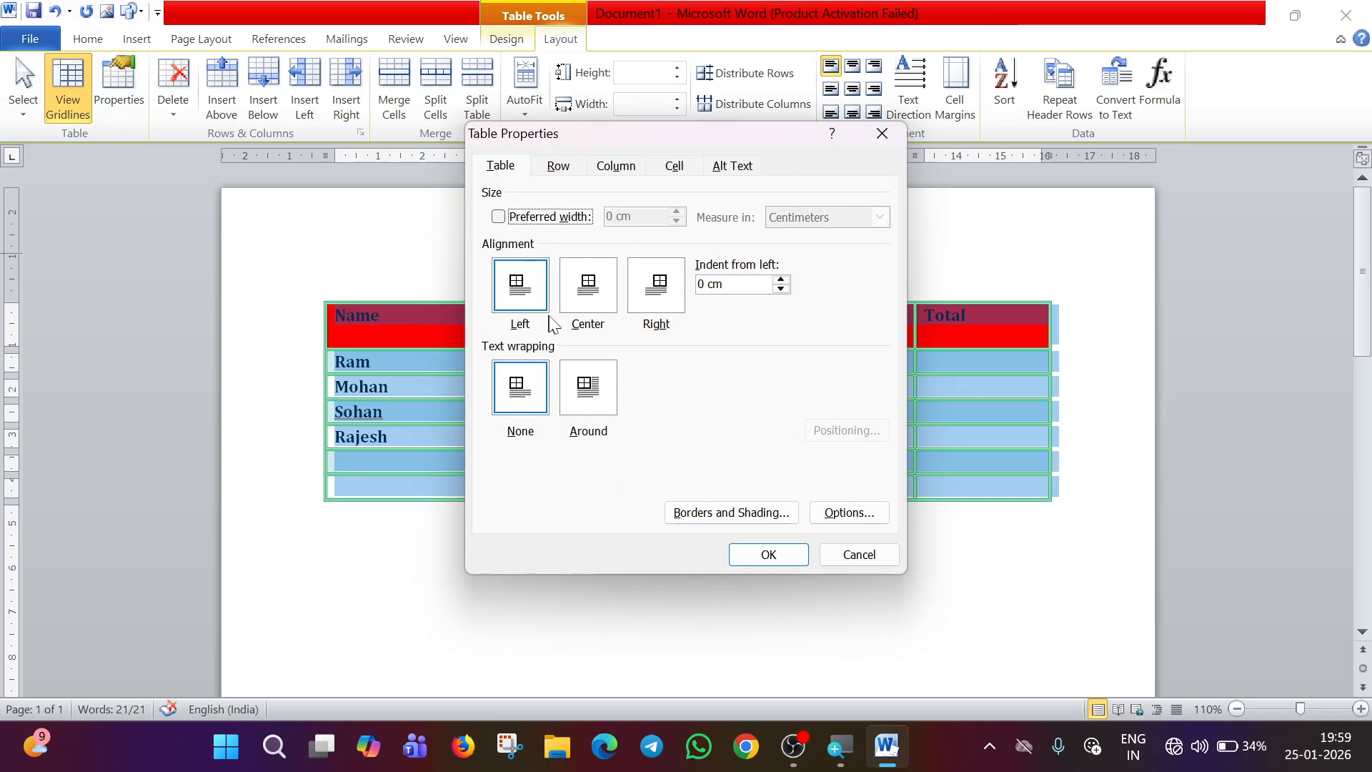
left_click(584, 298)
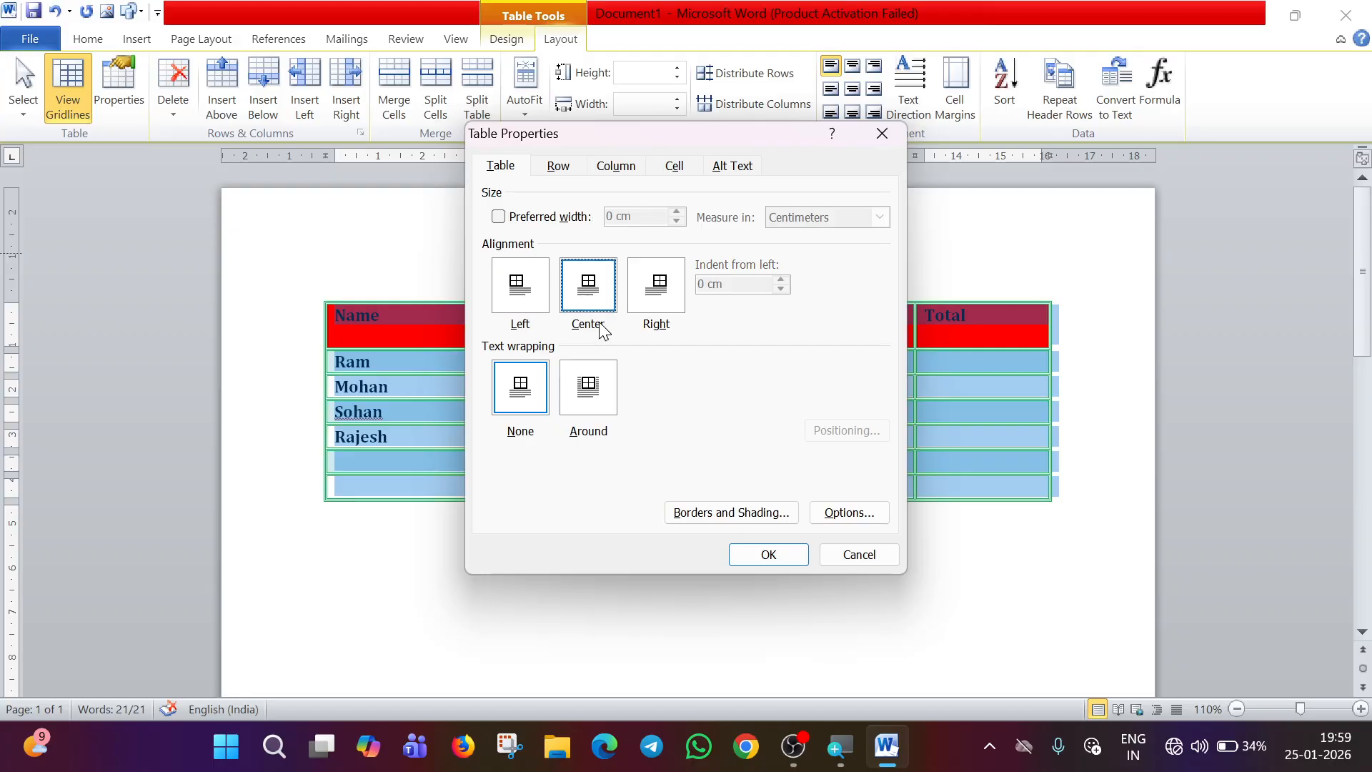
left_click(763, 552)
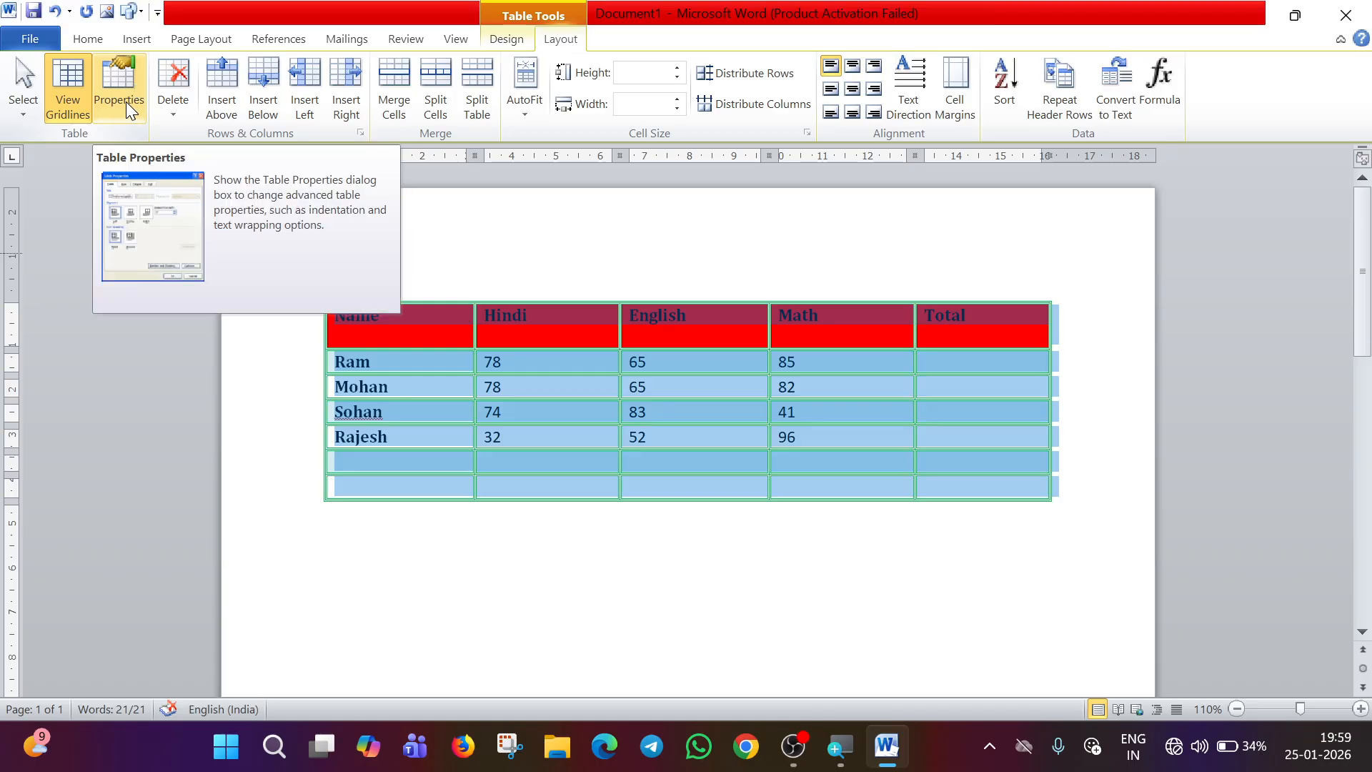
Delete the first empty row below the last student's record.
left_click(632, 363)
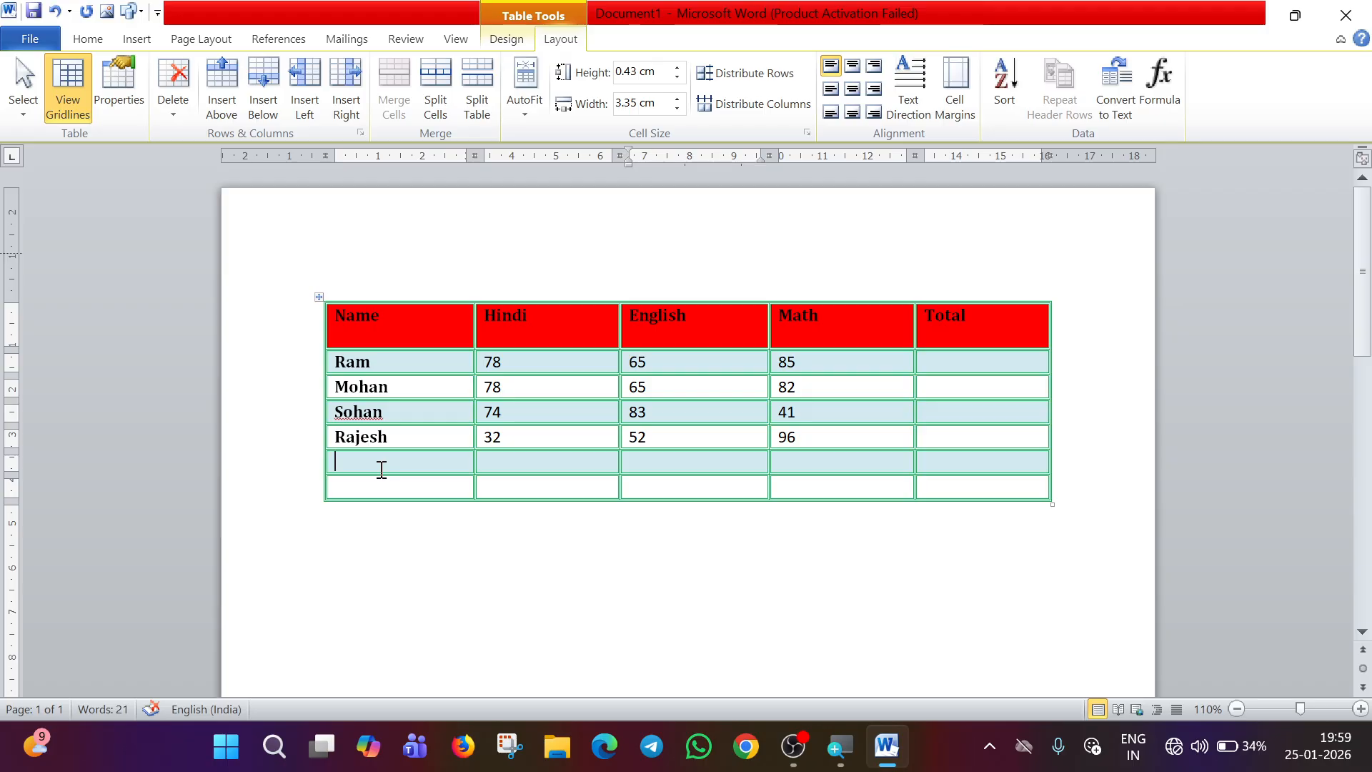
left_click_drag(381, 469, 787, 456)
left_click_drag(918, 458, 441, 463)
left_click(180, 111)
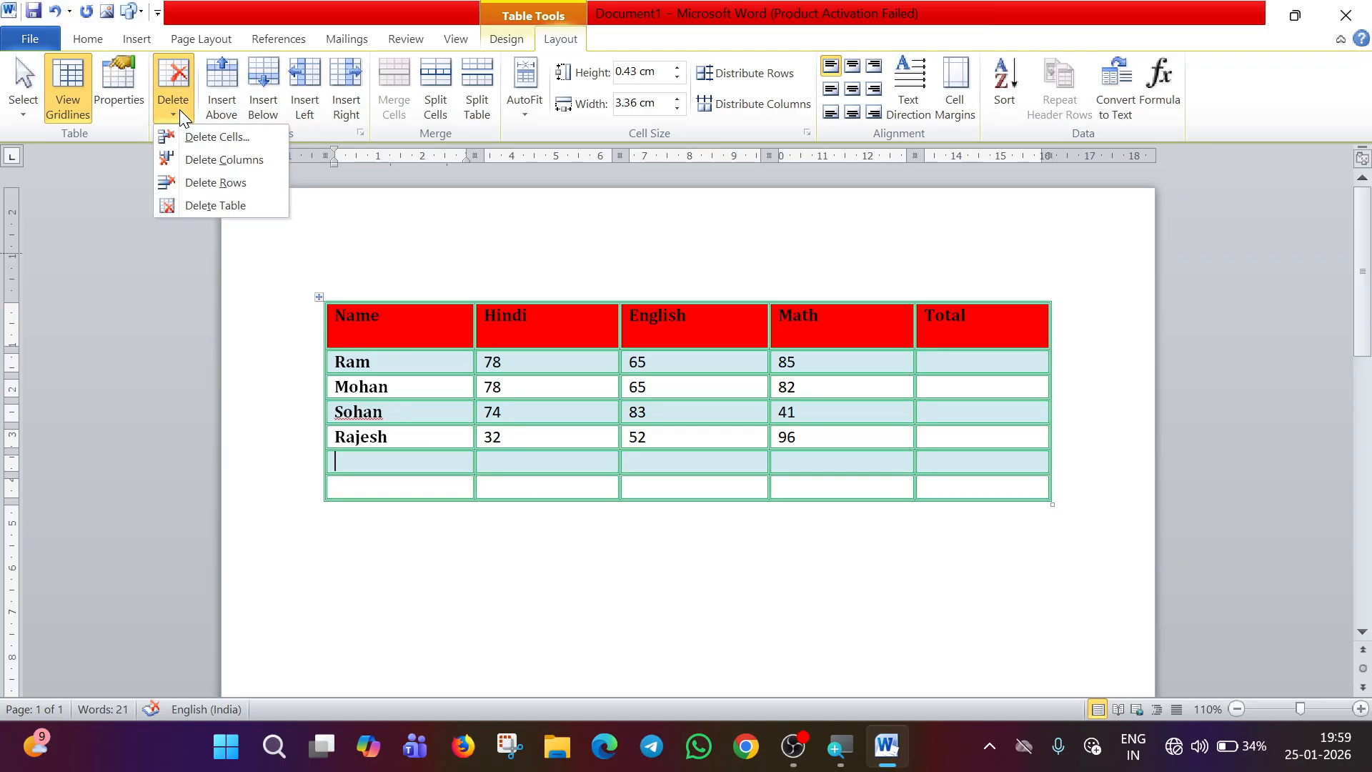
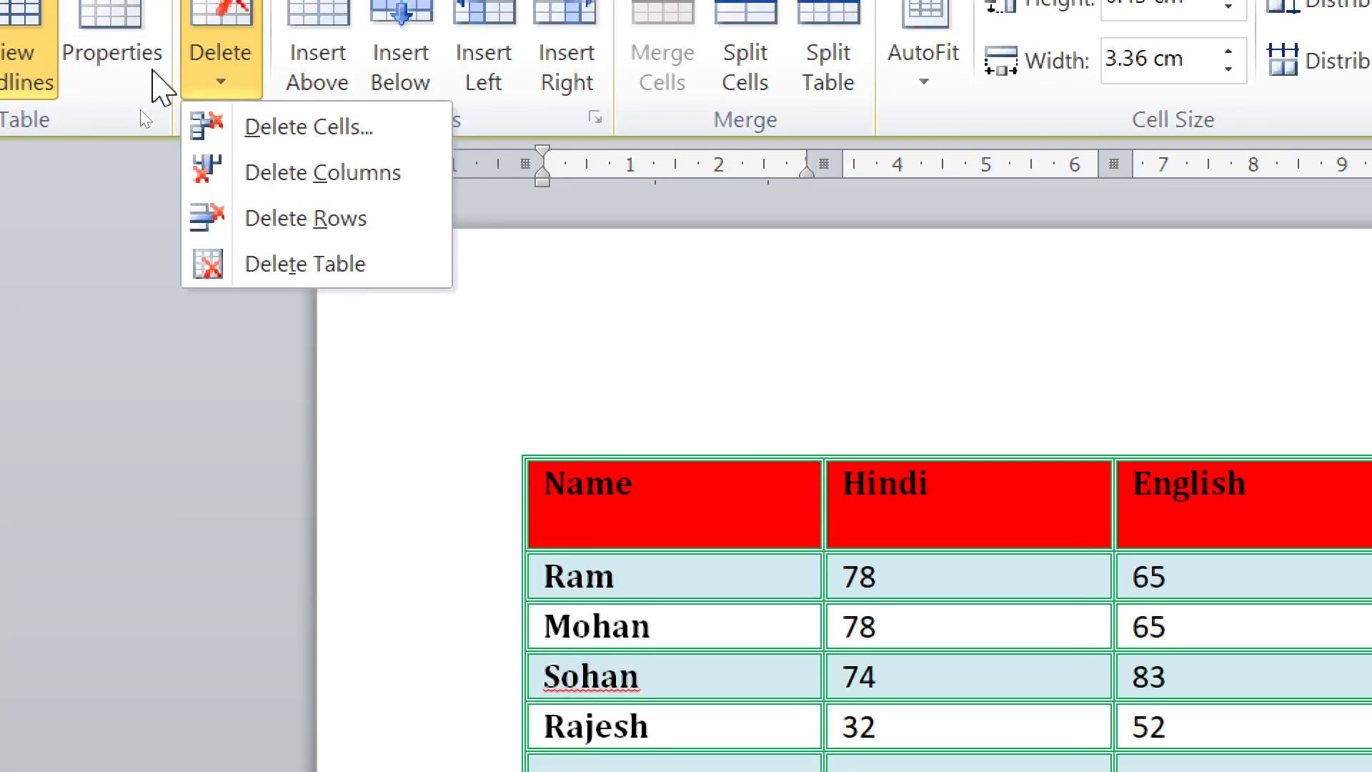
left_click(327, 218)
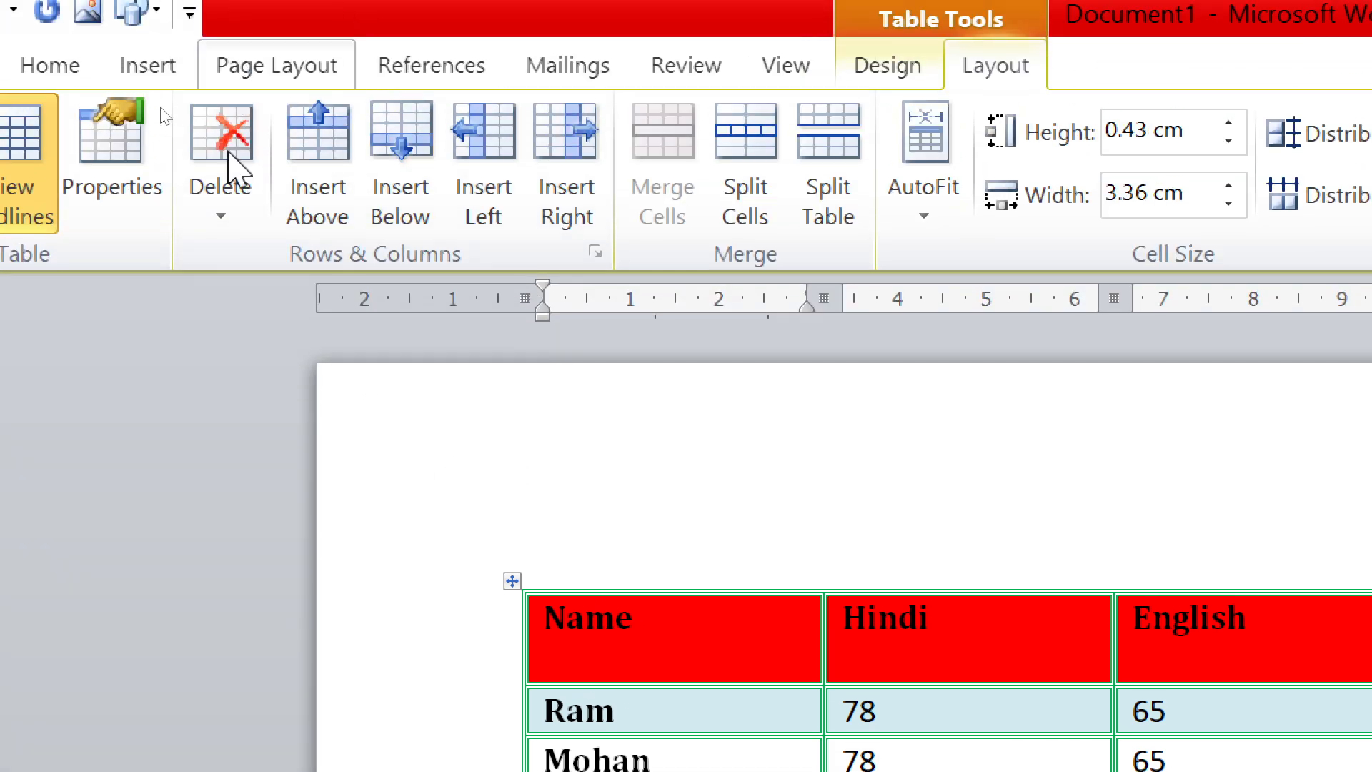
Delete the Name column from the table and undo that deletion.
left_click(236, 218)
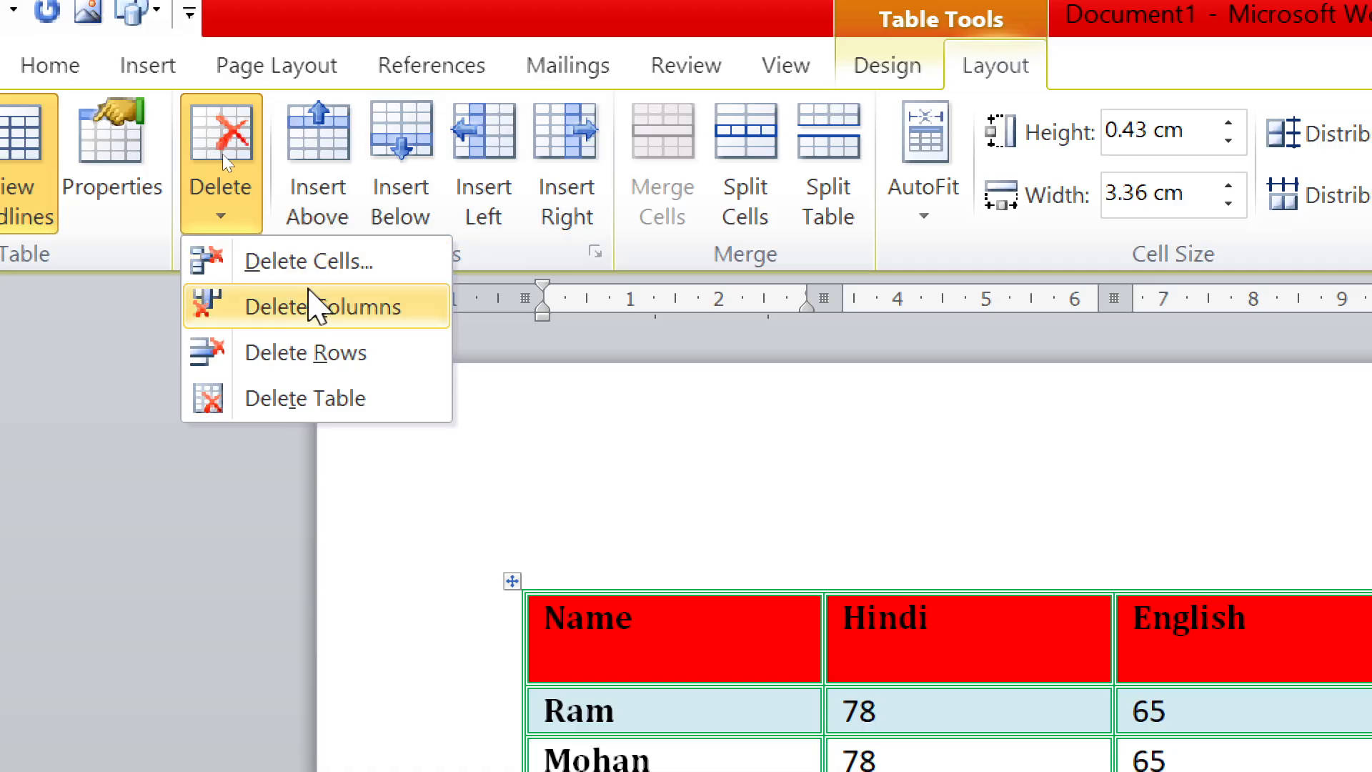
left_click(336, 309)
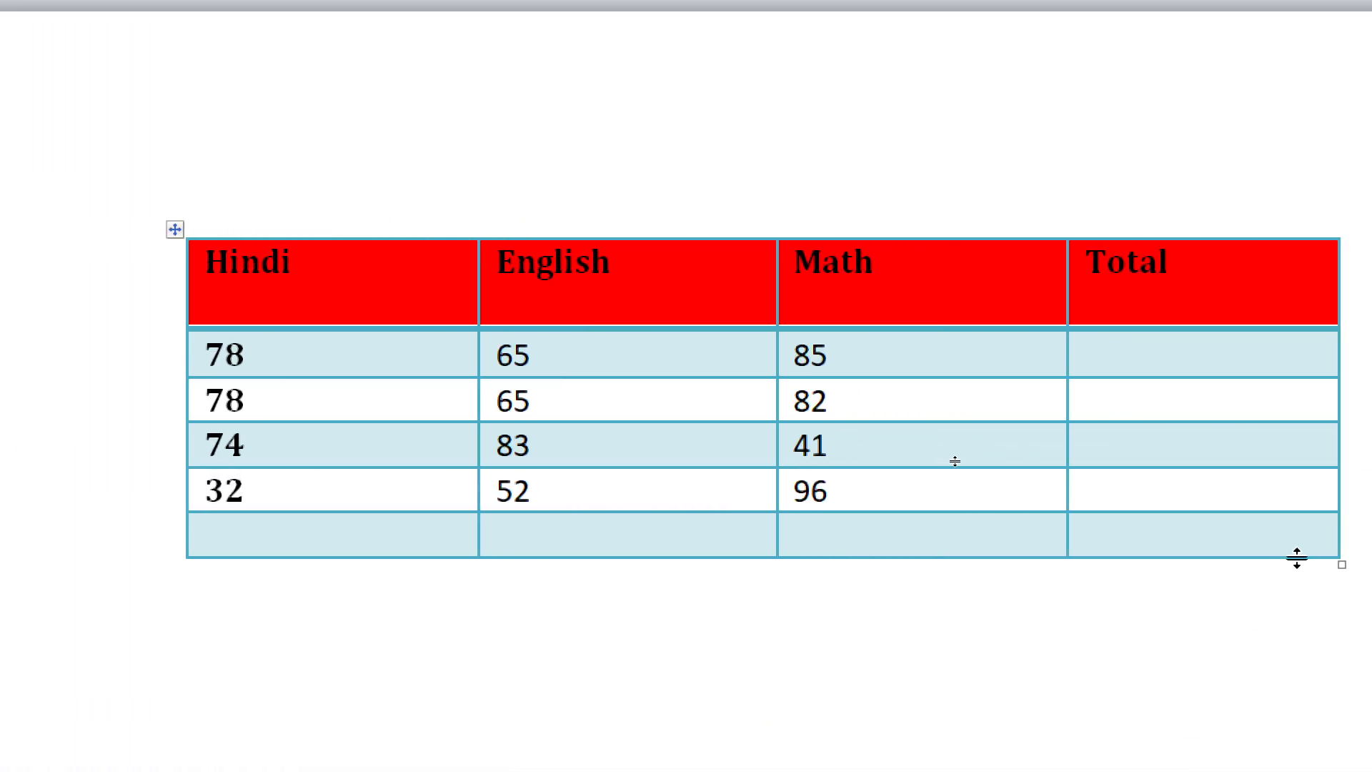
key("ctrl+z")
key("ctrl+z")
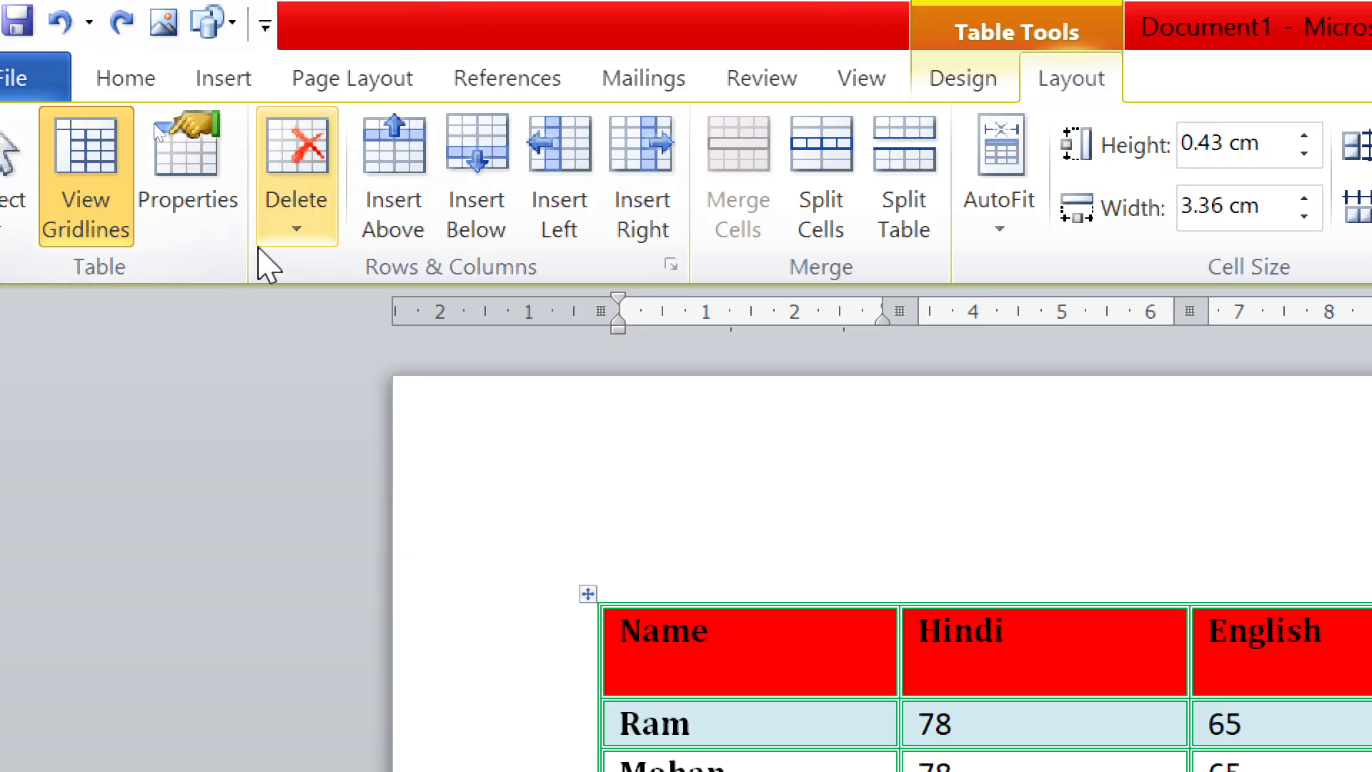
Delete the first cell of the empty last row with Shift cells left, and undo it.
left_click(296, 229)
left_click(350, 274)
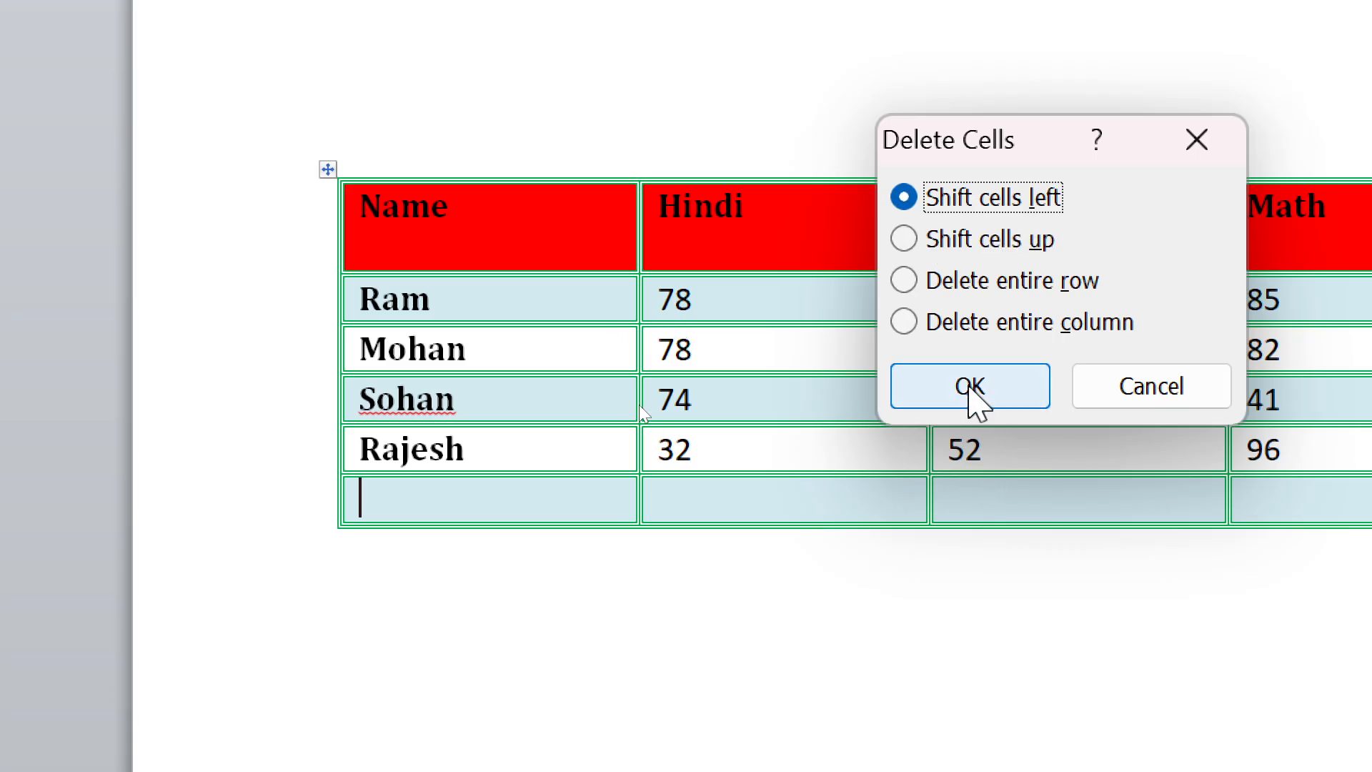
left_click(970, 394)
left_click(570, 529)
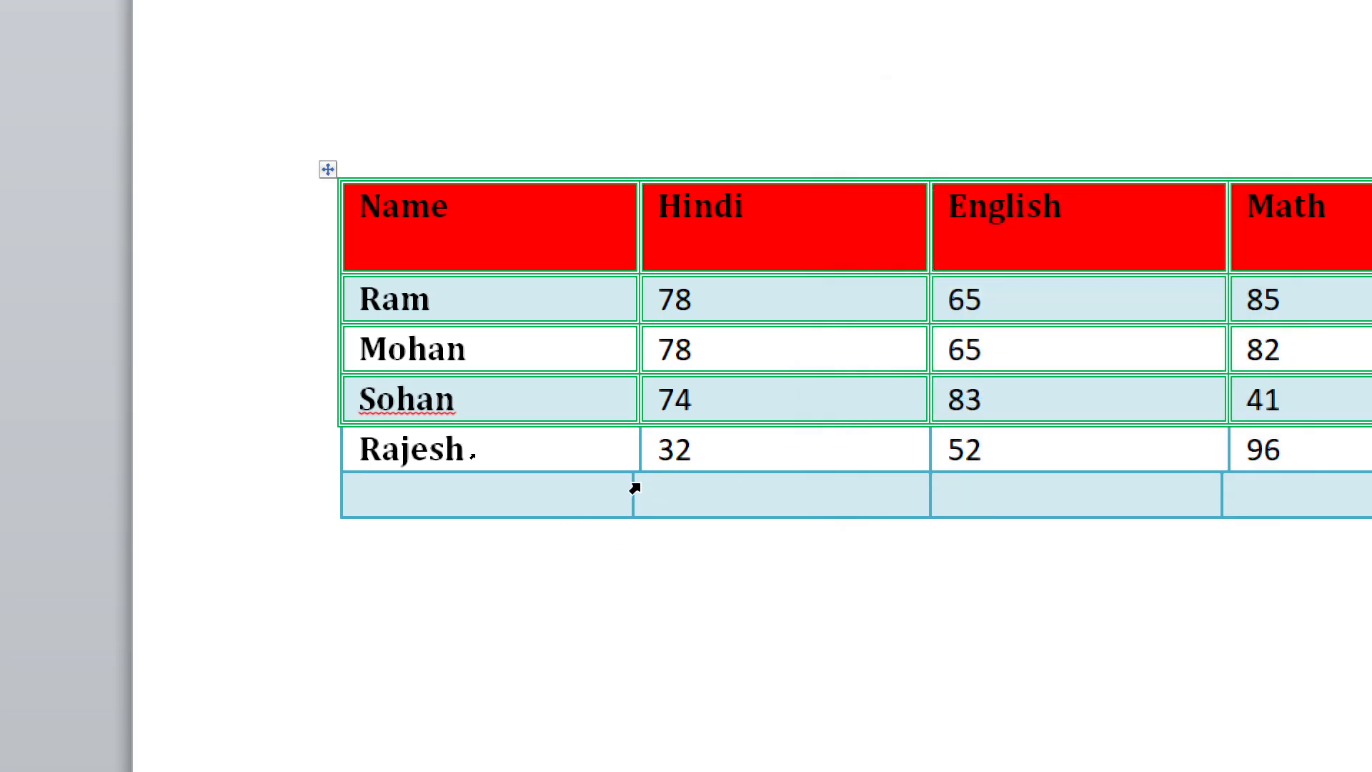
key("ctrl+z")
left_click(735, 588)
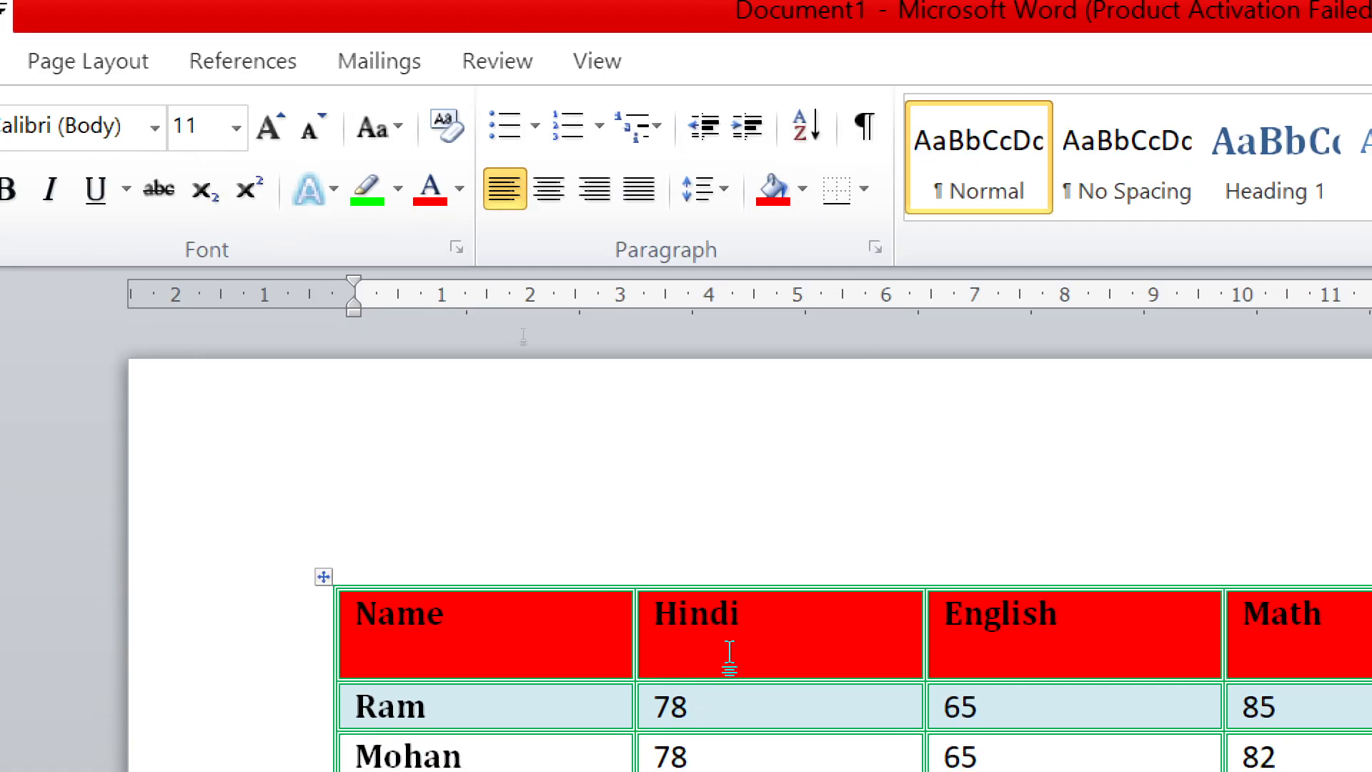
Insert an empty row directly below the third student's row.
left_click(756, 651)
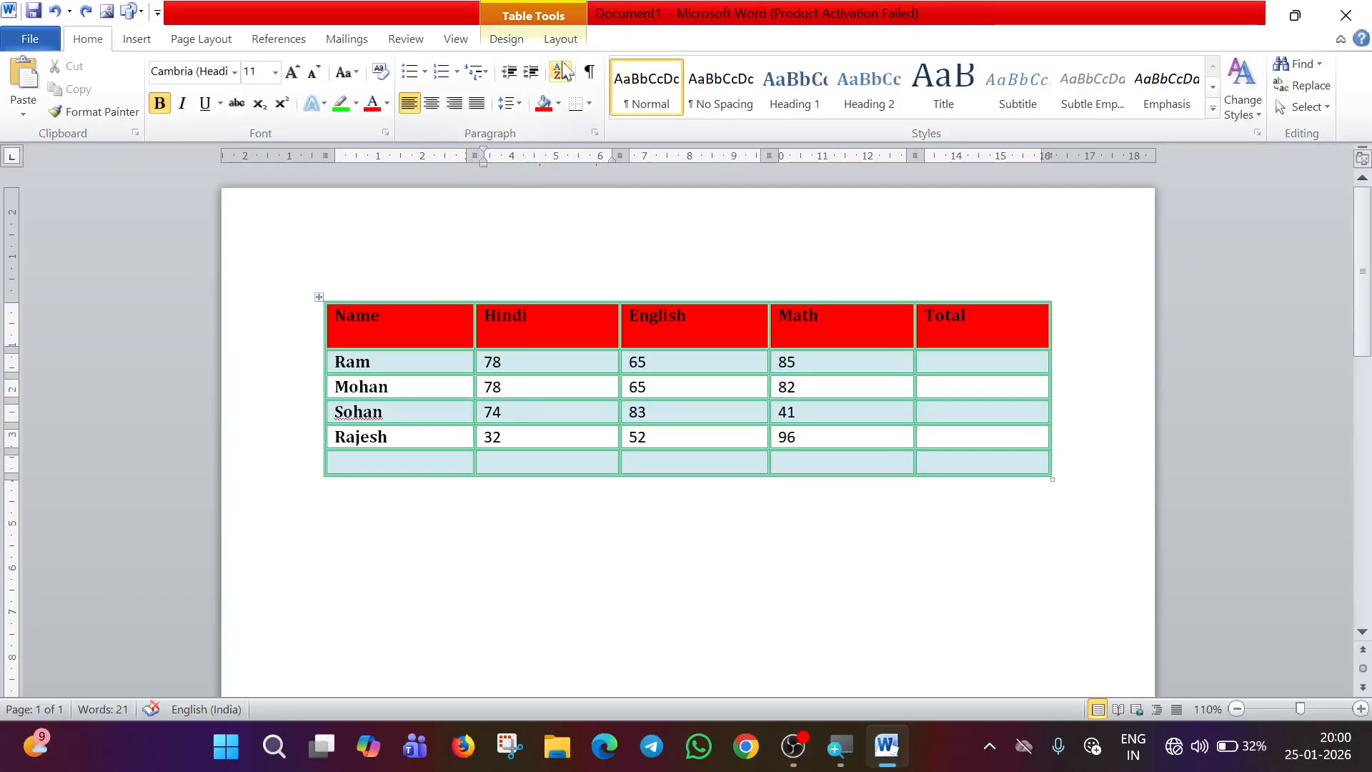
left_click(560, 39)
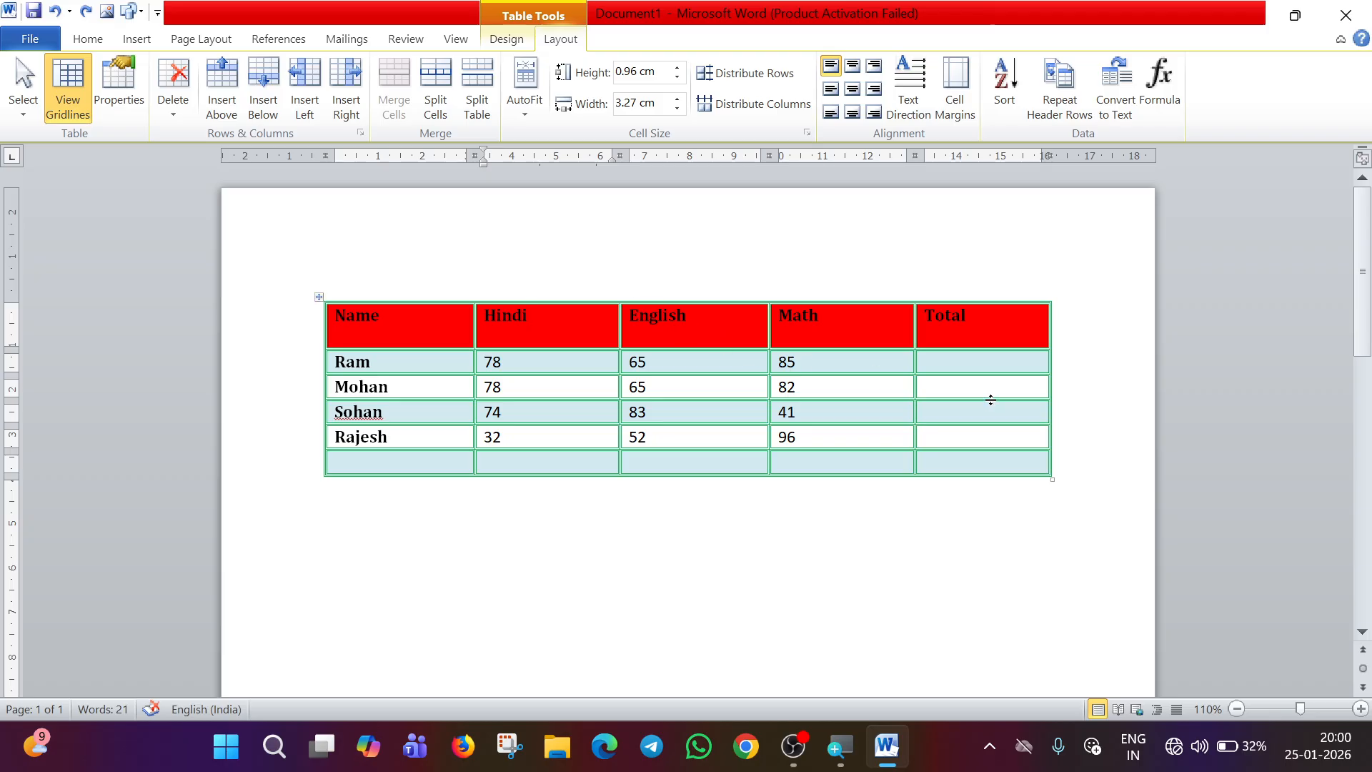
left_click(980, 329)
left_click(703, 329)
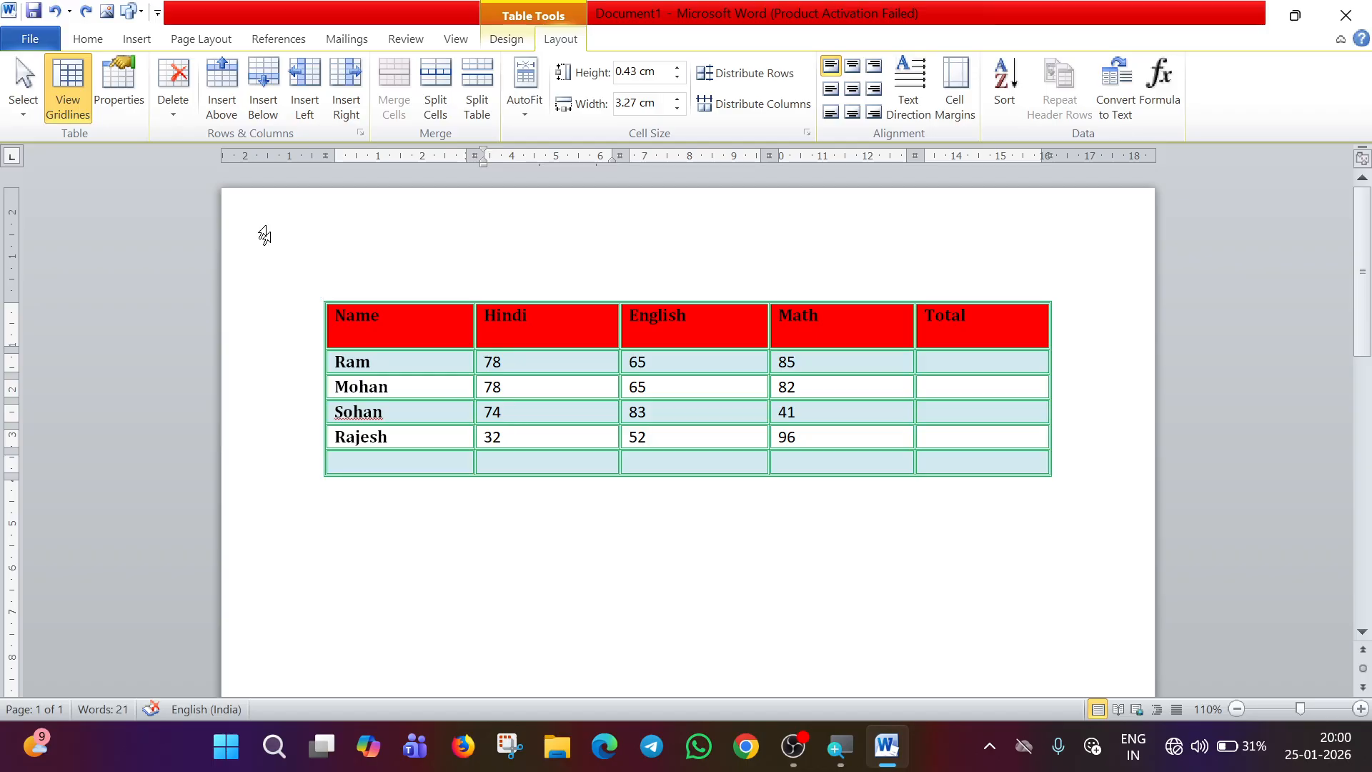
left_click(273, 113)
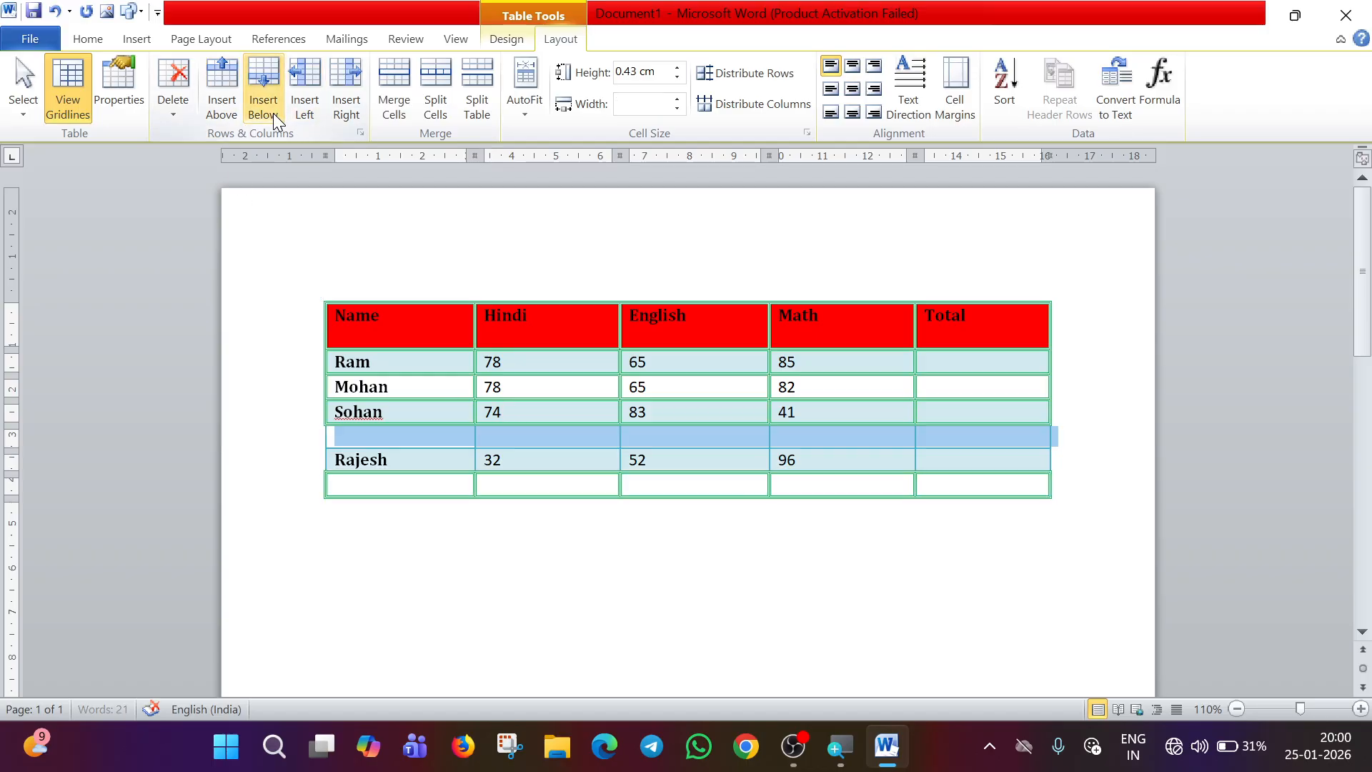
left_click(492, 411)
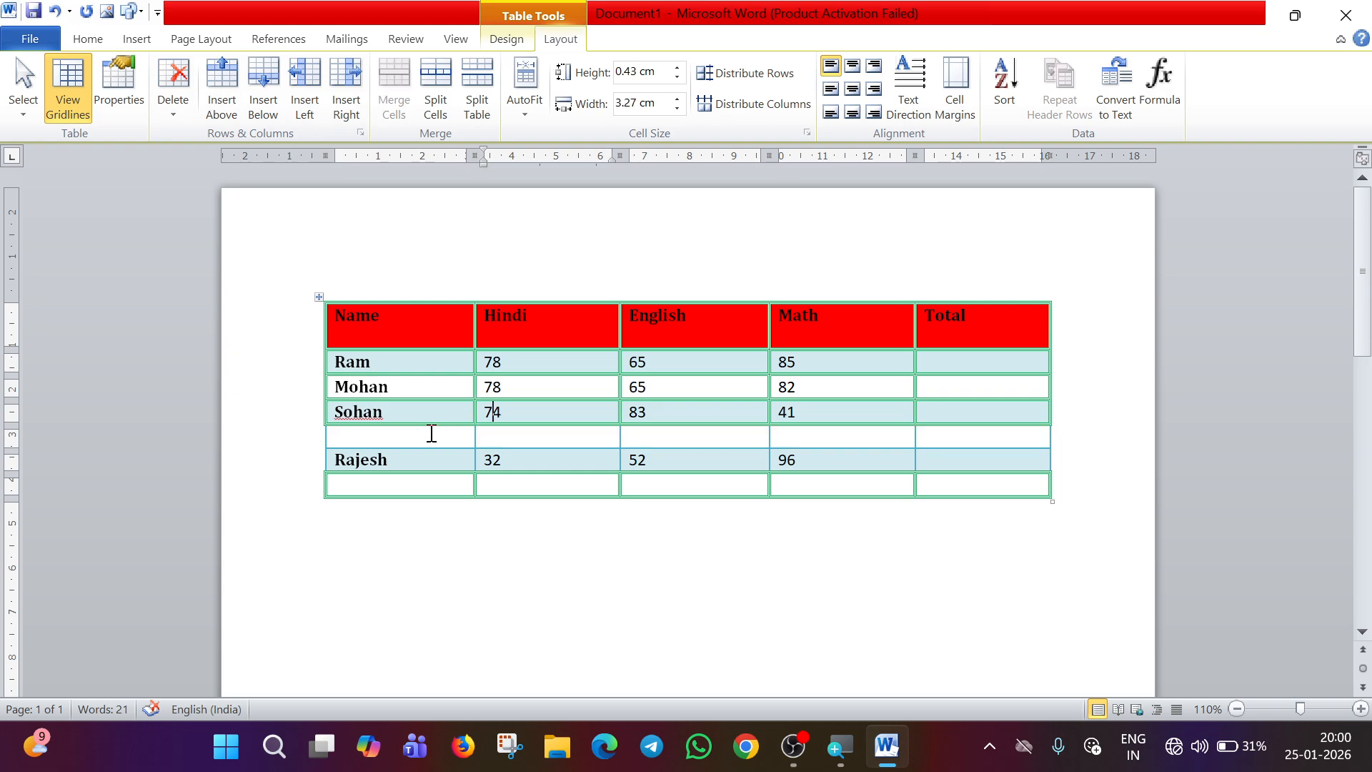
Delete the empty row directly below the third student's row.
left_click(1072, 438)
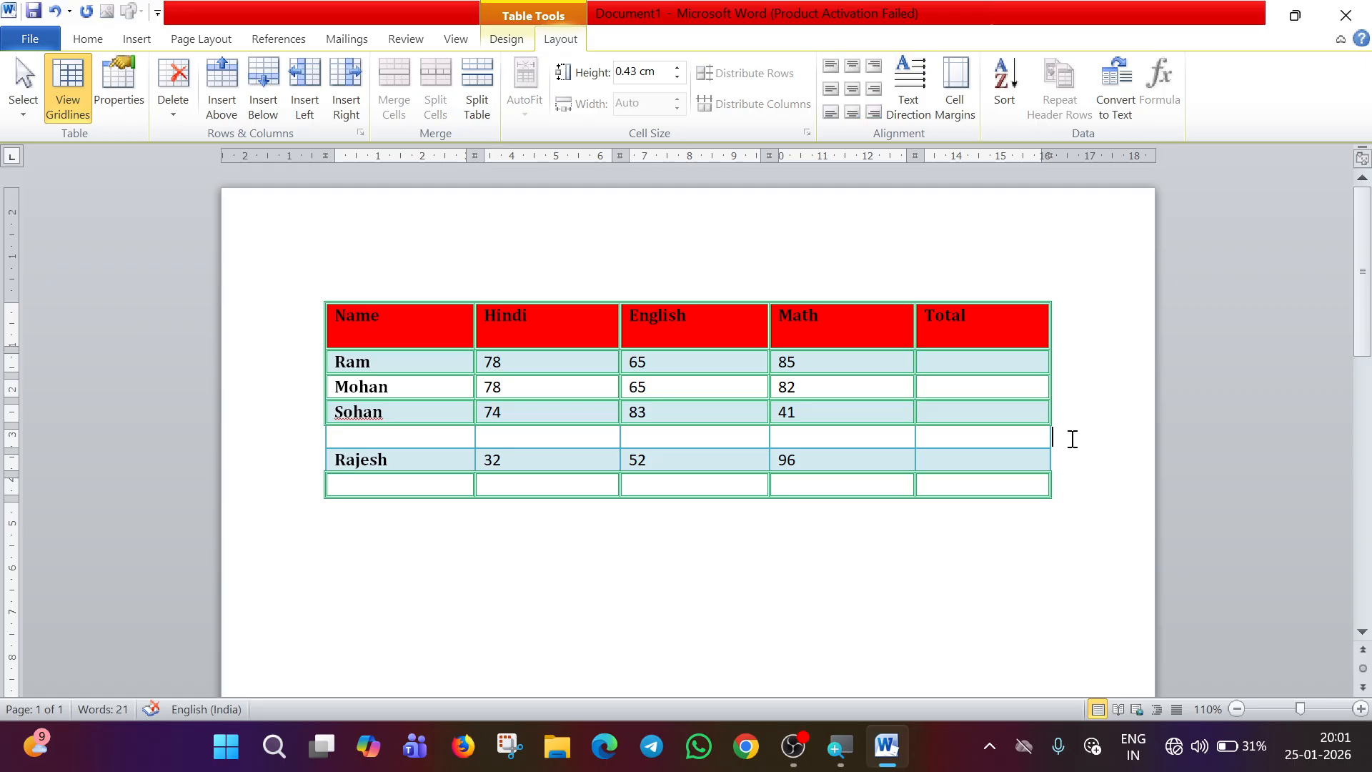
left_click_drag(1006, 441, 409, 444)
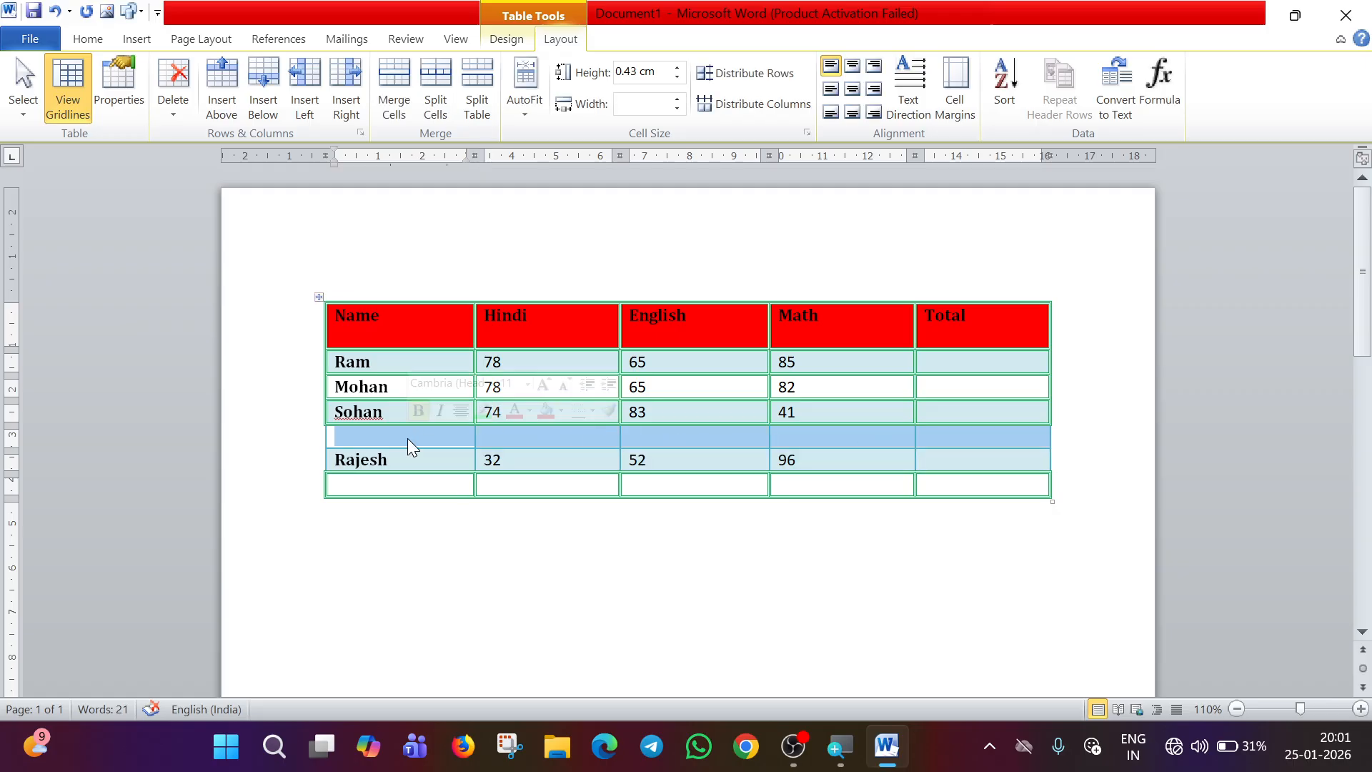
left_click(174, 72)
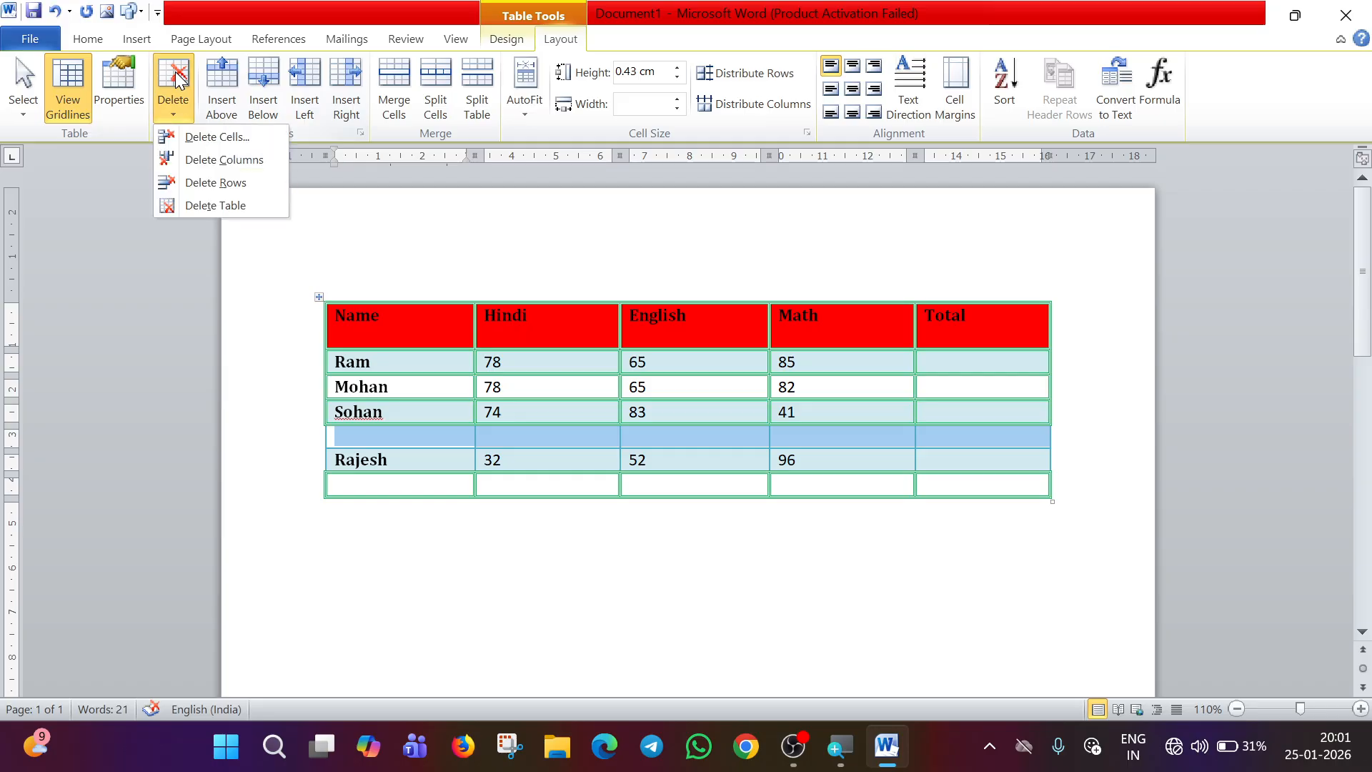
left_click(239, 175)
left_click(512, 384)
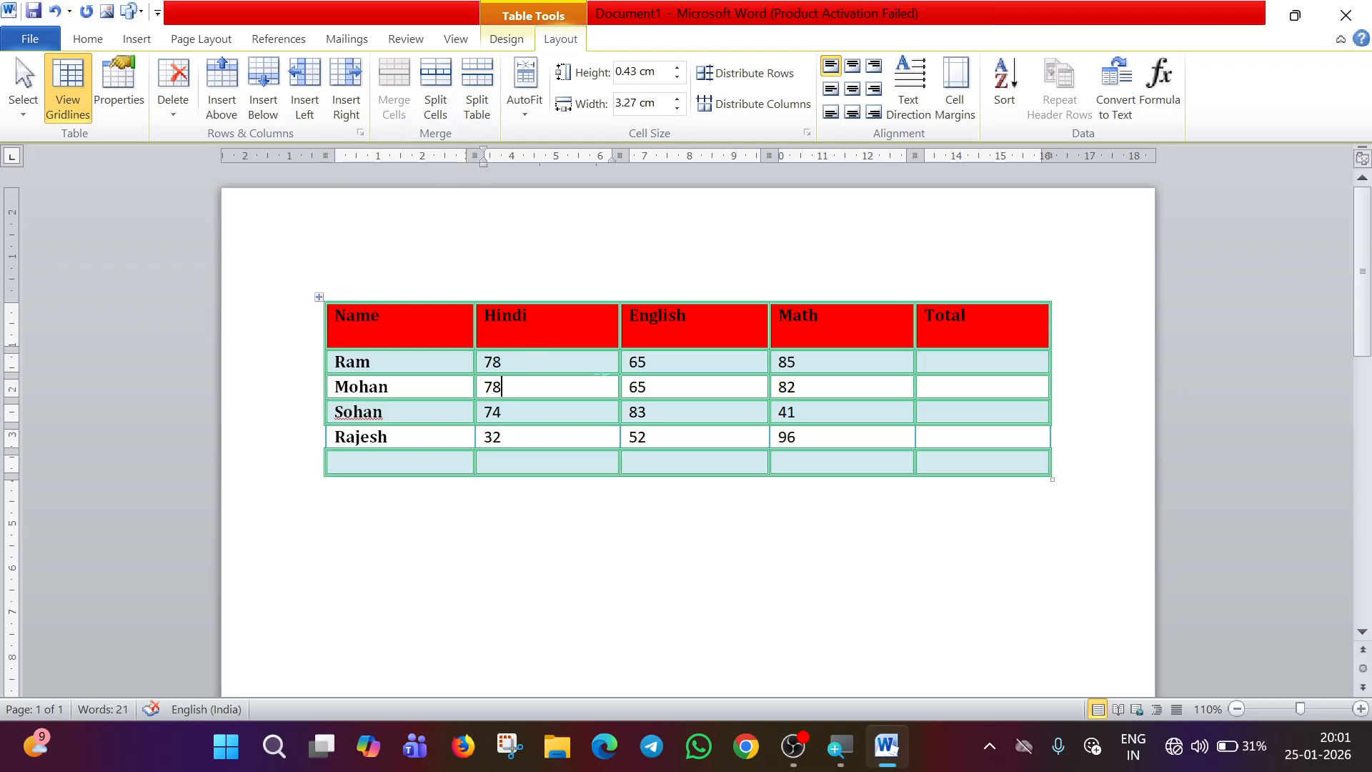
Insert an empty row above the header row of the marks table.
left_click(420, 337)
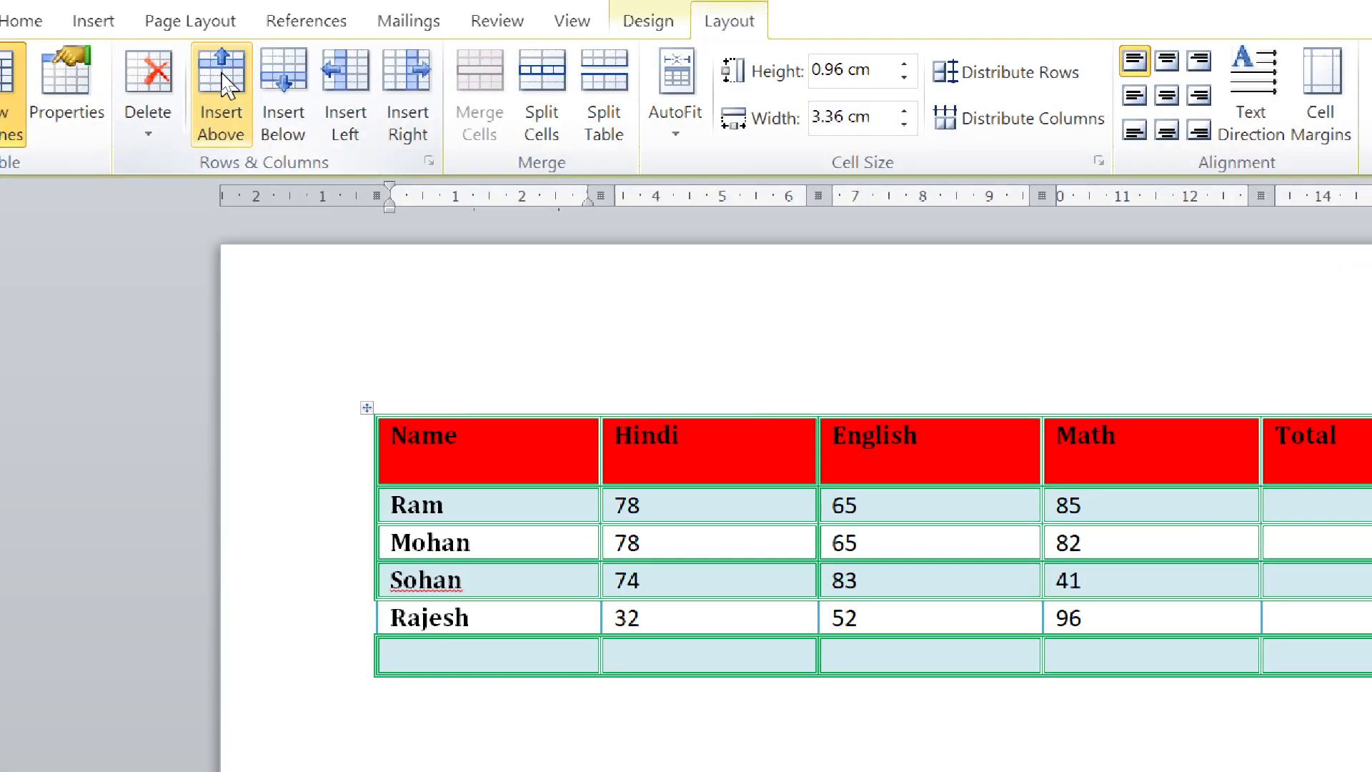
left_click(227, 86)
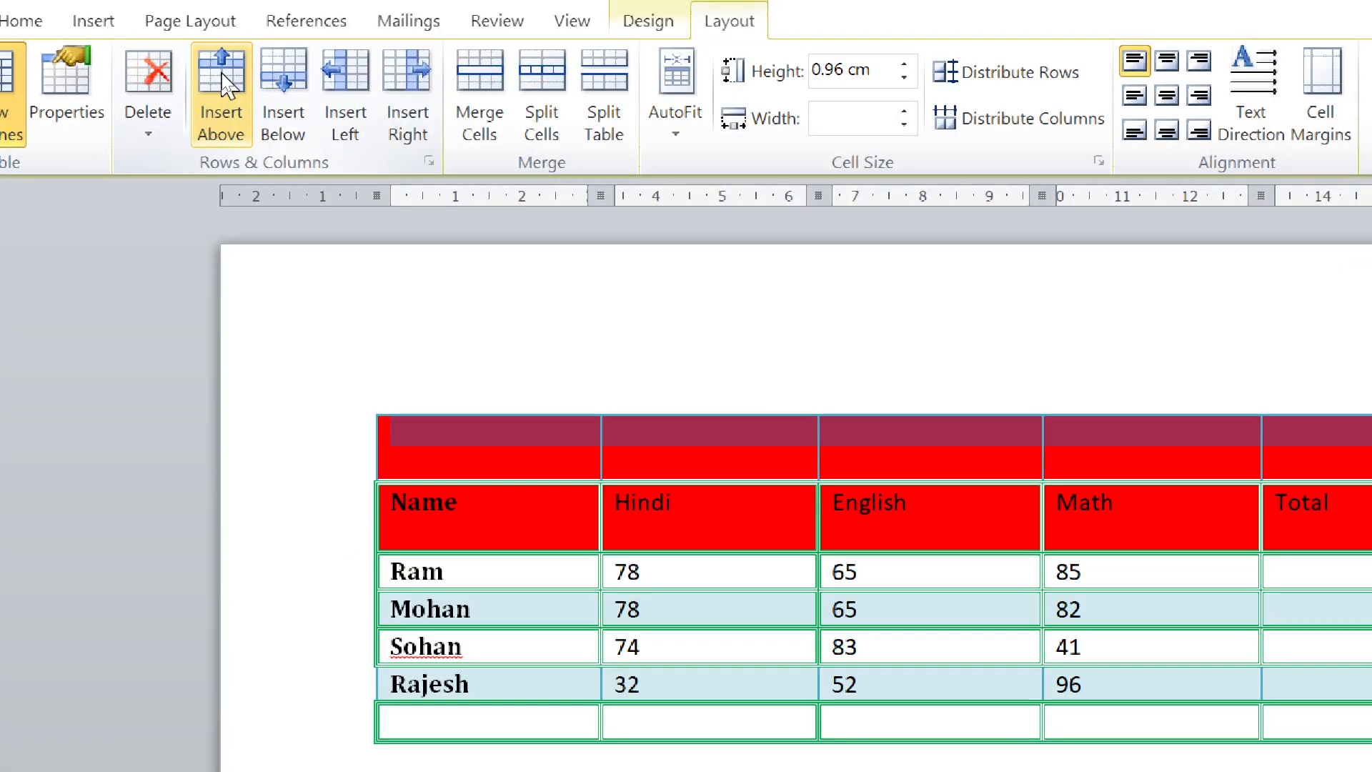
left_click(618, 452)
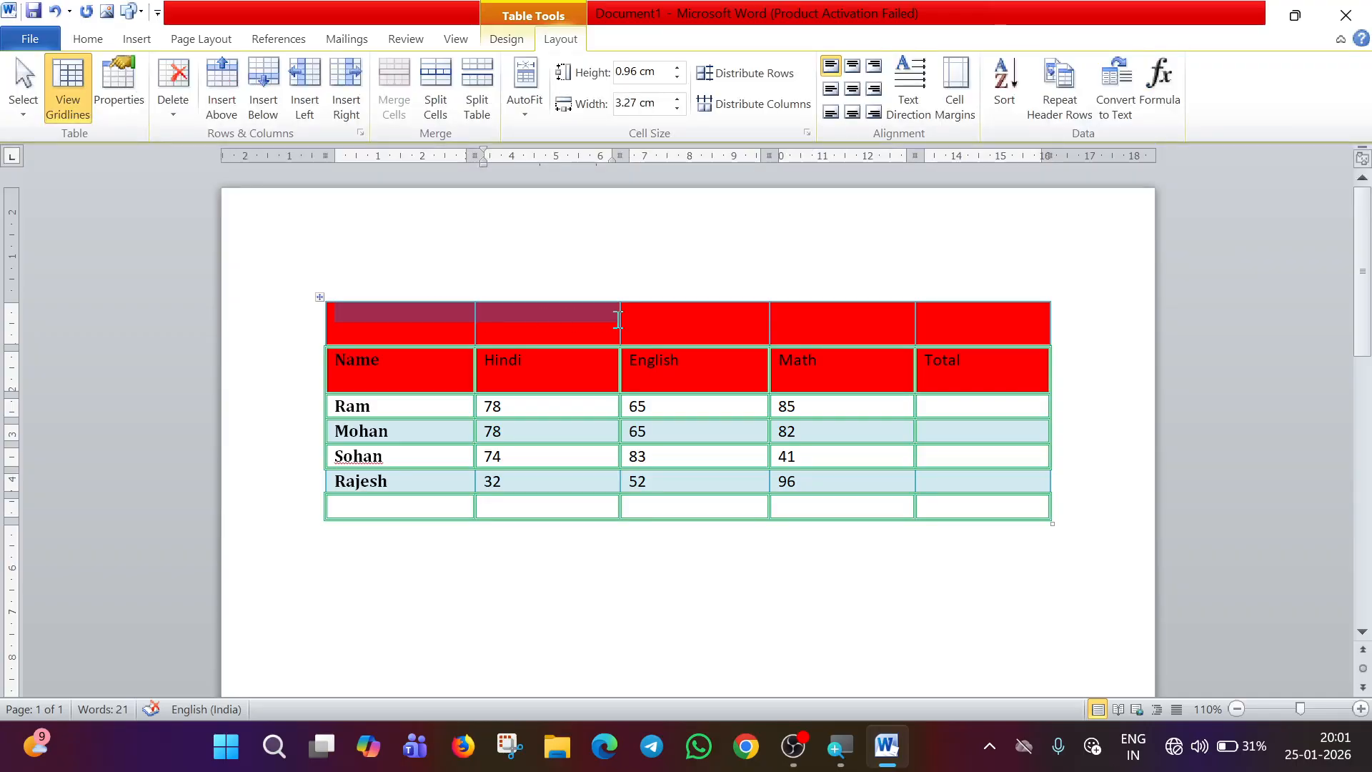
Merge all five cells of the empty first row into a single cell.
left_click_drag(617, 319, 884, 330)
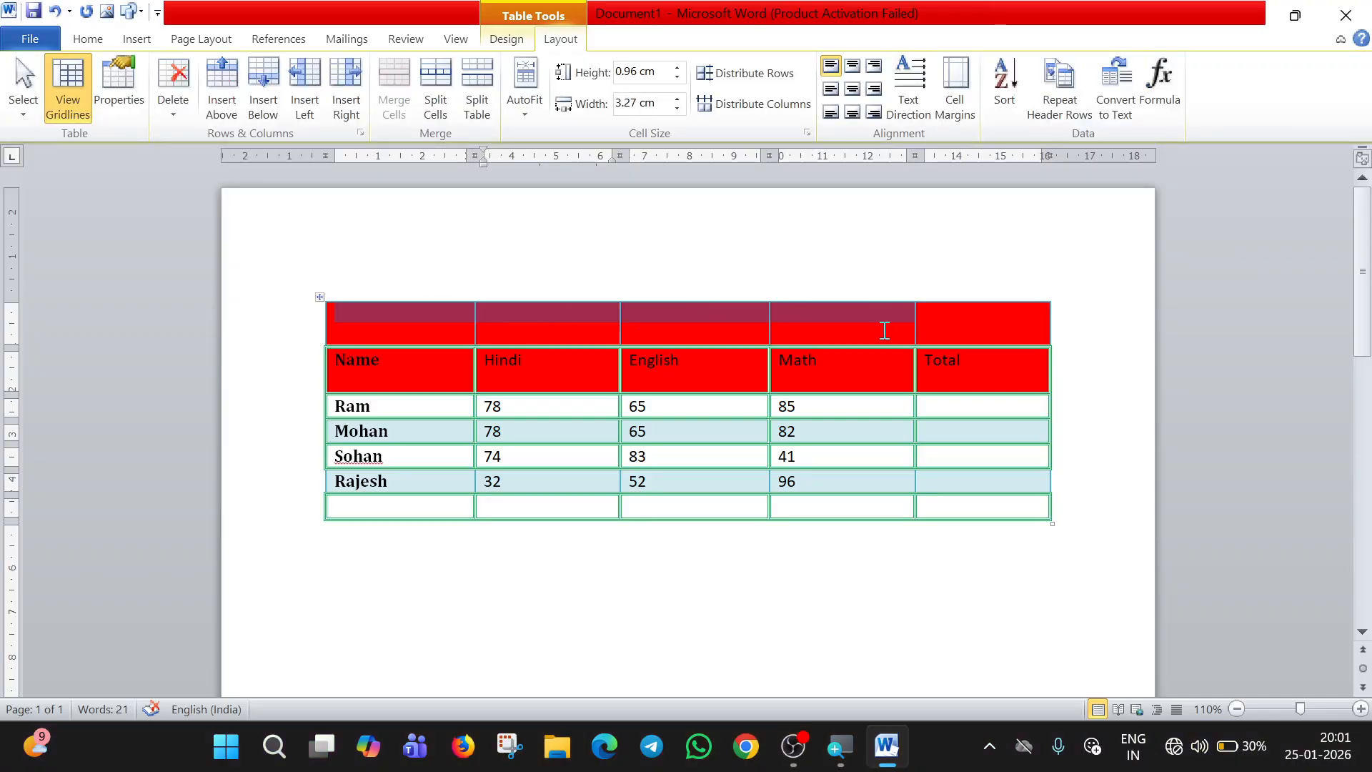
left_click(443, 319)
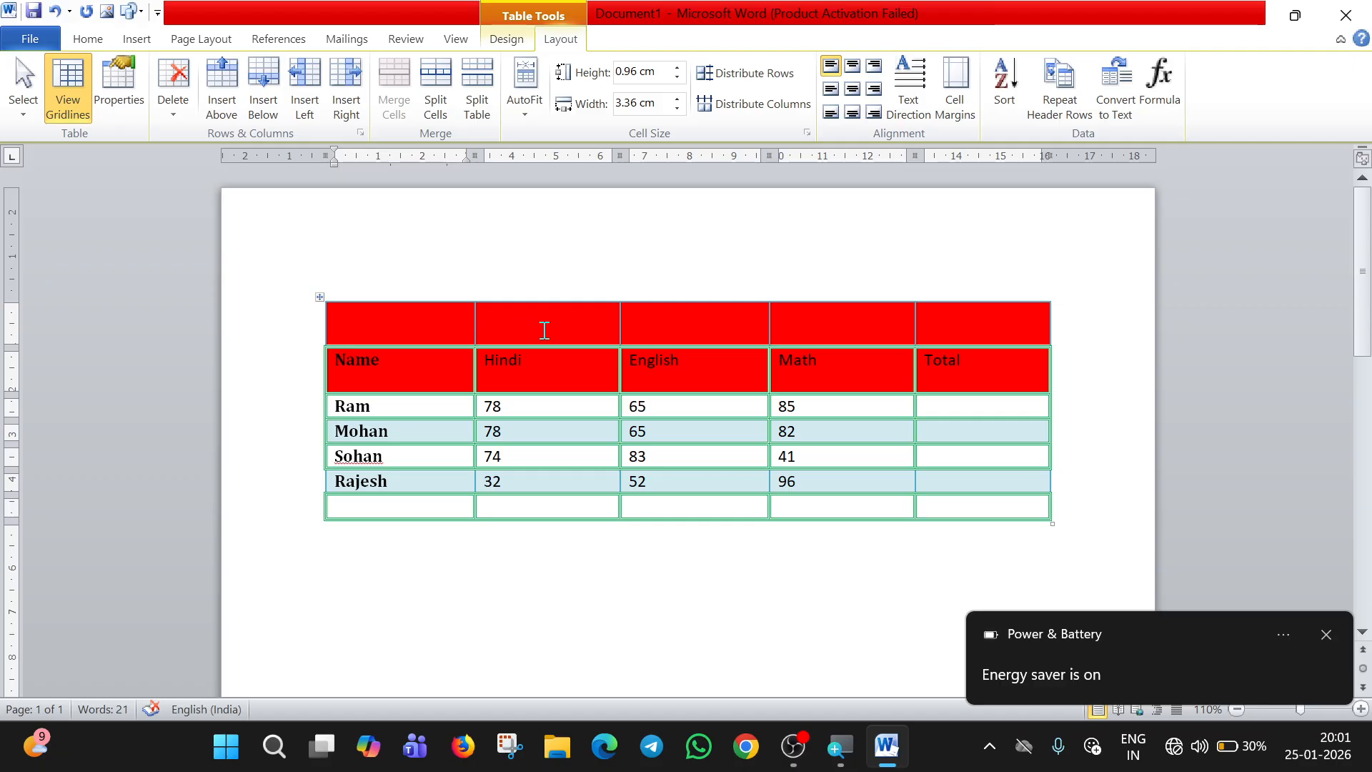
left_click(1325, 635)
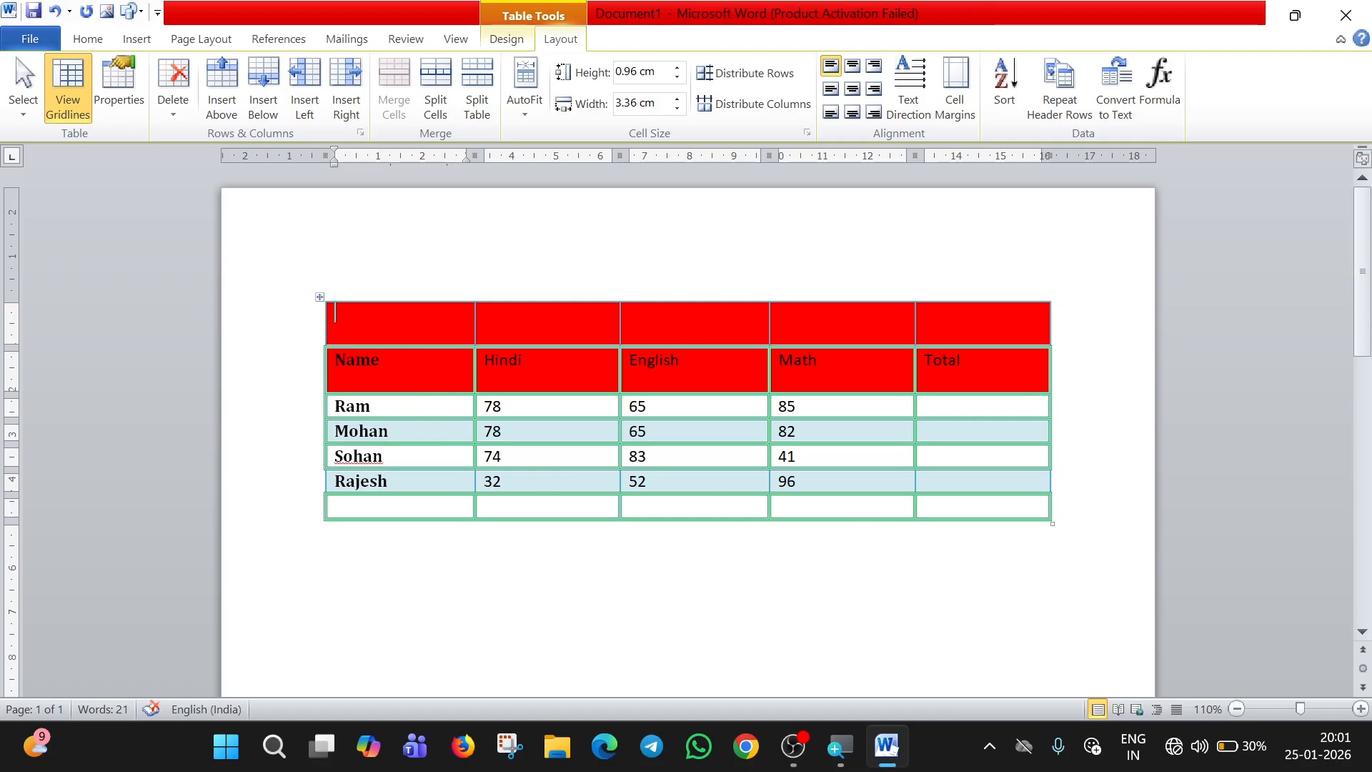
left_click_drag(403, 319, 968, 306)
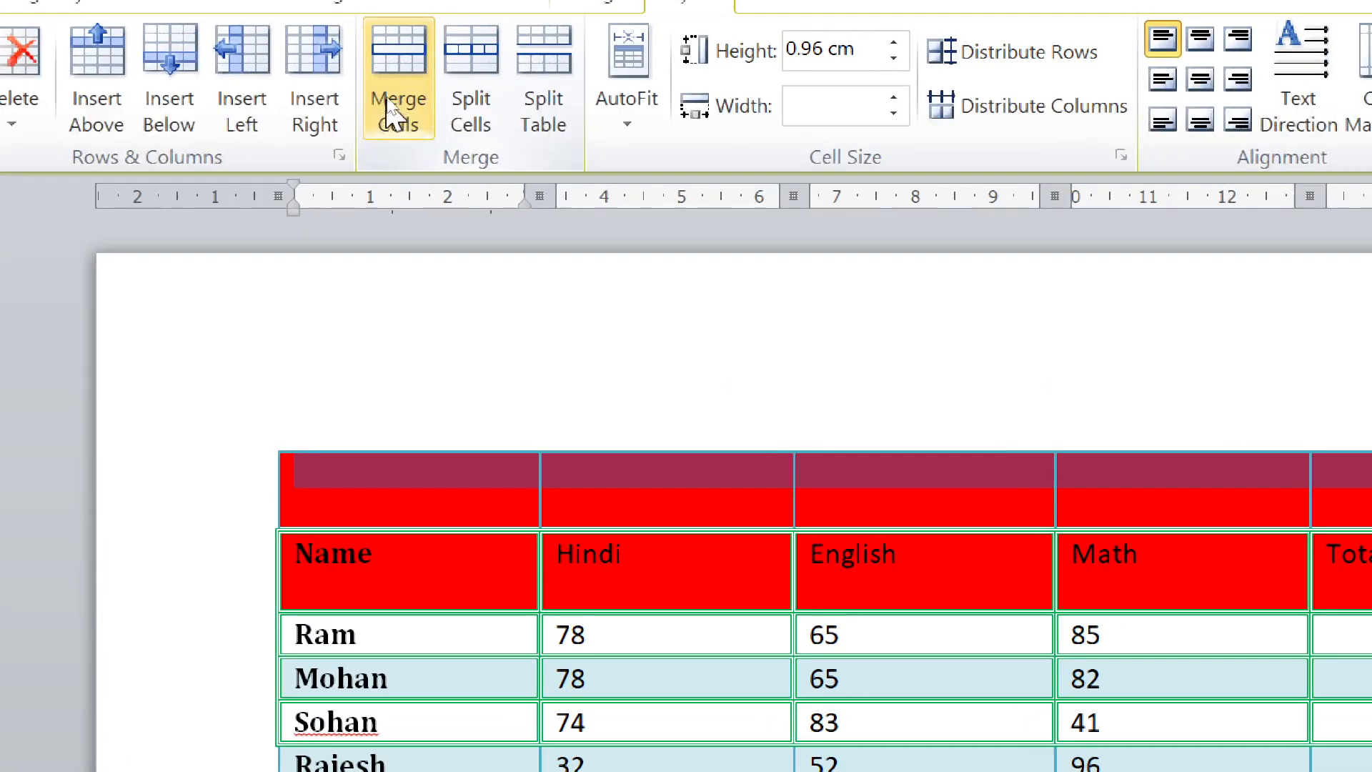
left_click(387, 67)
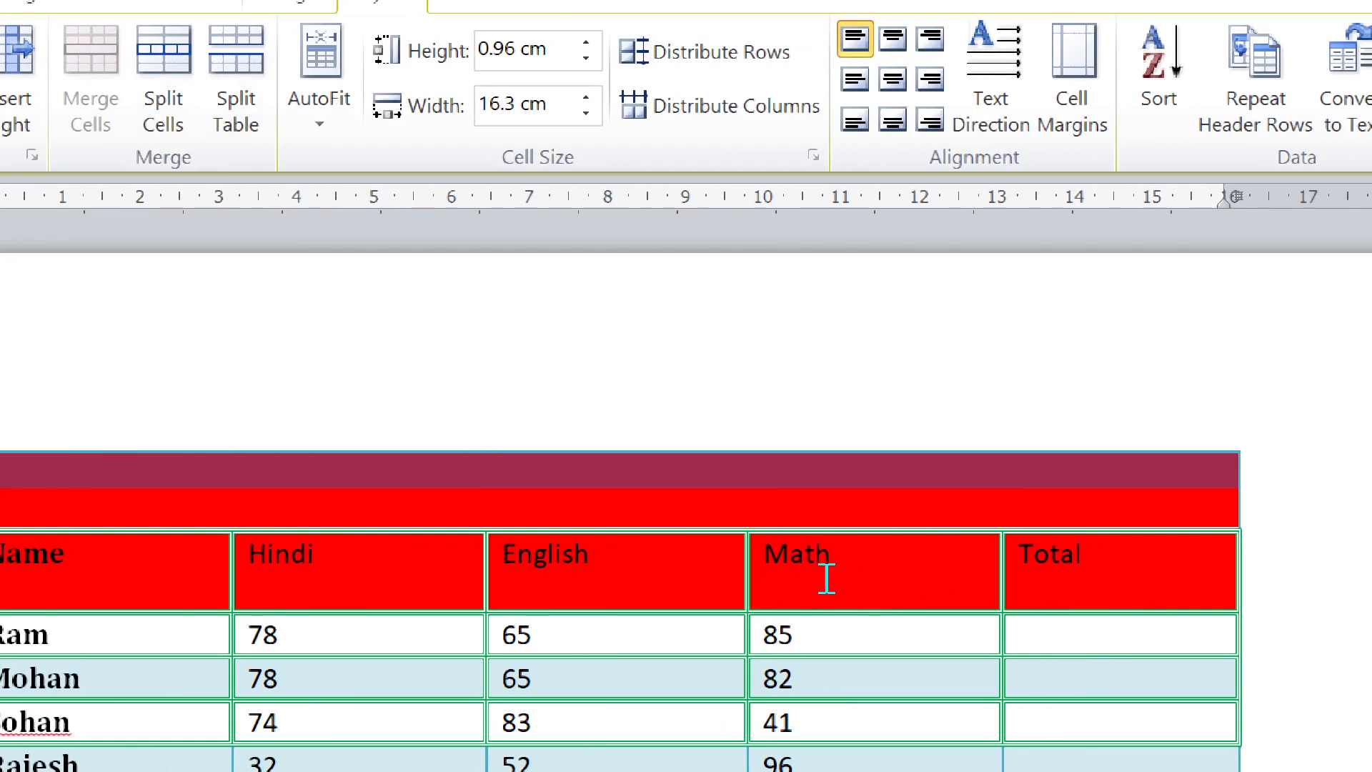
Enter the title STUDENTS DETAILS in the merged cell of the first row.
left_click(314, 469)
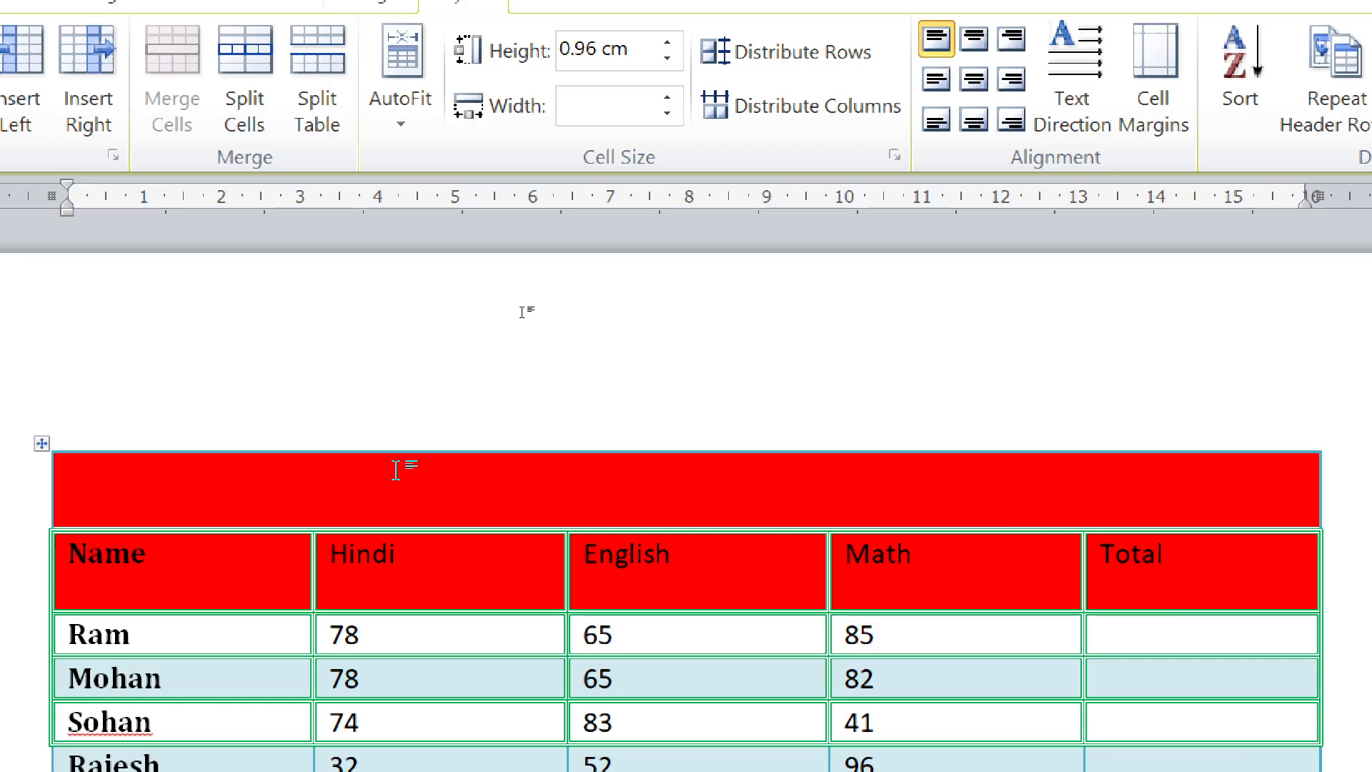
type("STUDE")
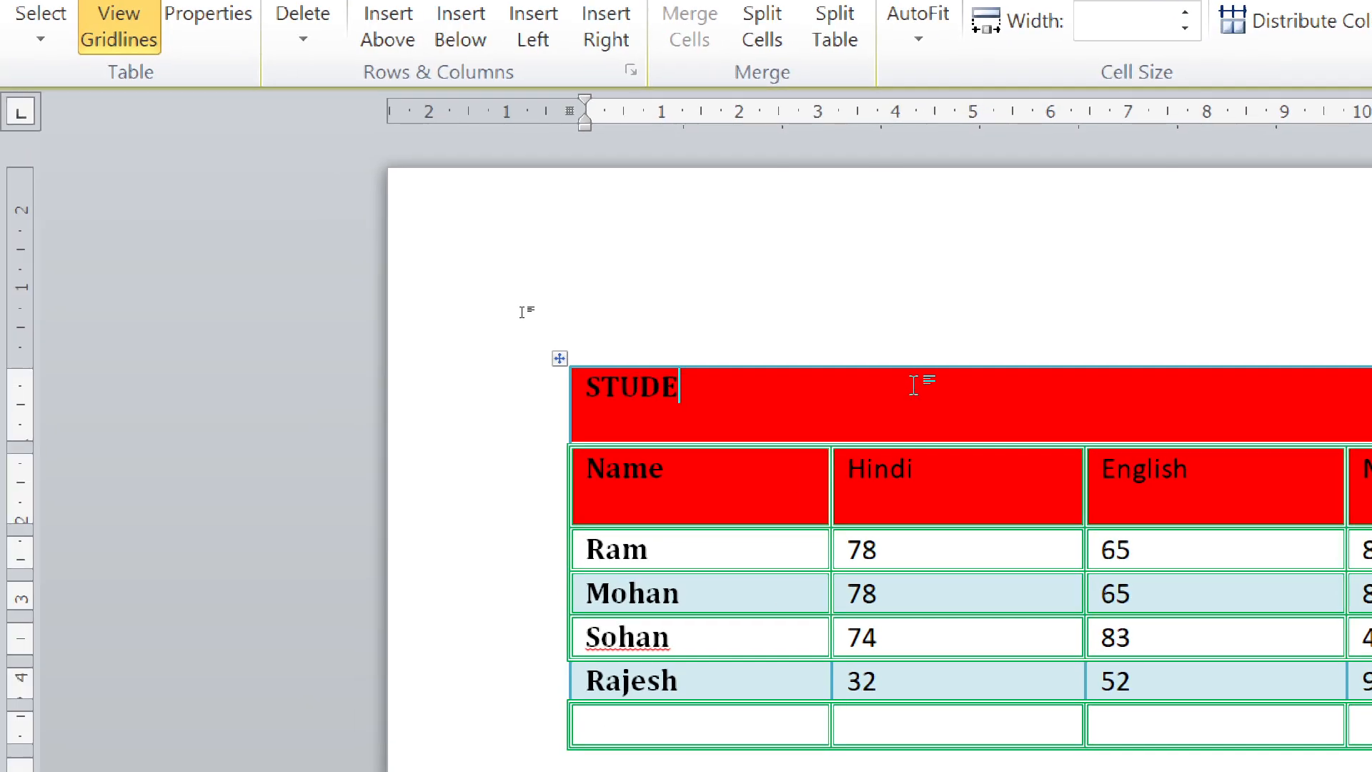
type("NTS ")
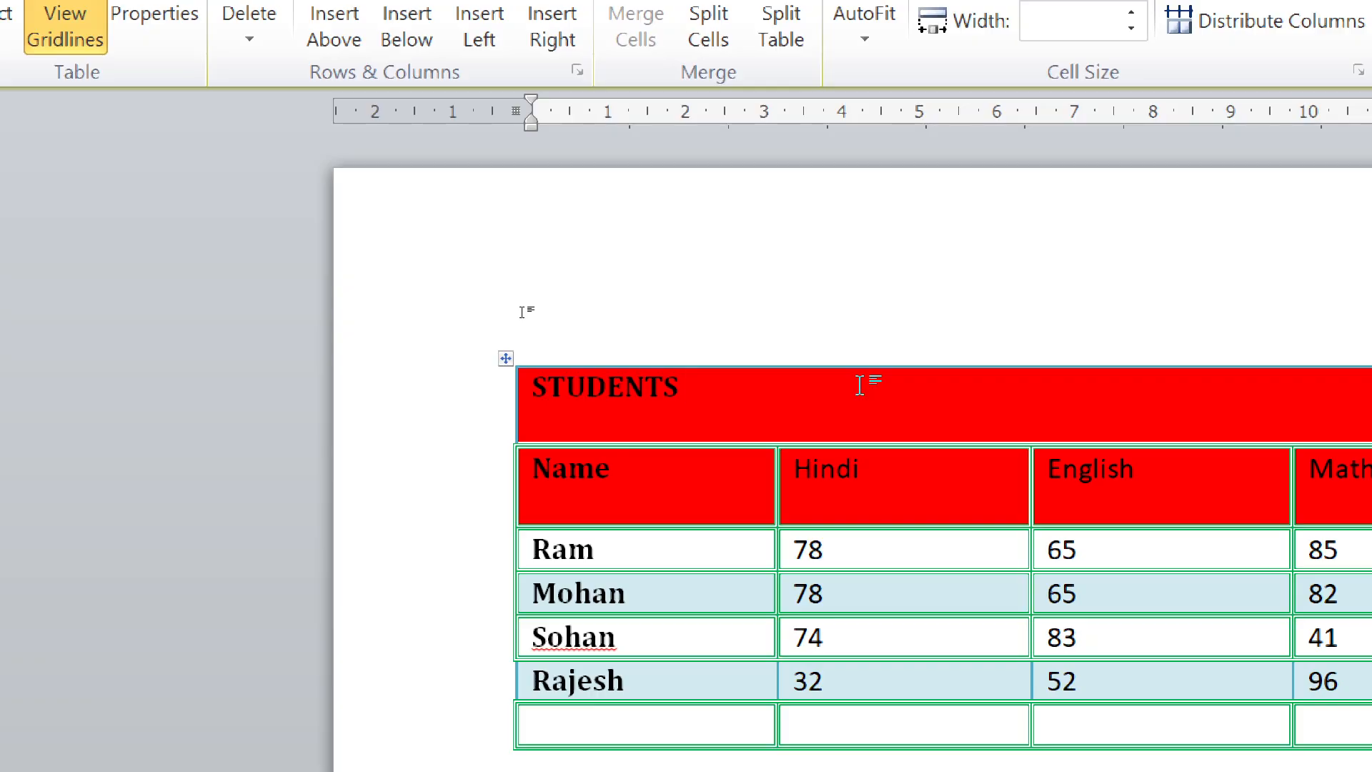
type("DETAILS")
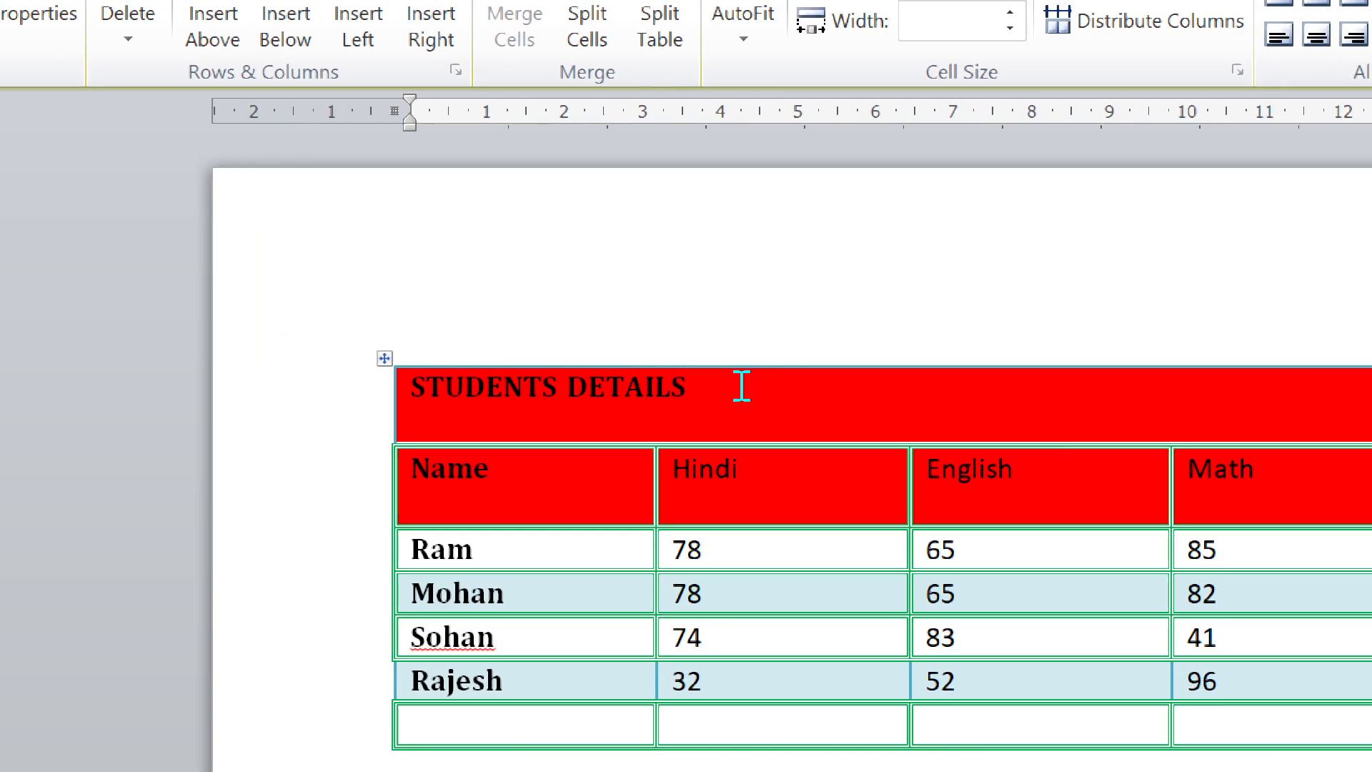
Center the STUDENTS DETAILS title horizontally in its merged row.
key("ctrl+a")
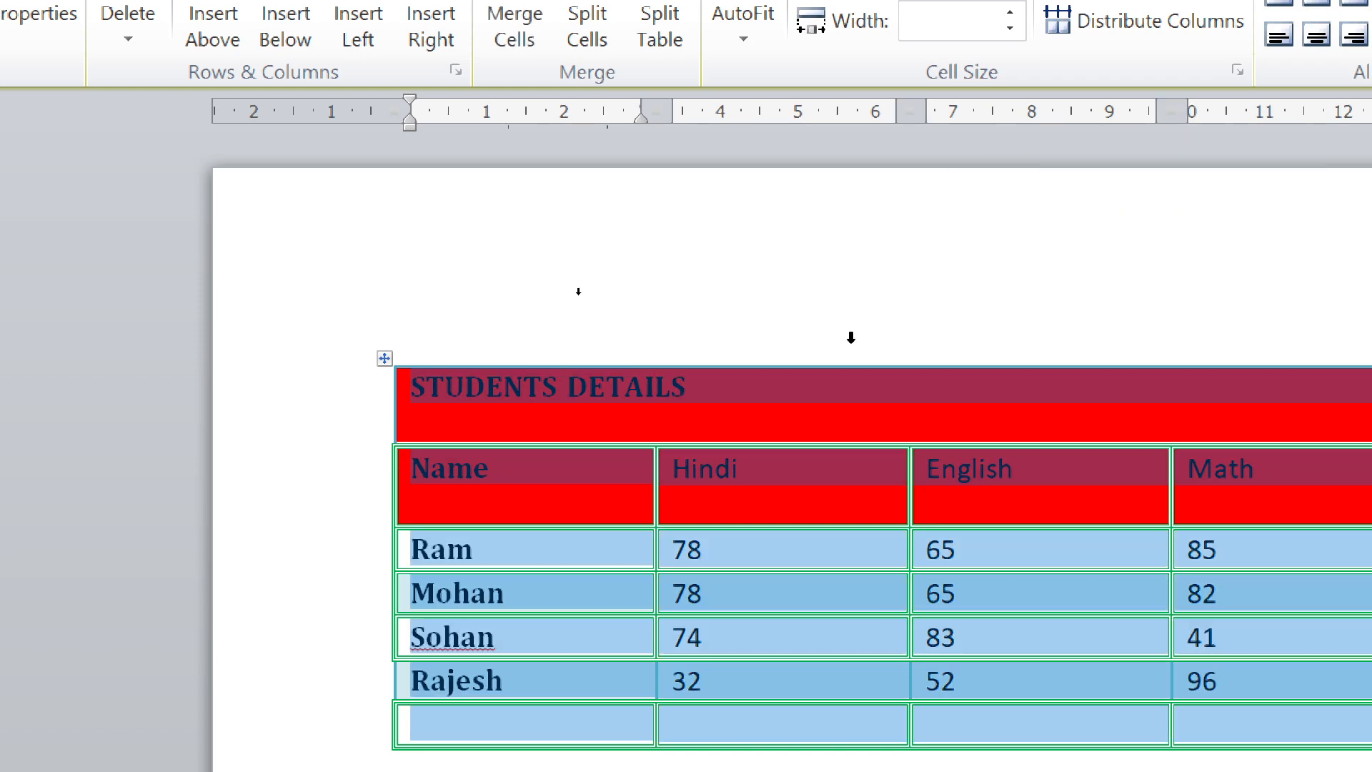
left_click(761, 411)
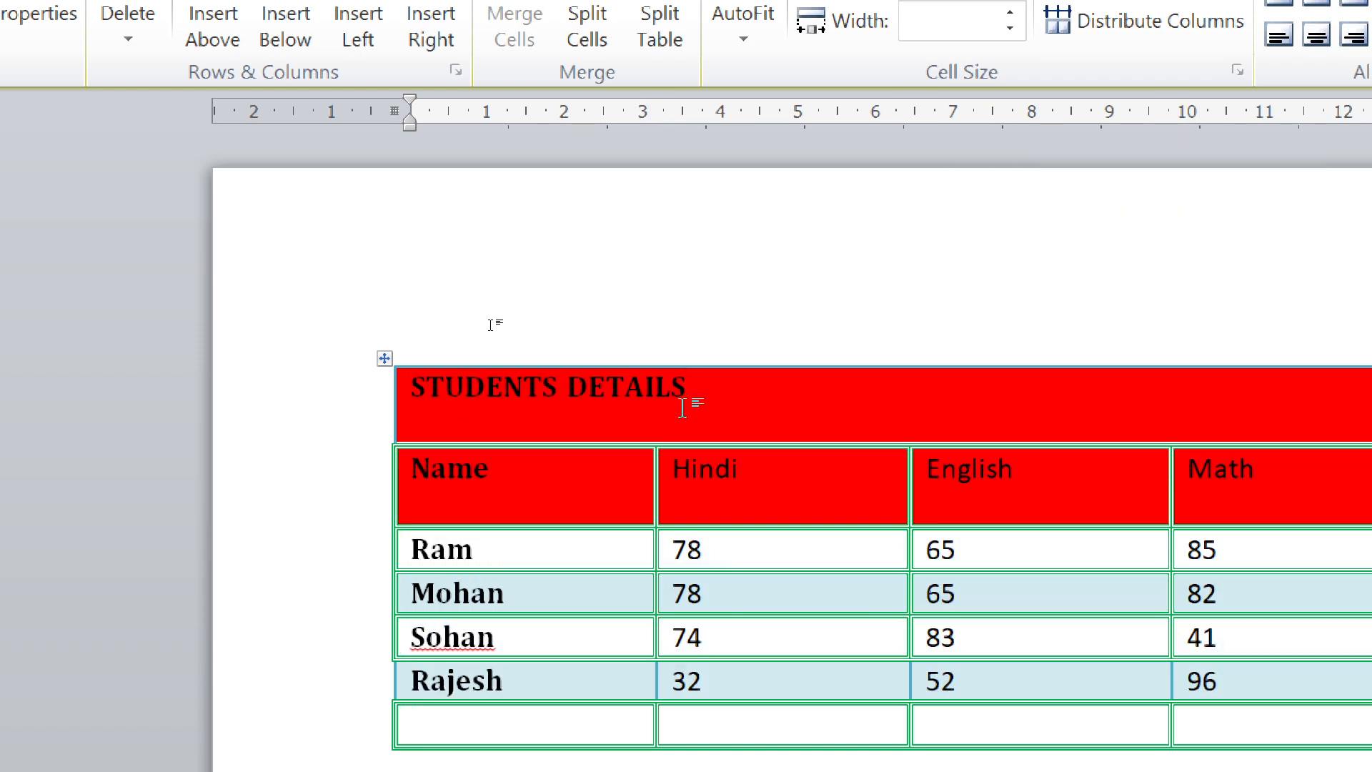
left_click_drag(703, 400, 689, 427)
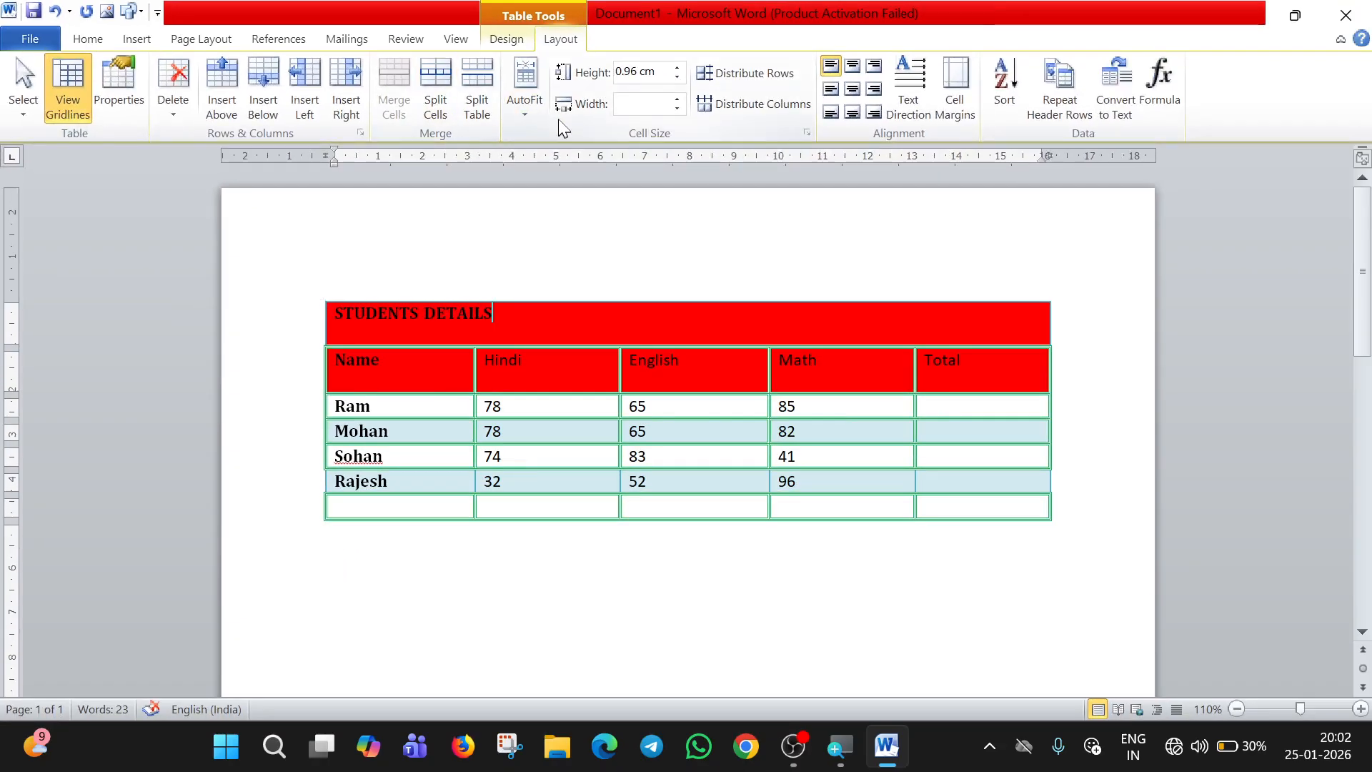
left_click(90, 38)
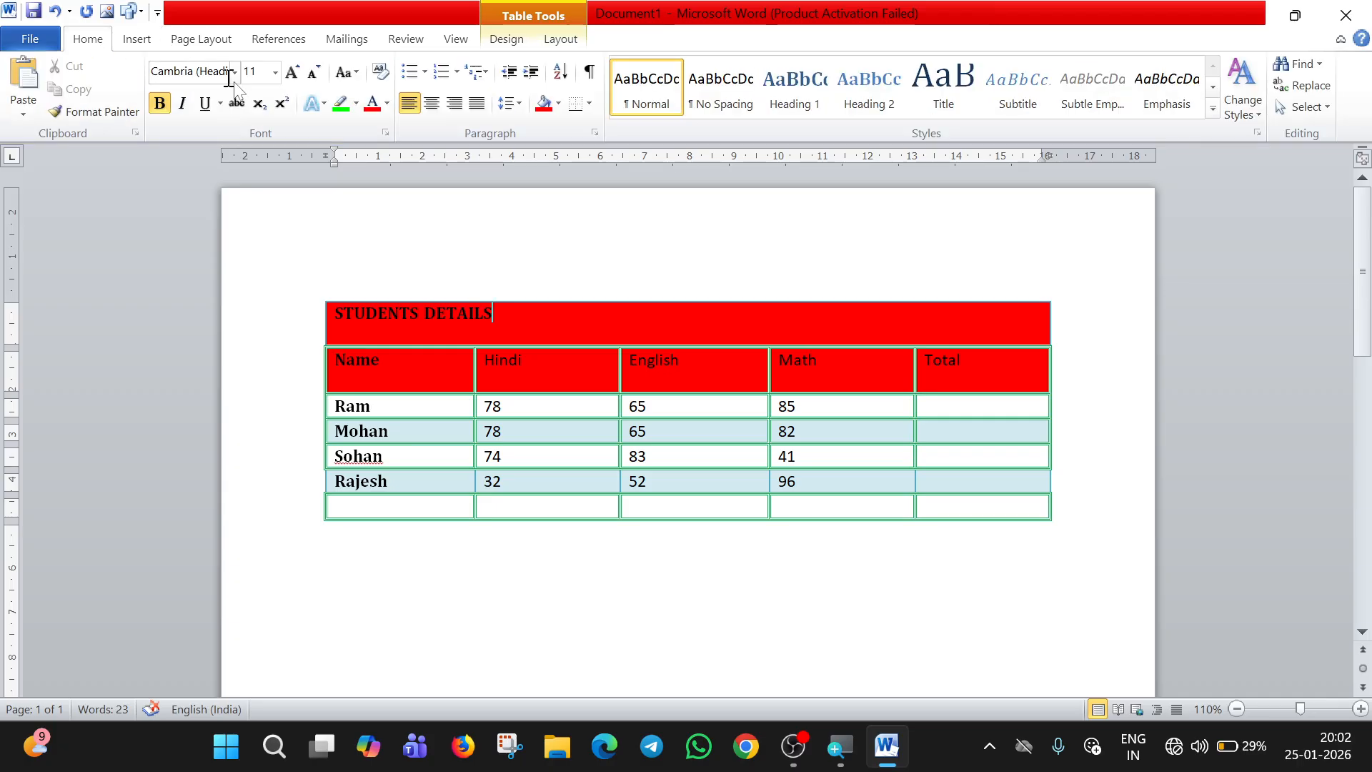
left_click(441, 107)
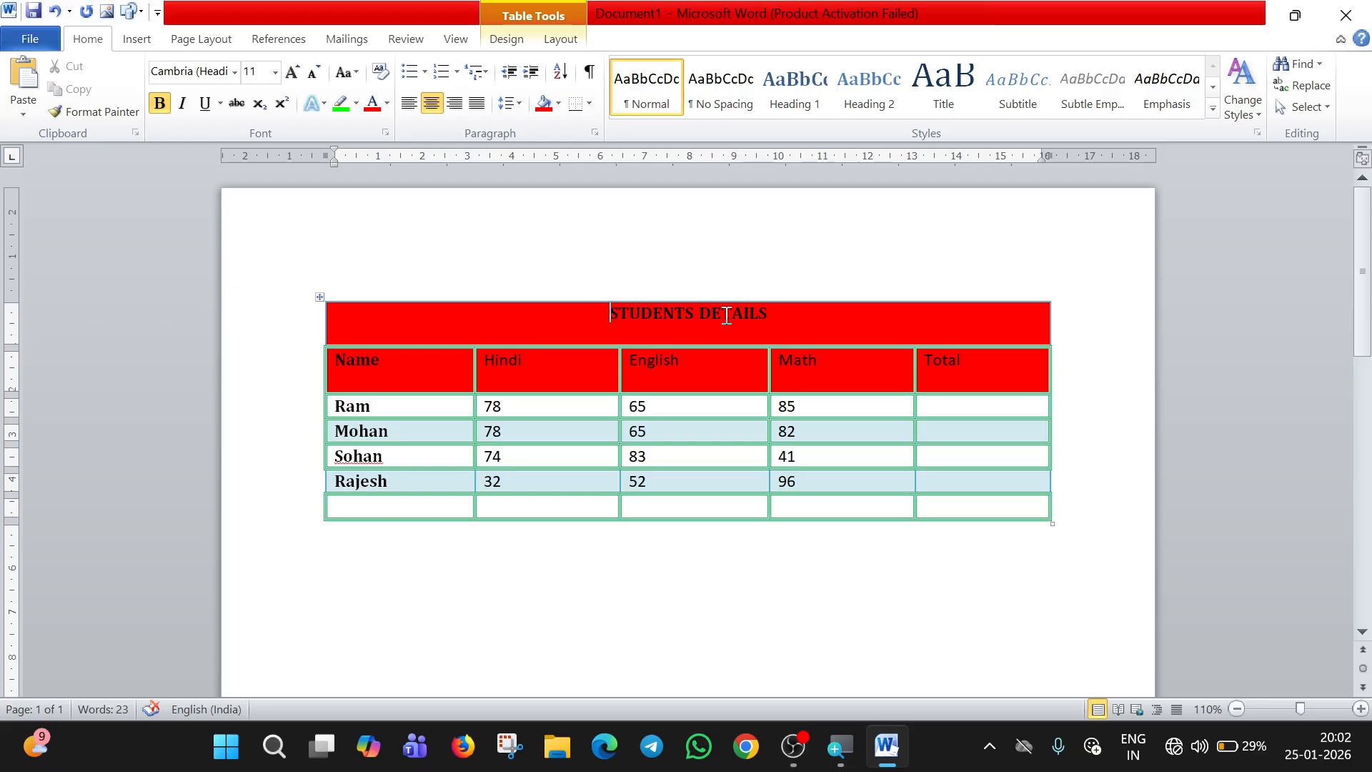
Enlarge the STUDENTS DETAILS title to 18 pt and set its font to Algerian.
left_click_drag(748, 314, 610, 314)
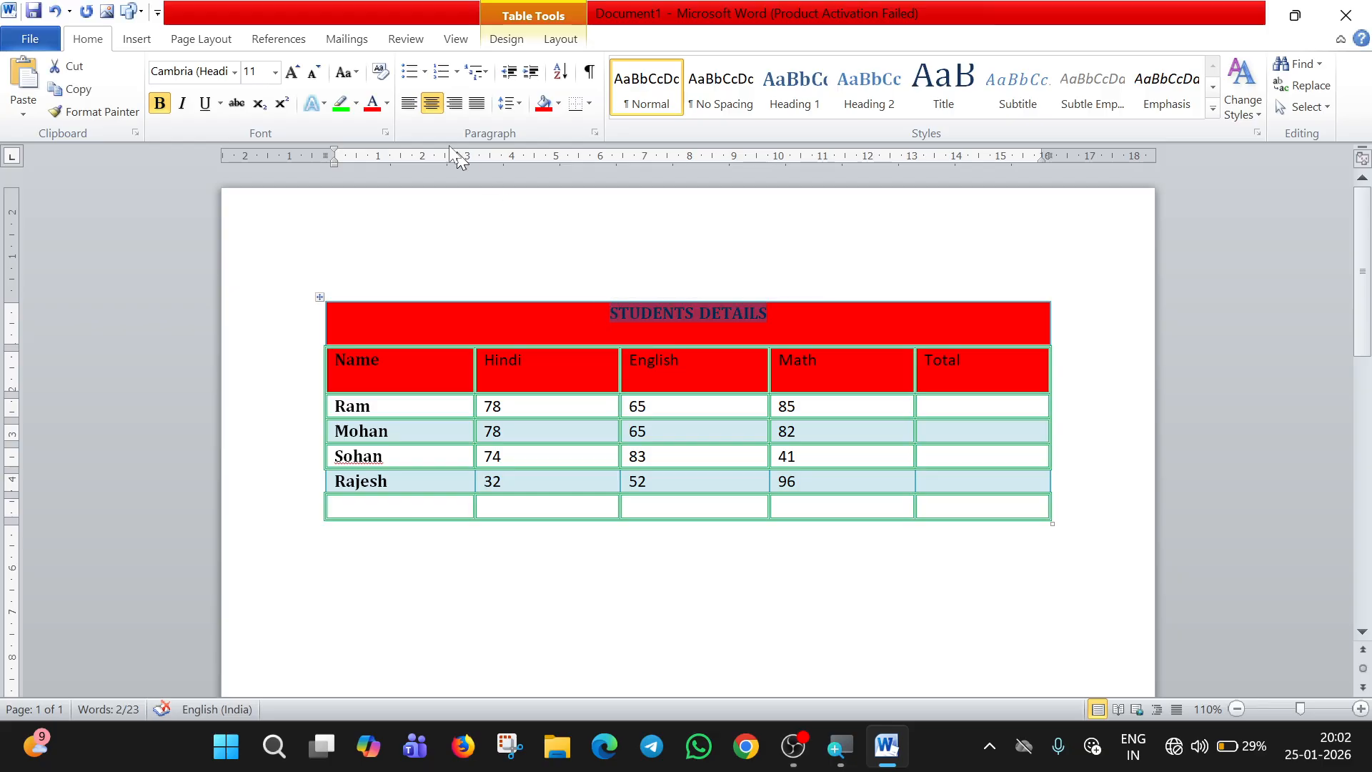
left_click(292, 71)
left_click(292, 71)
left_click(292, 72)
left_click(292, 72)
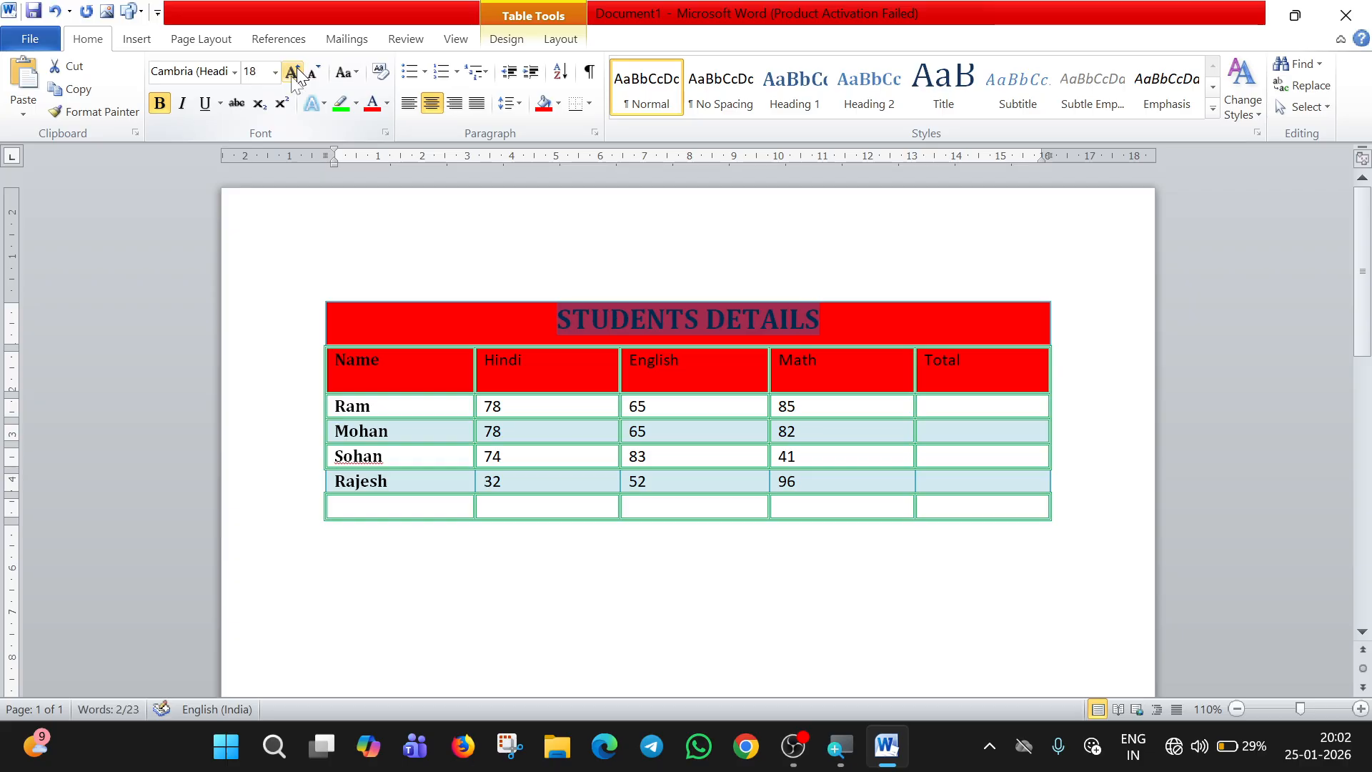
left_click(233, 72)
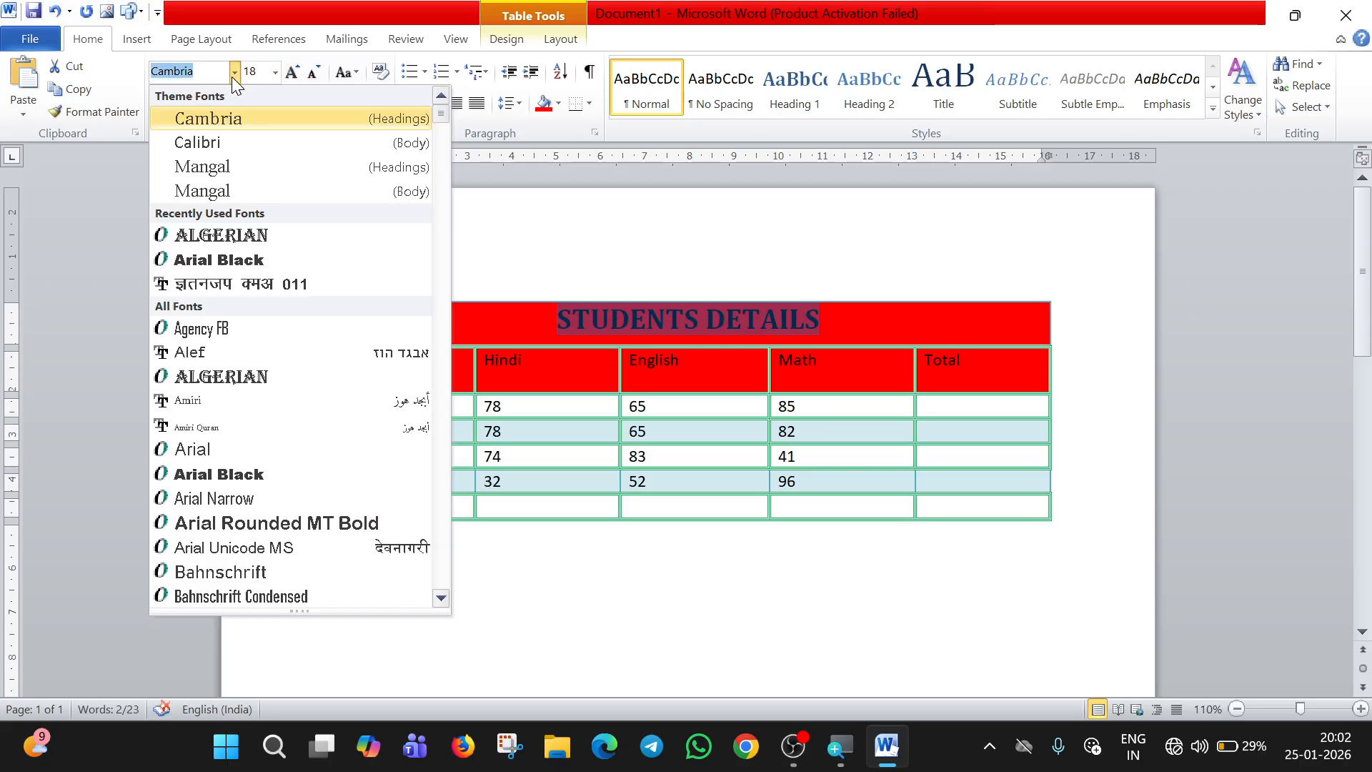
left_click(246, 379)
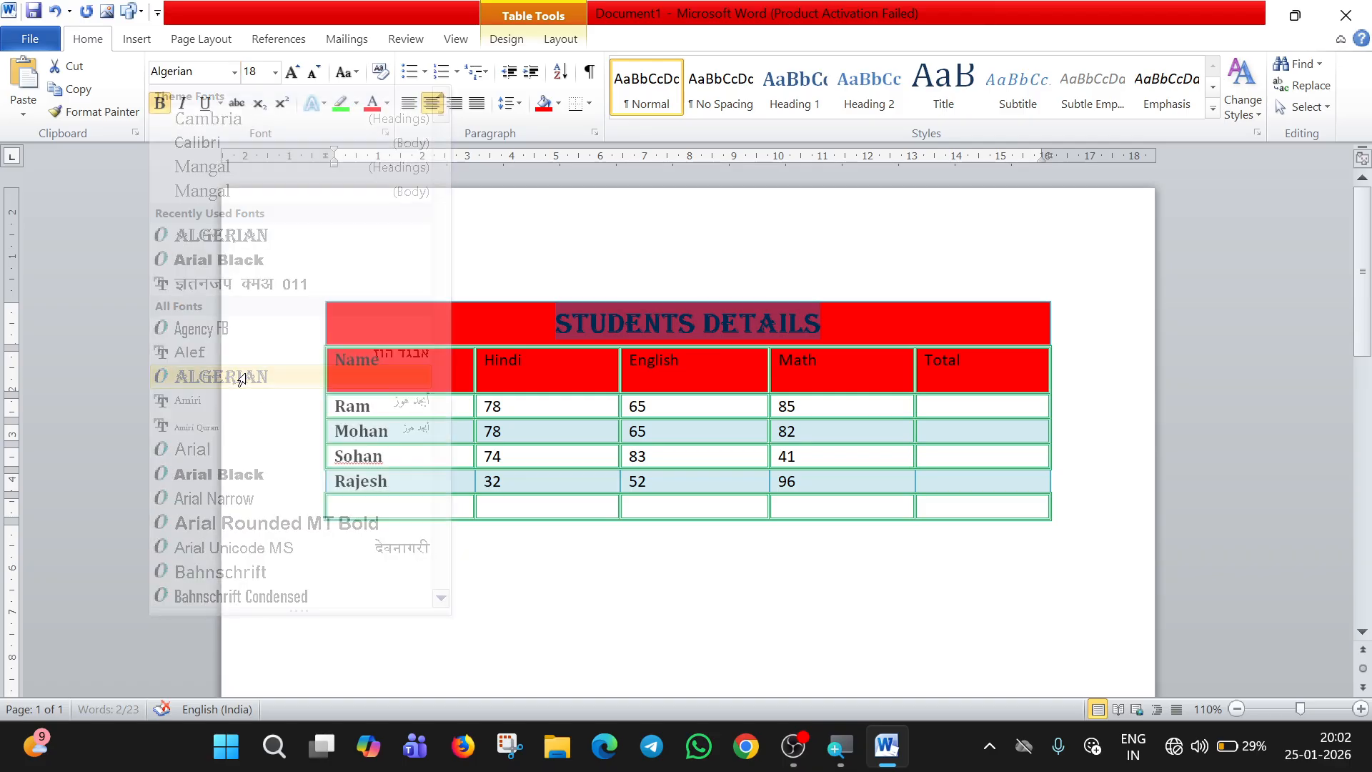
Shade the STUDENTS DETAILS title row with the standard yellow color.
left_click(559, 104)
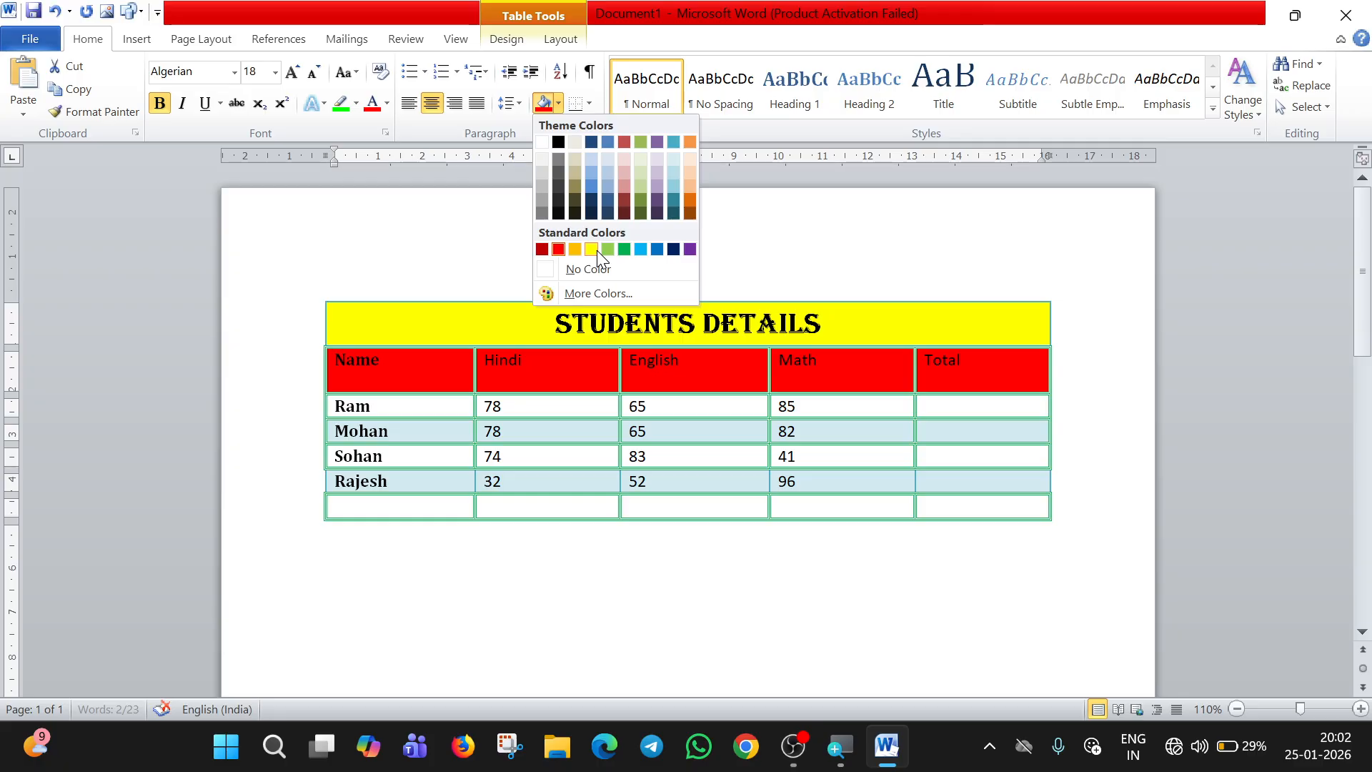
left_click(557, 249)
left_click(505, 39)
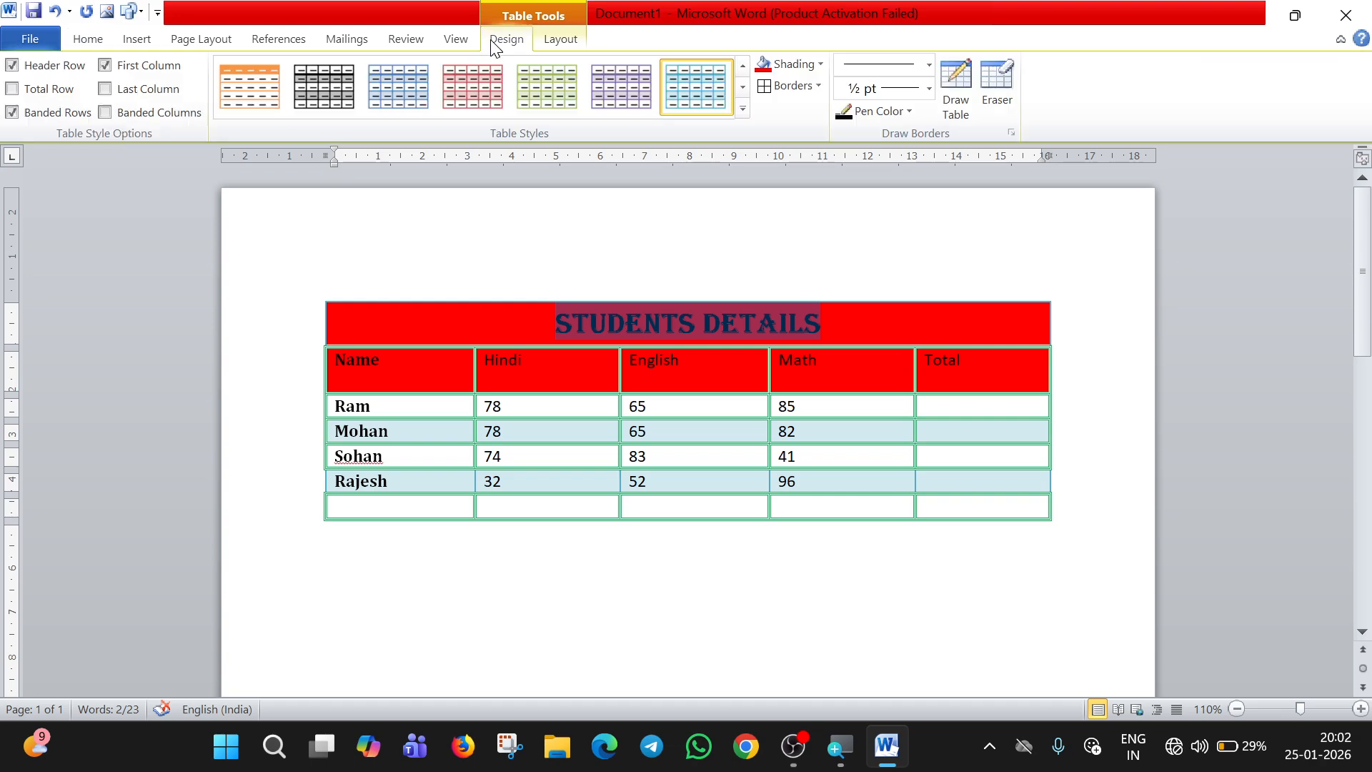
left_click(822, 65)
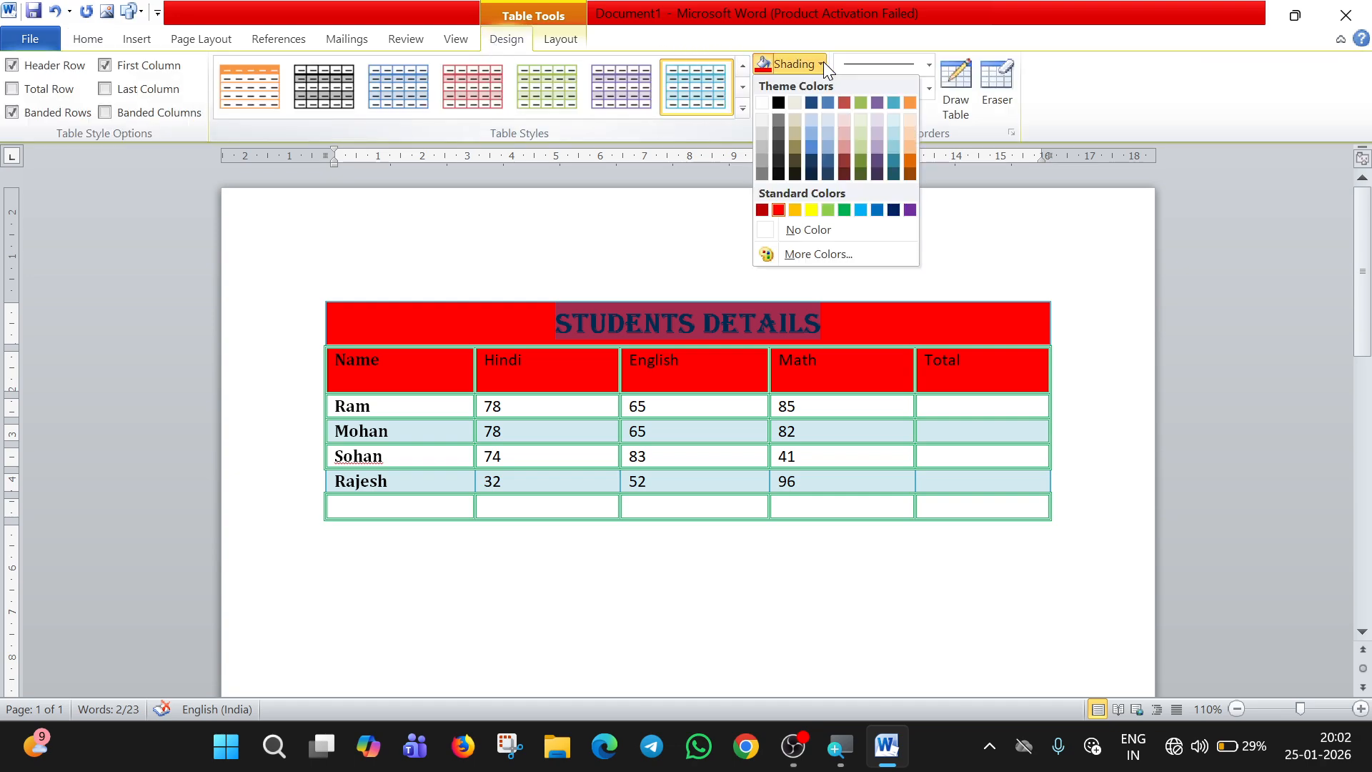
left_click(811, 208)
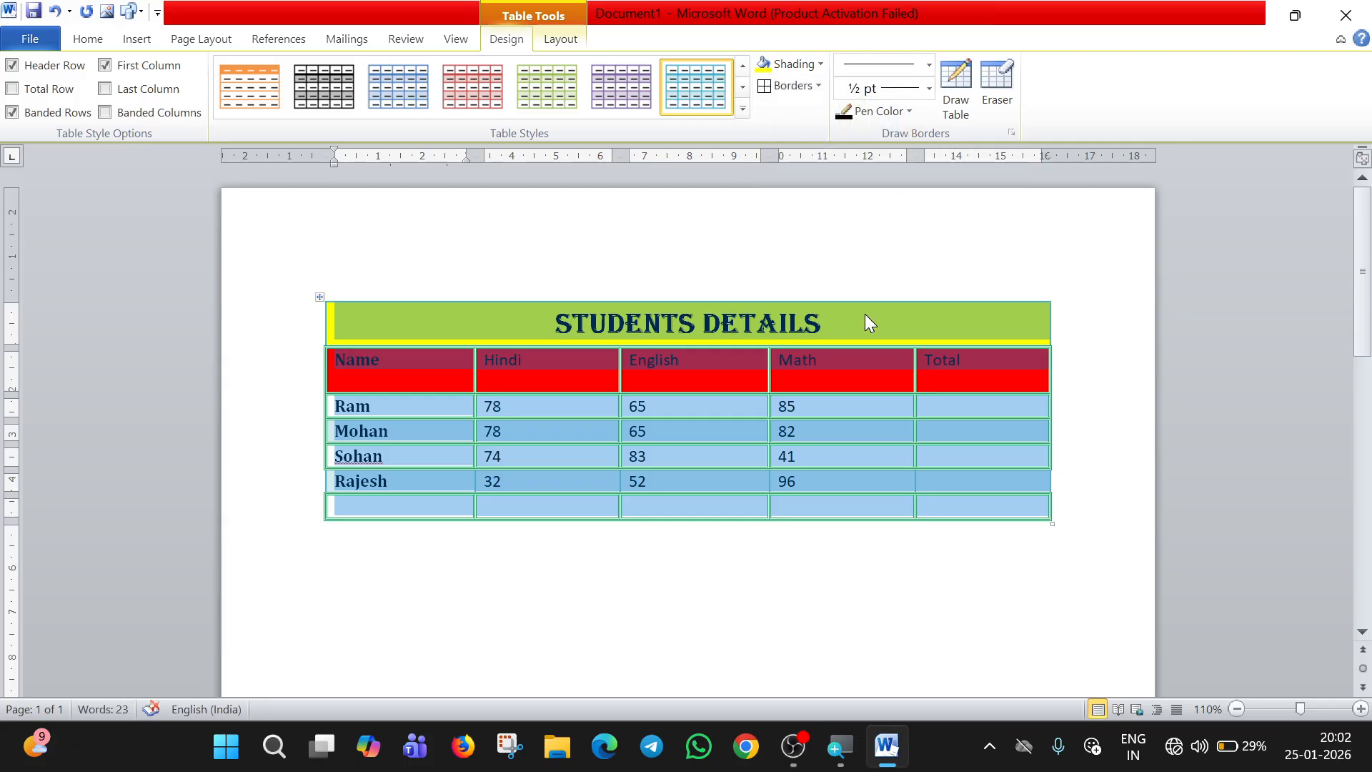
left_click(821, 323)
left_click(662, 628)
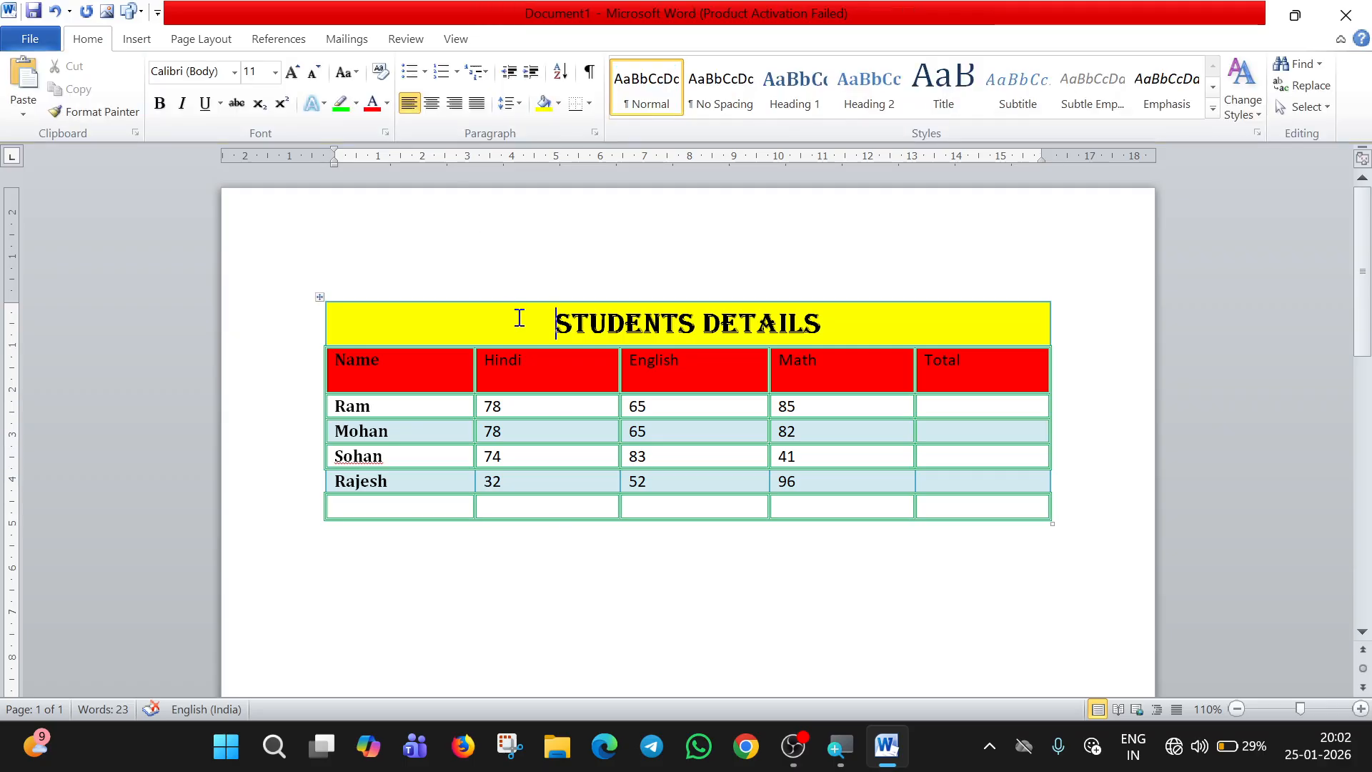
left_click_drag(455, 315, 471, 406)
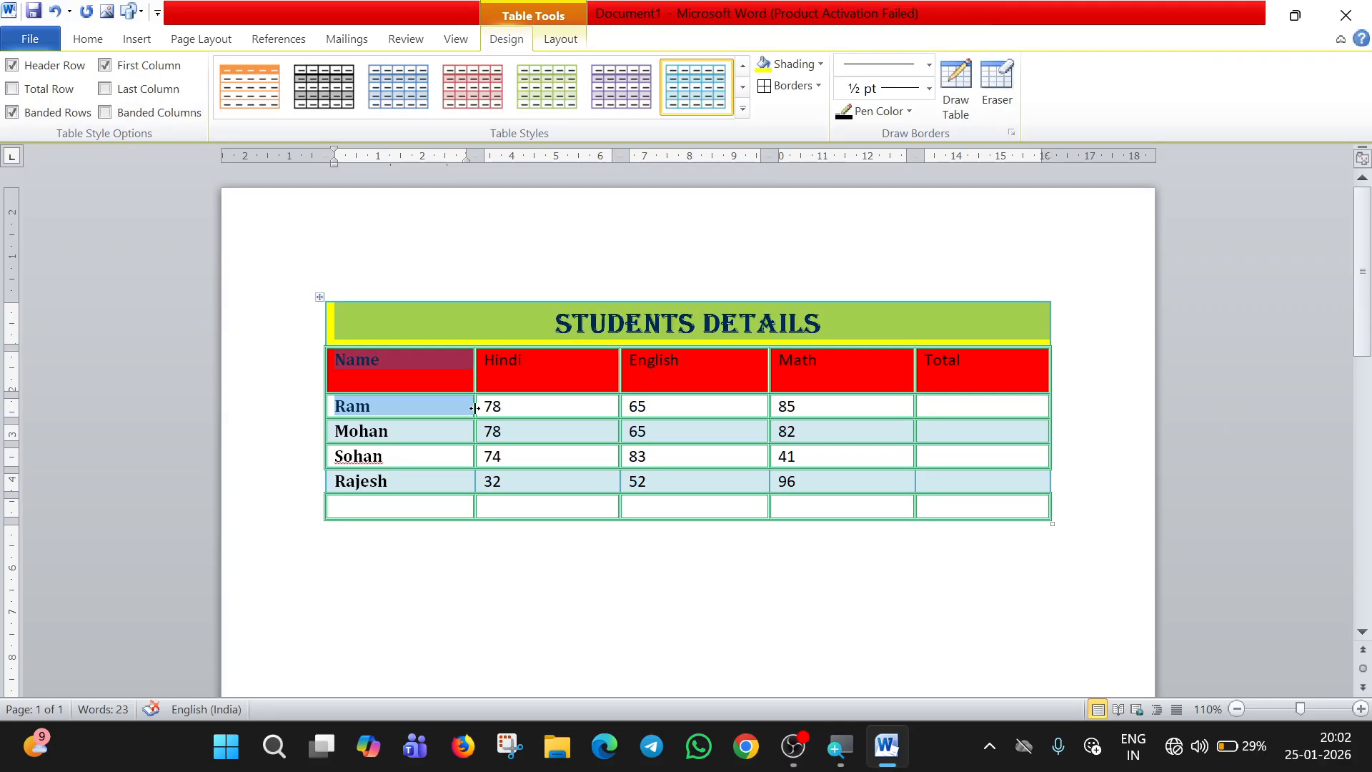
left_click(499, 413)
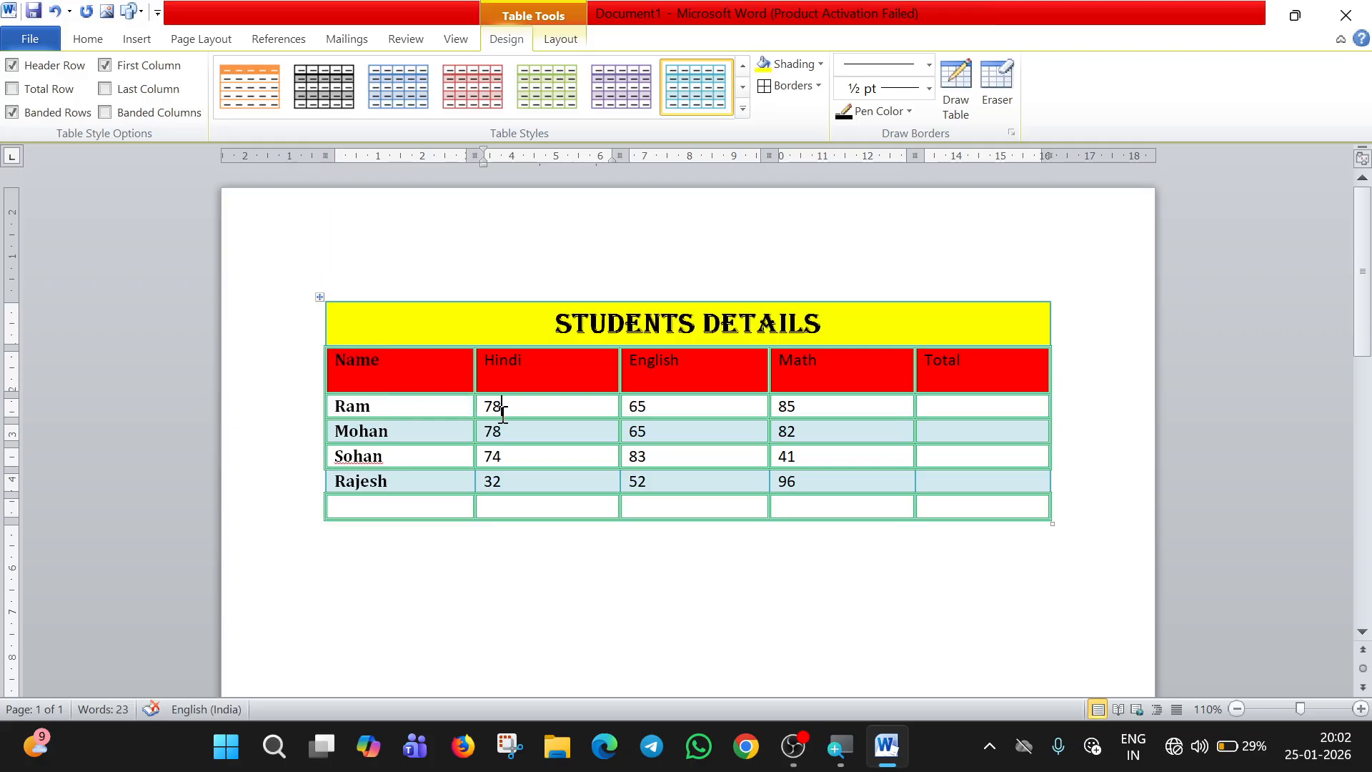
Split the Math header cell into 1 column and 2 rows.
left_click(572, 39)
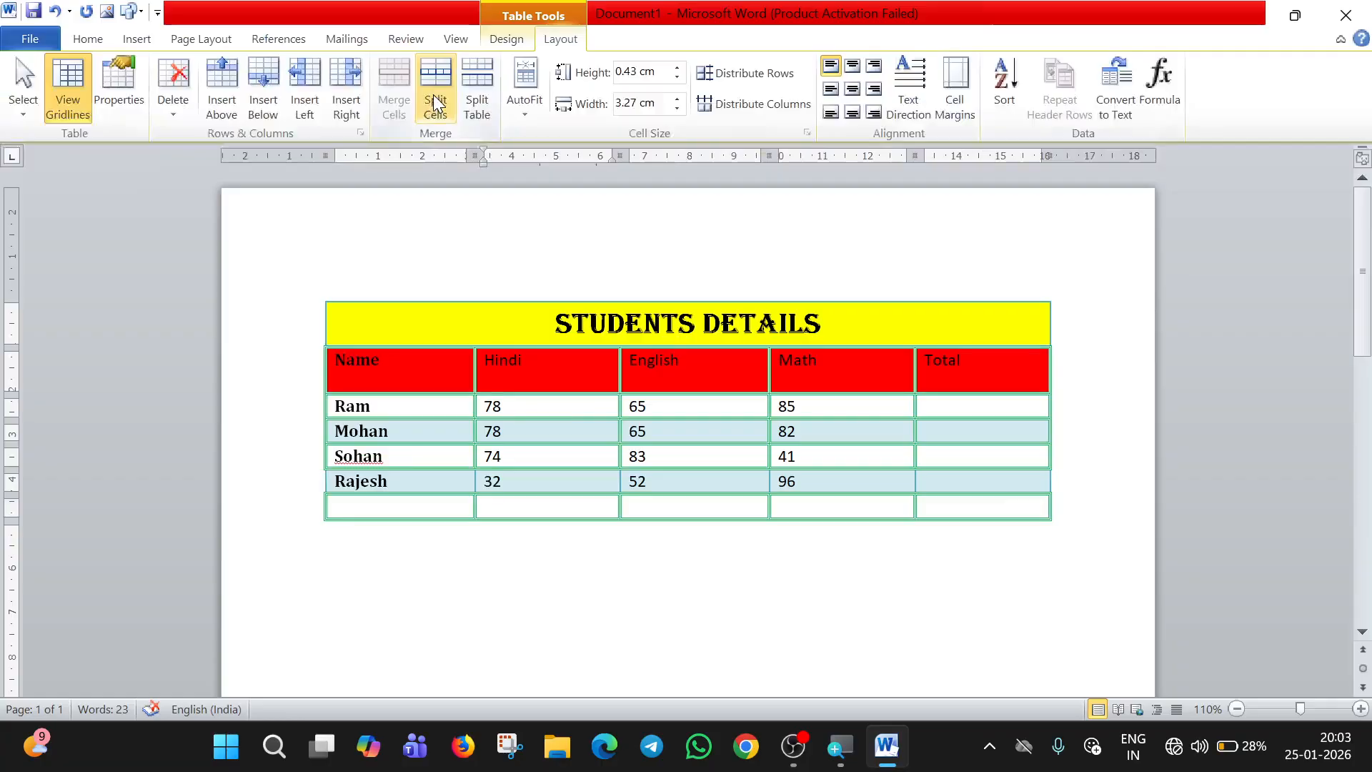
left_click(339, 368)
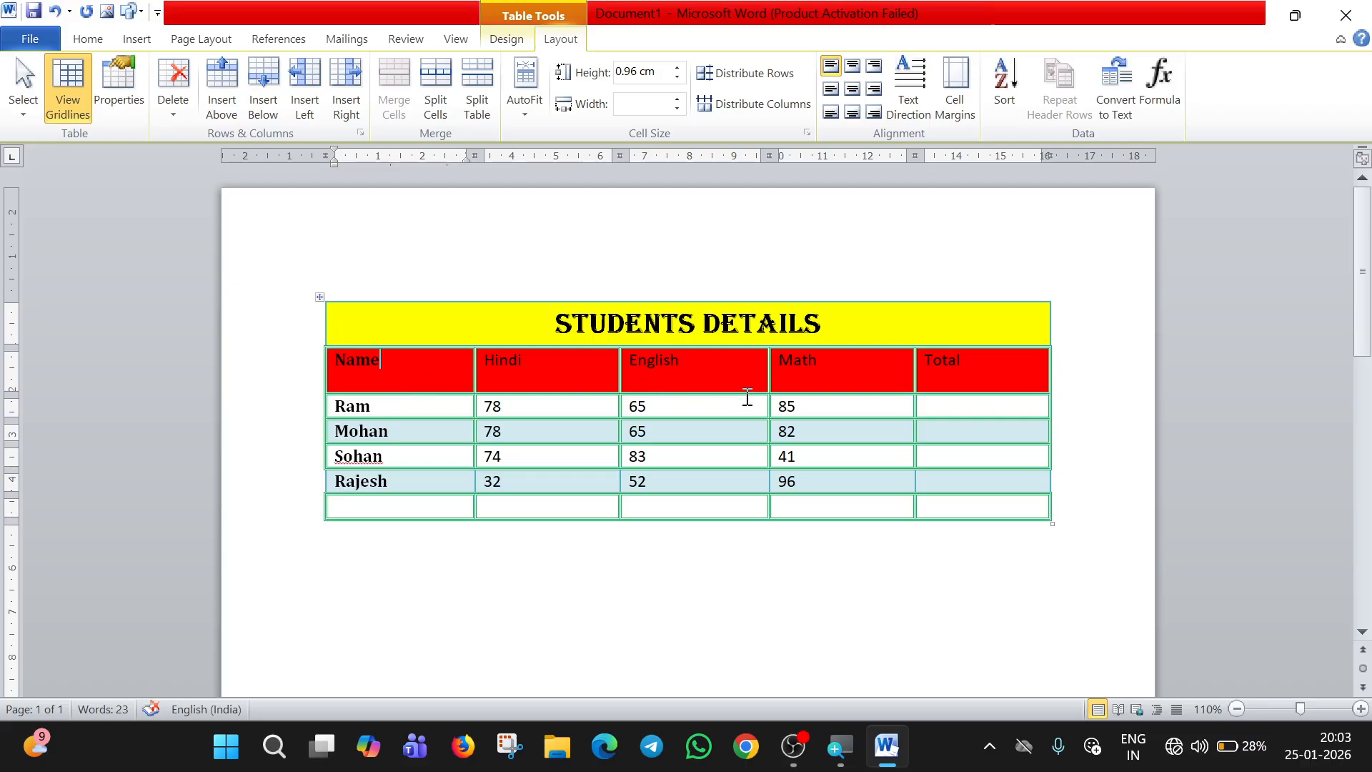
left_click(840, 367)
left_click(438, 84)
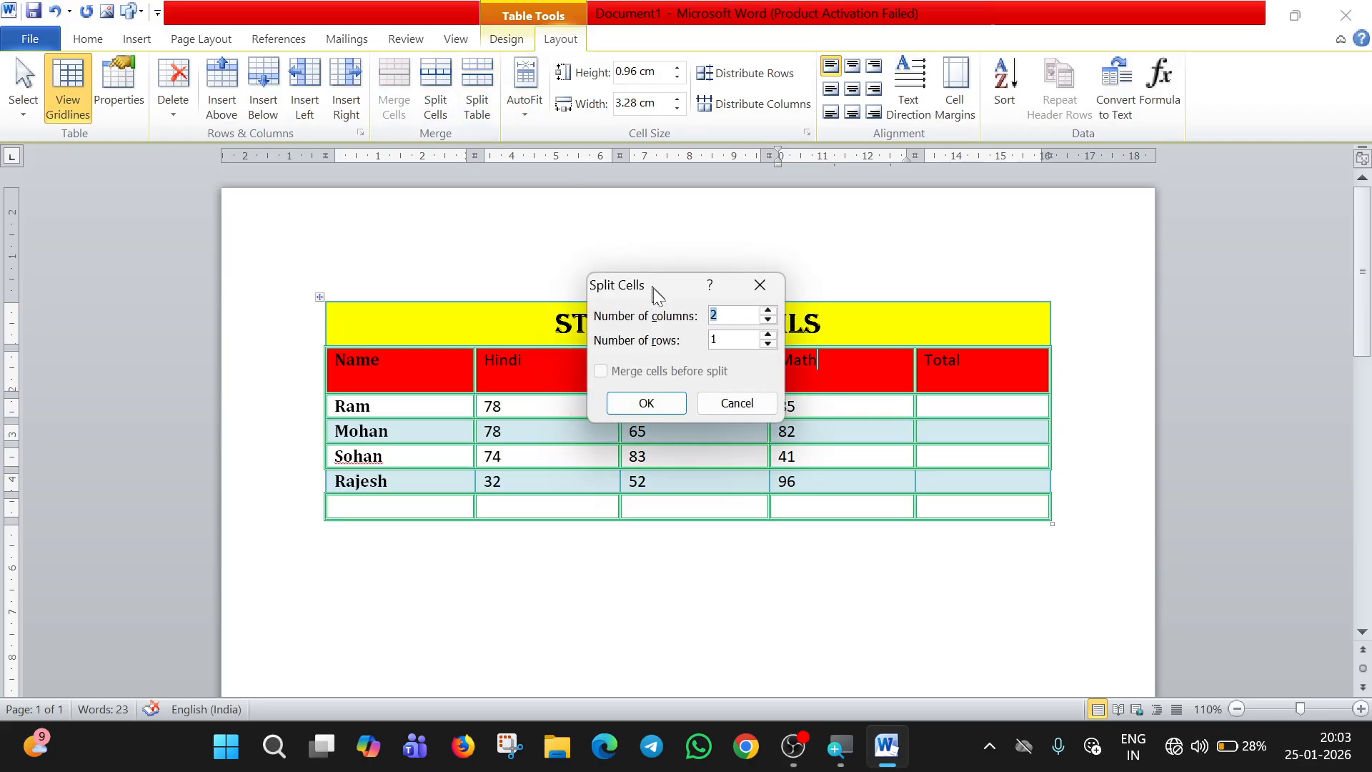
key("BackSpace")
key("BackSpace")
type("2")
type("1")
left_click(646, 403)
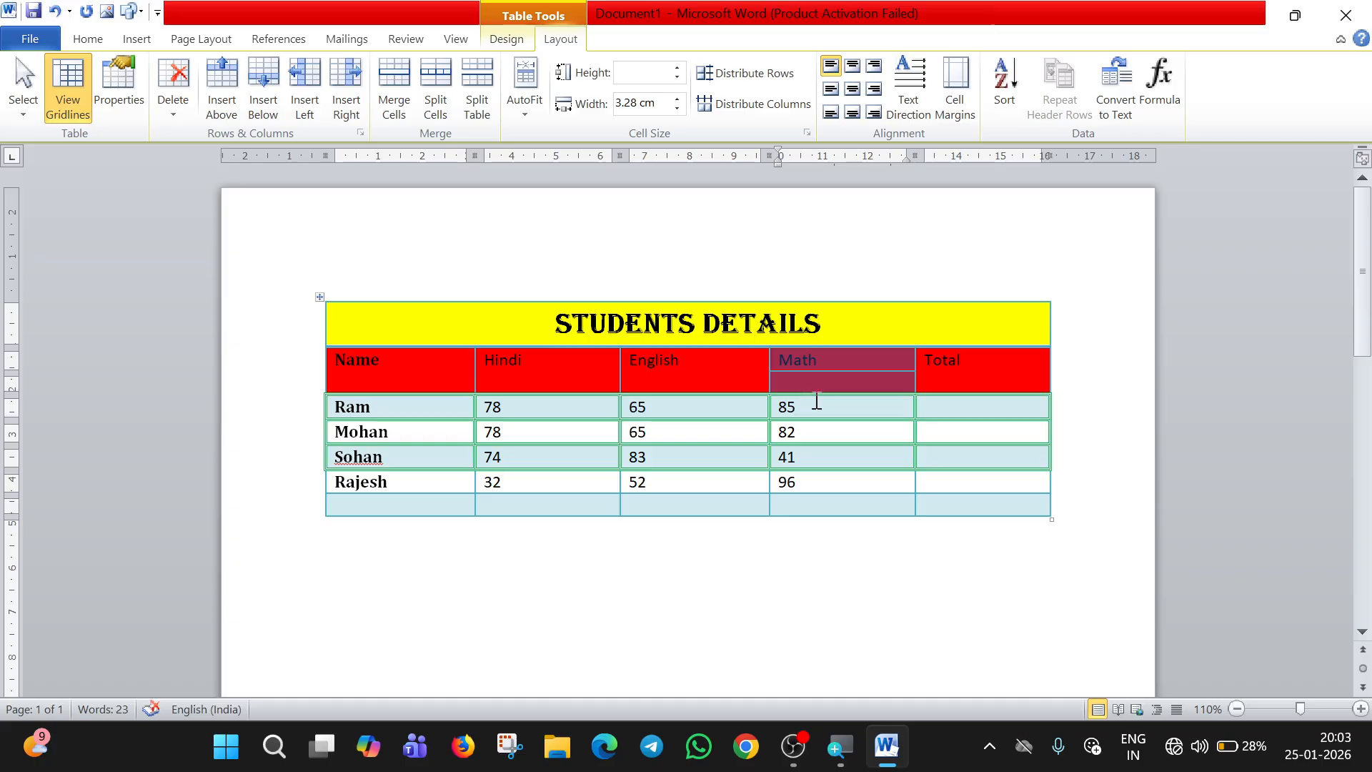
Split the empty cell beneath the Math header into 2 columns and 1 row.
left_click(844, 386)
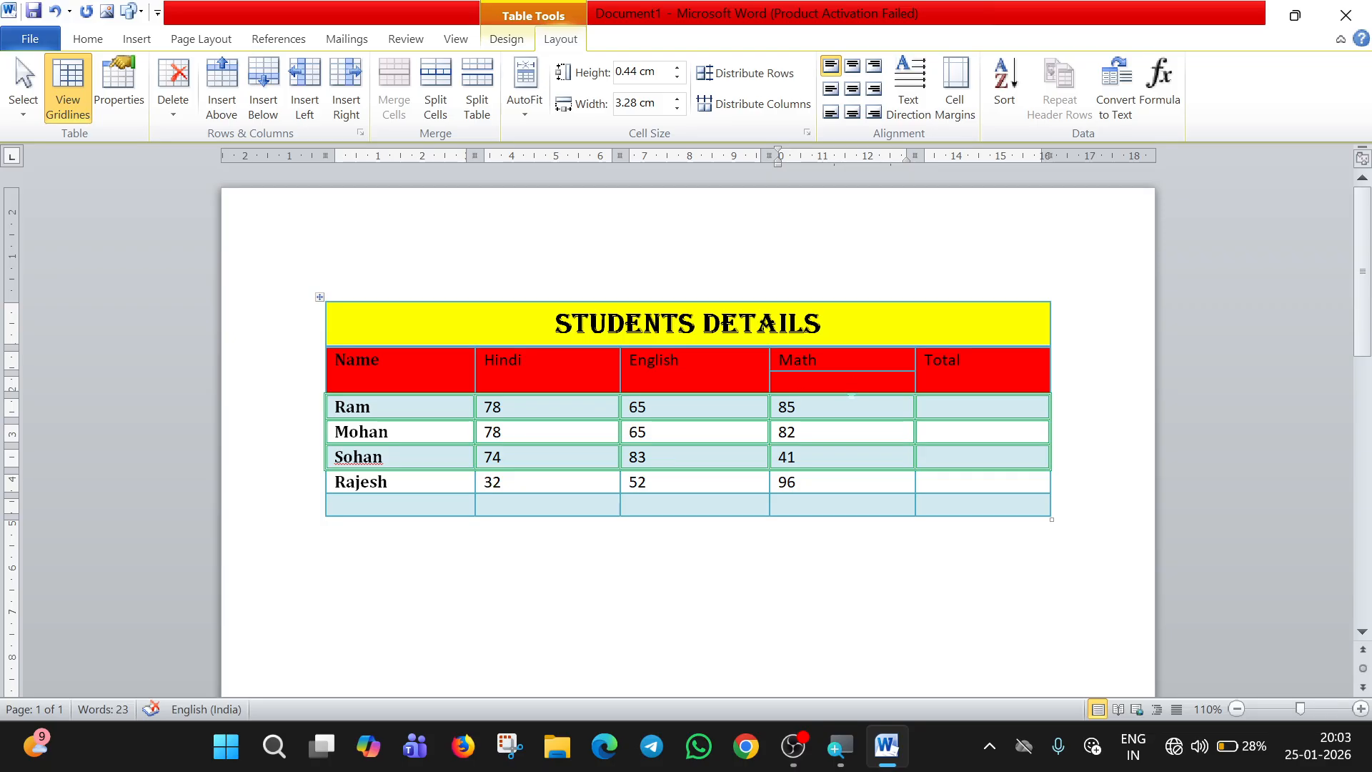
key("BackSpace")
left_click(431, 84)
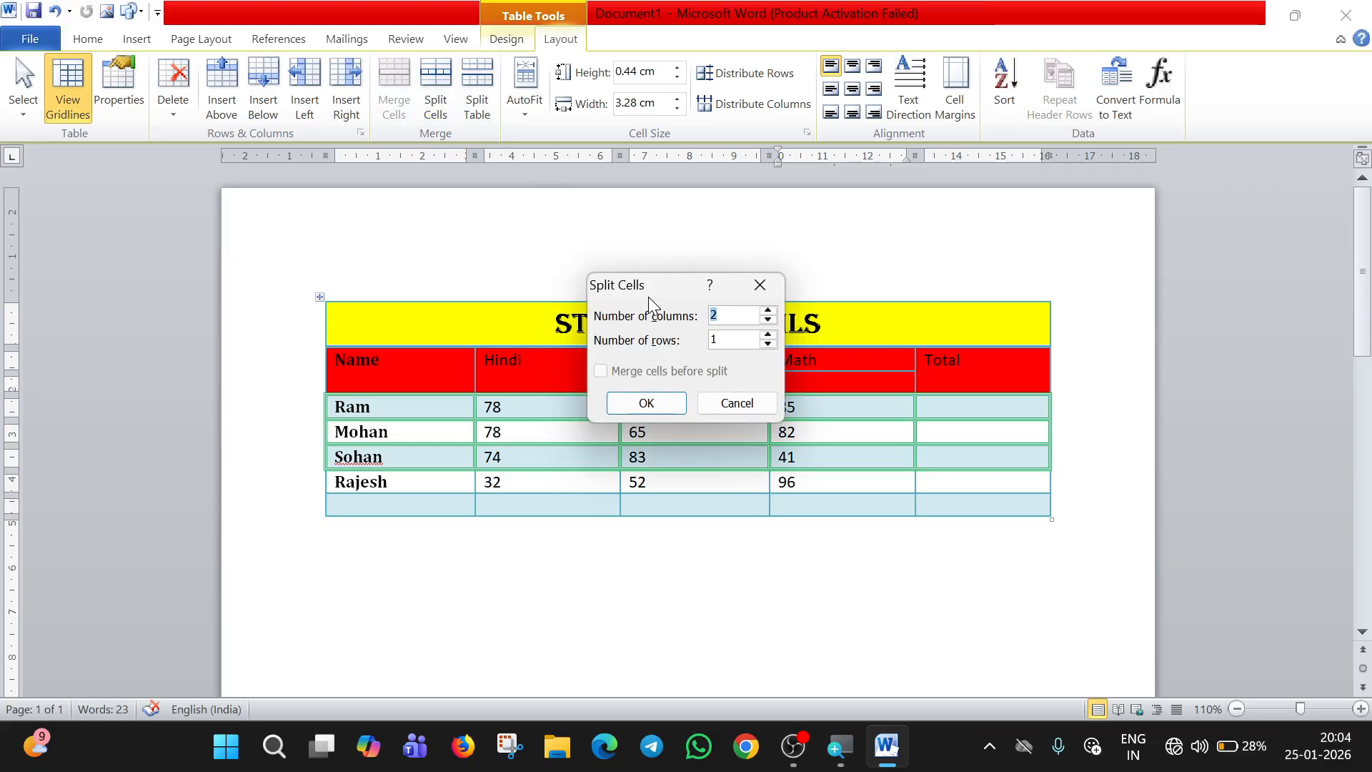
left_click(670, 402)
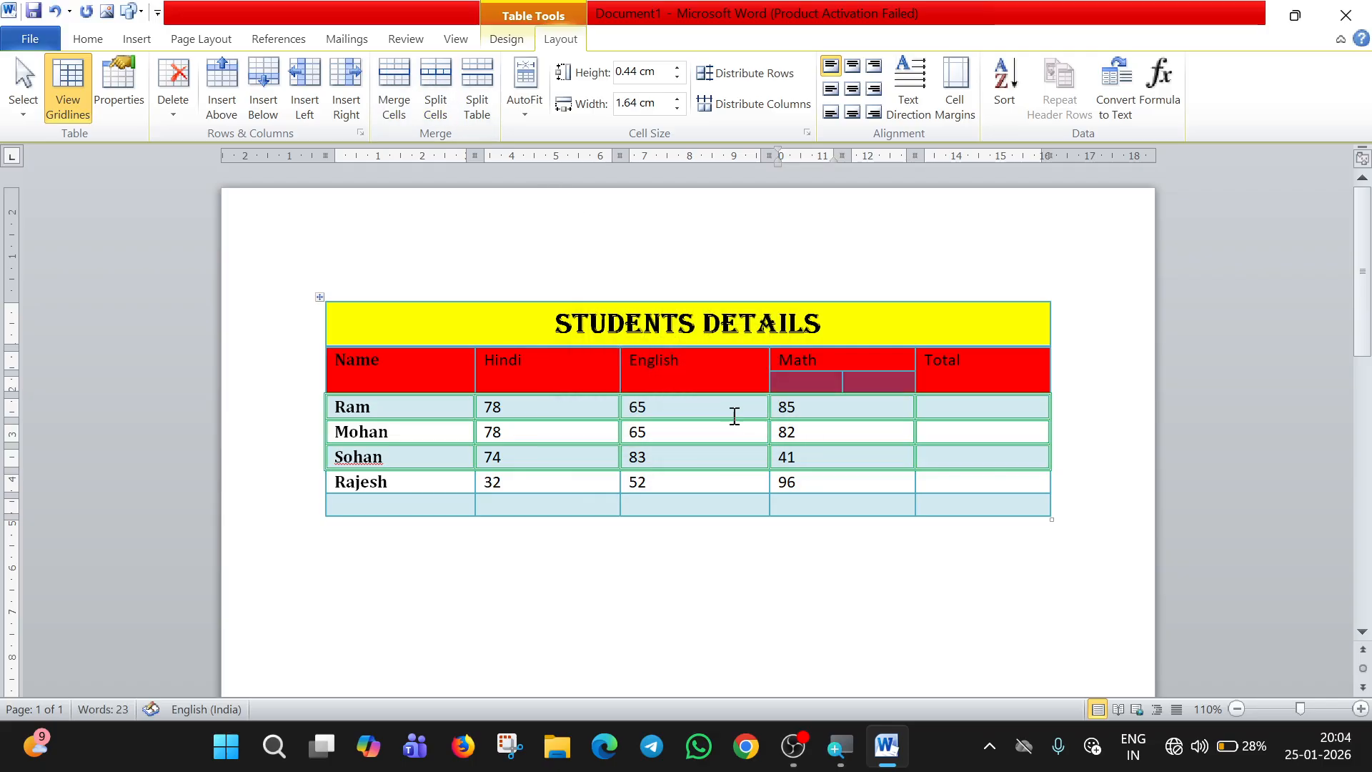
Label the two small cells beneath Math as Arith and Alge.
left_click(813, 382)
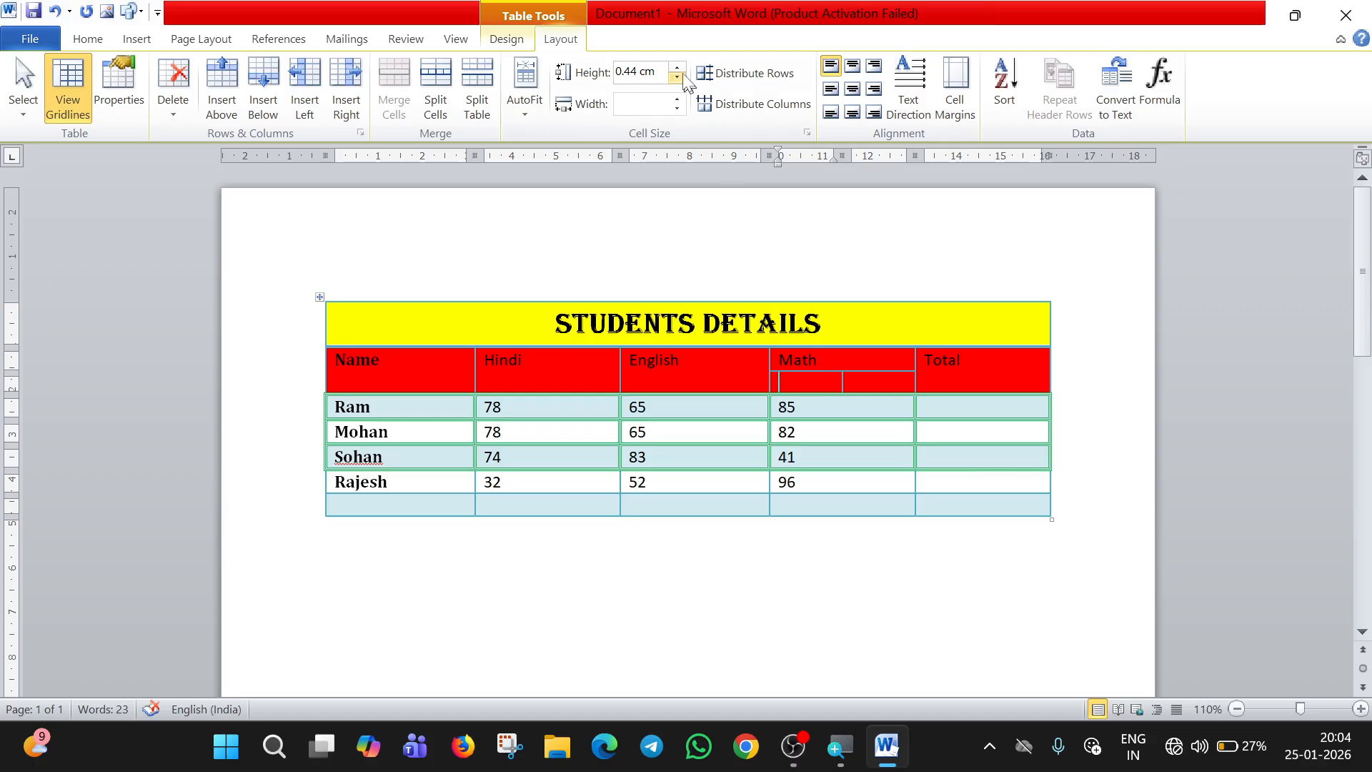
left_click(516, 39)
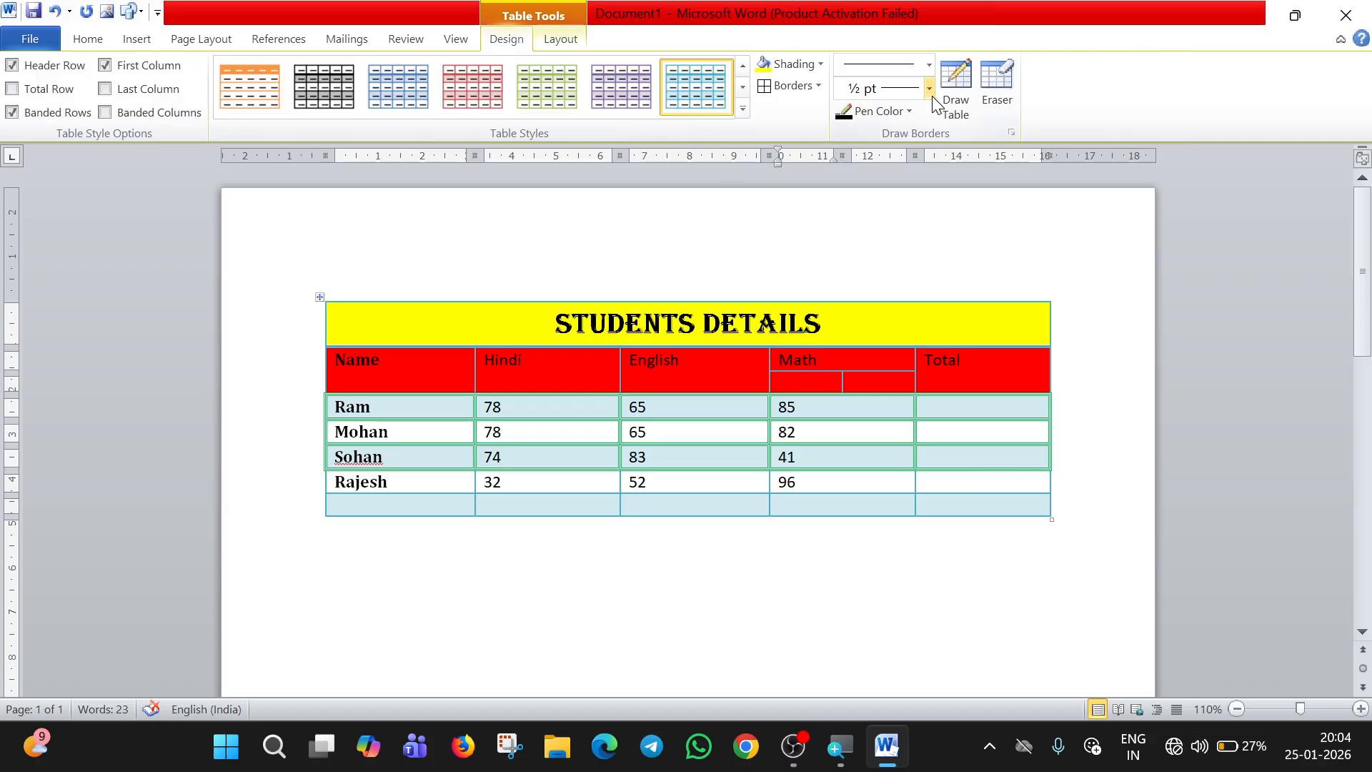
left_click(580, 48)
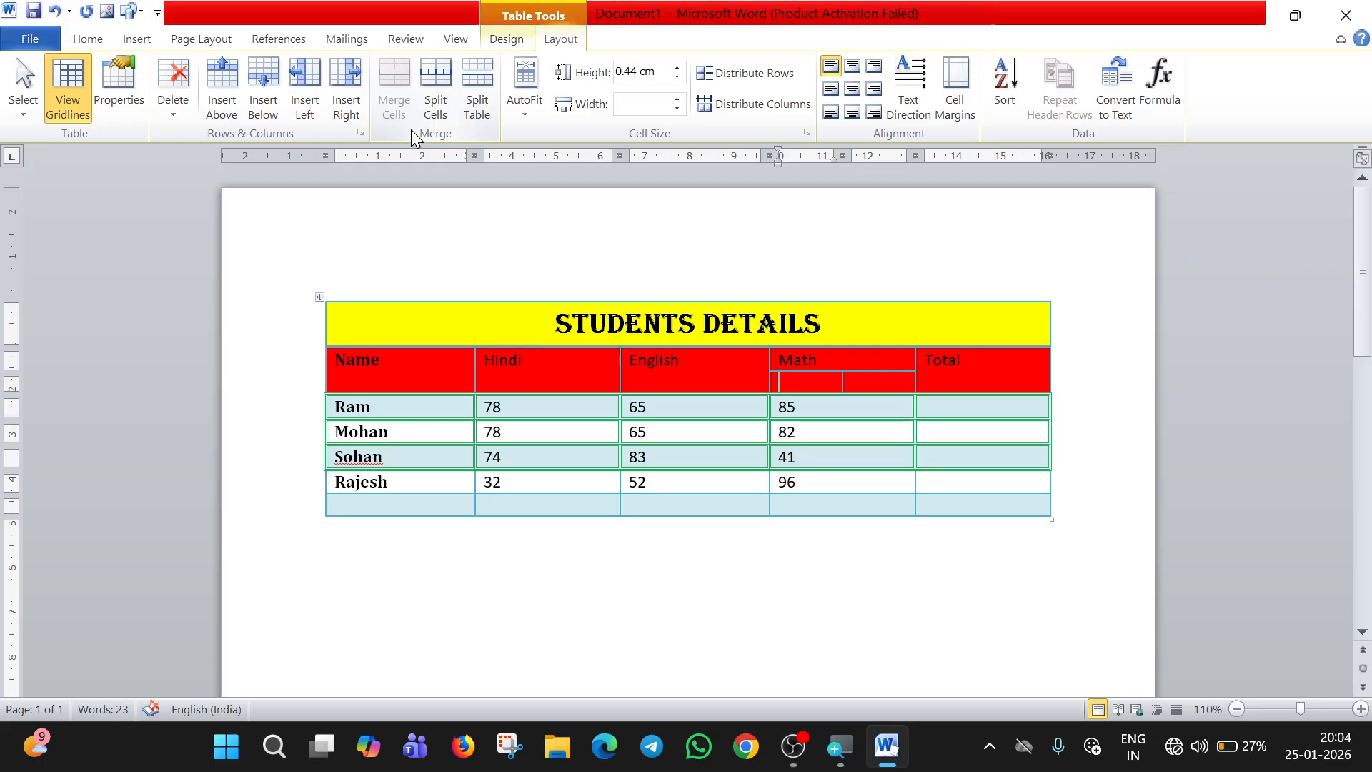
type("Arith")
key("Tab")
type("Alge")
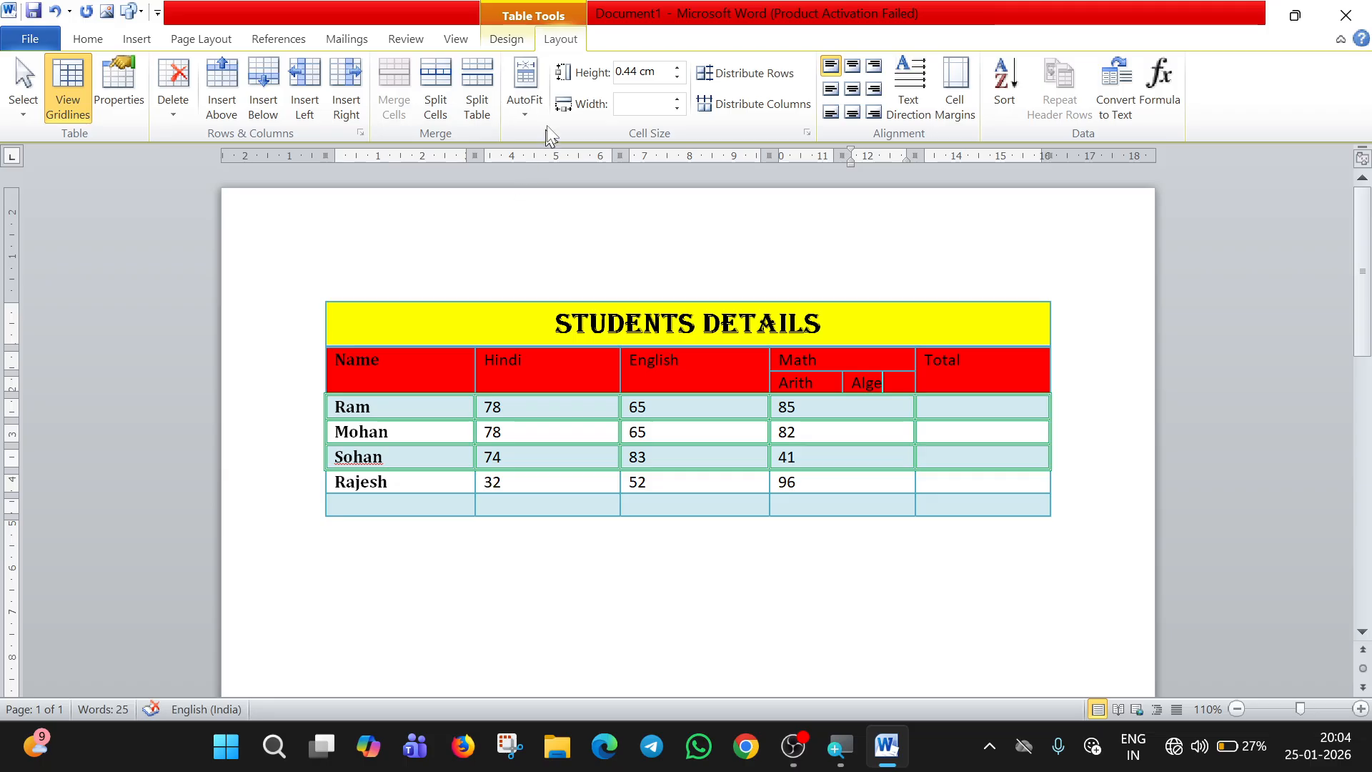
Manually narrow the Name and Hindi columns close to their text, and undo both width changes.
left_click(526, 115)
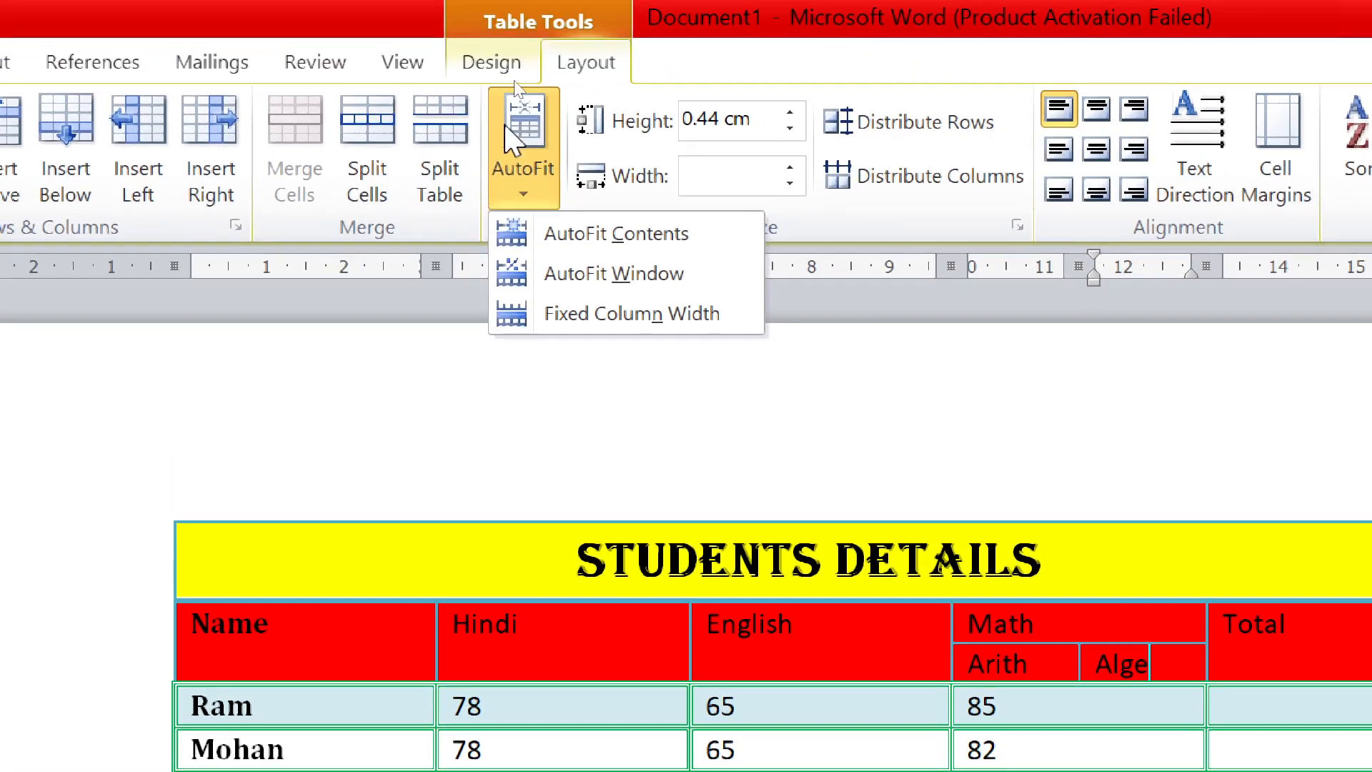
left_click(371, 666)
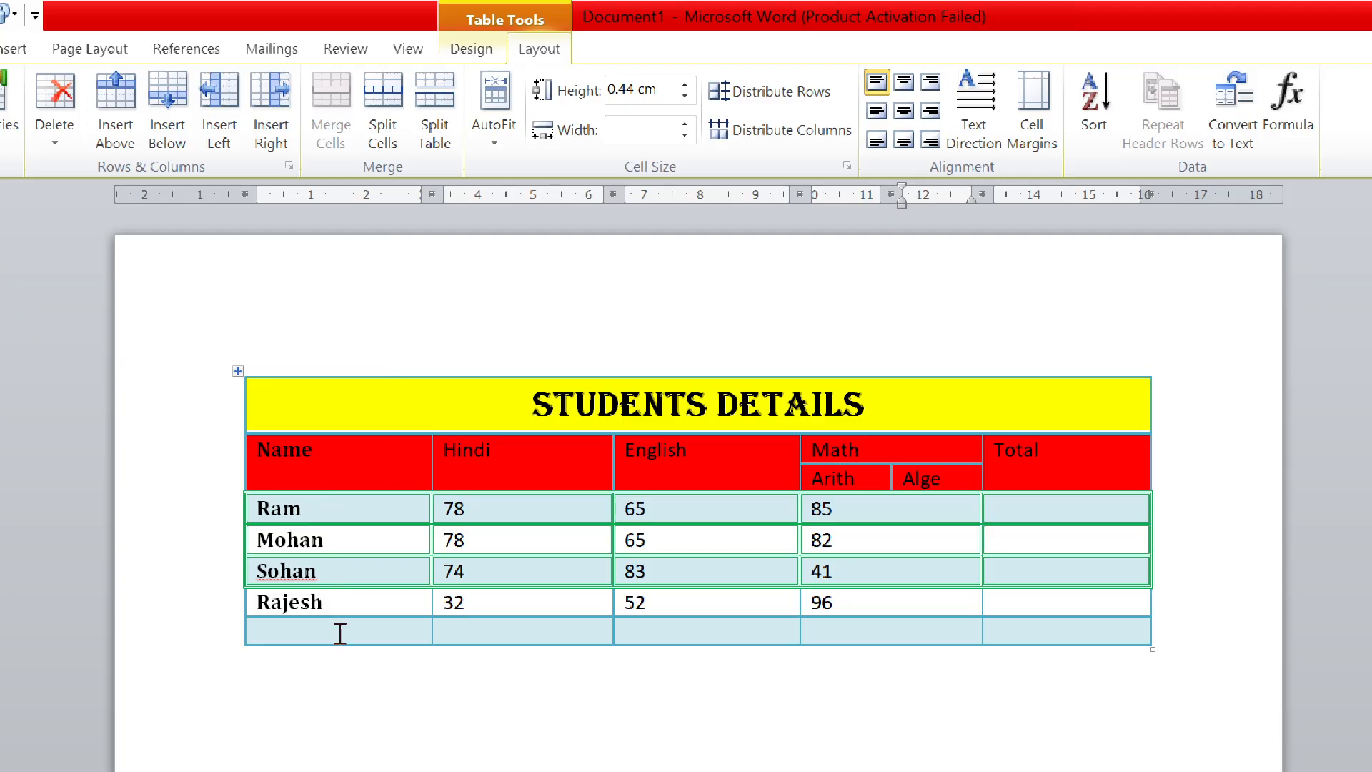
left_click(406, 502)
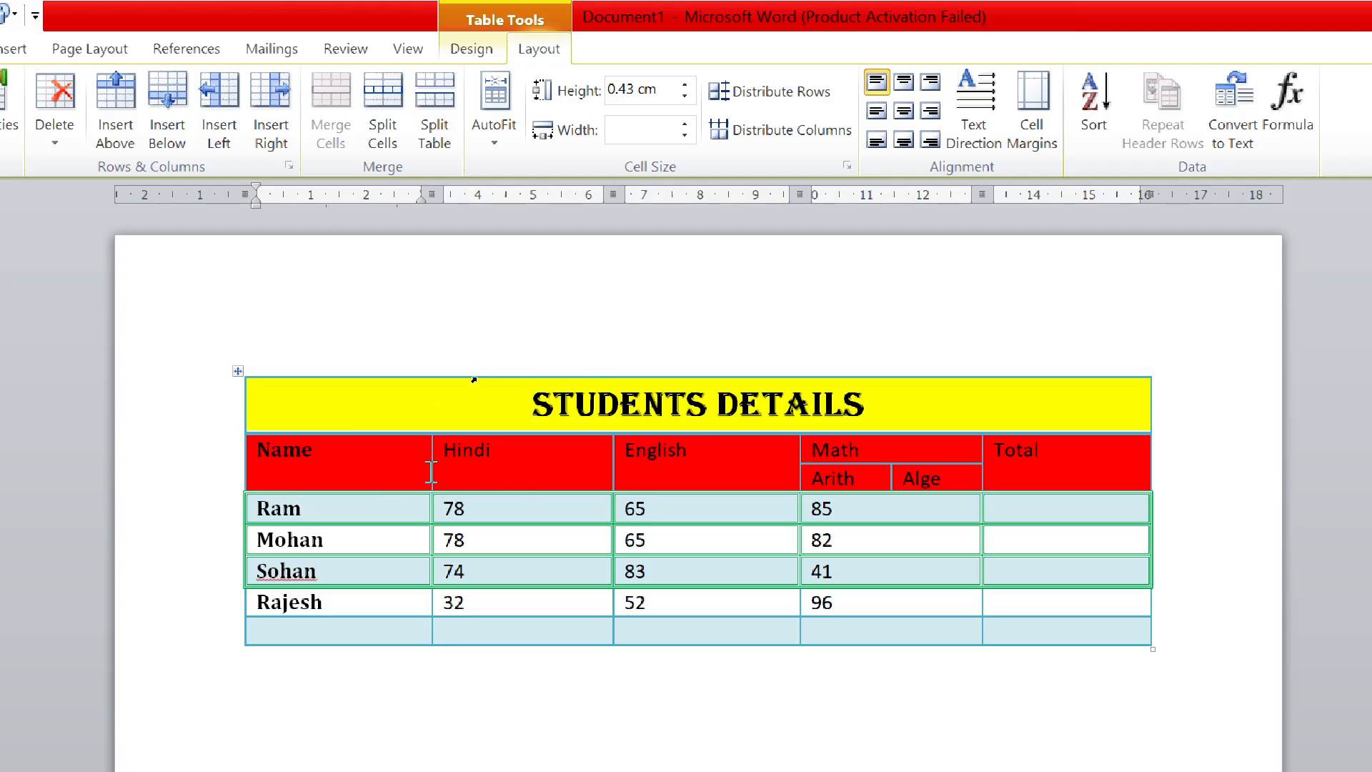
left_click_drag(433, 512, 429, 513)
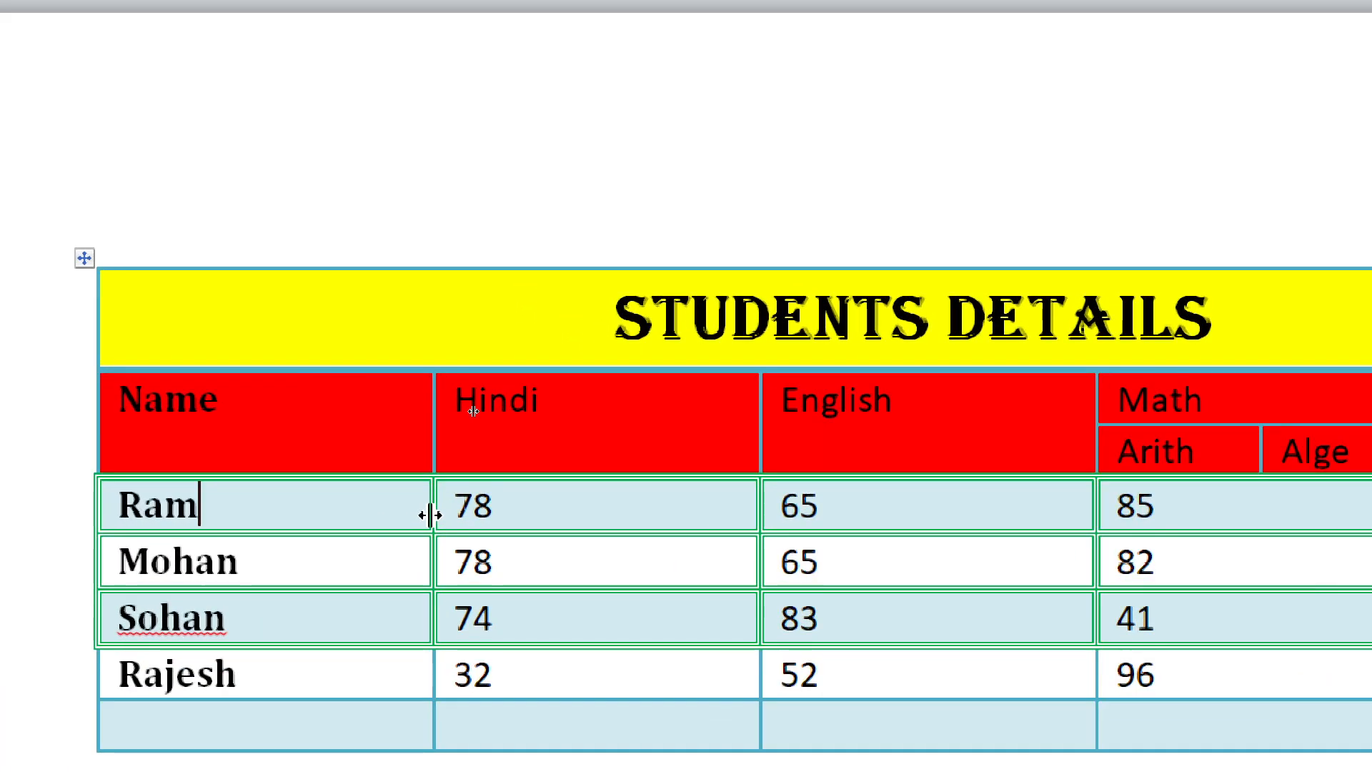
left_click_drag(429, 514, 234, 522)
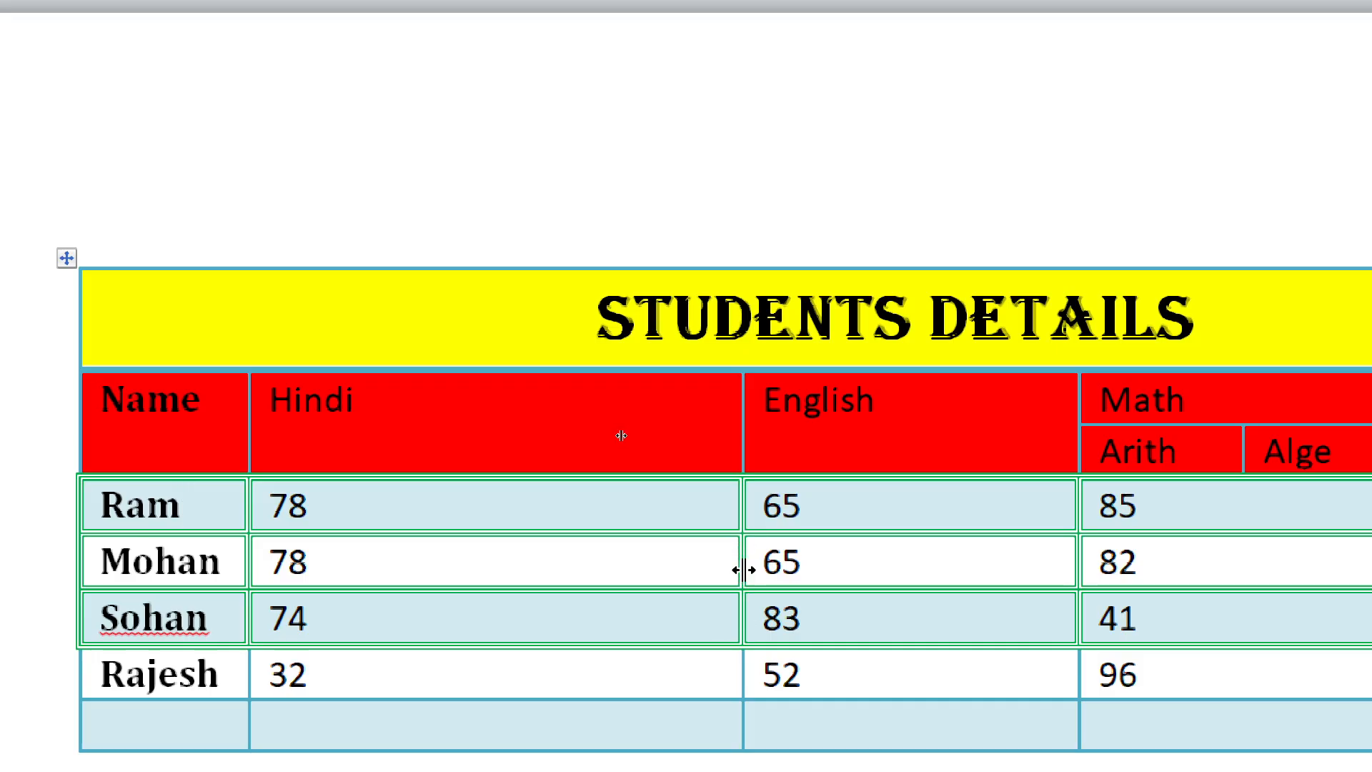
left_click_drag(743, 569, 276, 609)
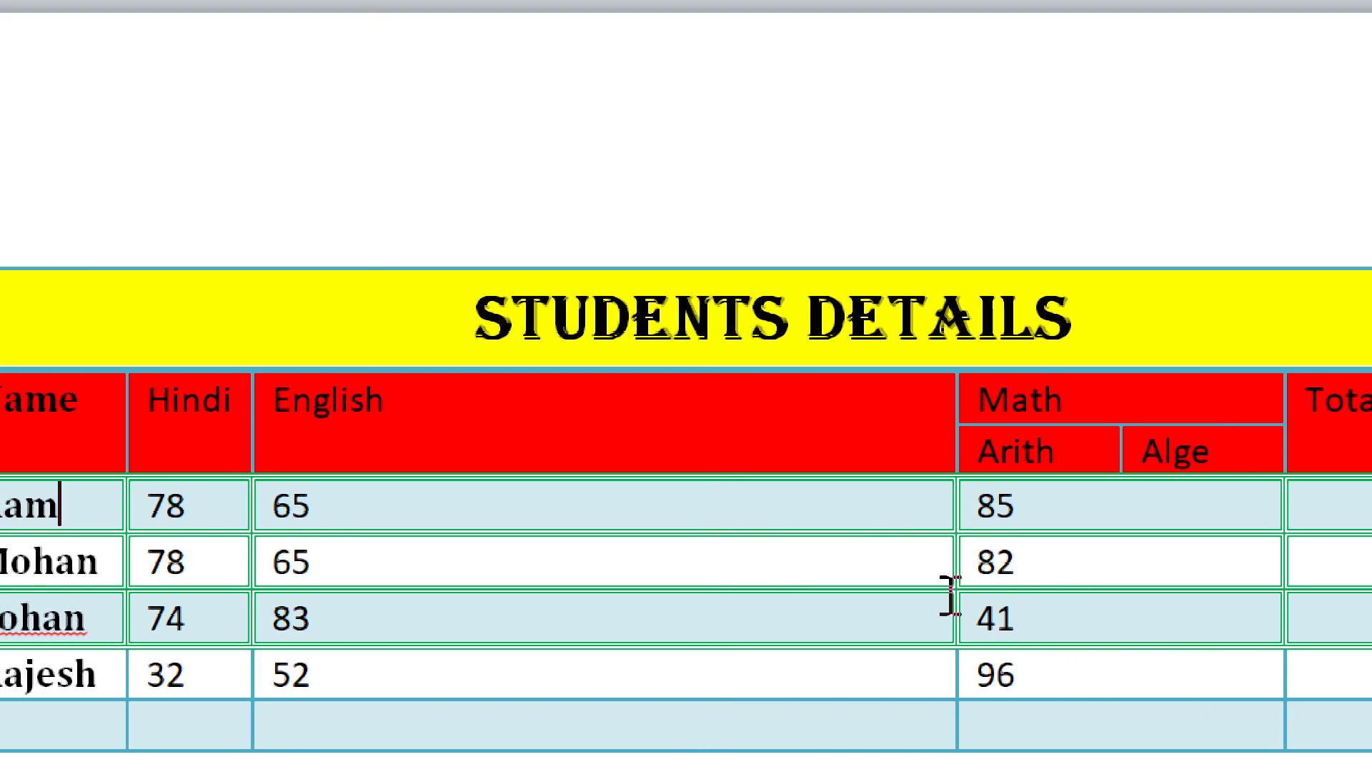
key("ctrl+z")
key("ctrl+z")
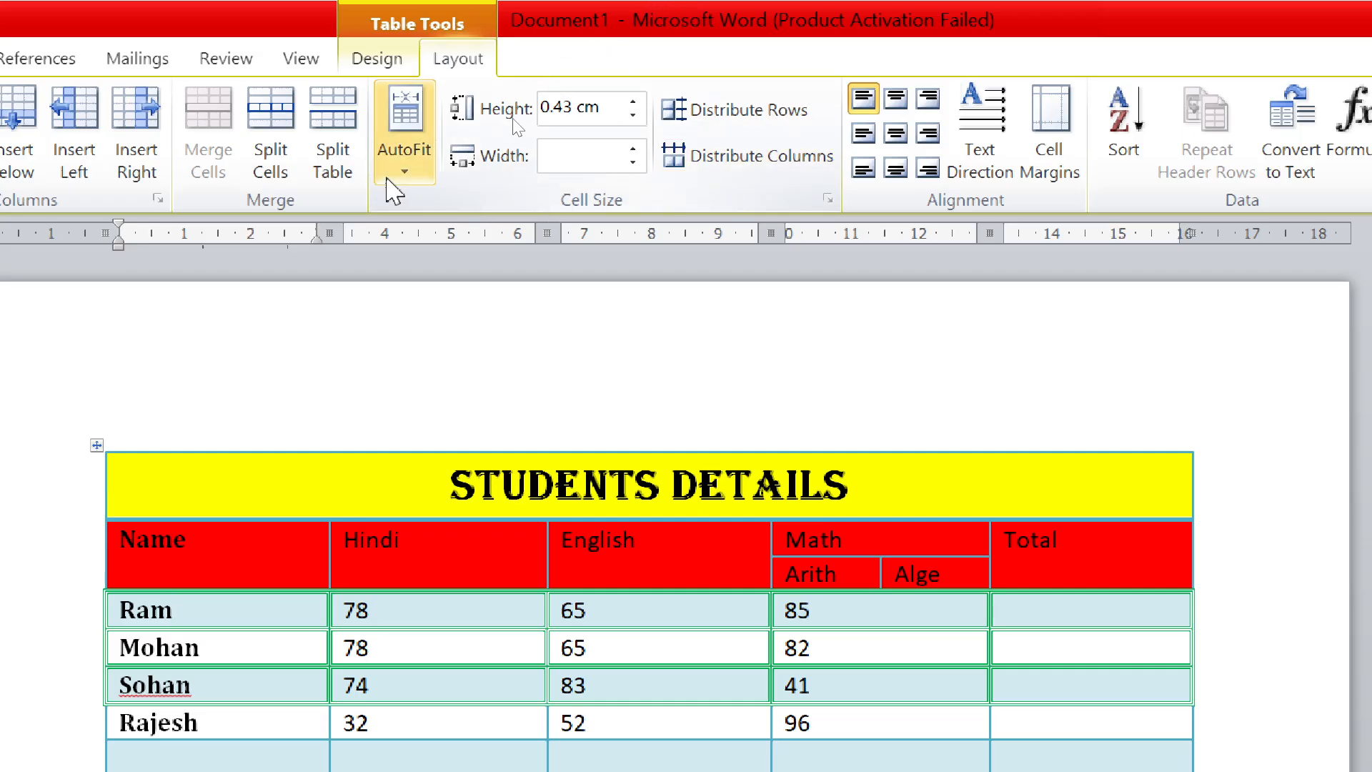
AutoFit the table to its contents, followed by AutoFit to the window width.
left_click(397, 170)
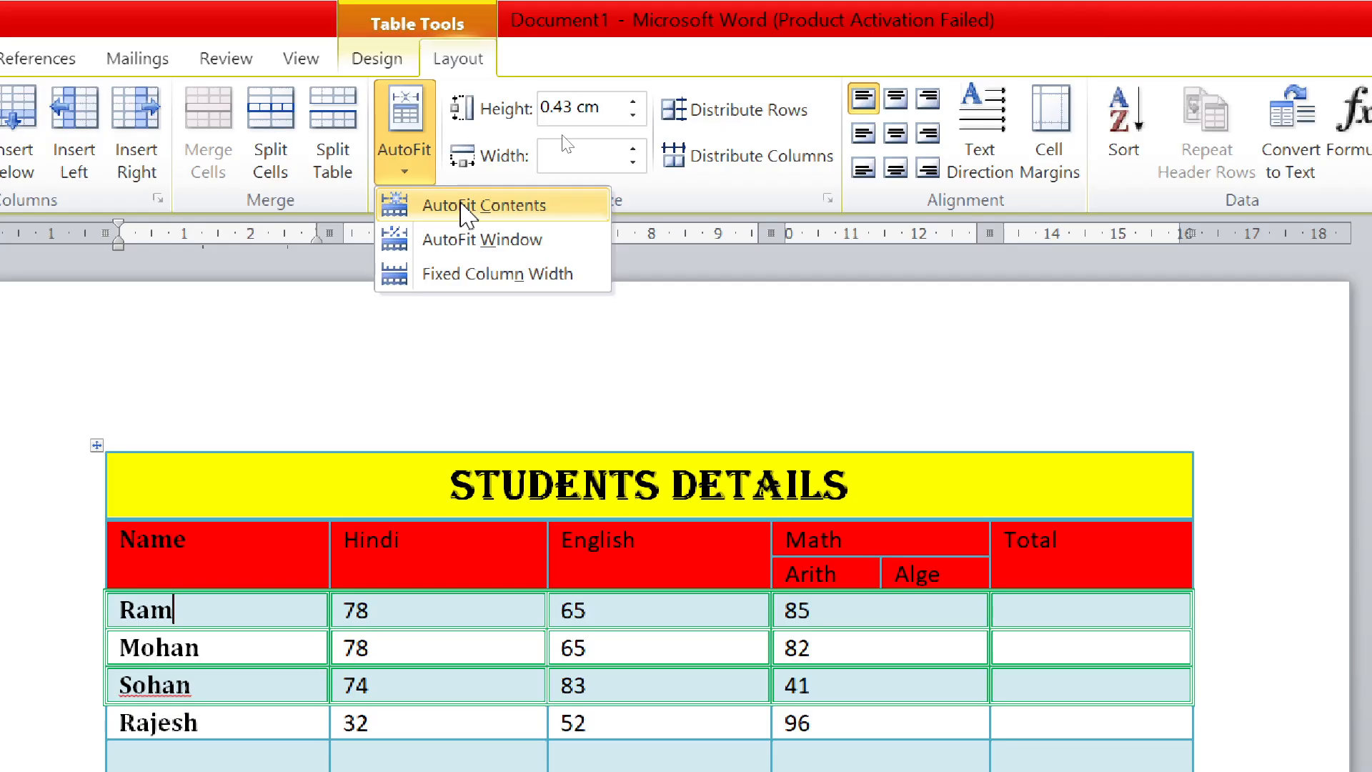
left_click(552, 224)
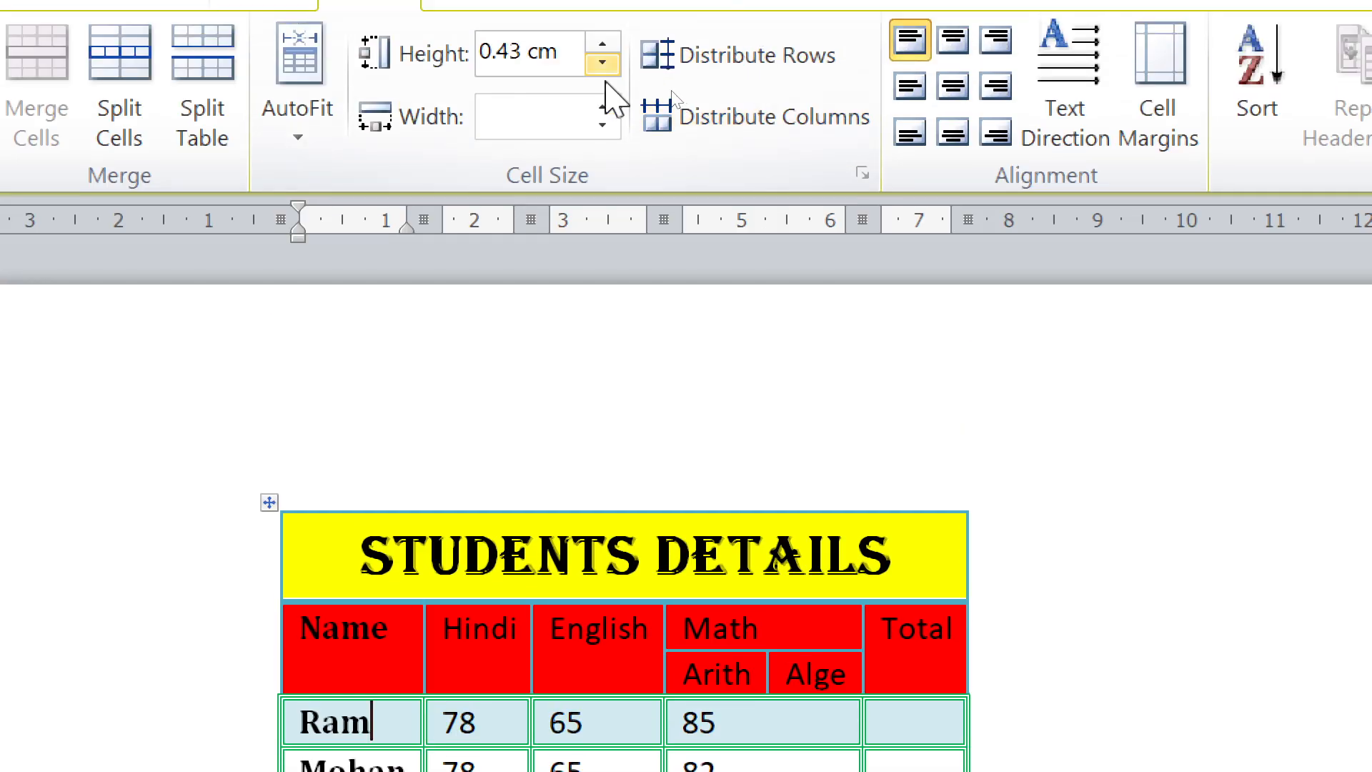
left_click(307, 147)
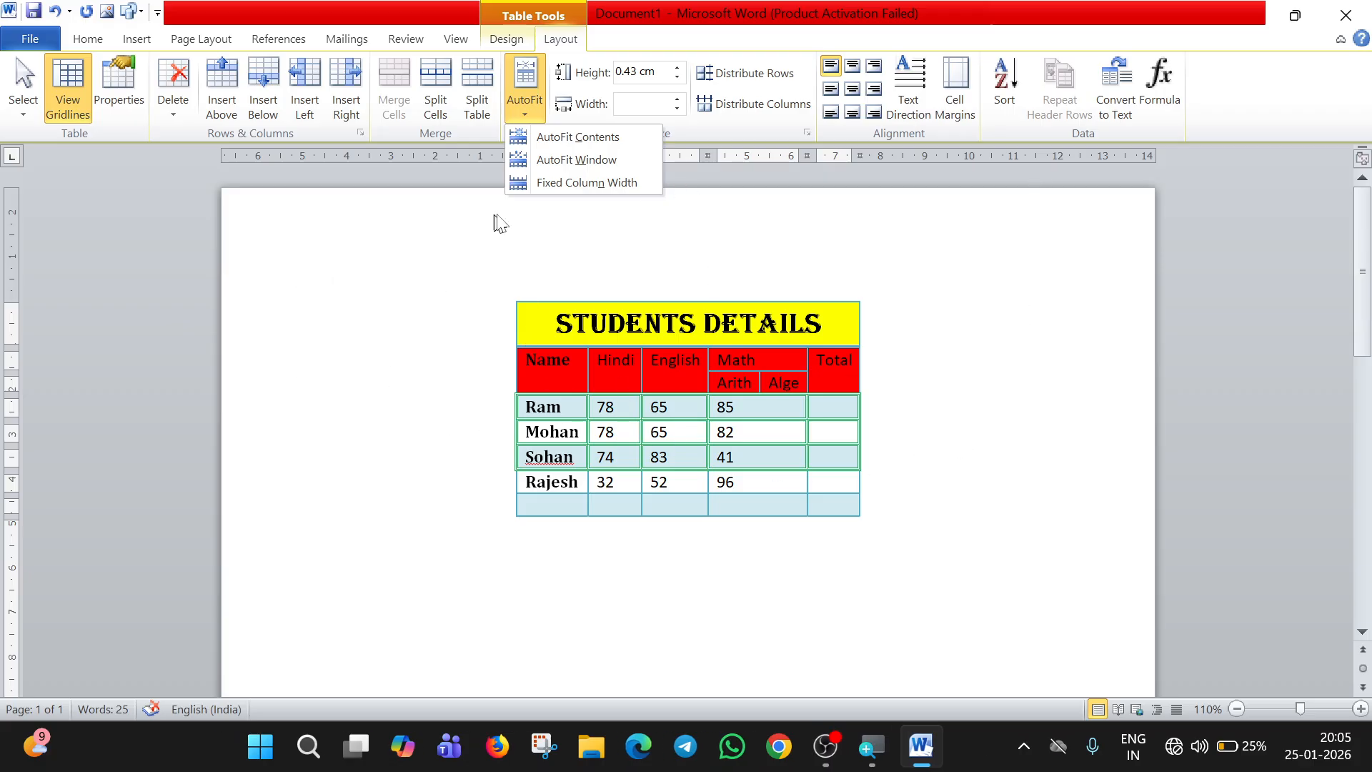
left_click(590, 162)
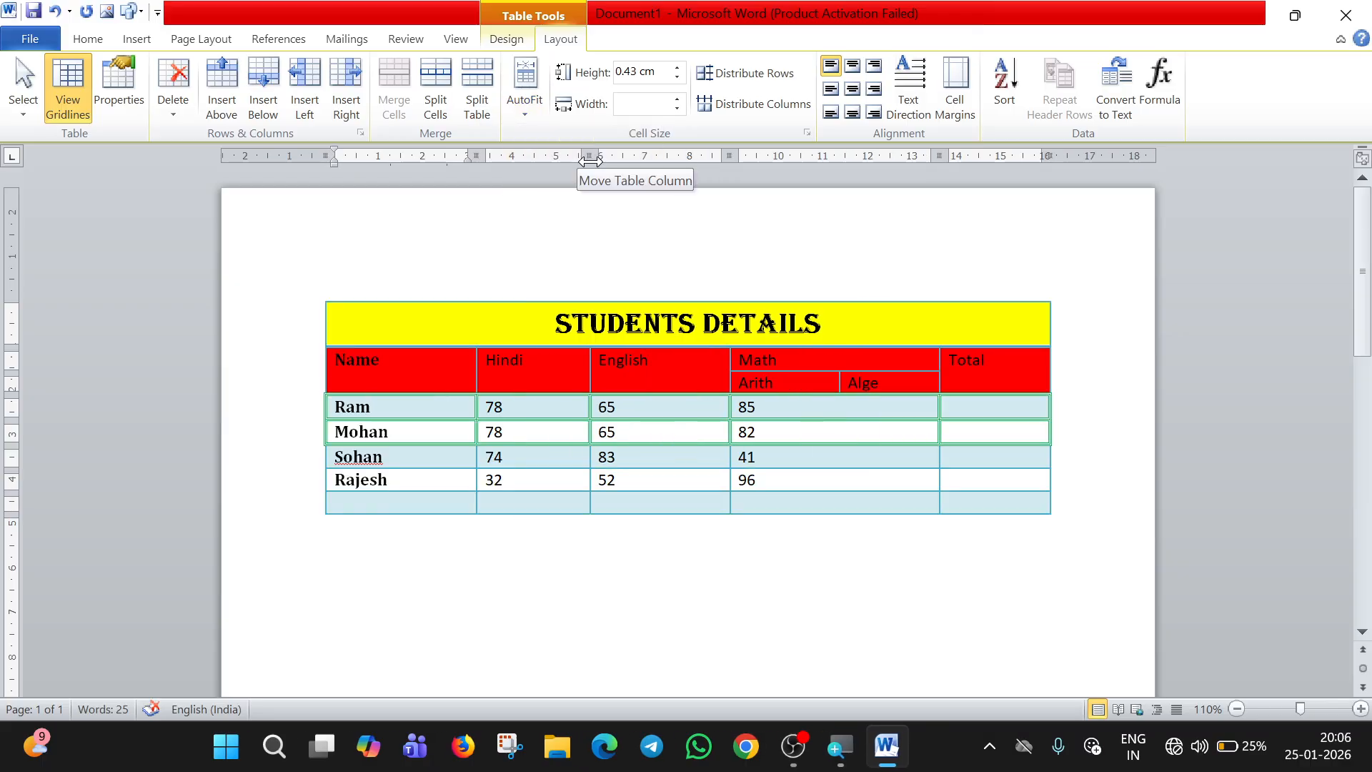
Apply the Fixed Column Width option to the table.
left_click(523, 104)
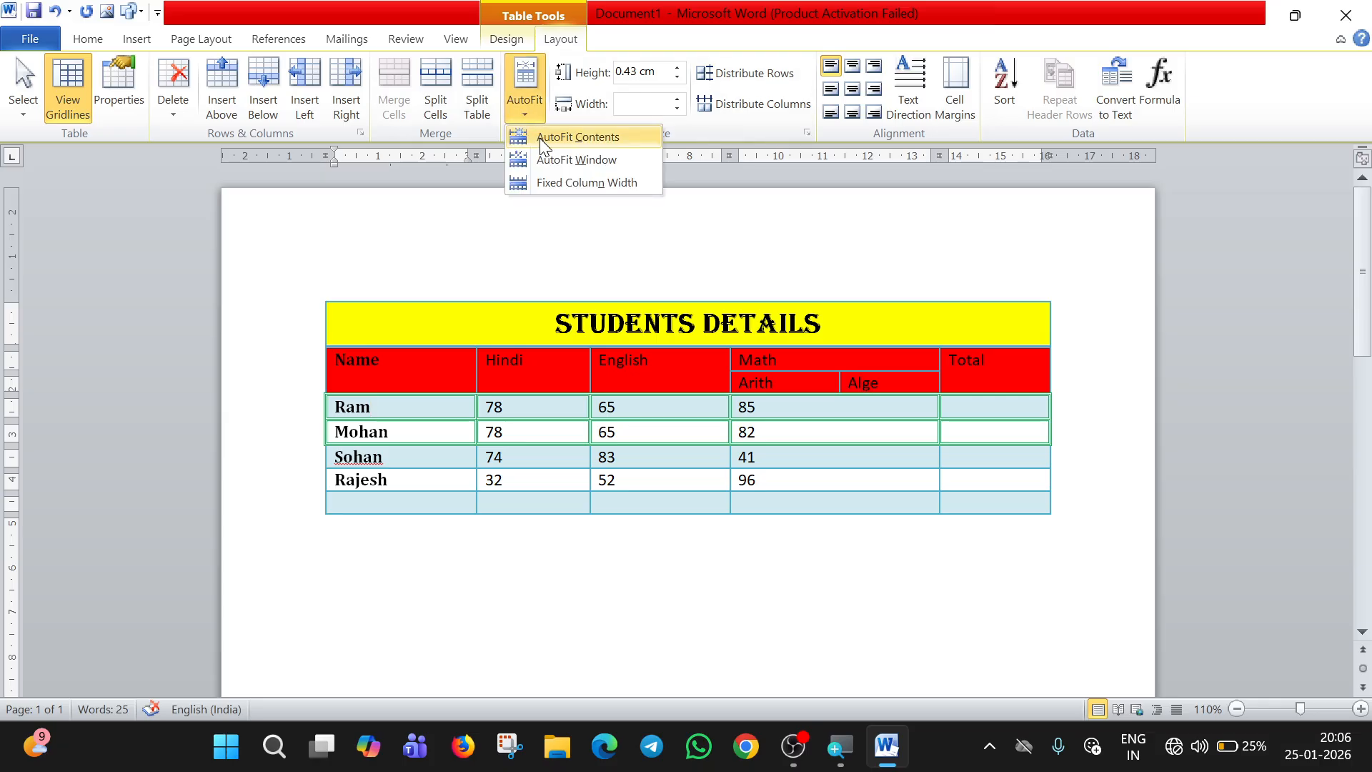
left_click(589, 182)
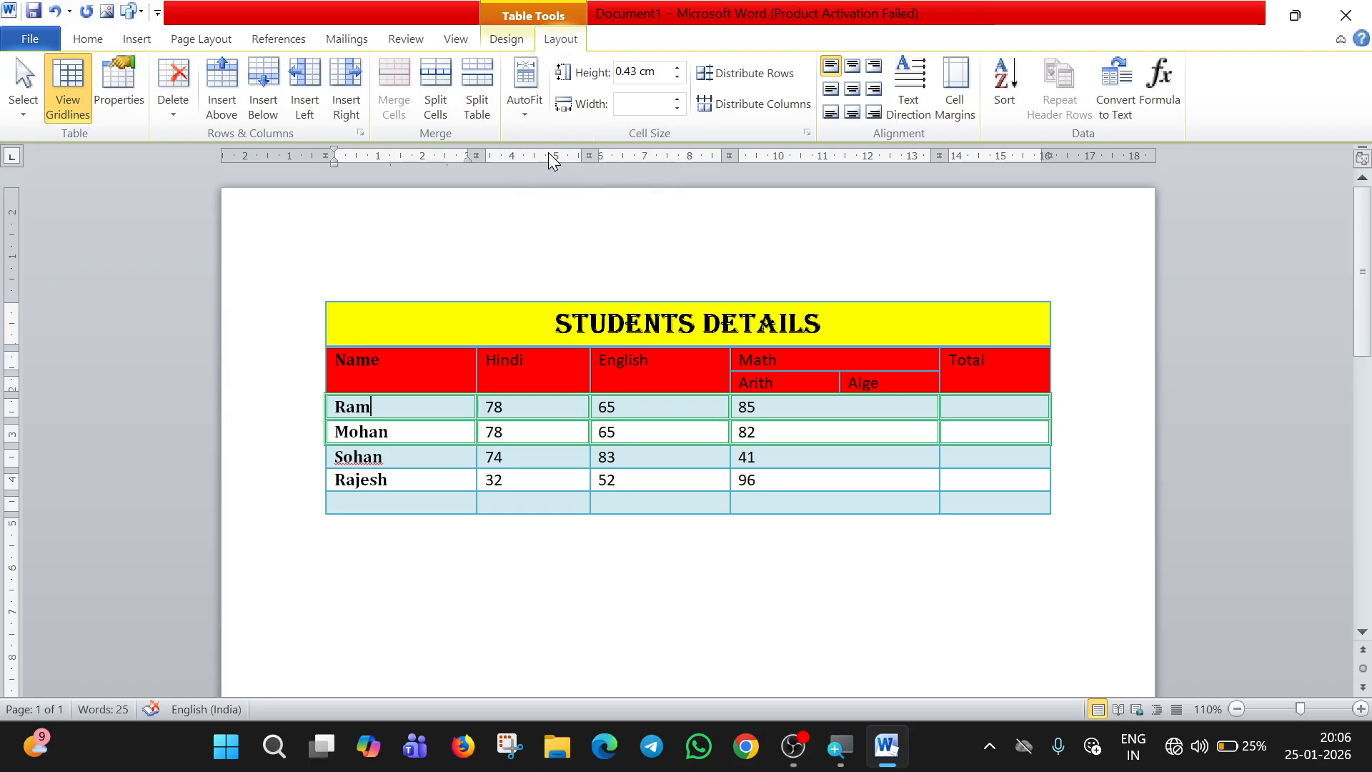
left_click(526, 115)
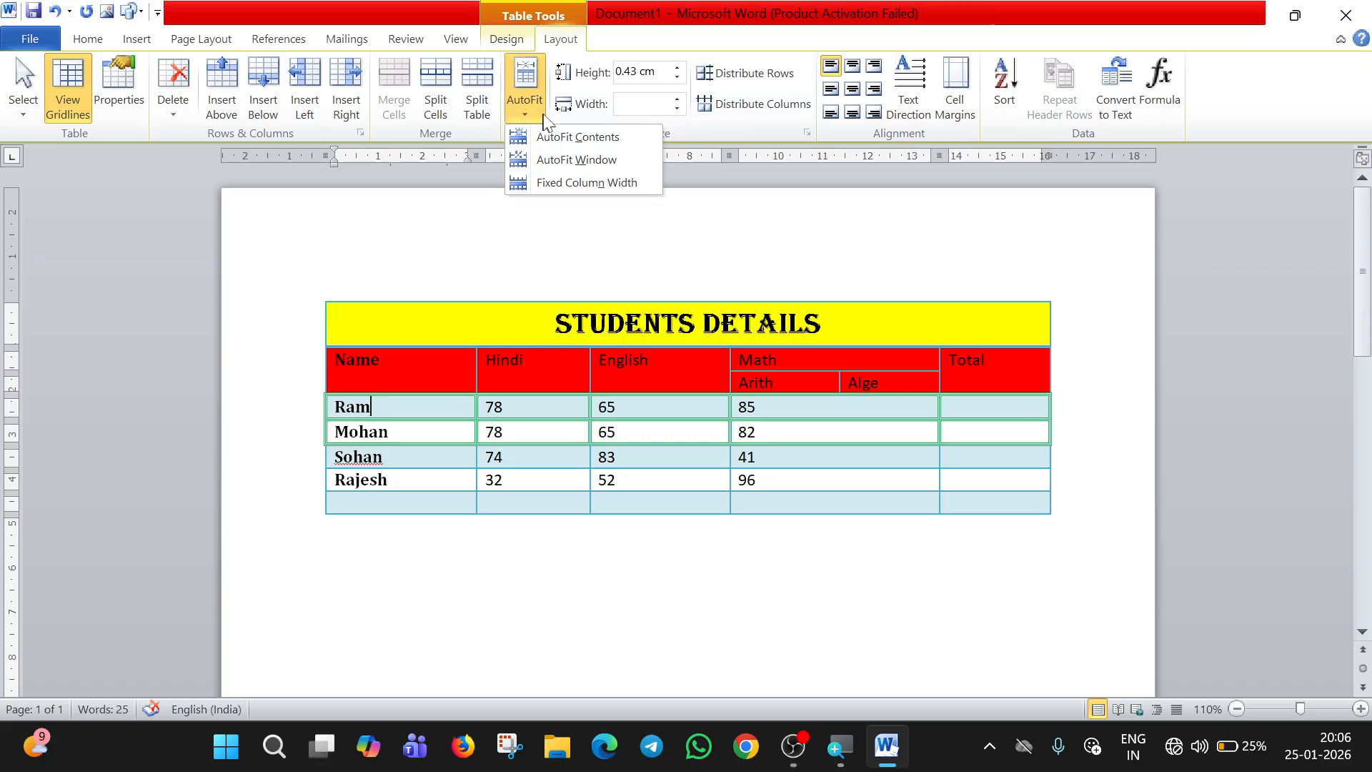
left_click(452, 408)
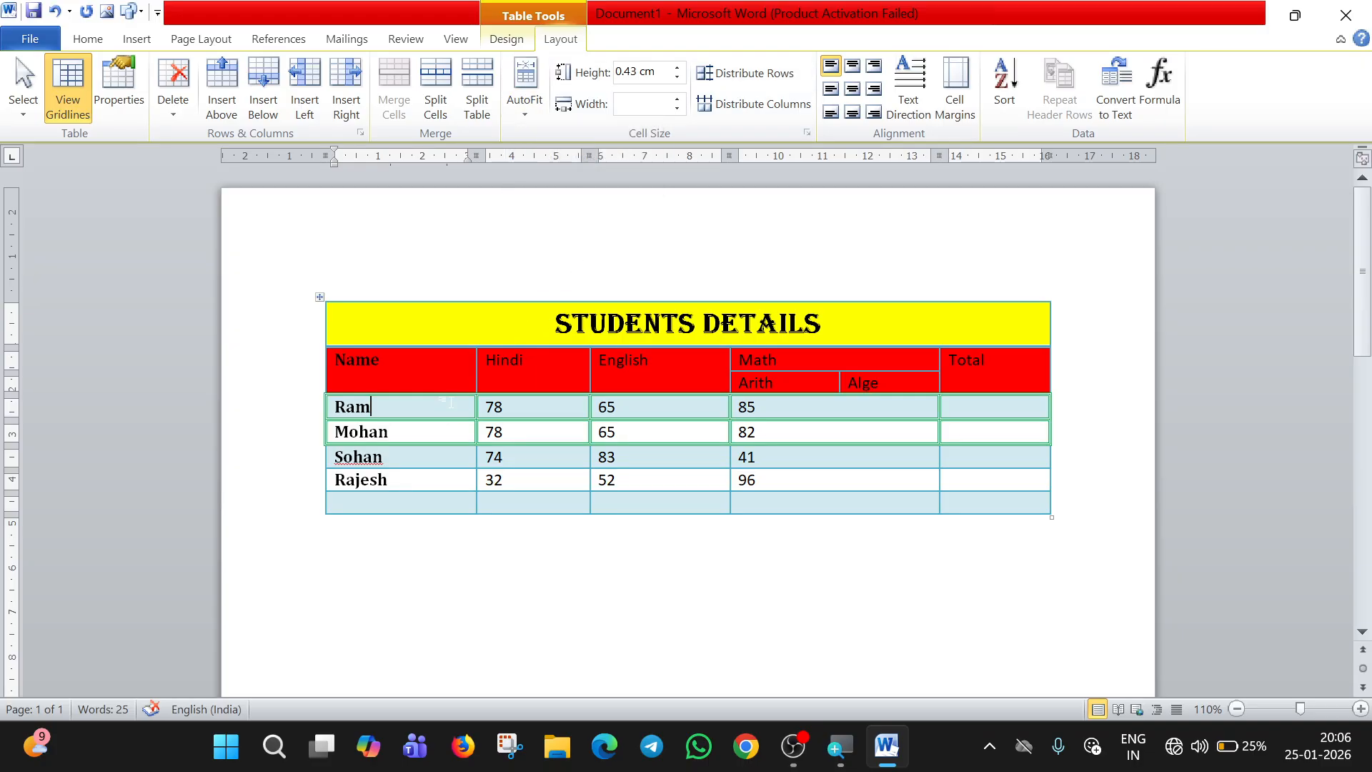
Increase the height of the Ram row to 1.1 cm.
left_click(511, 407)
left_click(437, 409)
left_click(677, 67)
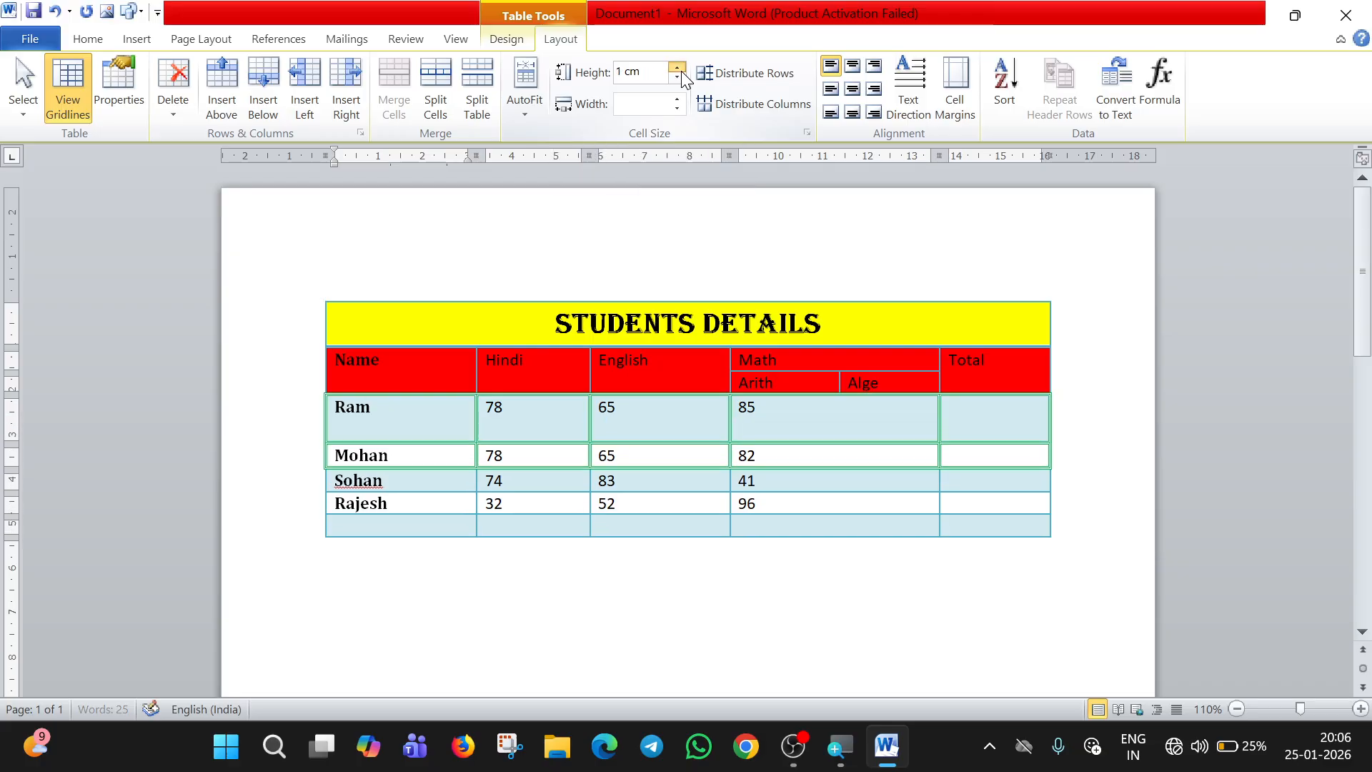
left_click(680, 71)
Set the width of the table's first column to 4.1 cm.
left_click(676, 109)
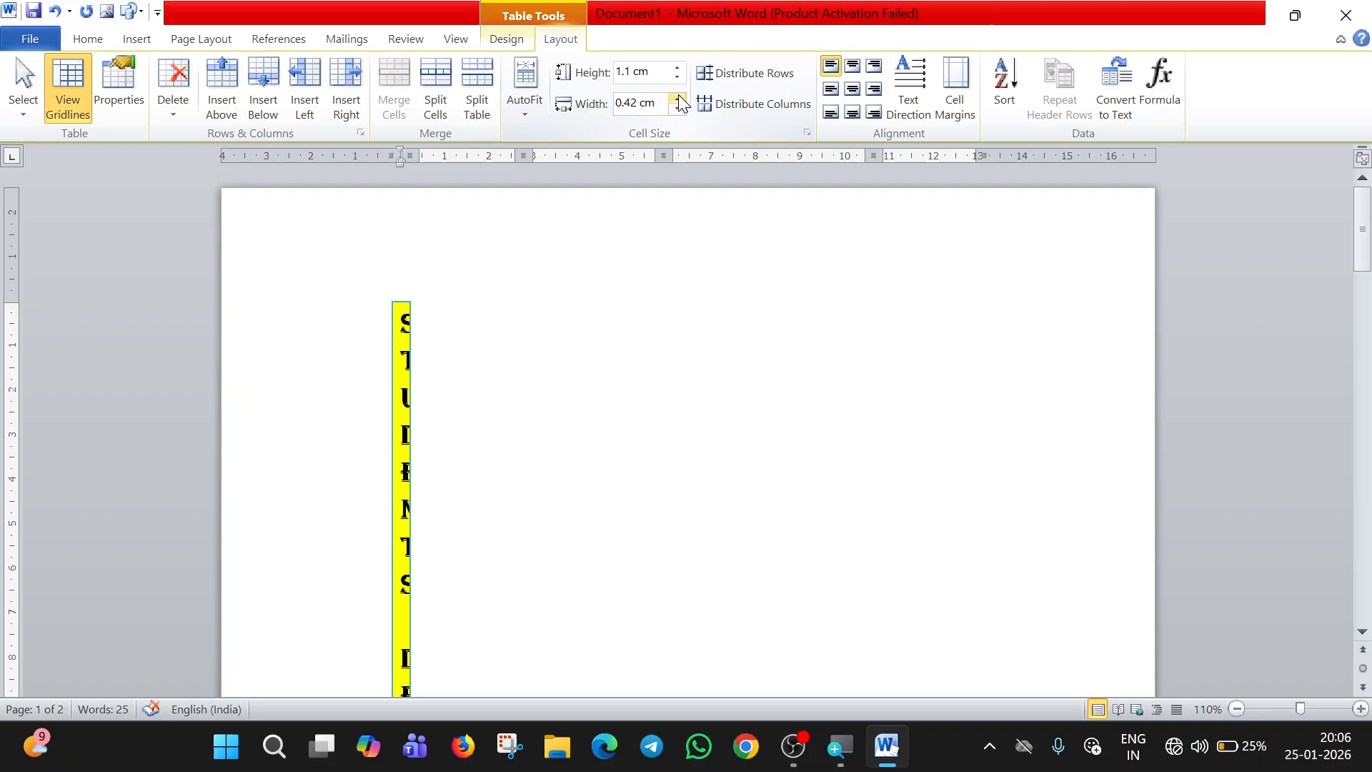
left_click(679, 98)
left_click(680, 100)
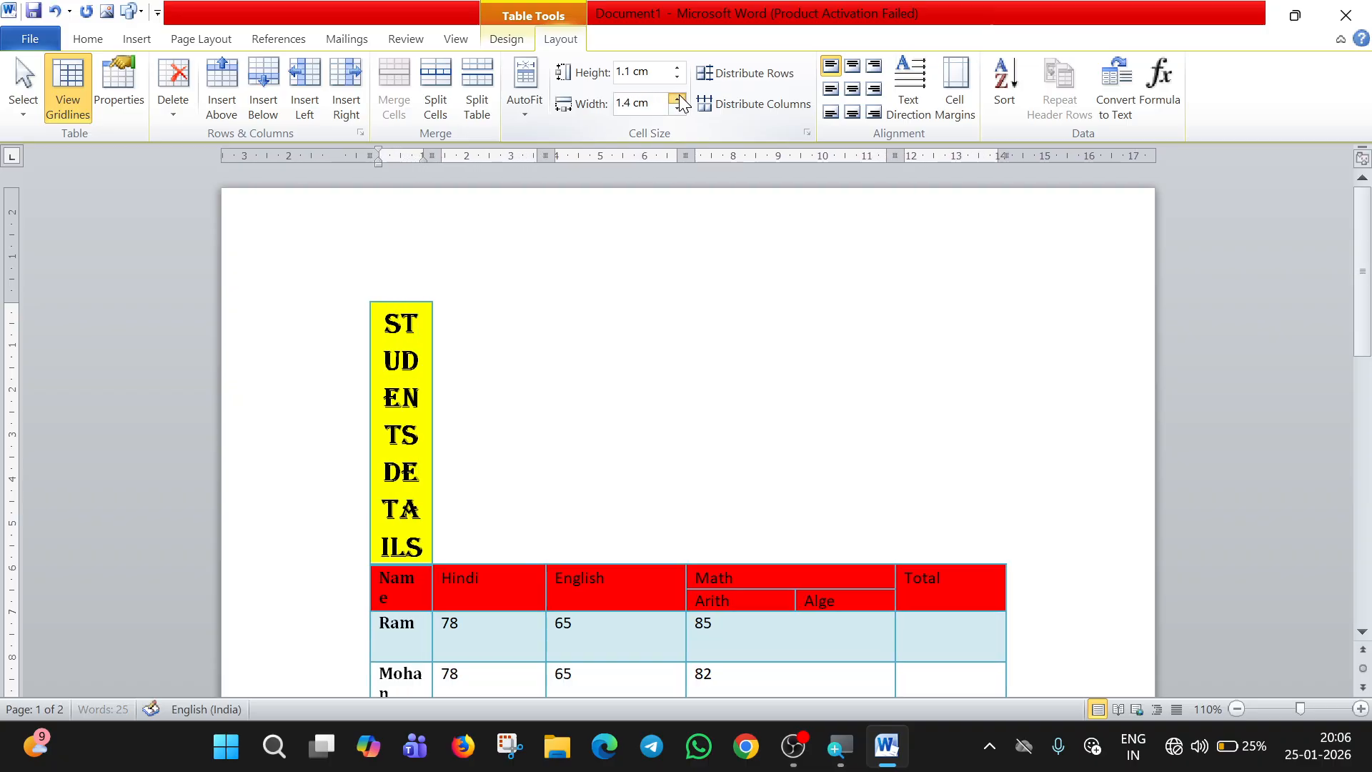
left_click(680, 99)
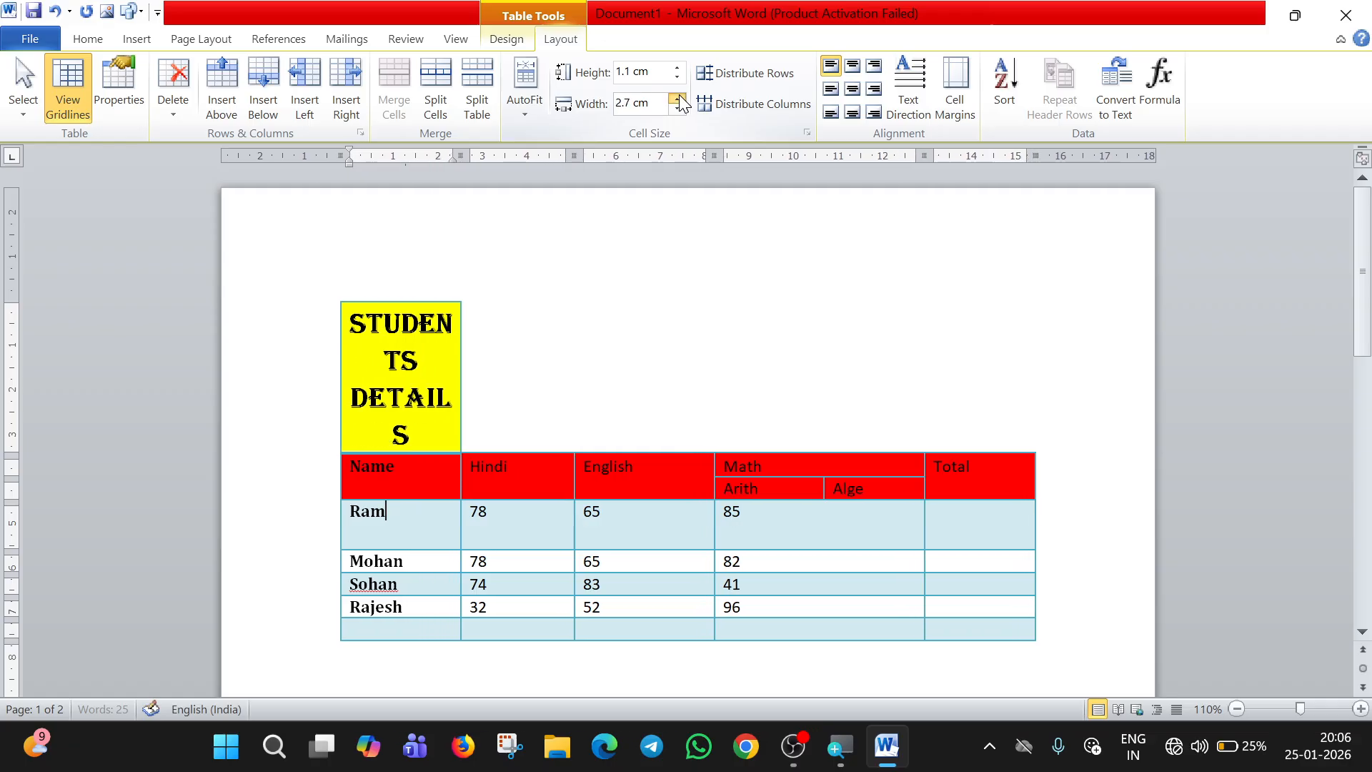
left_click(679, 99)
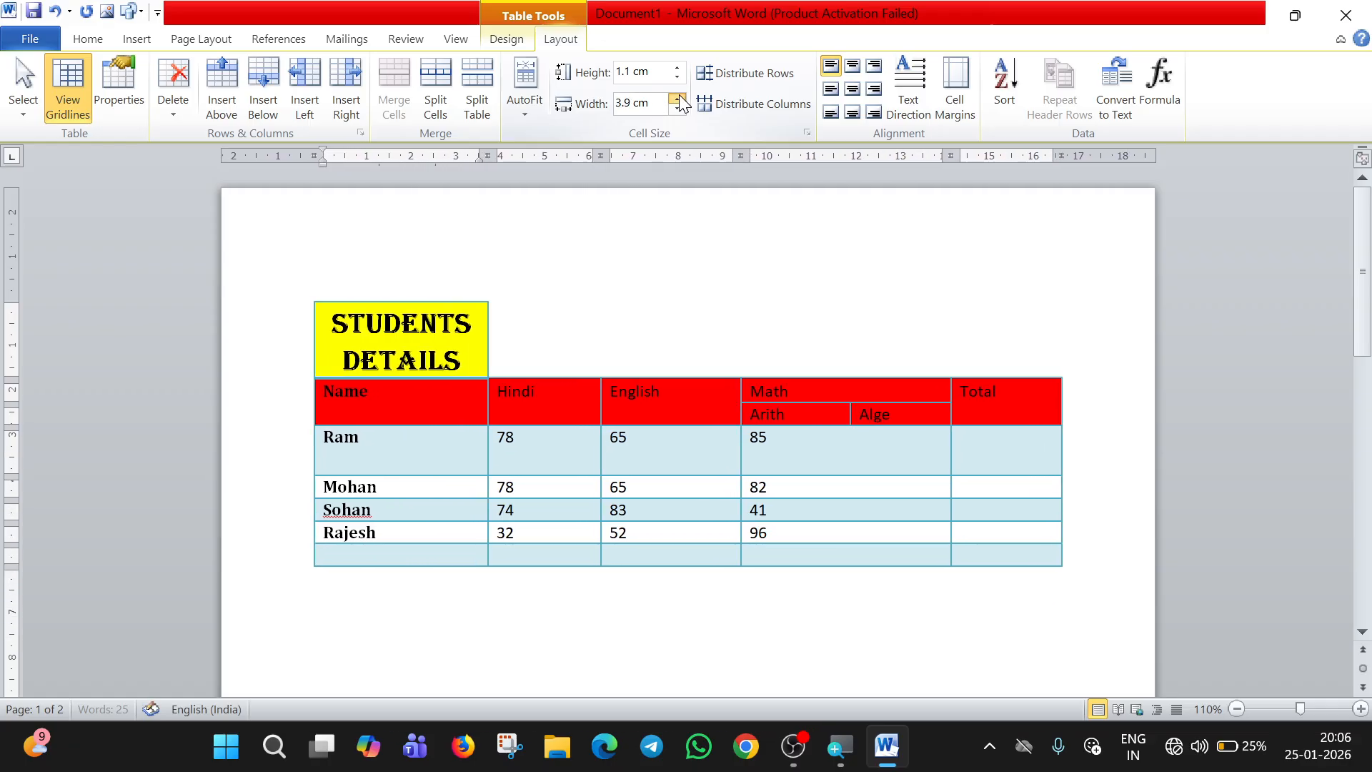
Undo the width changes made to the table's first column.
key("ctrl+z")
key("ctrl+z")
key("ctrl+z")
key("ctrl+z")
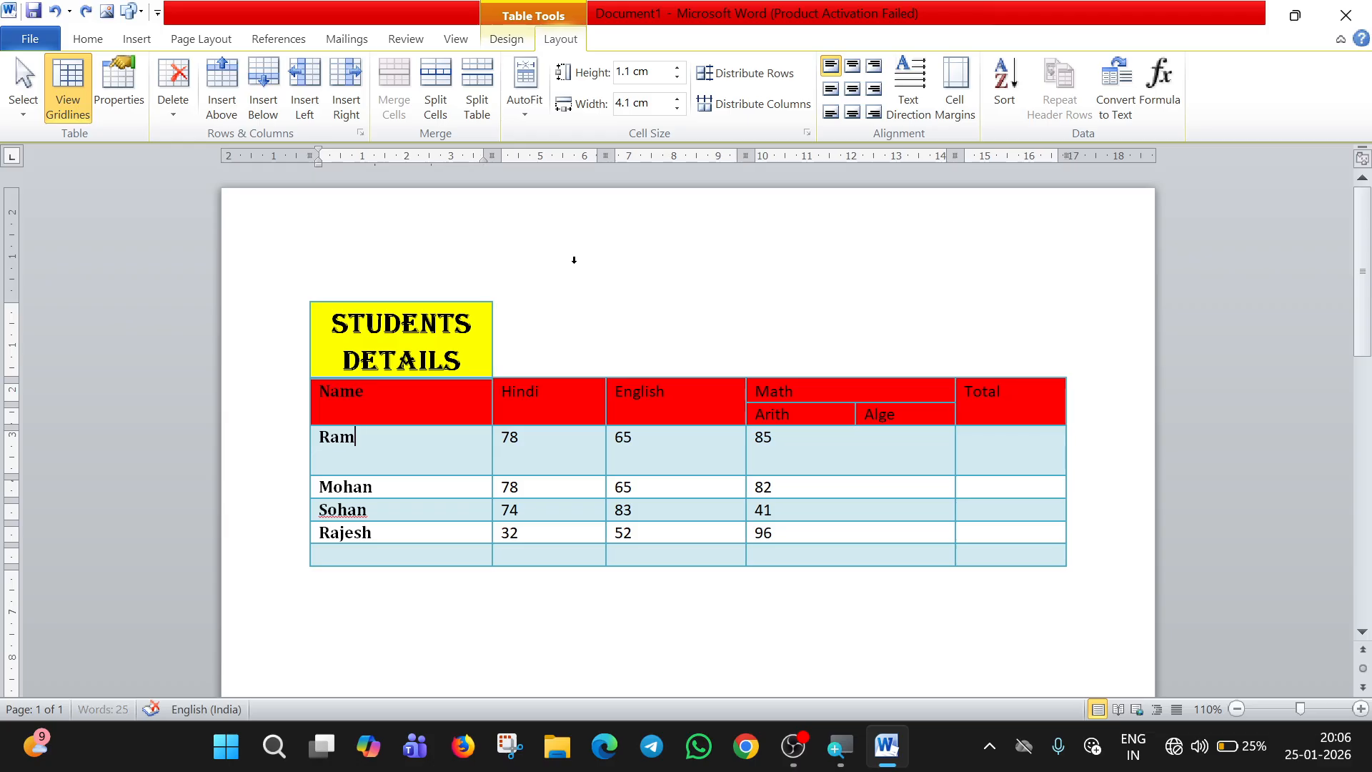
key("ctrl+z")
key("ctrl+z")
key("ctrl+z")
key("ctrl+z")
key("ctrl+z")
key("ctrl+z")
key("ctrl+z")
key("ctrl+z")
key("ctrl+z")
key("ctrl+z")
key("ctrl+z")
key("ctrl+z")
key("ctrl+z")
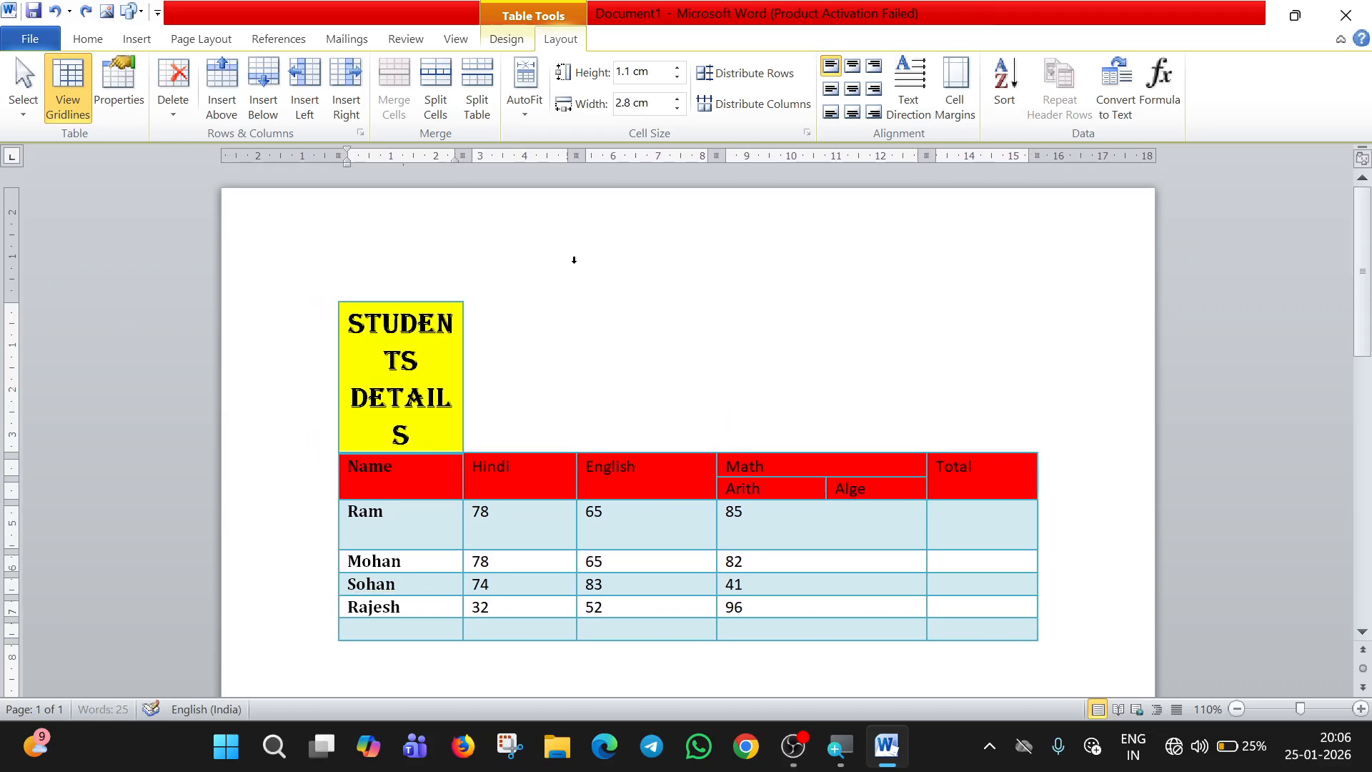
key("ctrl+z")
key("ctrl+z")
key("ctrl+z")
key("ctrl+z")
key("ctrl+z")
key("ctrl+z")
key("ctrl+z")
key("ctrl+z")
key("ctrl+z")
key("ctrl+z")
key("ctrl+z")
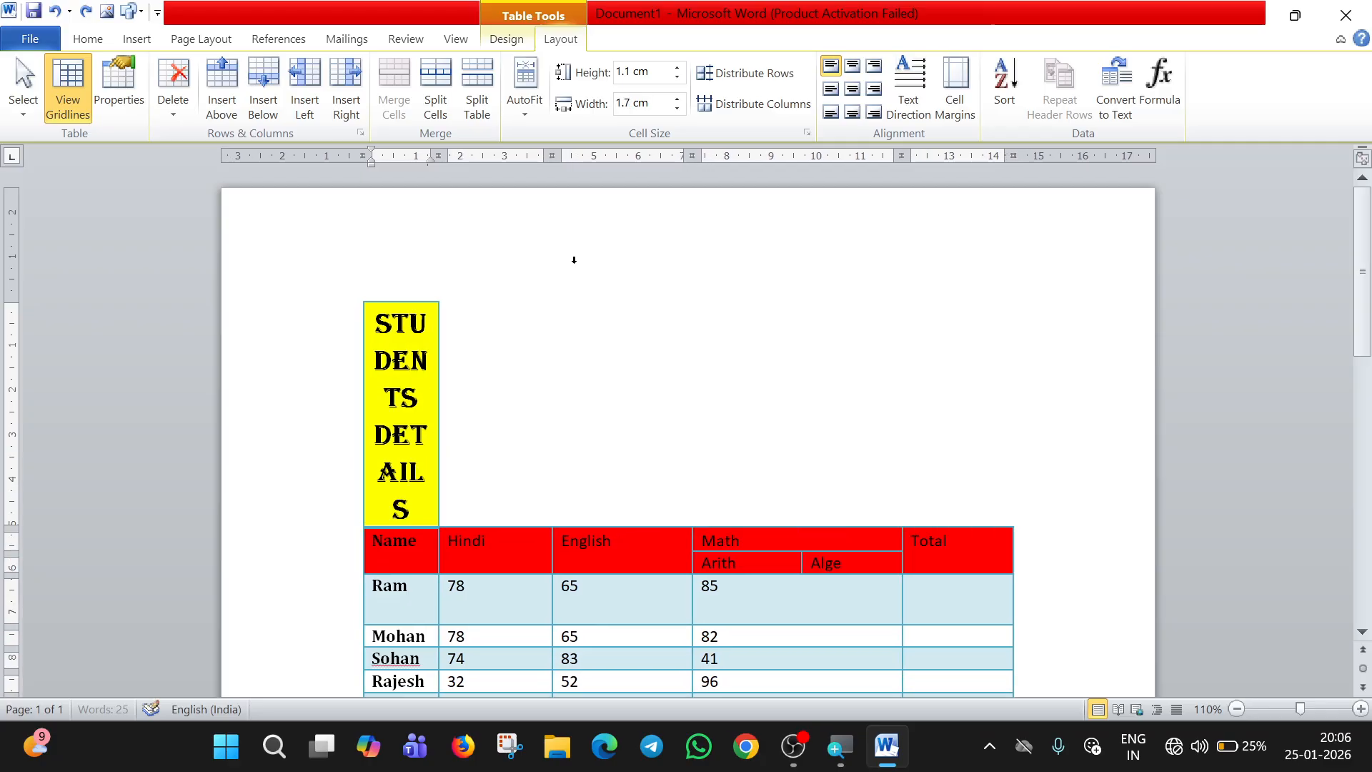
key("ctrl+z")
key("ctrl+z")
key("ctrl+z")
key("ctrl+z")
key("ctrl+z")
key("ctrl+z")
key("ctrl+z")
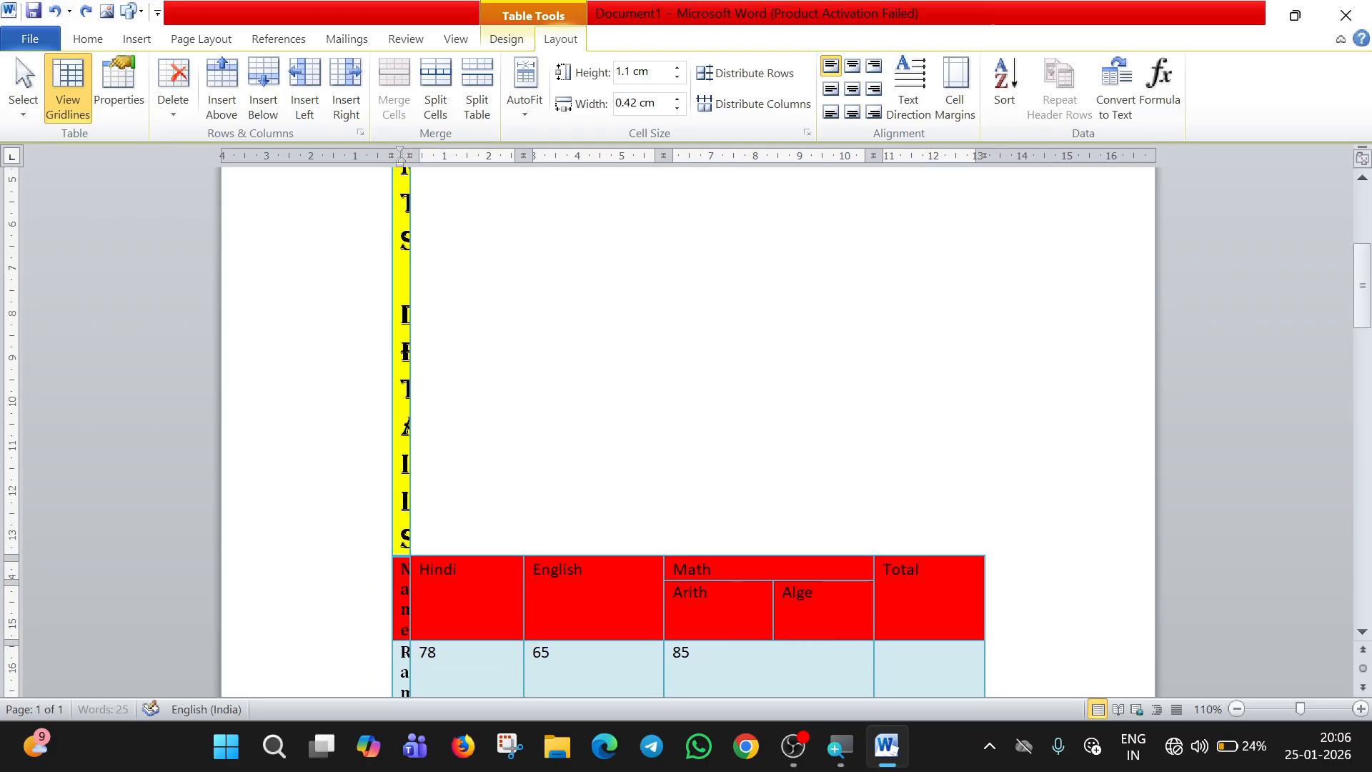
key("ctrl+z")
scroll(584, 352, "up", 3)
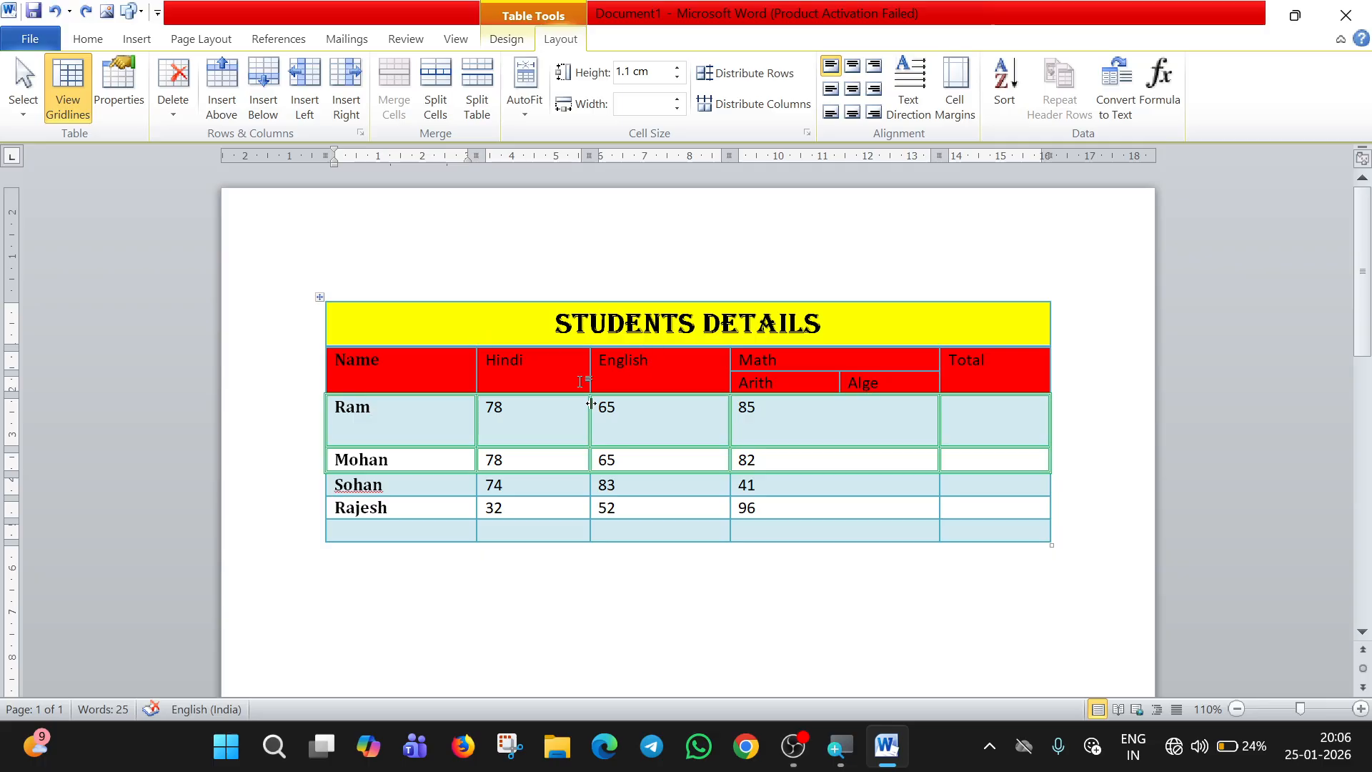
Set the width of the English column to 2.3 cm.
left_click(649, 470)
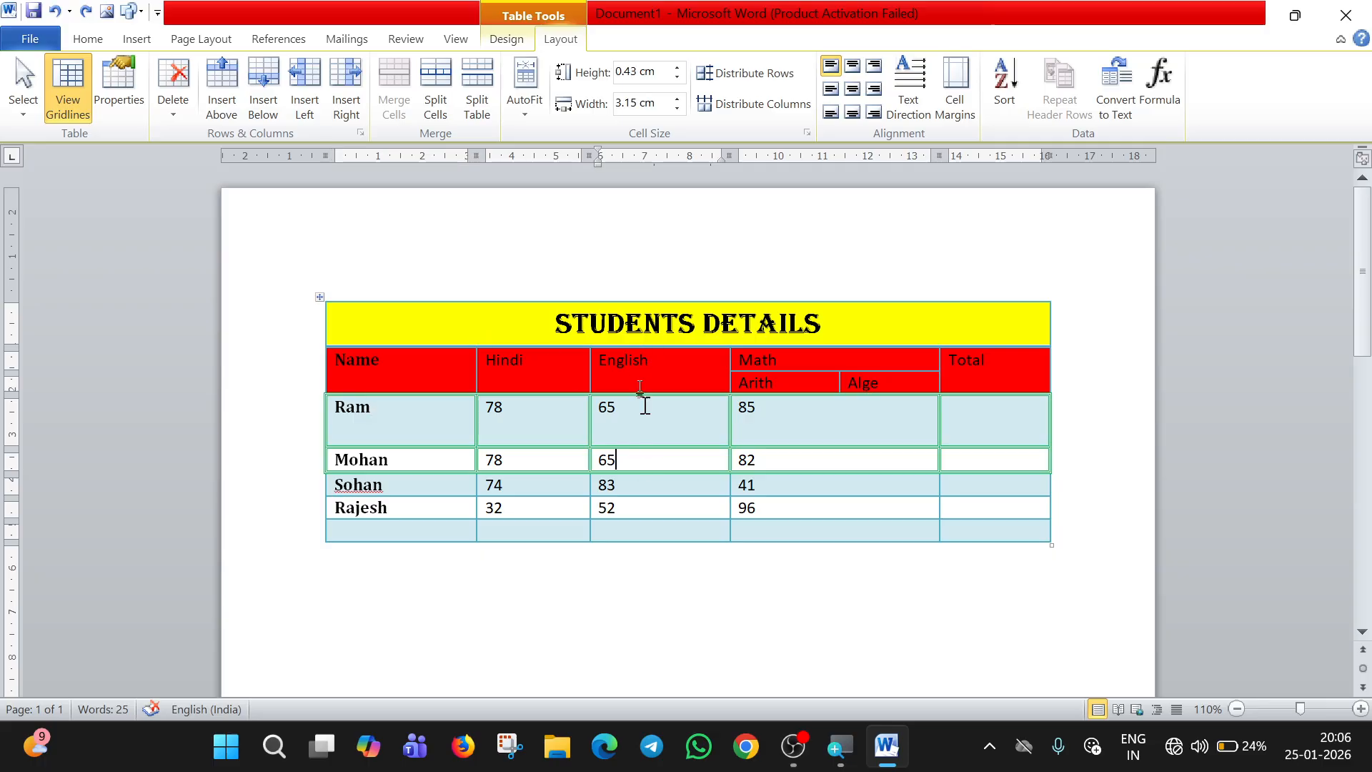
left_click(676, 99)
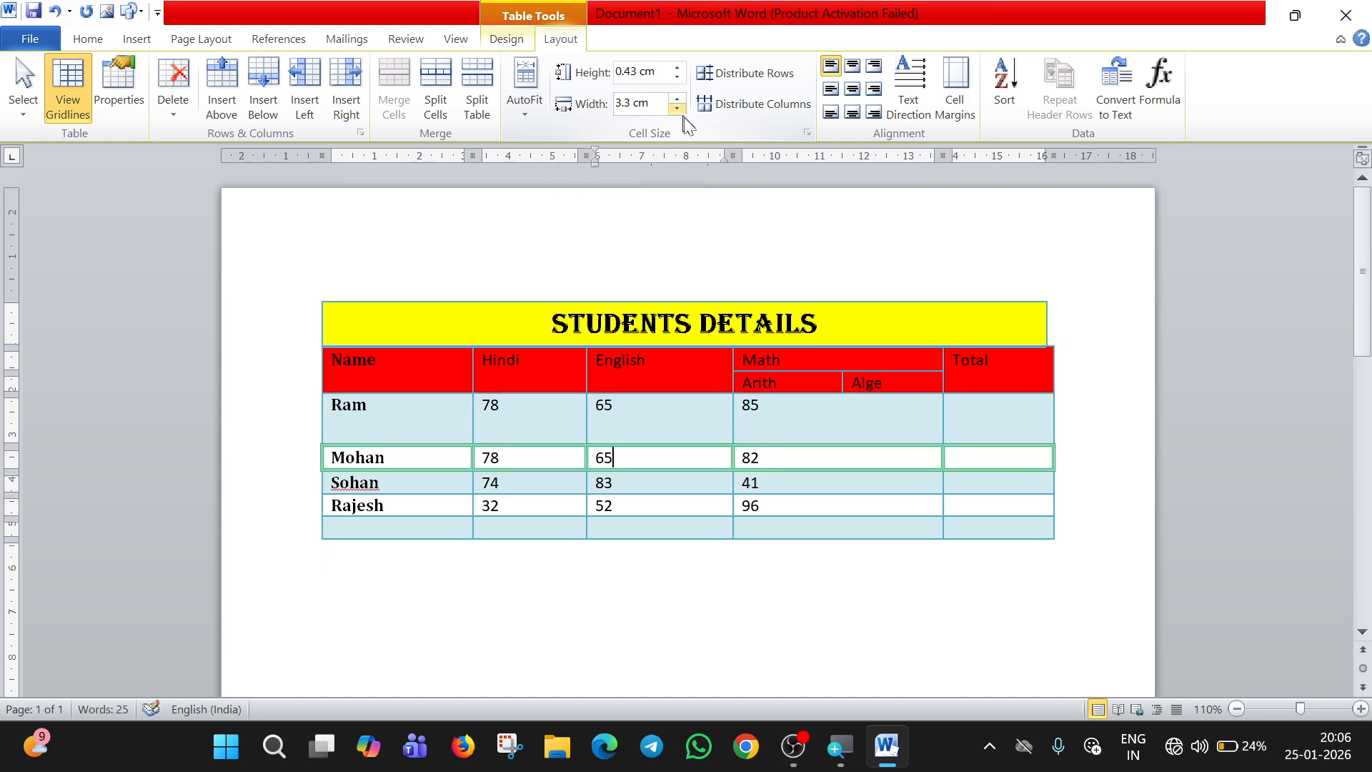
left_click(677, 109)
left_click(677, 109)
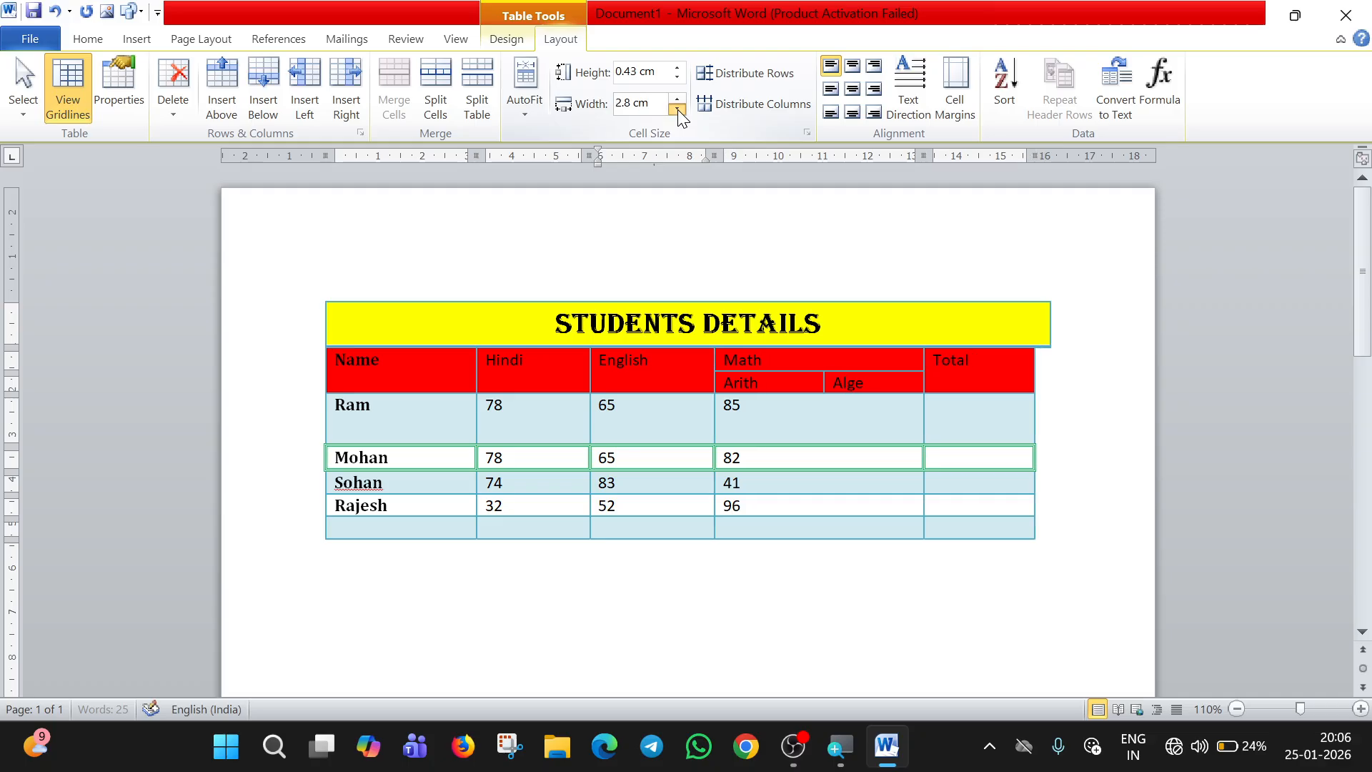
left_click(677, 109)
left_click(677, 110)
left_click(677, 109)
left_click(678, 109)
left_click(677, 109)
left_click(677, 109)
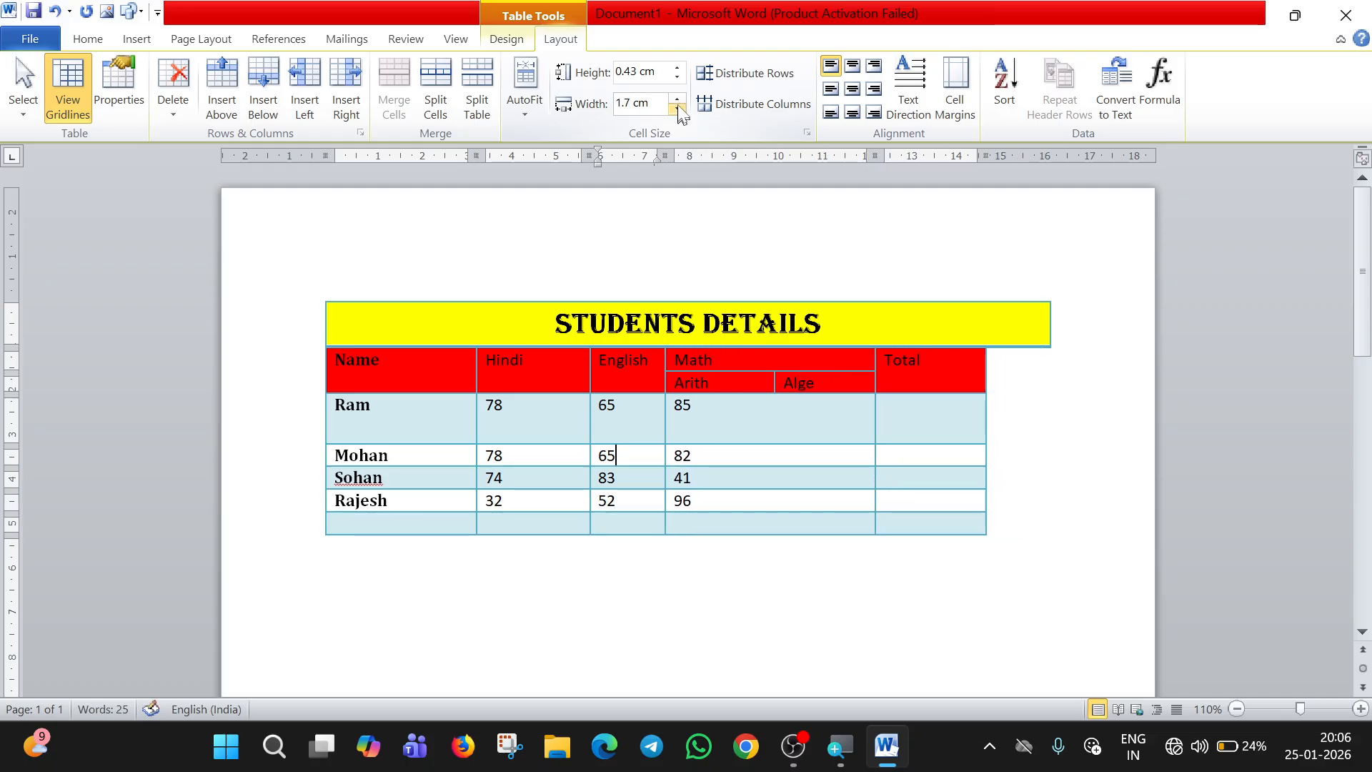
left_click(677, 98)
left_click(678, 98)
left_click(677, 98)
left_click(677, 97)
left_click(678, 98)
left_click(677, 98)
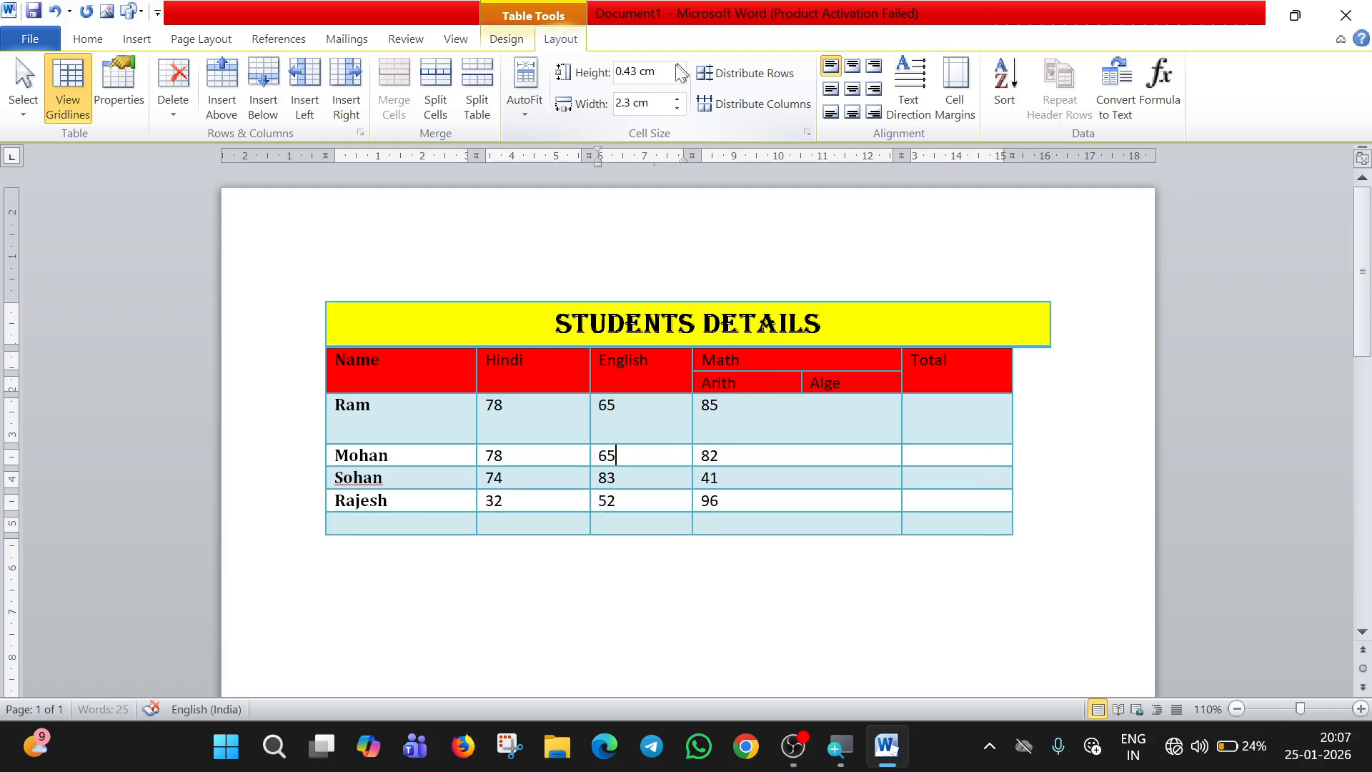
Set the height of the second student's row to 0.8 cm.
left_click(678, 67)
left_click(677, 68)
left_click(677, 68)
left_click(677, 68)
left_click(677, 69)
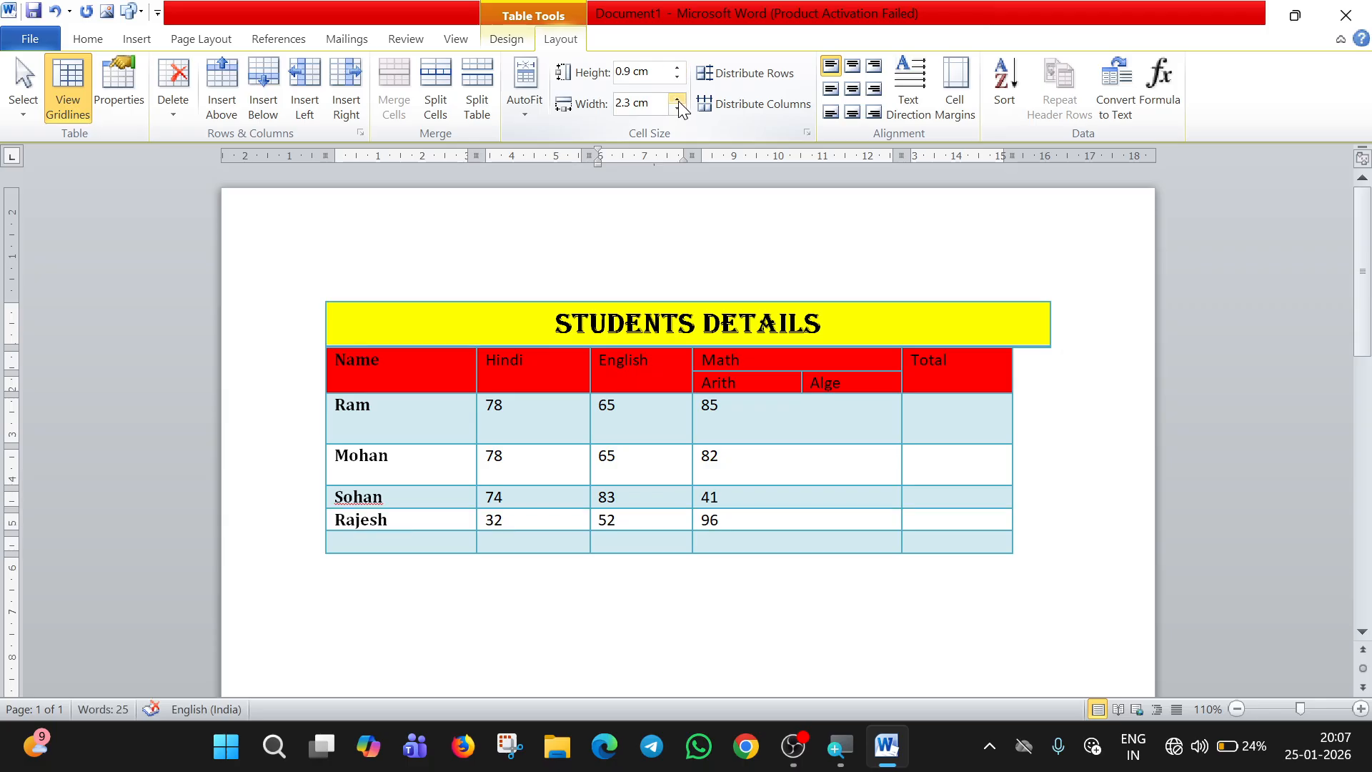
left_click(677, 77)
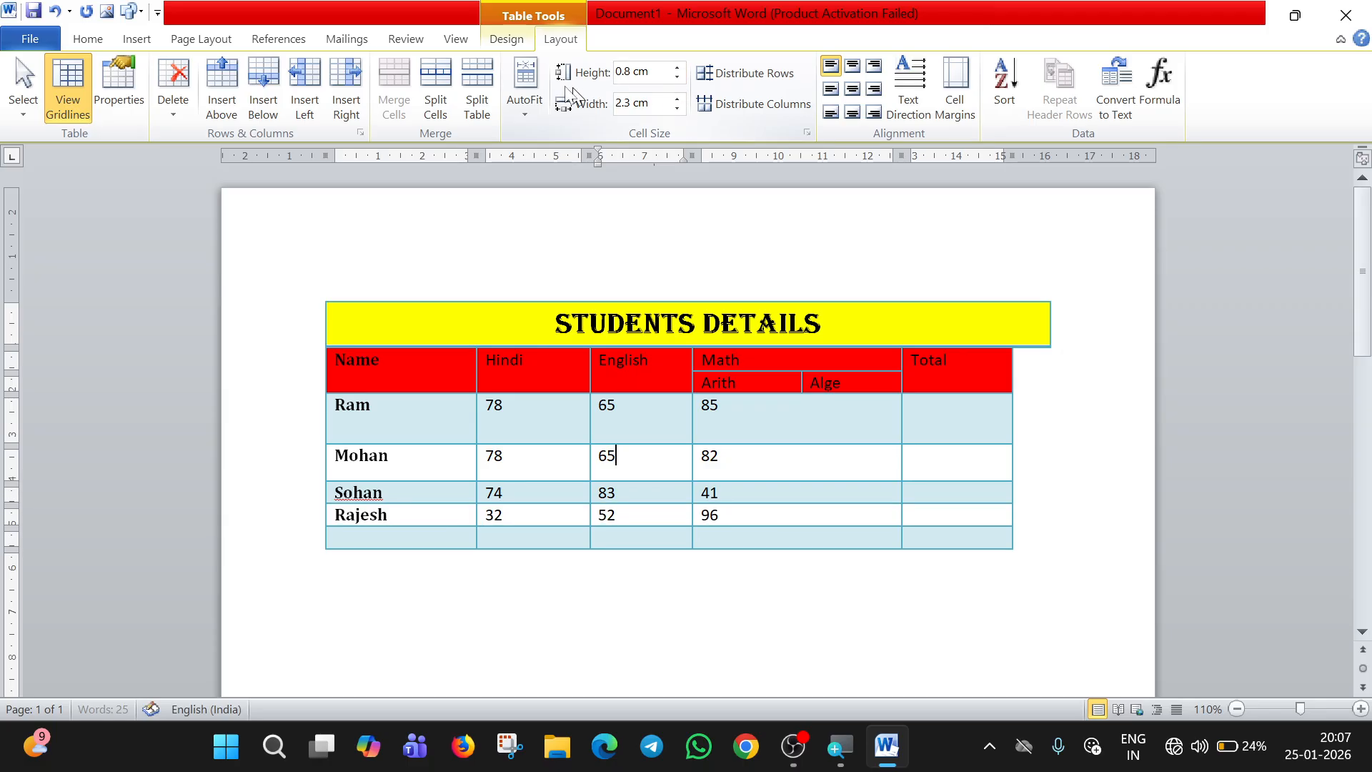
AutoFit the table to its contents, followed by AutoFit to the window width.
left_click(525, 101)
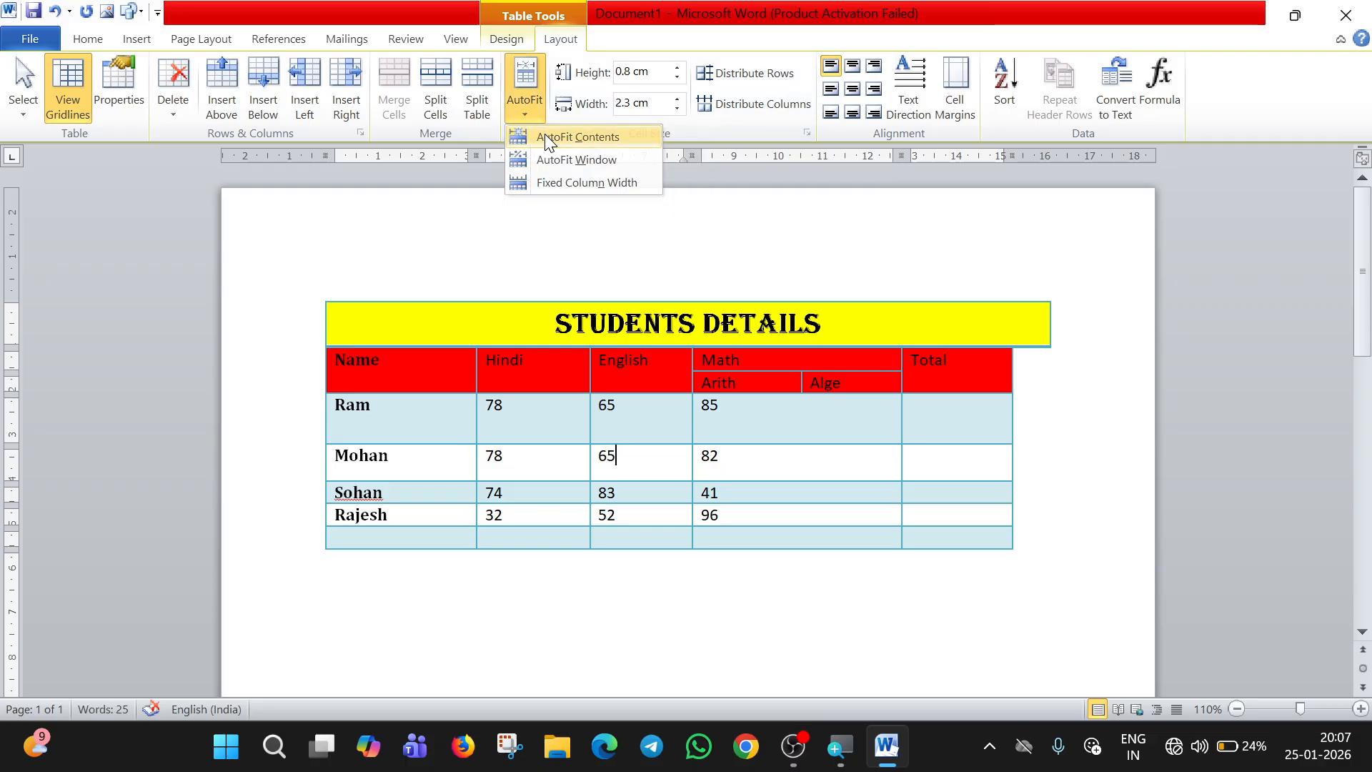
left_click(545, 136)
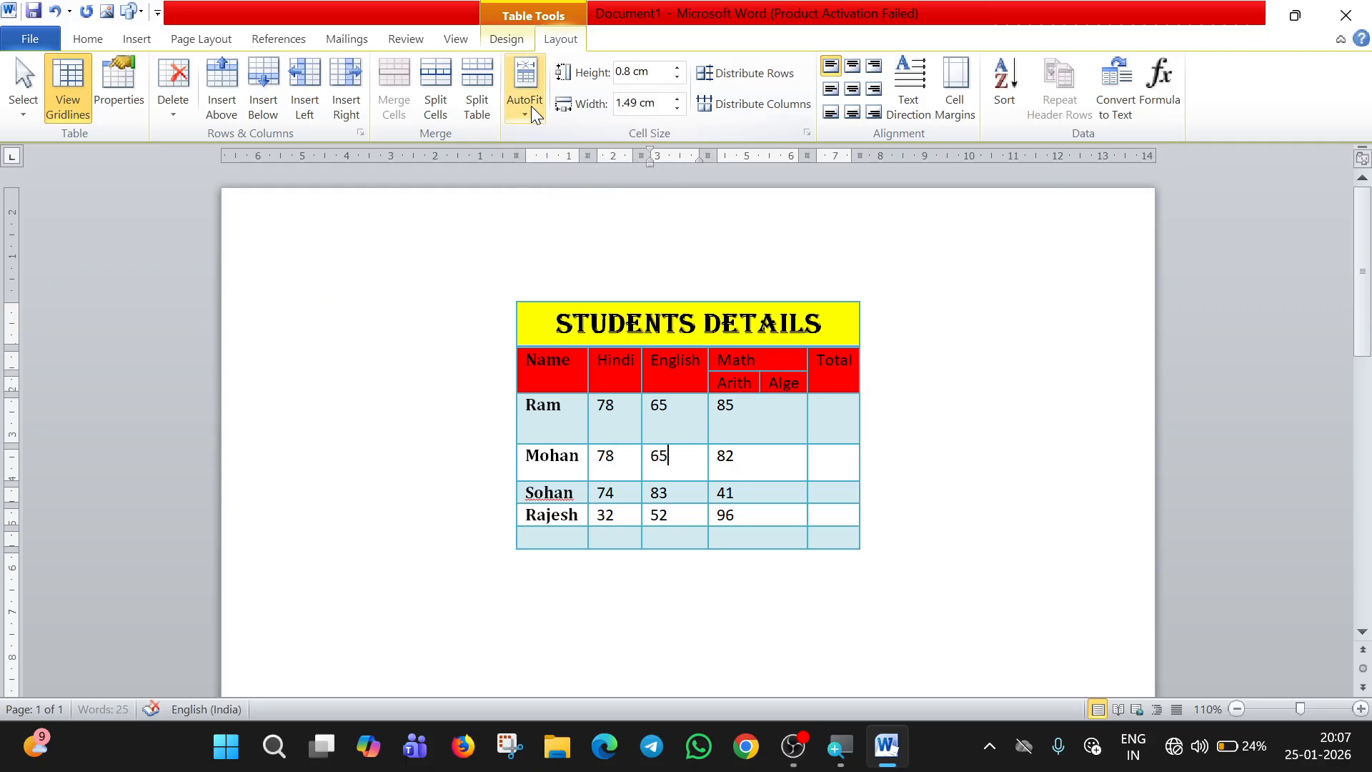
left_click(530, 105)
left_click(567, 156)
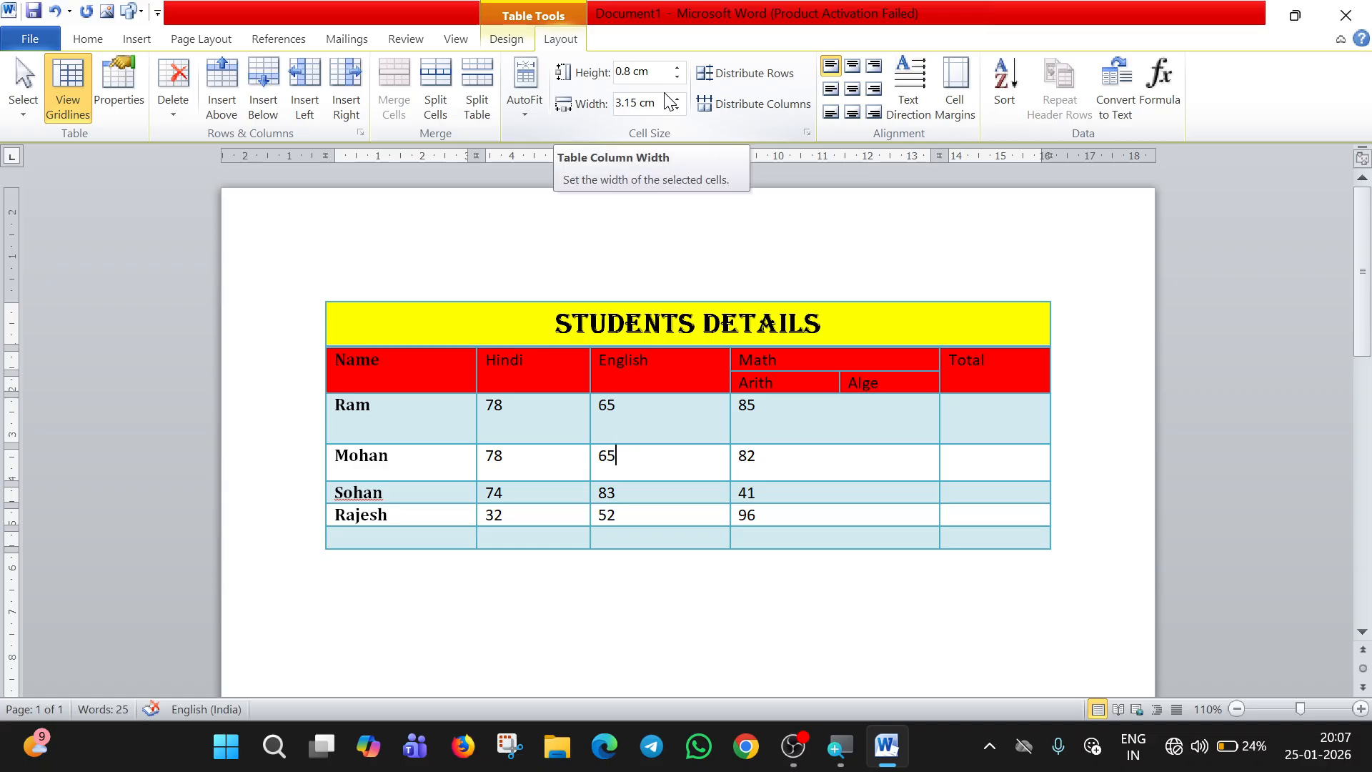
Distribute the table's rows evenly in height and try to distribute its columns evenly.
left_click(766, 71)
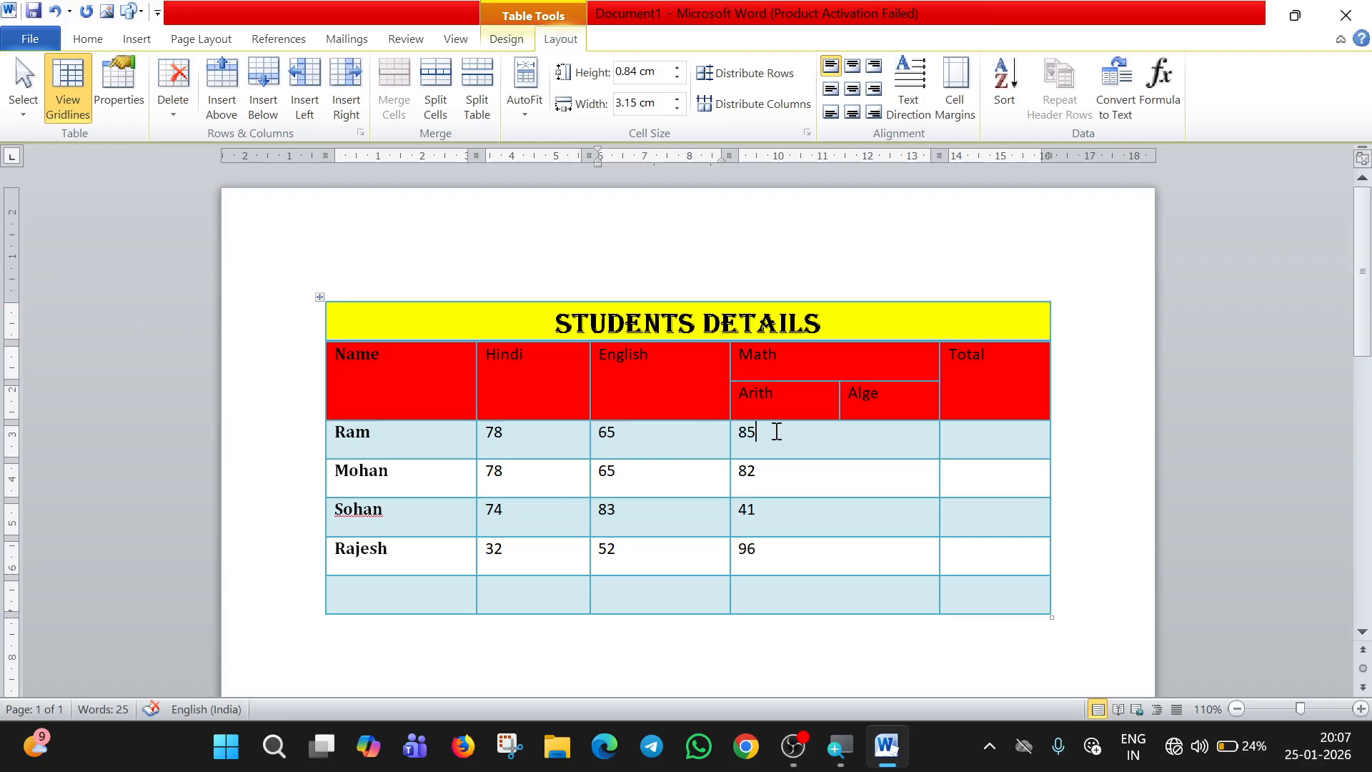
left_click_drag(776, 431, 770, 164)
left_click(764, 453)
left_click_drag(765, 453, 762, 483)
left_click(763, 484)
left_click(750, 109)
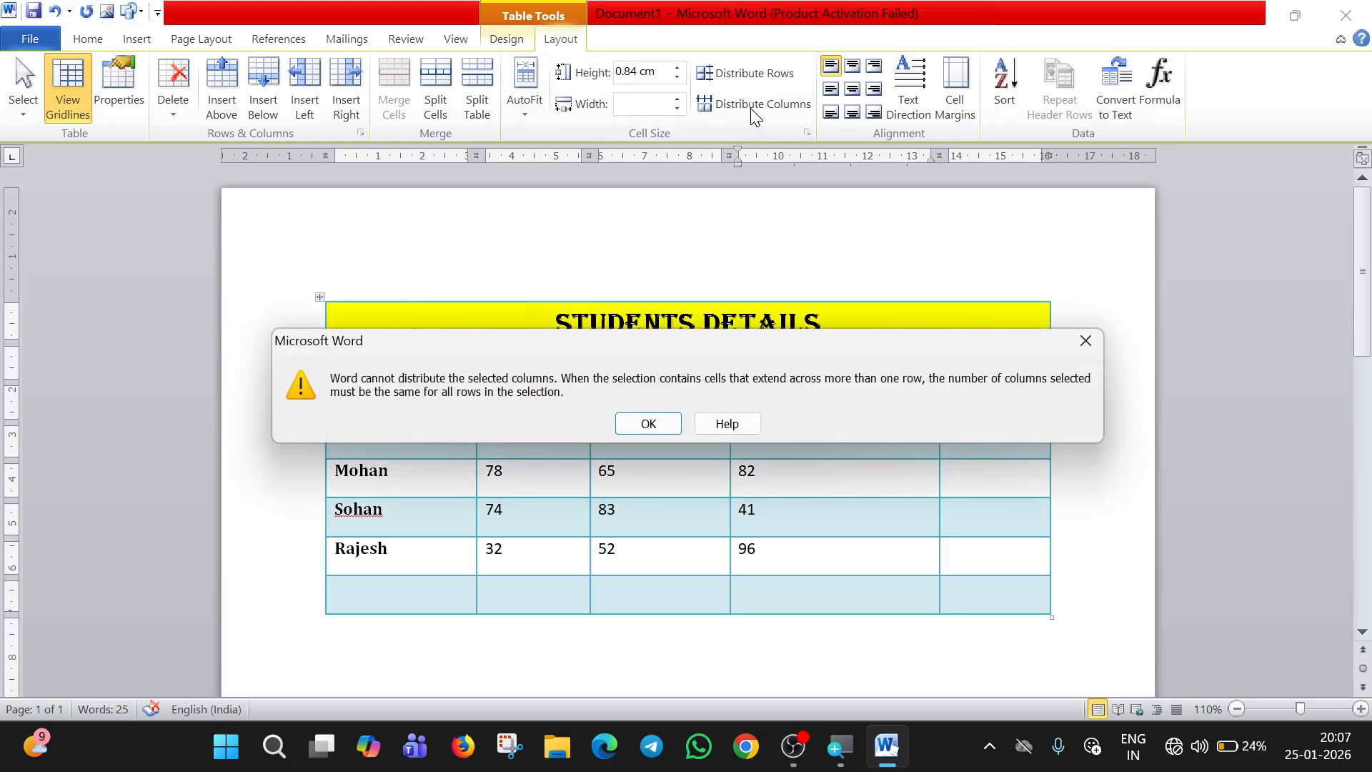
left_click(651, 423)
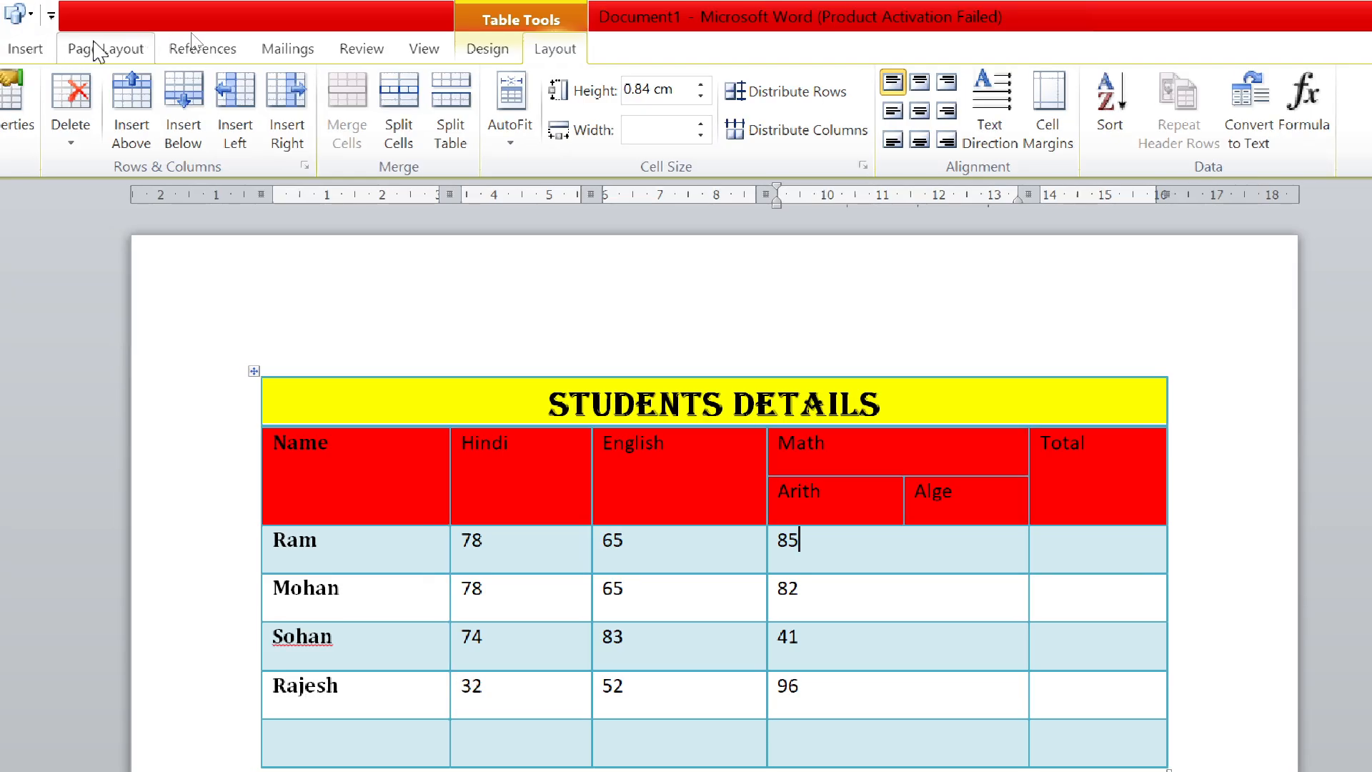
Align the first student's Math mark to the center left of its cell.
left_click(43, 53)
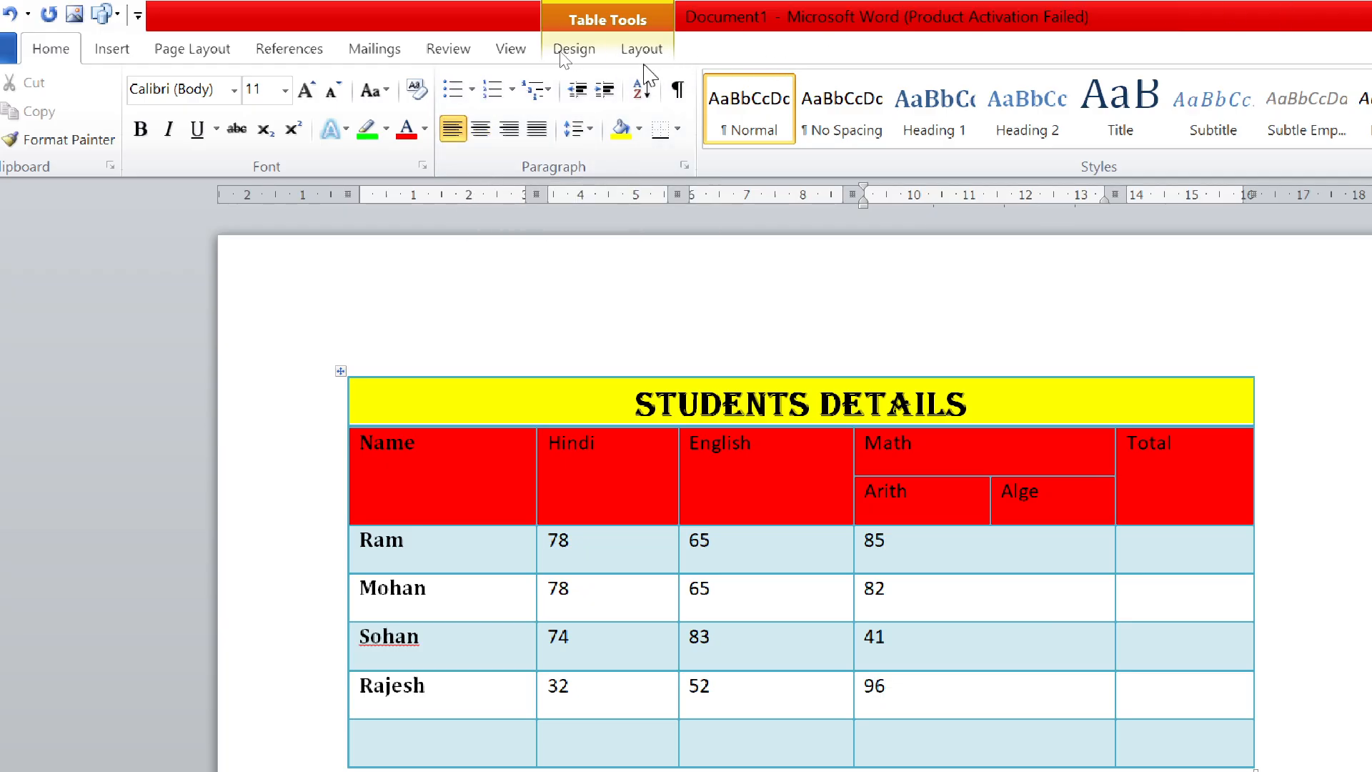
left_click(641, 50)
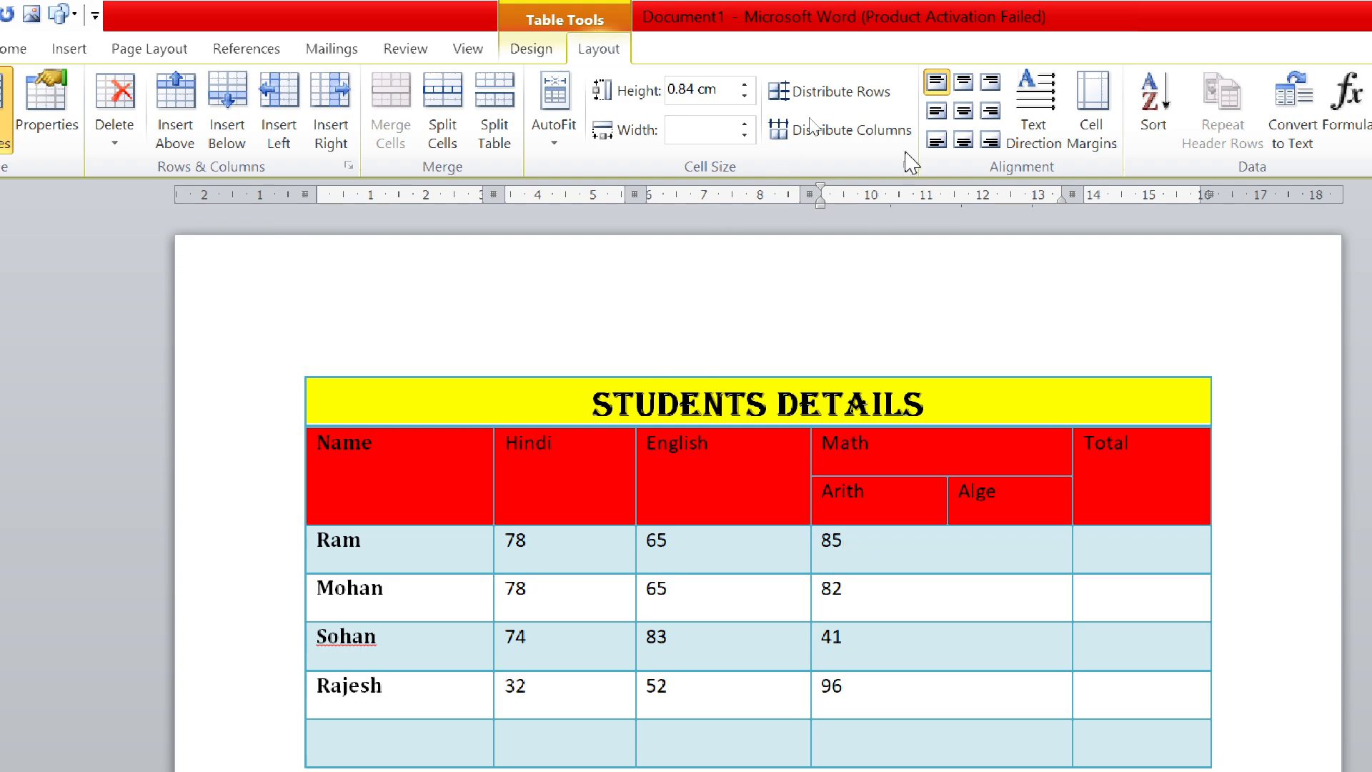
left_click(940, 111)
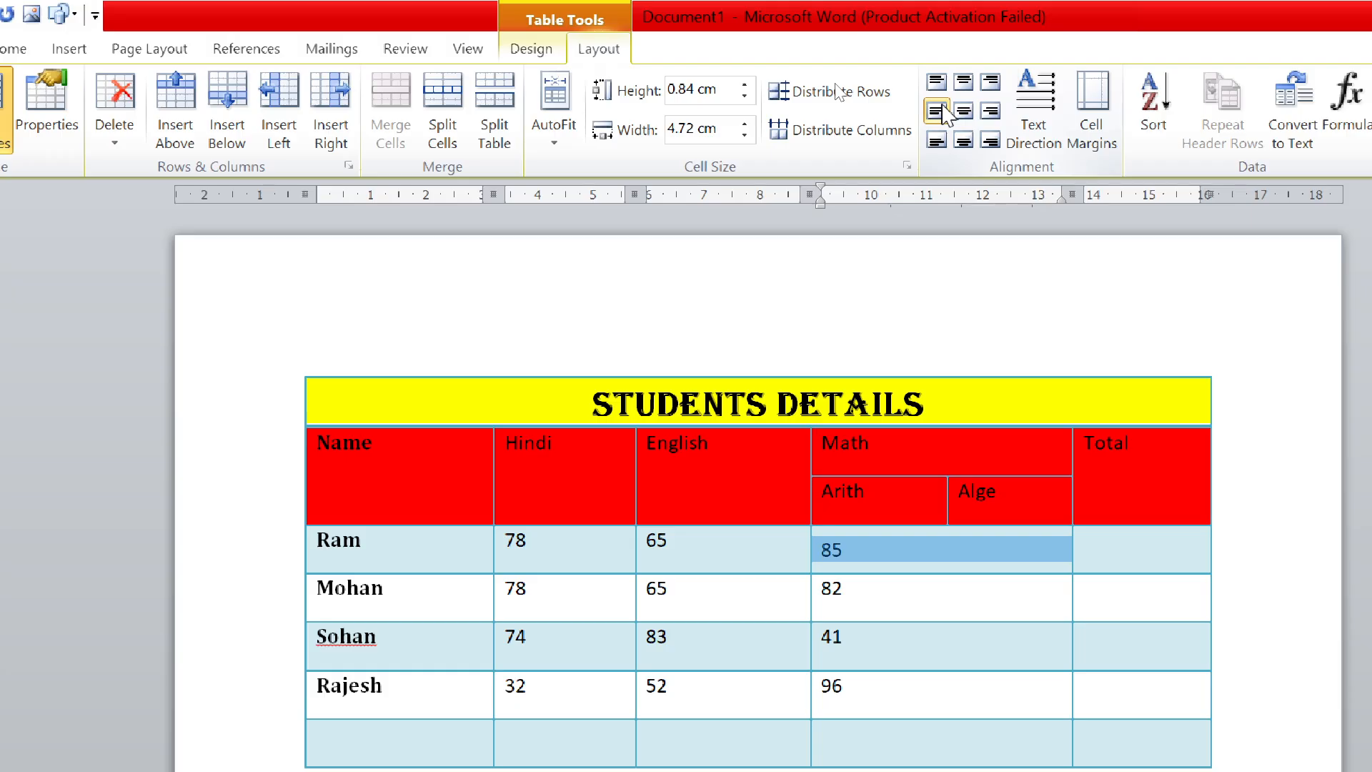
left_click(888, 553)
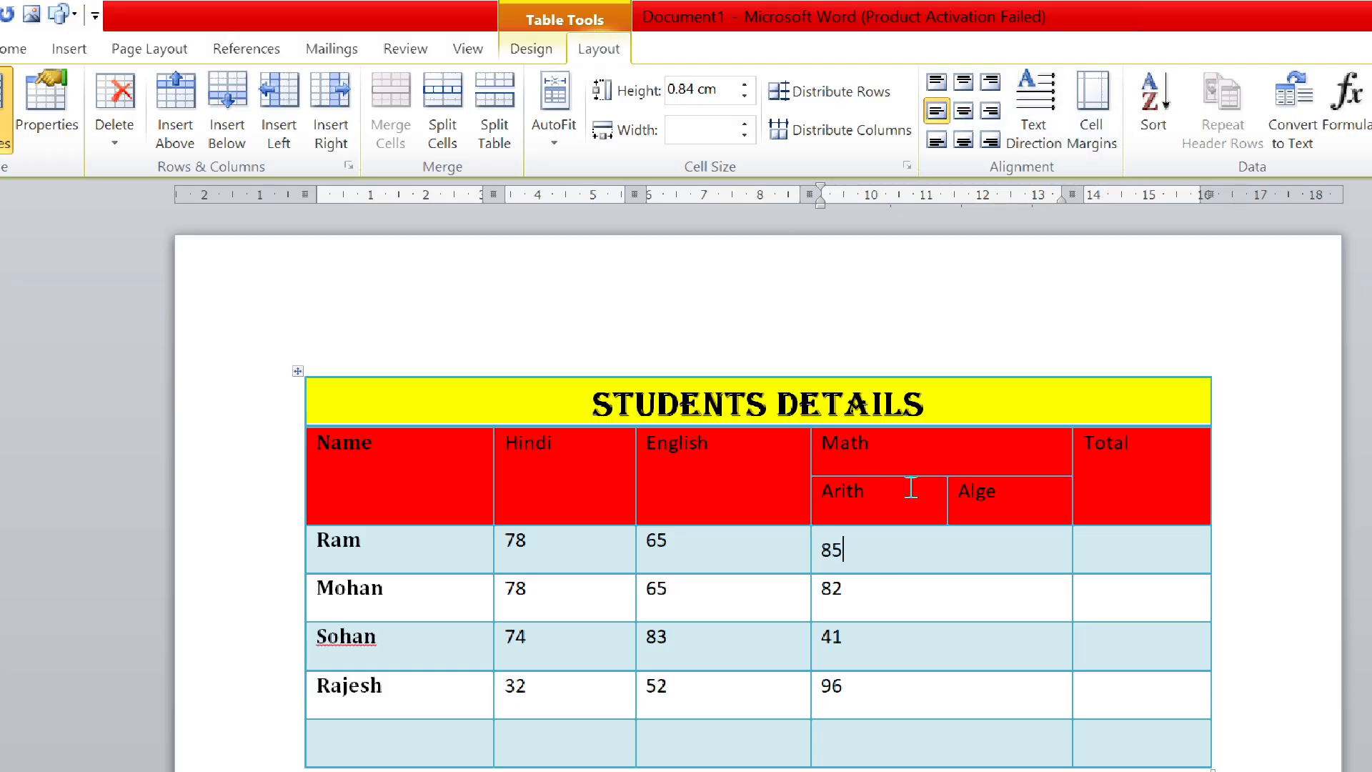
Center the Math heading horizontally and vertically within its cell.
left_click(907, 465)
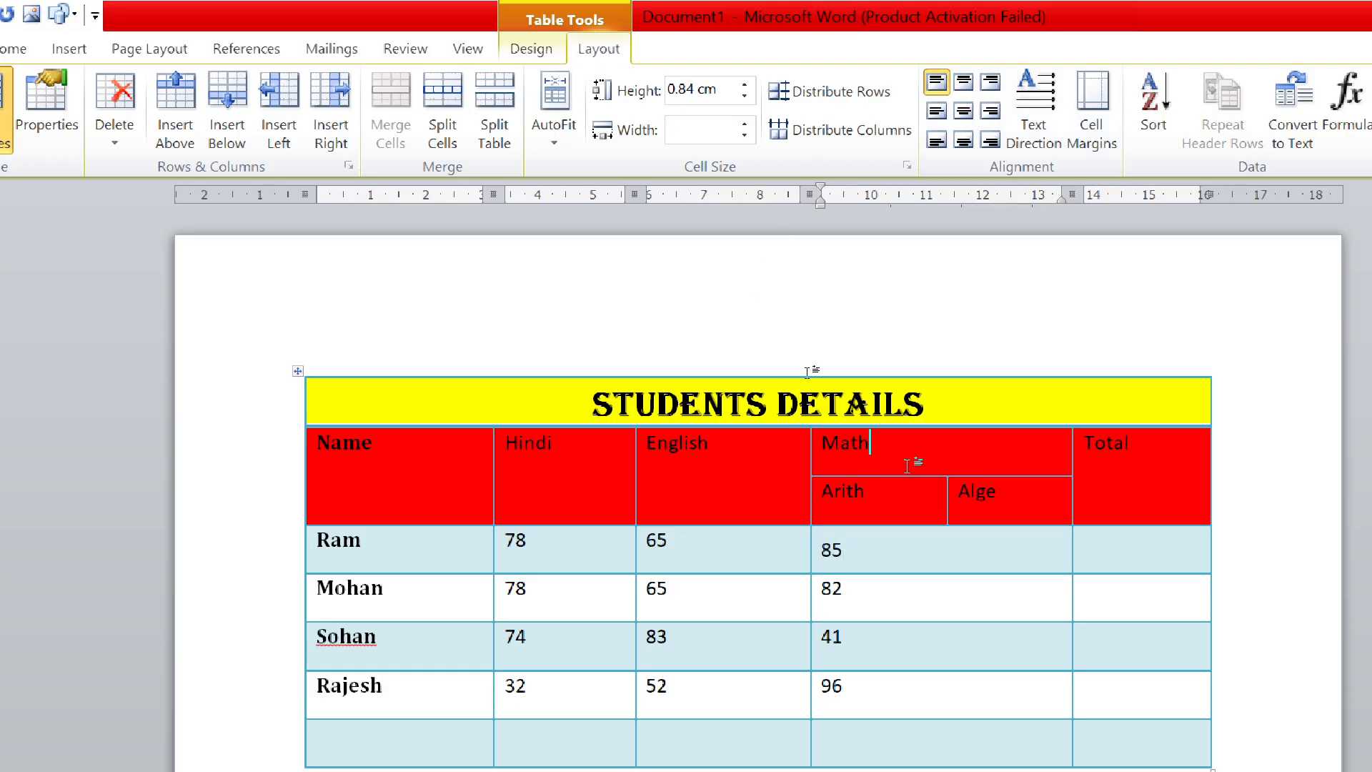
left_click(963, 84)
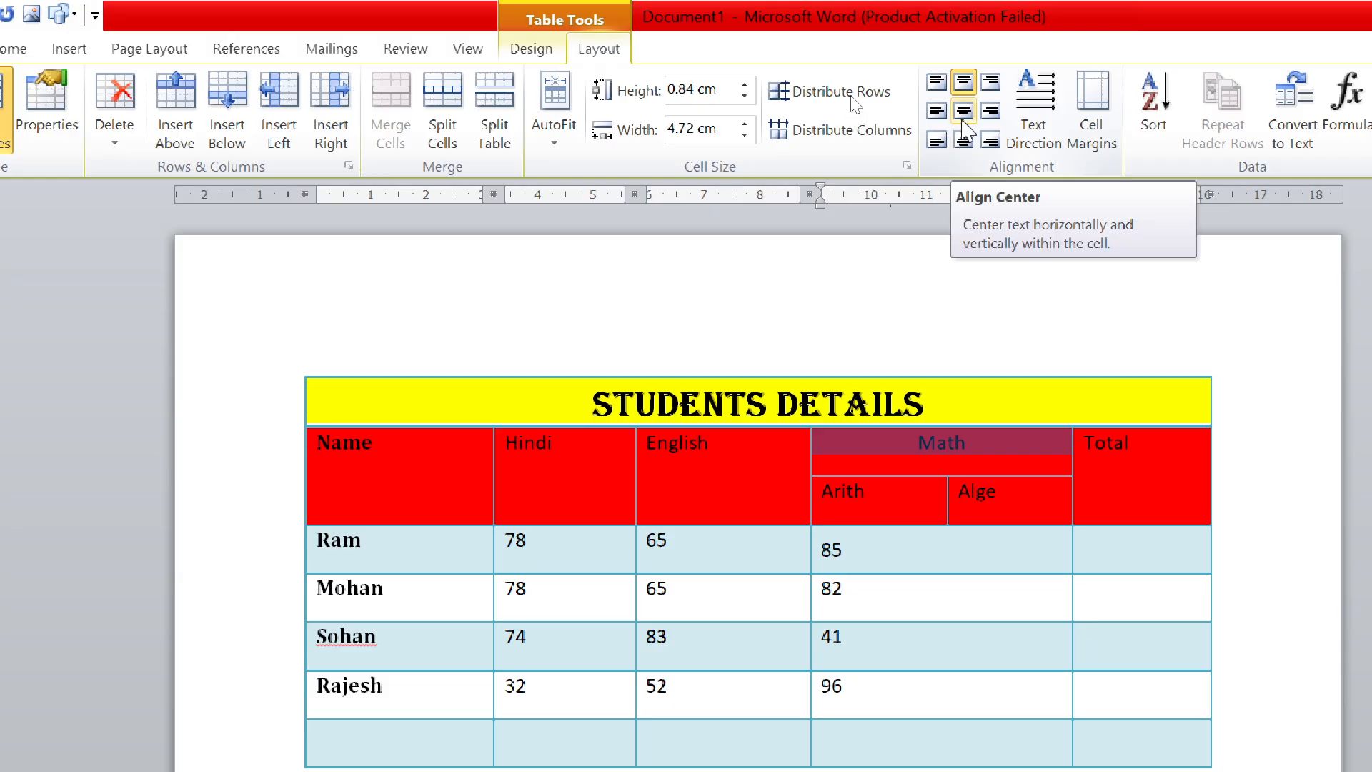
left_click(962, 120)
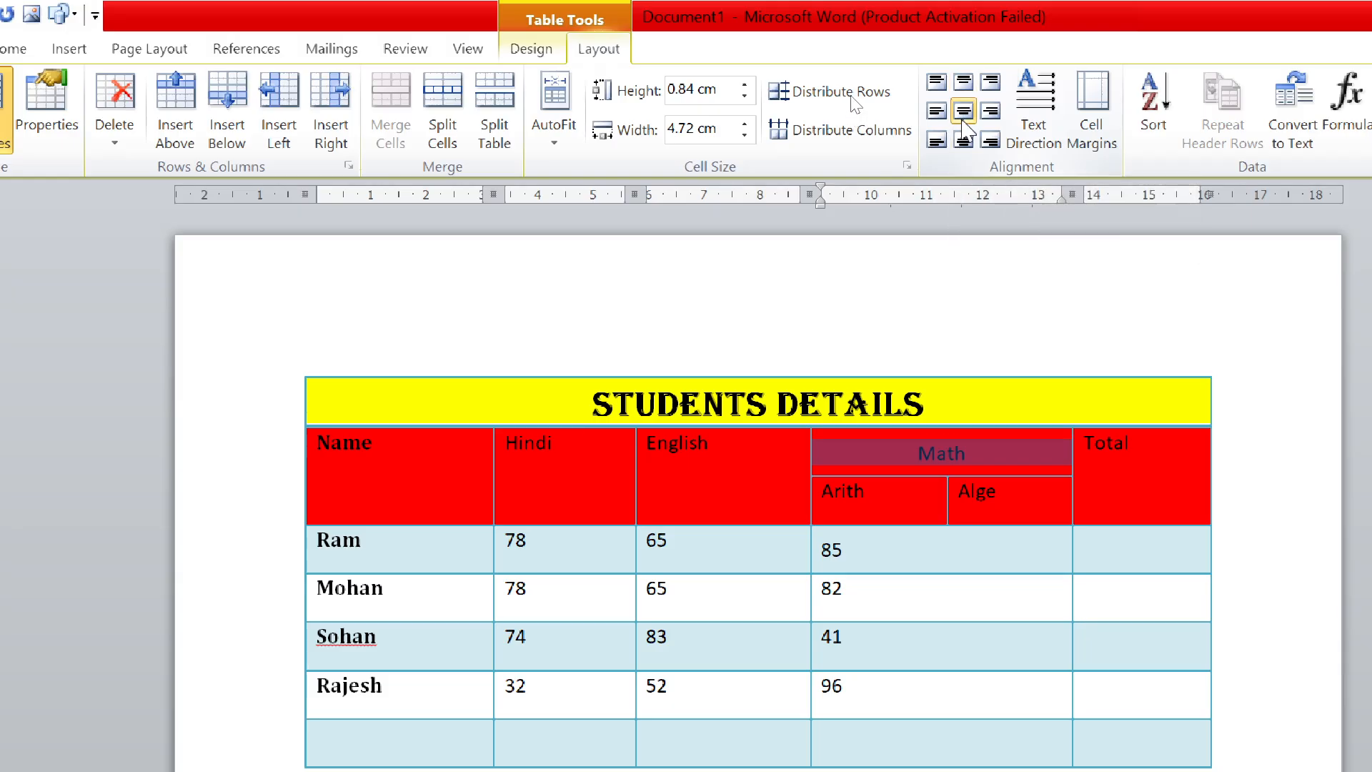
left_click(956, 451)
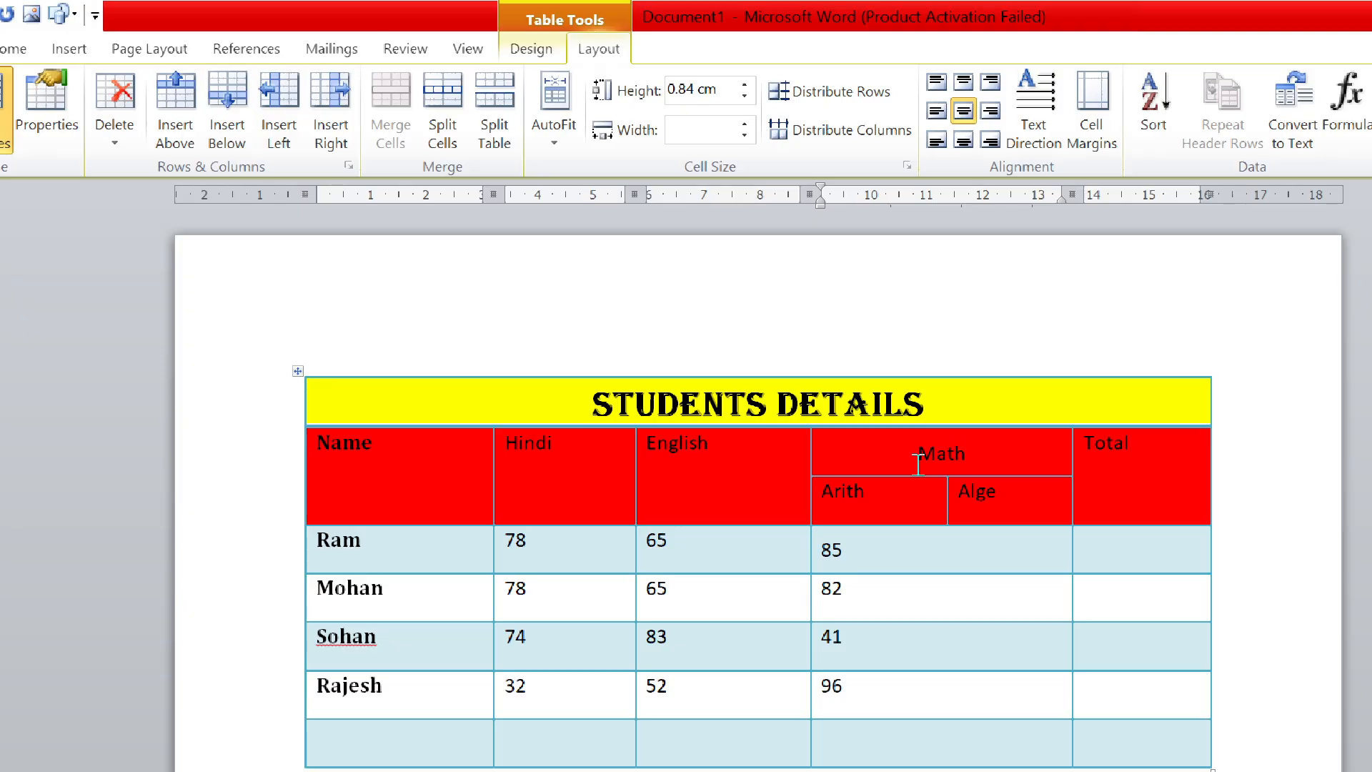
Cycle the English heading through the available text directions and return it to horizontal.
left_click(709, 444)
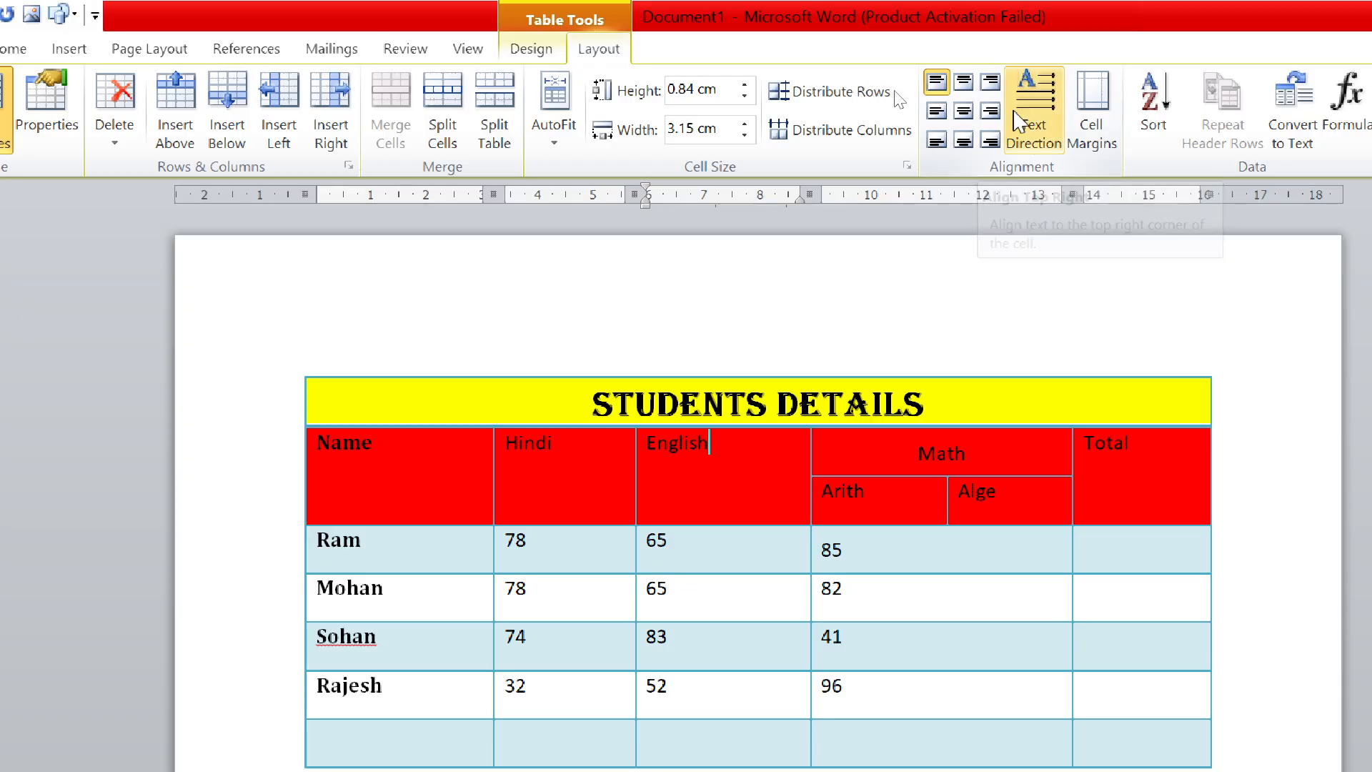
left_click(1027, 127)
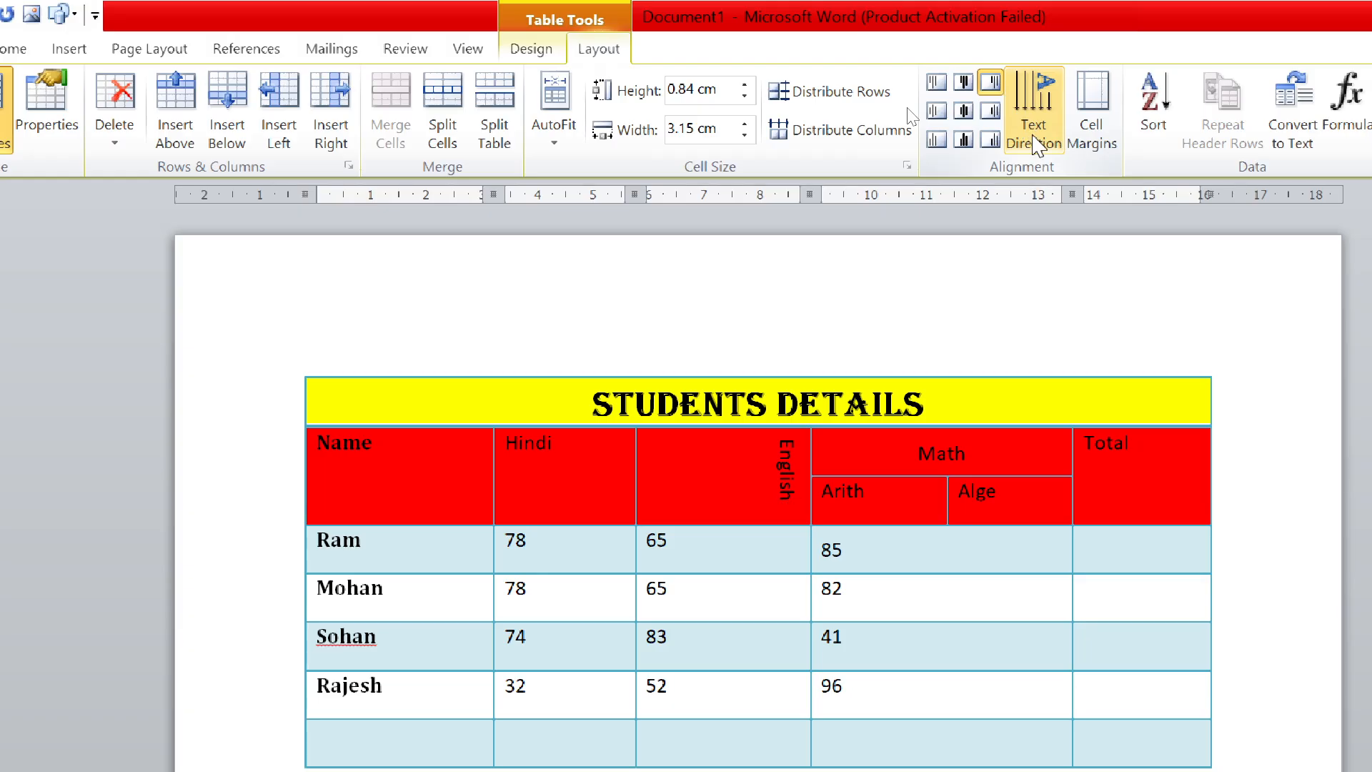
left_click(1035, 143)
left_click(1036, 143)
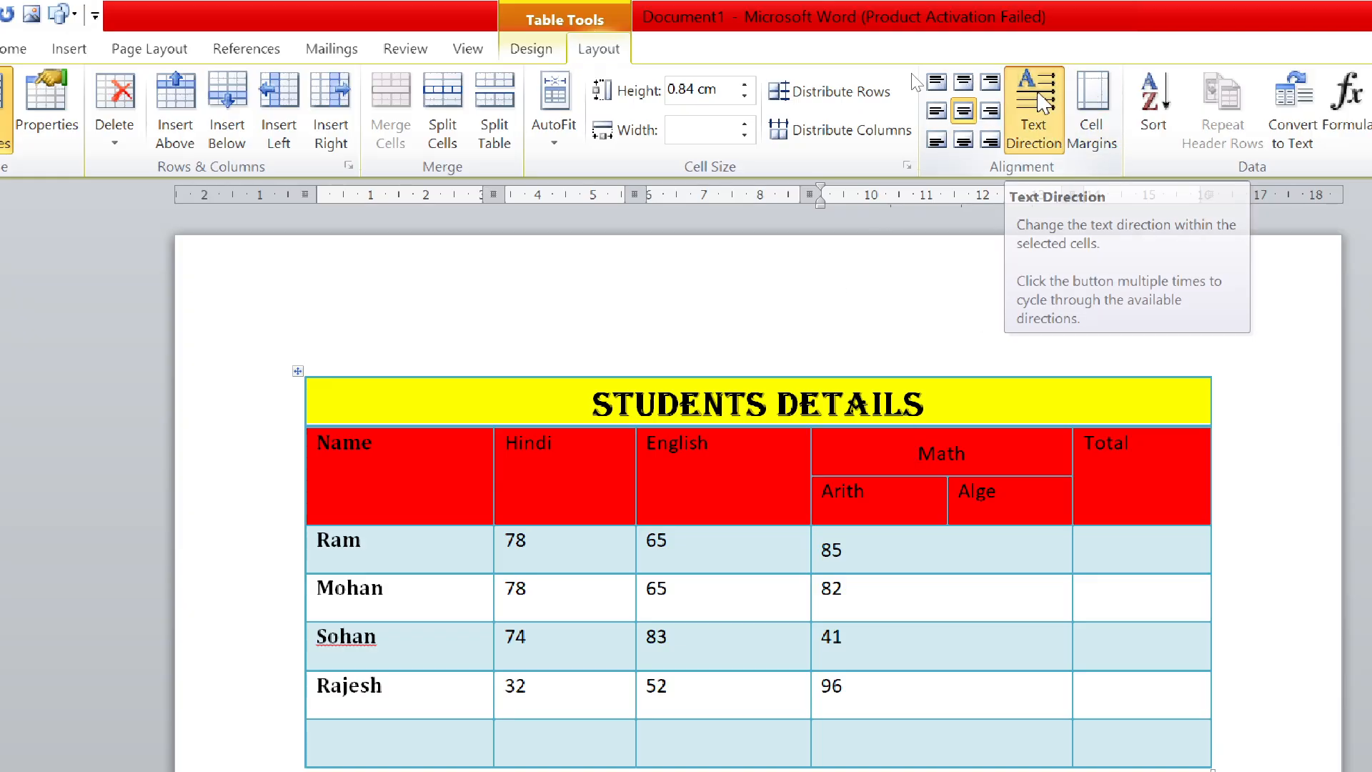
Cycle the Math heading's text direction repeatedly between vertical and horizontal, ending with horizontal text.
left_click(1043, 104)
left_click(1040, 94)
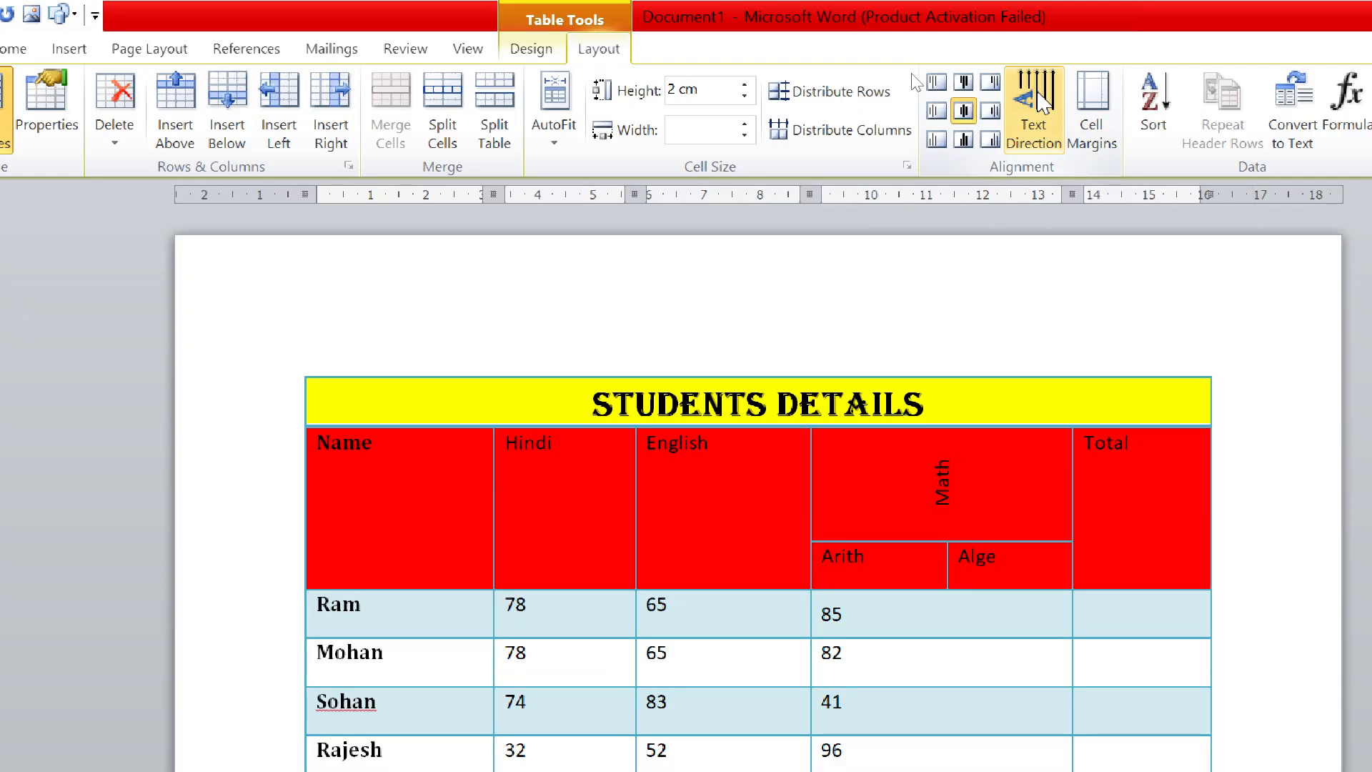
left_click(1043, 104)
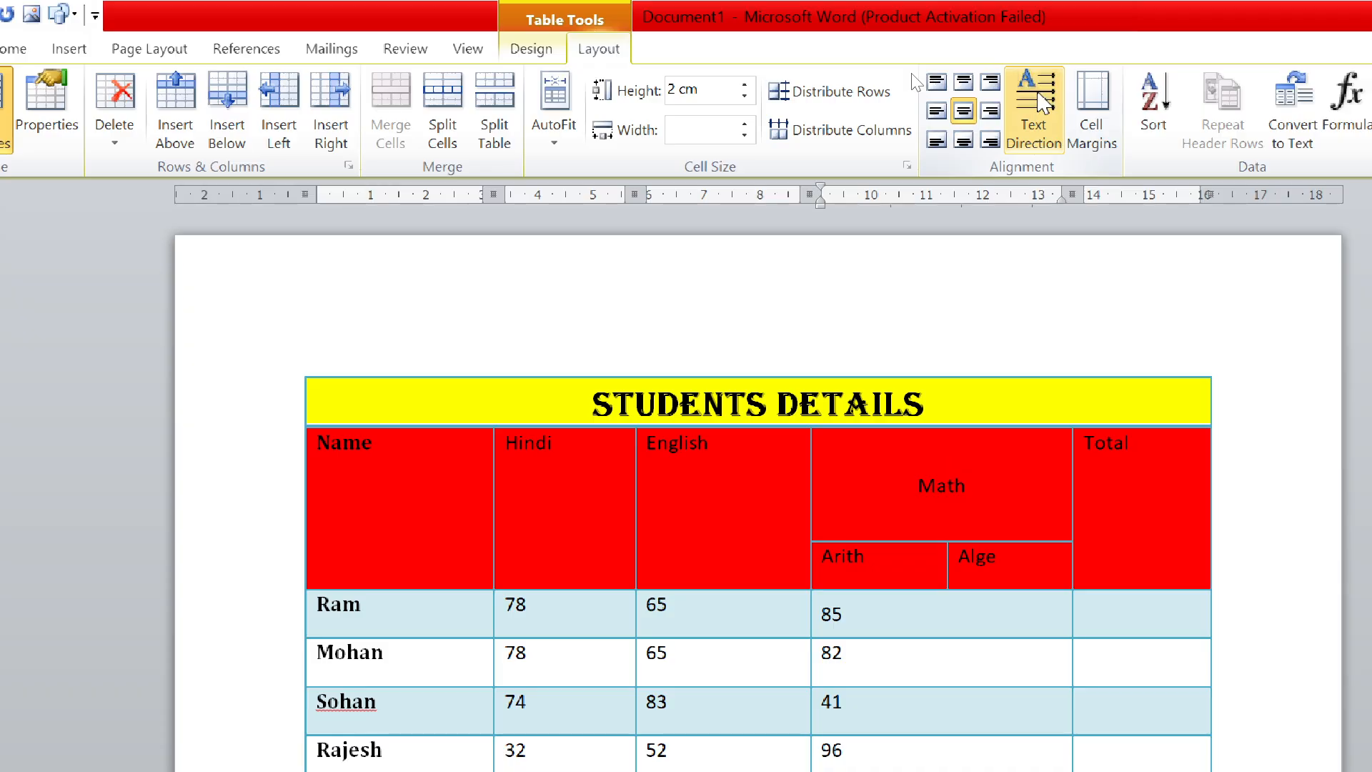
left_click(1043, 104)
left_click(1043, 104)
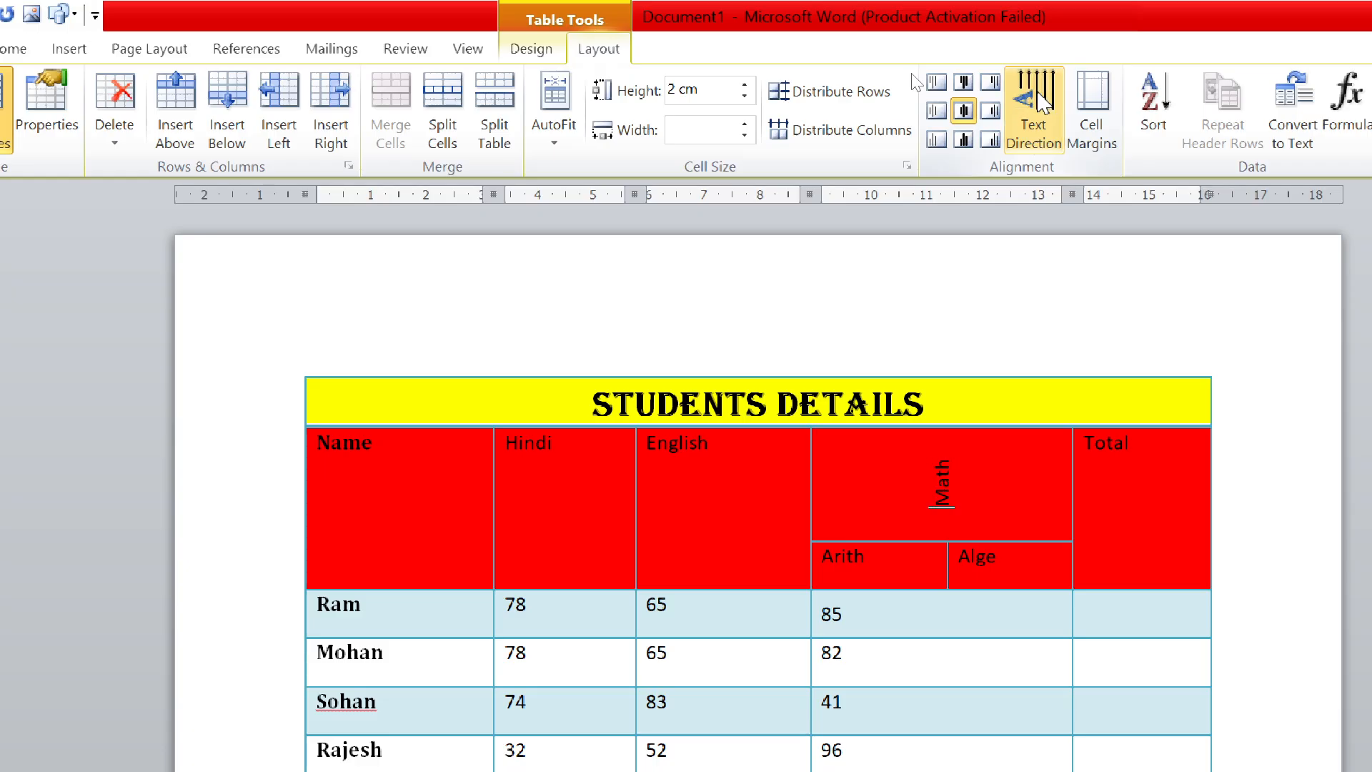
left_click(1043, 103)
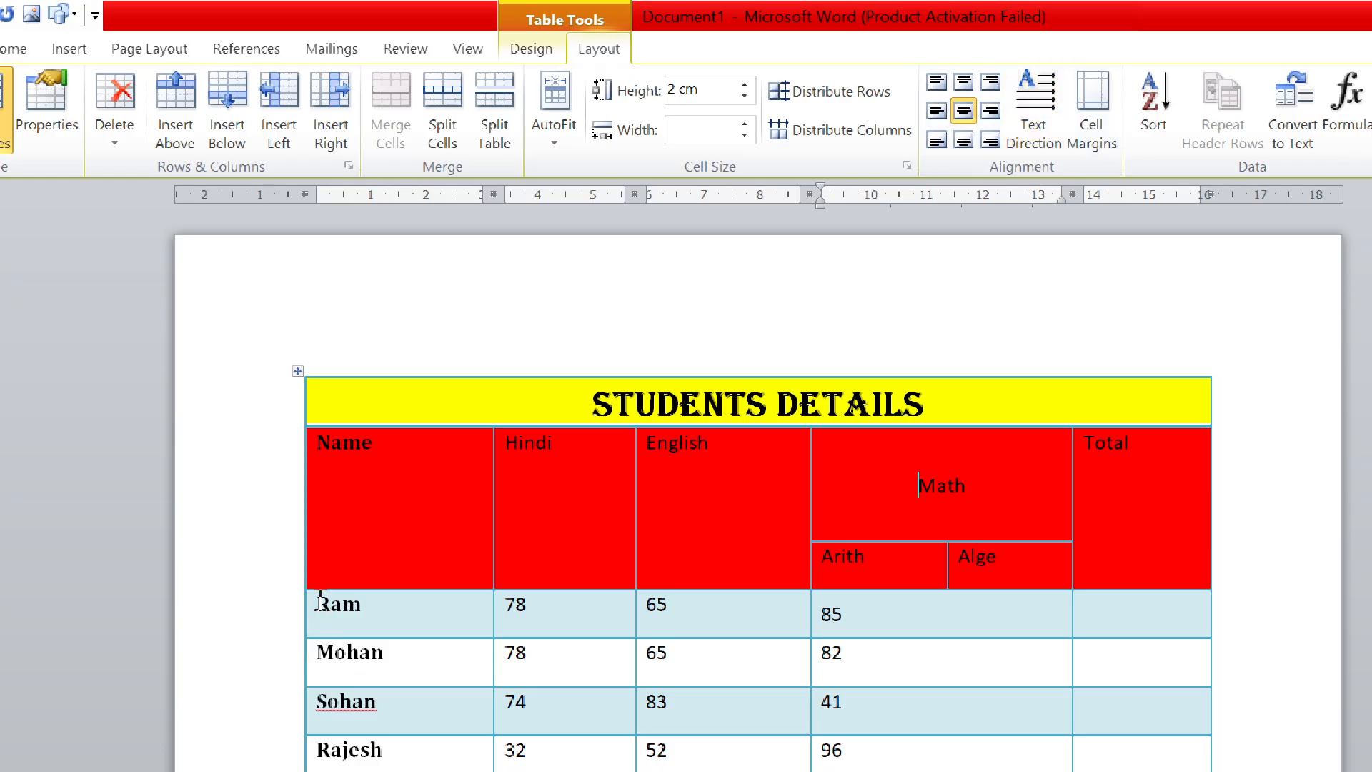
Apply AutoFit Window to the whole table and shorten the Arith and Alge heading row.
left_click_drag(517, 475, 331, 359)
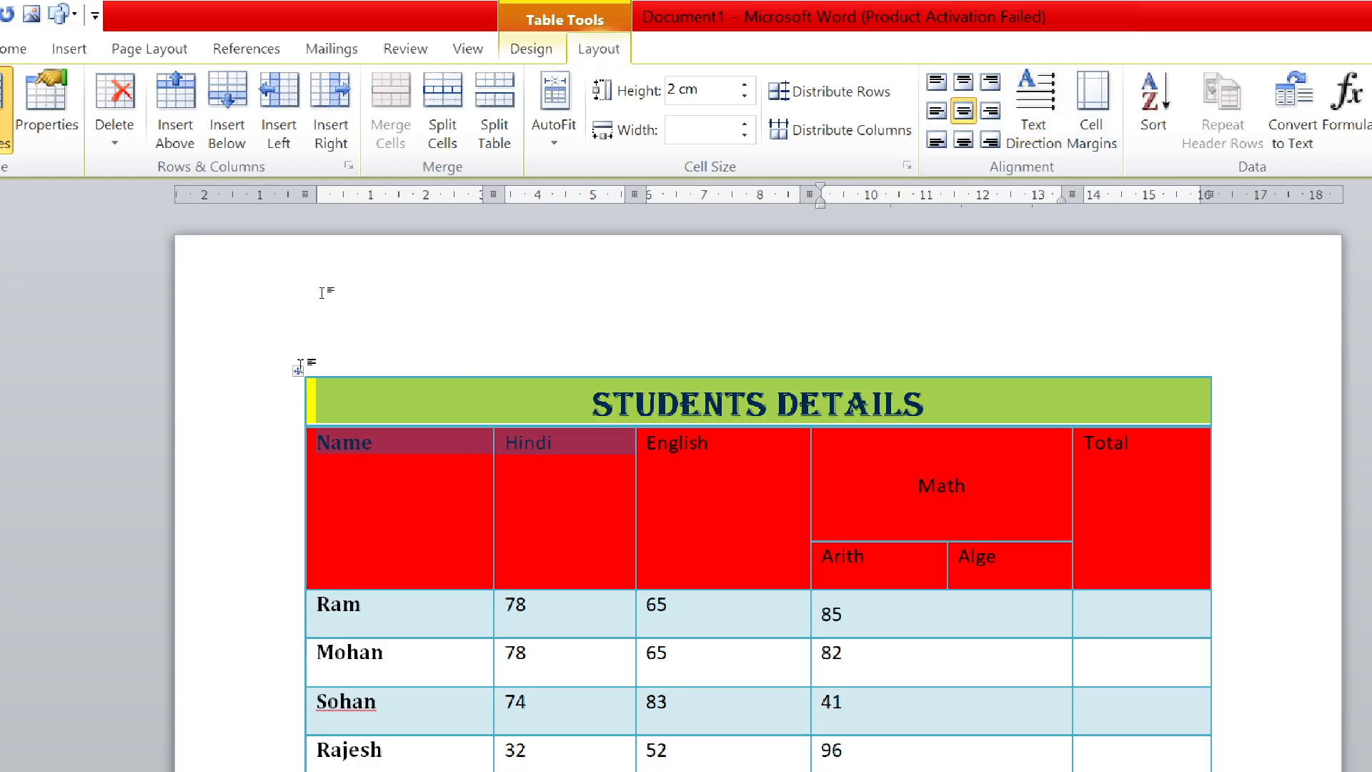
left_click(300, 367)
left_click(539, 106)
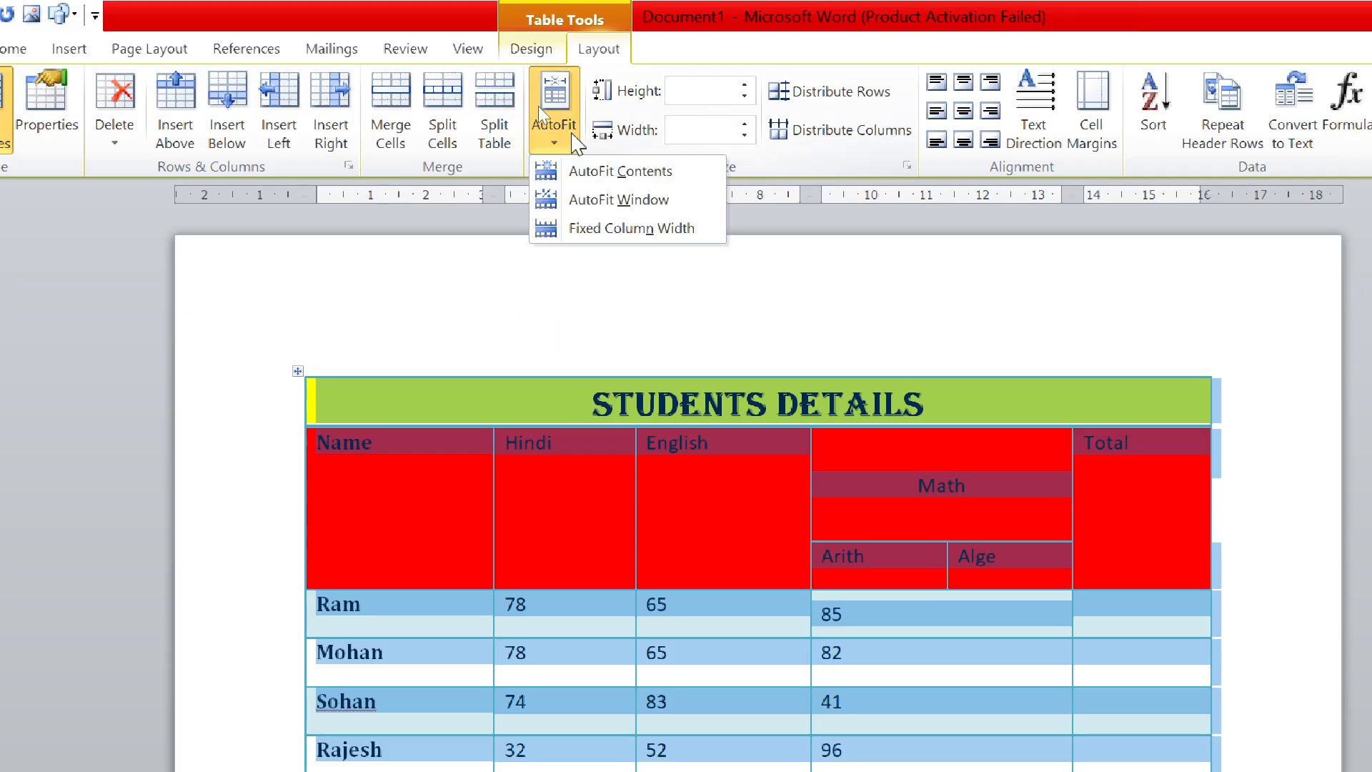
left_click(616, 198)
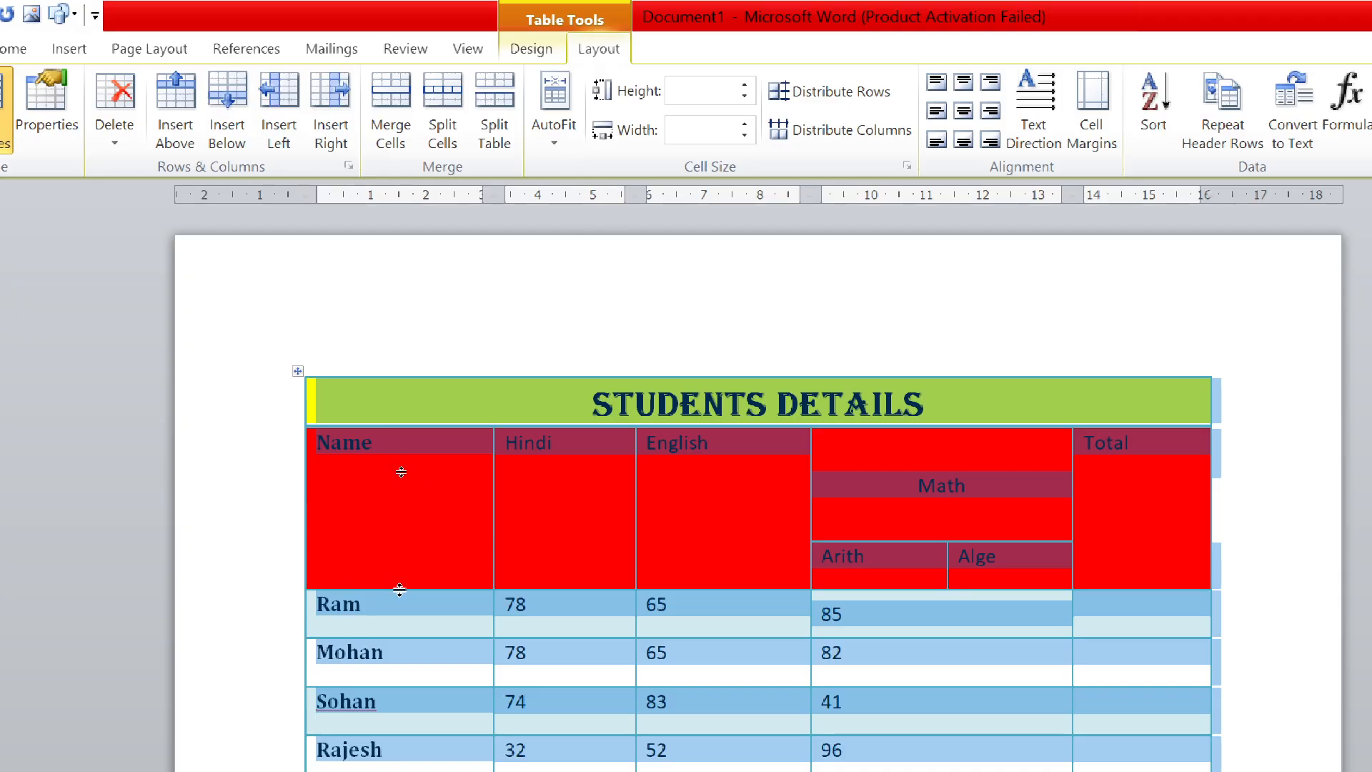
left_click_drag(401, 472, 367, 481)
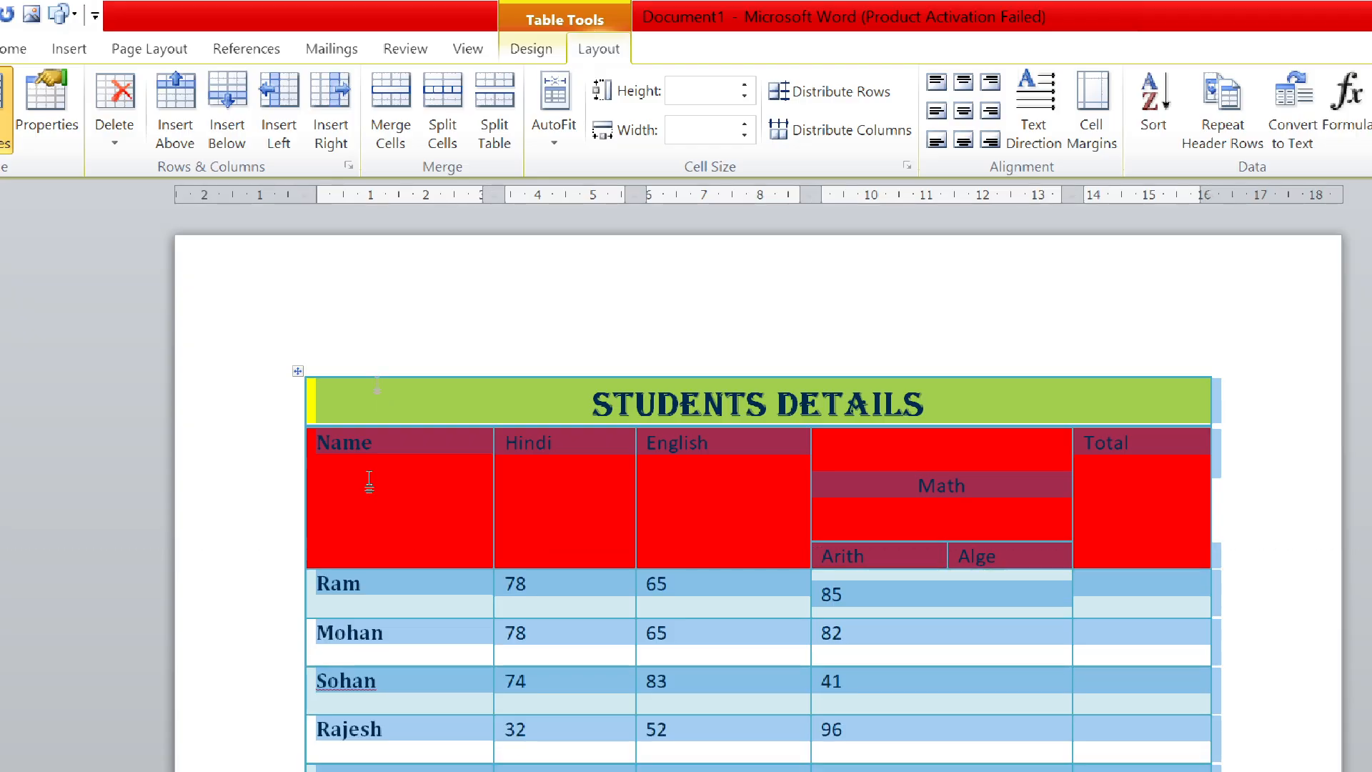
left_click(984, 484)
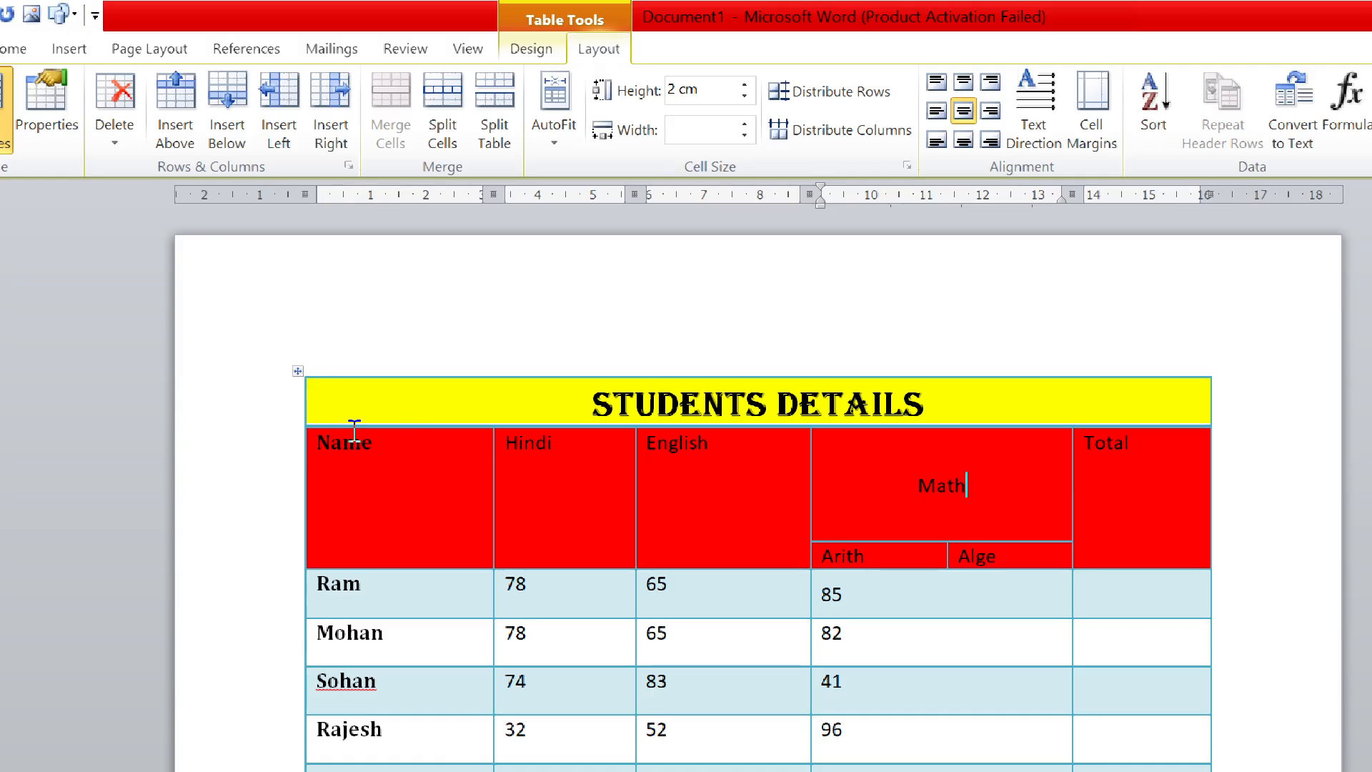
Undo the recent row height and text direction changes until the heading rows are compact again and the English heading is horizontal.
left_click(298, 371)
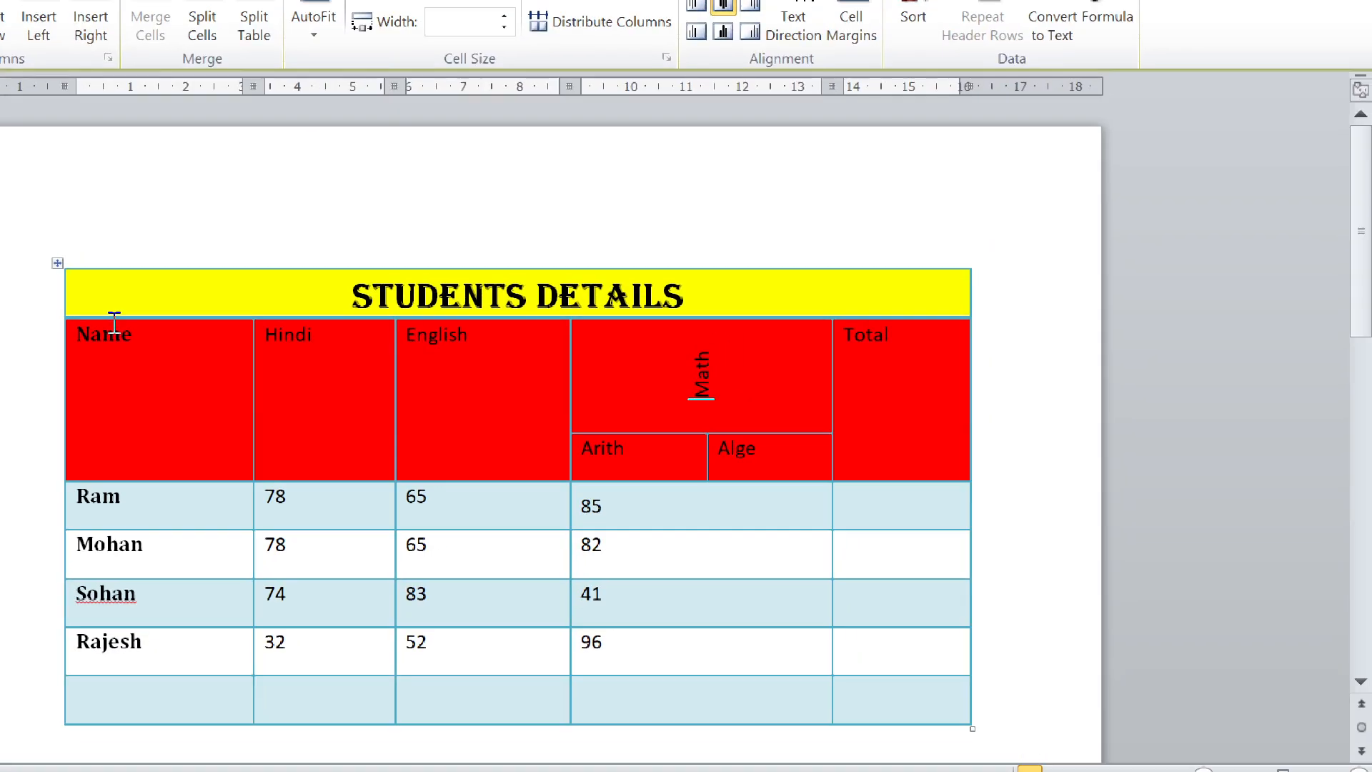
left_click(1033, 107)
left_click(1033, 107)
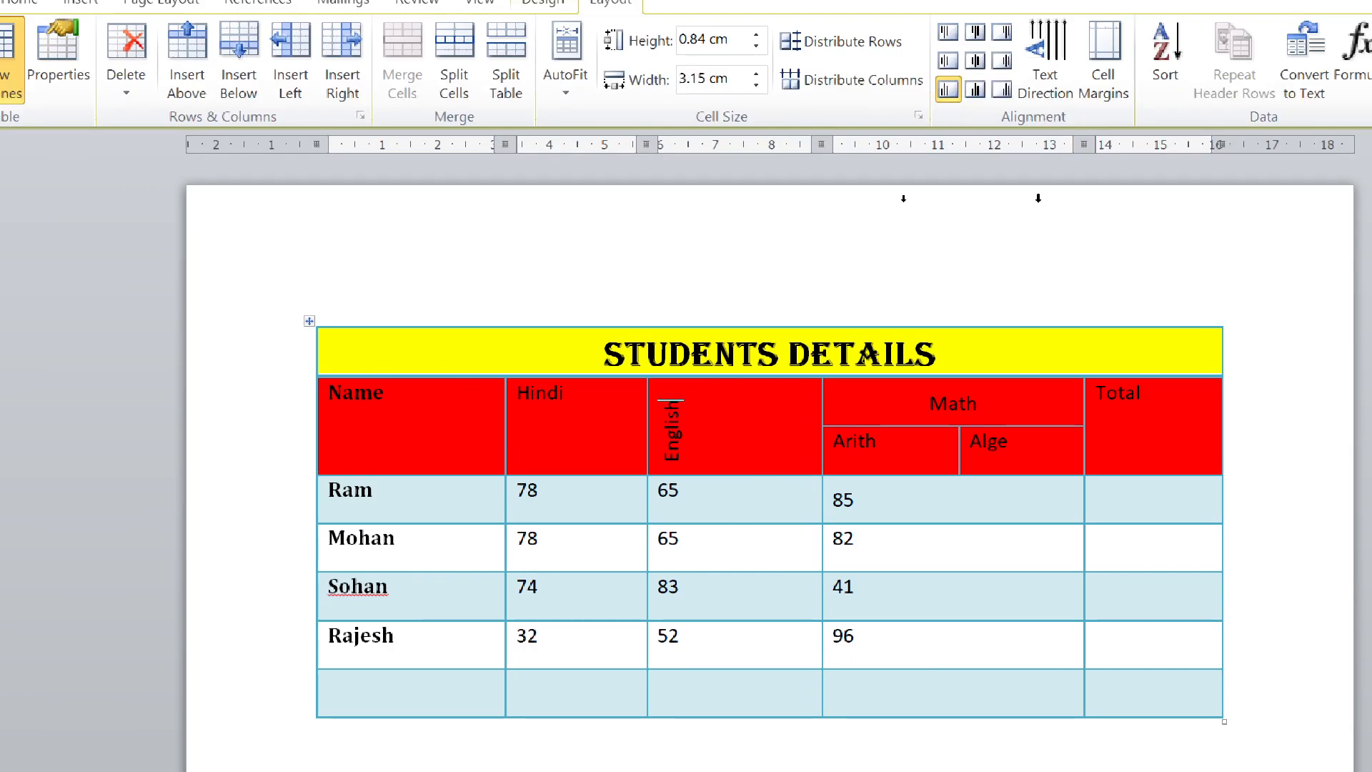
left_click(1043, 79)
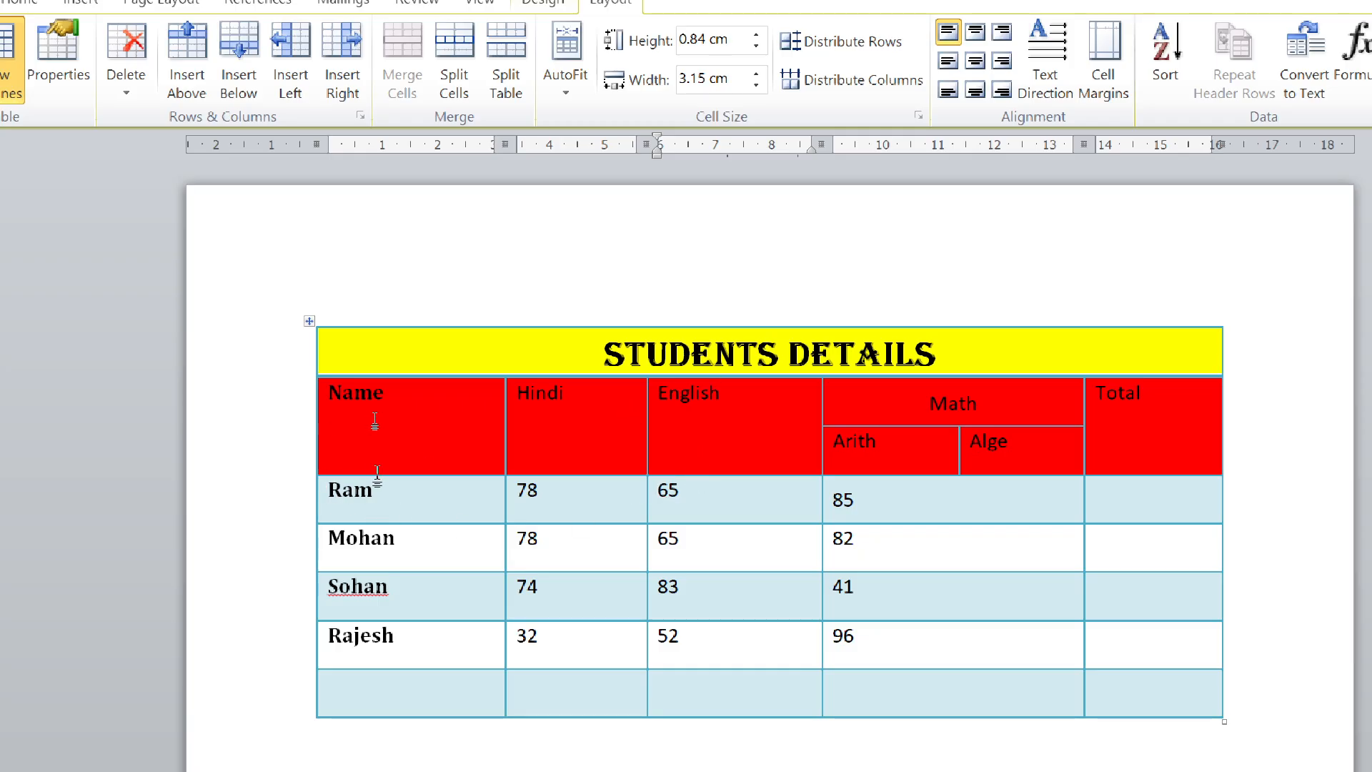
left_click(424, 421)
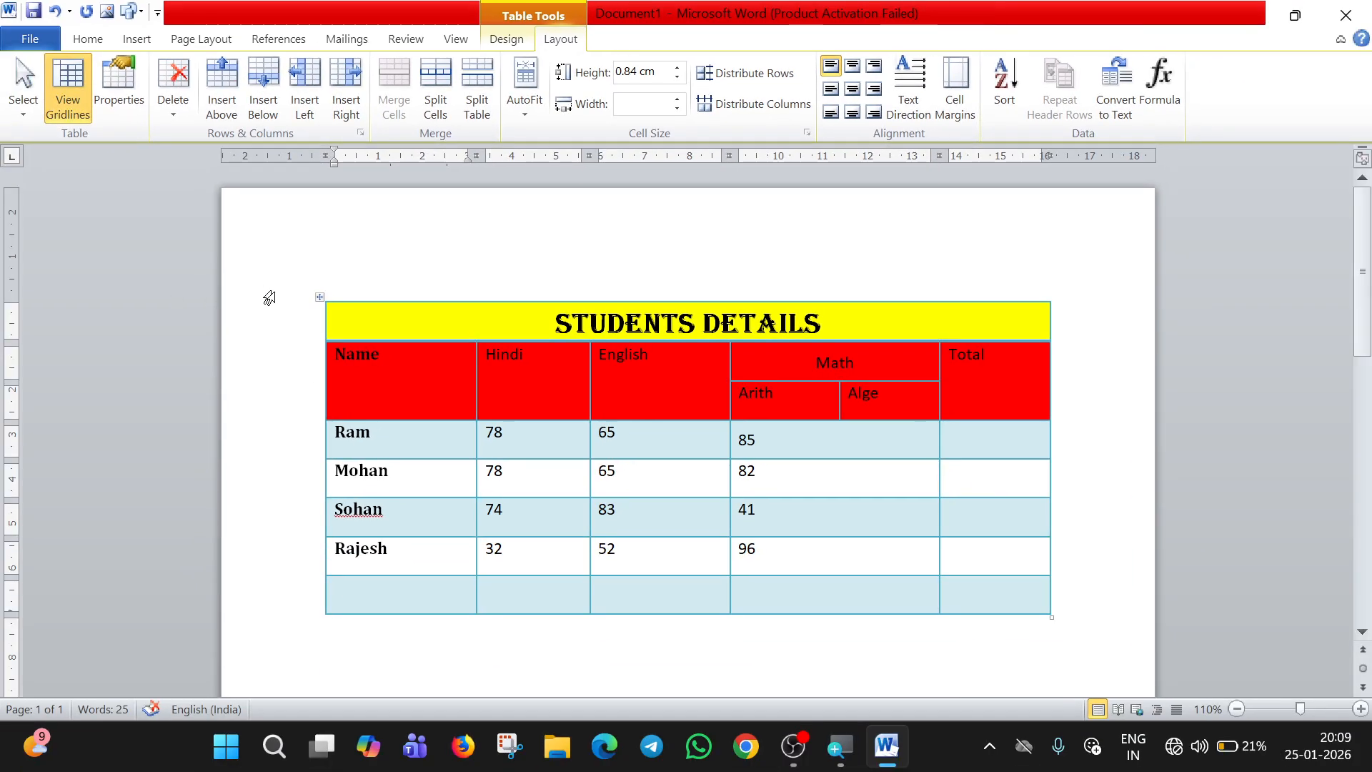
Set the top, bottom, left and right default cell margins of the whole table to 2 cm.
left_click(321, 296)
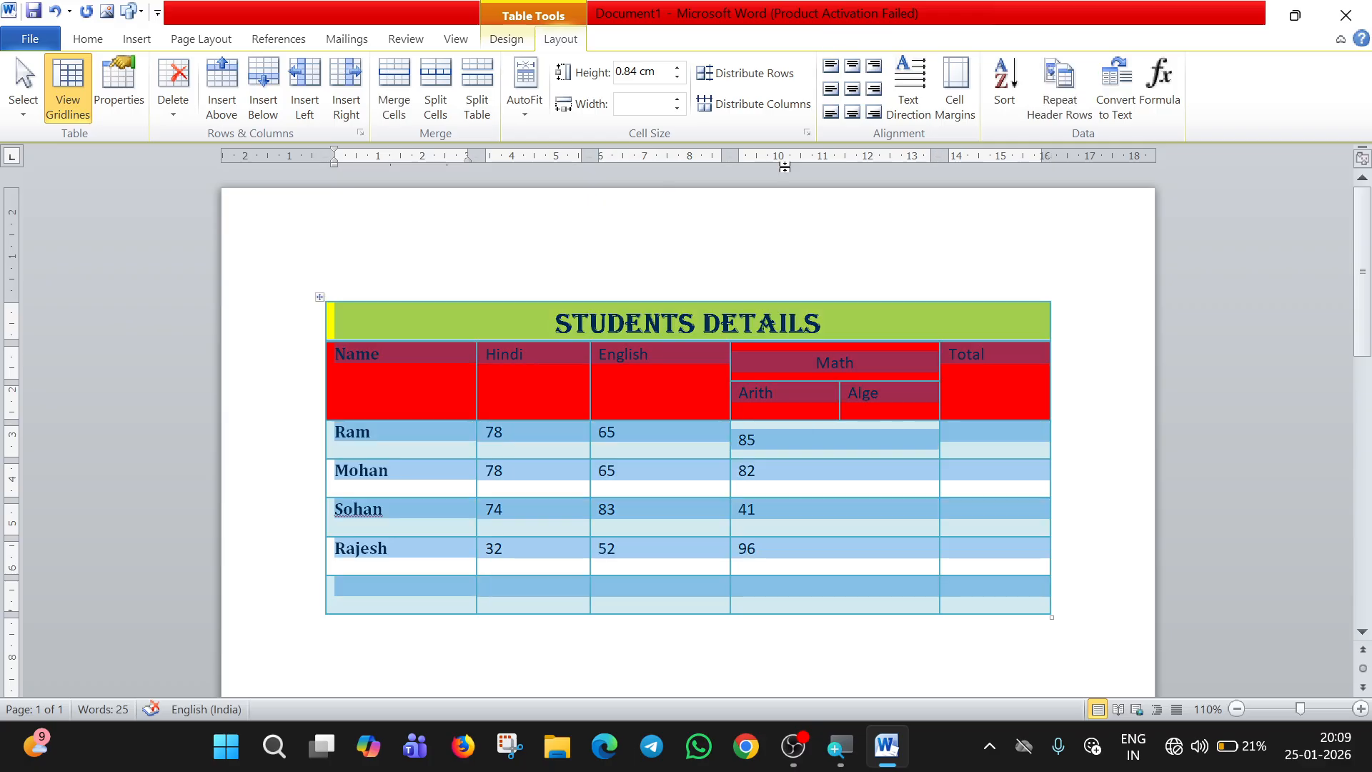
left_click(970, 101)
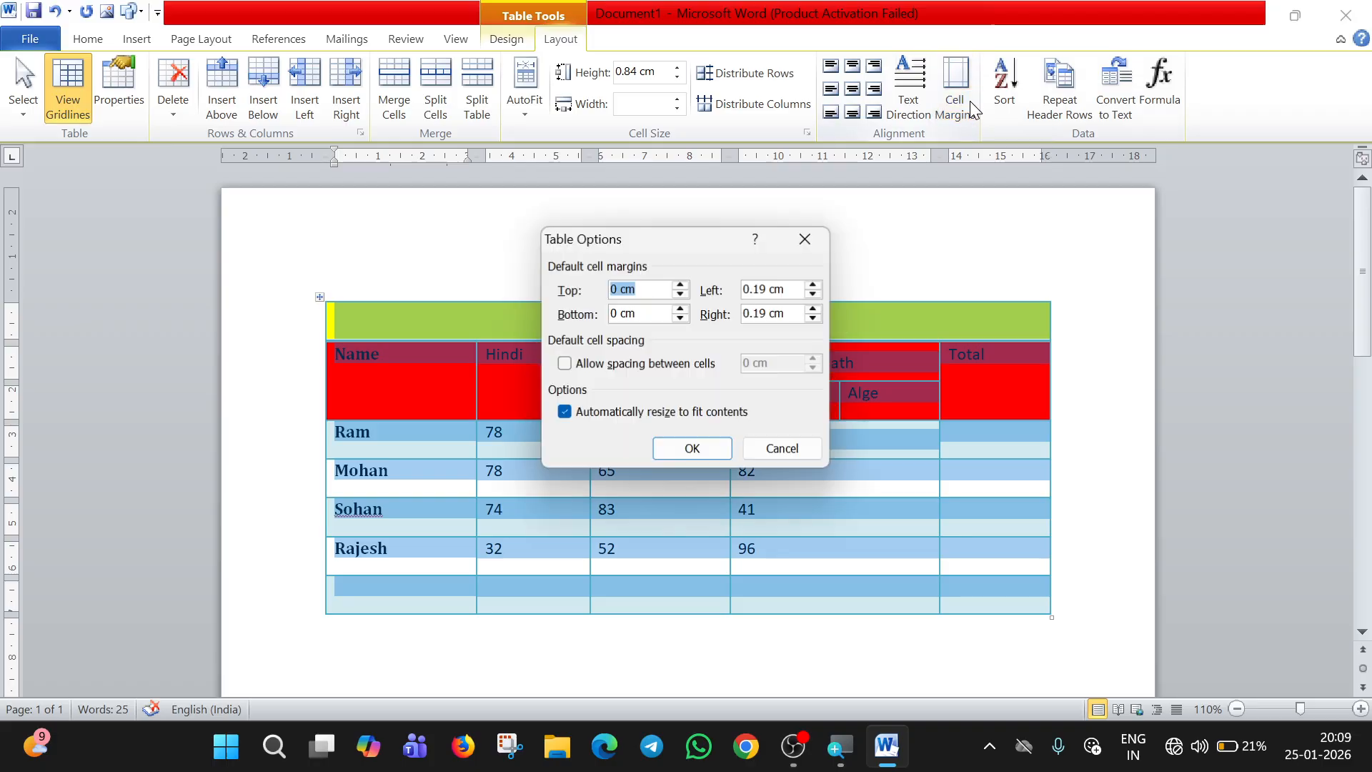
left_click_drag(698, 245, 1108, 54)
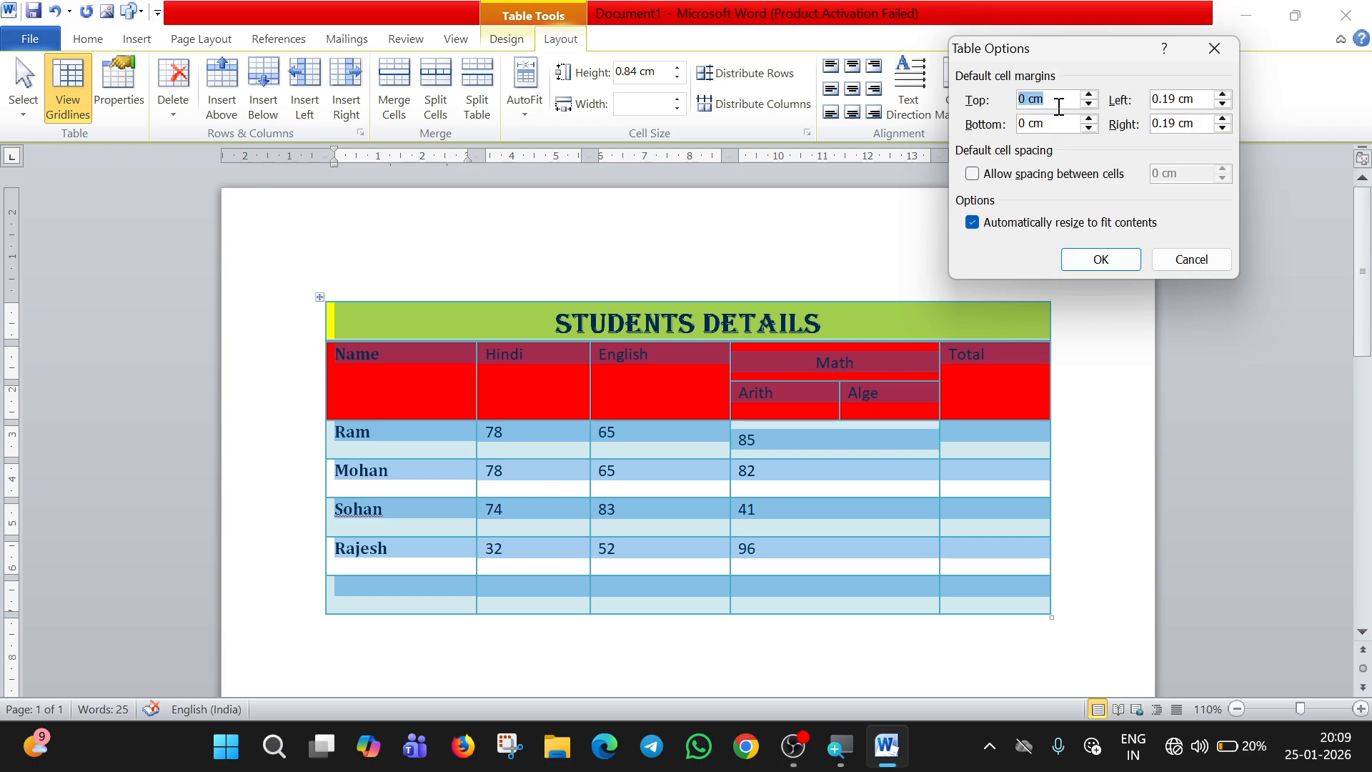
key("BackSpace")
type("2")
key("BackSpace")
key("BackSpace")
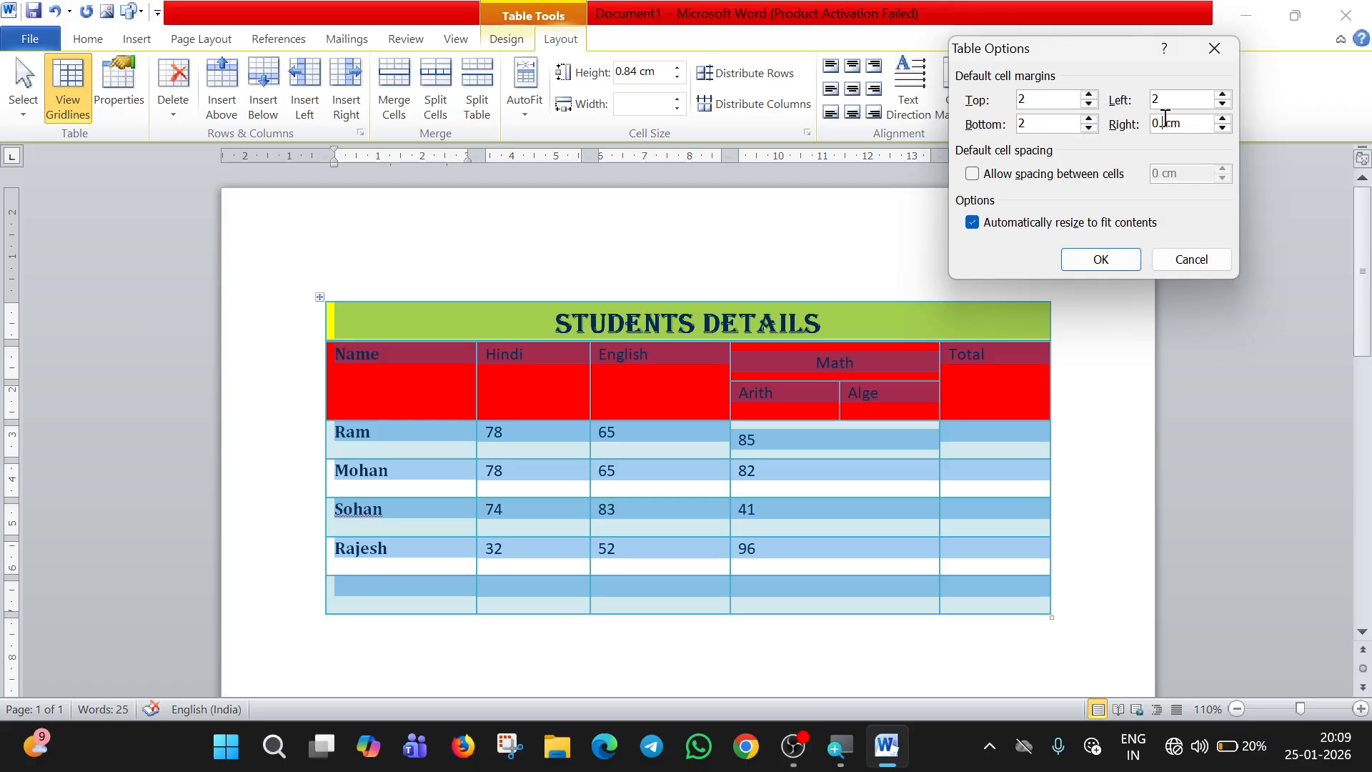
type("2")
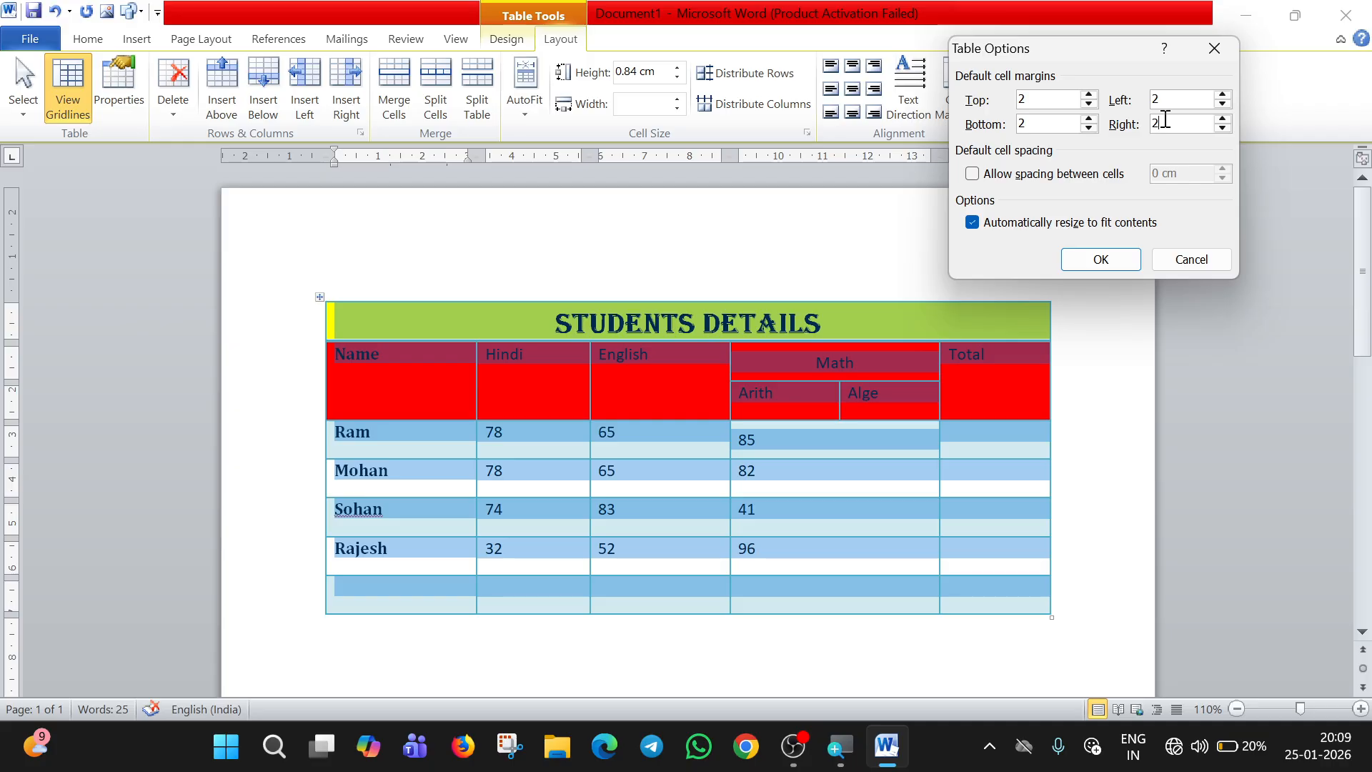
left_click(1108, 264)
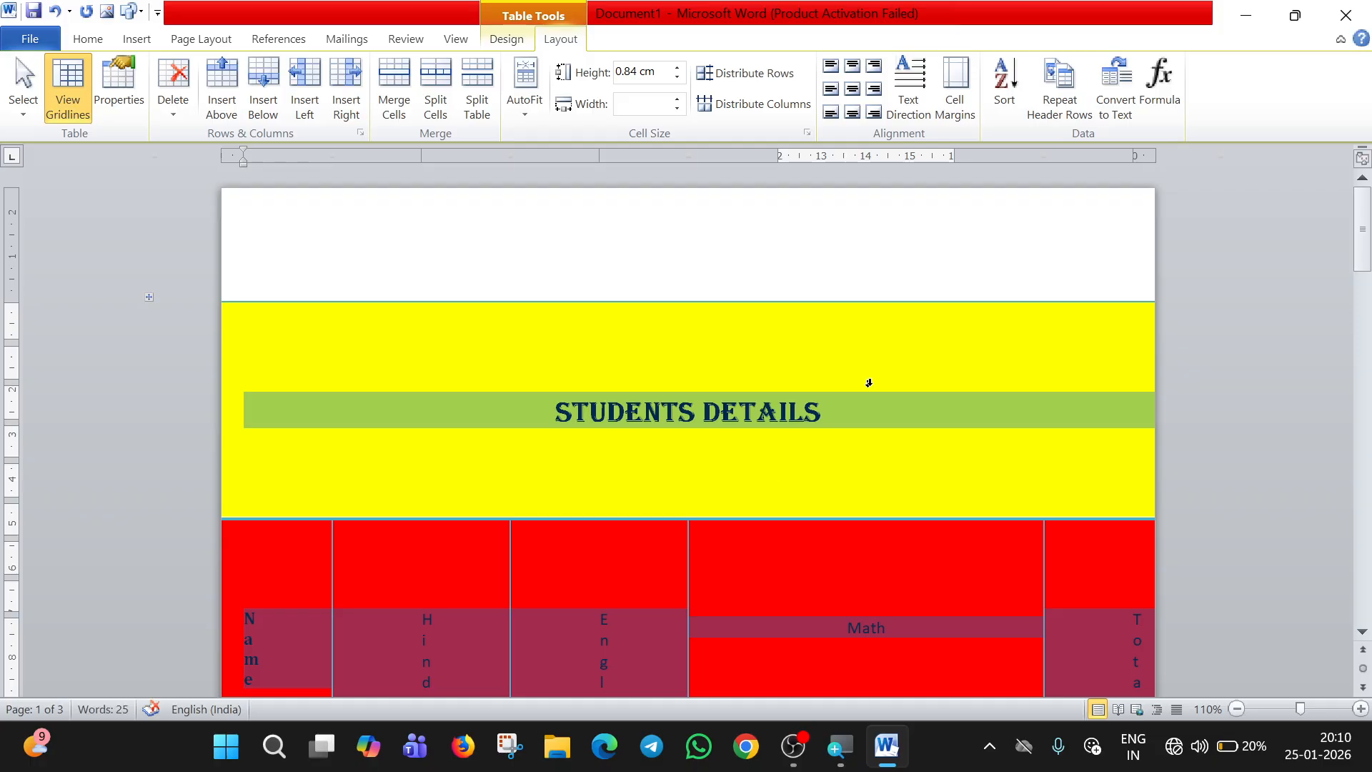
Look through the enlarged table and undo the cell margin change.
scroll(921, 250, "down", 5)
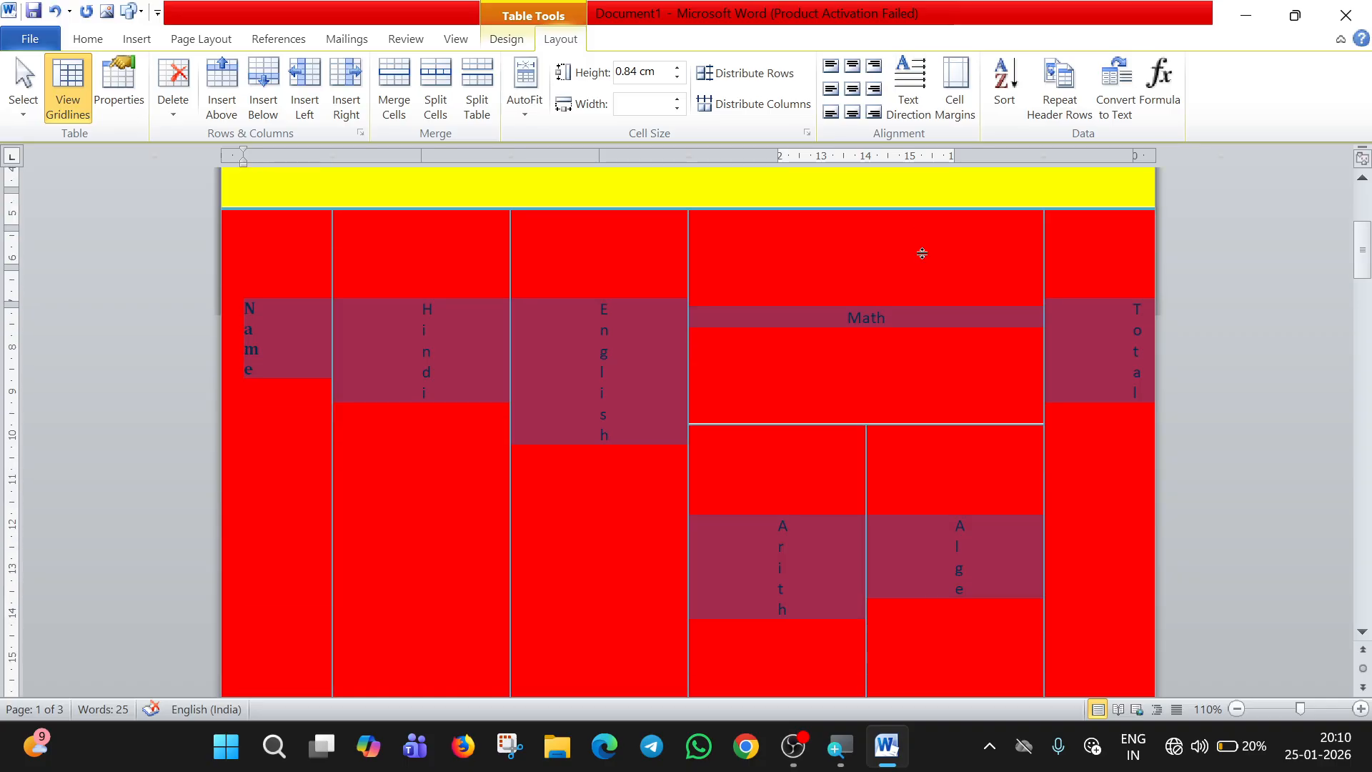
scroll(924, 254, "up", 2)
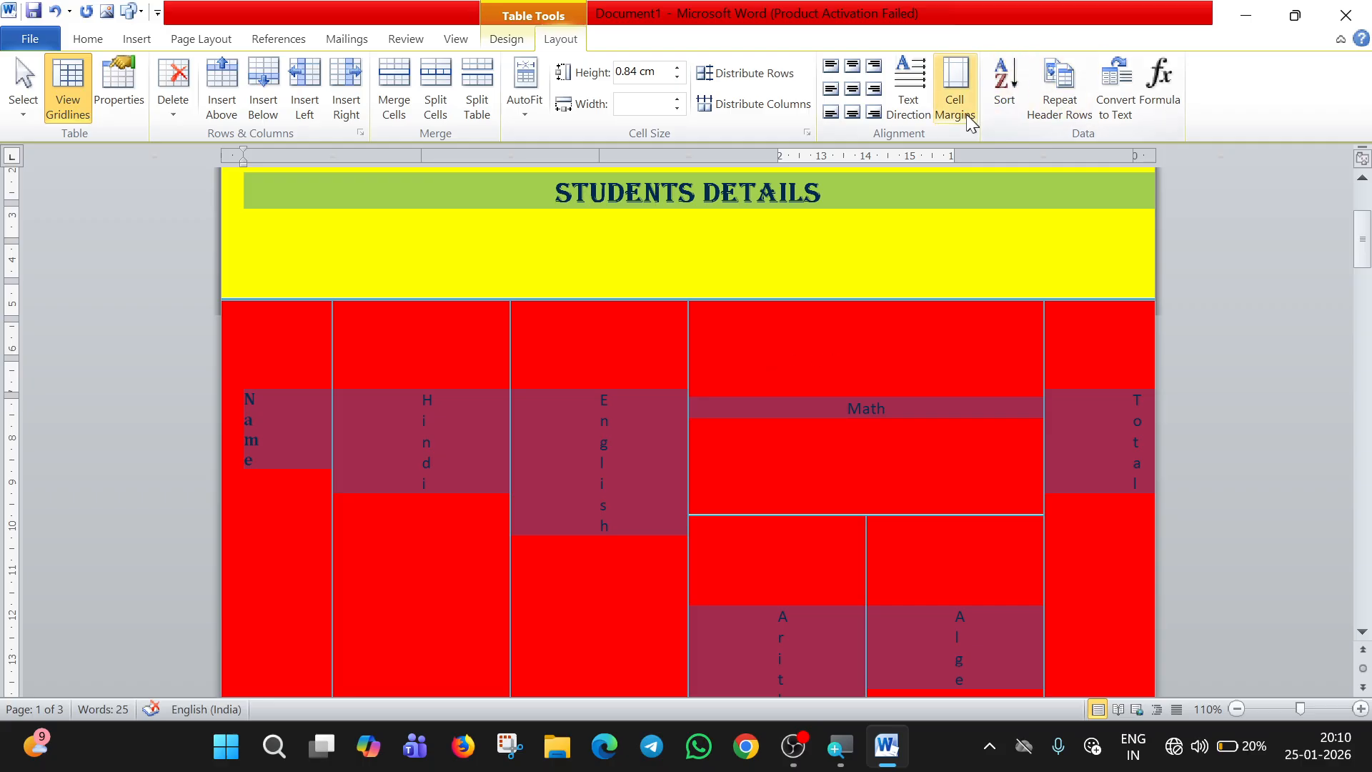
left_click(296, 426)
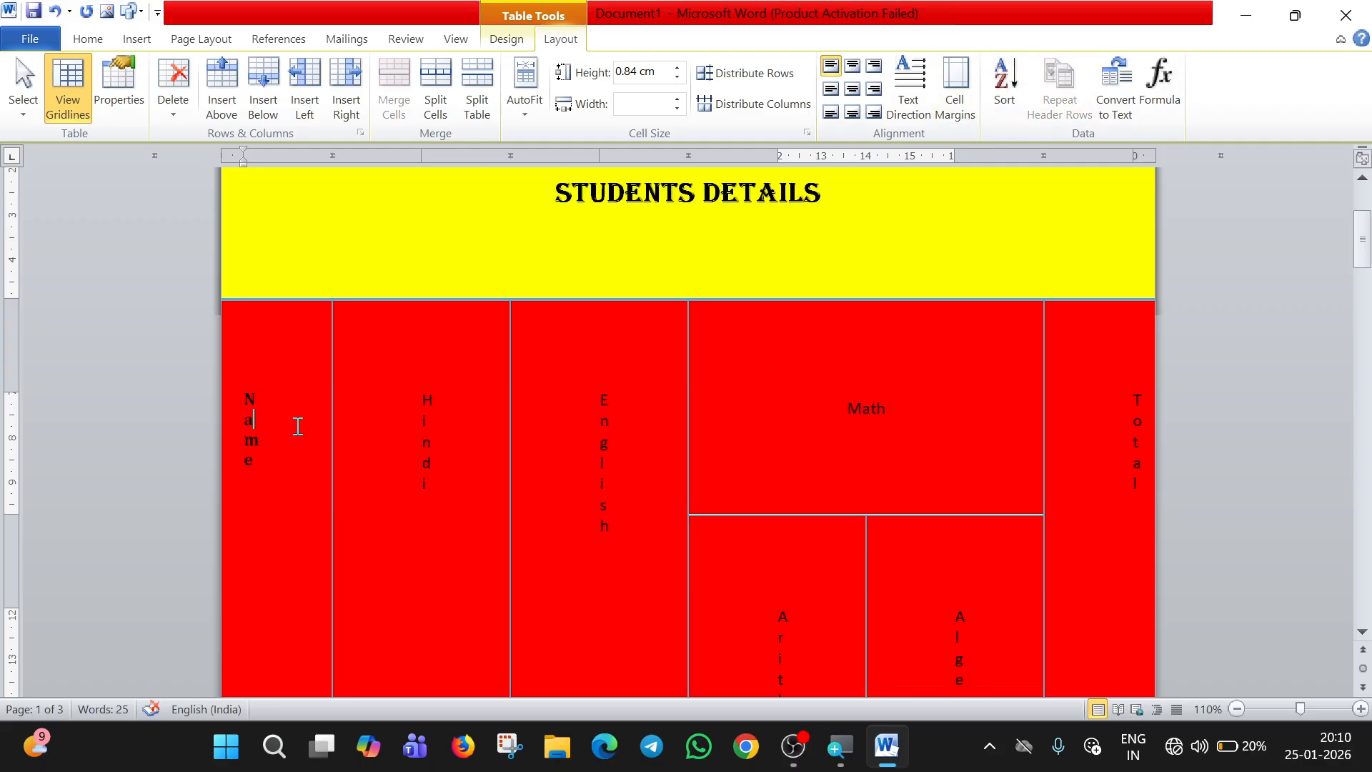
scroll(300, 486, "down", 8)
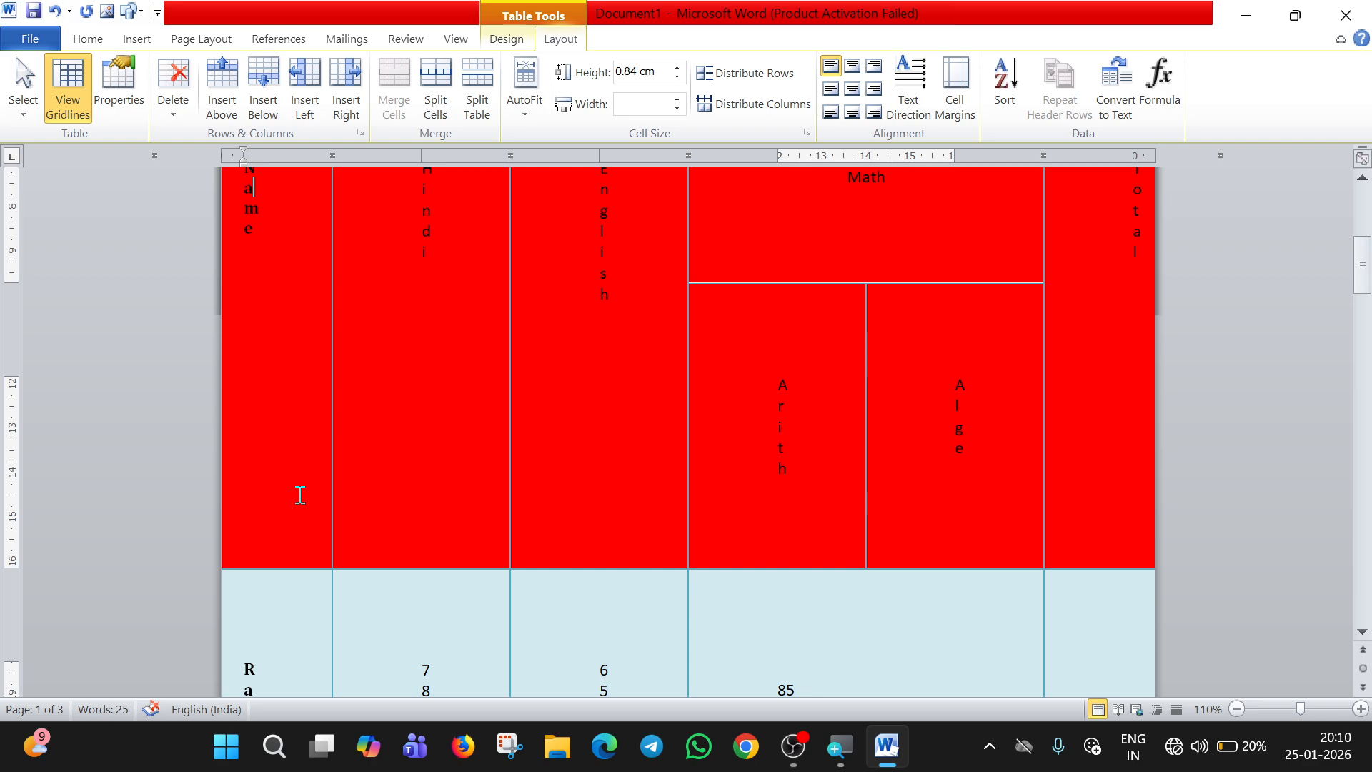
scroll(301, 494, "up", 10)
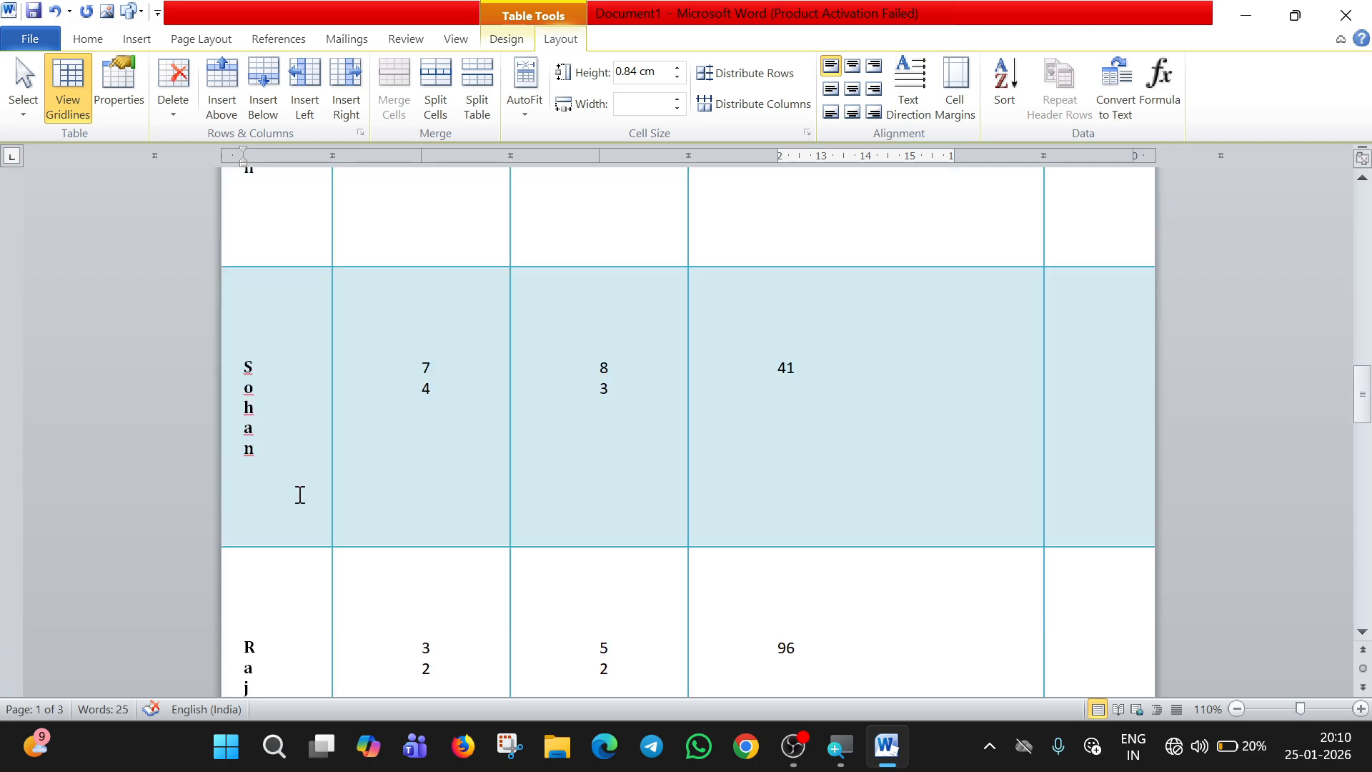
key("ctrl+z")
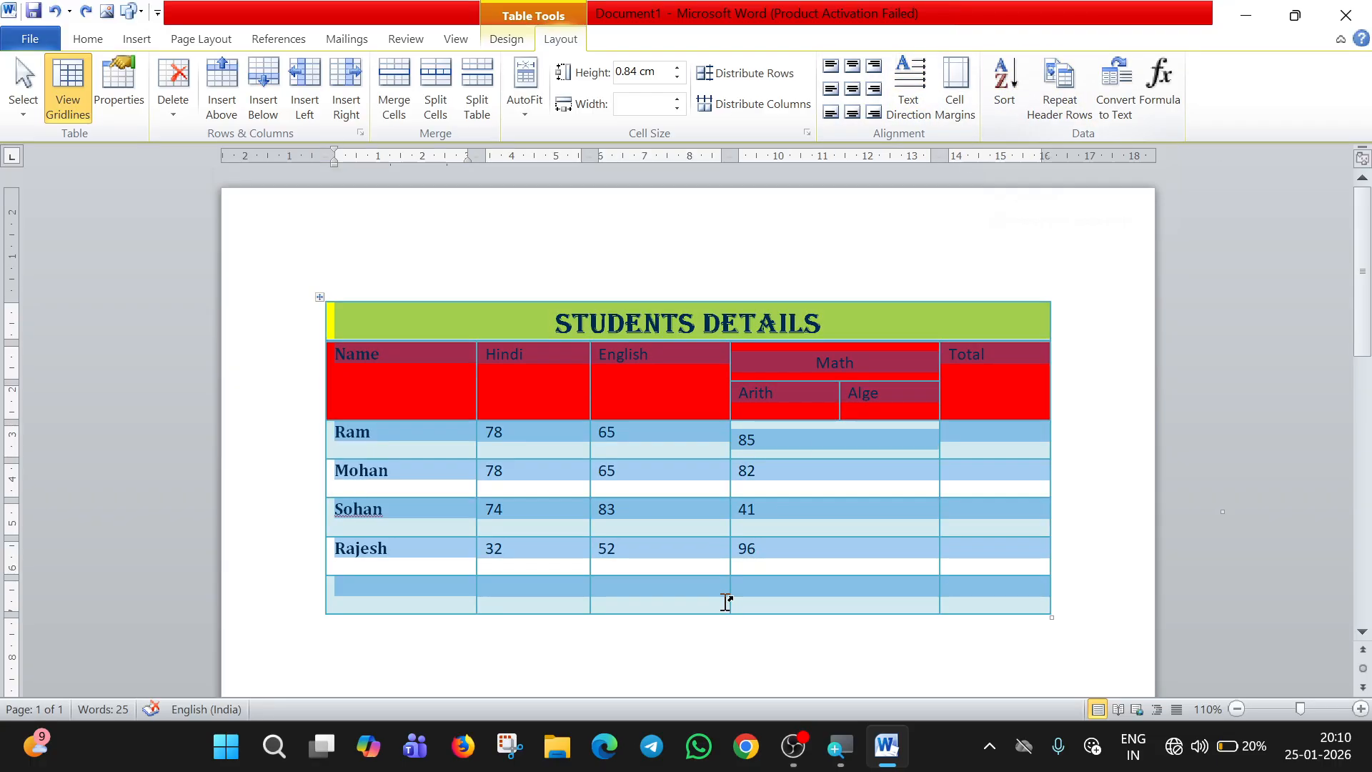
left_click(868, 462)
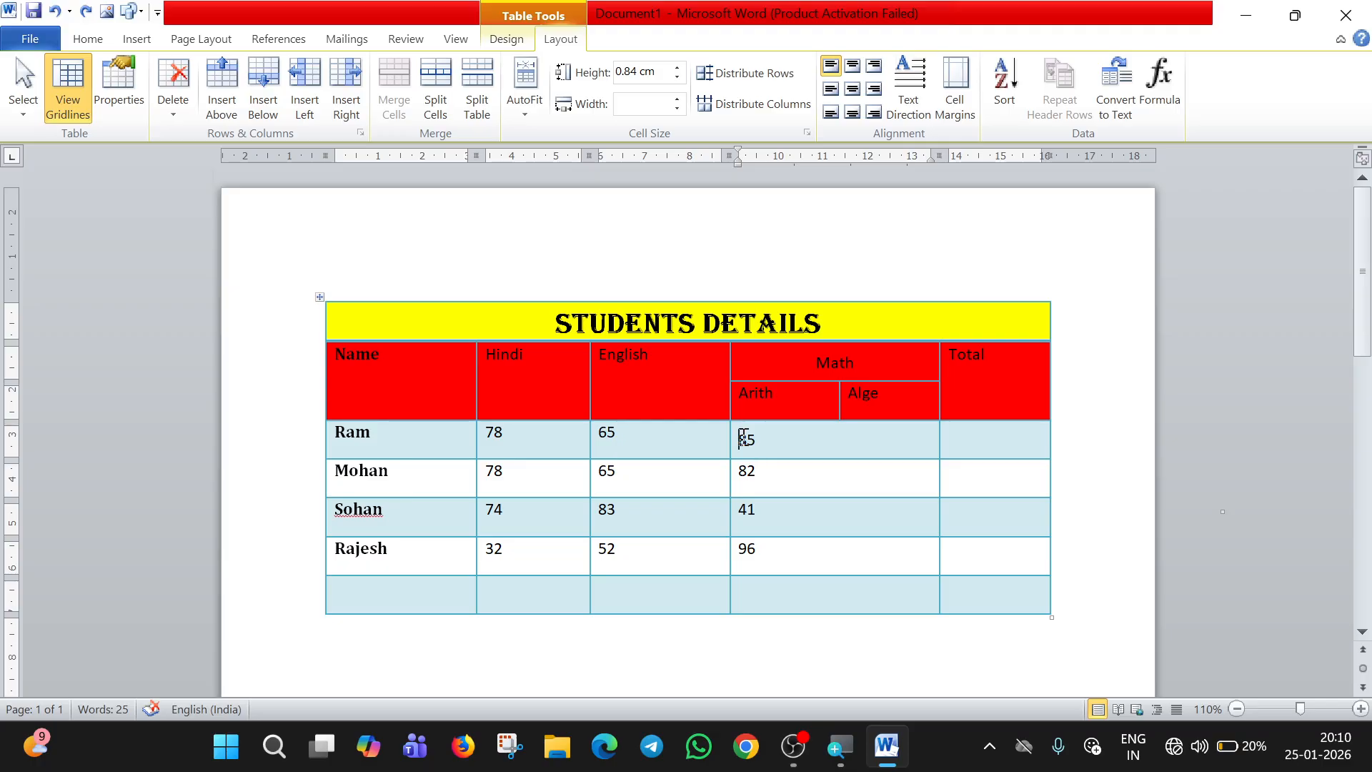
left_click_drag(743, 437, 761, 551)
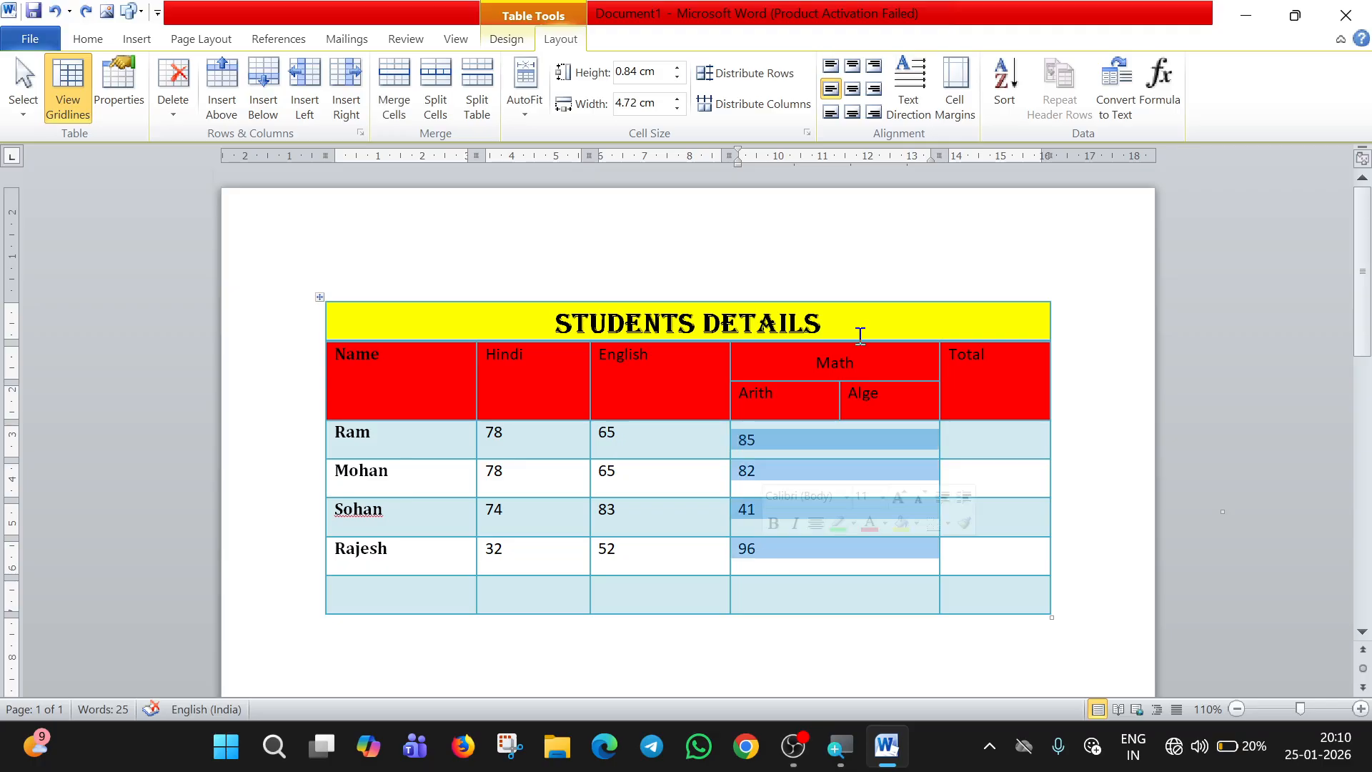
left_click(1018, 78)
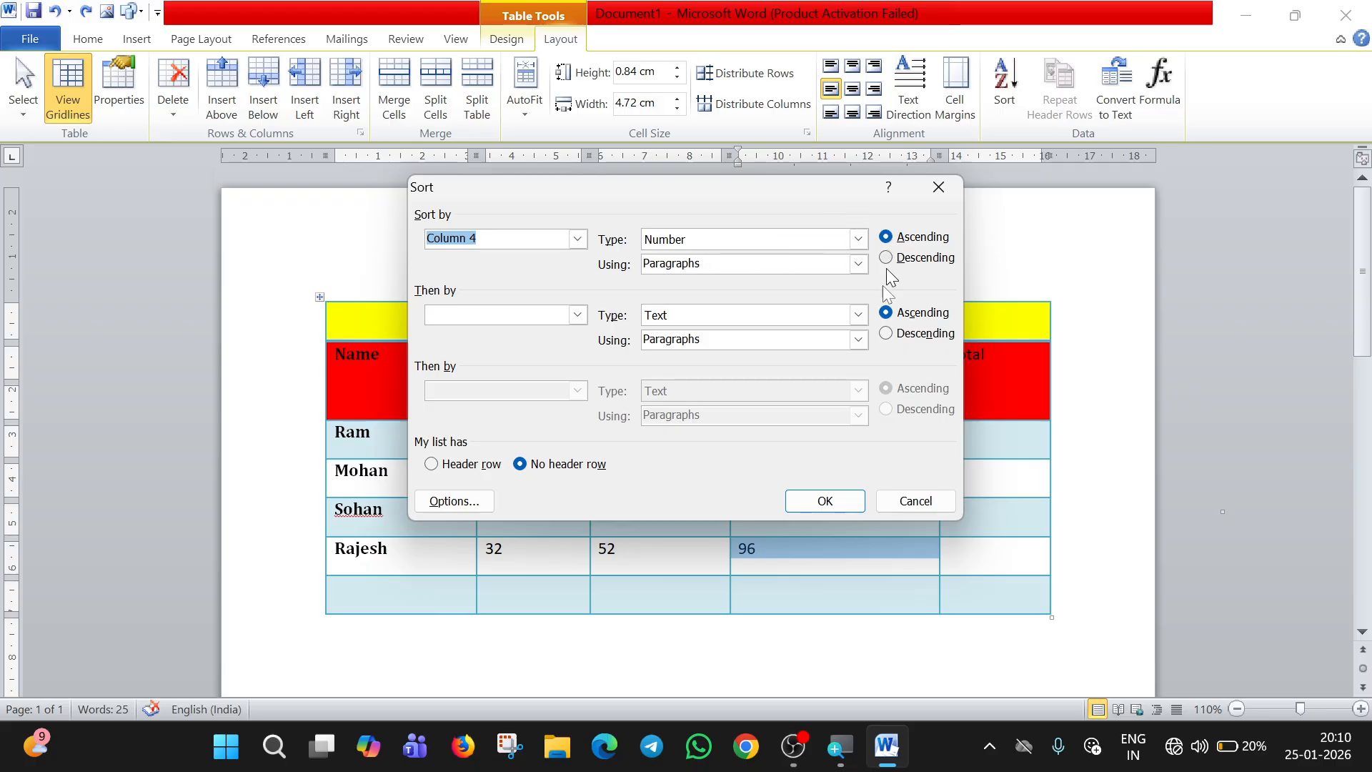
left_click(939, 188)
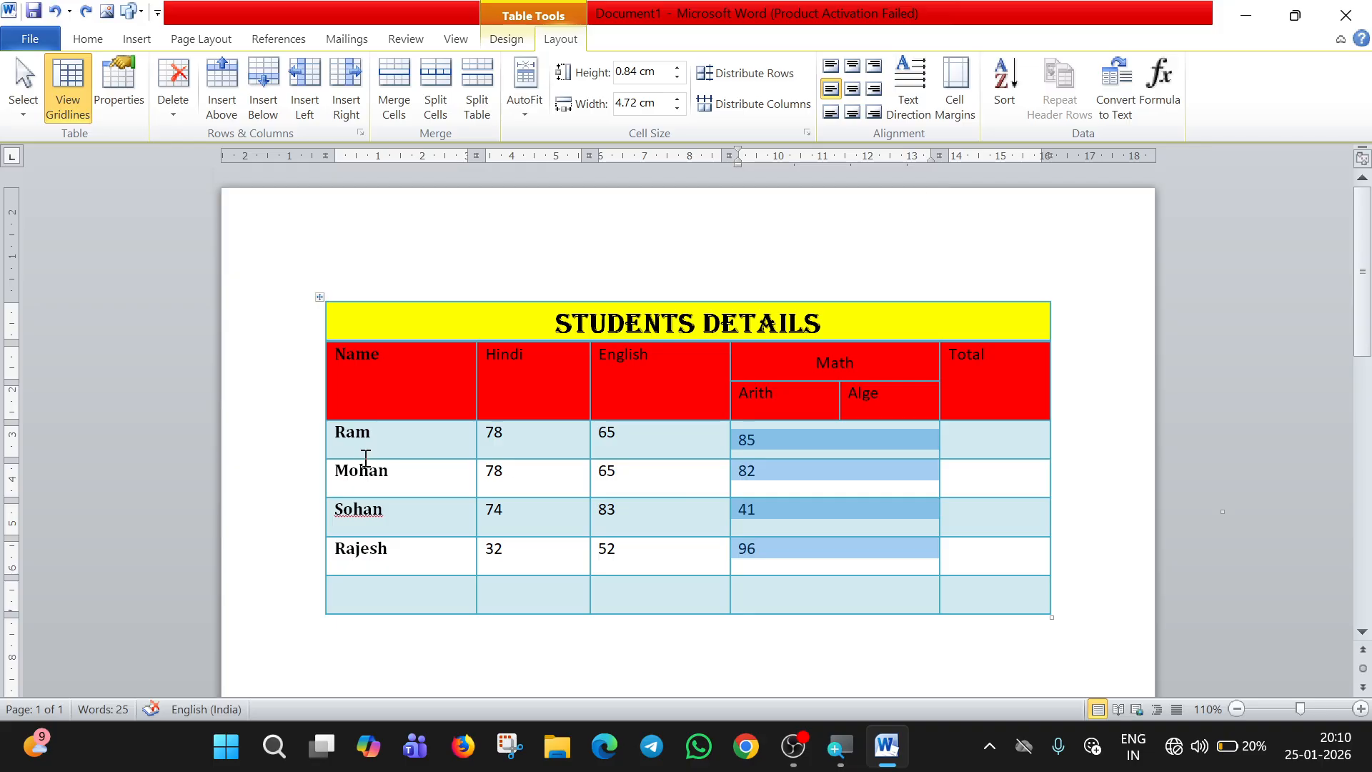
Sort the student rows together with the empty last row by Column 1 as ascending text, and undo the sort.
left_click_drag(339, 432, 413, 575)
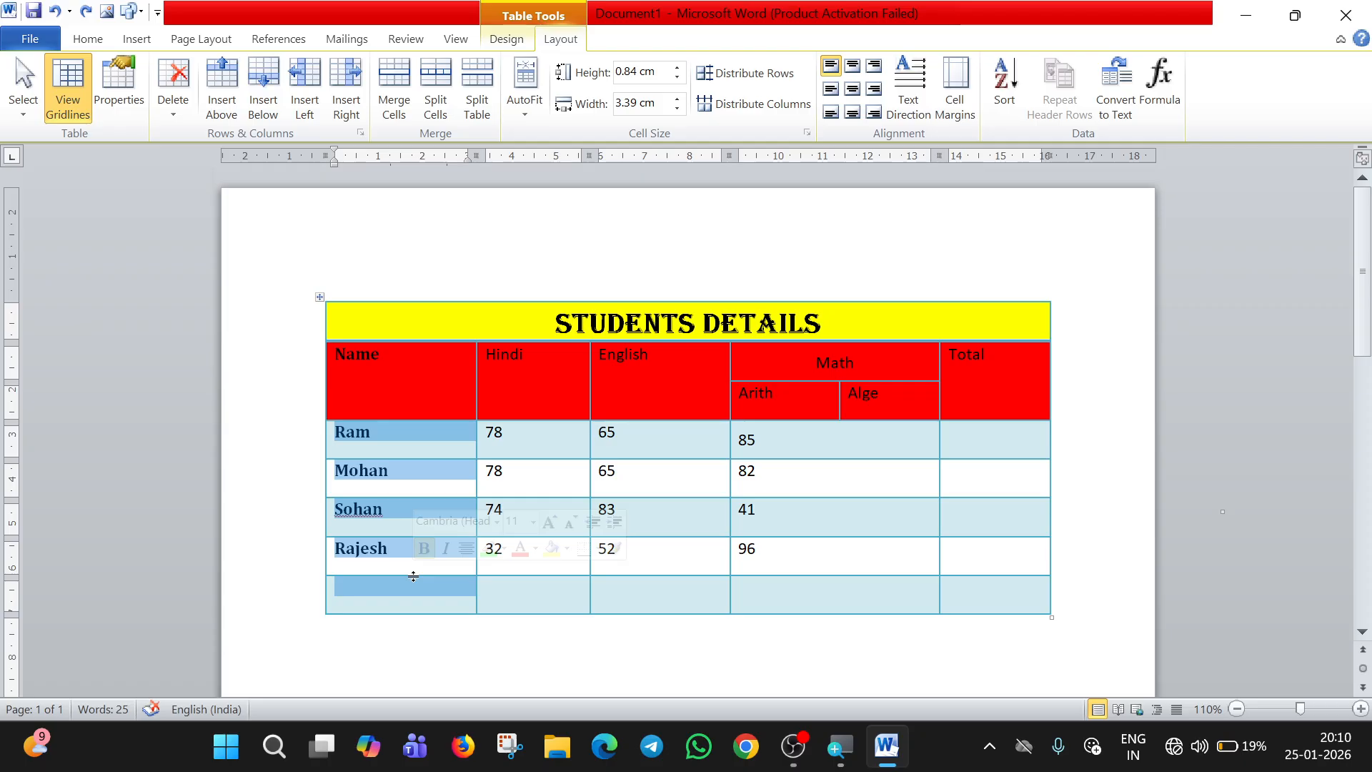
left_click(995, 100)
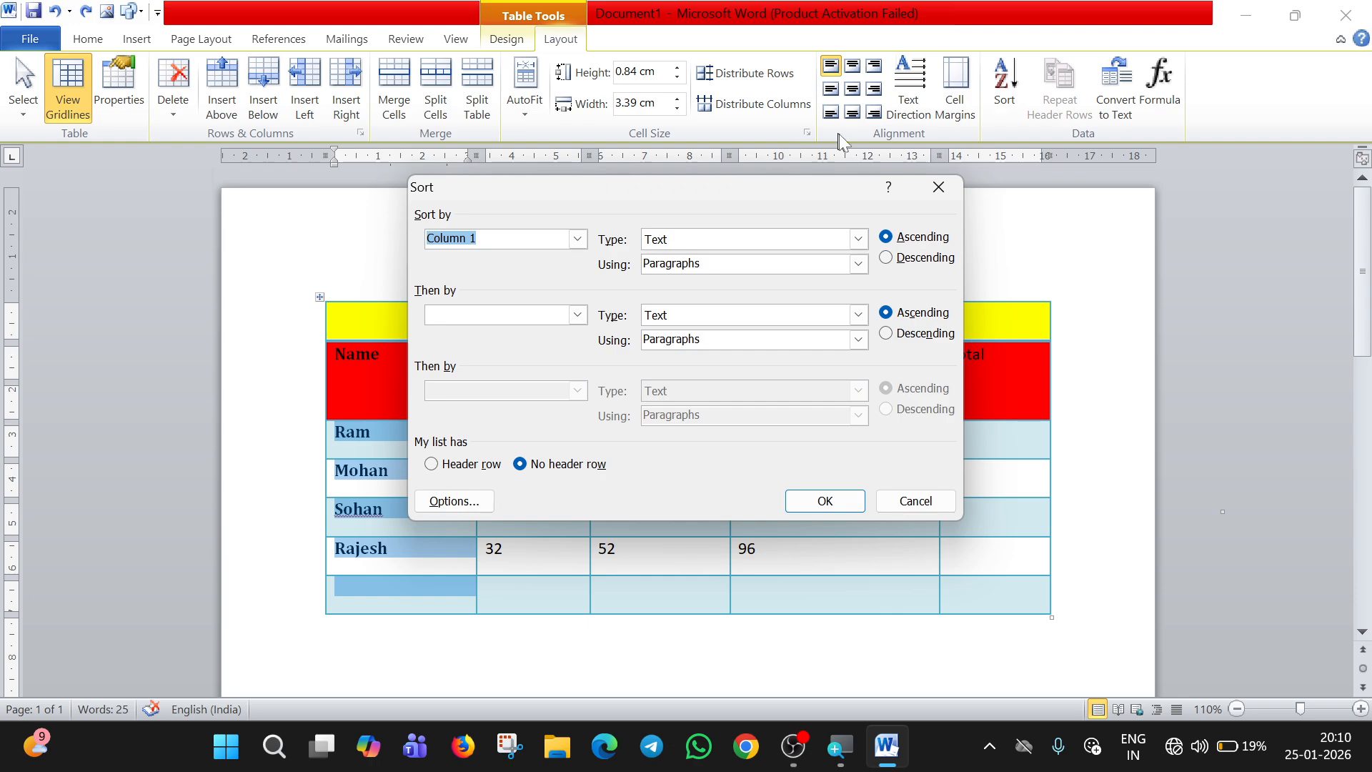
left_click(841, 501)
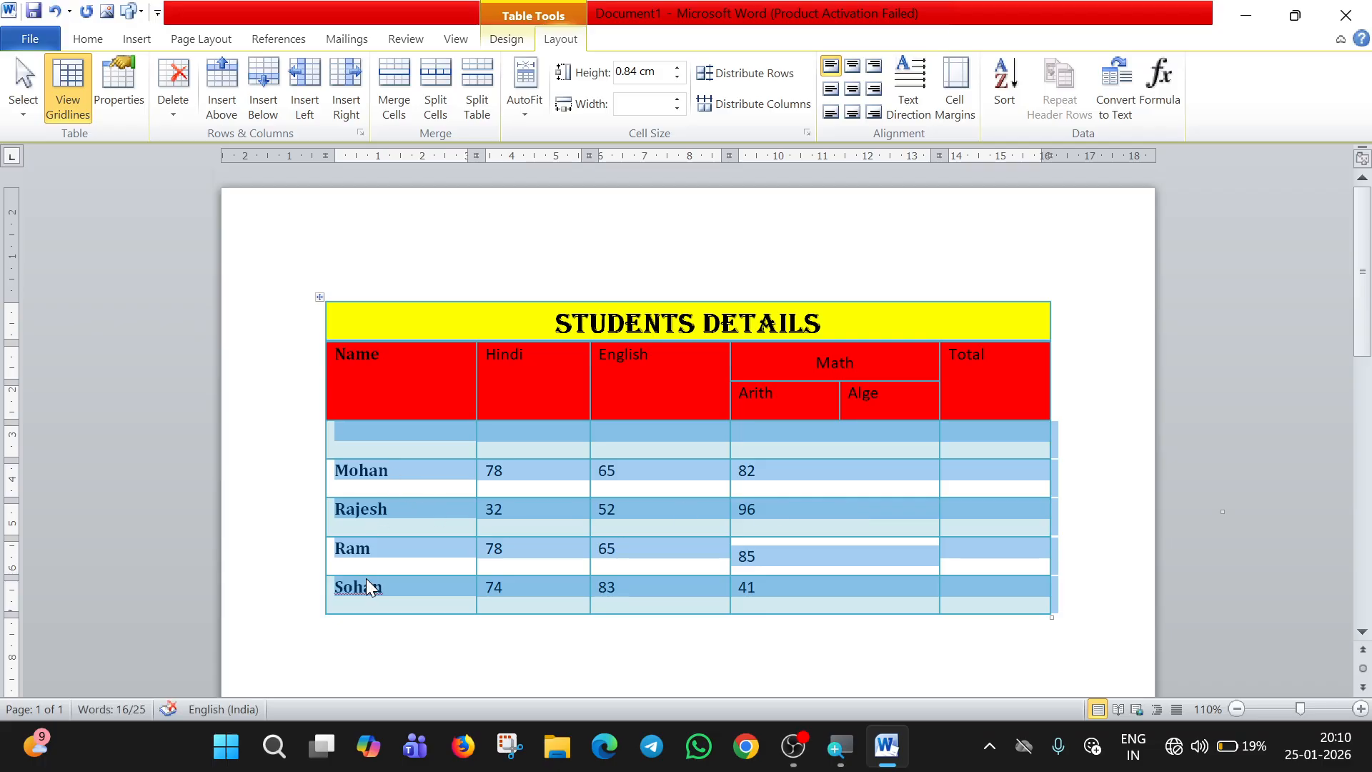
key("ctrl+z")
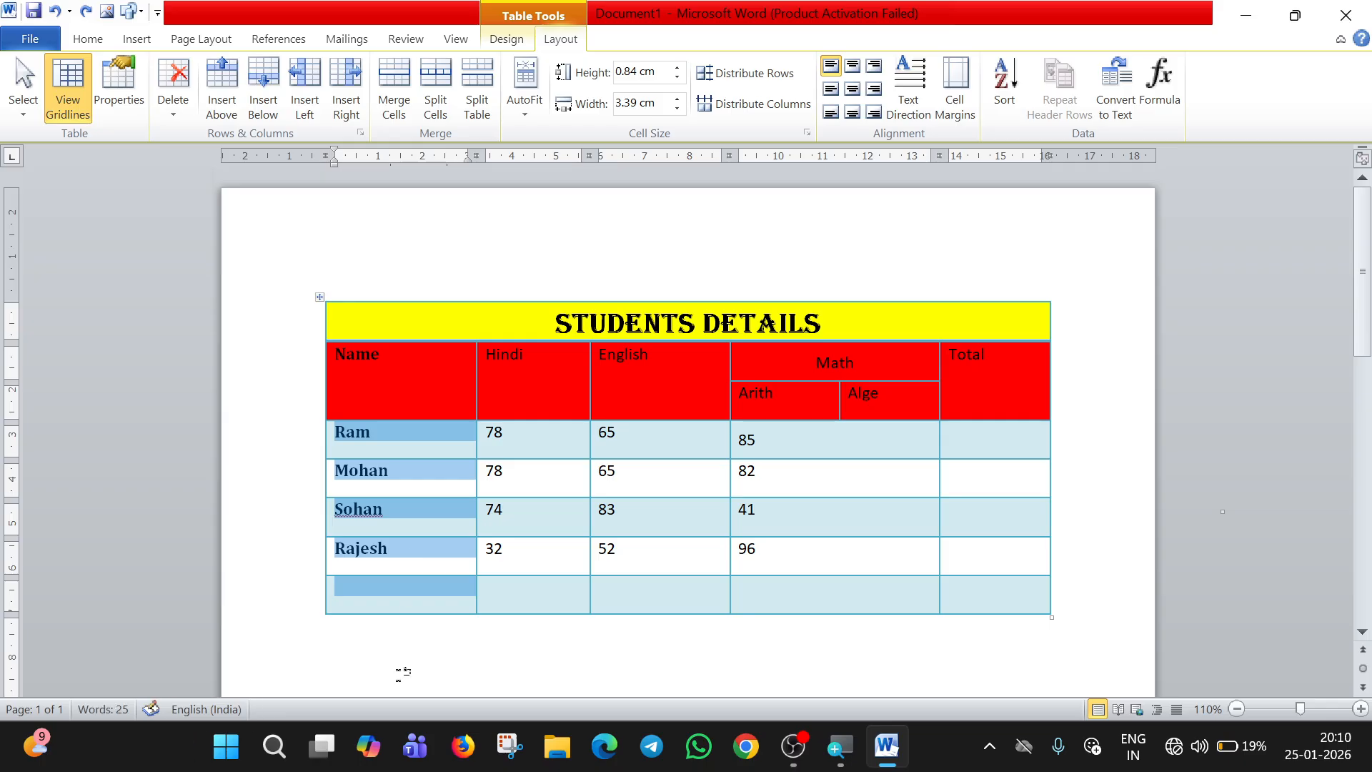
left_click(418, 609)
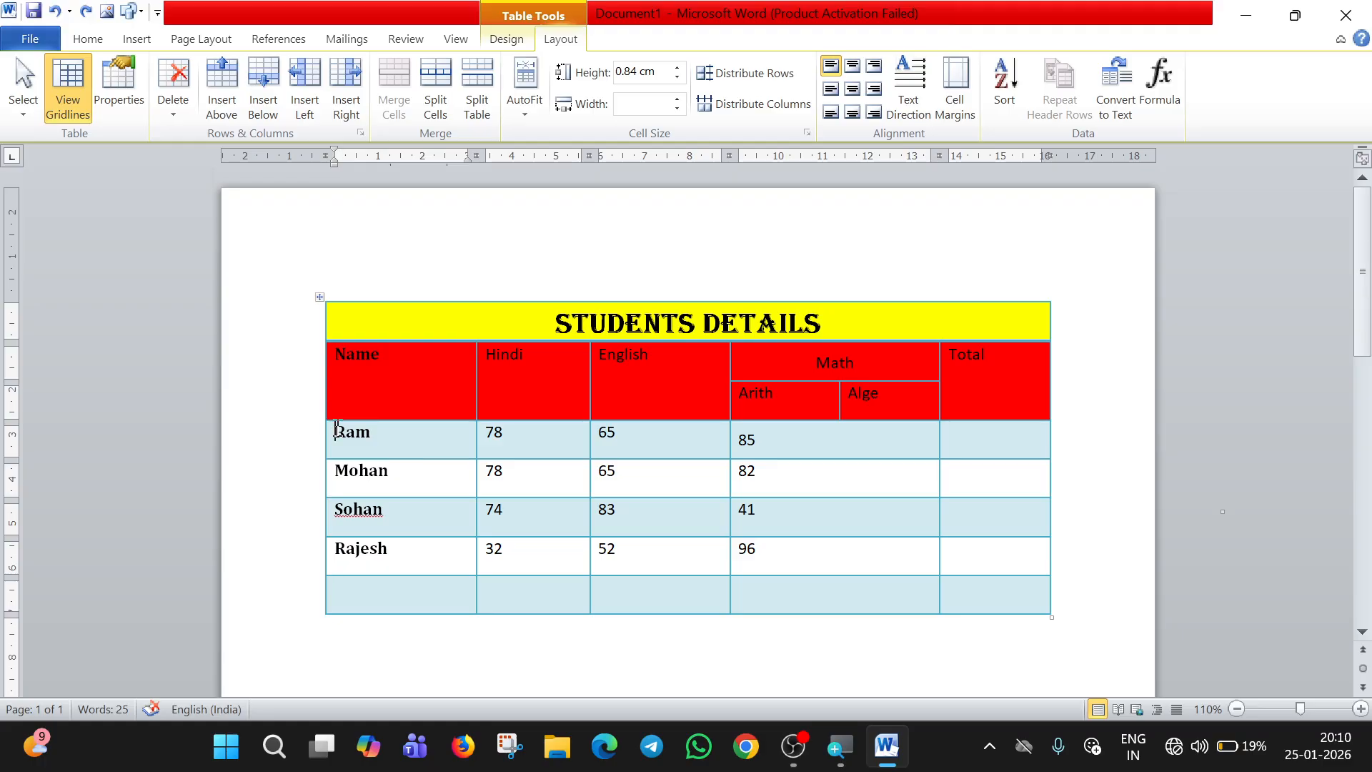
Delete the empty last row of the table.
left_click_drag(336, 428, 398, 523)
left_click(403, 571)
left_click(167, 114)
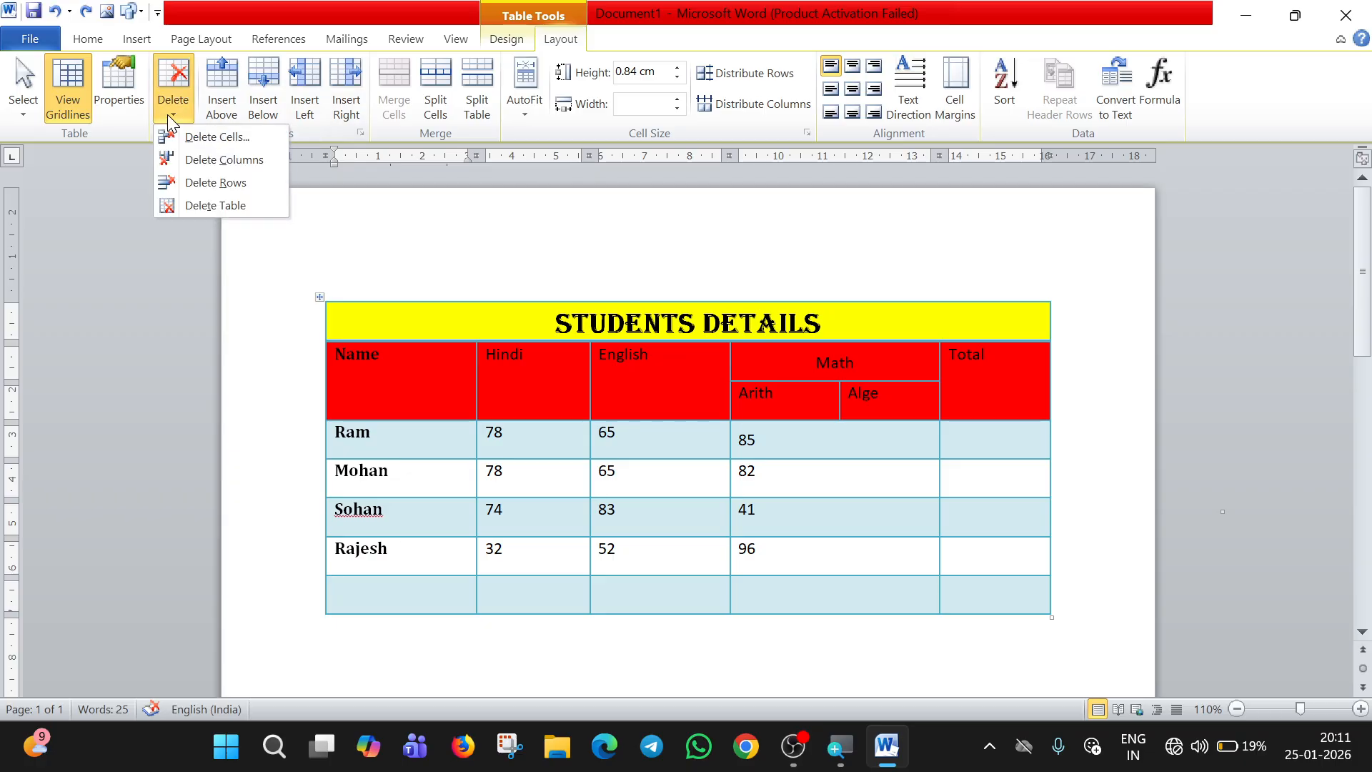
left_click(213, 181)
Sort the four student rows by Column 1 as text in ascending order, with no header row.
left_click_drag(371, 431, 424, 551)
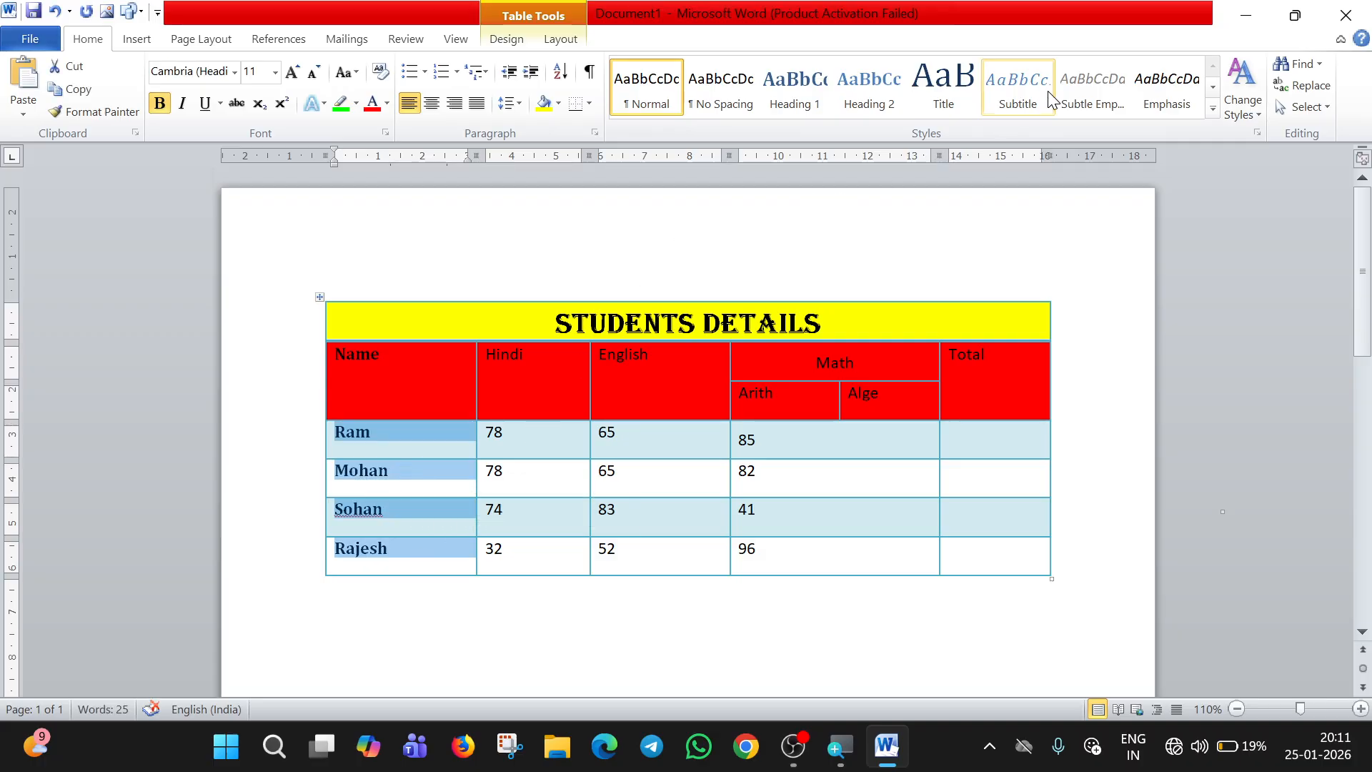
left_click(572, 40)
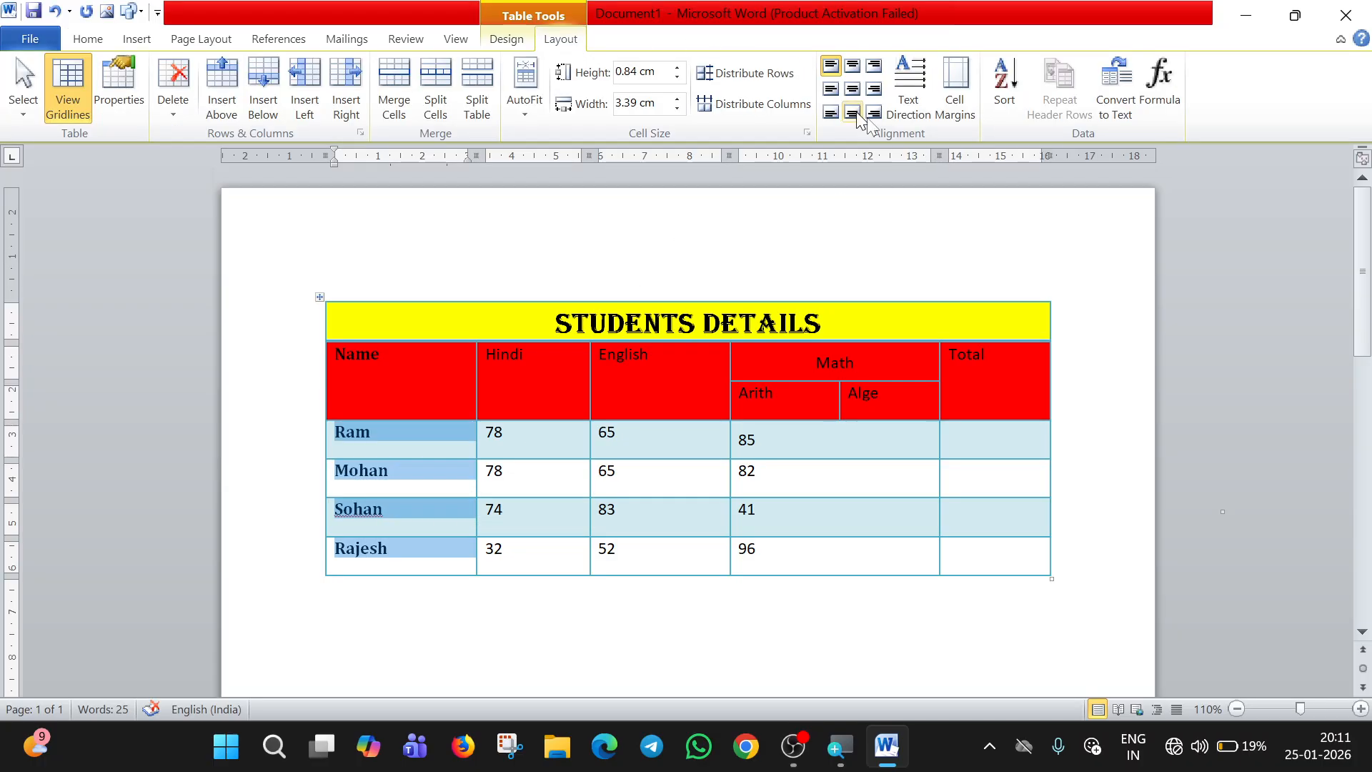
left_click(1002, 84)
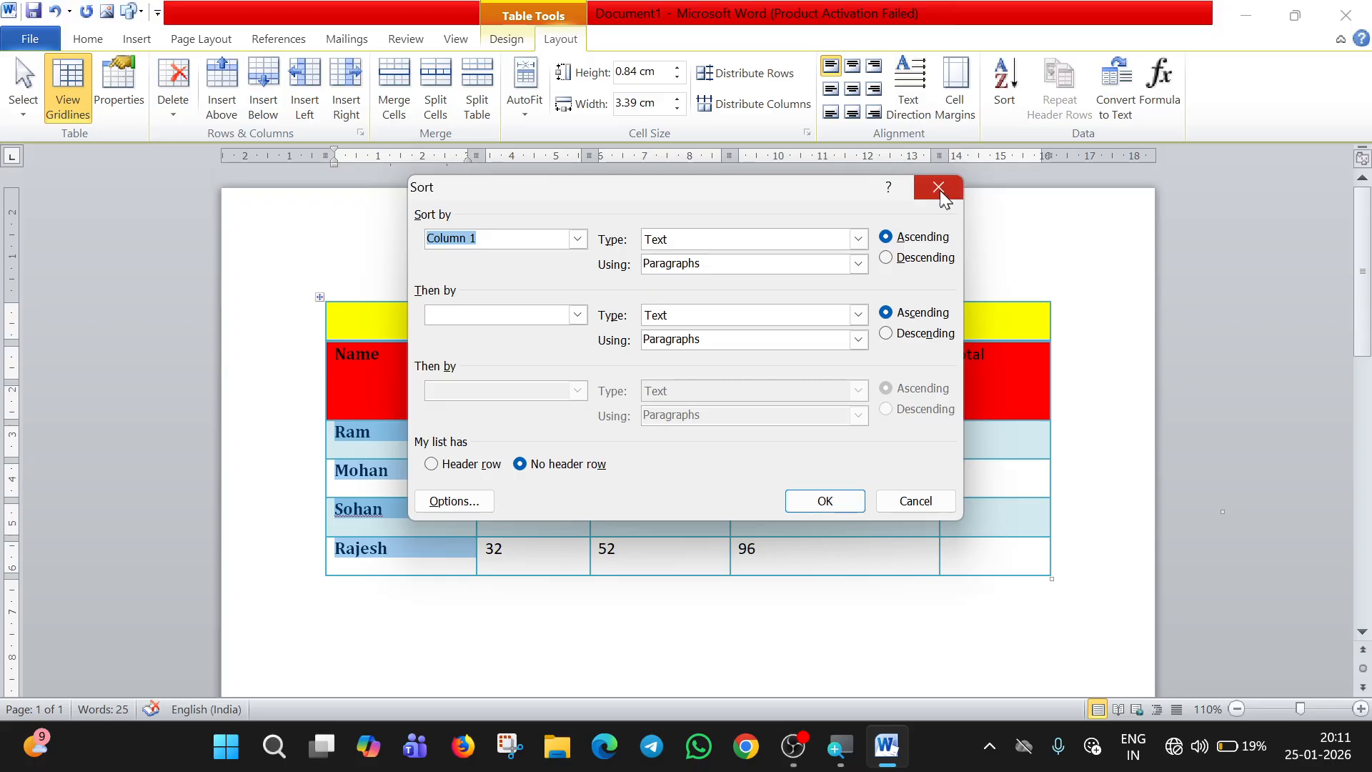
left_click(807, 507)
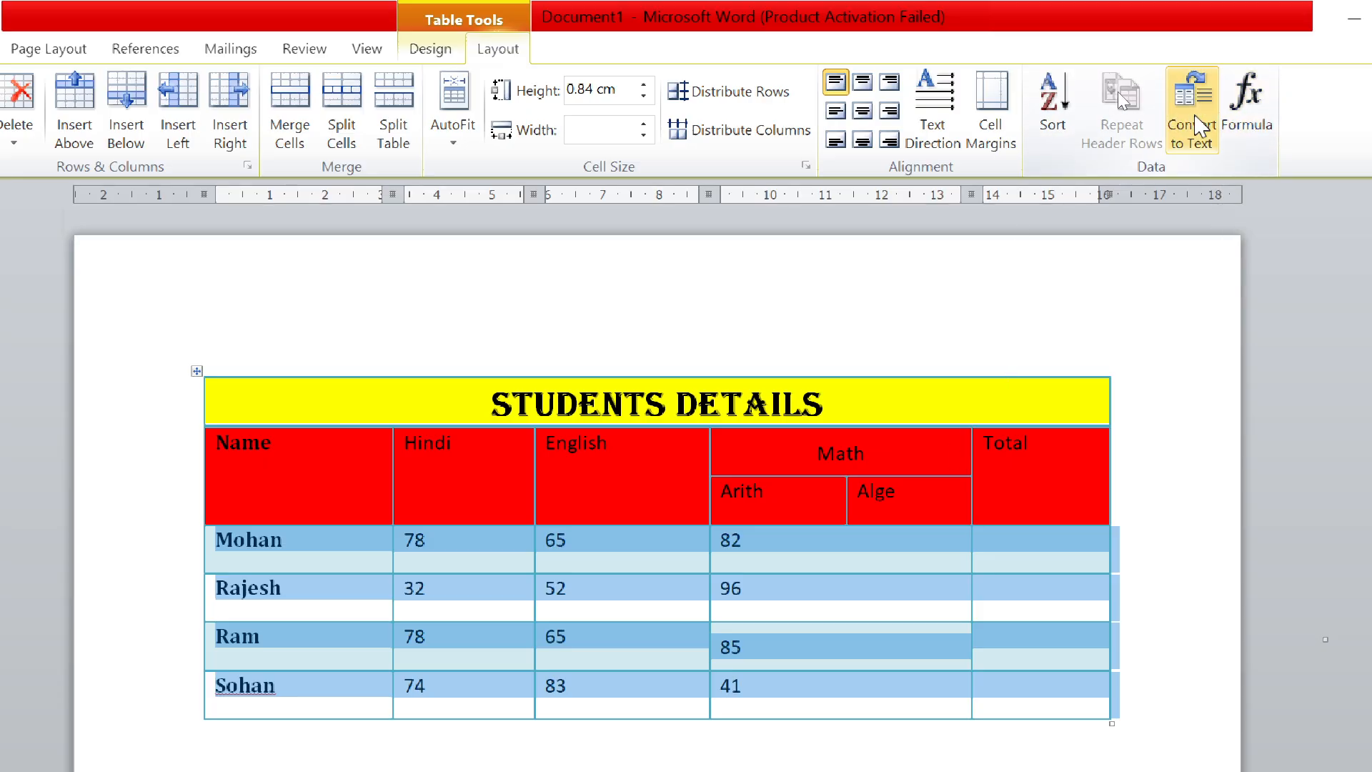
Look at the separator options for converting the whole table to text, without converting it.
left_click(196, 372)
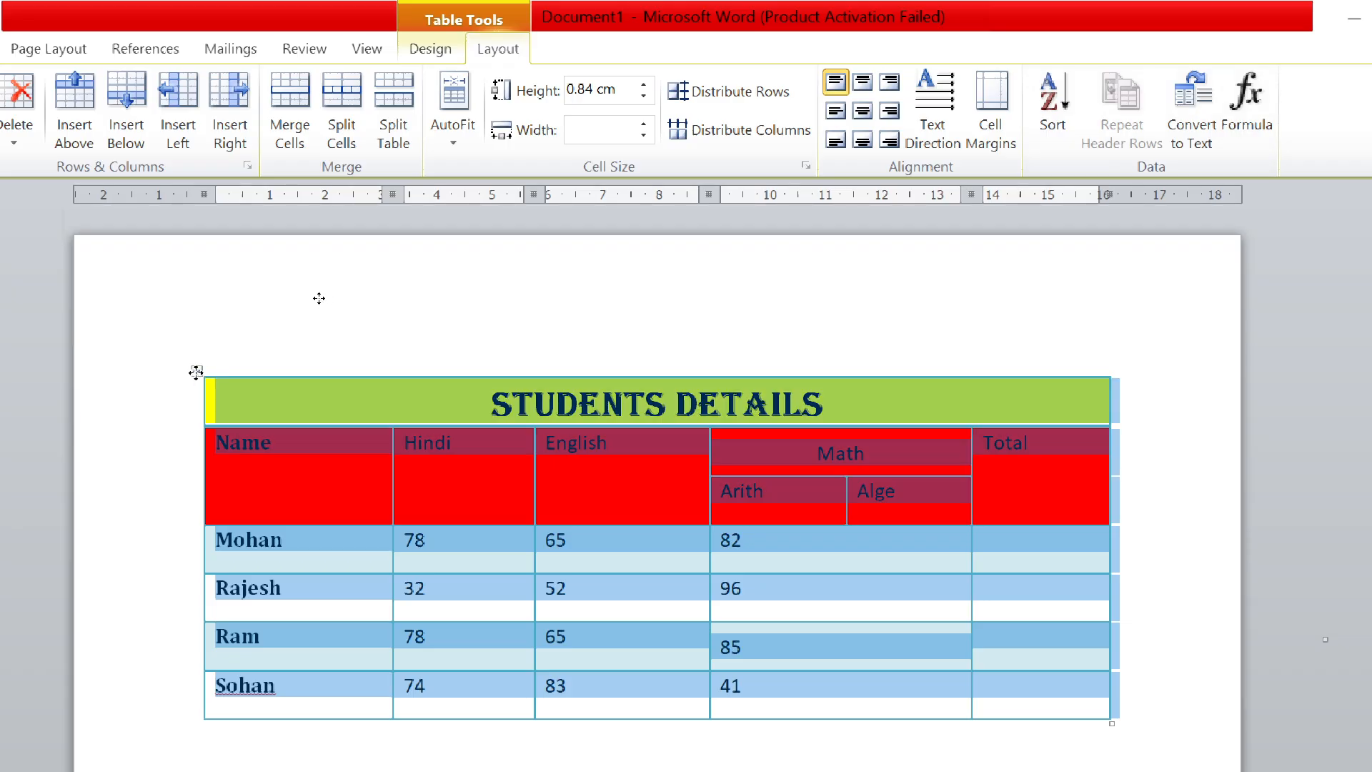
left_click(1205, 145)
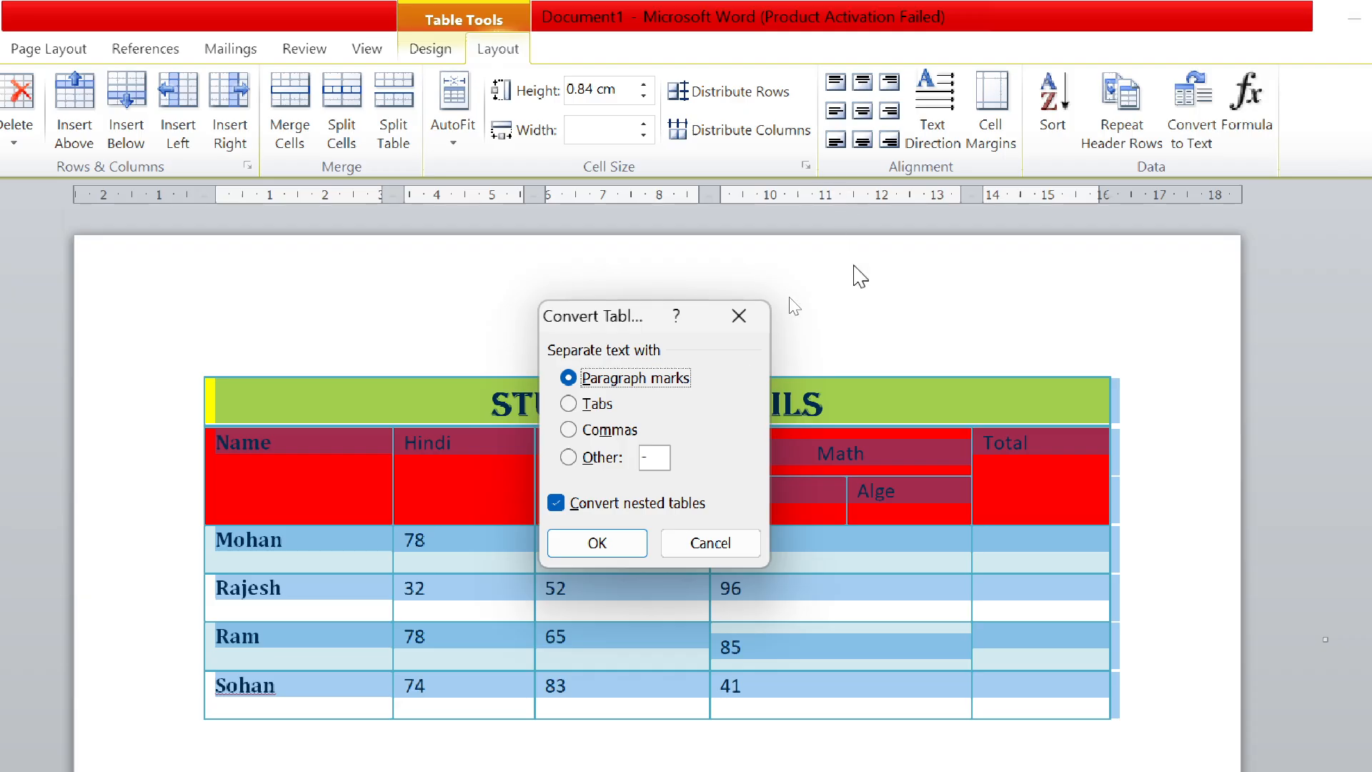
left_click(739, 315)
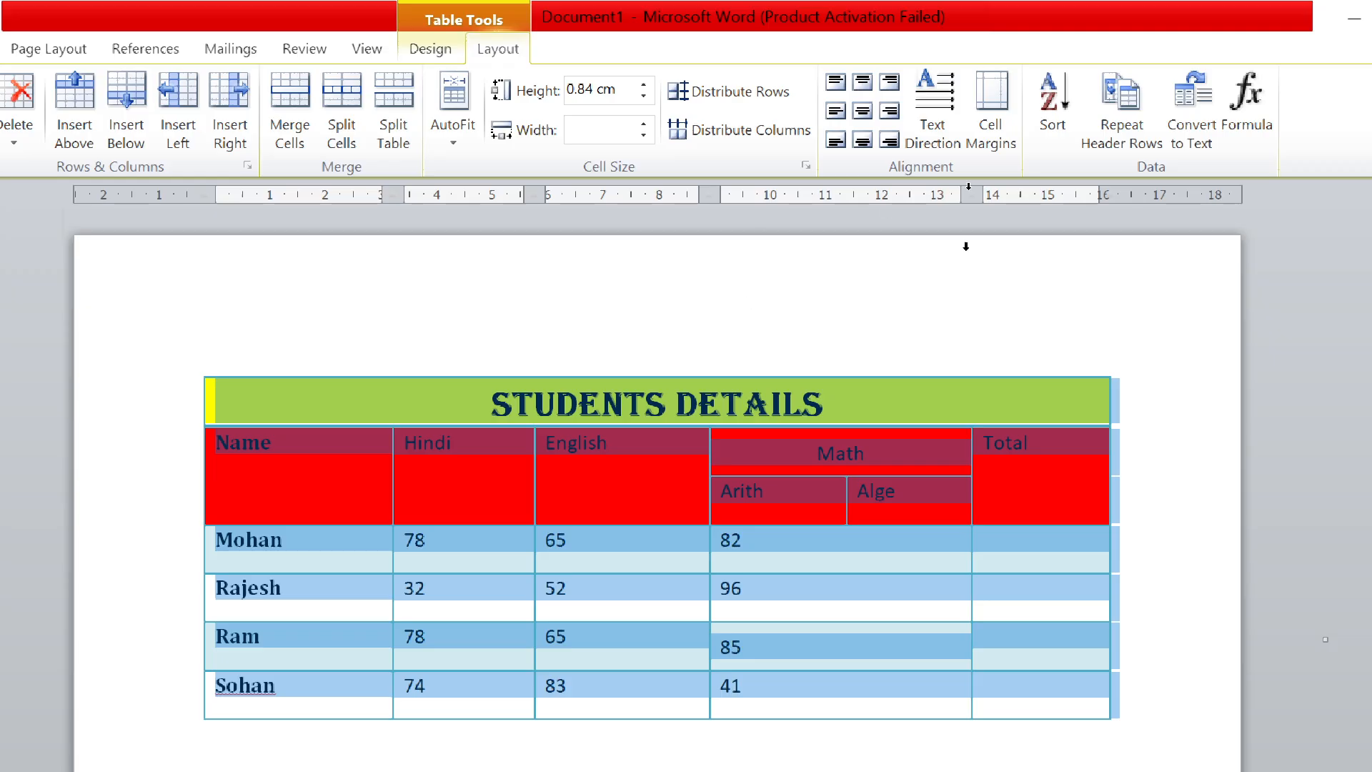
Look at the Formula options for the first student's Total cell without inserting a formula.
left_click(1015, 543)
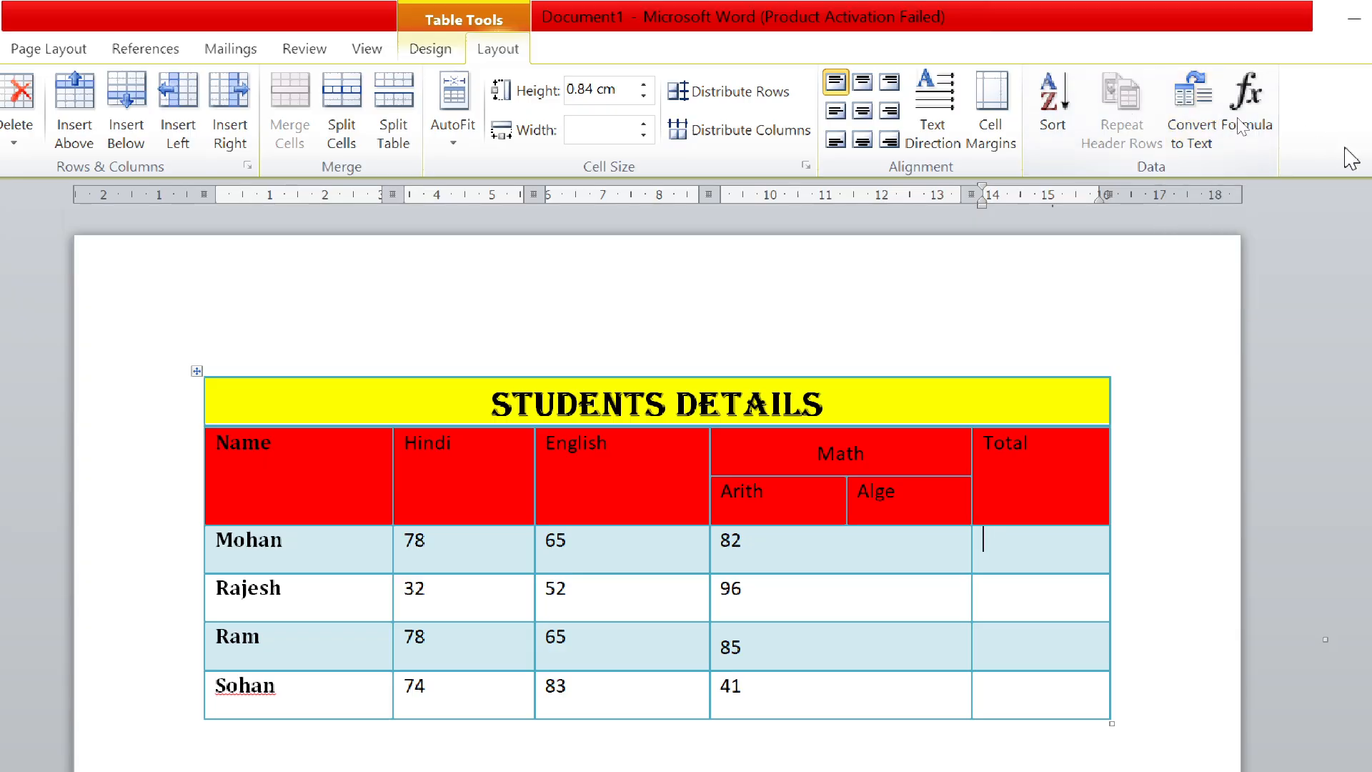
scroll(1023, 535, "down", 2)
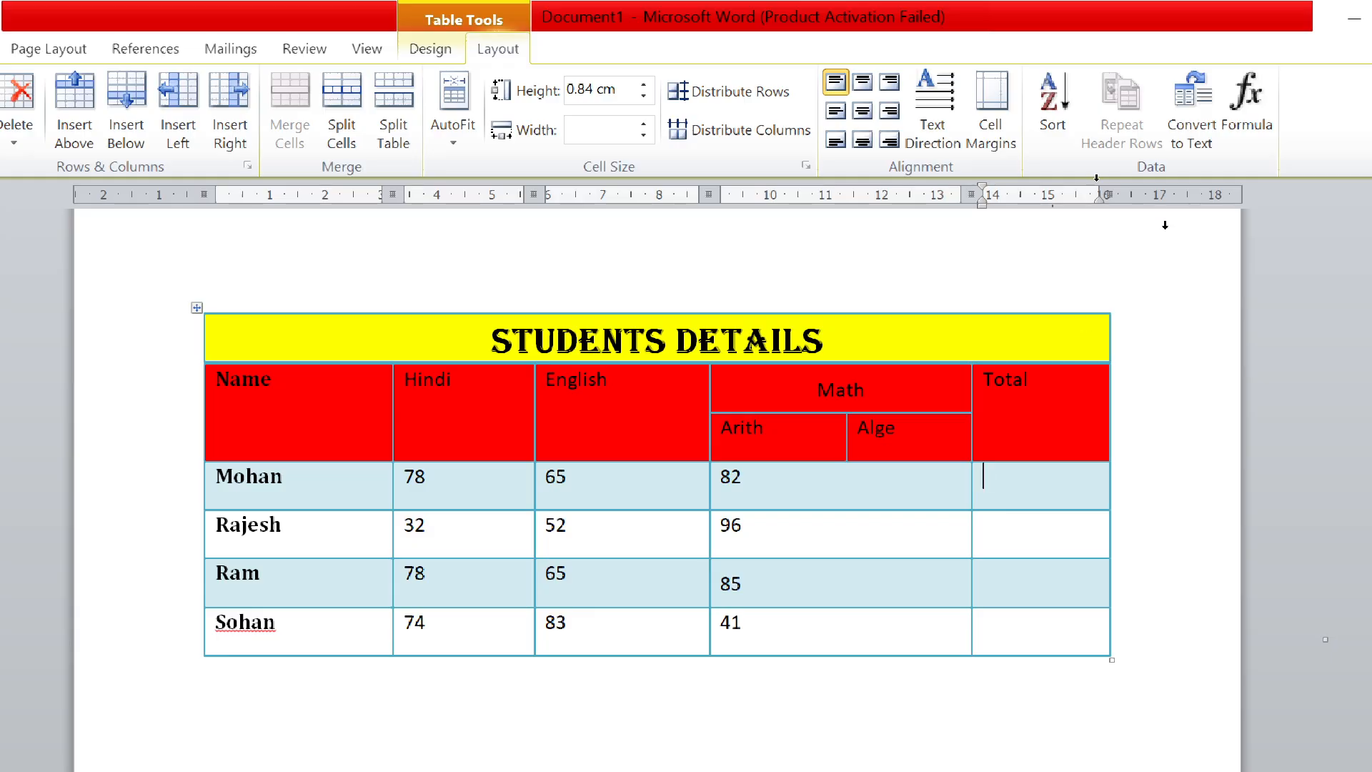
left_click(1246, 109)
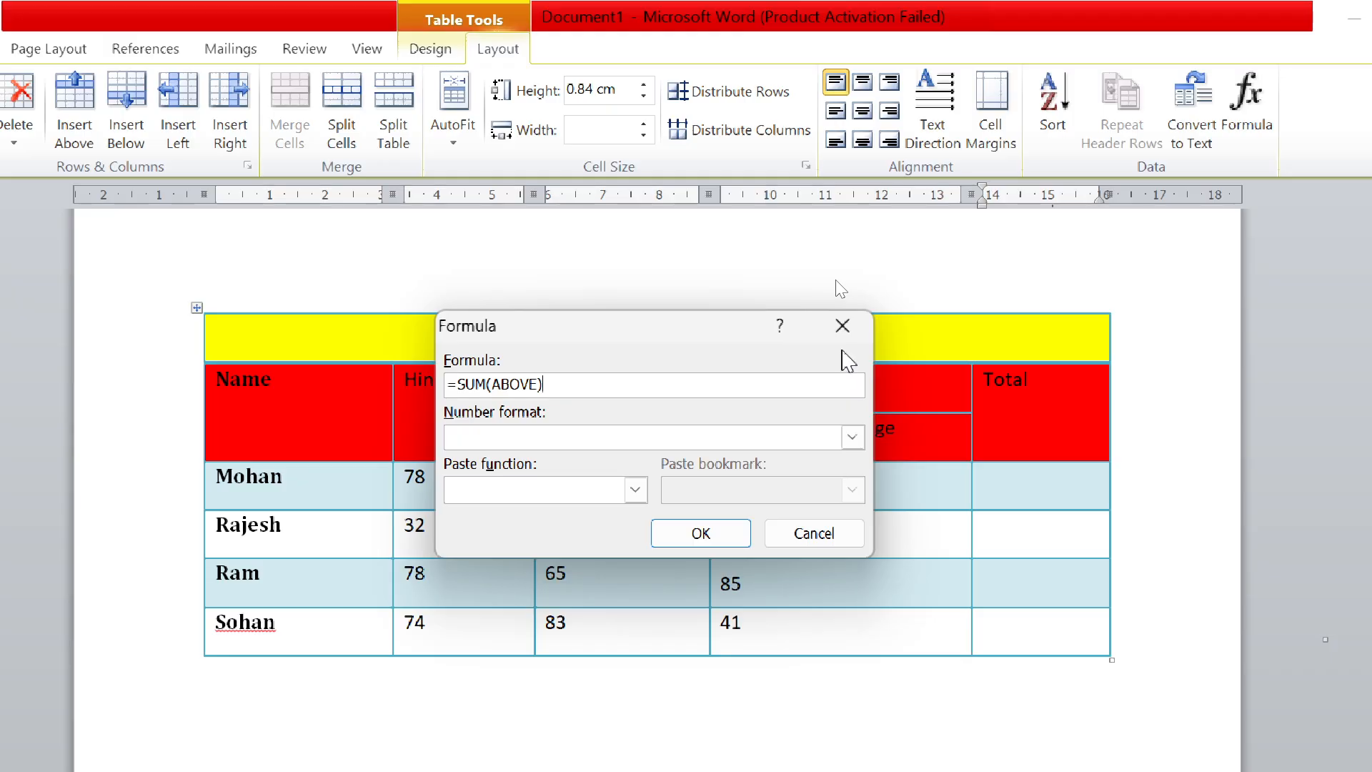
left_click(842, 325)
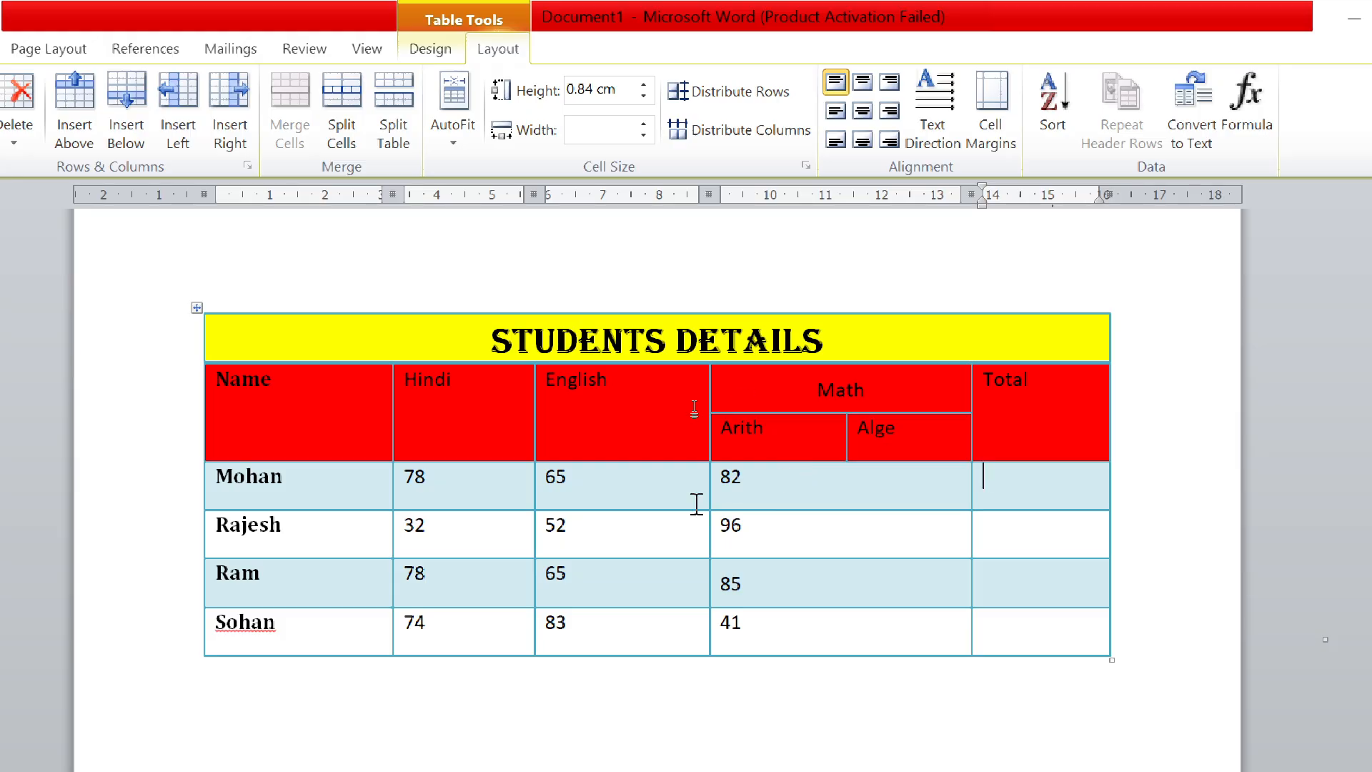
Centre the contents of all table cells both horizontally and vertically.
left_click(197, 307)
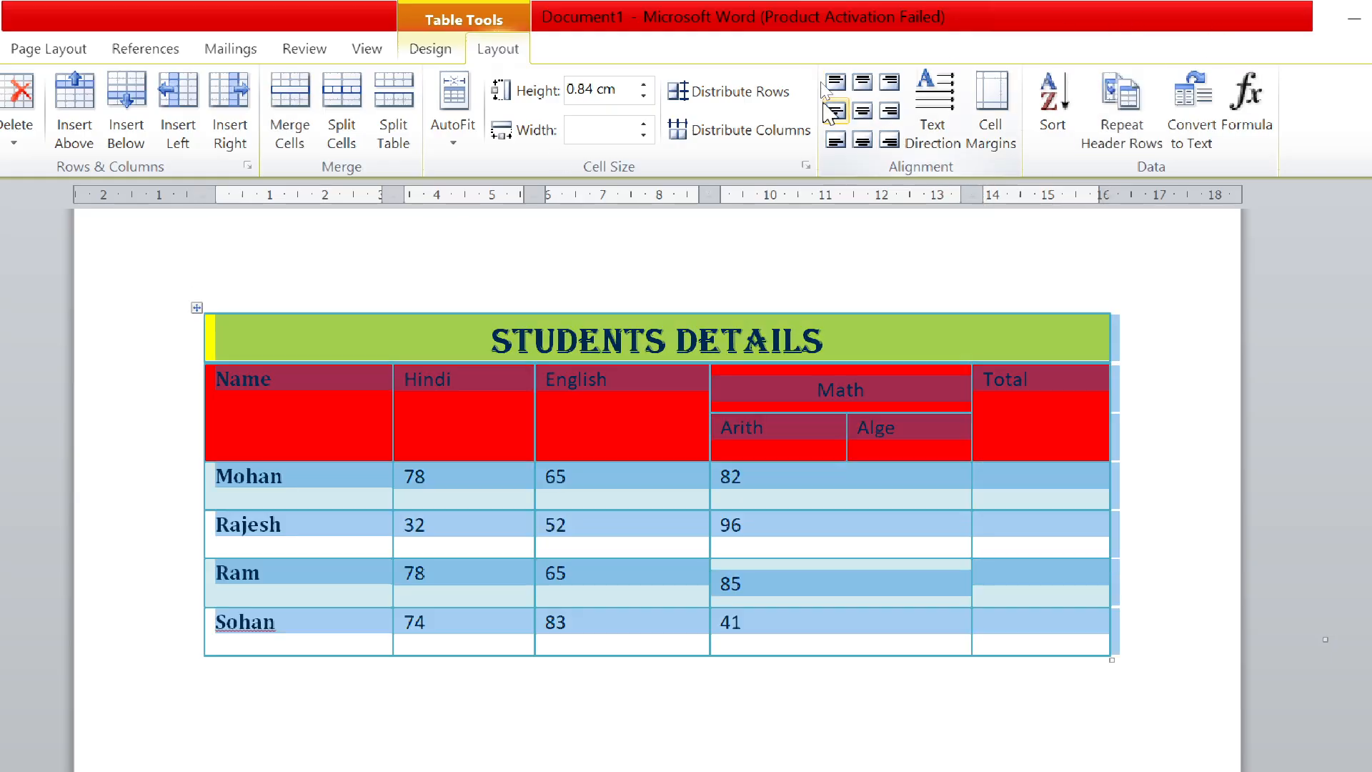
left_click(862, 110)
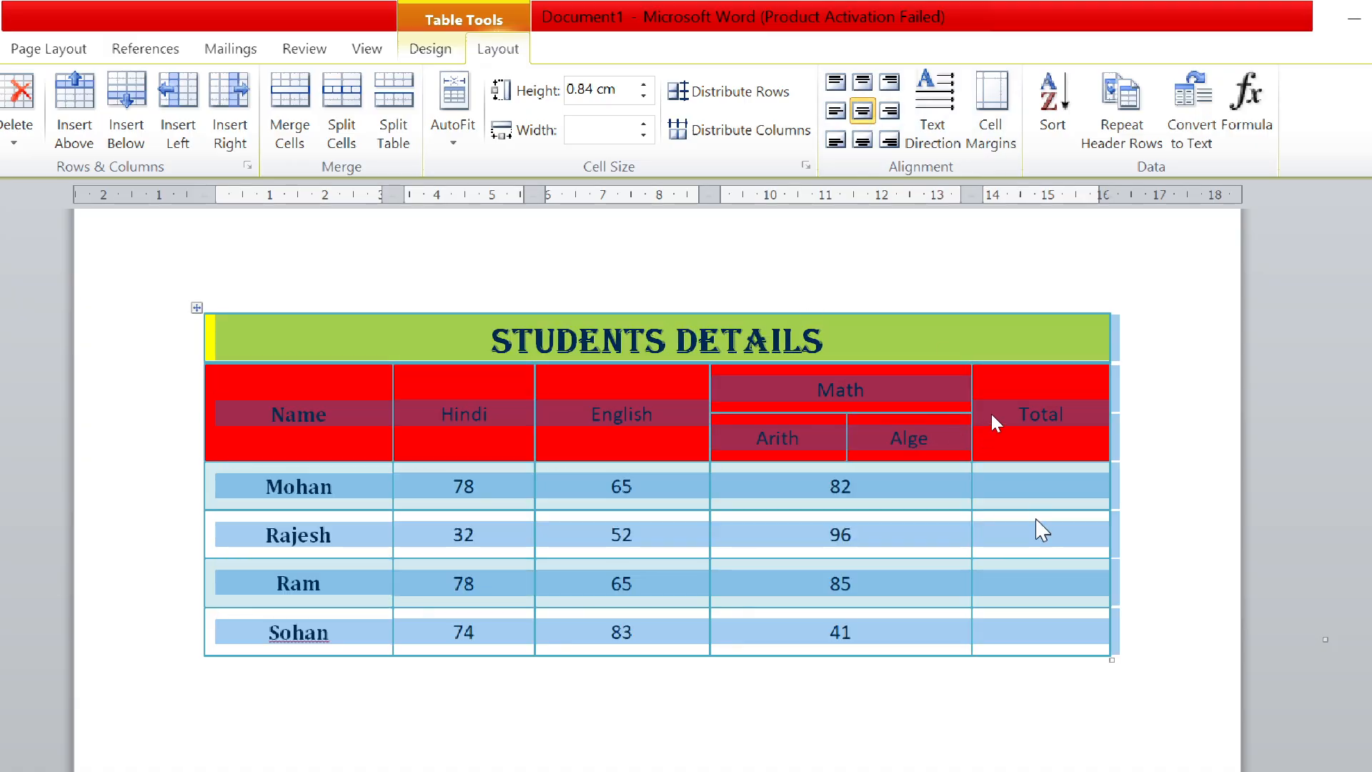
Insert the formula =SUM(left) in the first student's Total cell to add up that row's marks.
left_click(1040, 485)
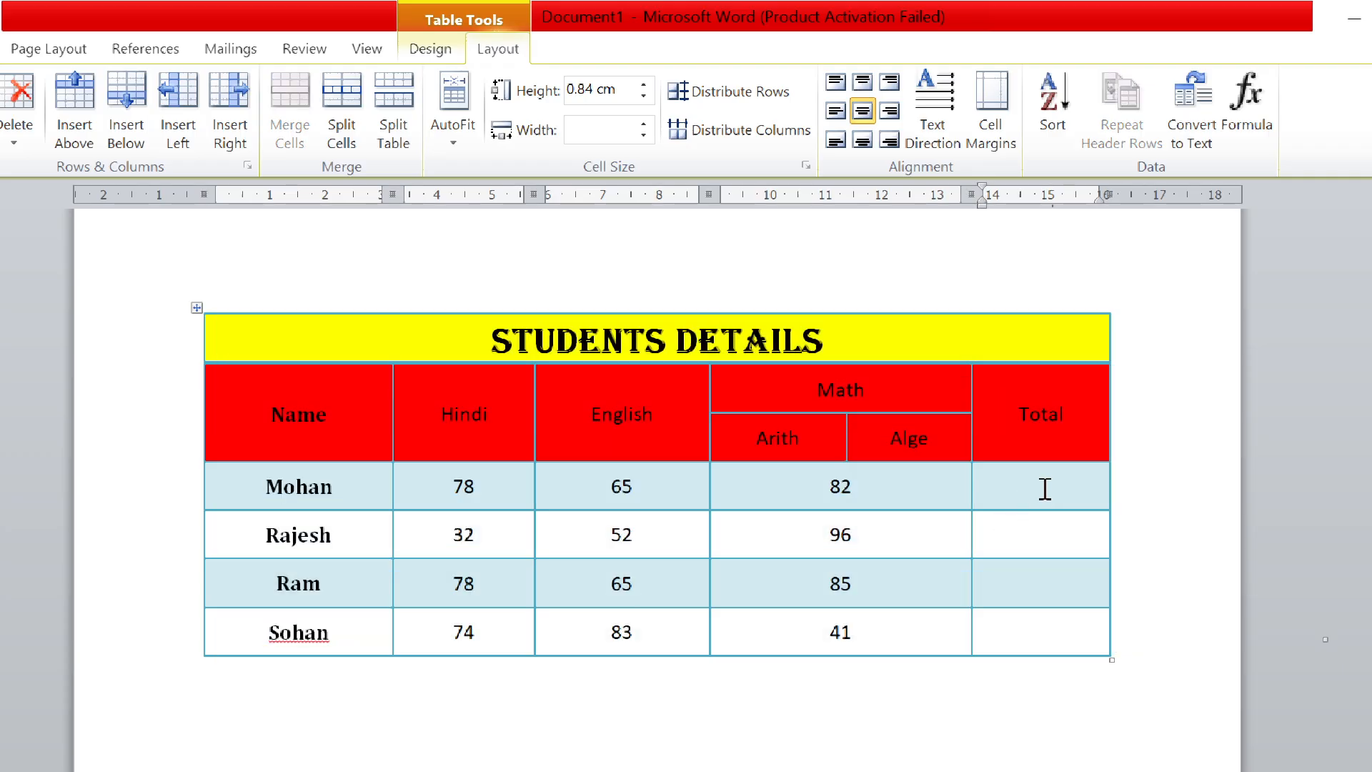
left_click(1247, 128)
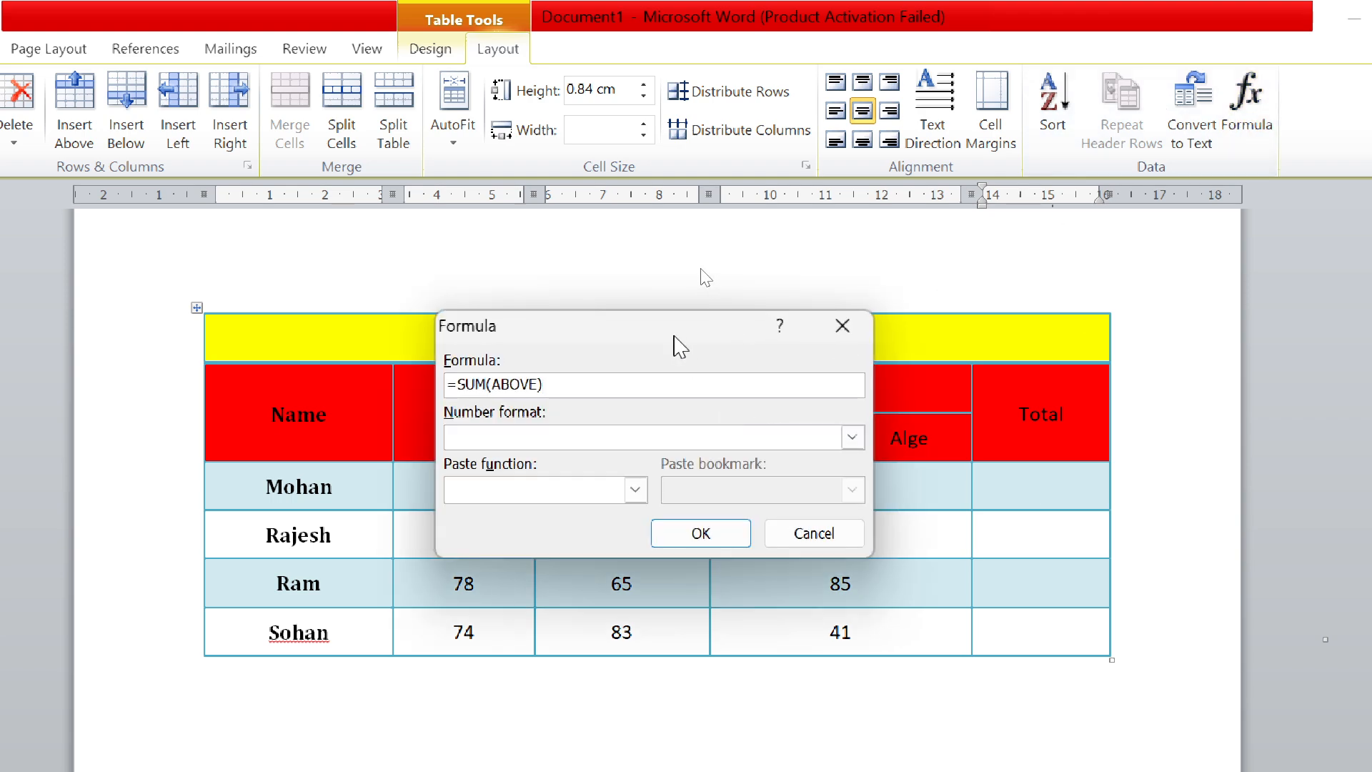
left_click_drag(668, 342, 840, 105)
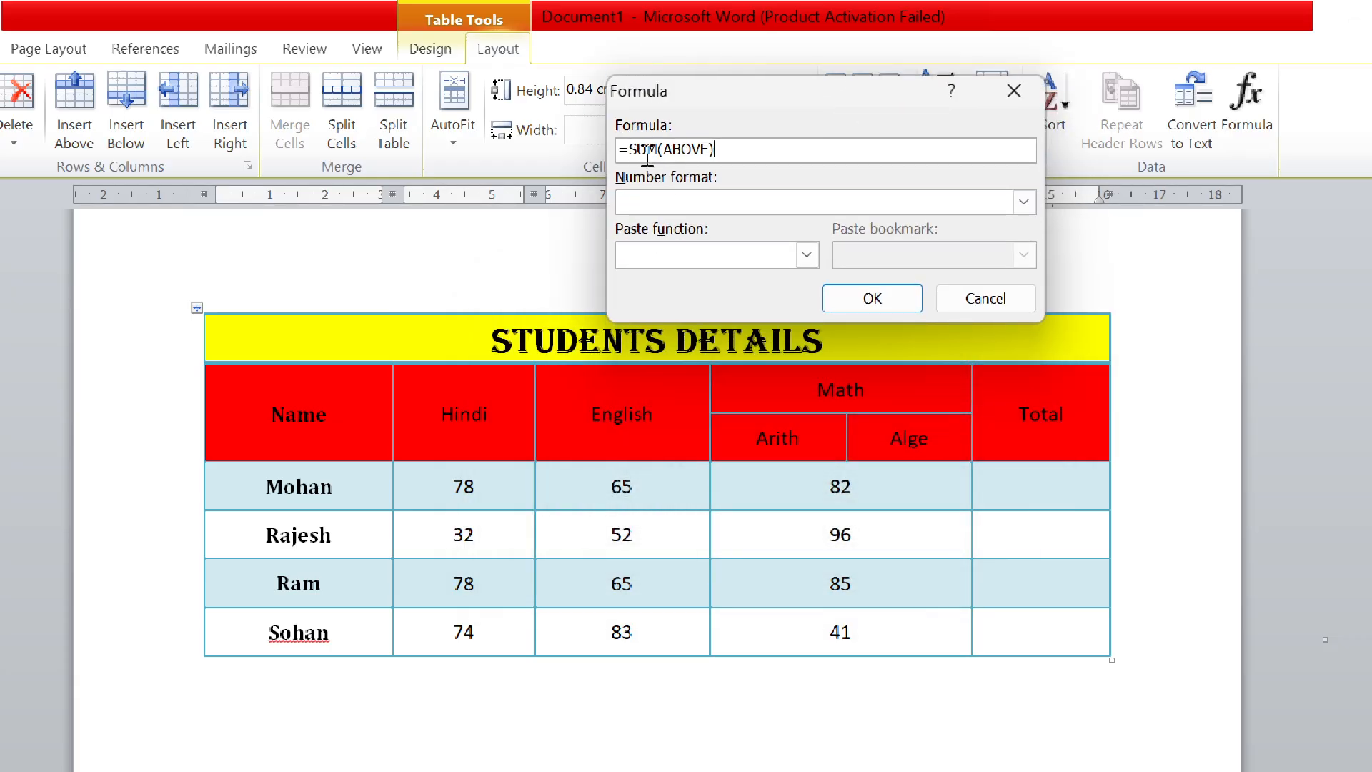
left_click_drag(647, 151, 628, 150)
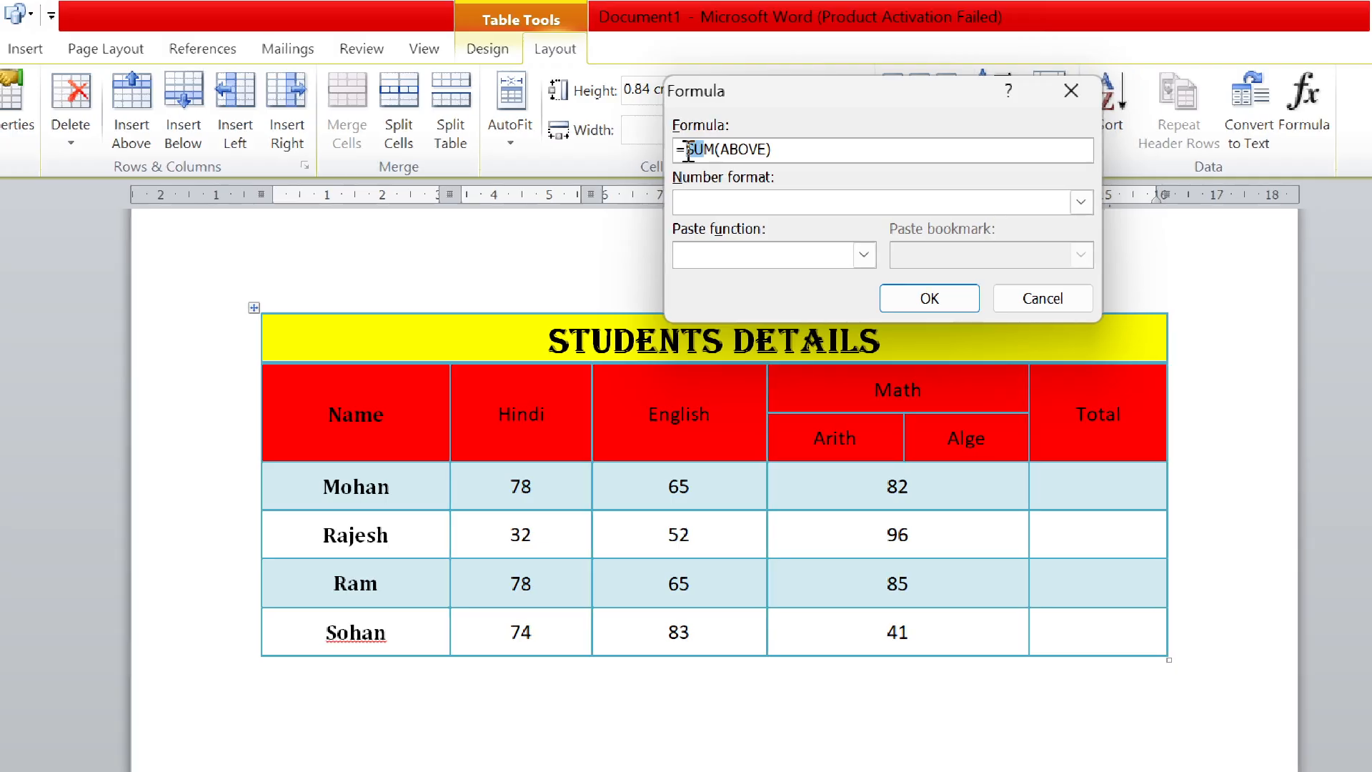
left_click(762, 148)
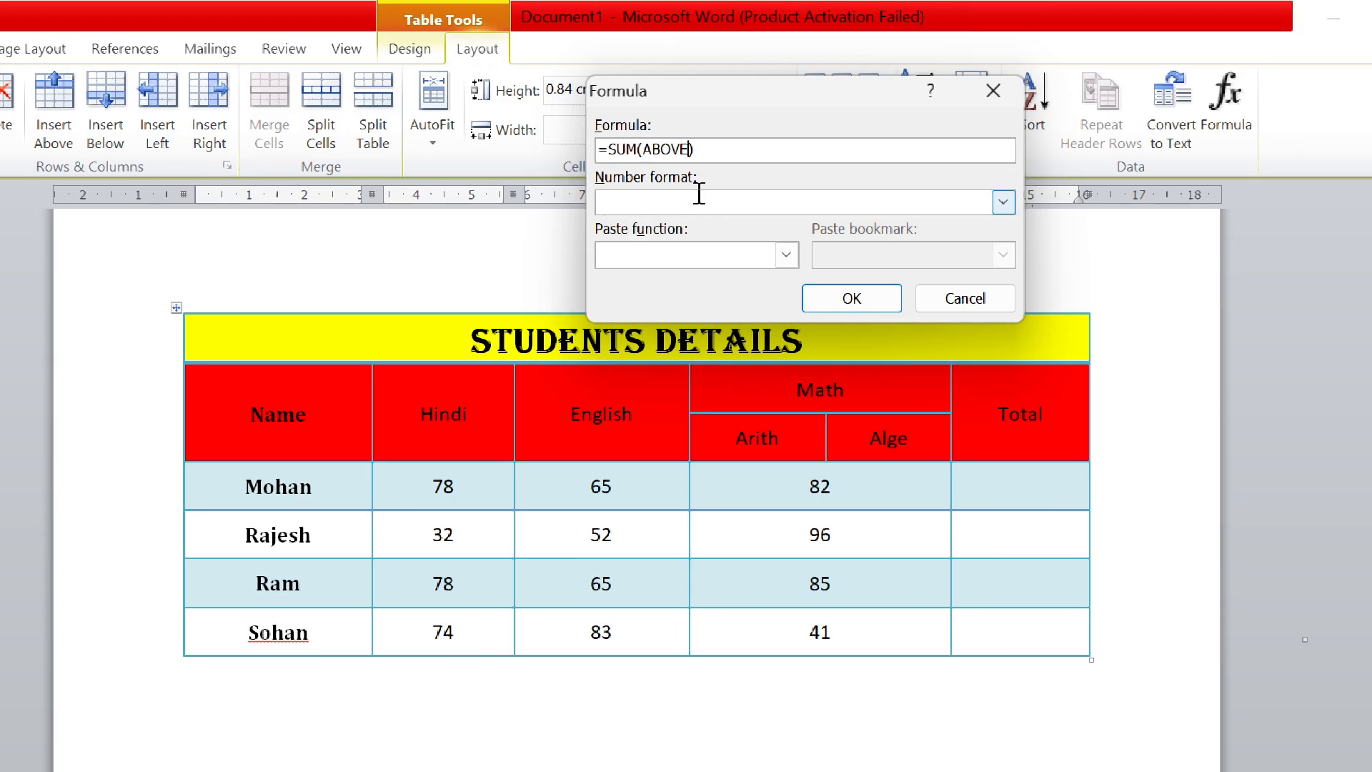
key("BackSpace")
key("BackSpace")
key("BackSpace")
key("BackSpace")
key("BackSpace")
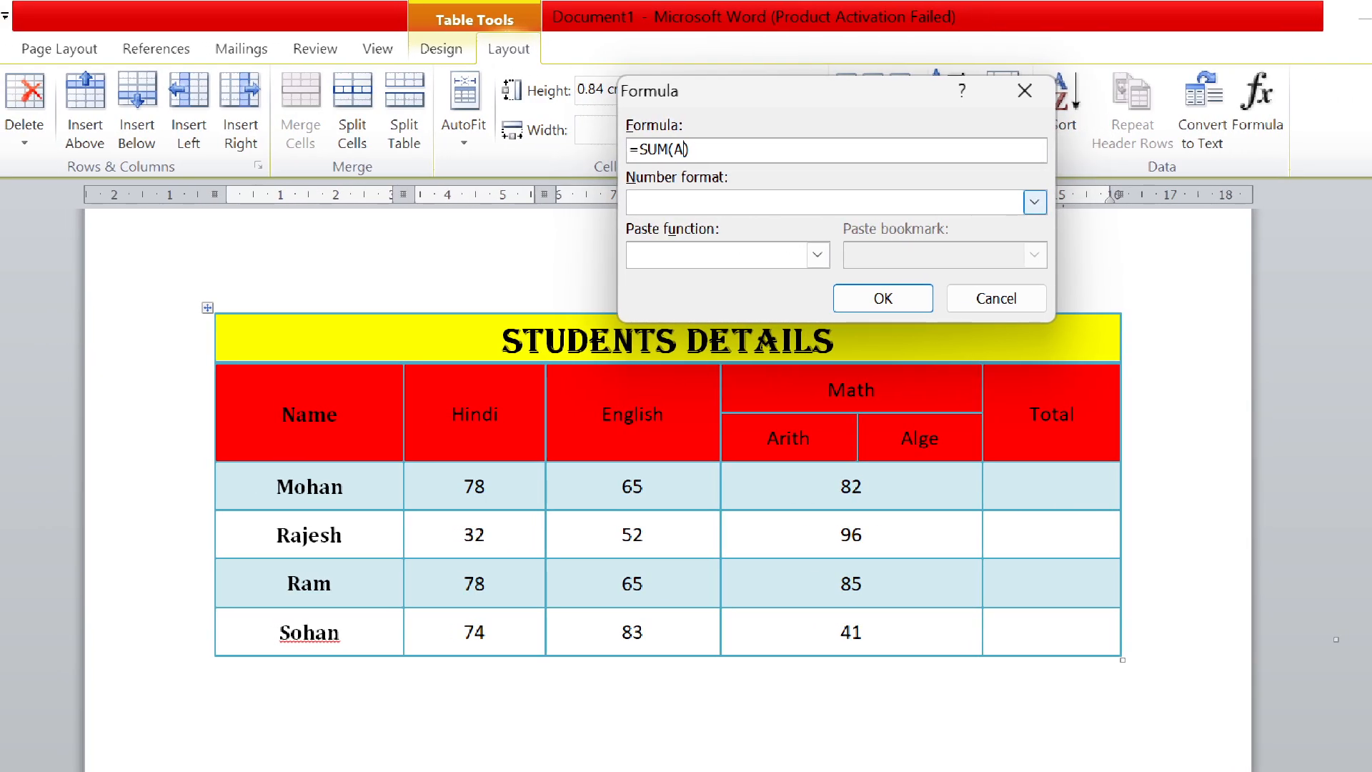
type("left)")
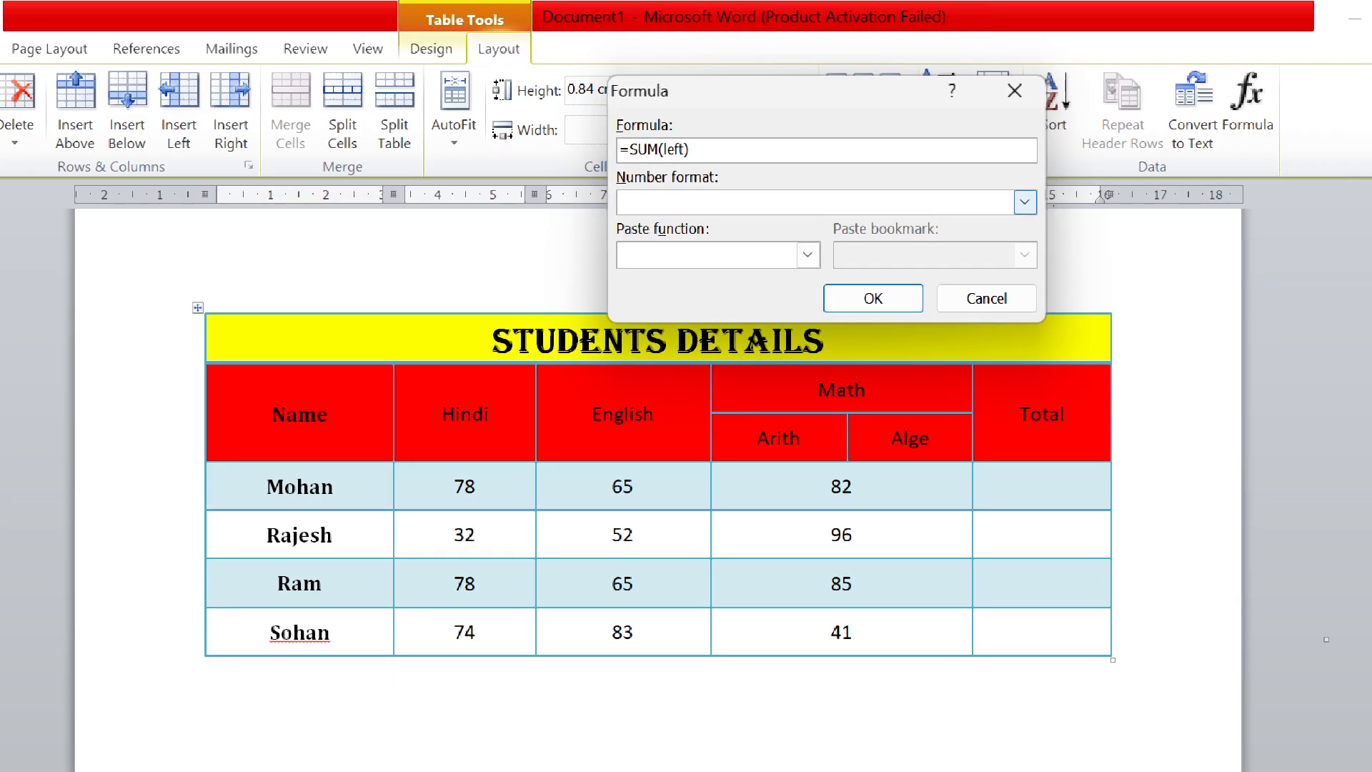
left_click(863, 298)
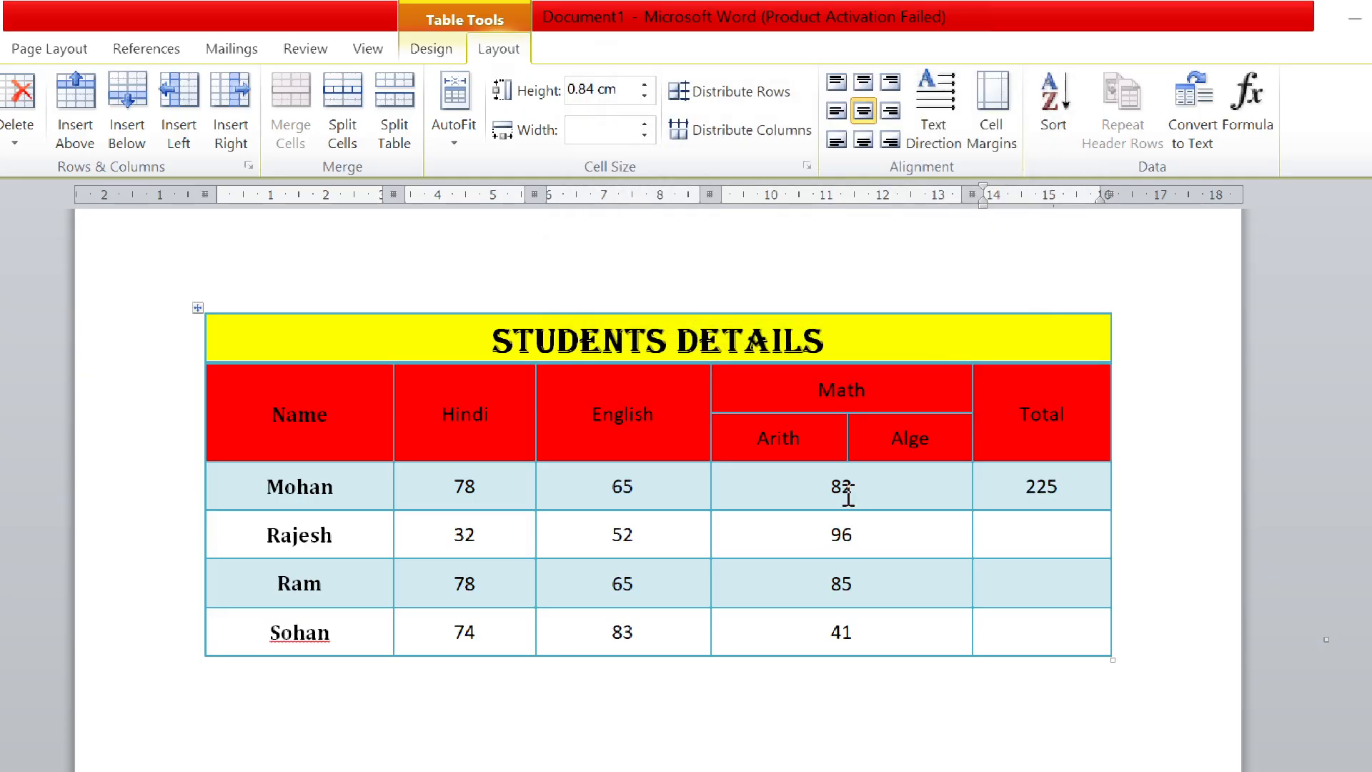
Insert the formula =SUM(left) in the second student's Total cell.
left_click(1046, 534)
left_click(1252, 107)
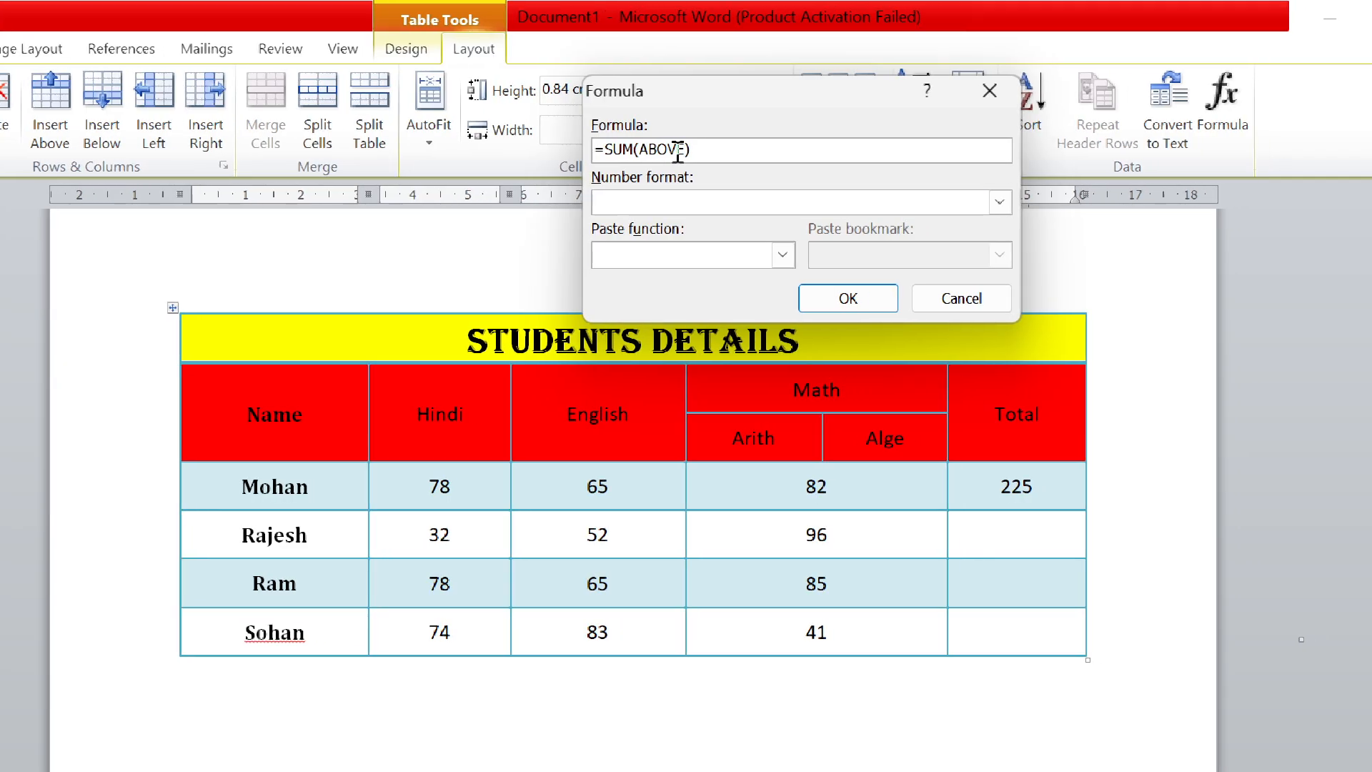
key("BackSpace")
key("BackSpace")
key("BackSpace")
key("BackSpace")
key("BackSpace")
type("l")
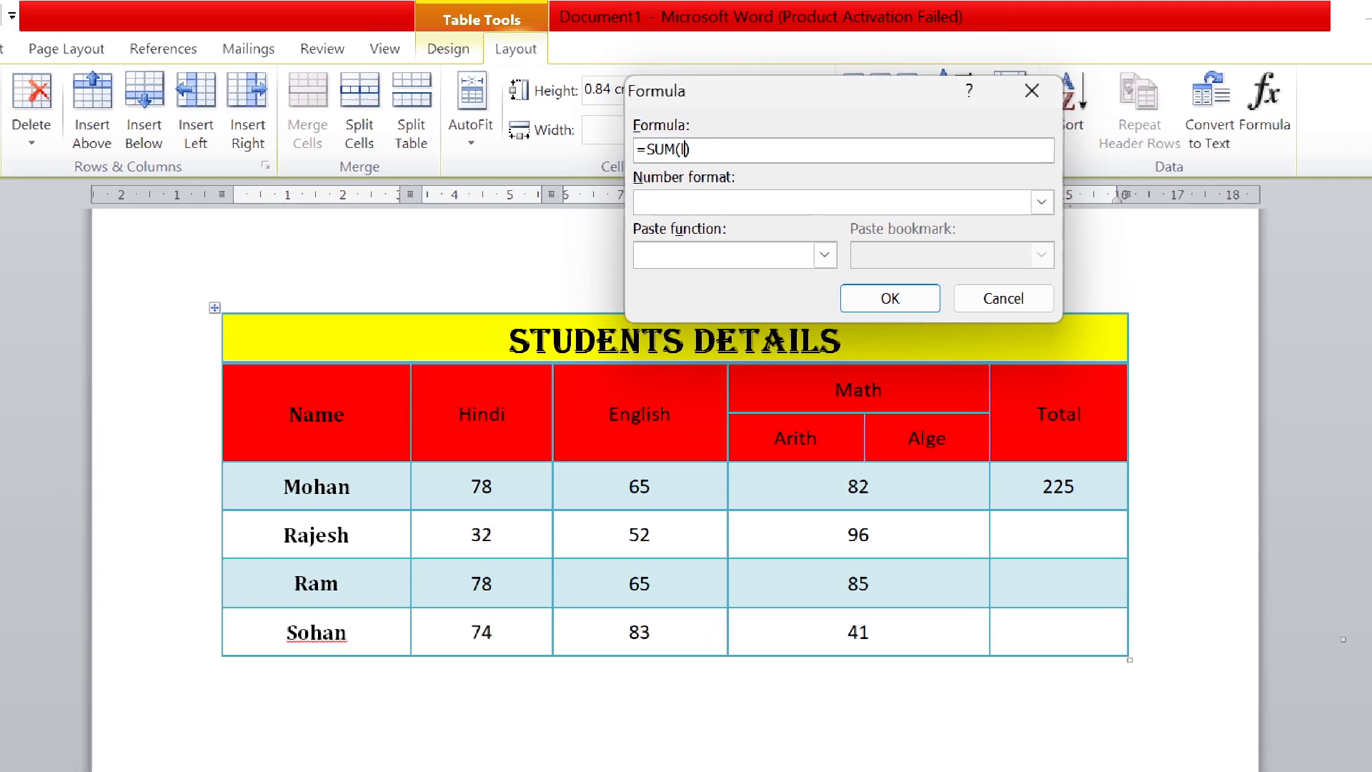
type("eft")
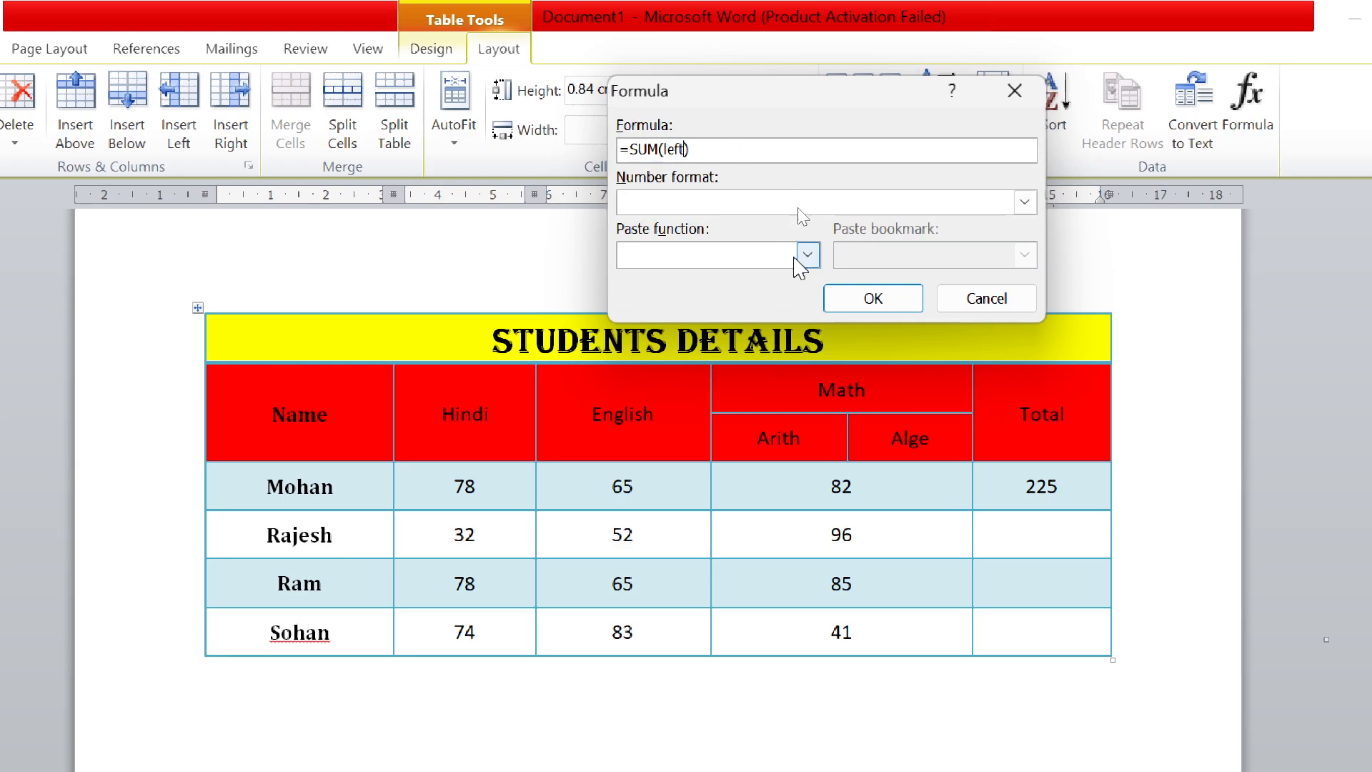
left_click(845, 299)
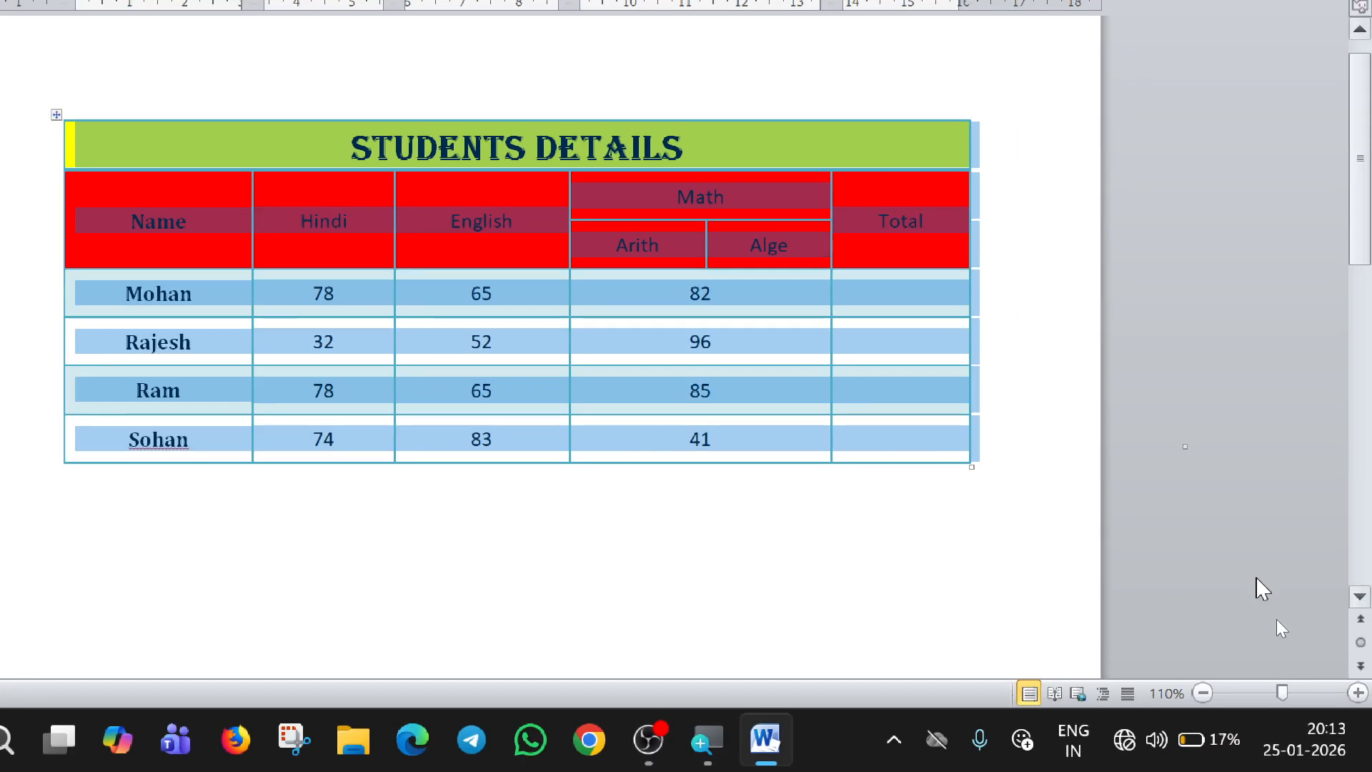
Insert the formula =SUM(LEFT) in the Total cell of the last student row.
left_click(906, 443)
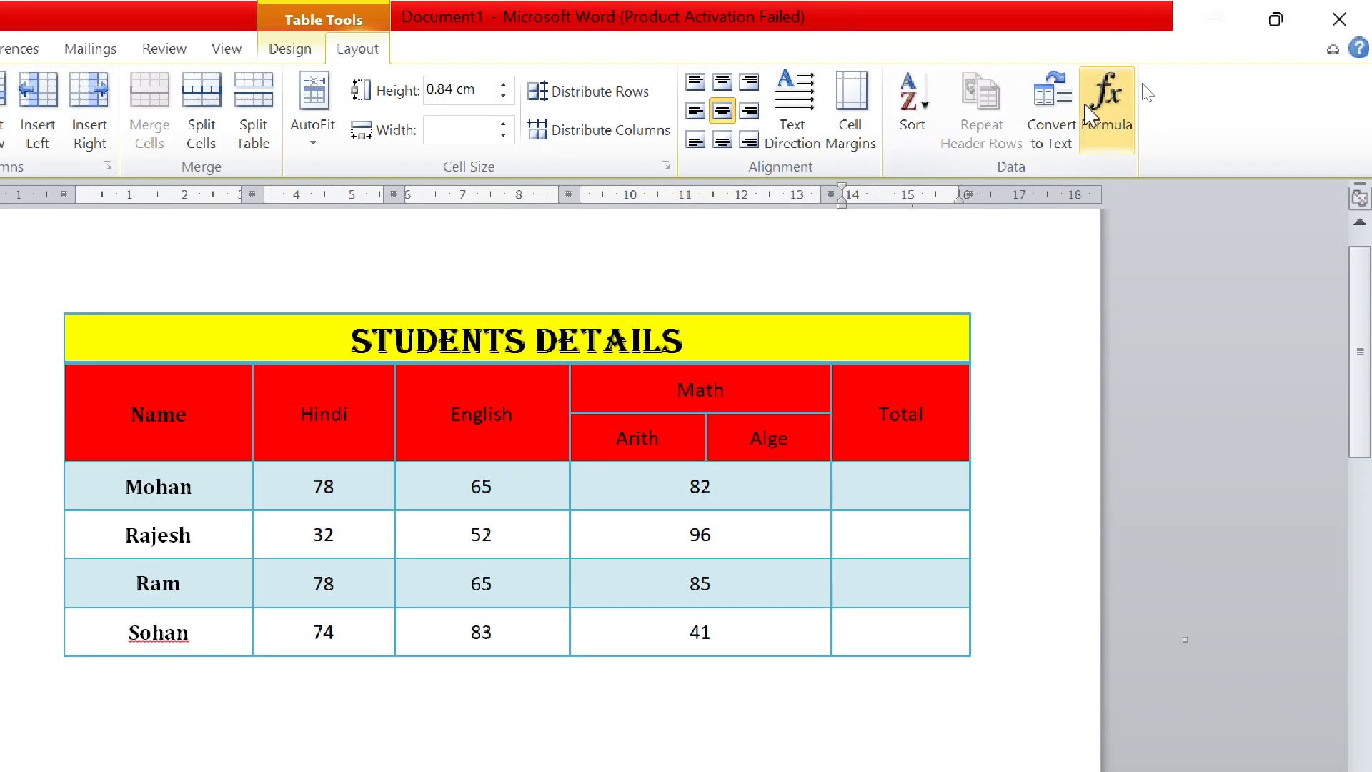
left_click(1086, 111)
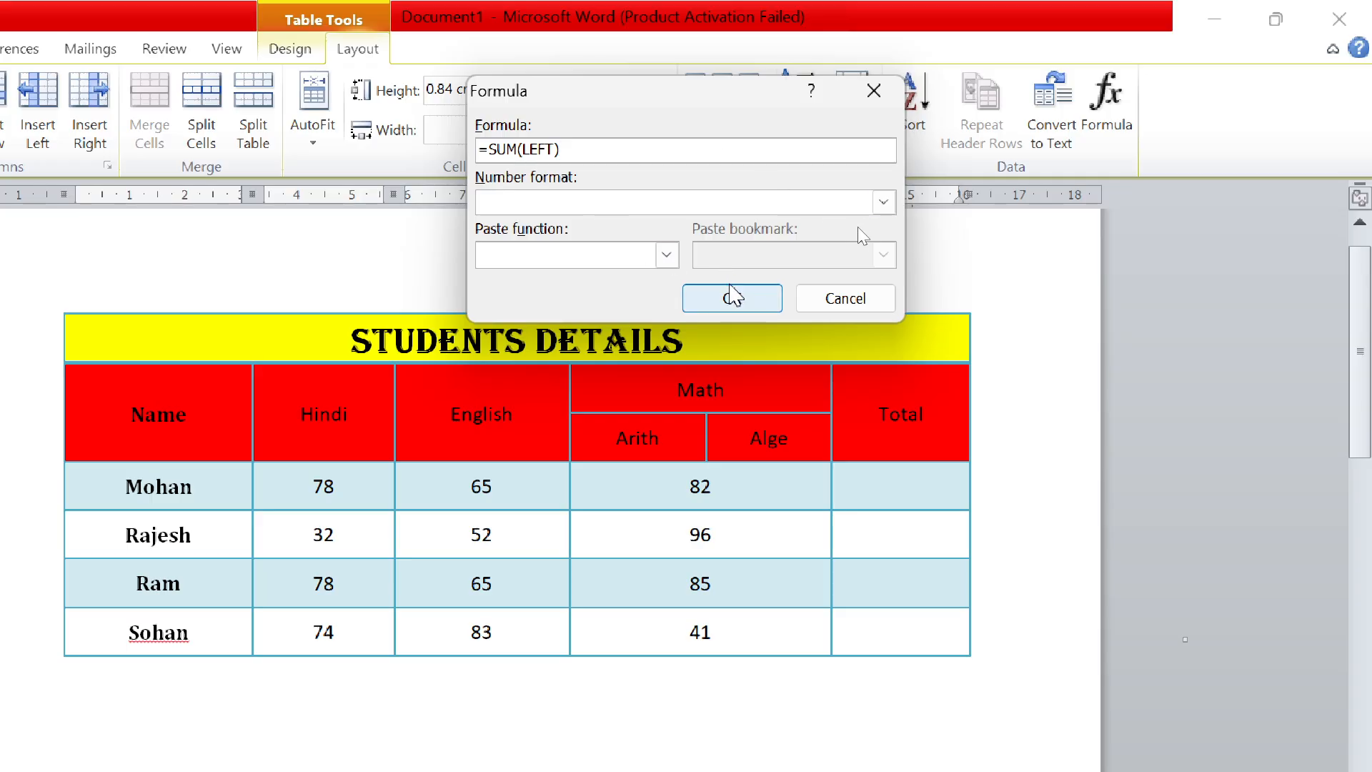
left_click(736, 298)
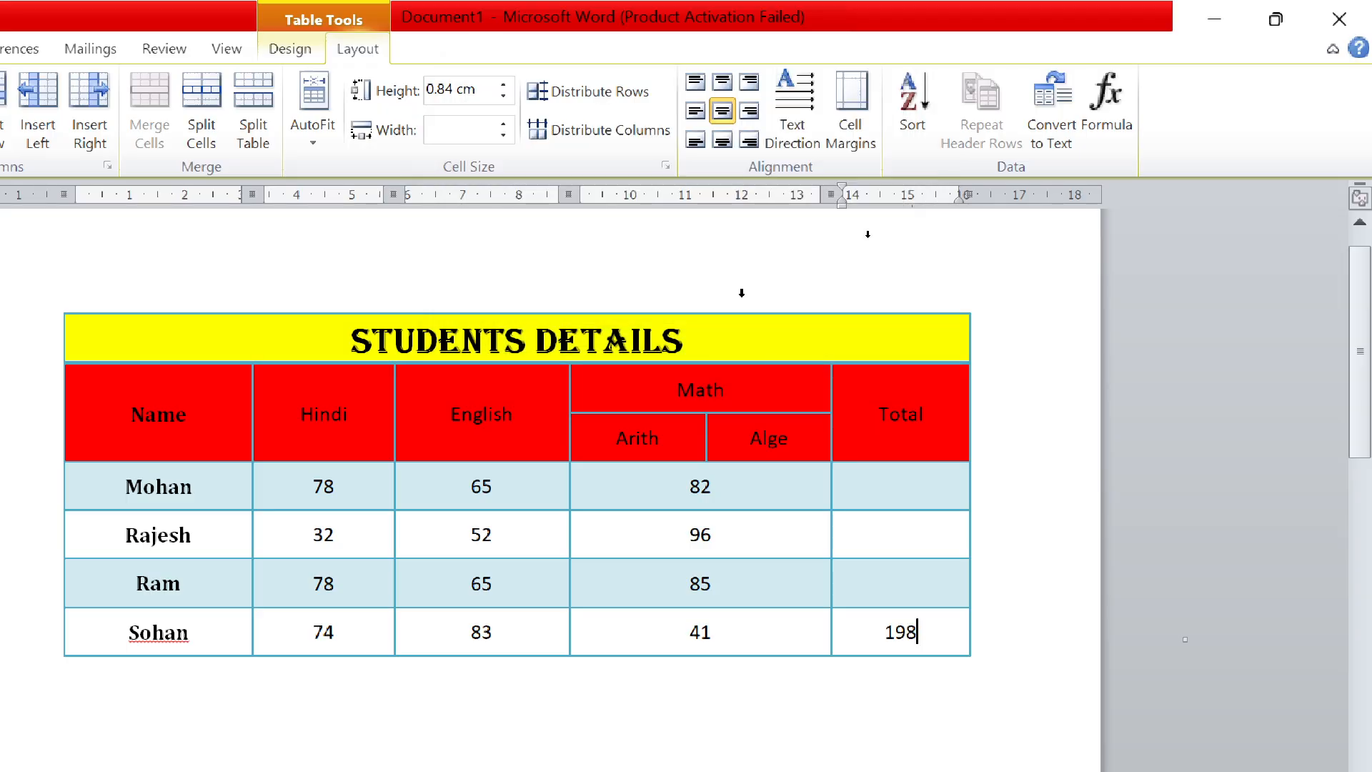
Total the third student's marks with the formula =SUM(left) in the Total column.
left_click(900, 593)
left_click(1107, 100)
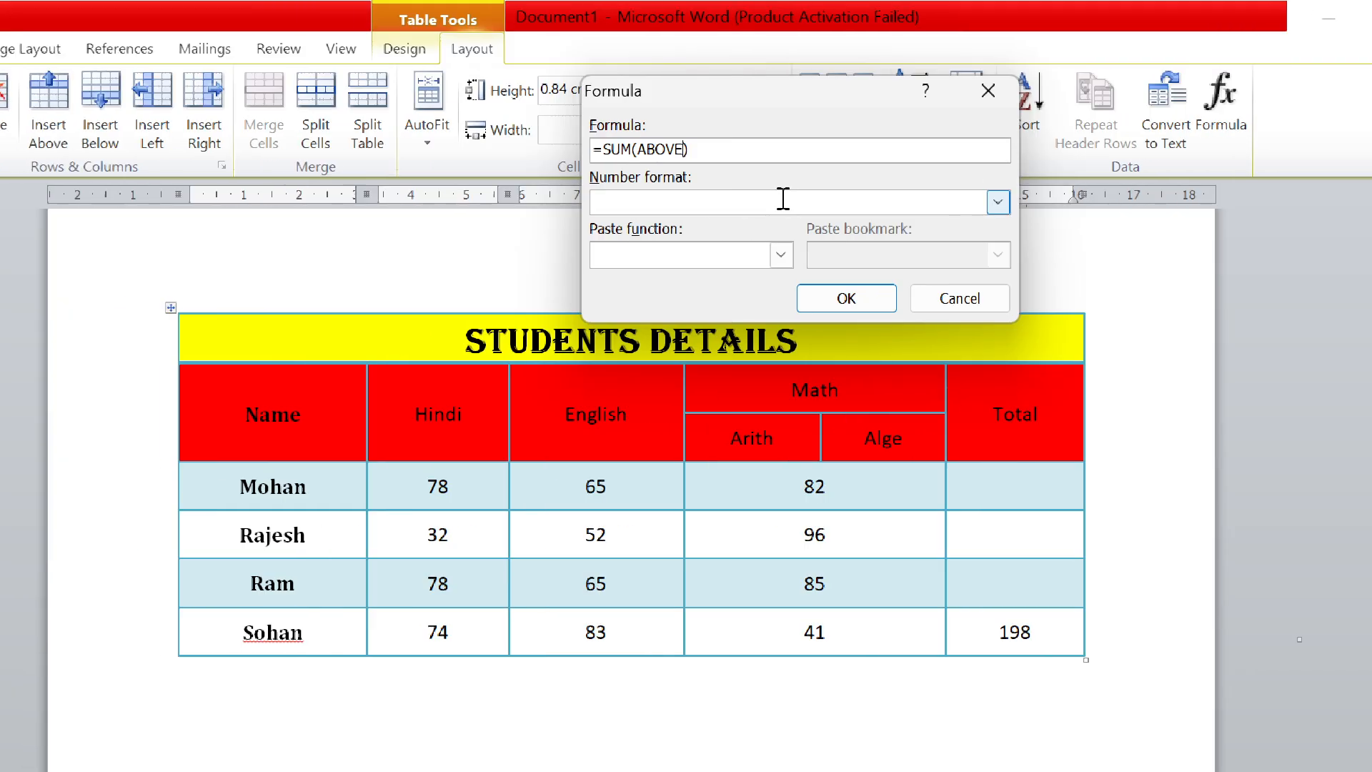
key("Left")
key("BackSpace")
key("BackSpace")
key("BackSpace")
key("BackSpace")
key("BackSpace")
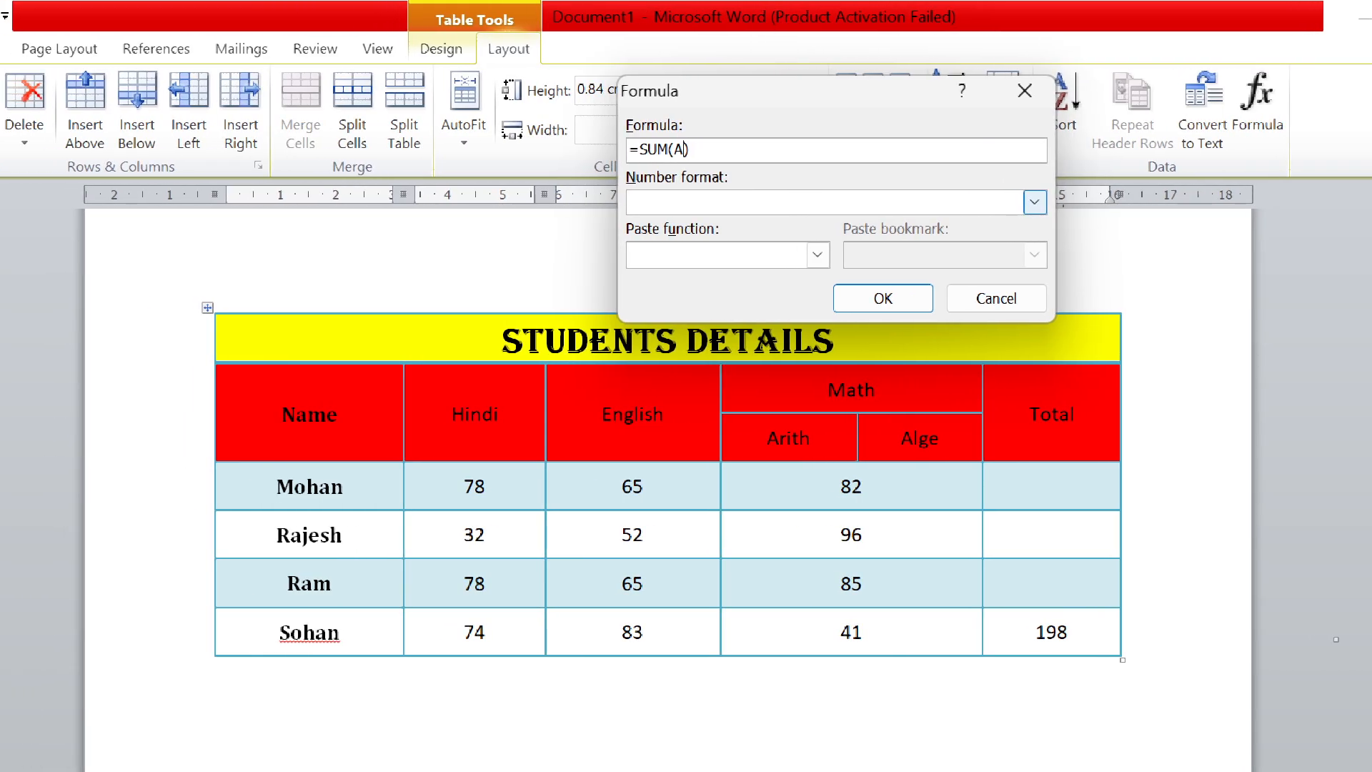
type("left")
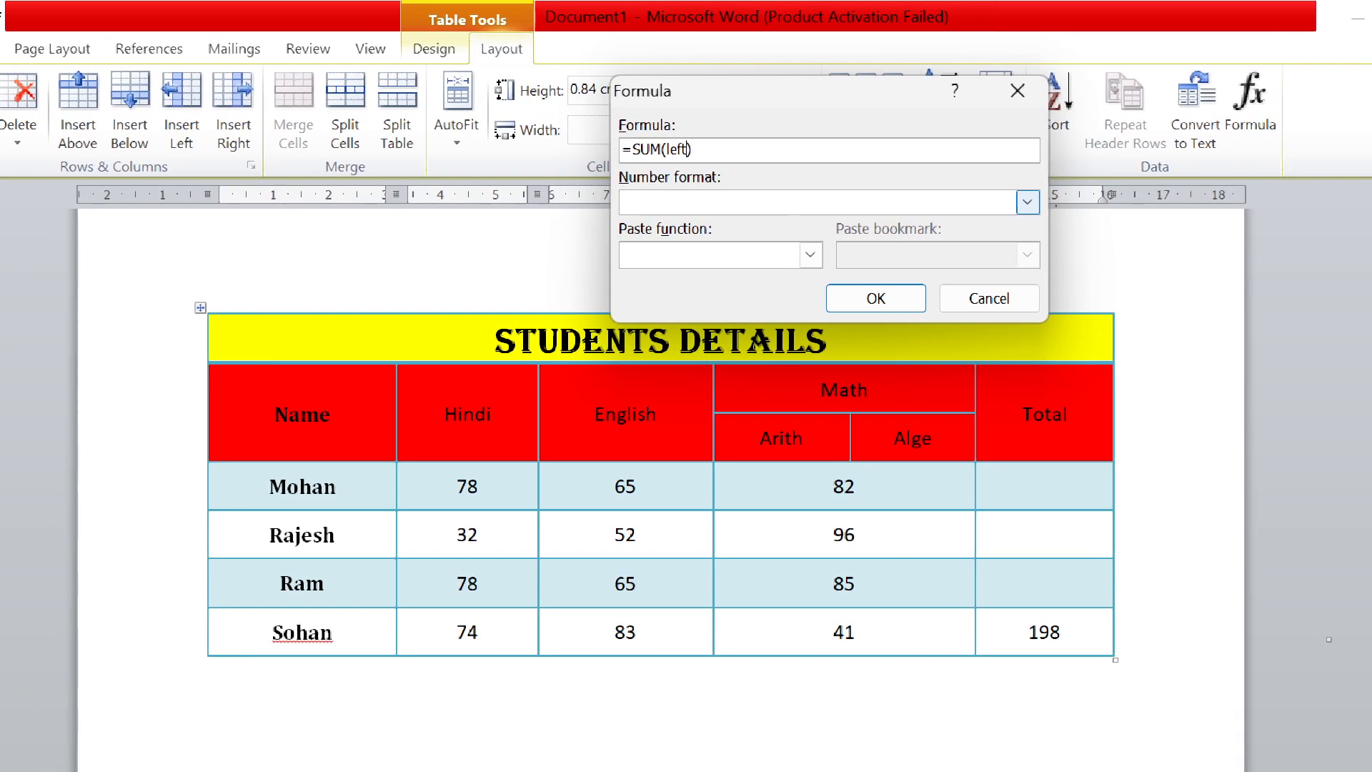
left_click(872, 298)
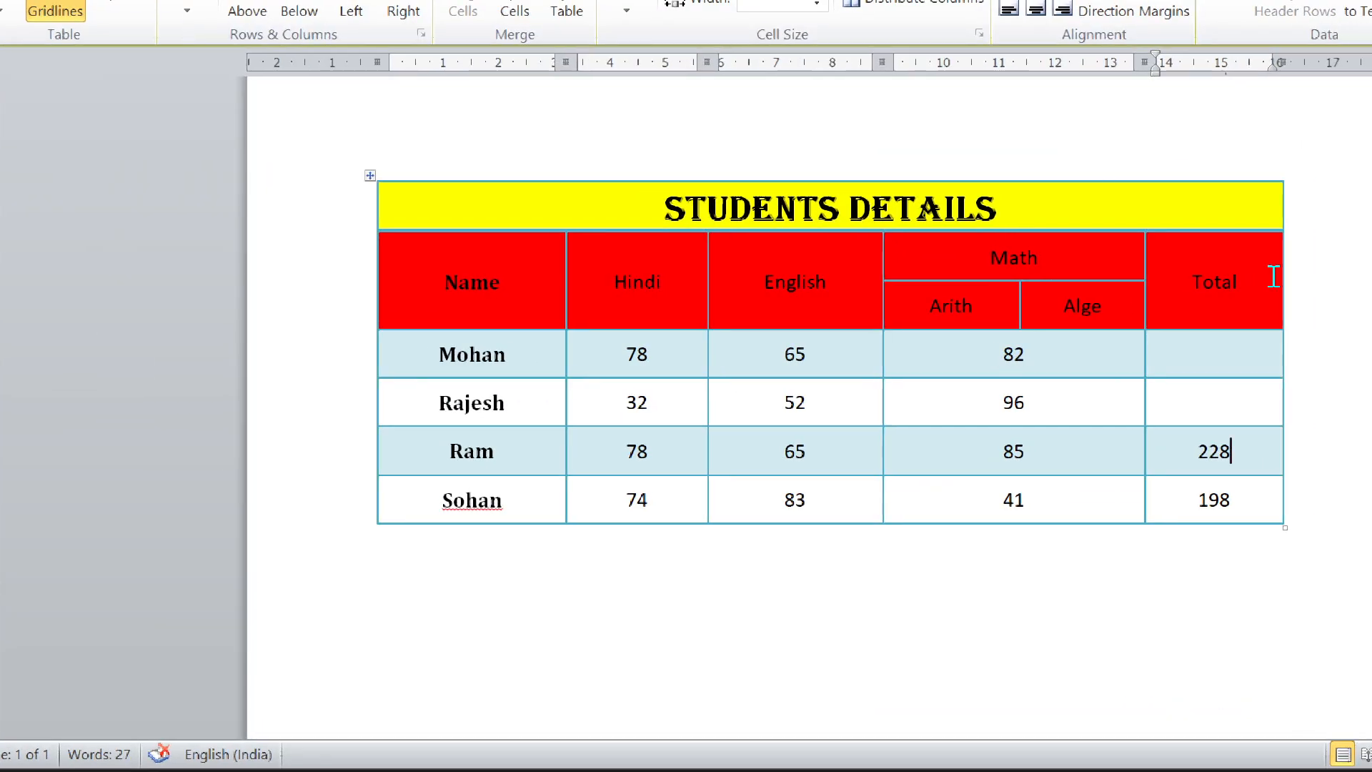
Total the second student's marks with the formula =SUM(LEFT) in the Total column.
left_click(1216, 400)
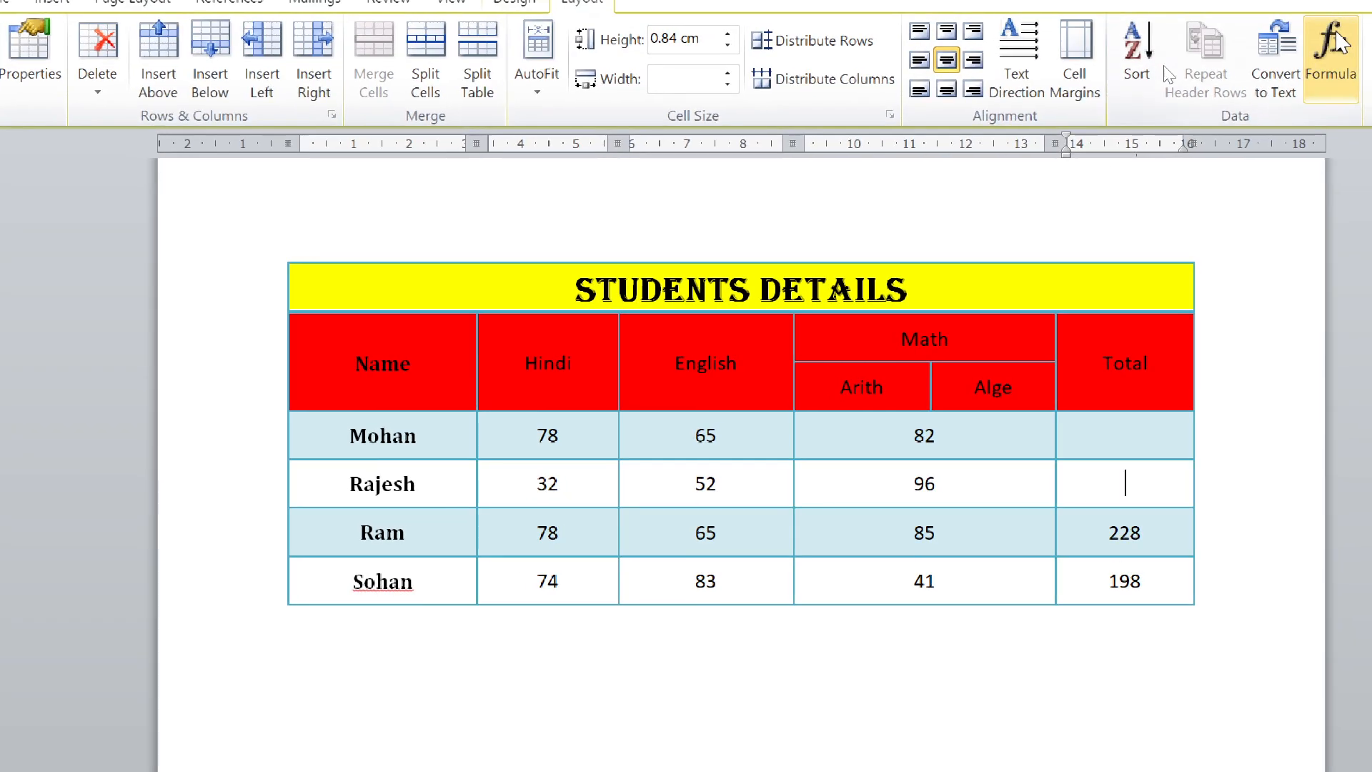
left_click(1331, 46)
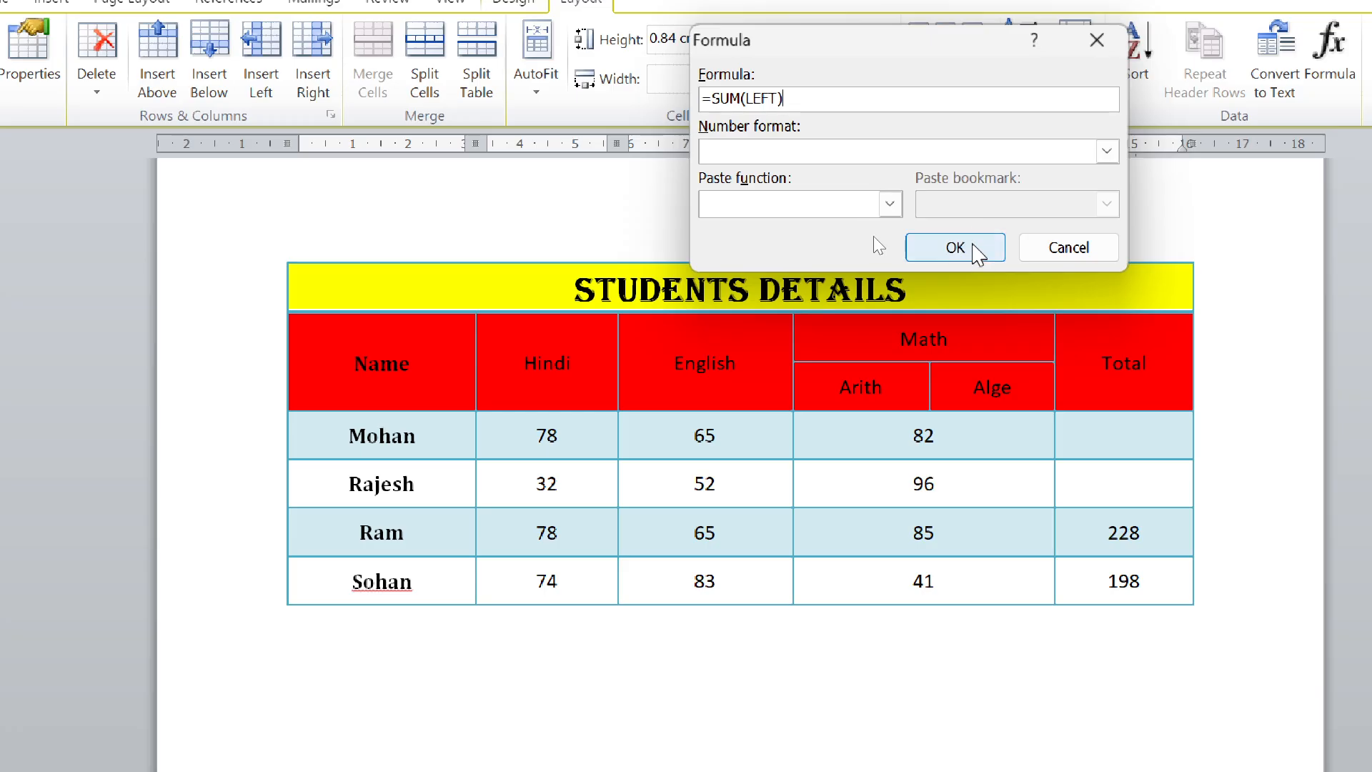
left_click(973, 248)
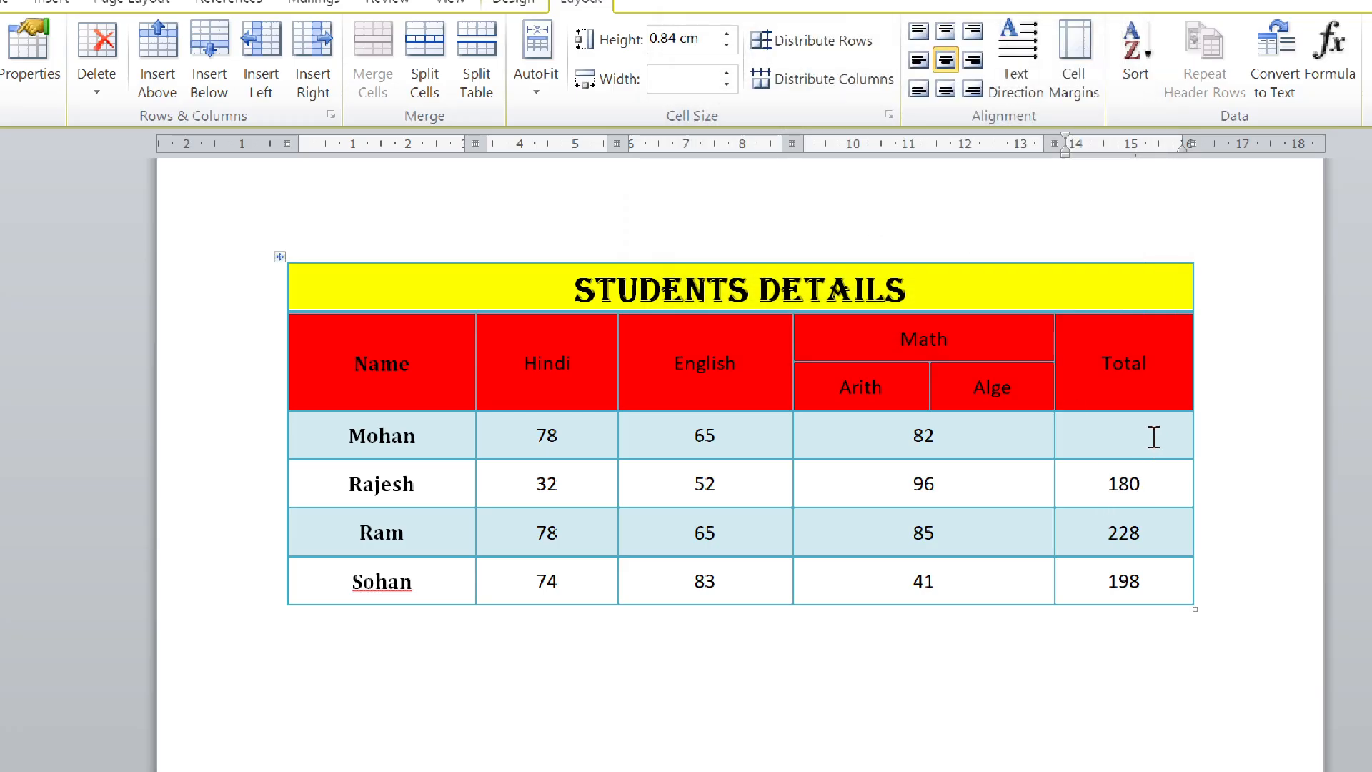
Total the first student's marks with the formula =SUM(left) in the Total column.
left_click(1335, 75)
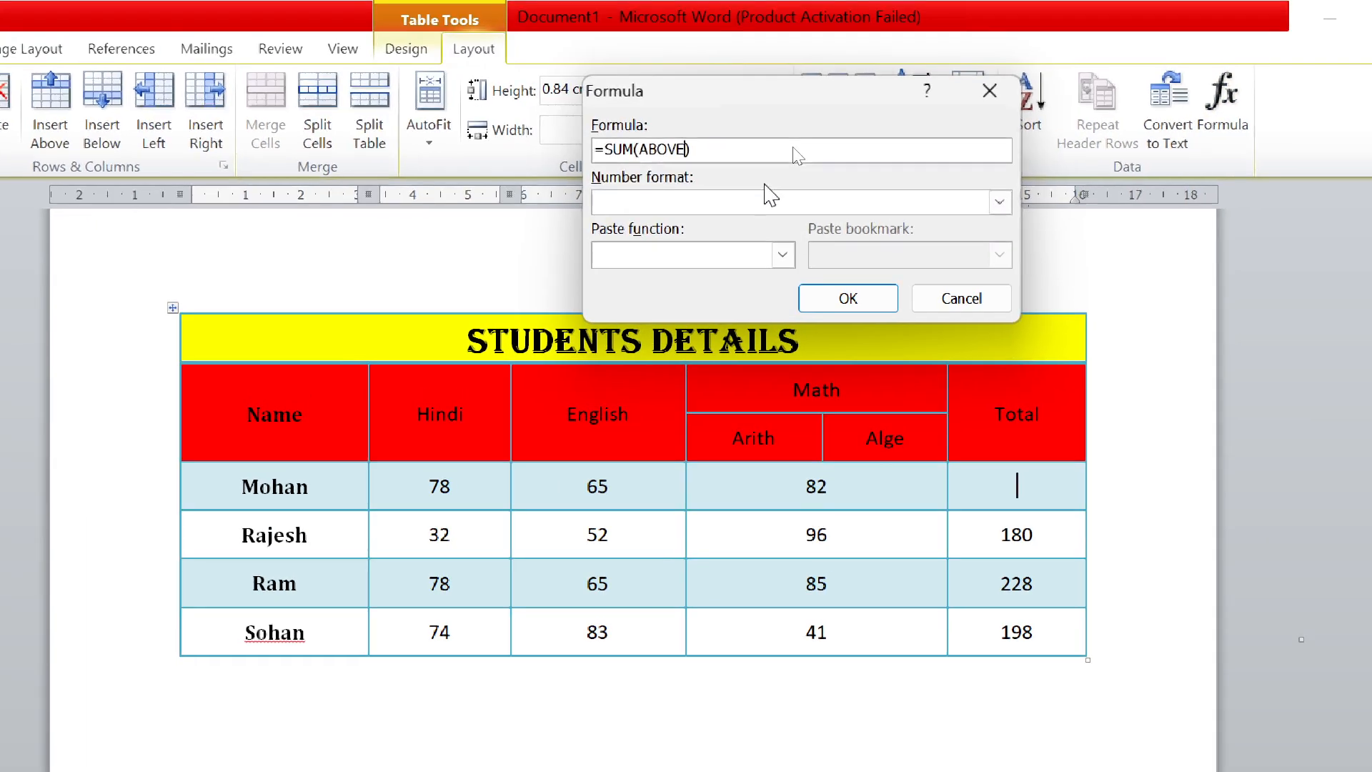
key("BackSpace")
key("BackSpace")
key("BackSpace")
key("BackSpace")
key("BackSpace")
type("le")
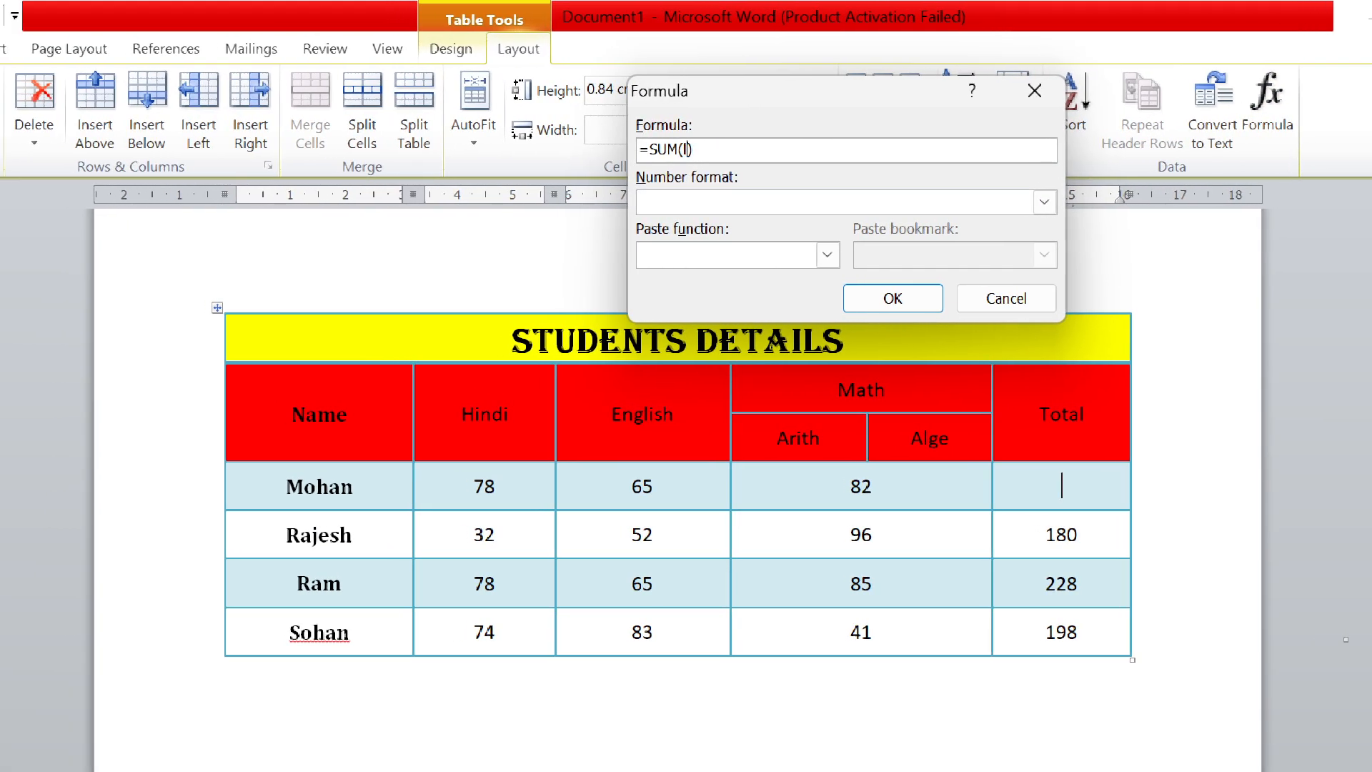
type("ft")
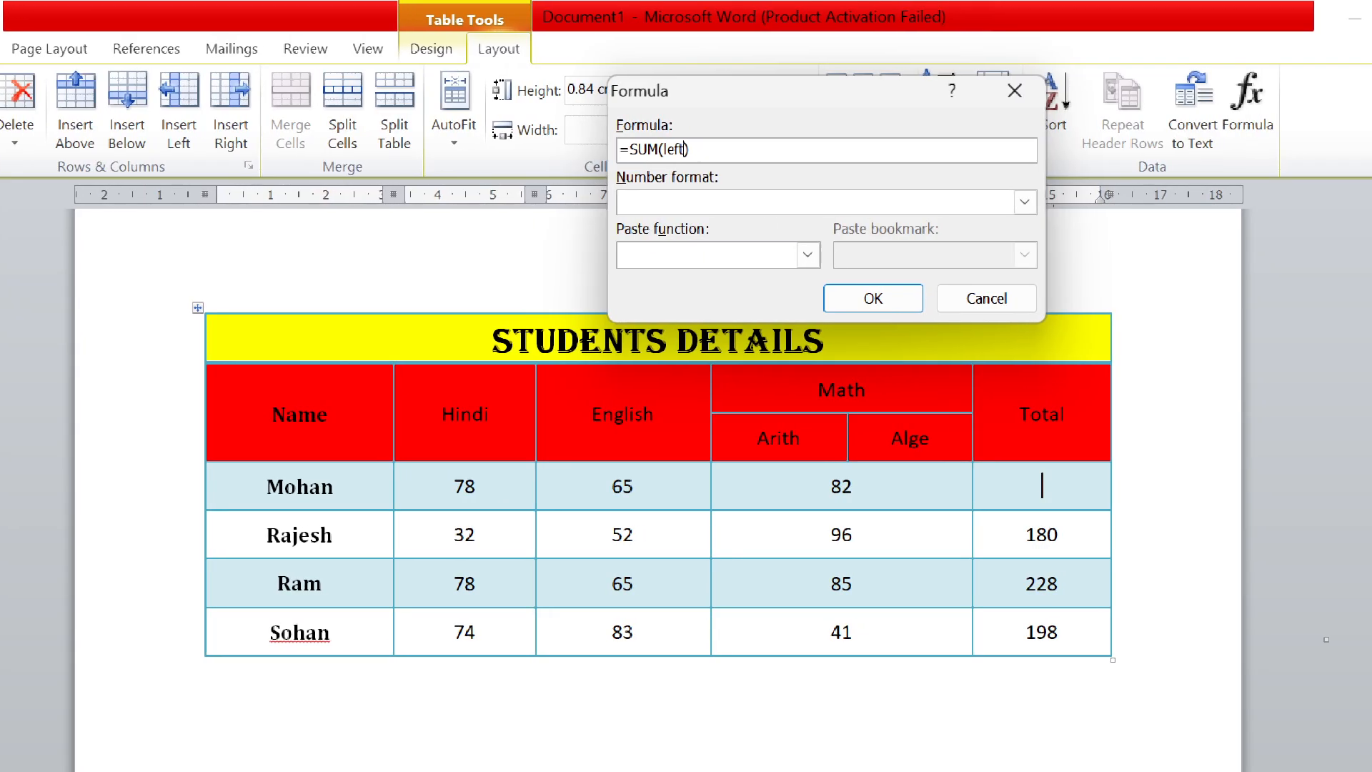
left_click(903, 299)
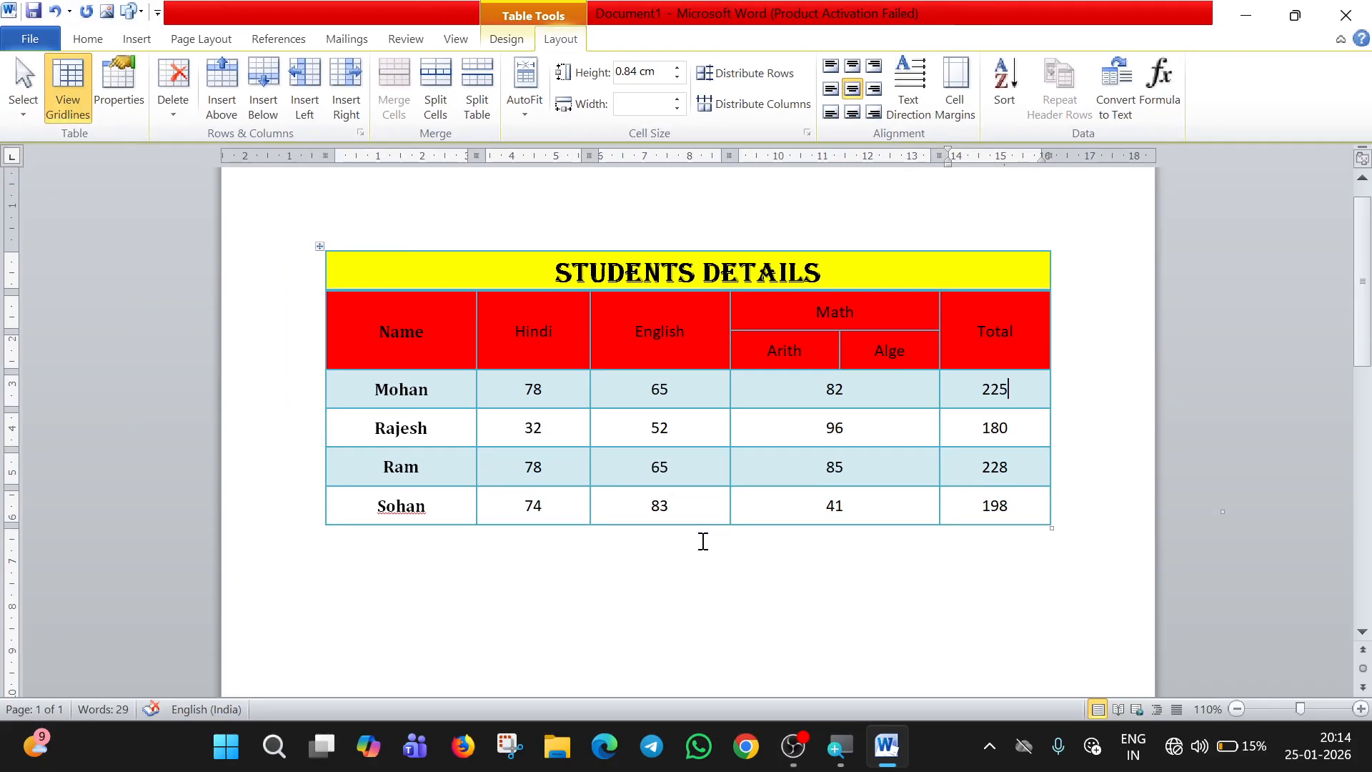
left_click(671, 579)
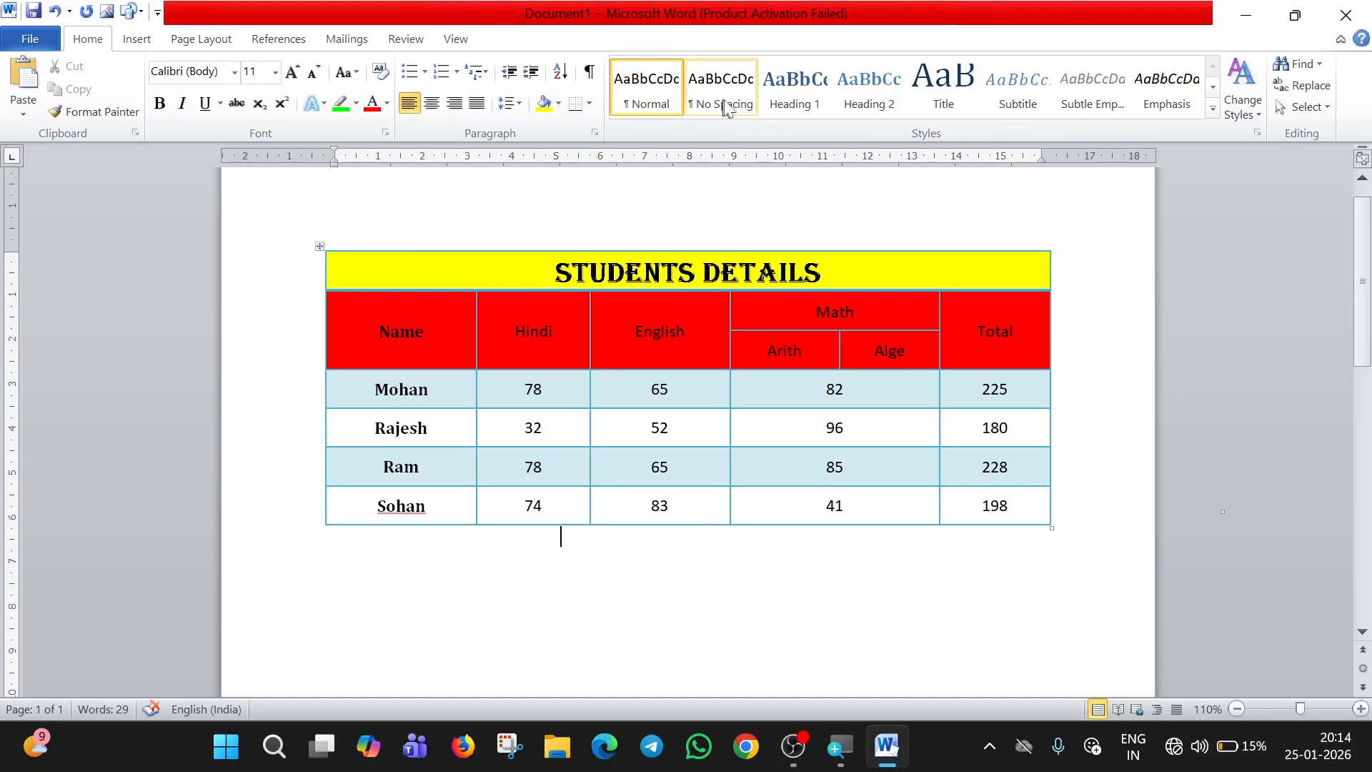
left_click(642, 303)
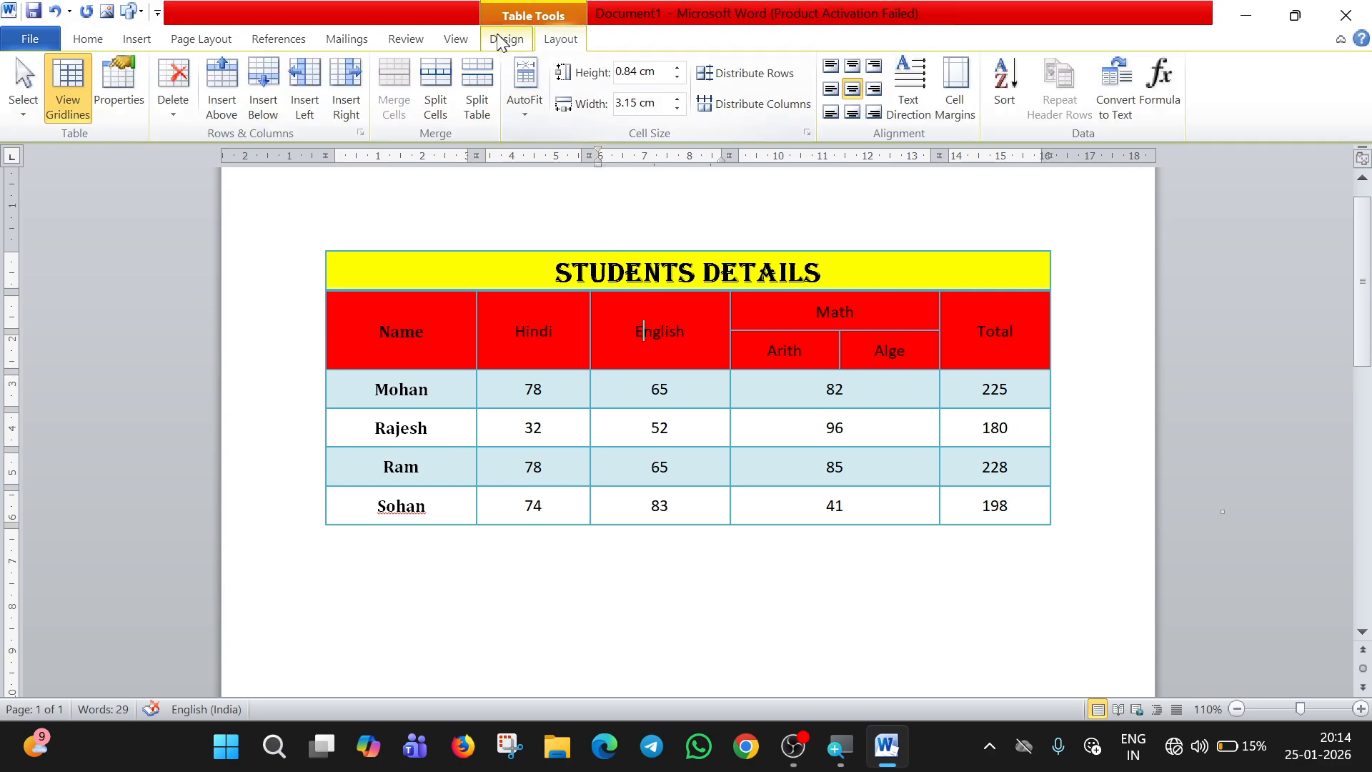
left_click(506, 39)
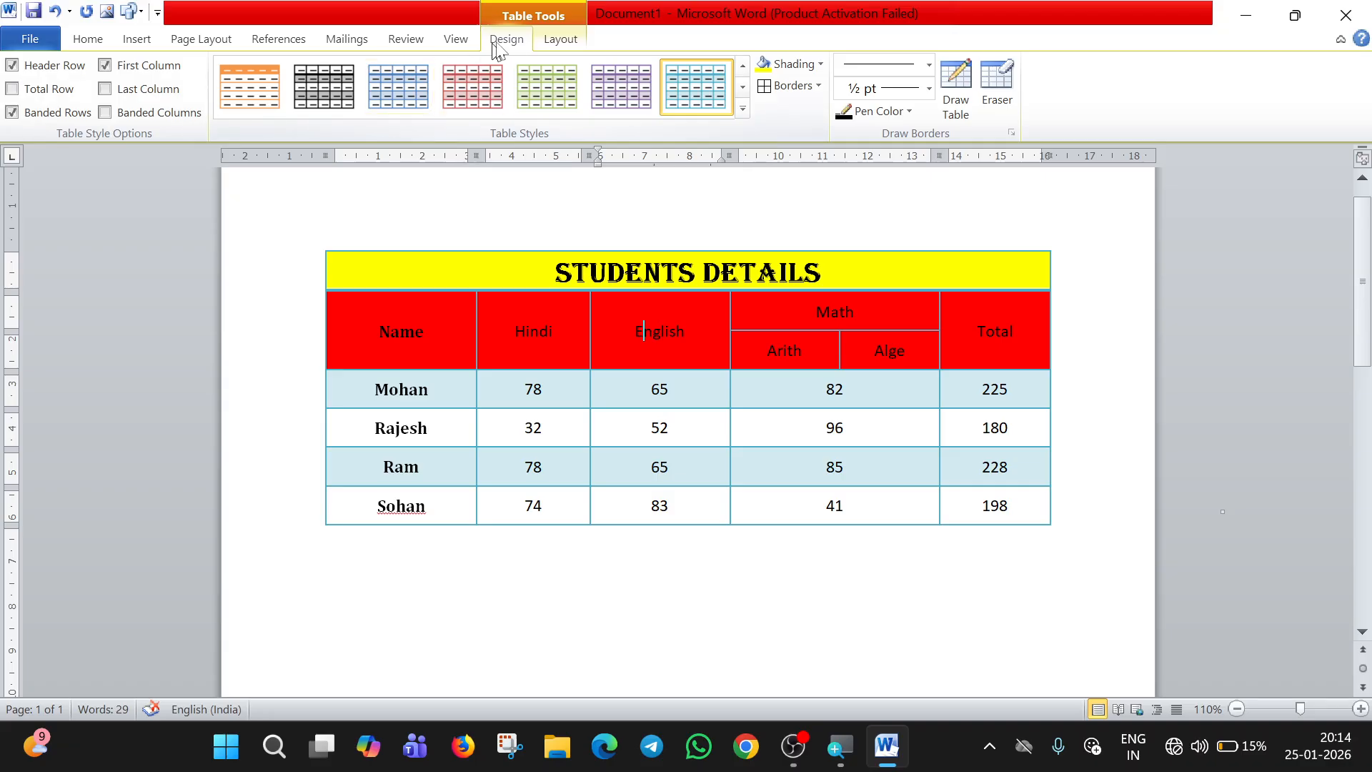
left_click(545, 43)
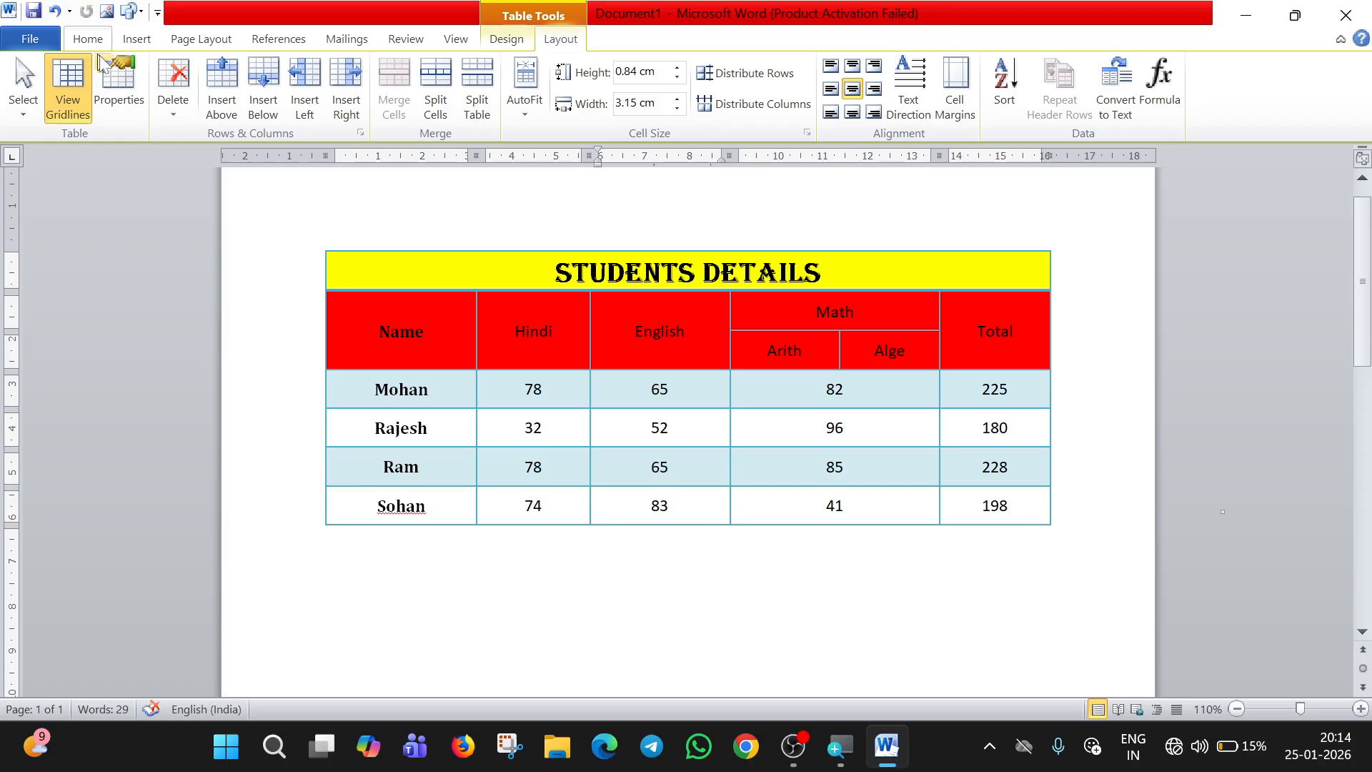
left_click(135, 42)
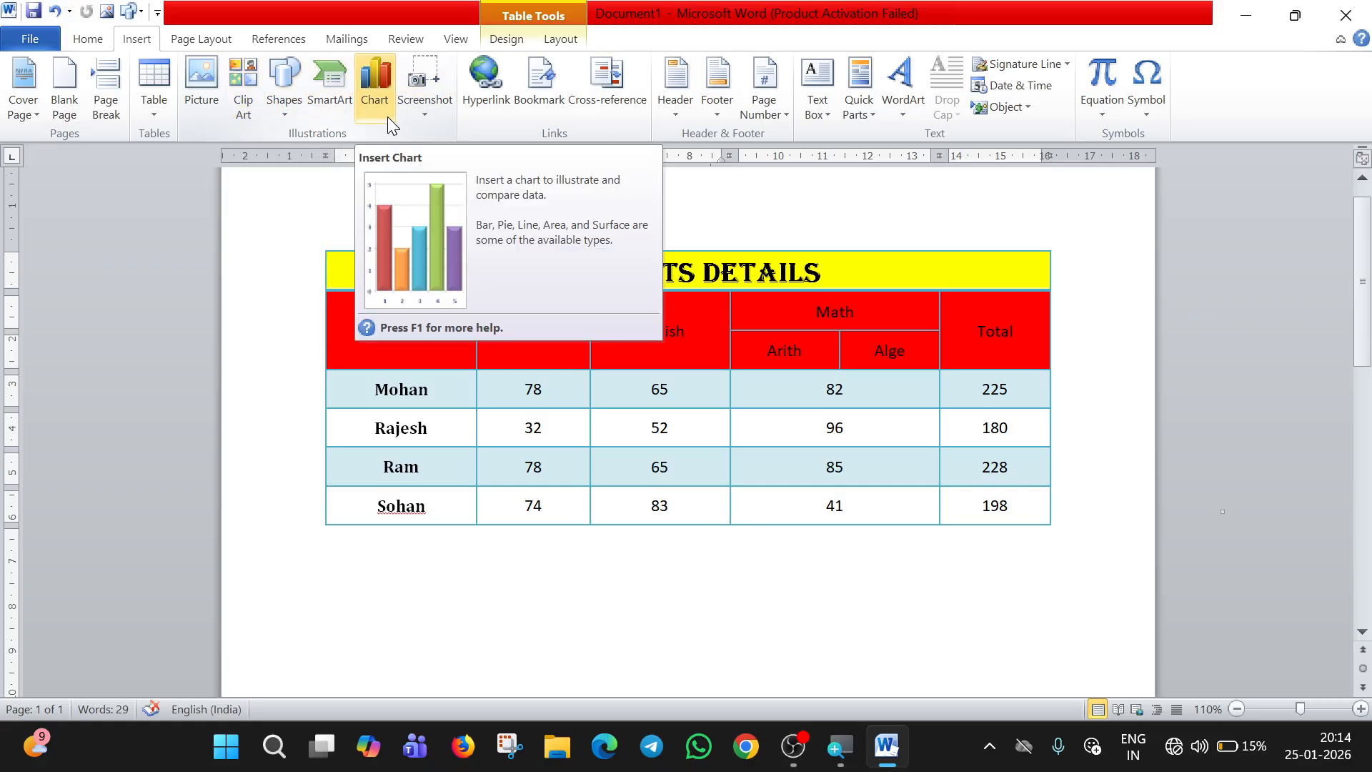
left_click(314, 226)
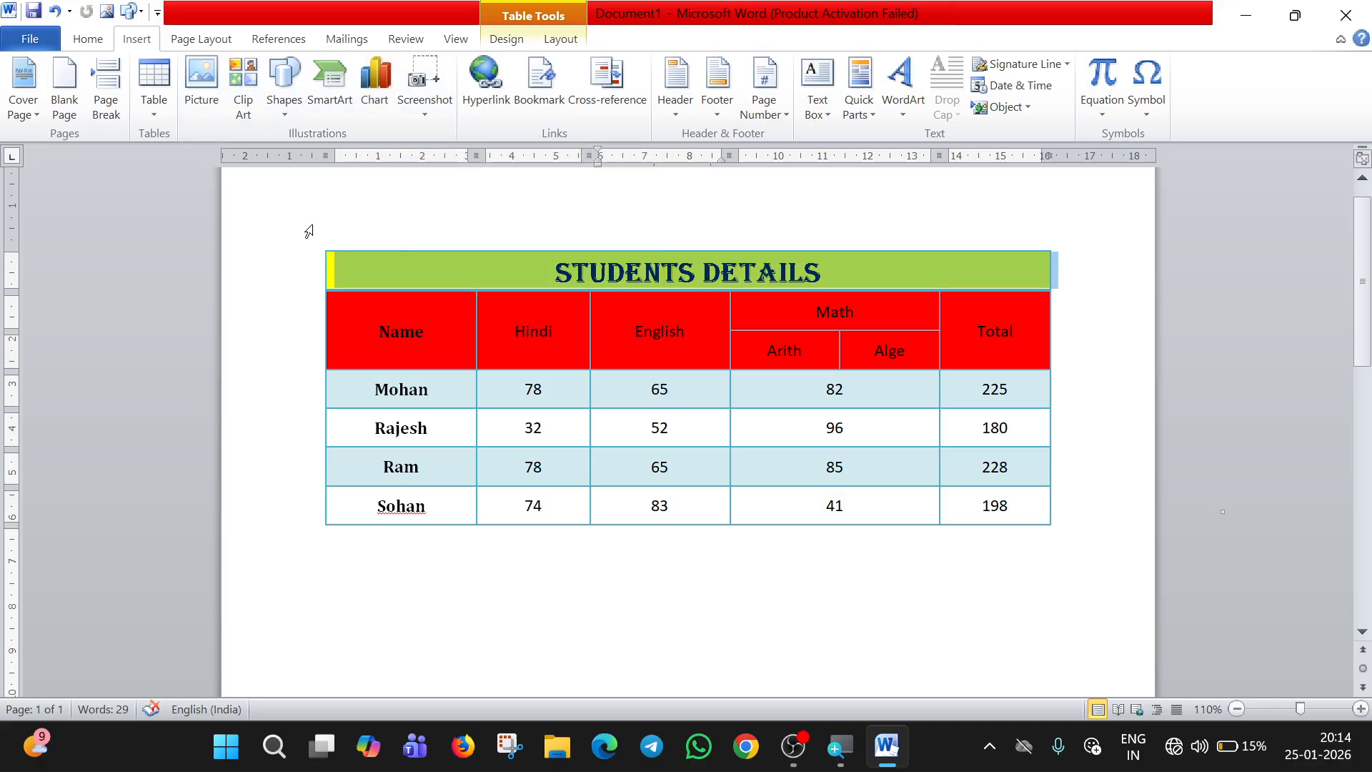
Look through the table insertion options and open the built-in Quick Tables gallery.
left_click(160, 101)
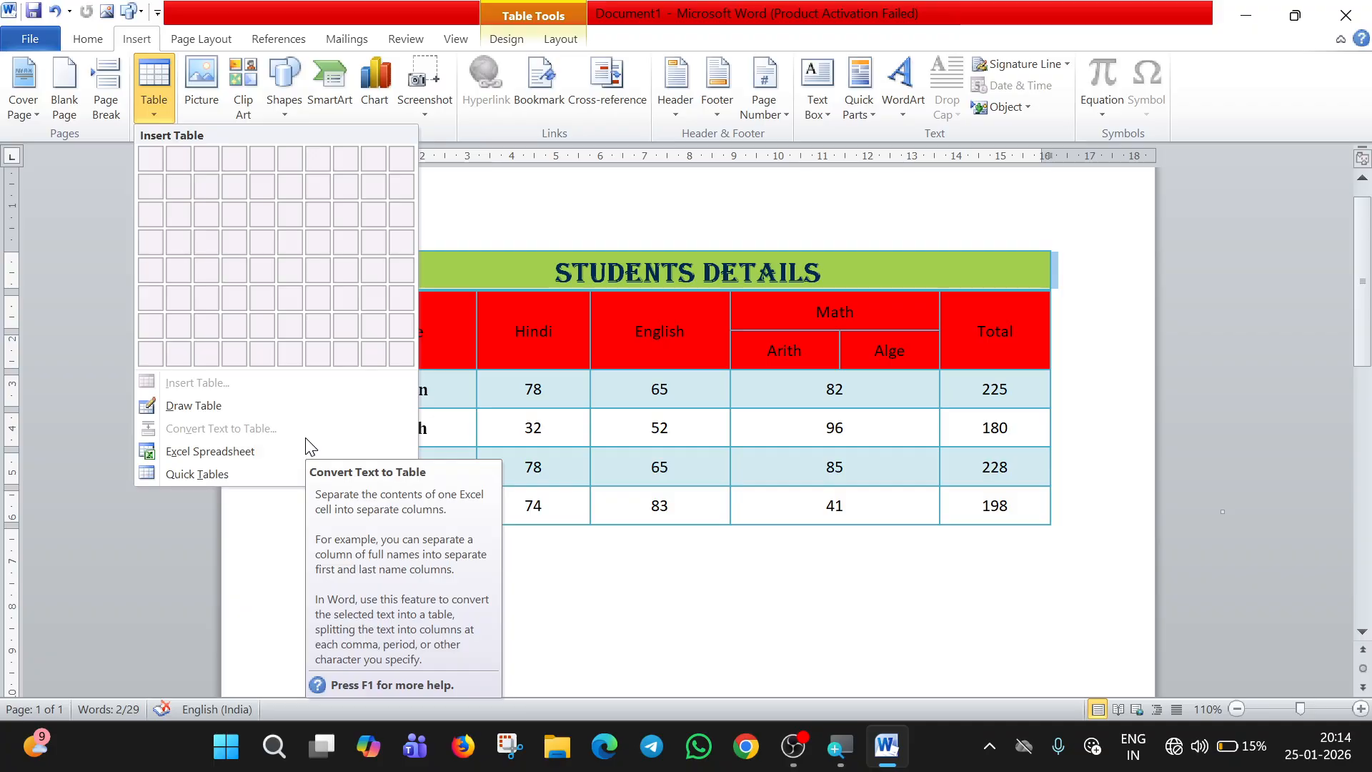
left_click(480, 646)
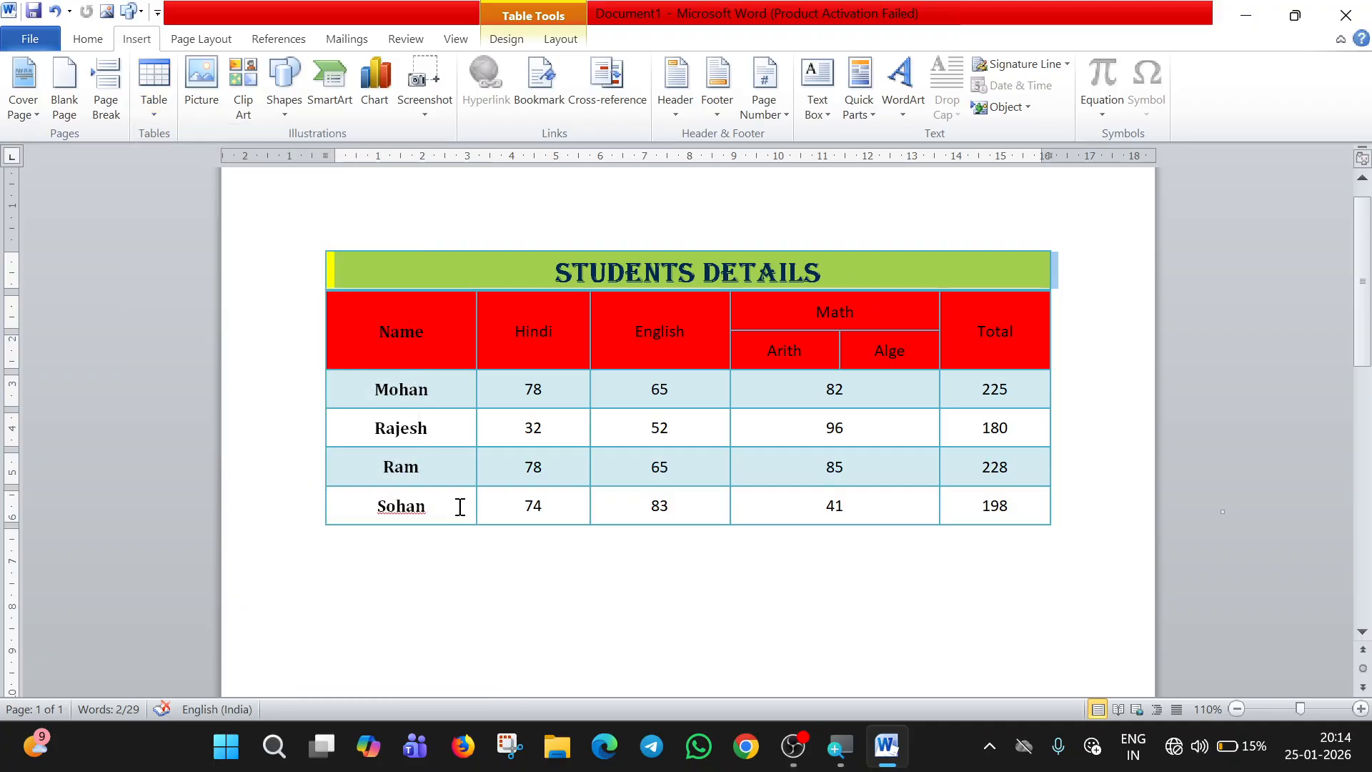
left_click(148, 109)
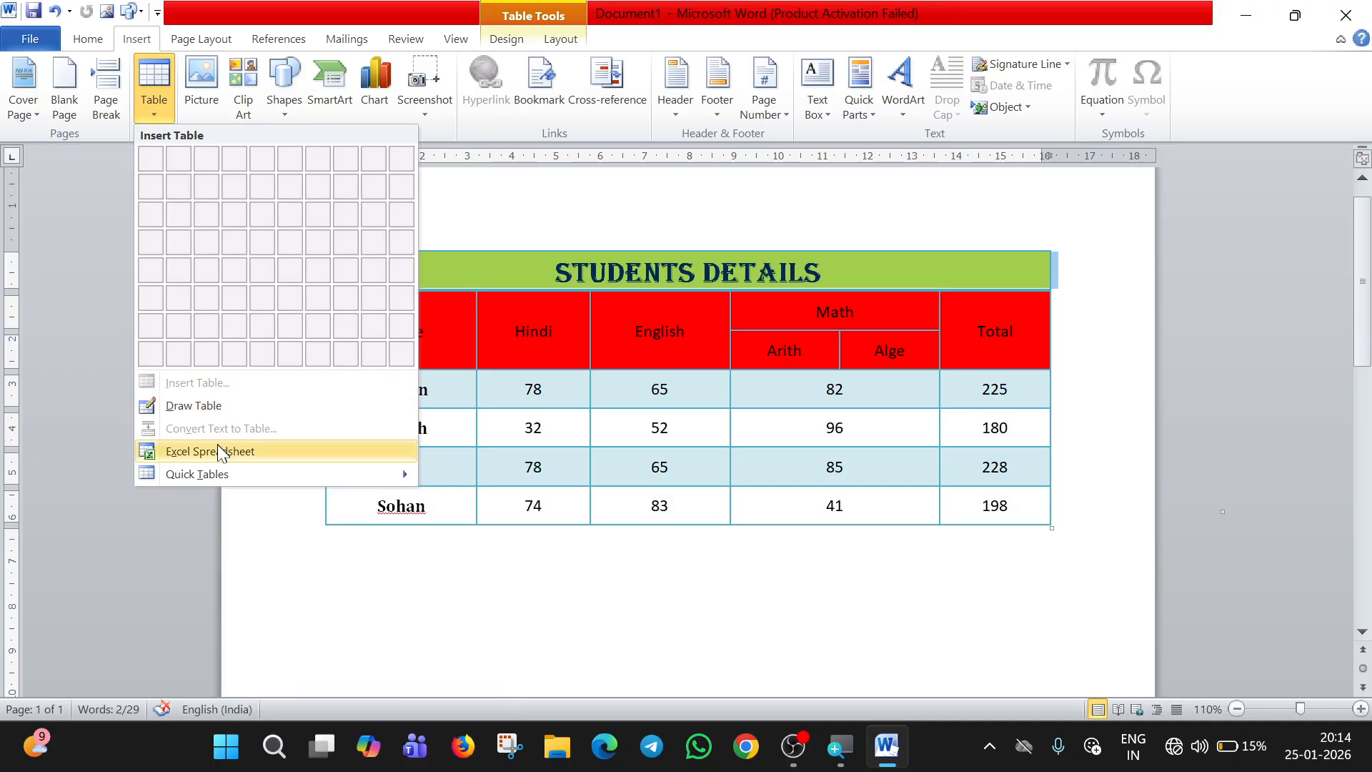
left_click(247, 474)
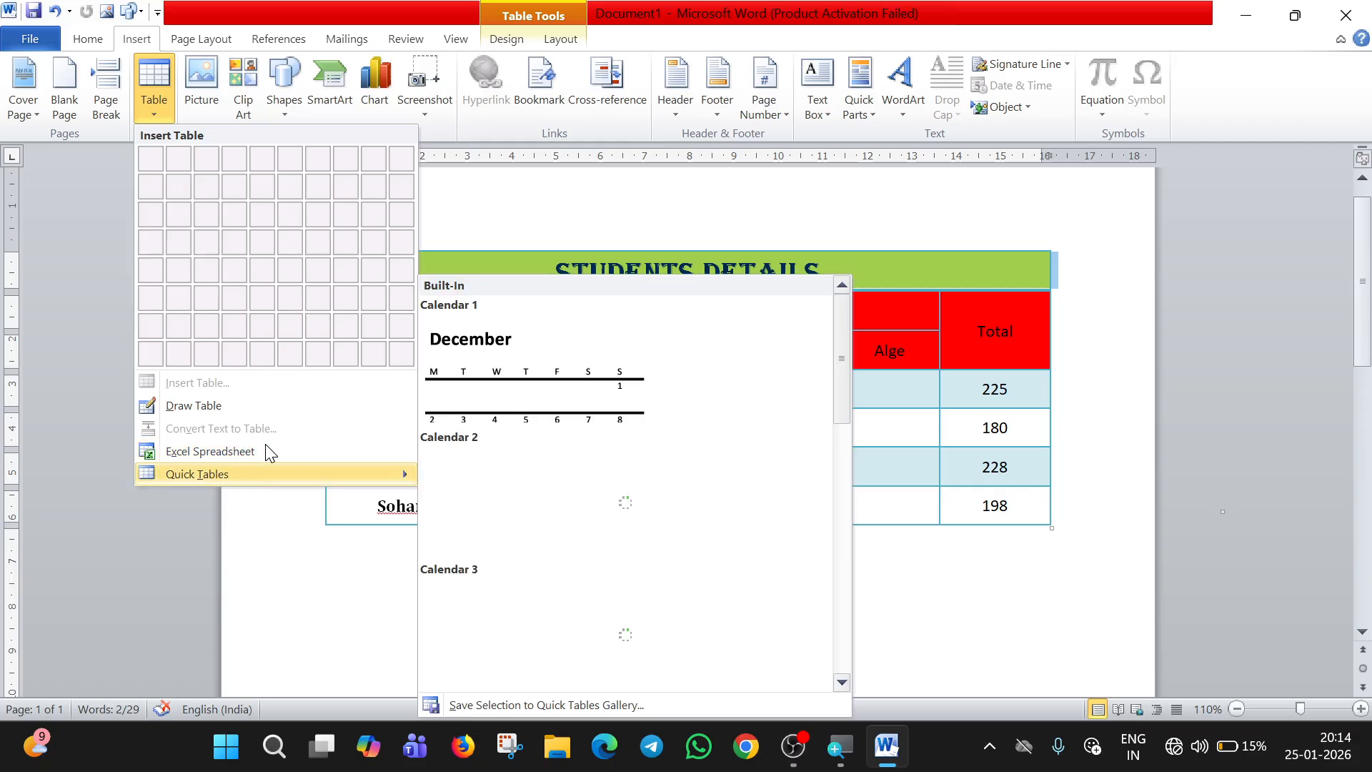